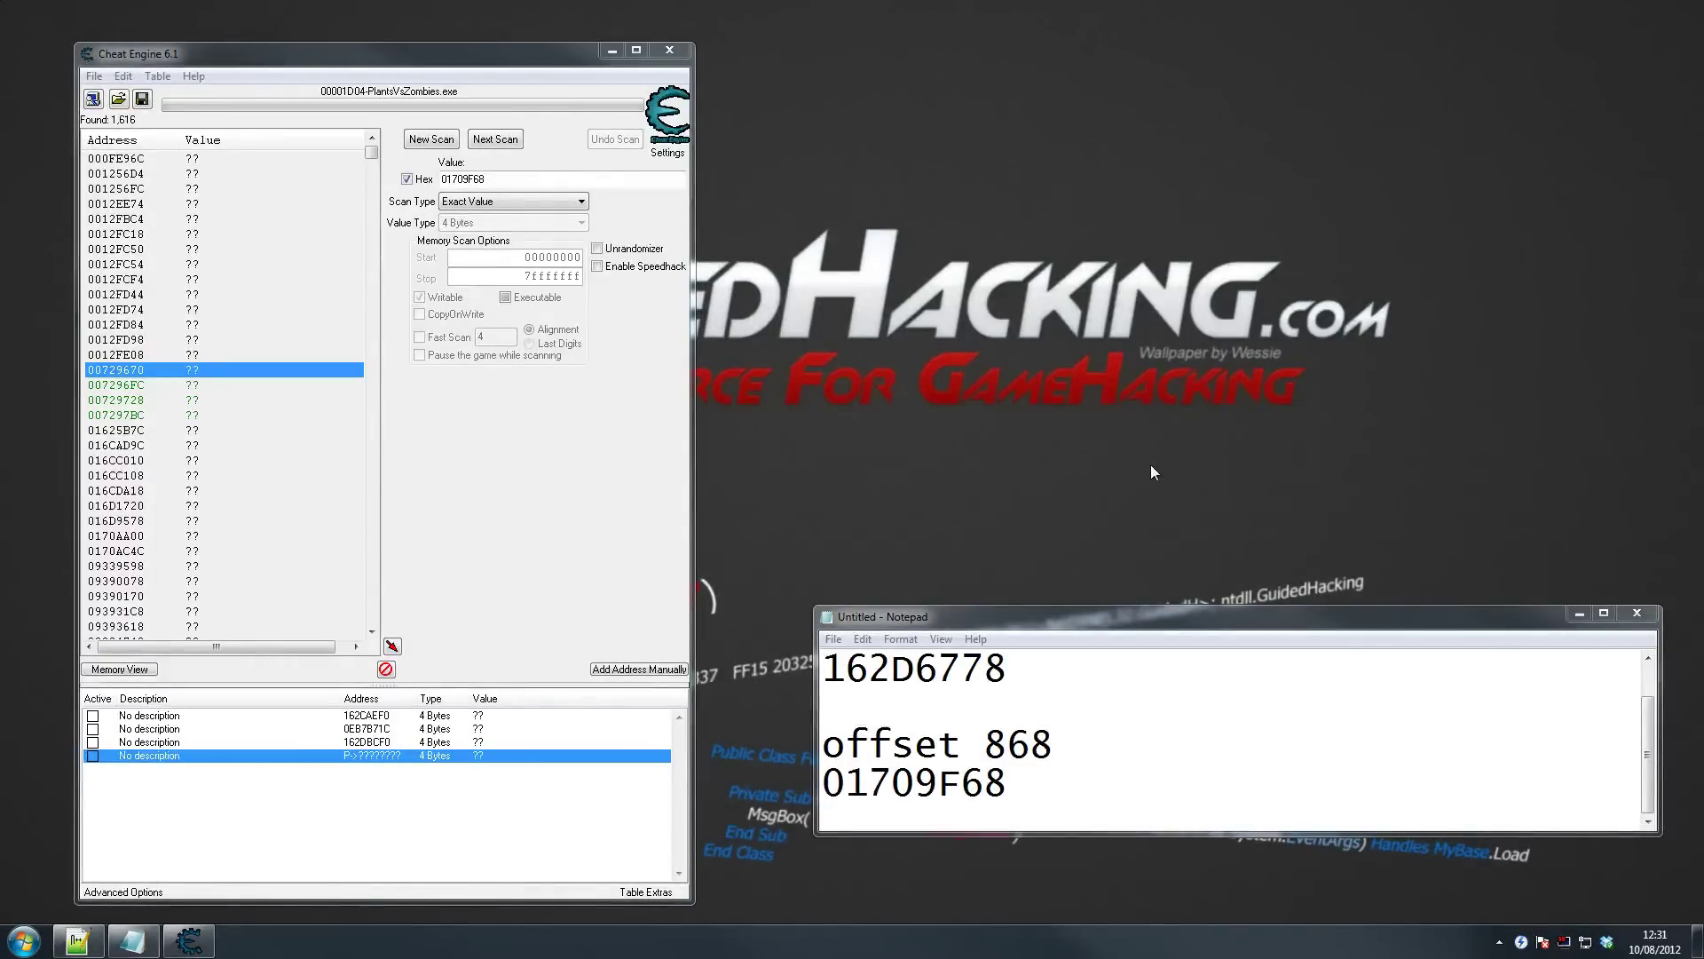
Launch Plants vs. Zombies and move its window up above the Notepad window
key("super")
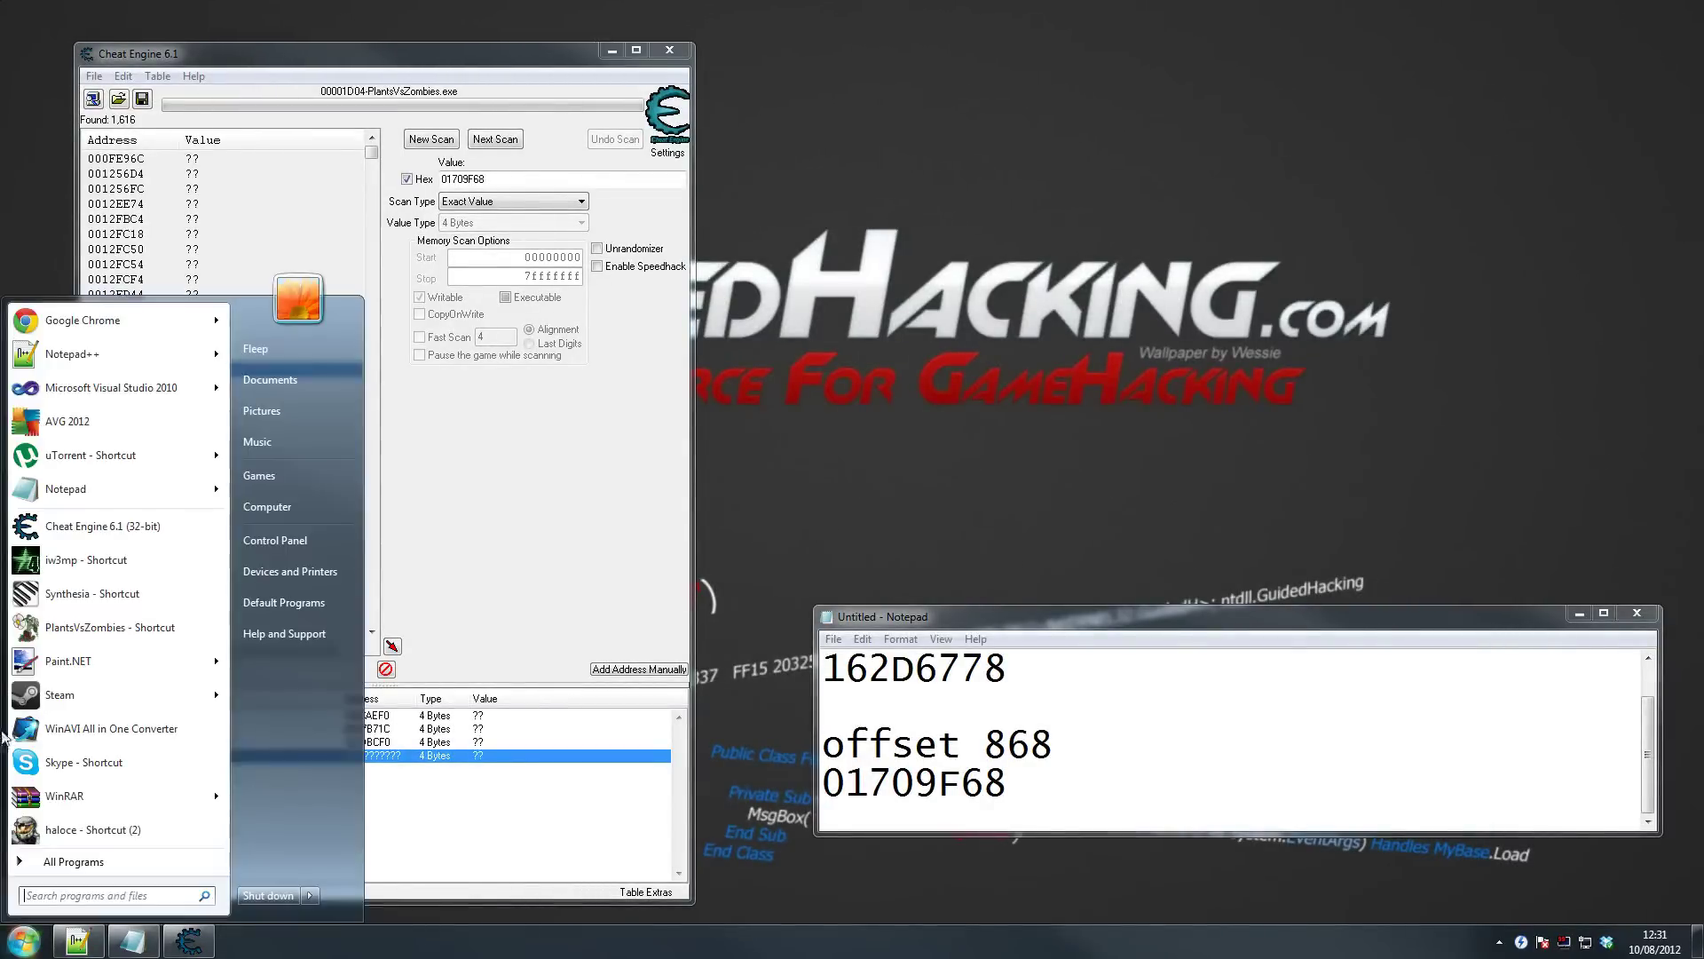
left_click(62, 620)
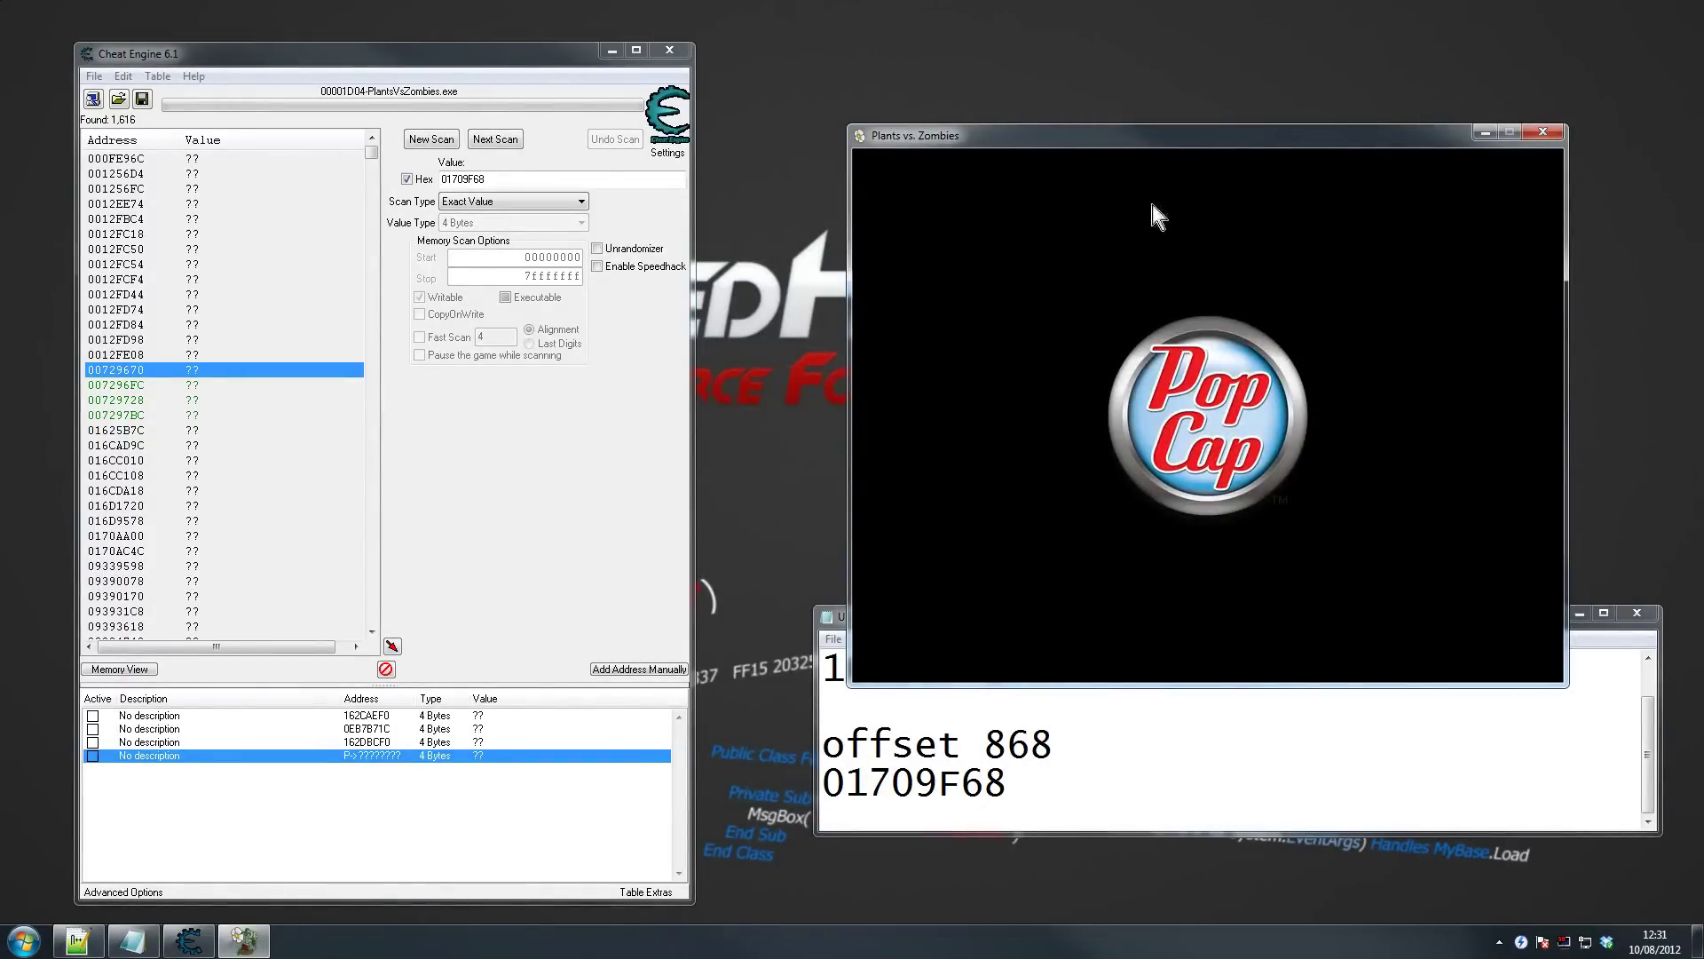
left_click_drag(1209, 142, 1205, 57)
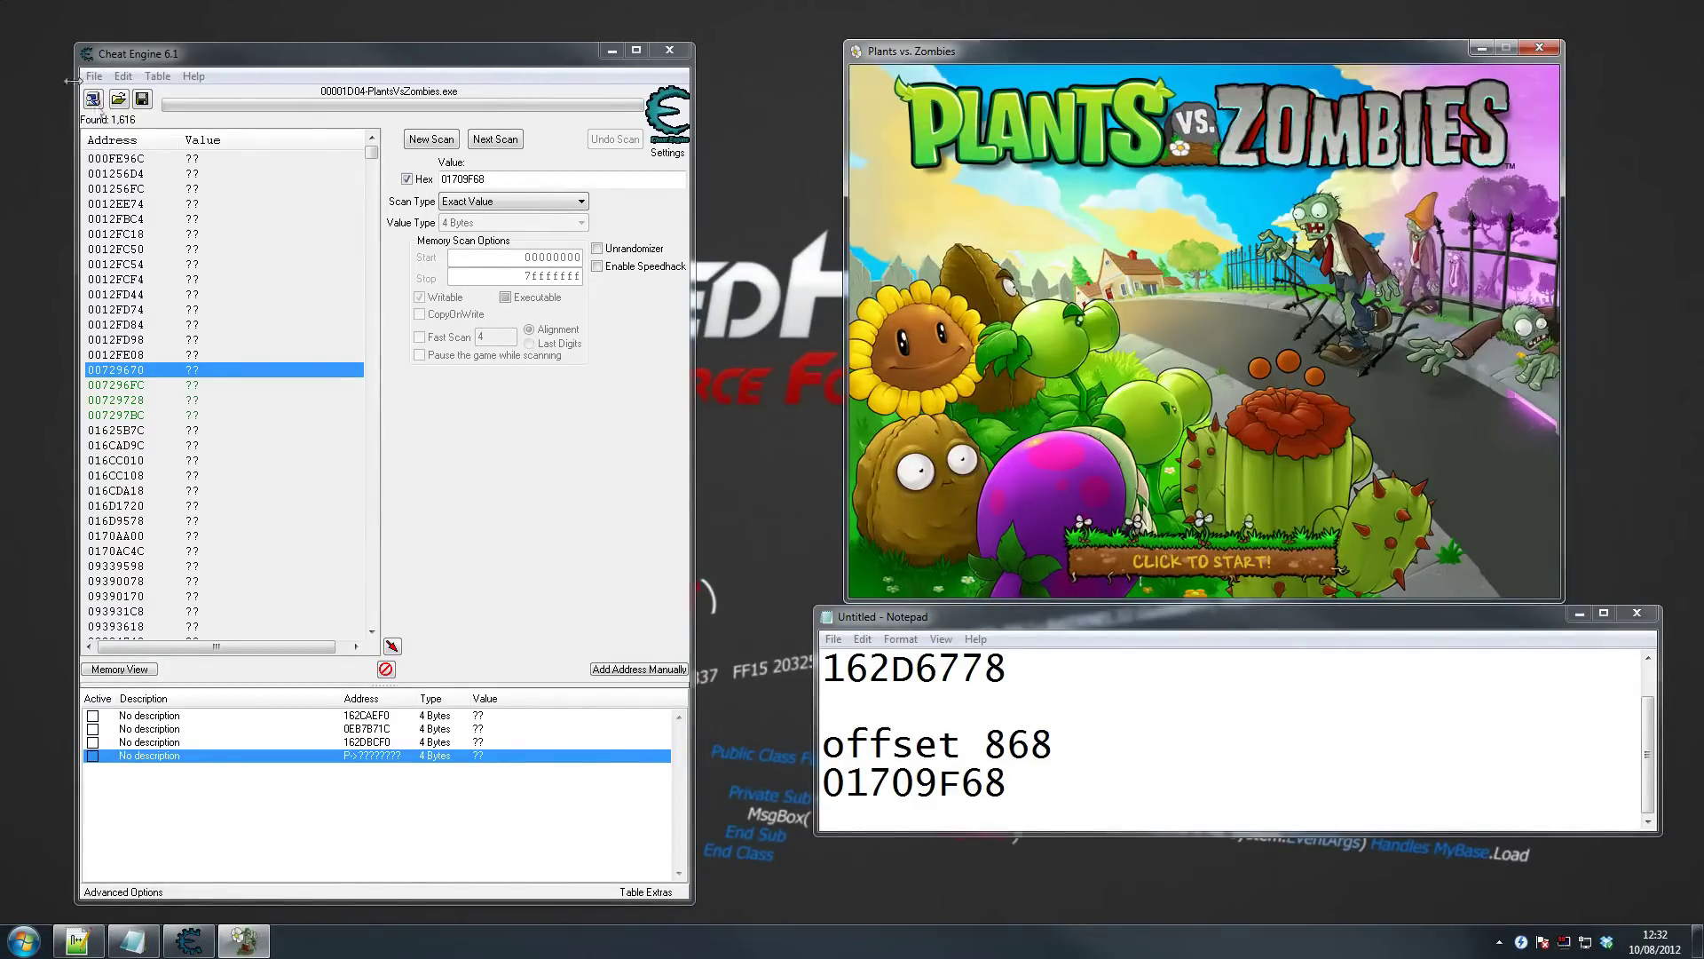
Attach Cheat Engine to the running PlantsVsZombies.exe process, keeping the current address list
left_click(93, 99)
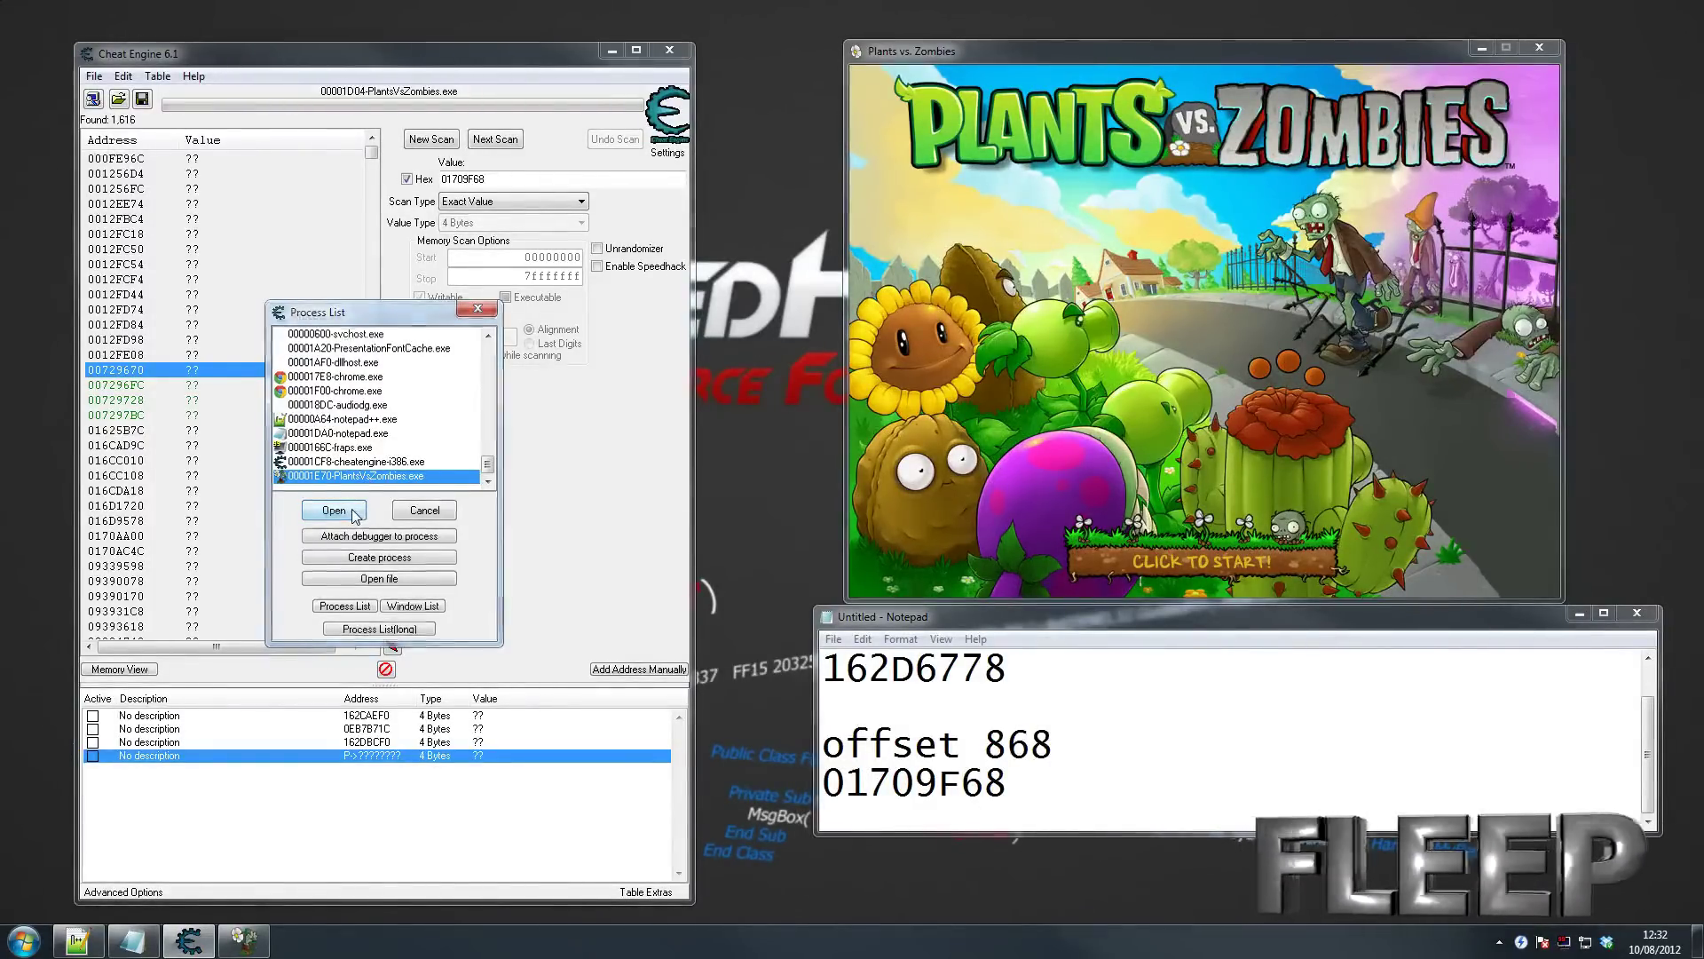
left_click(355, 512)
left_click(901, 472)
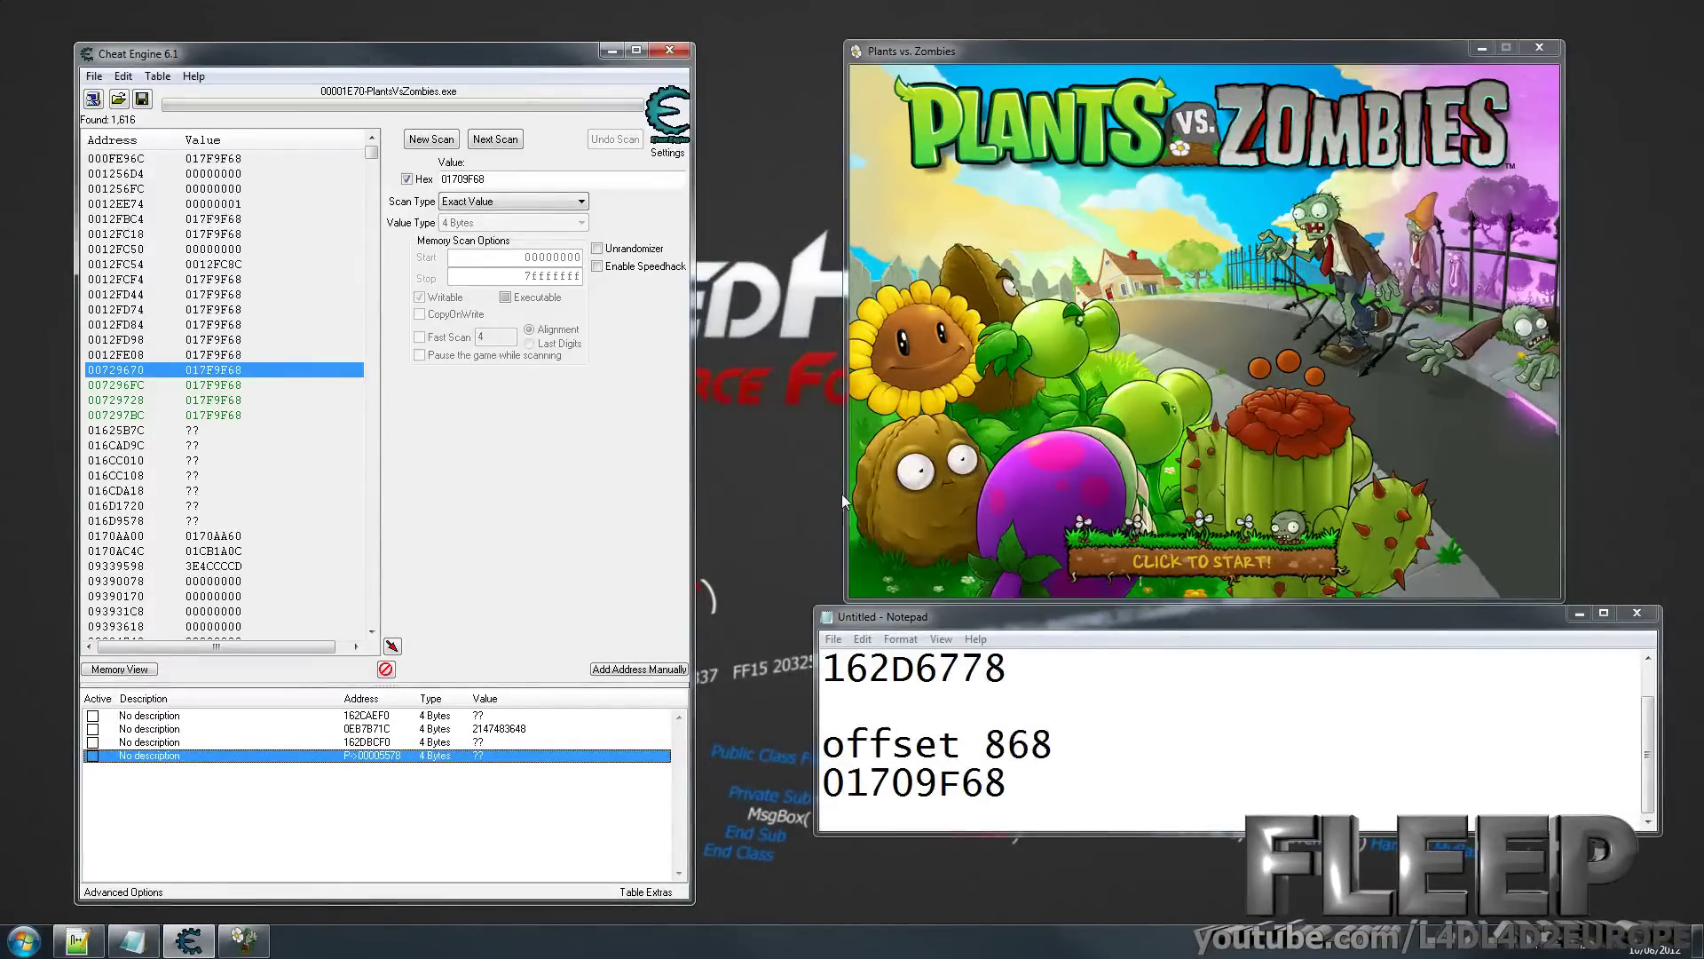
Start the game from its title screen and load the saved Adventure level 3-9
left_click(1216, 561)
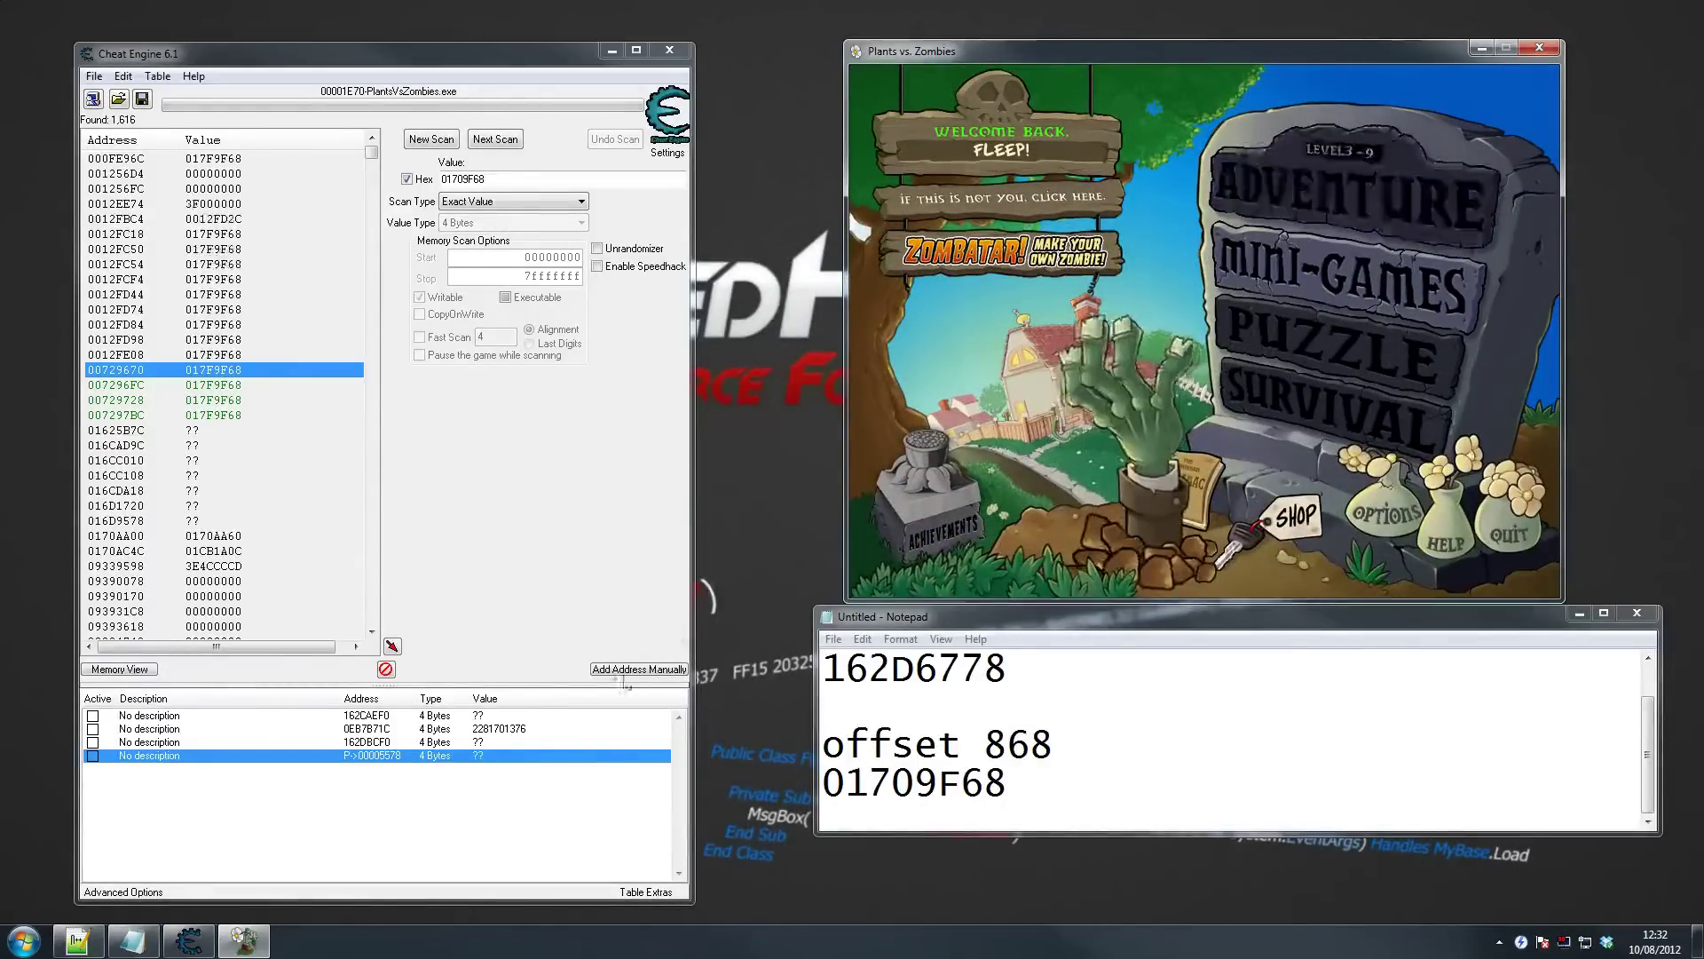
left_click(461, 716, "shift")
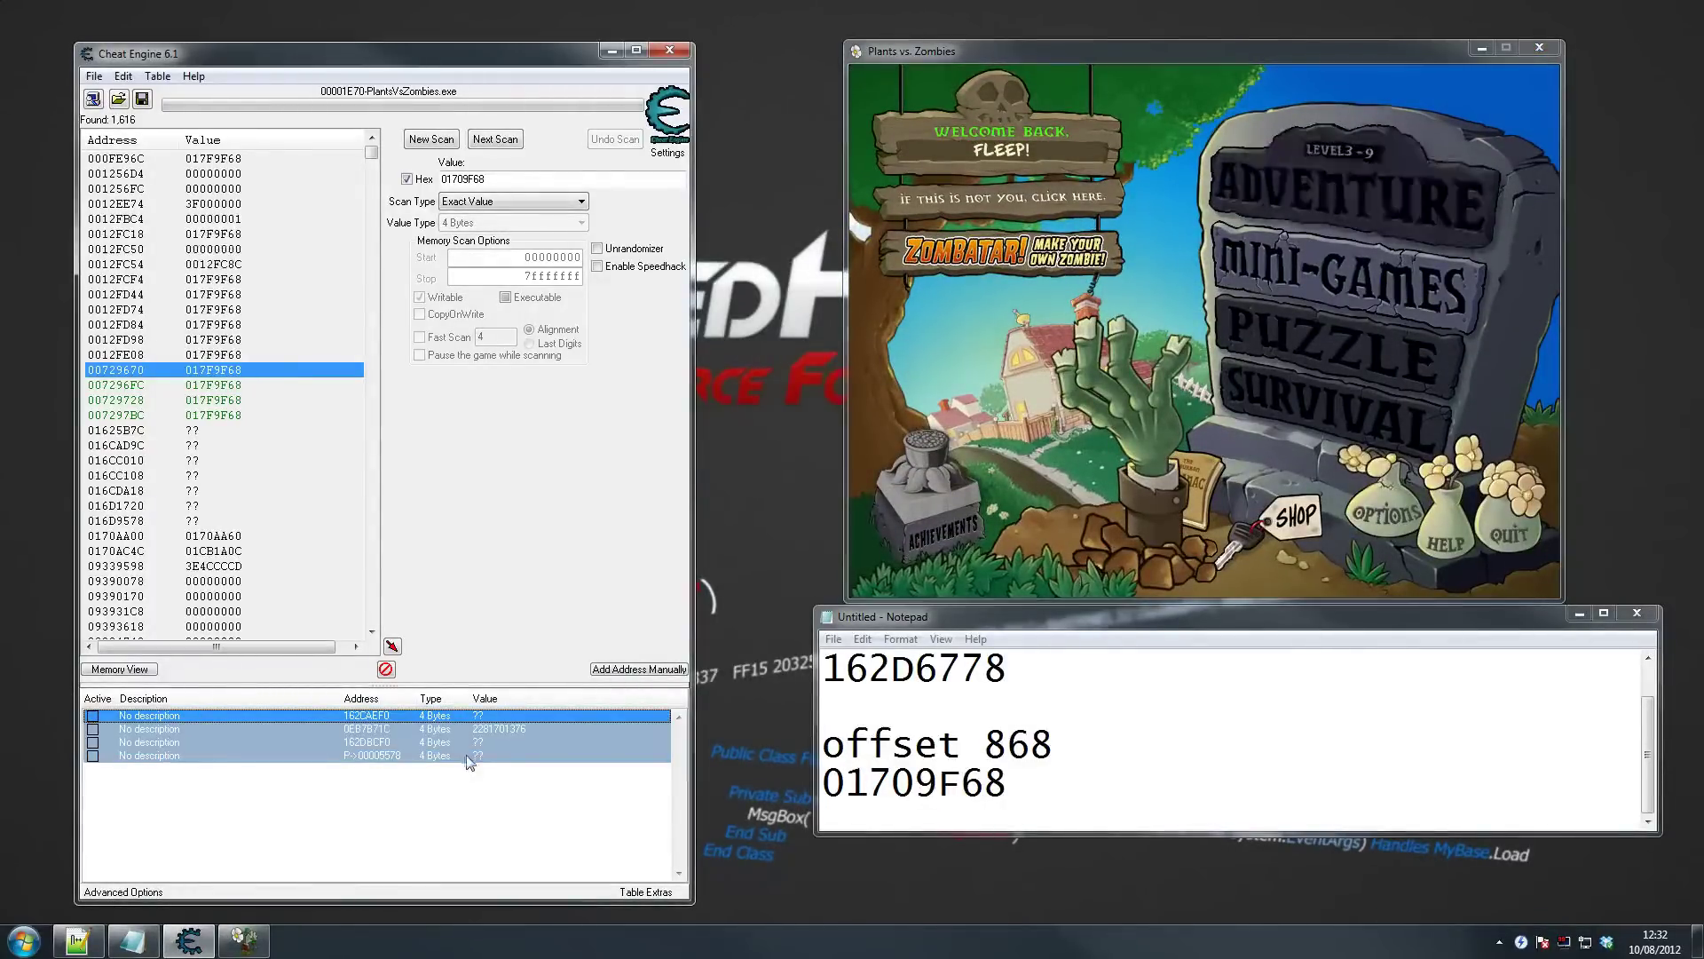
left_click(470, 756)
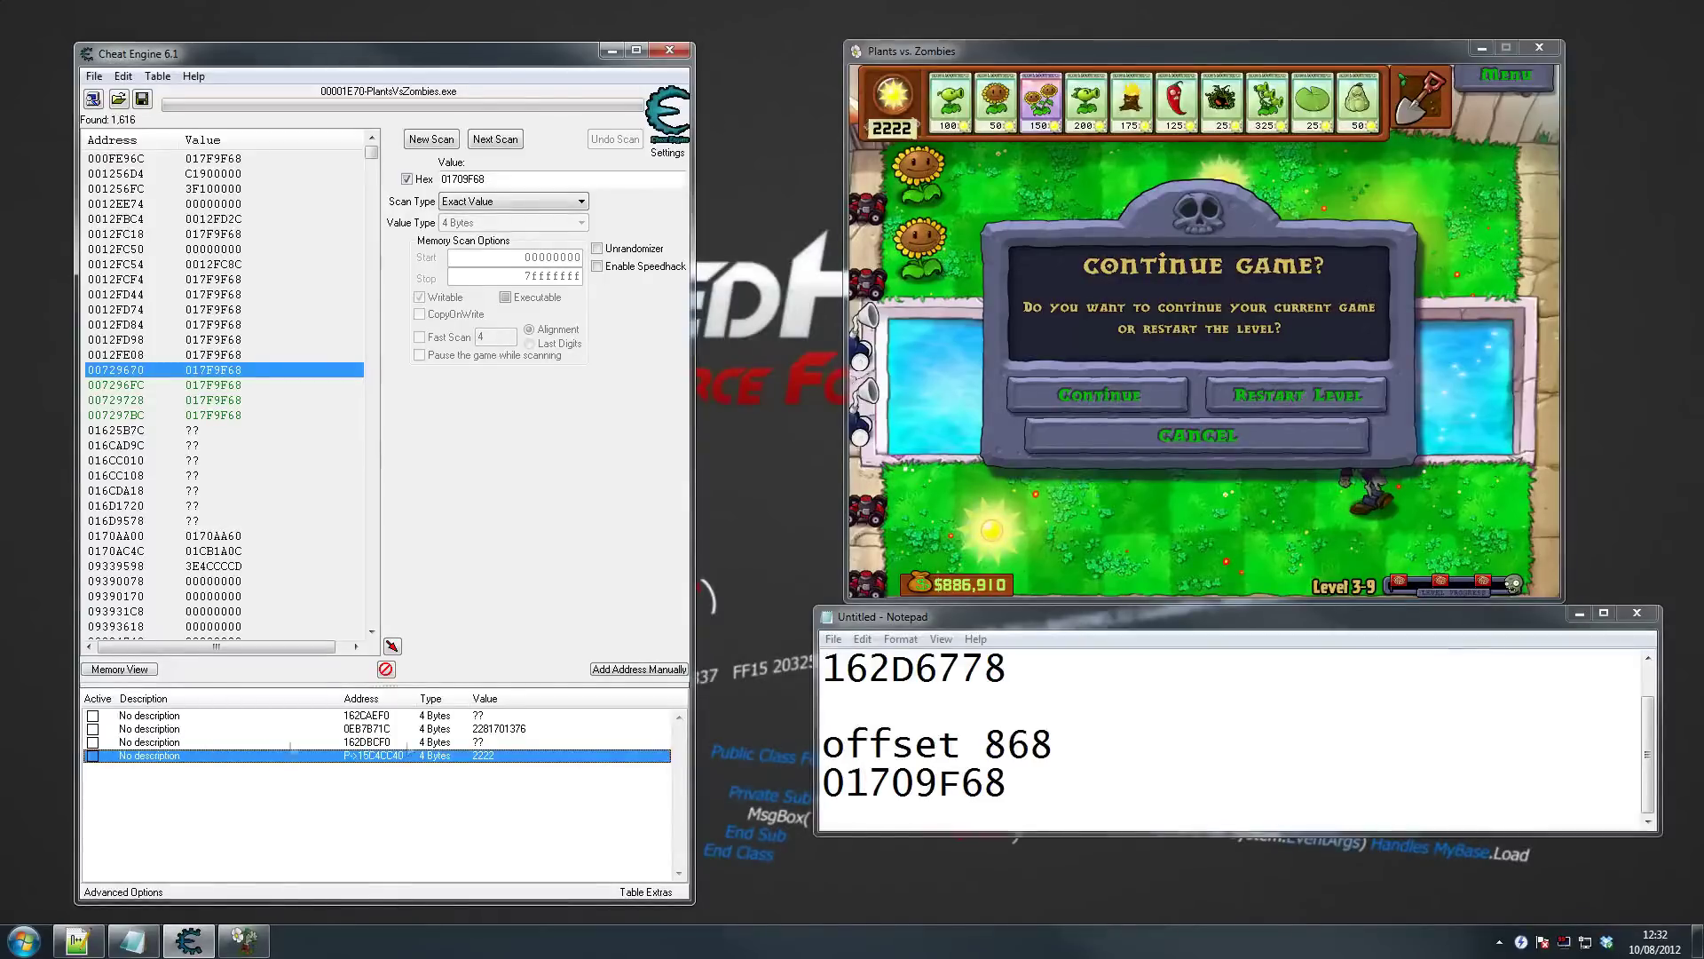
Compare the value of the pointer entry with that of the plain address 162DBCF0 in the address list
left_click(435, 742)
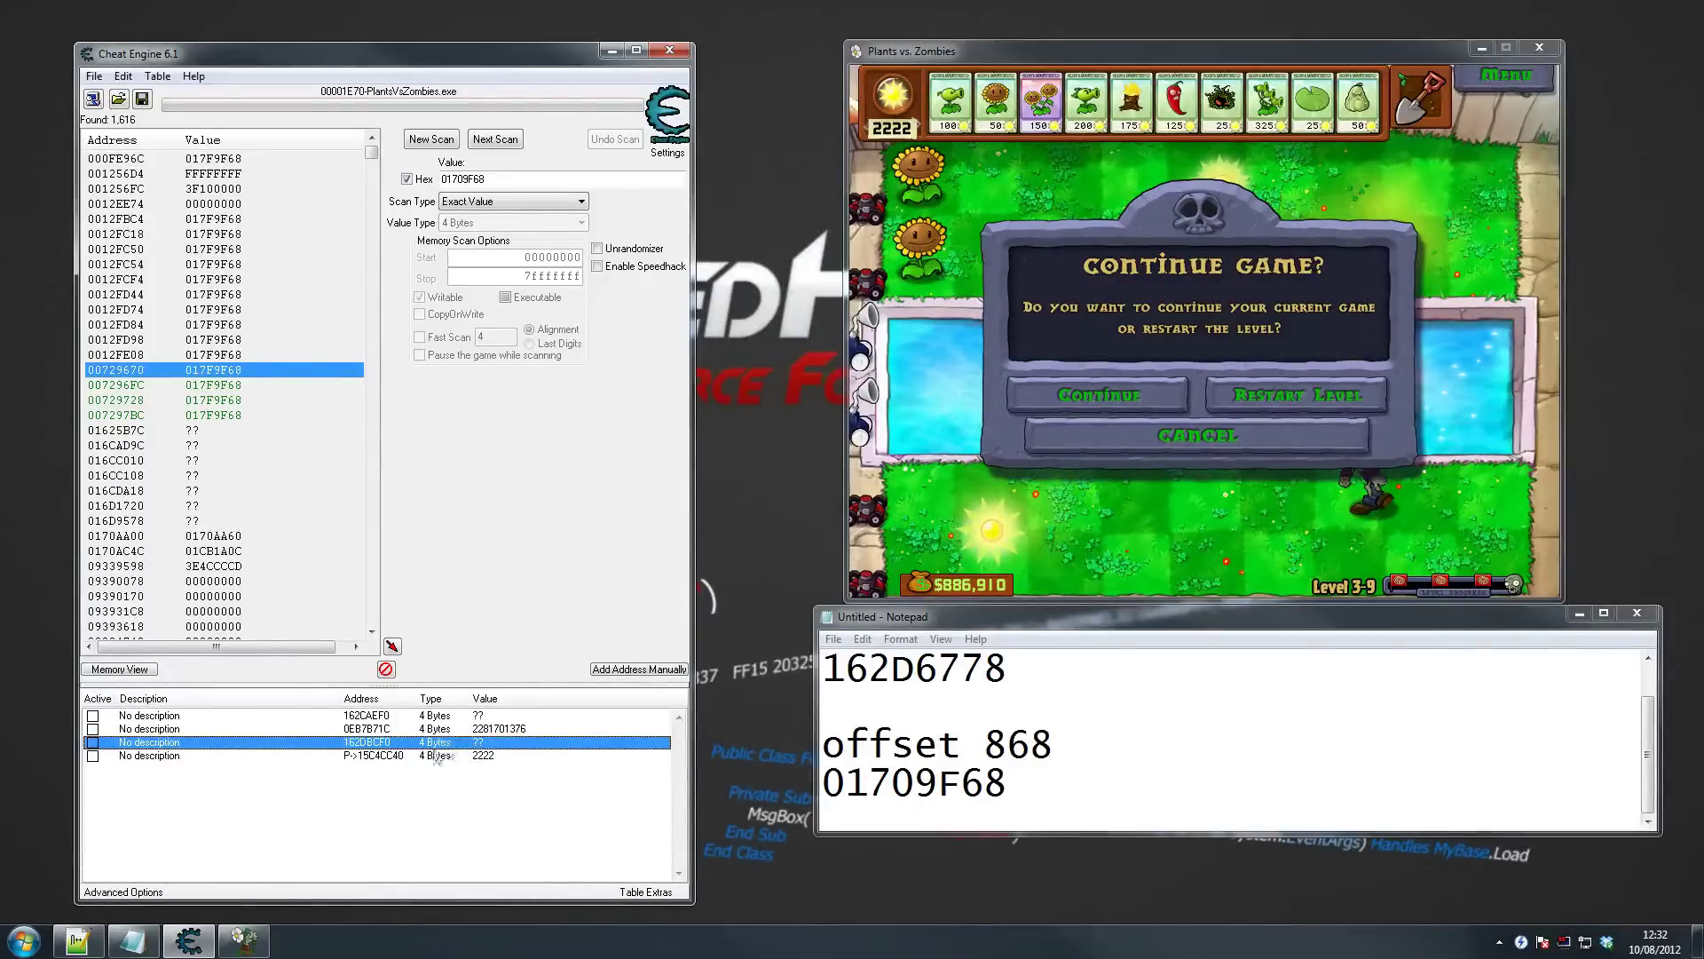
left_click(487, 756)
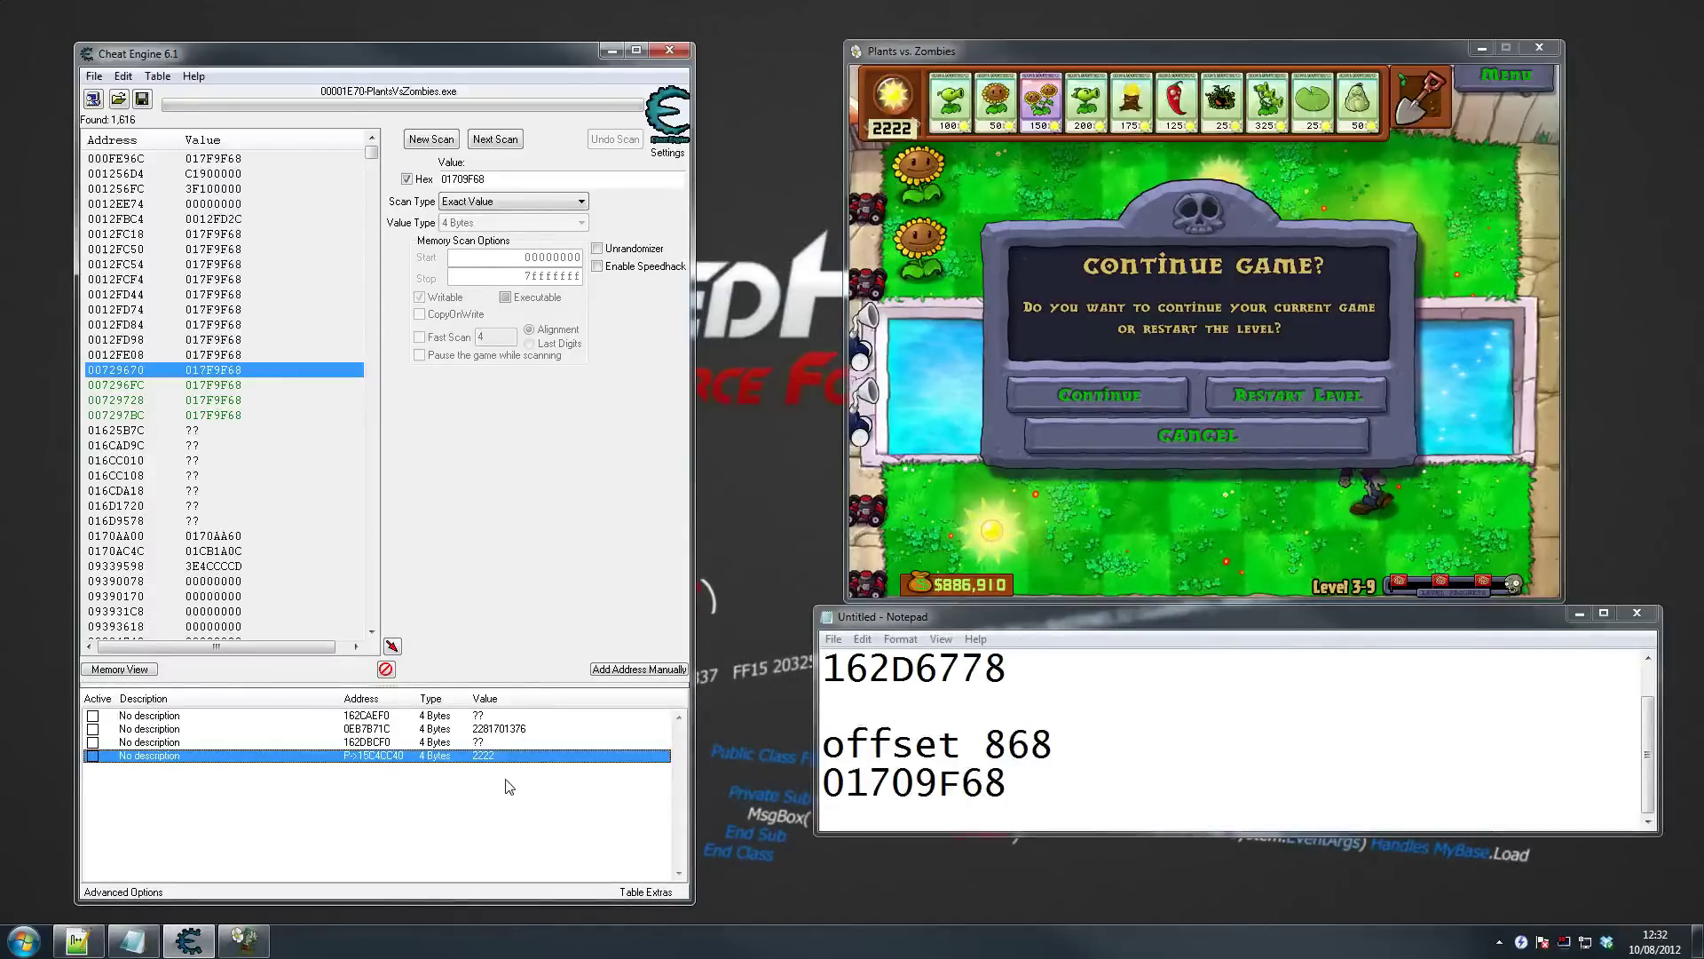
left_click(431, 745)
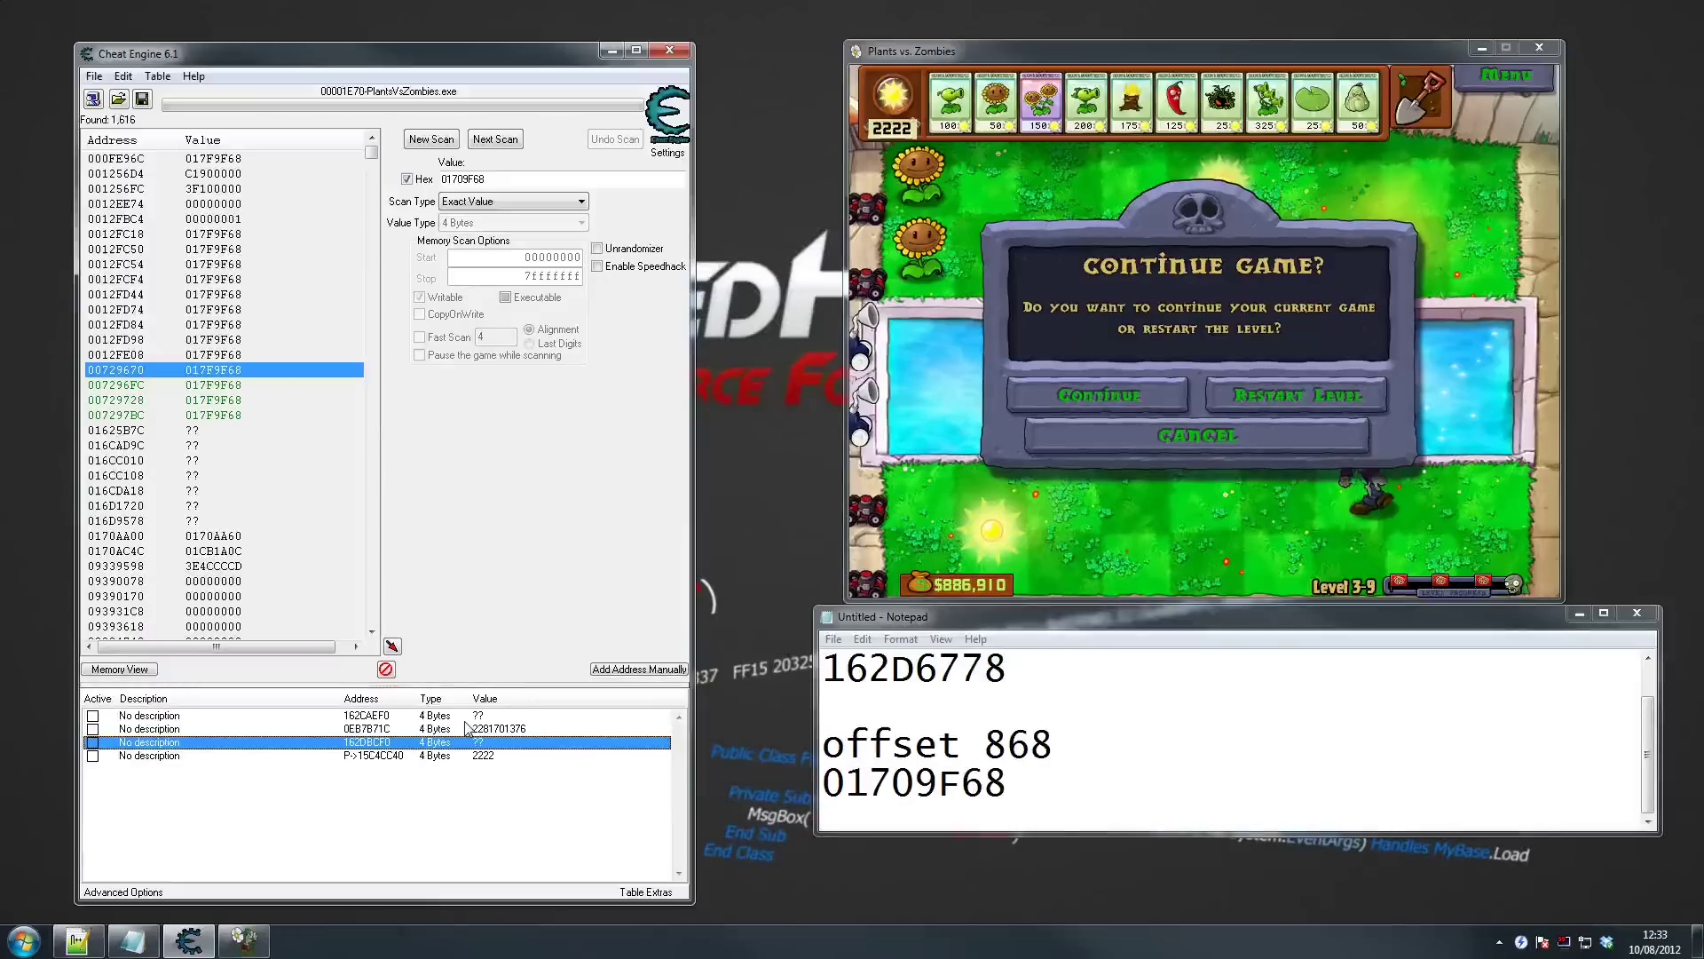
key("Down")
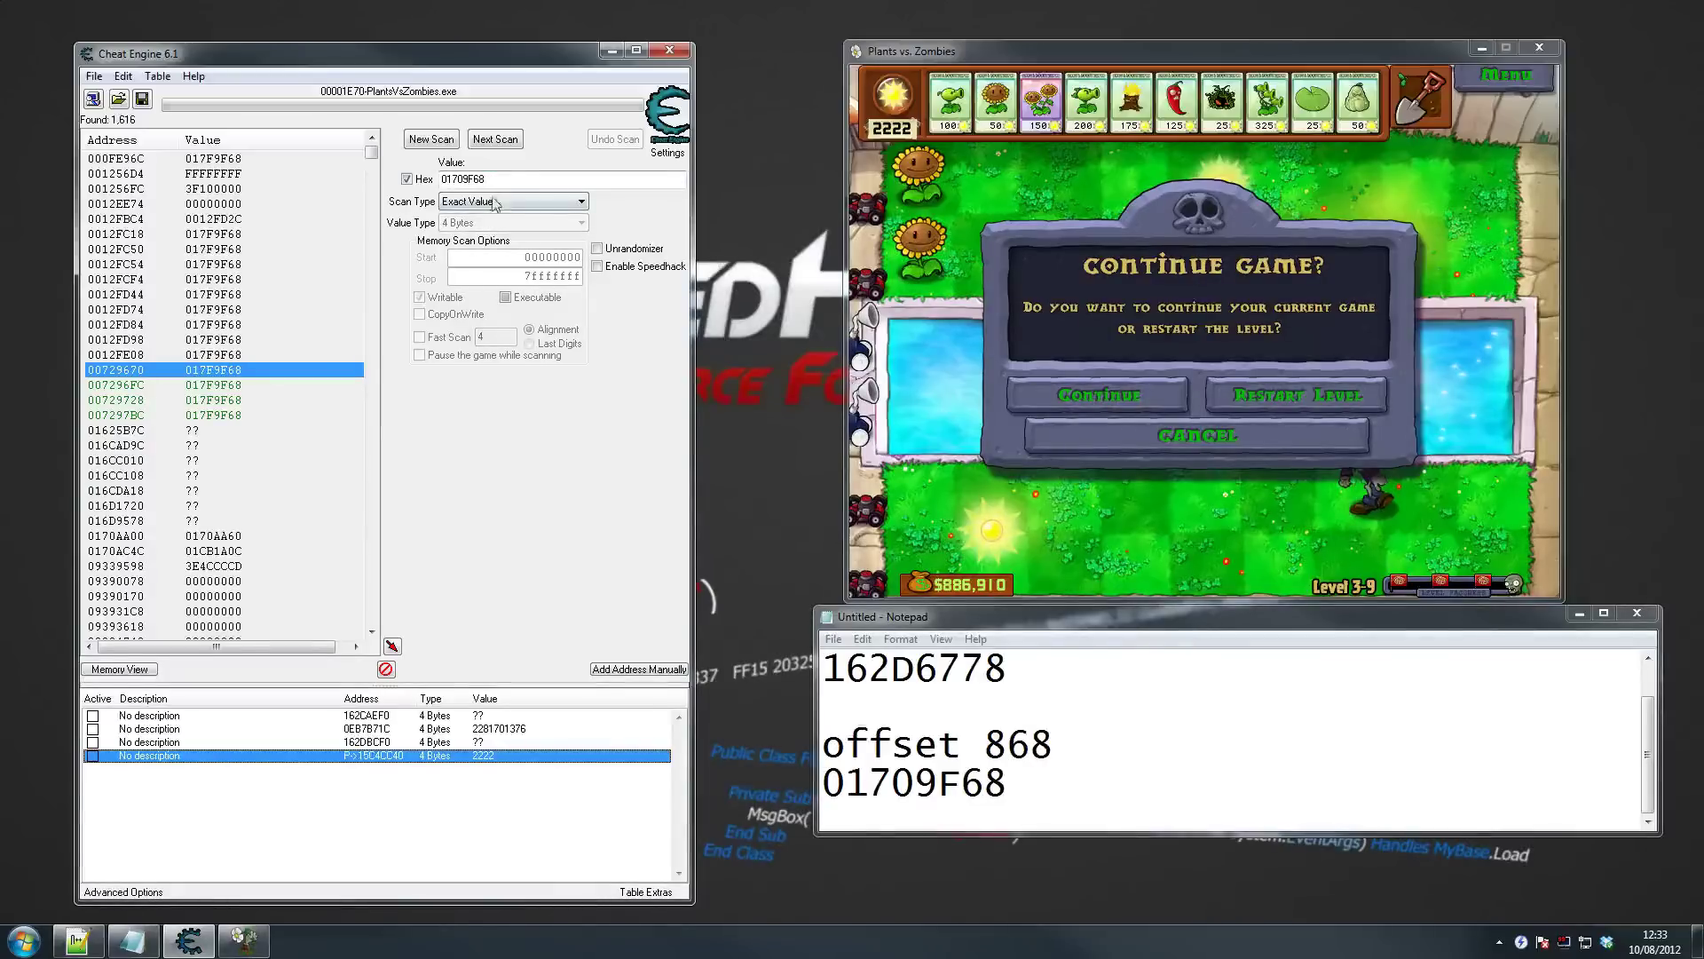
Run a new exact-value scan for the decimal 4-byte value 2222
left_click(422, 181)
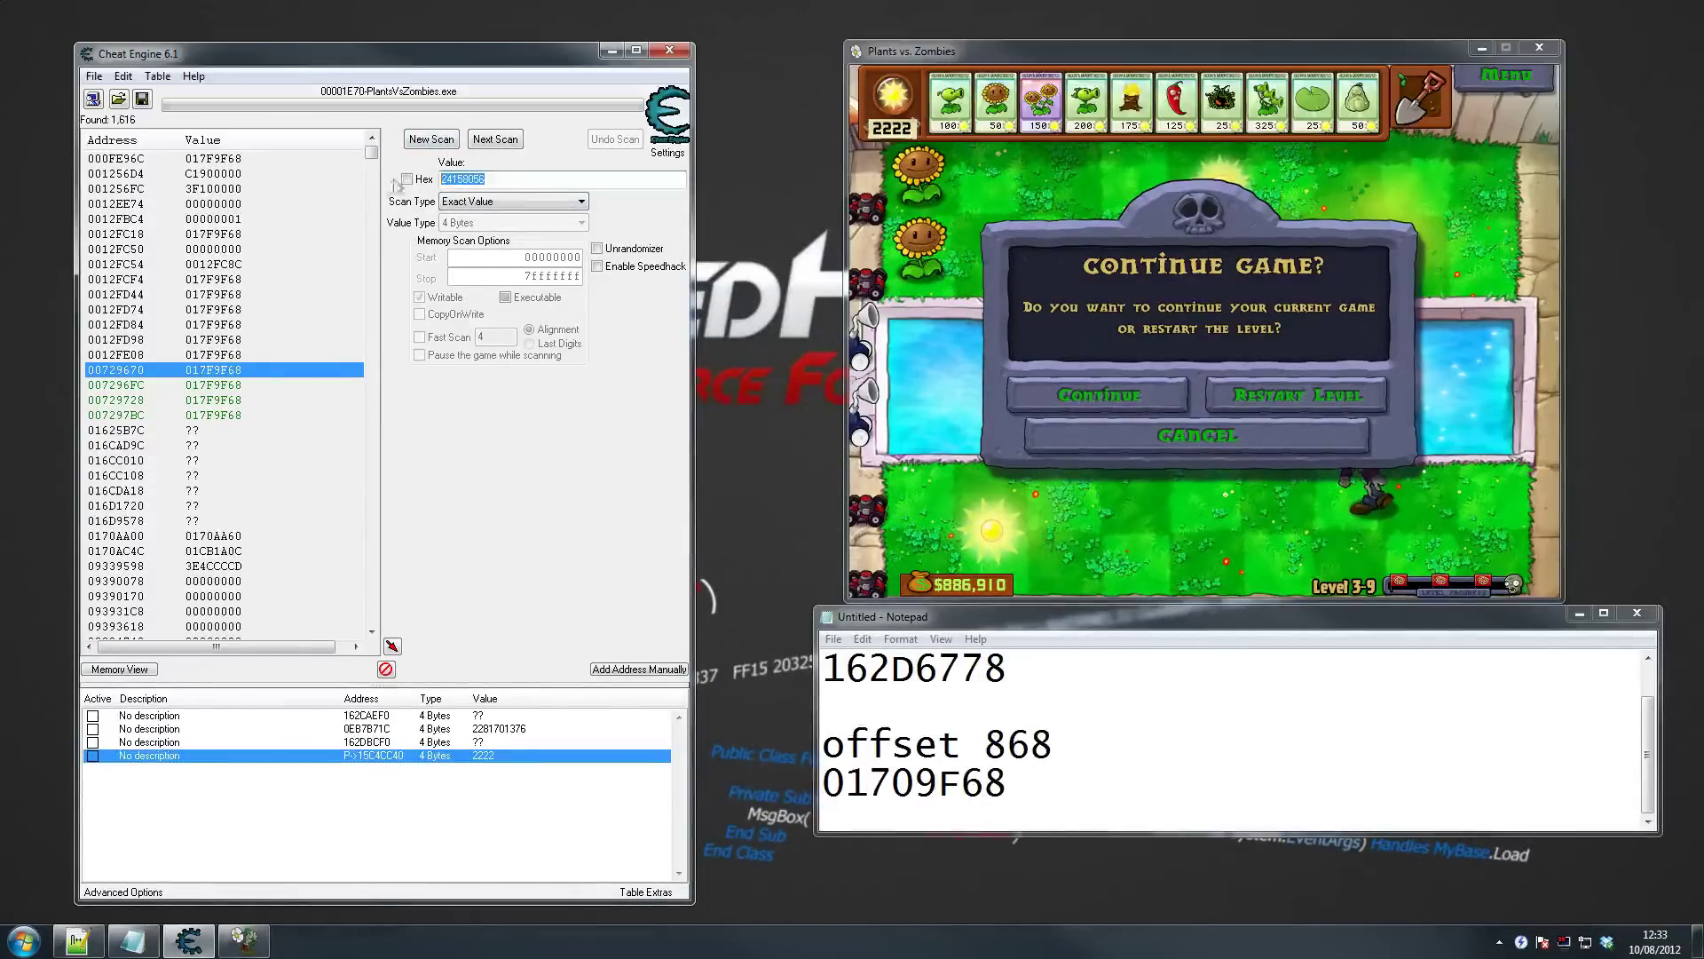
type("2222")
left_click(427, 140)
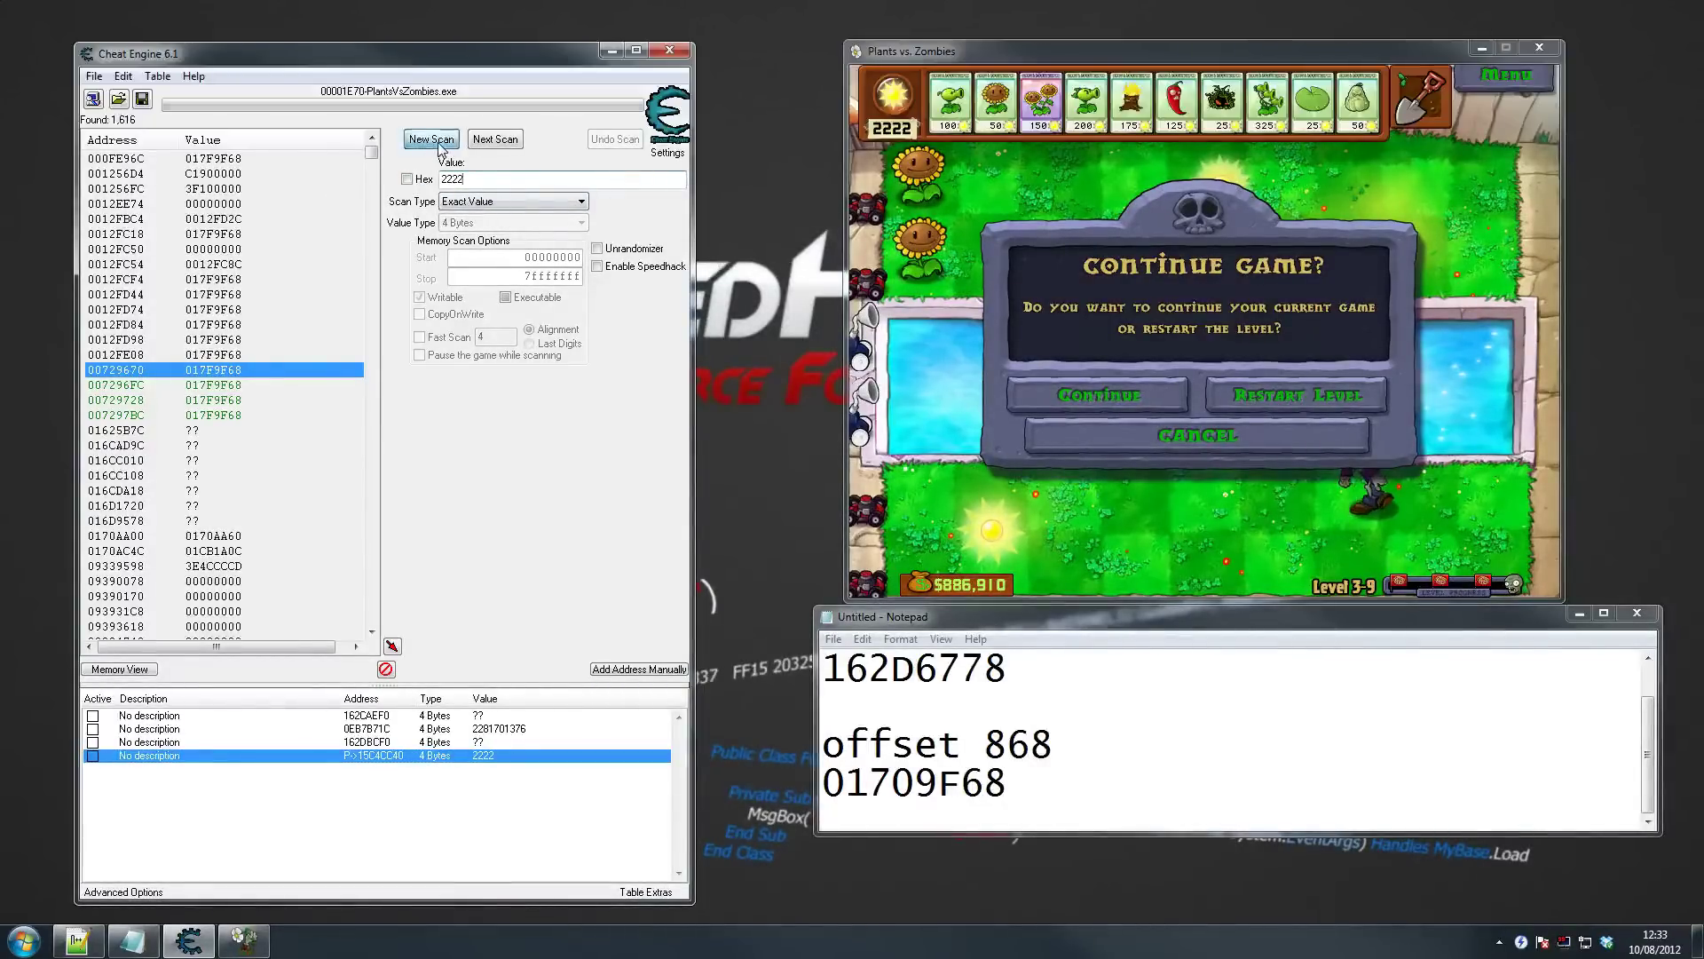
left_click(418, 146)
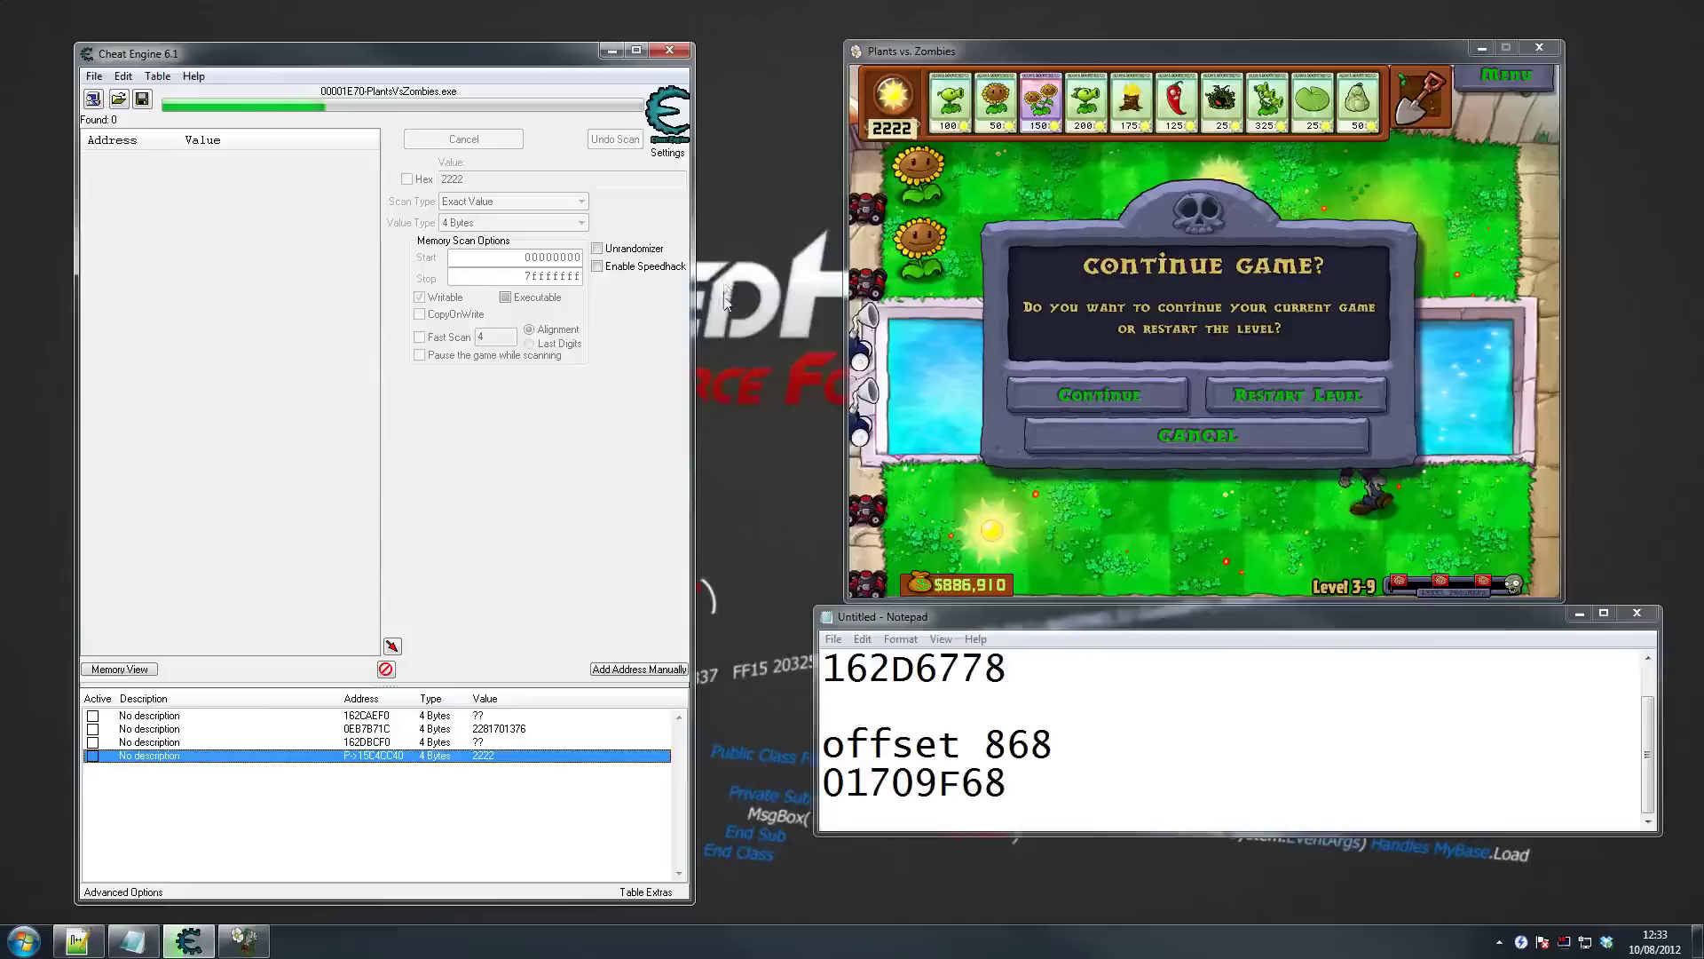
Continue the level, collect a sun, and narrow the scan results to the value 2247
left_click(1111, 391)
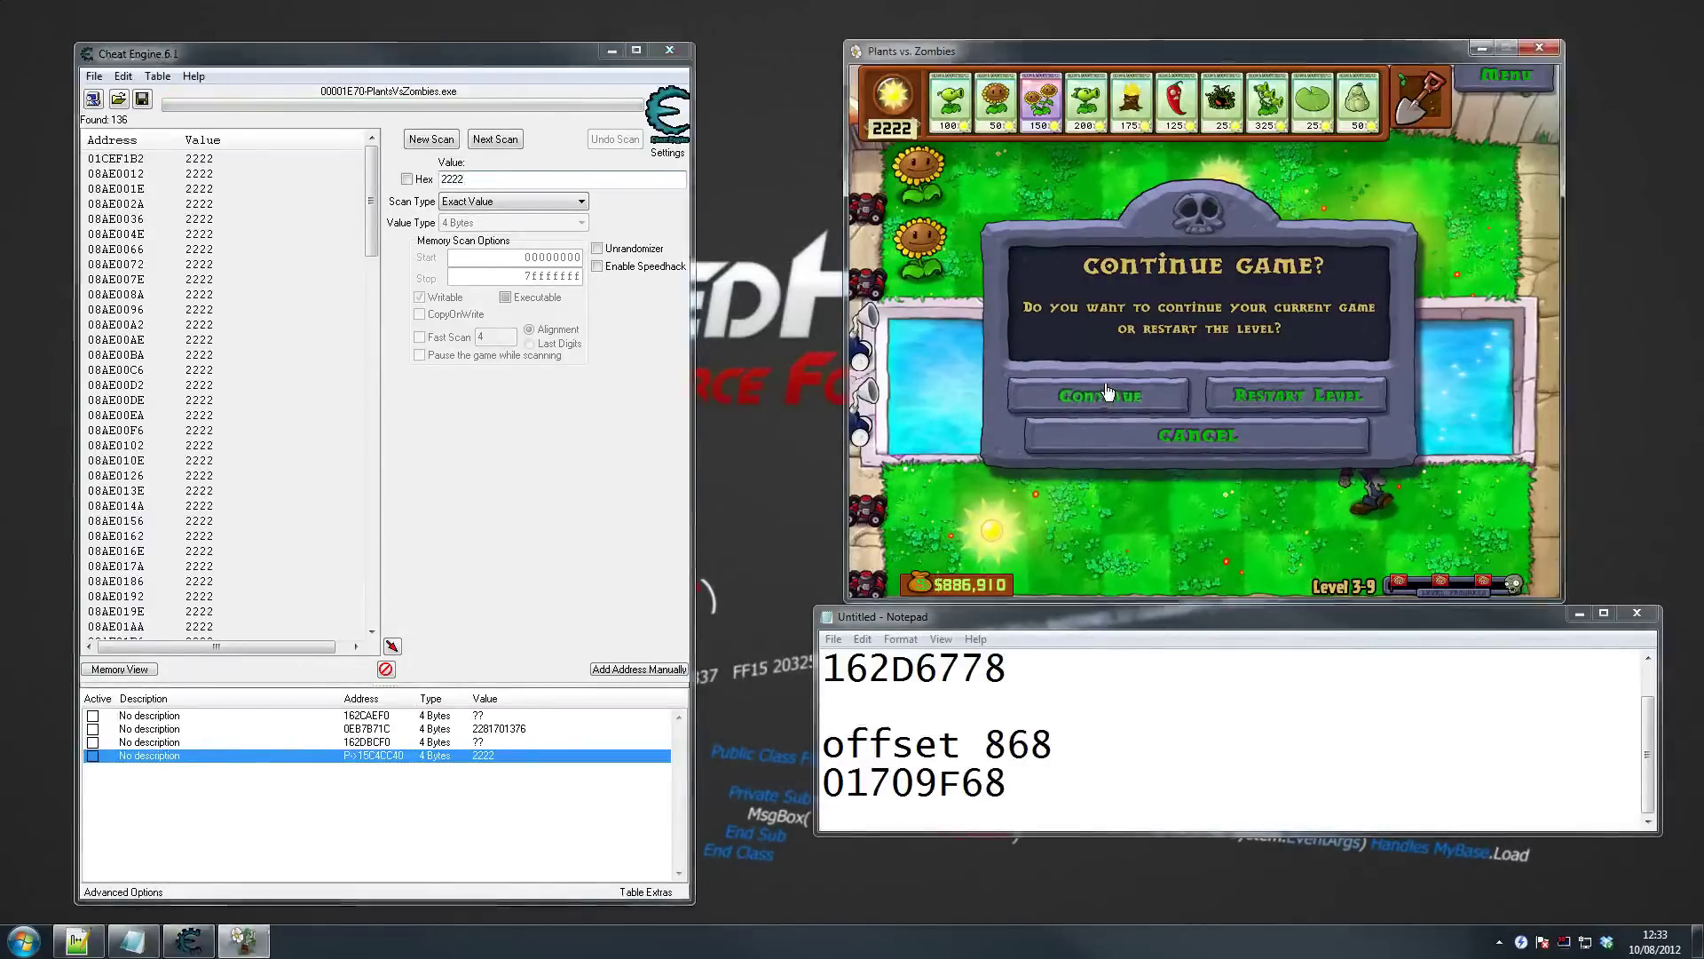
left_click(1225, 247)
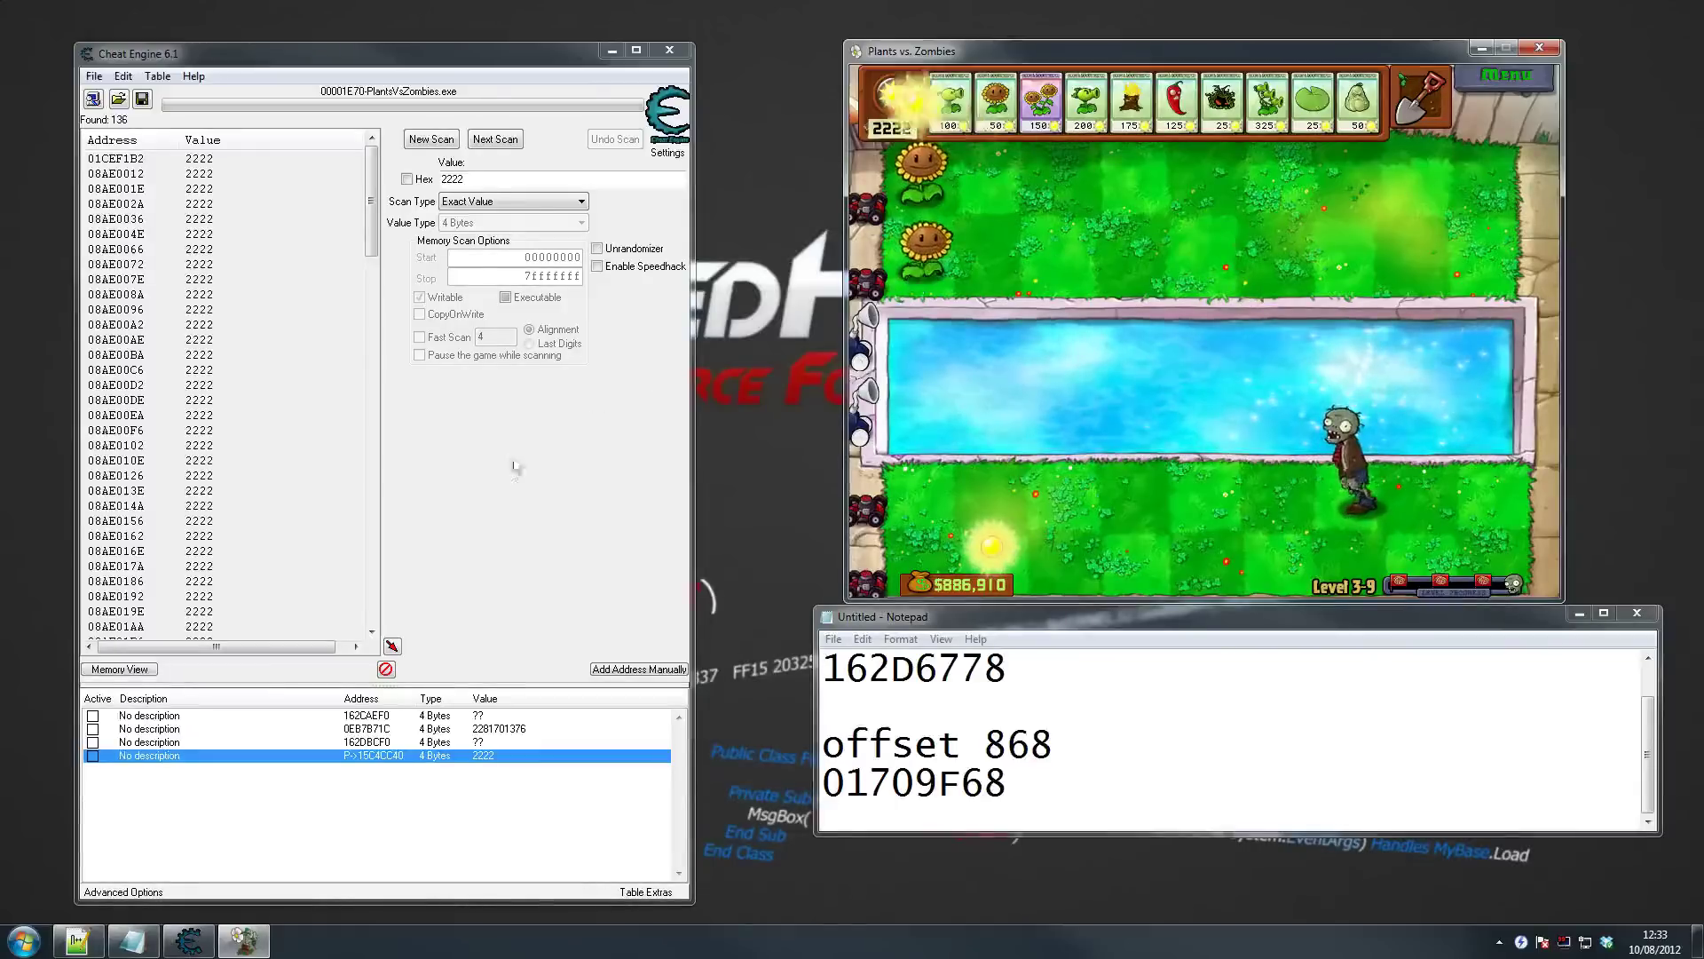
left_click(509, 513)
type("2247")
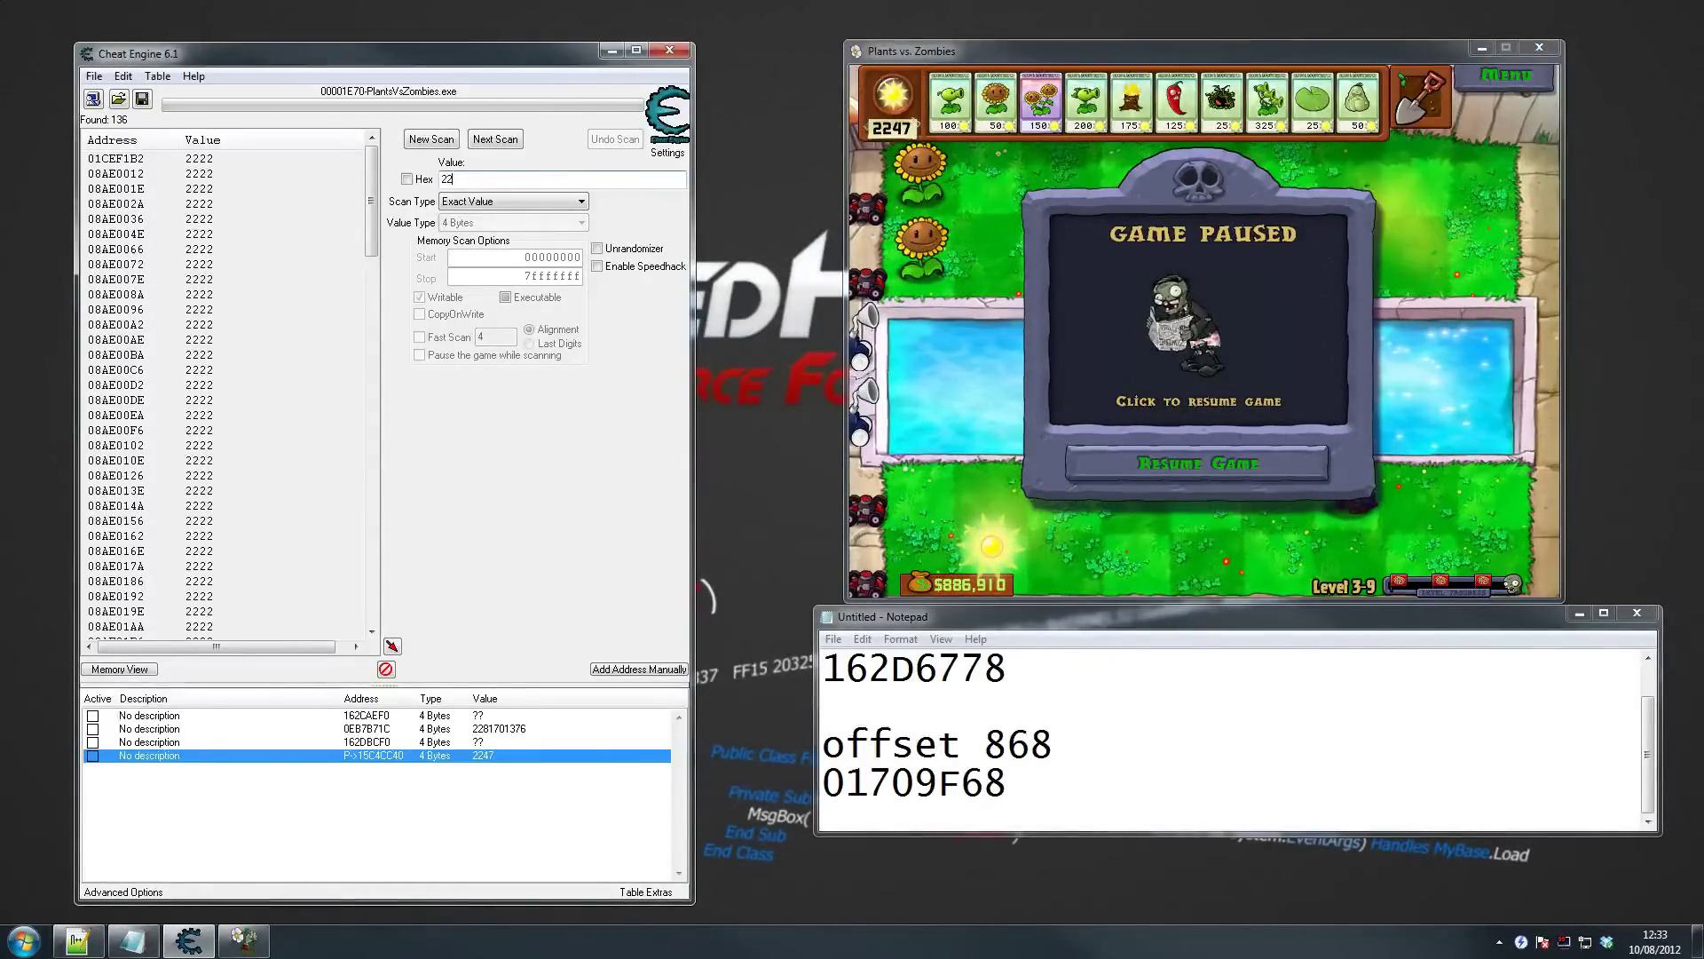
left_click(494, 140)
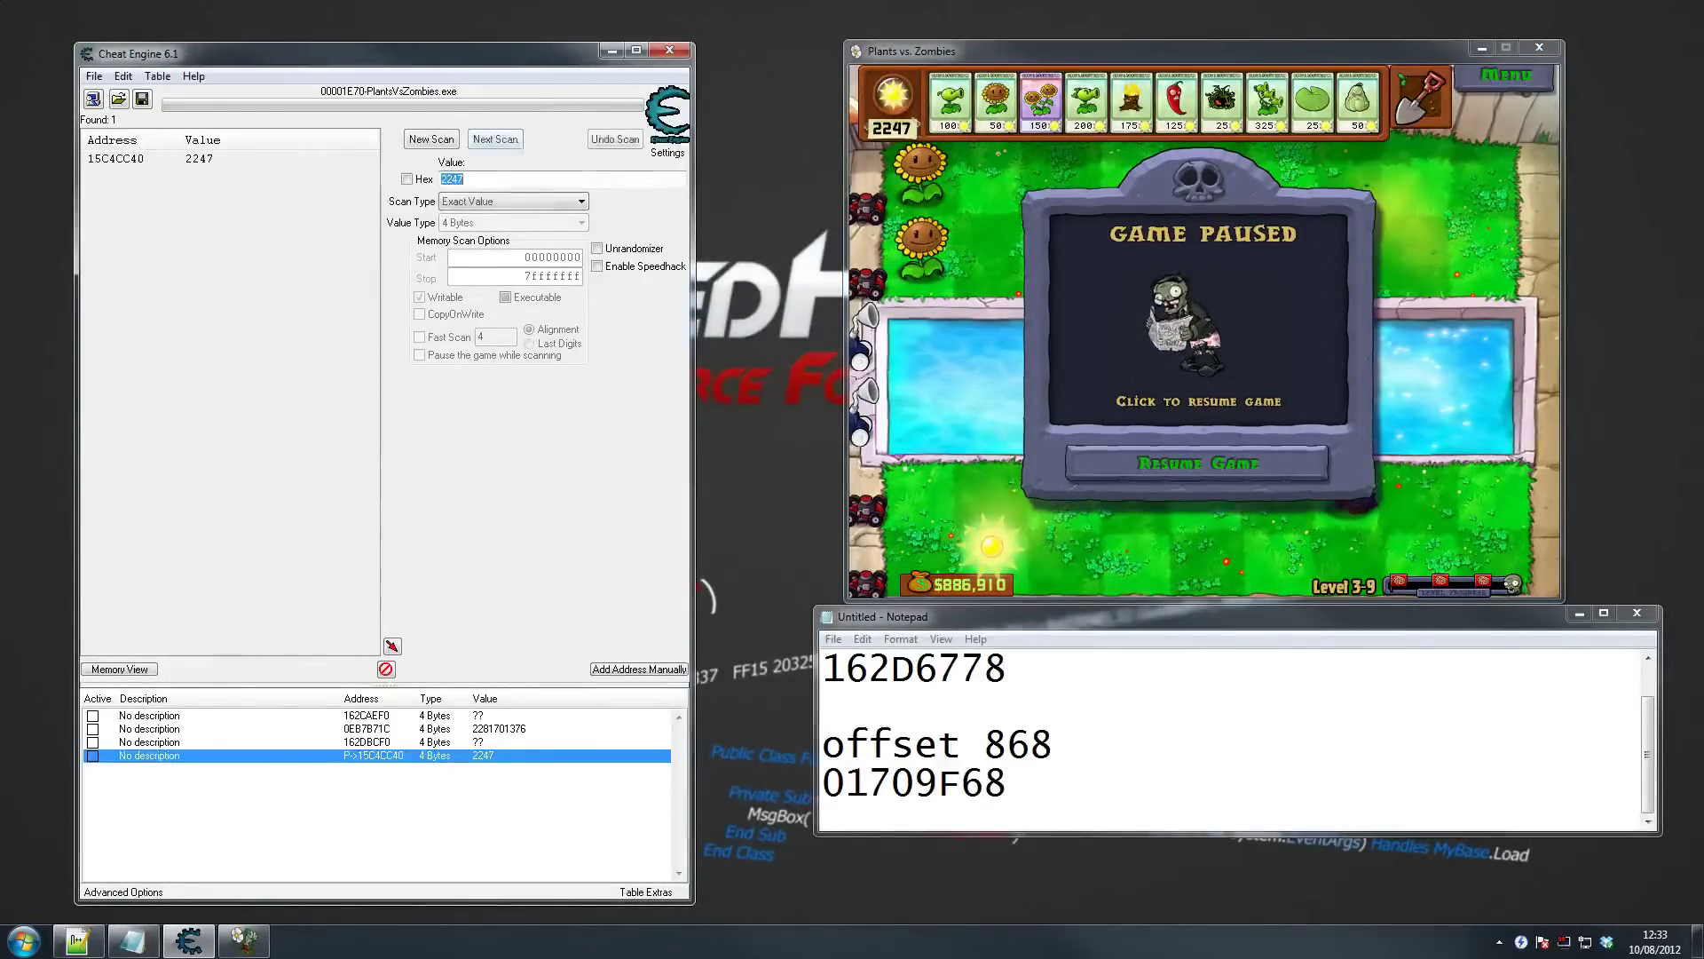
Add the found sun address to the address list and set its value to 3333
double_click(115, 158)
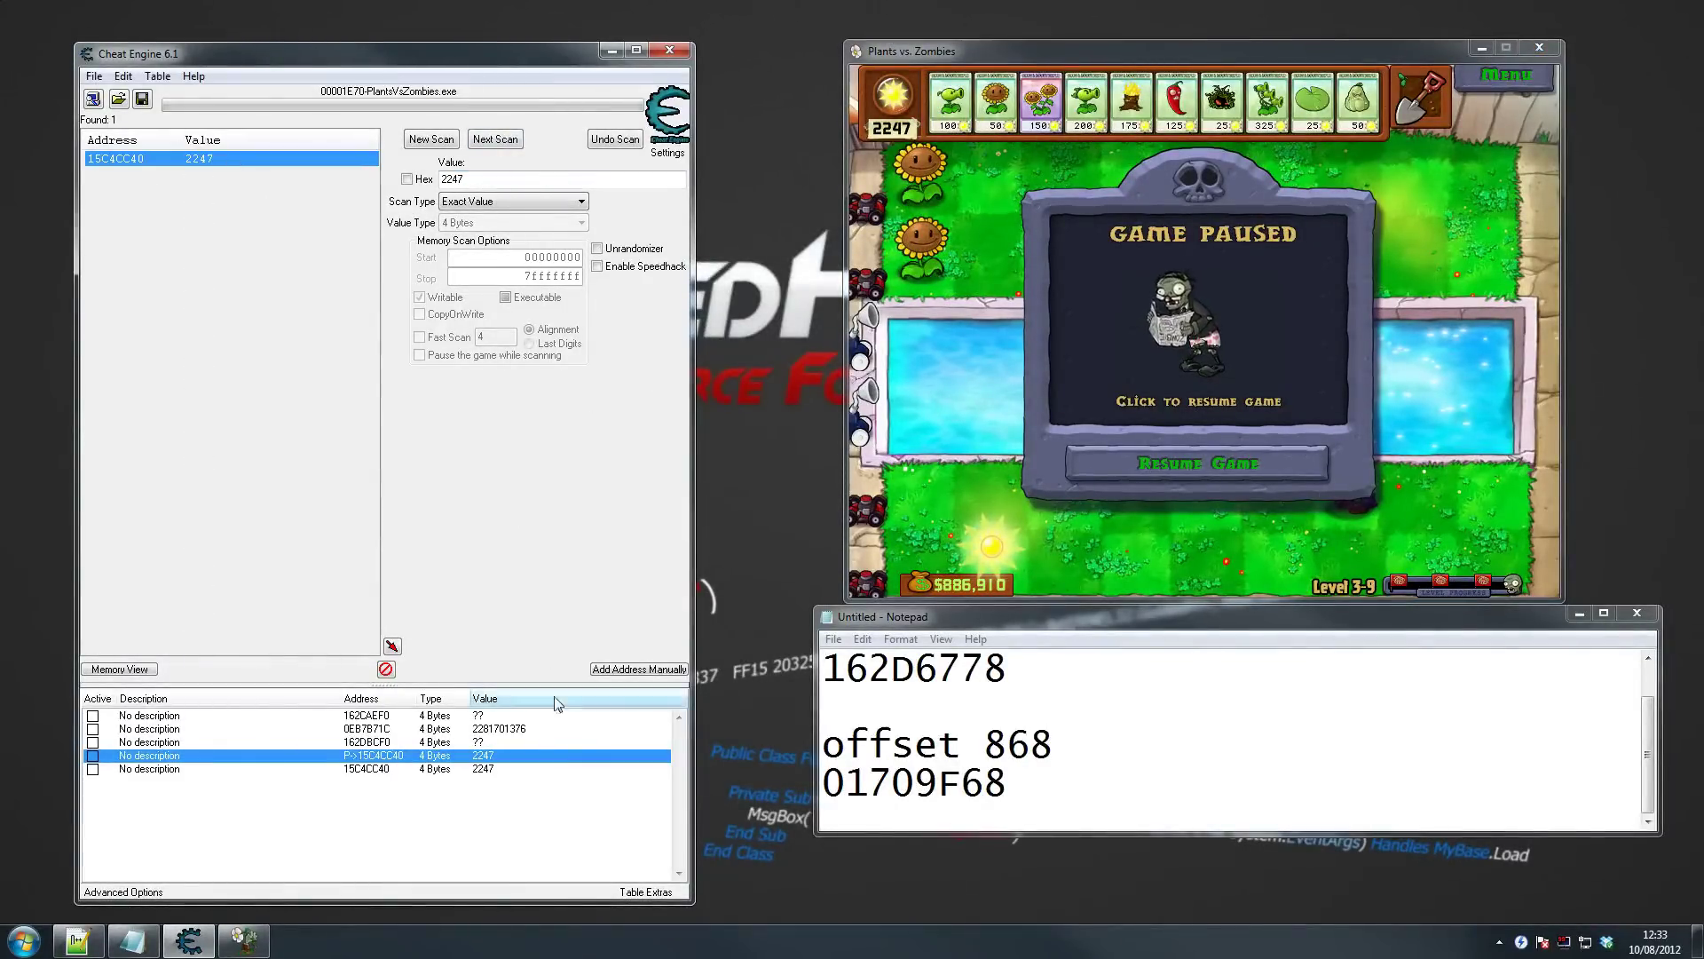
double_click(495, 769)
type("3333")
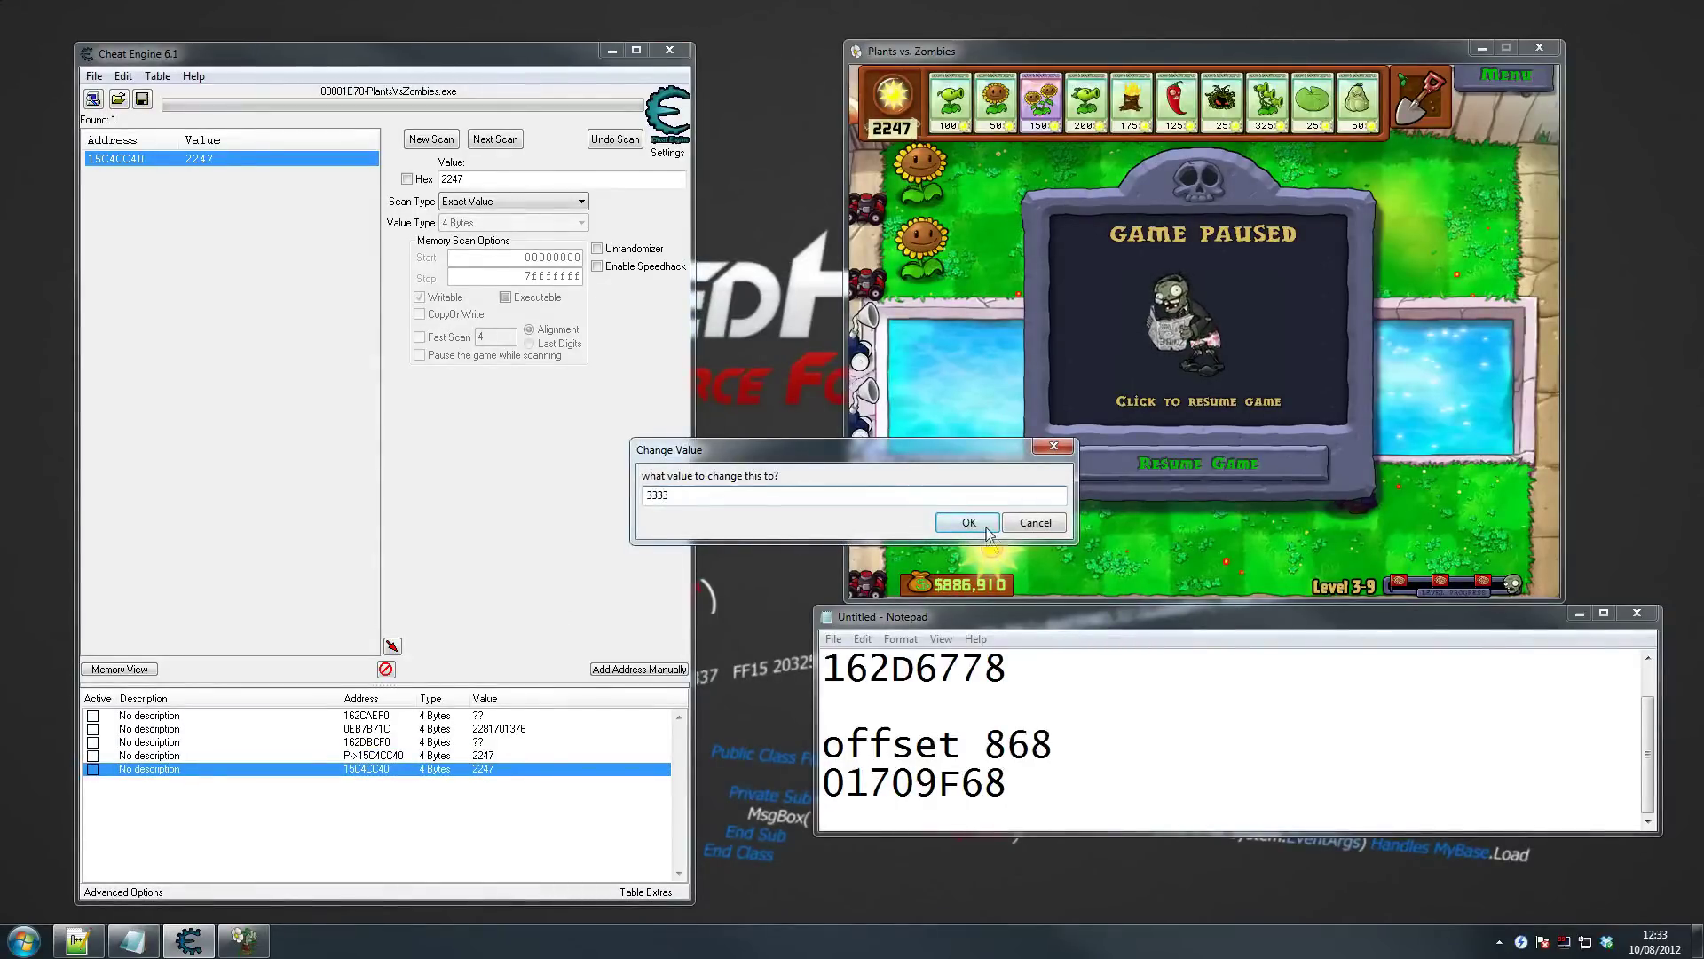
key("Return")
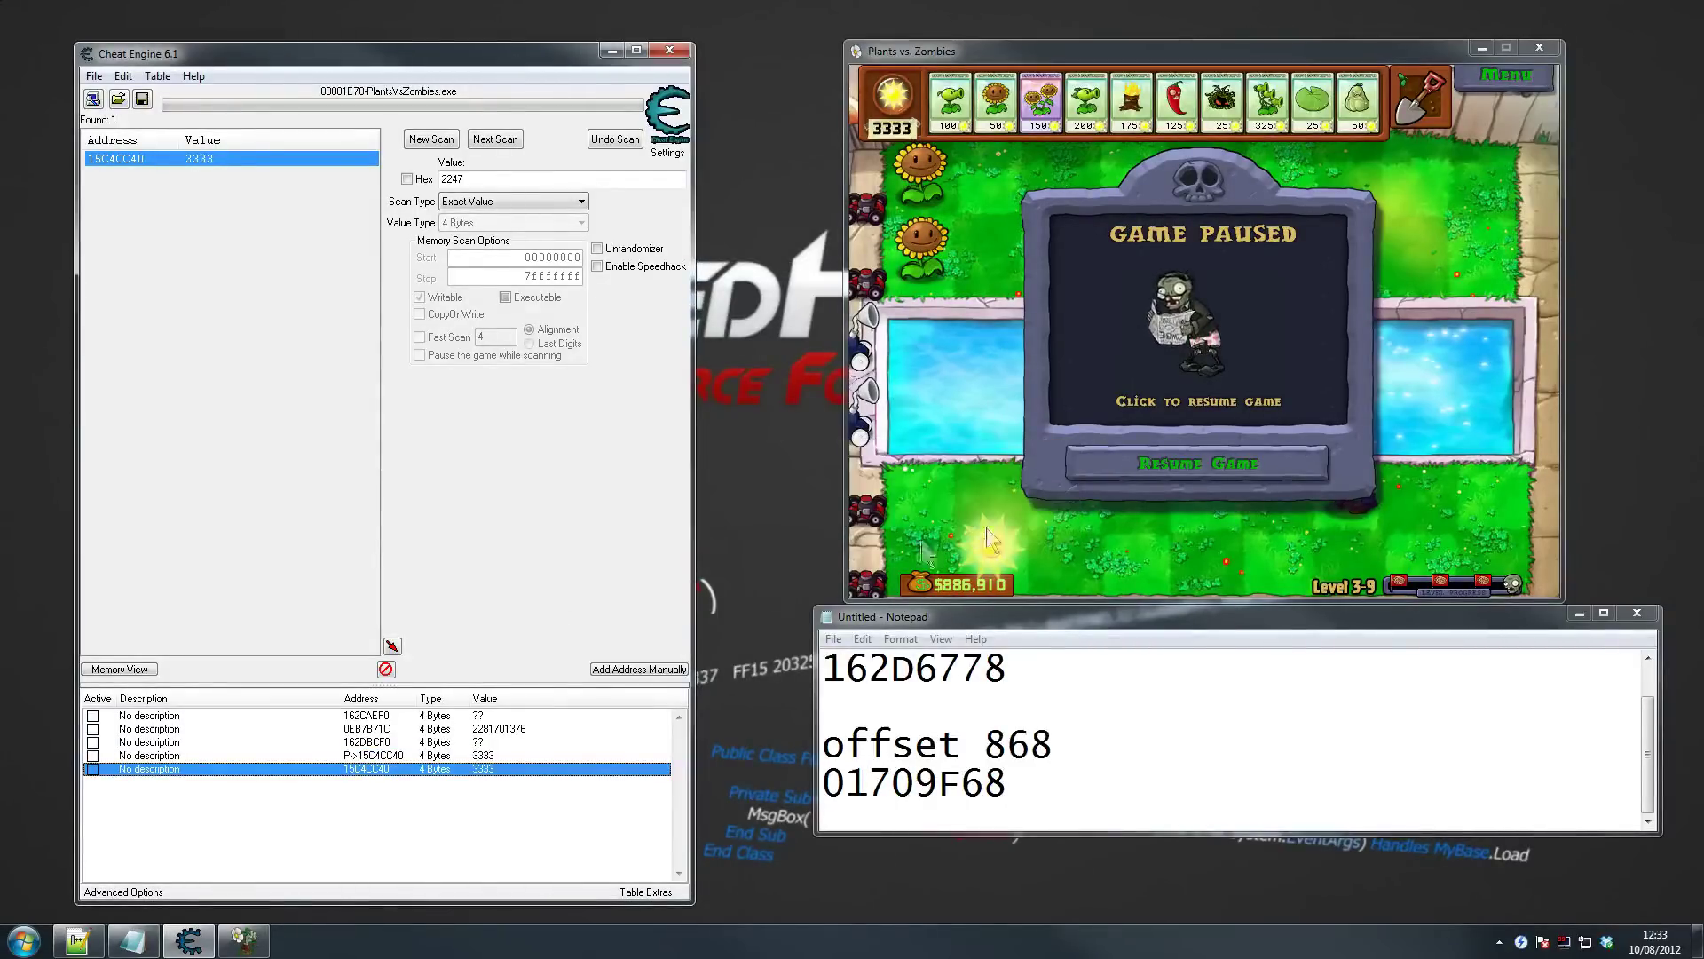
Set up a pointer scan for the newly added sun address with 2 scanning threads and accept the options
right_click(215, 778)
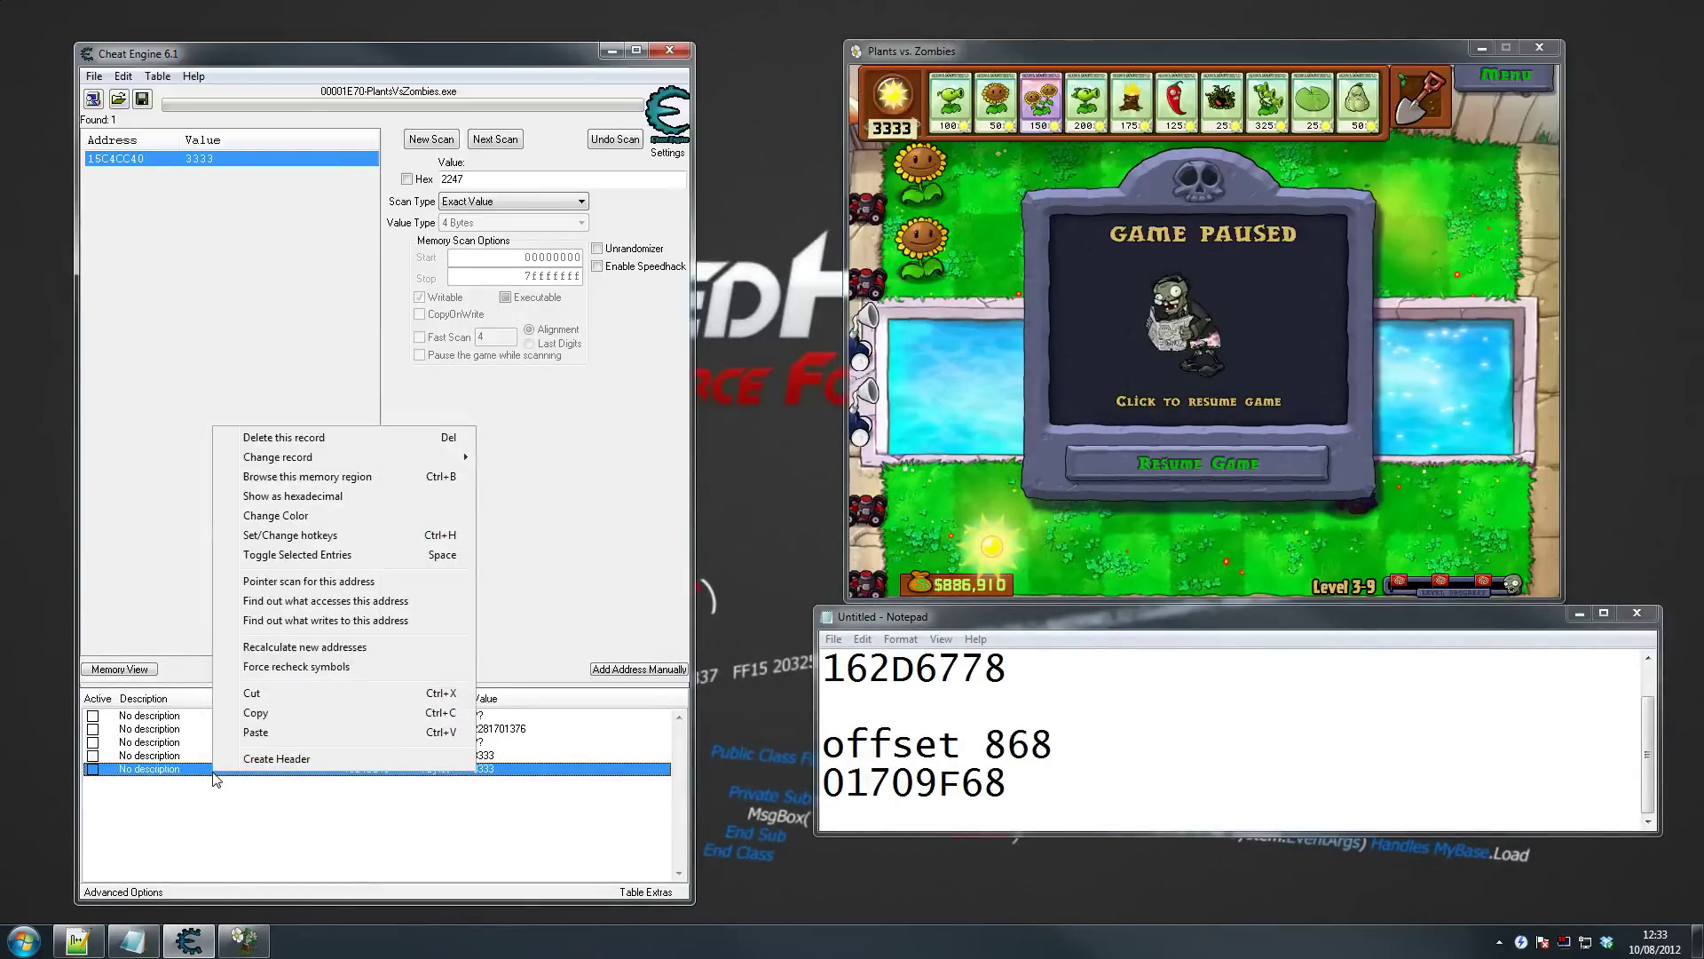
left_click(316, 583)
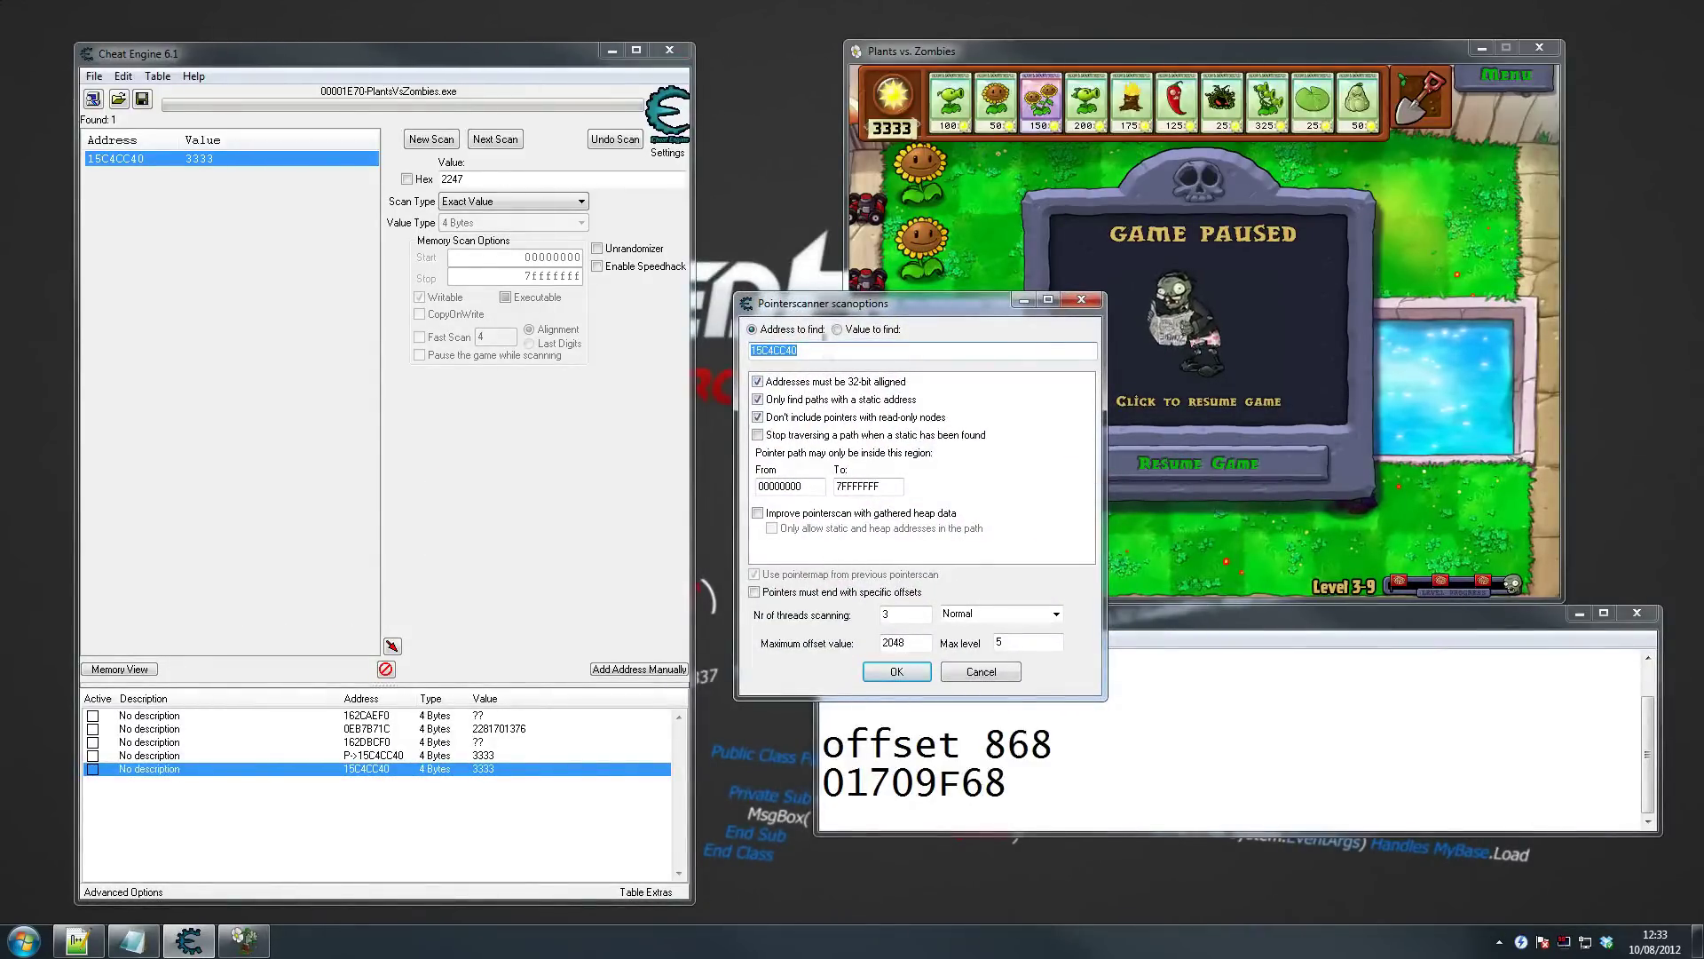
left_click_drag(803, 311, 673, 339)
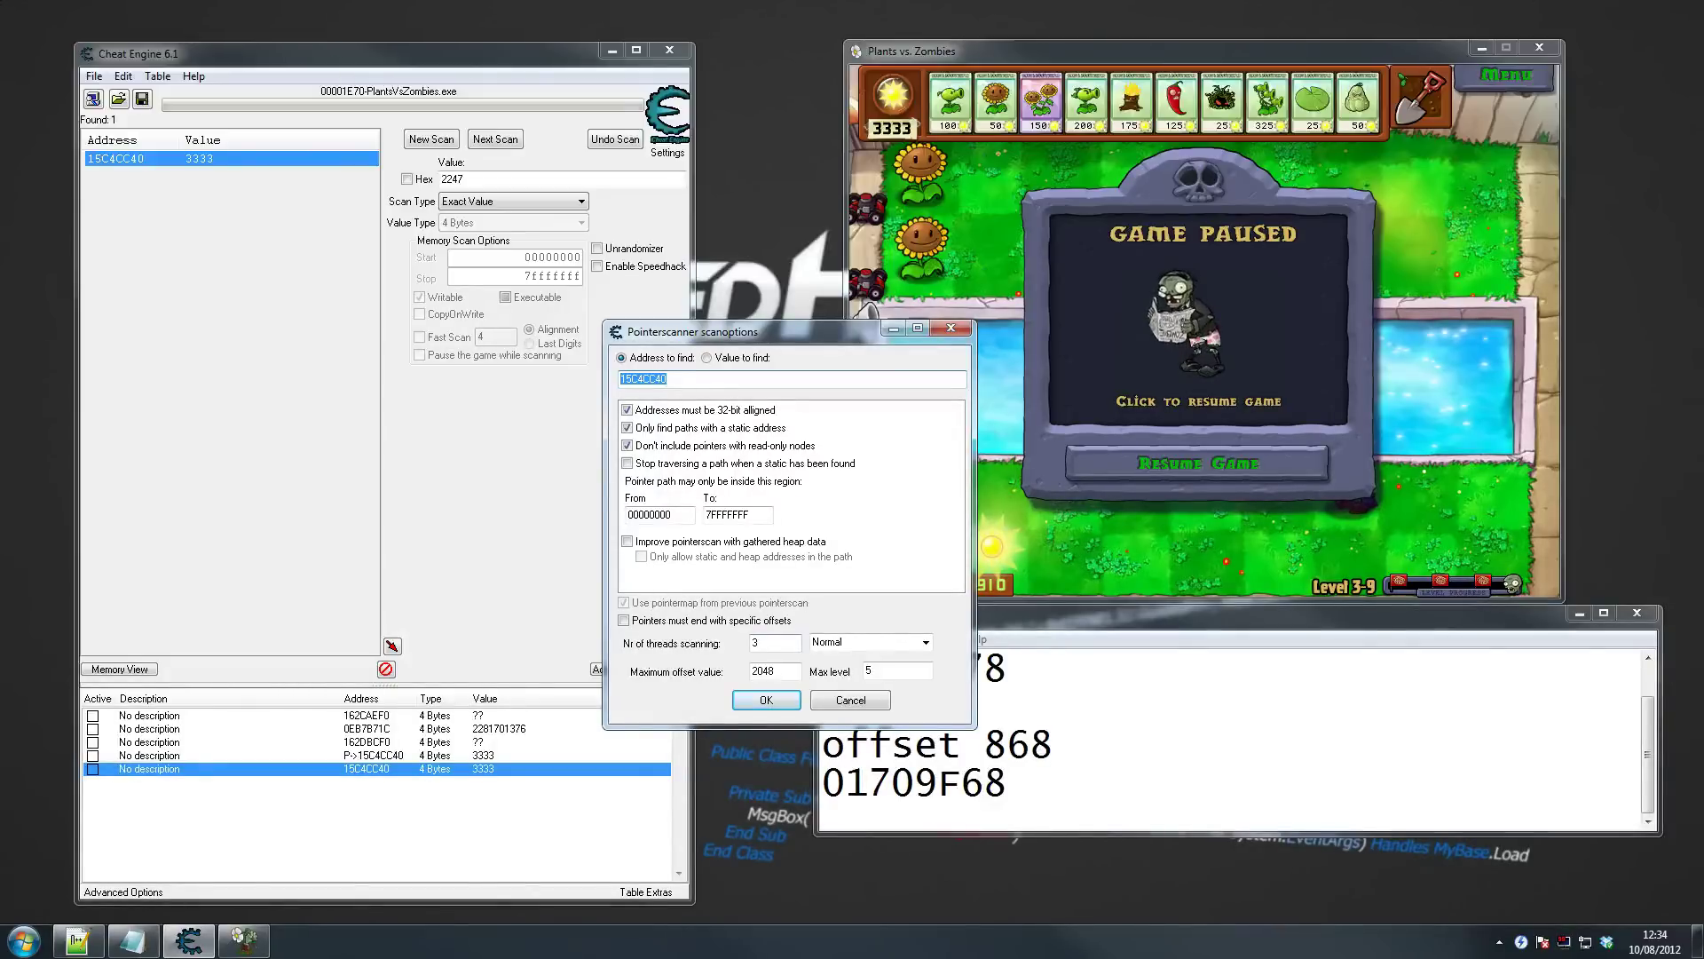
key("BackSpace")
type("2")
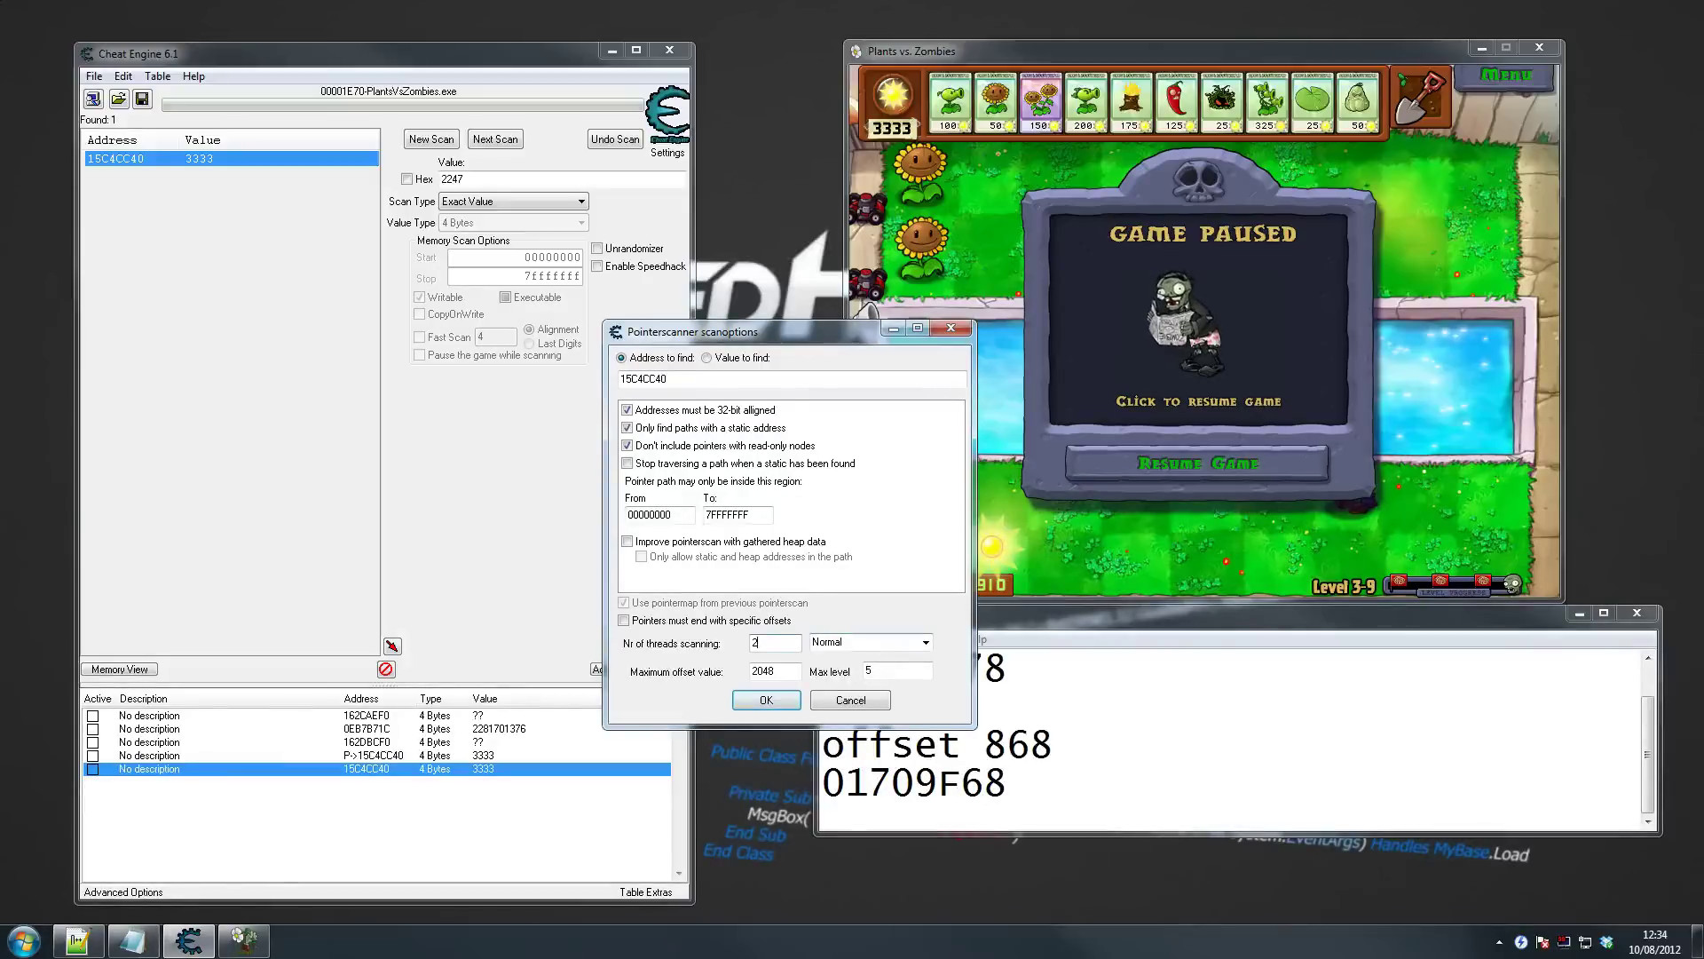
left_click_drag(877, 671, 861, 673)
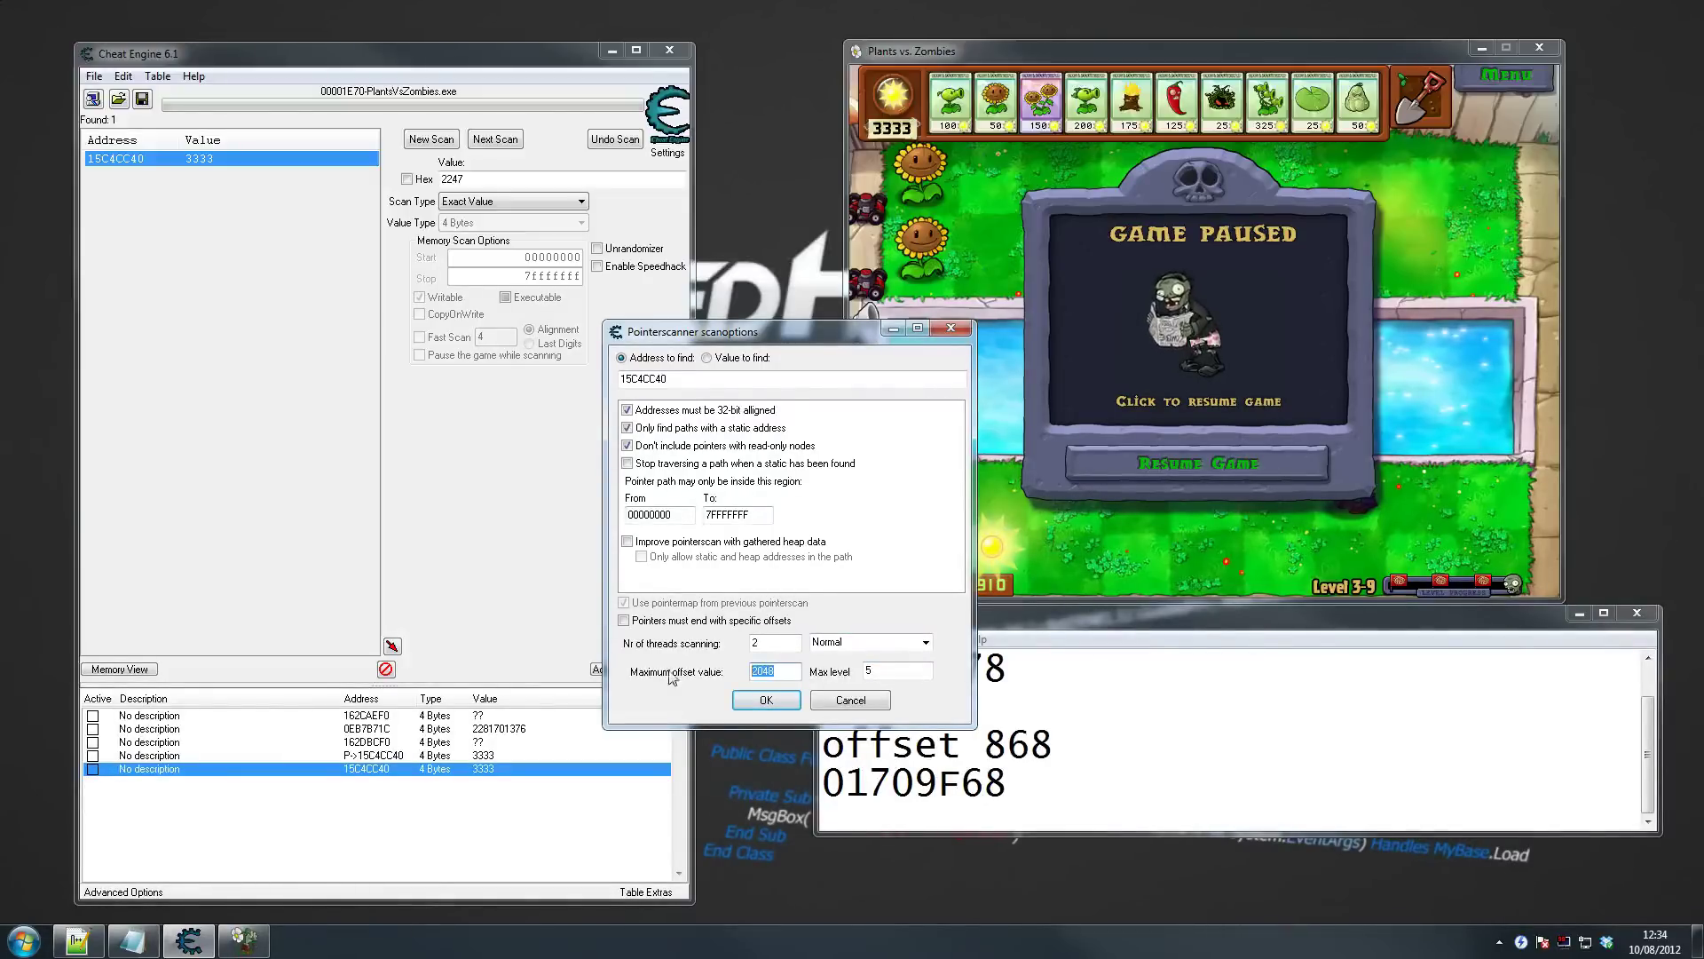
left_click(760, 703)
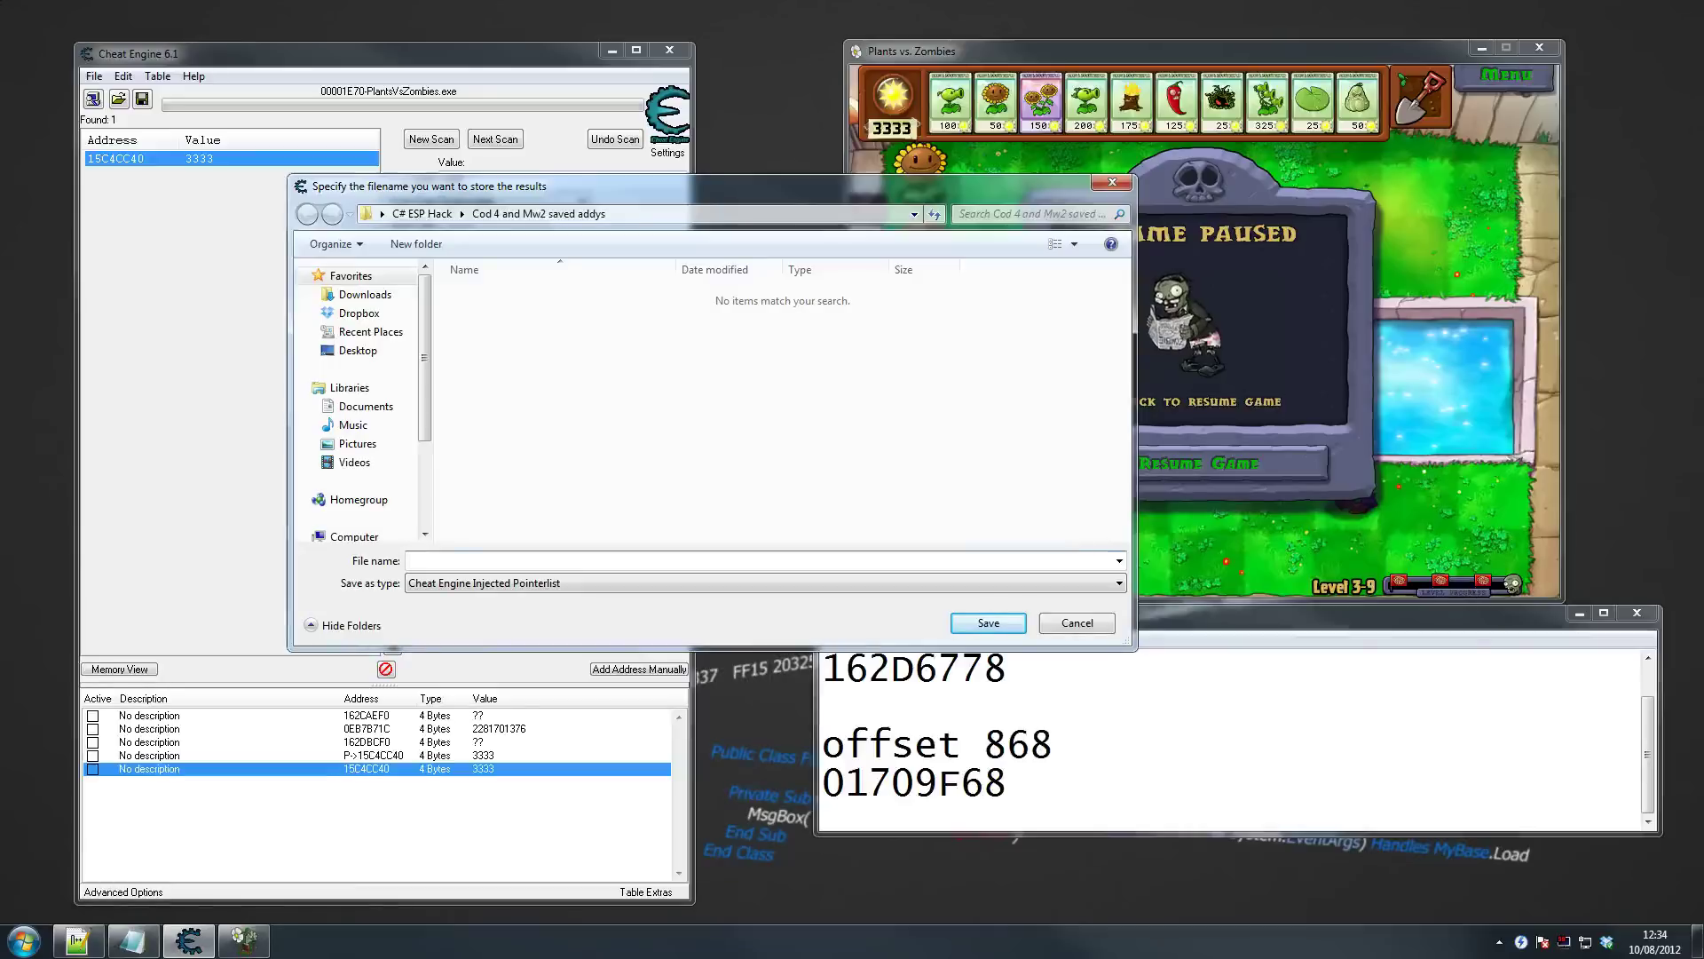
Save the pointer scan results under the file name one
key("BackSpace")
key("BackSpace")
type("ne")
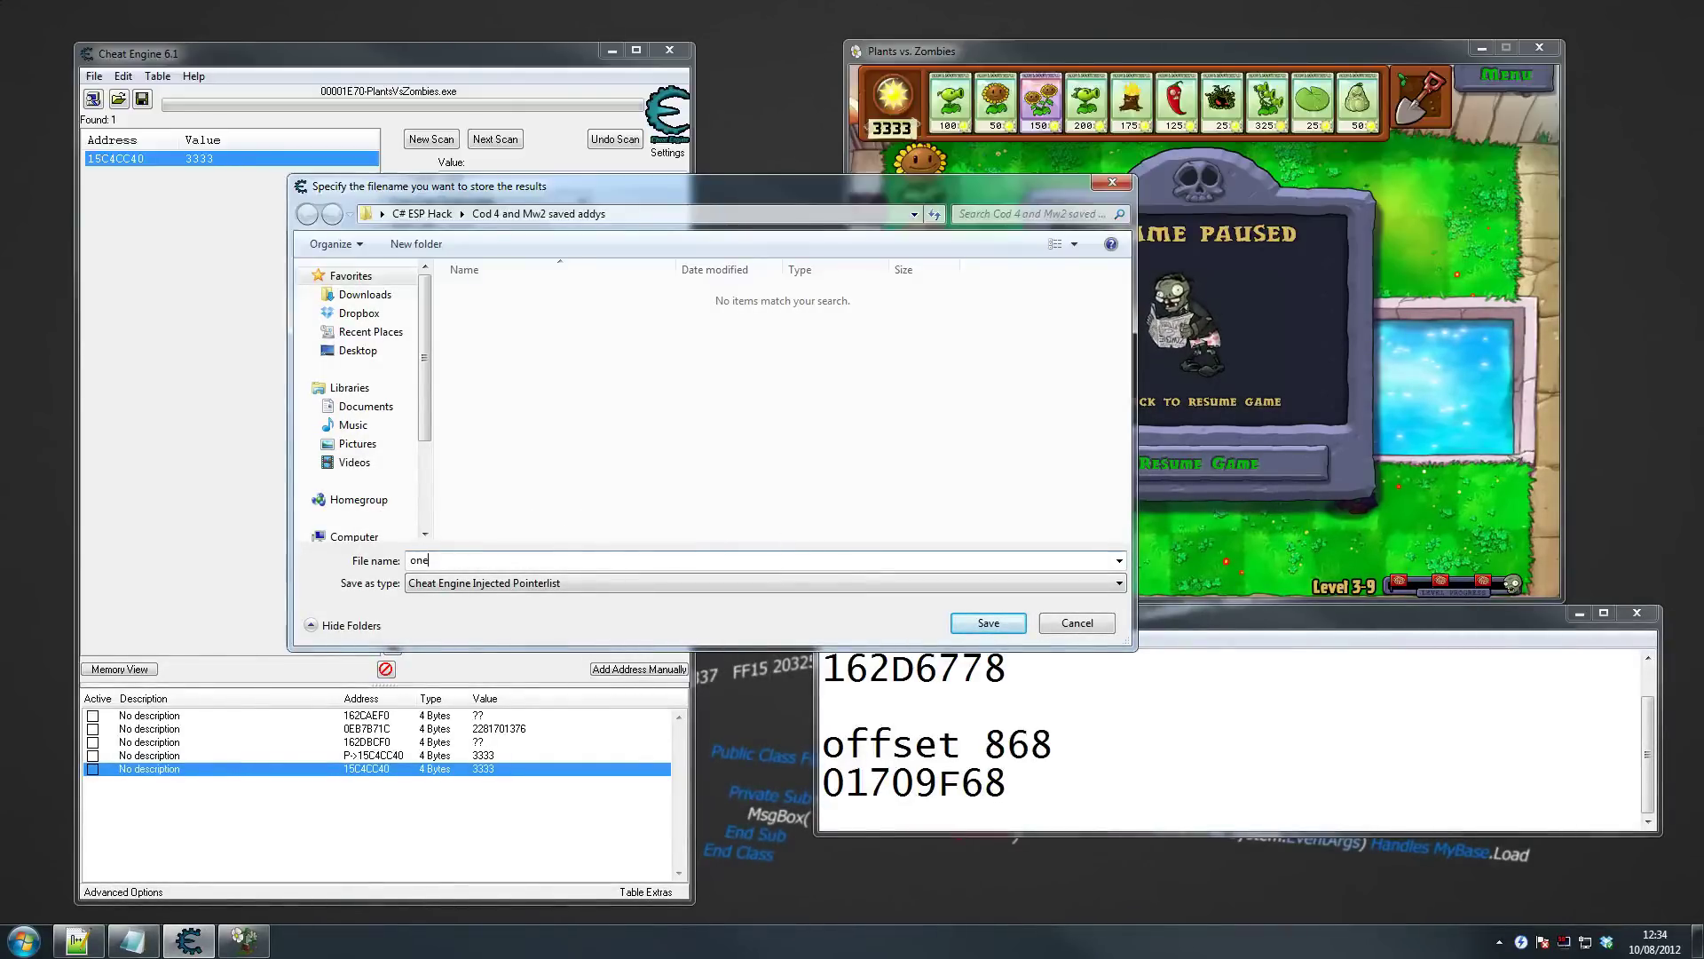
left_click(973, 628)
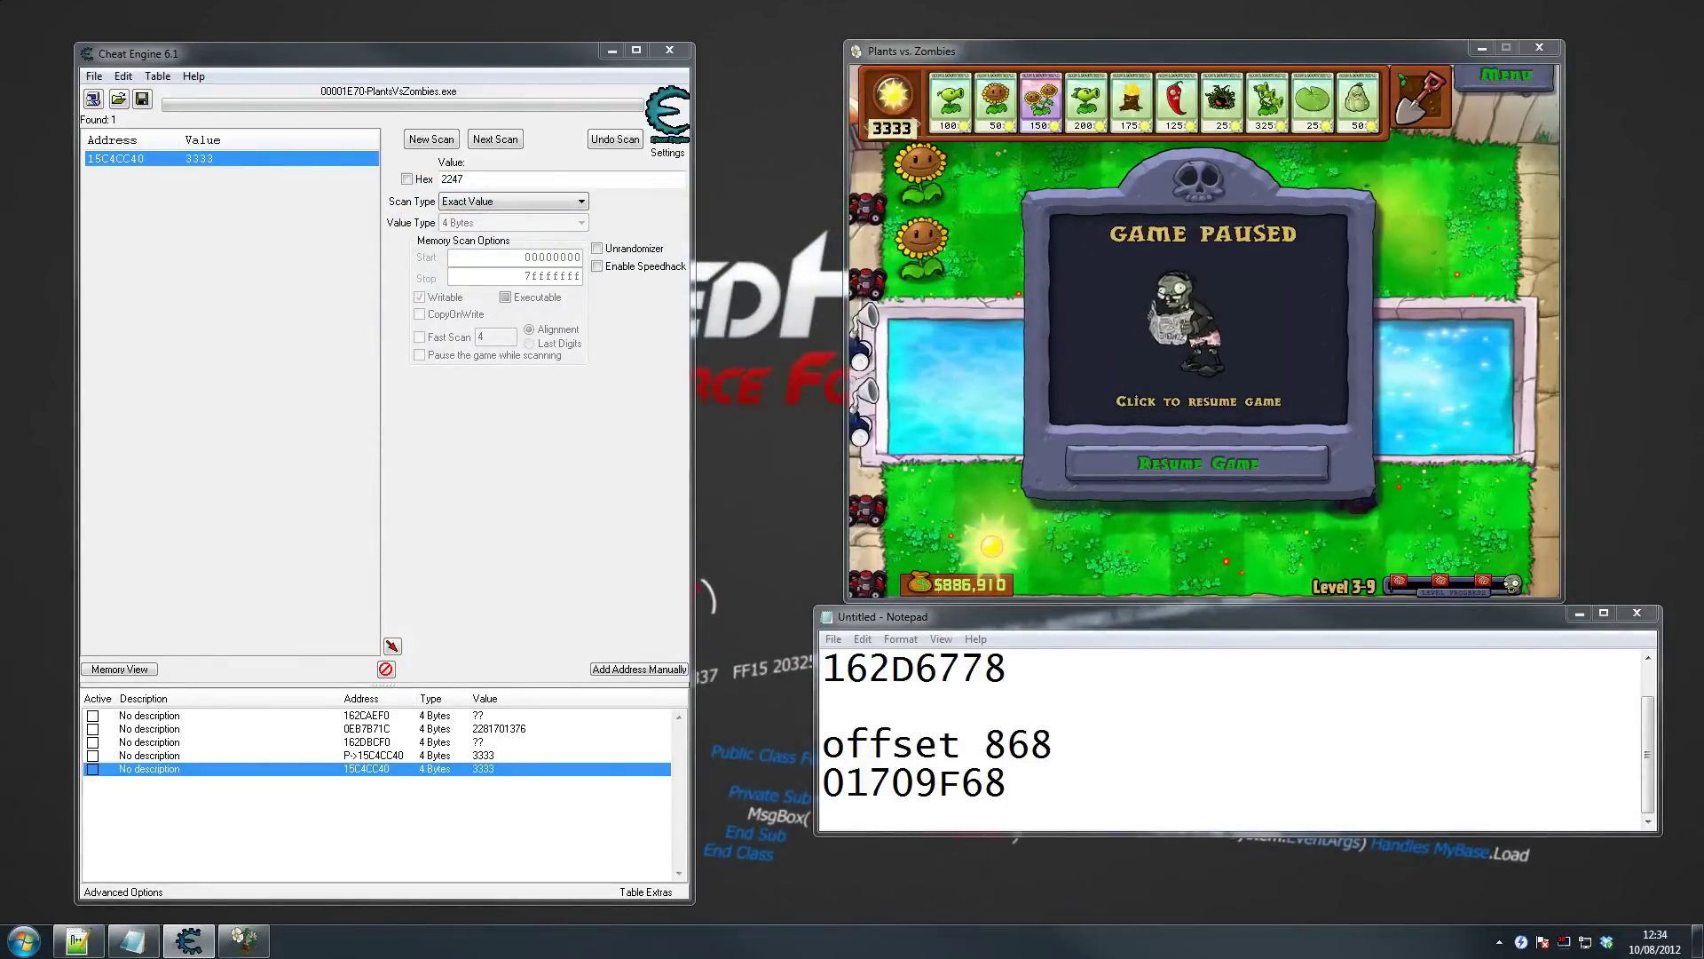
Bring the pointer scan results window into view and add the "bass.dll"+000102C0 pointer path to the address list
left_click_drag(1703, 124, 744, 81)
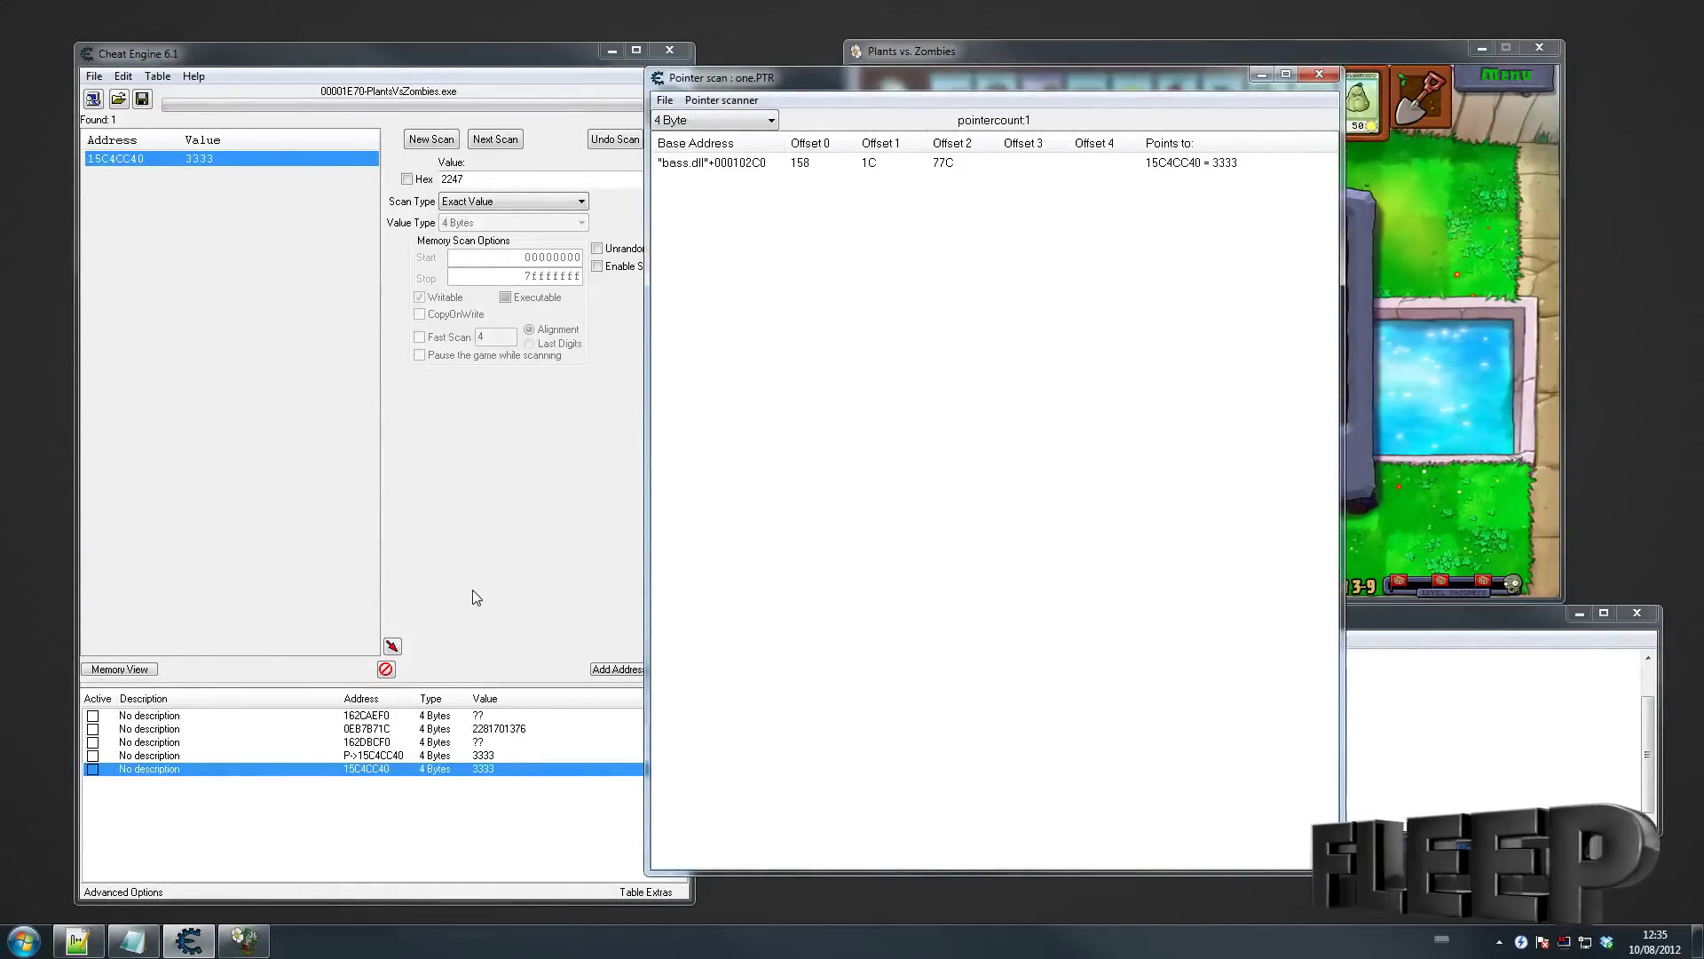
left_click(985, 162)
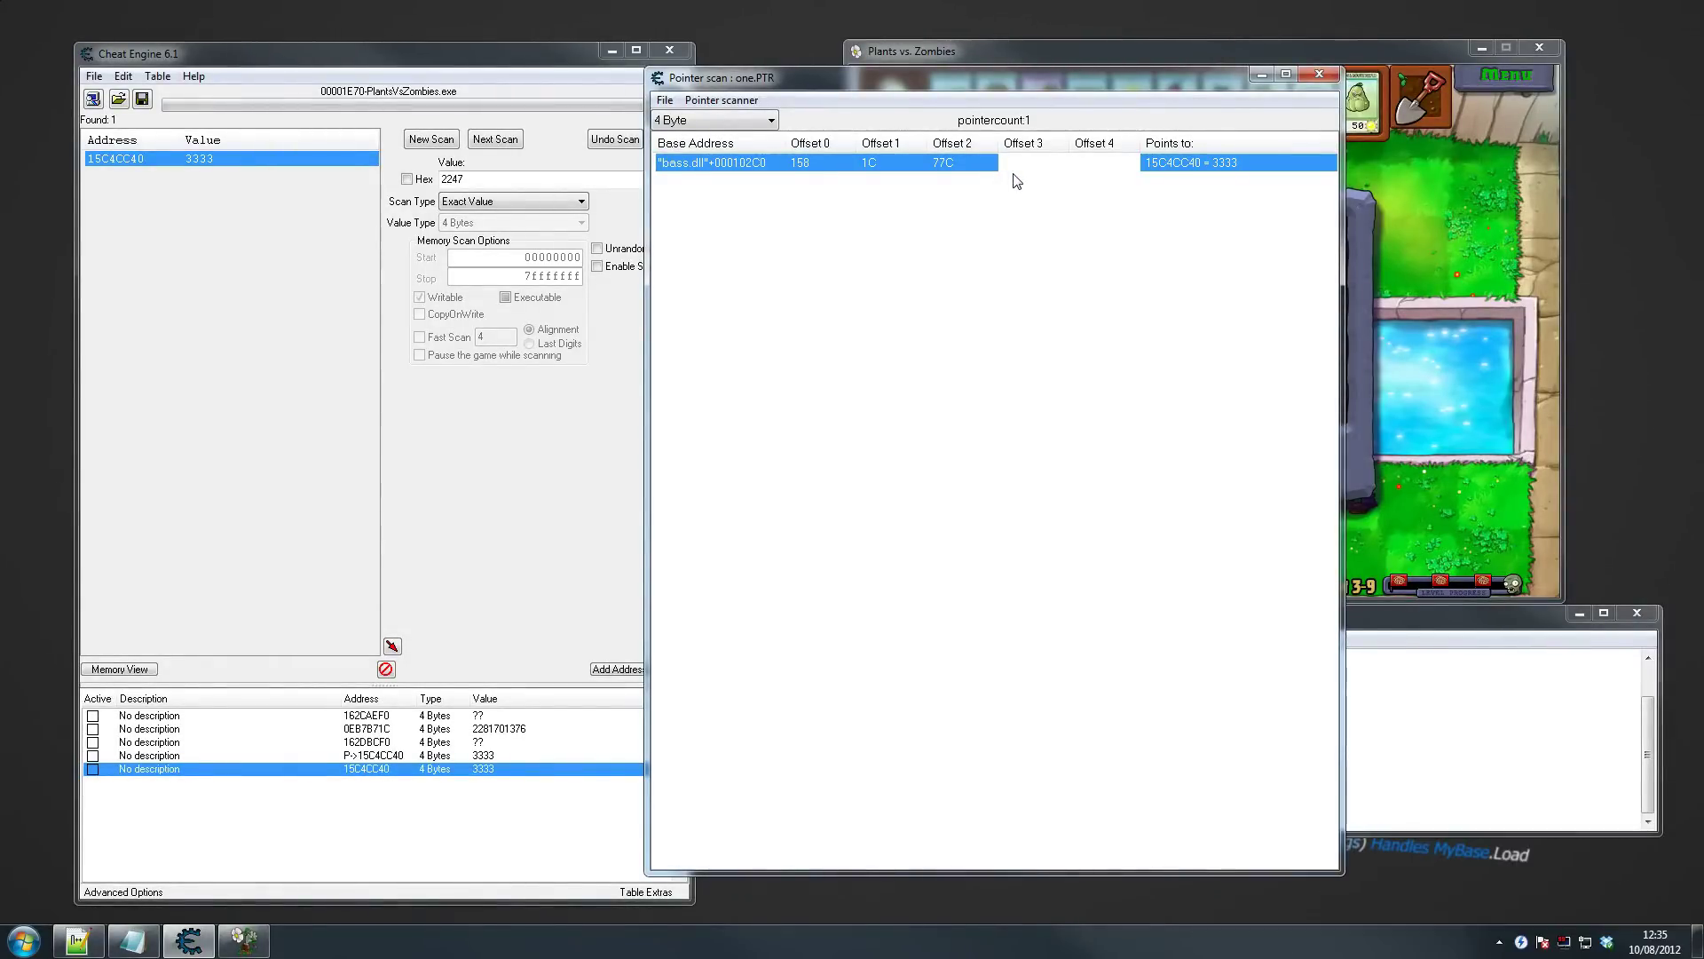
double_click(923, 164)
Examine the pointer chain and offsets of the added pointerscan result, and move the scan results window clear of the address list
left_click(313, 798)
double_click(357, 782)
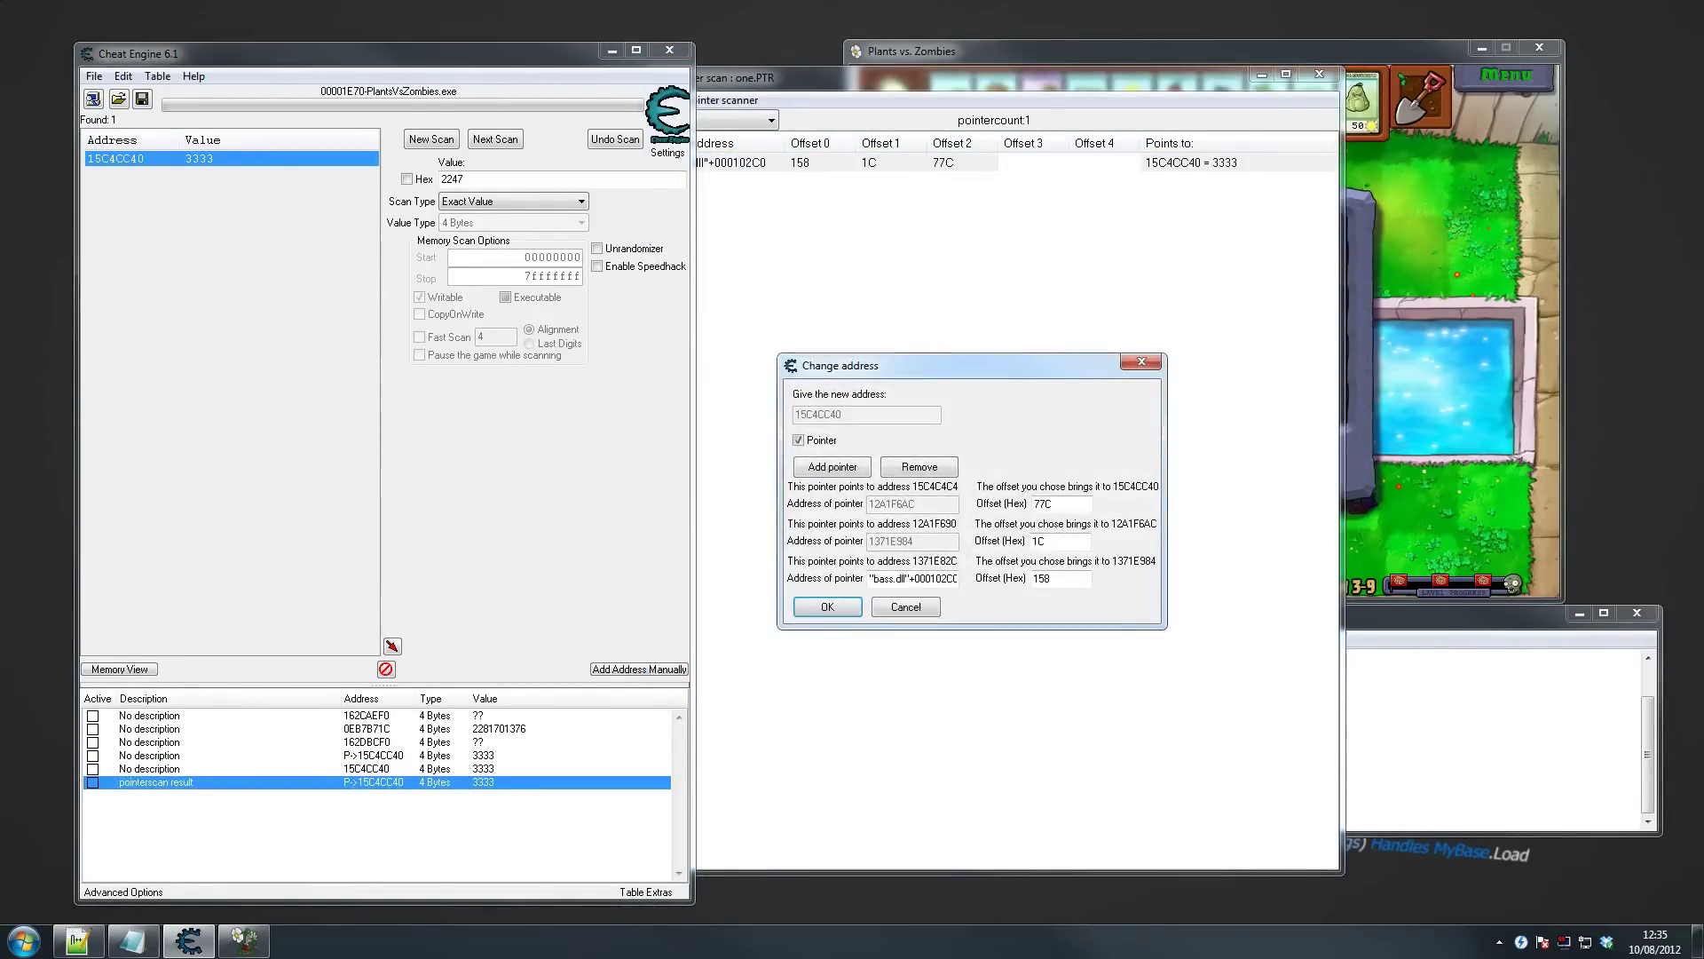
left_click(931, 609)
left_click(1050, 86)
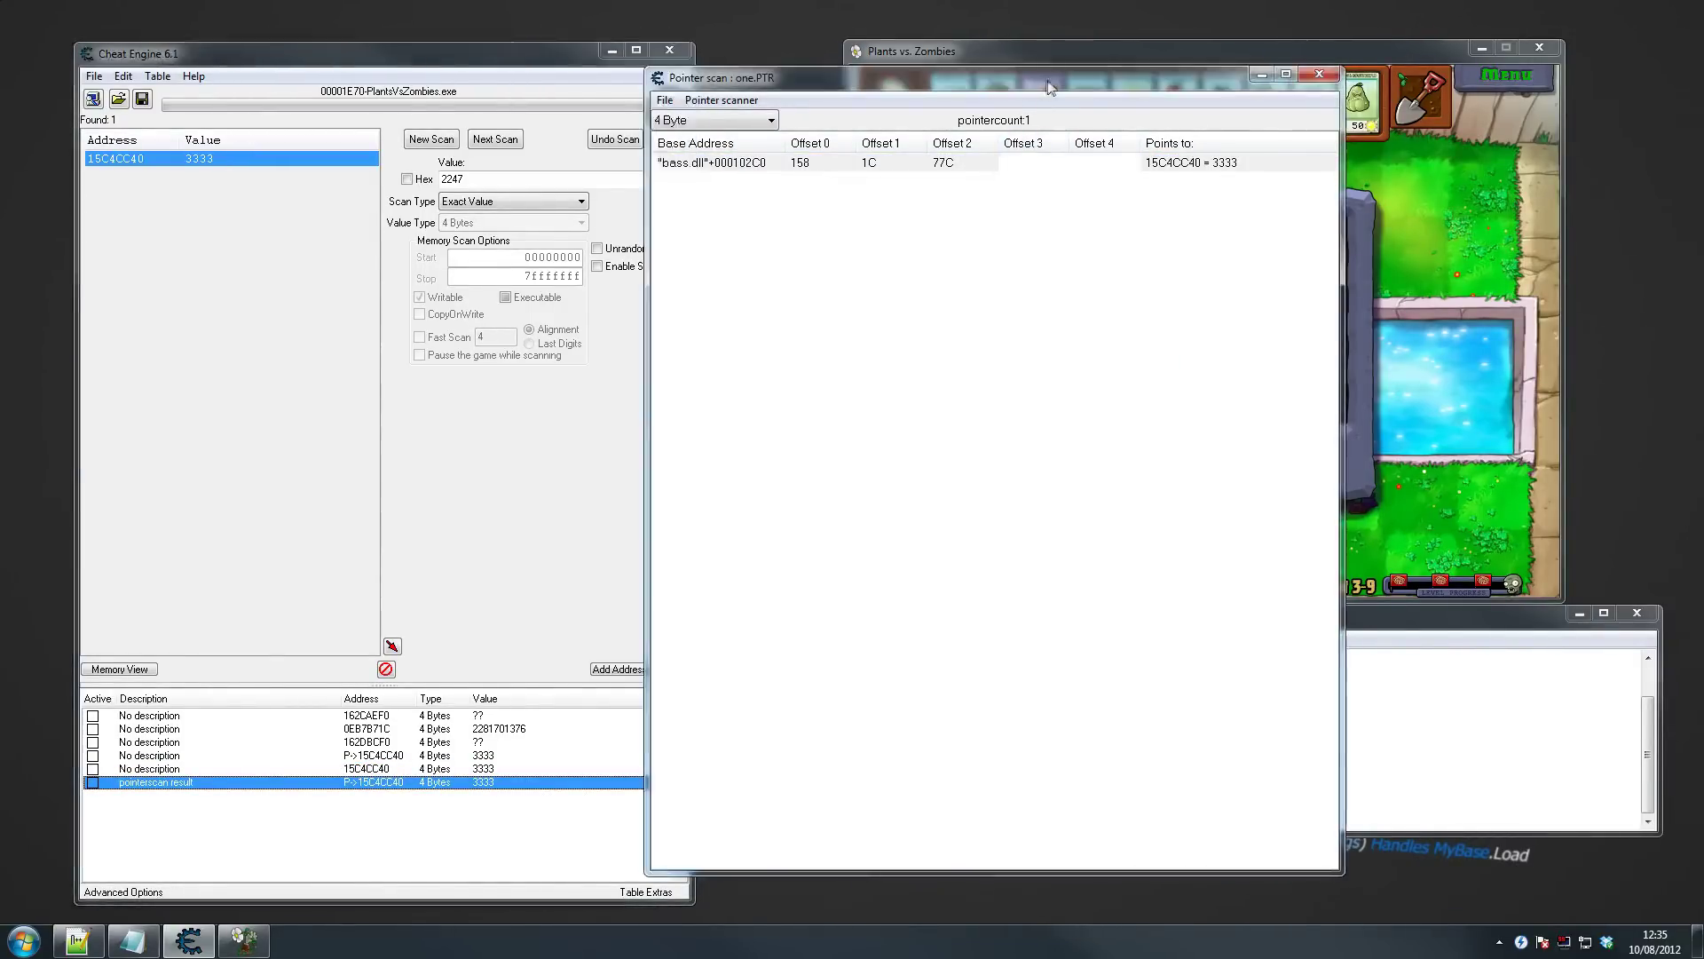
left_click_drag(1050, 86, 1144, 85)
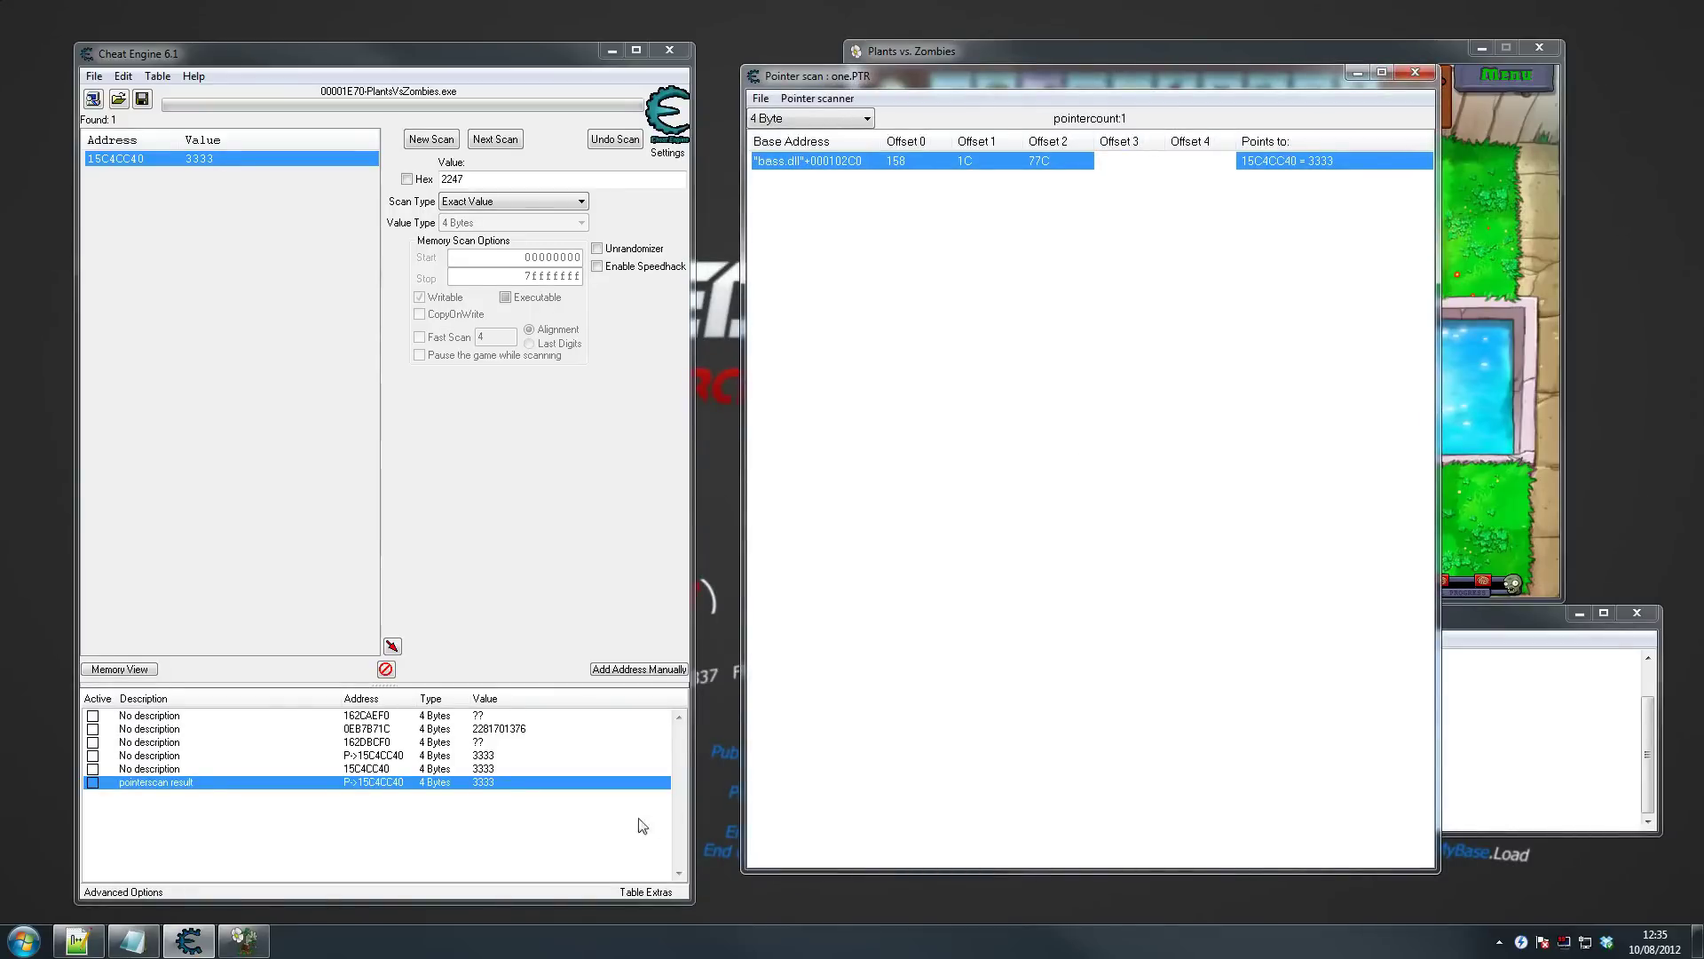
Set the pointerscan result's value to 3331 and check the sun count in the Plants vs. Zombies window
double_click(478, 784)
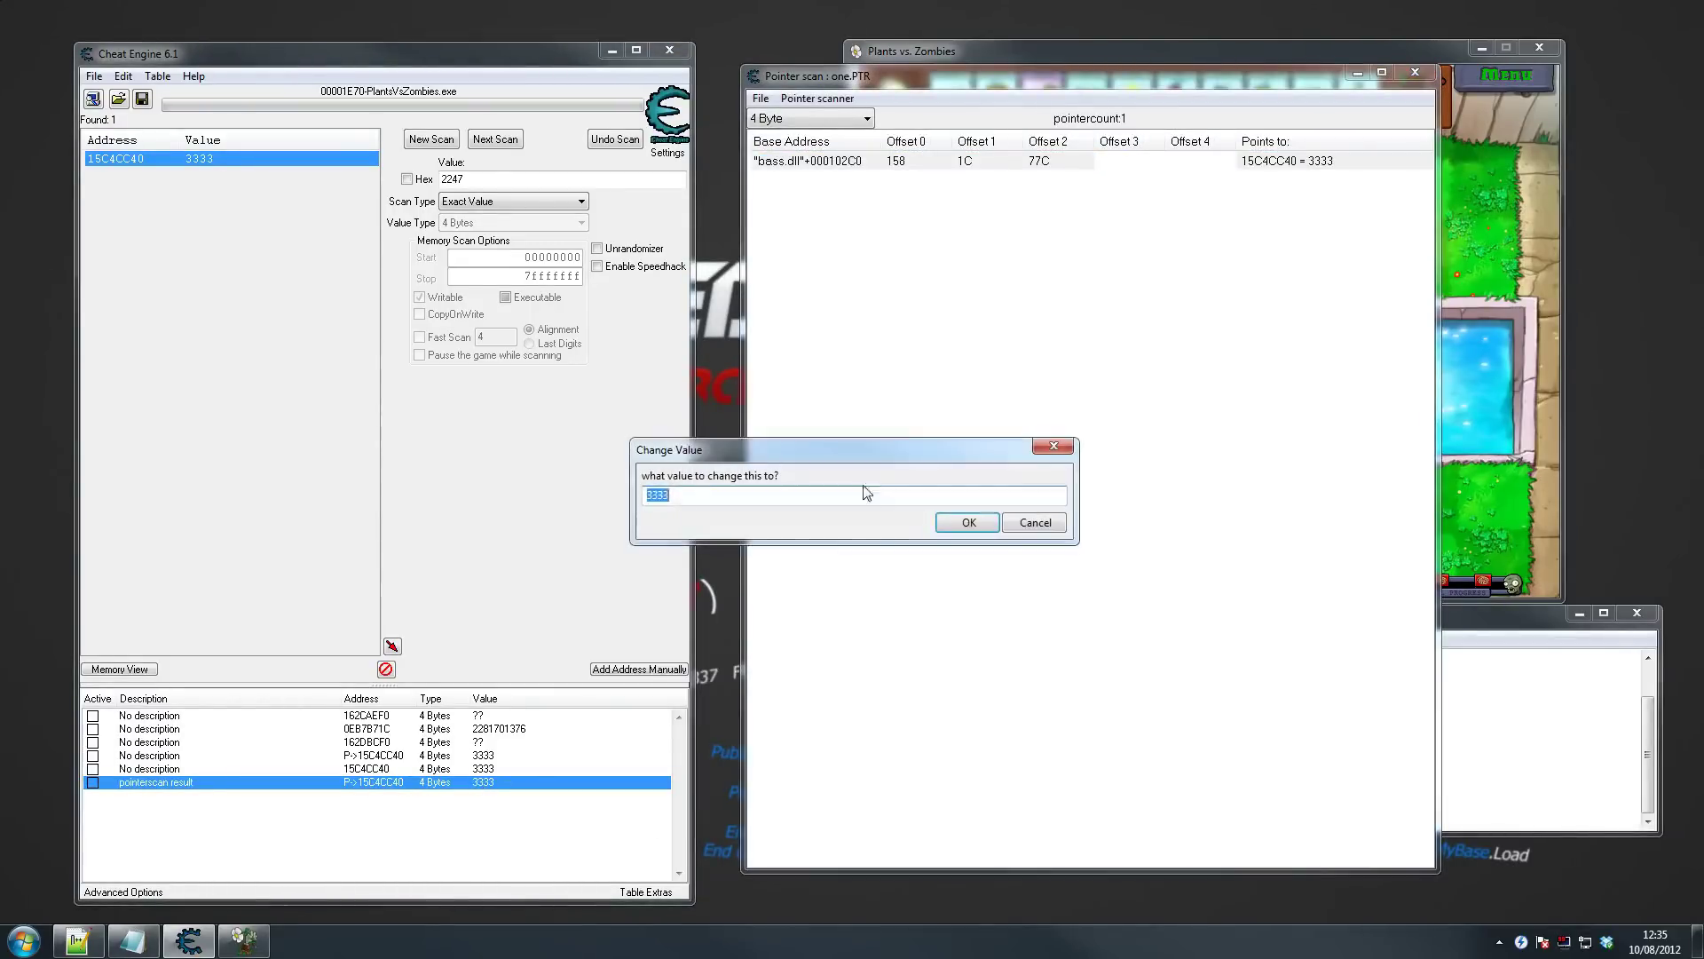
type("333")
left_click(943, 523)
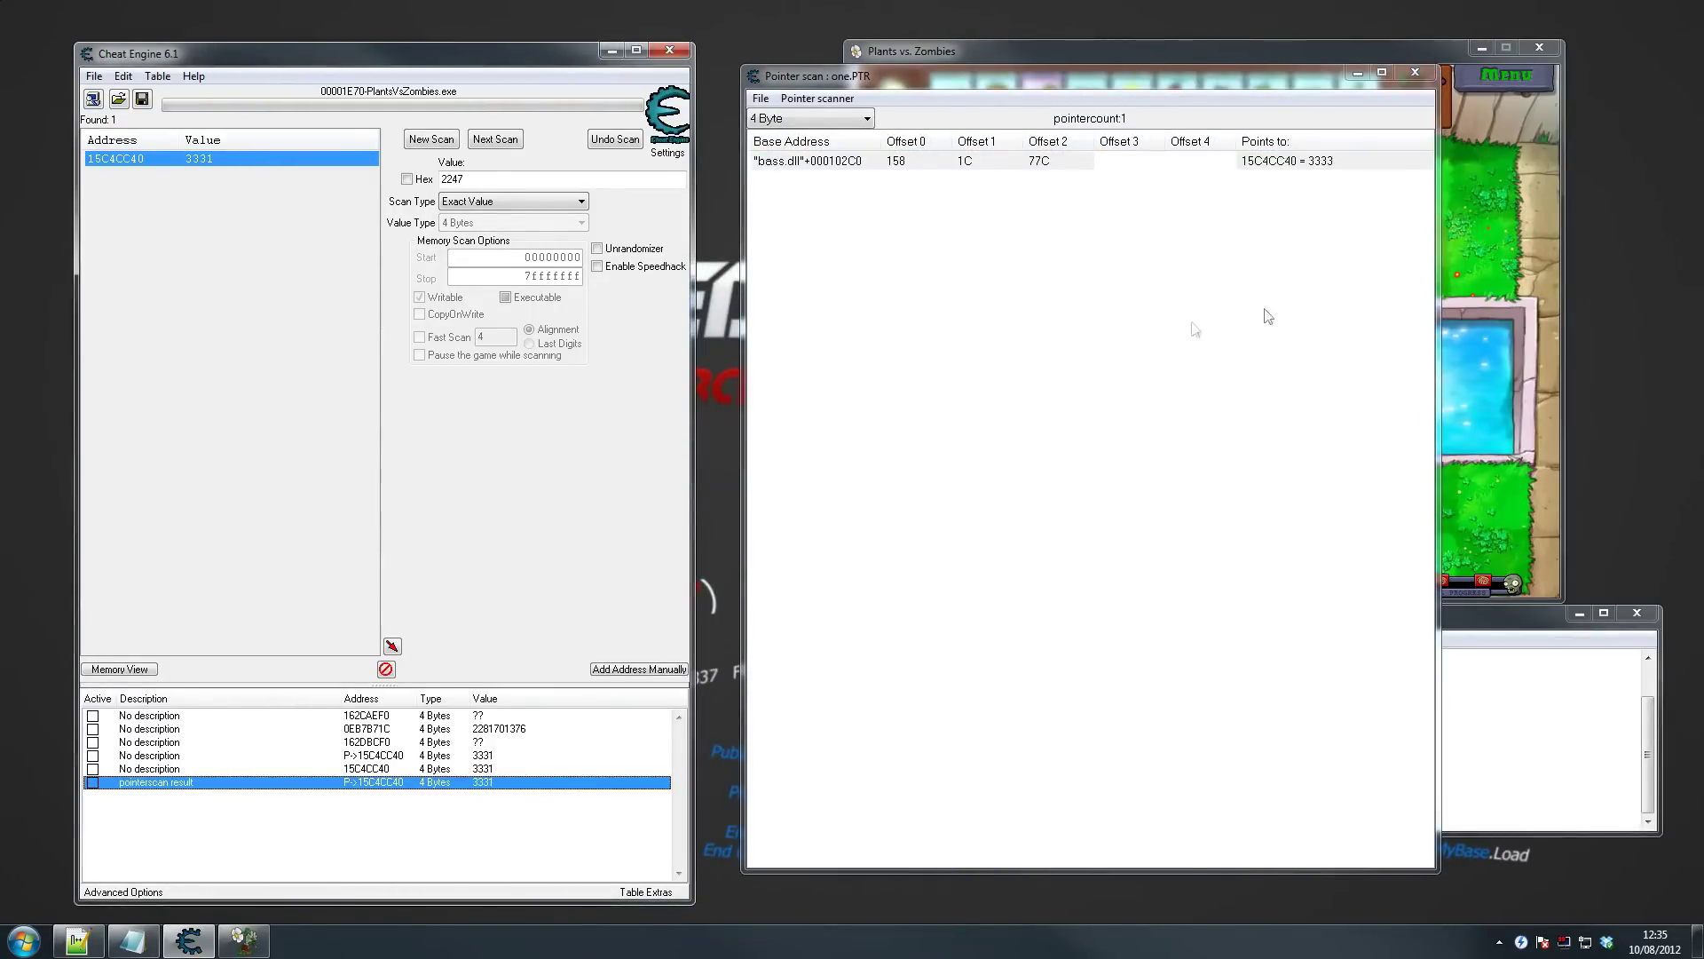
left_click(1449, 349)
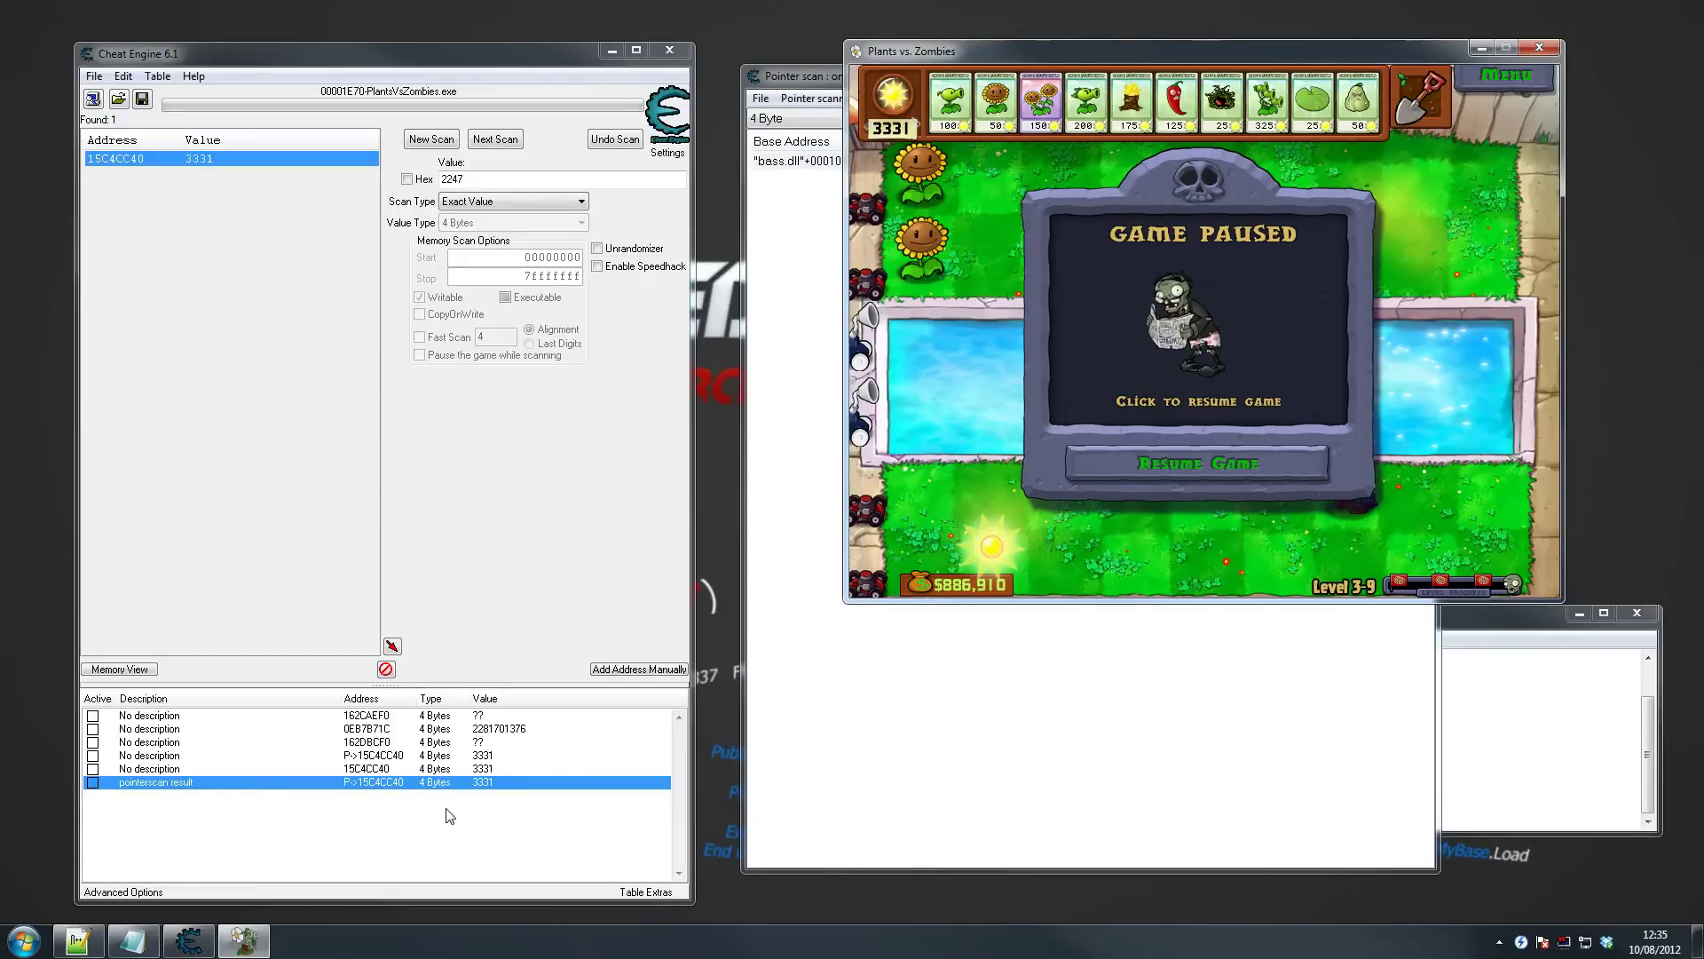
Bring the pointer scan results window back to the front and select the "bass.dll"+000102C0 pointer path
left_click(763, 371)
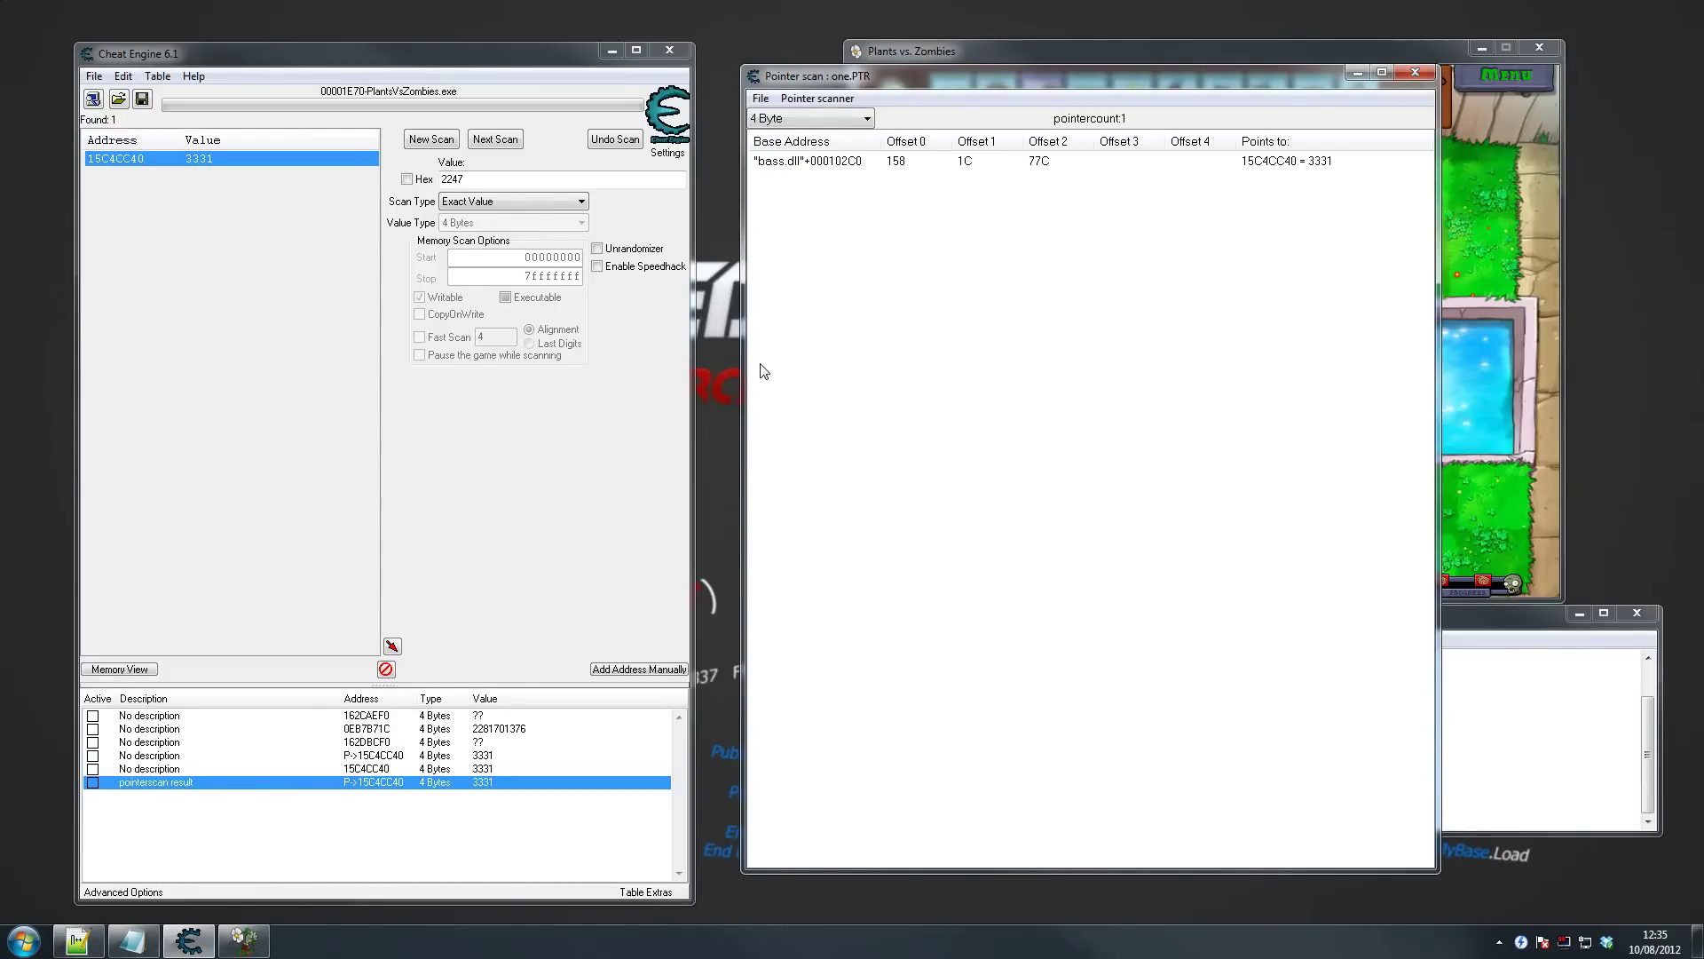
left_click(975, 165)
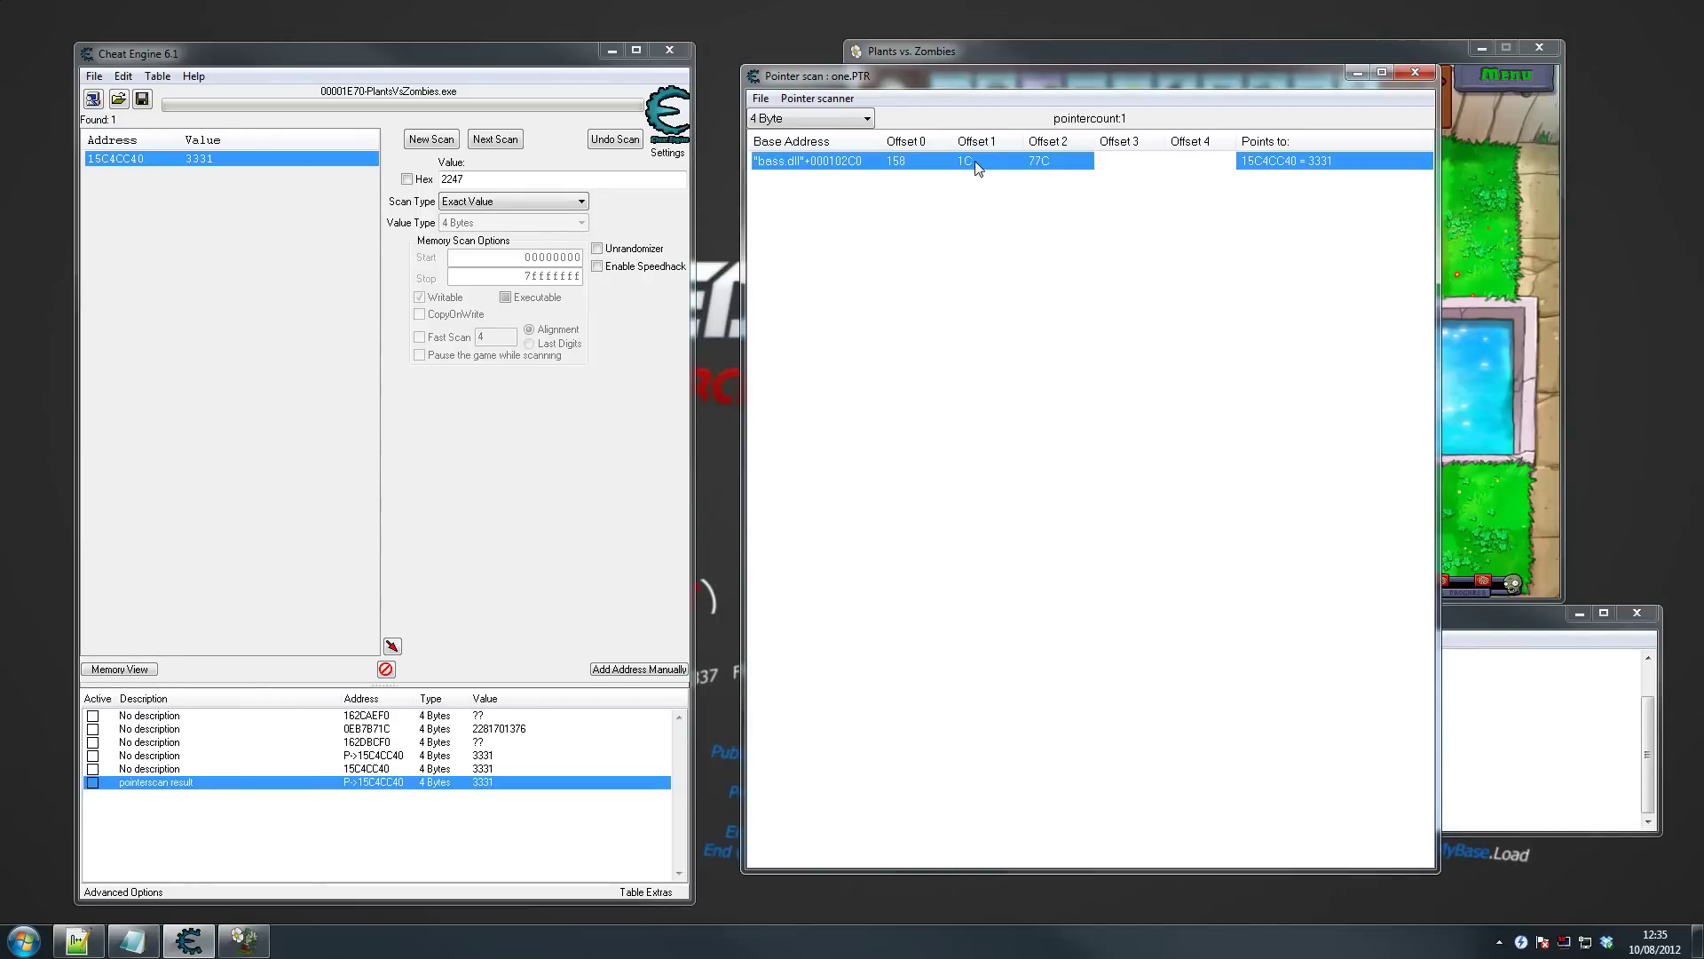
left_click_drag(1051, 67, 1042, 263)
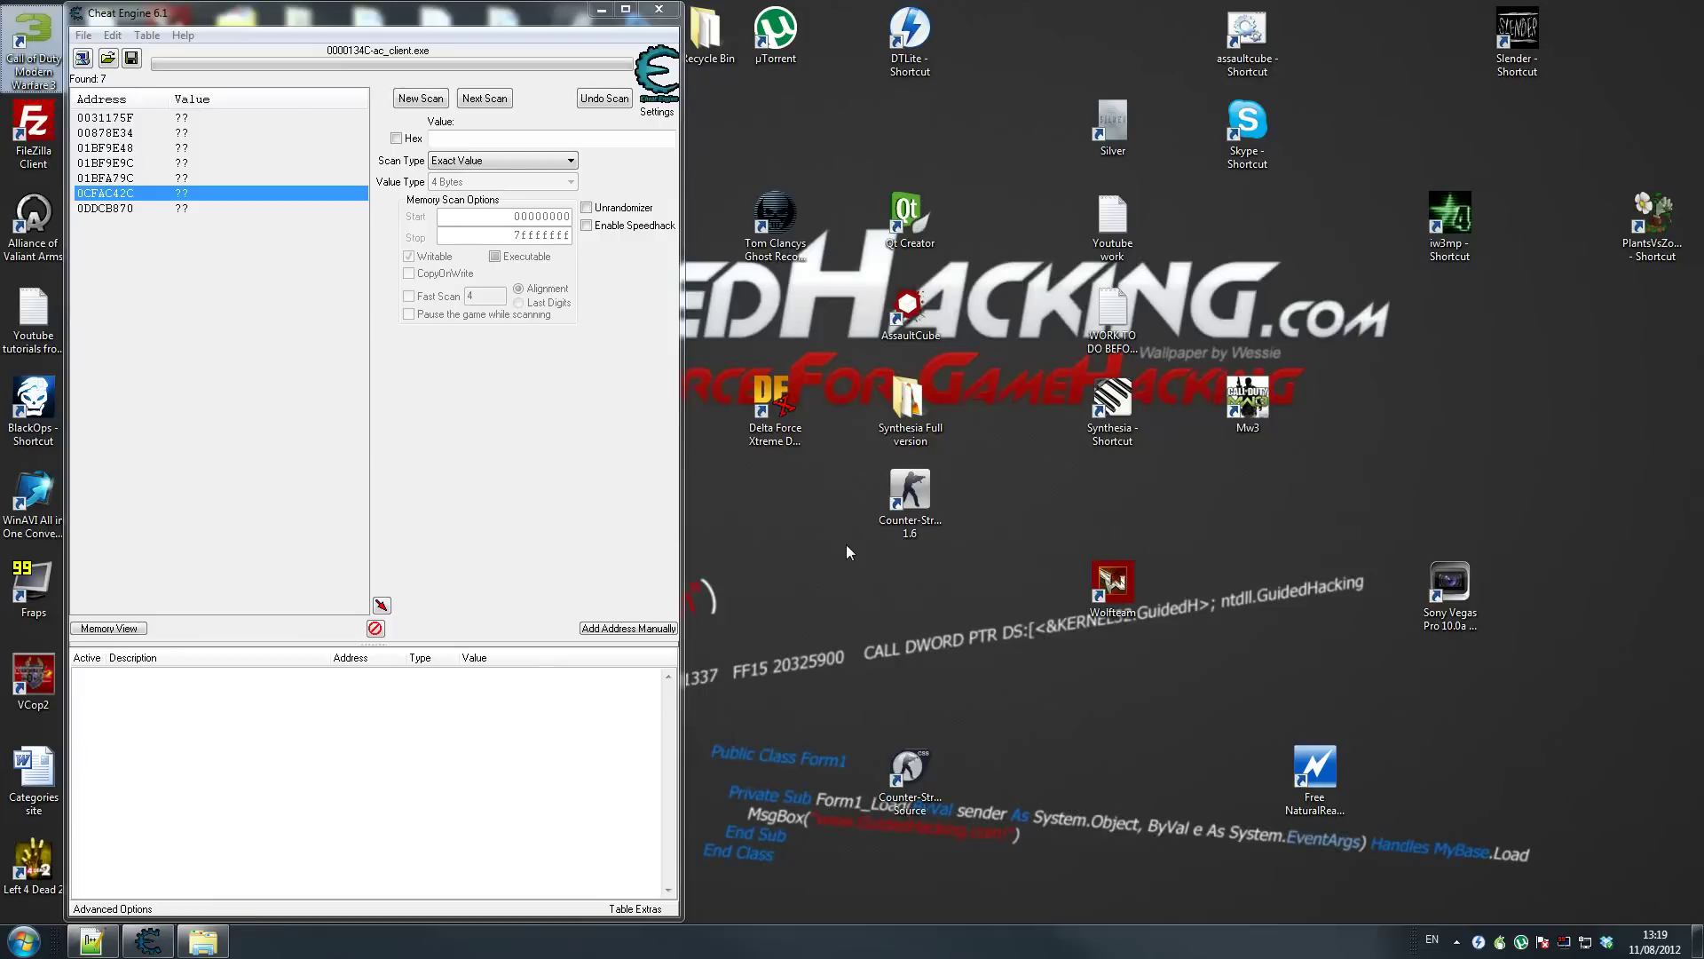
Launch AssaultCube from the desktop and move its window clear of the Cheat Engine window
double_click(910, 311)
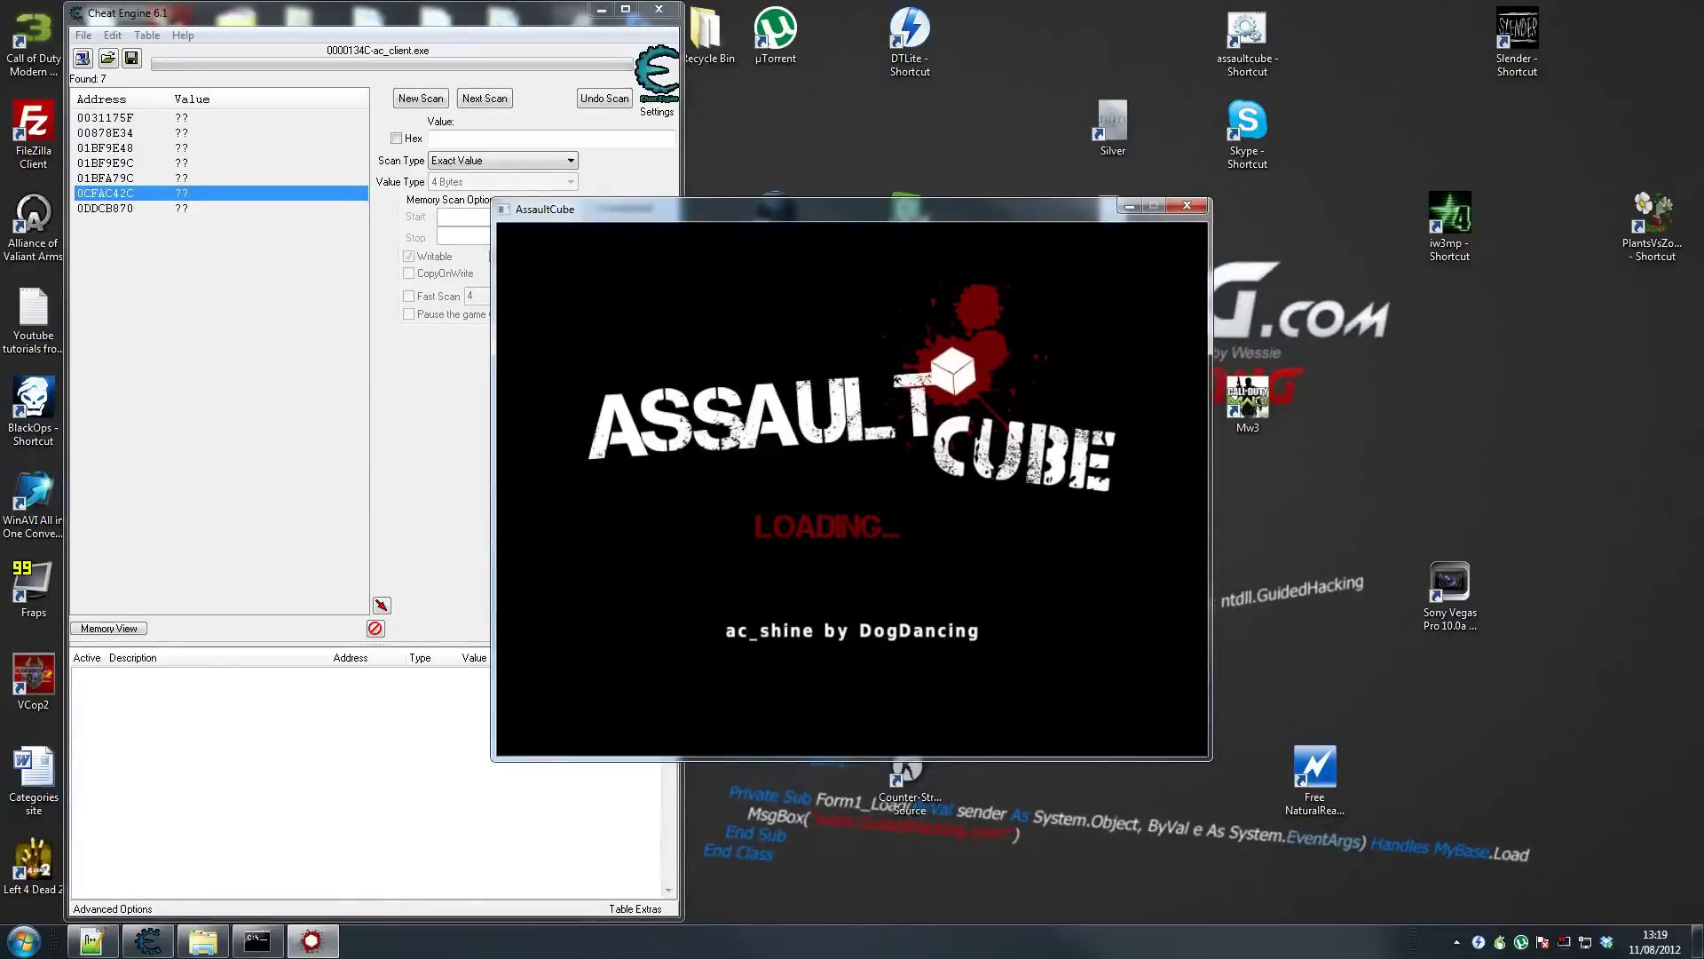
key("super")
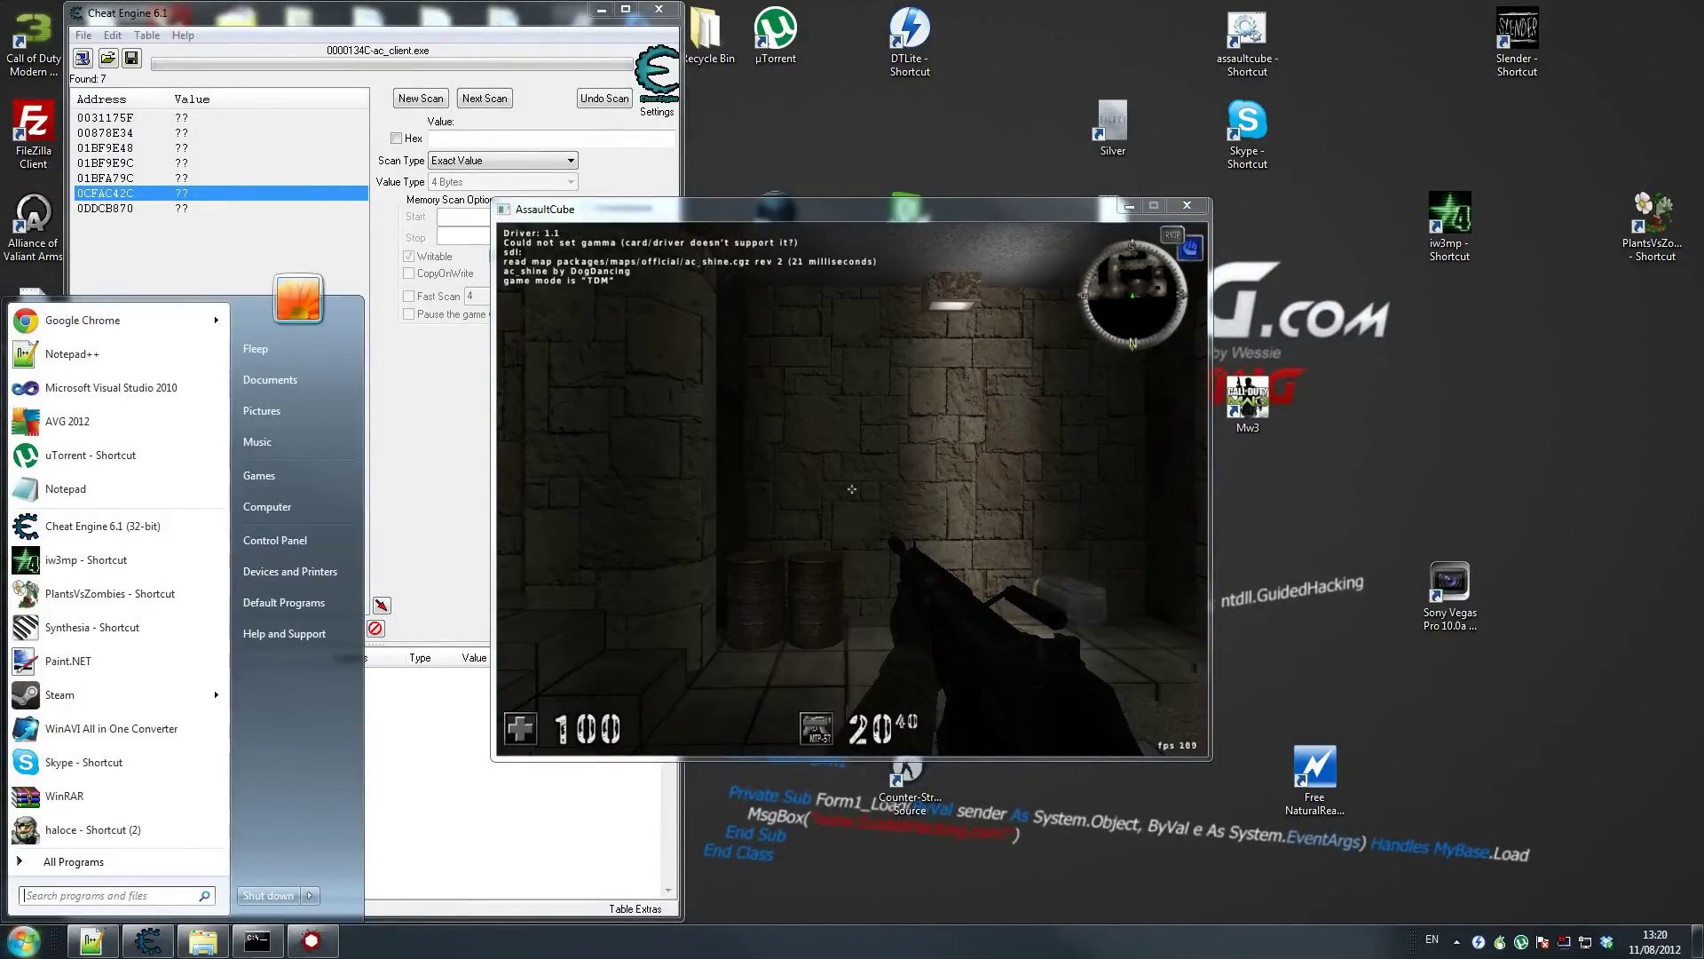
key("super")
left_click_drag(917, 221, 1204, 198)
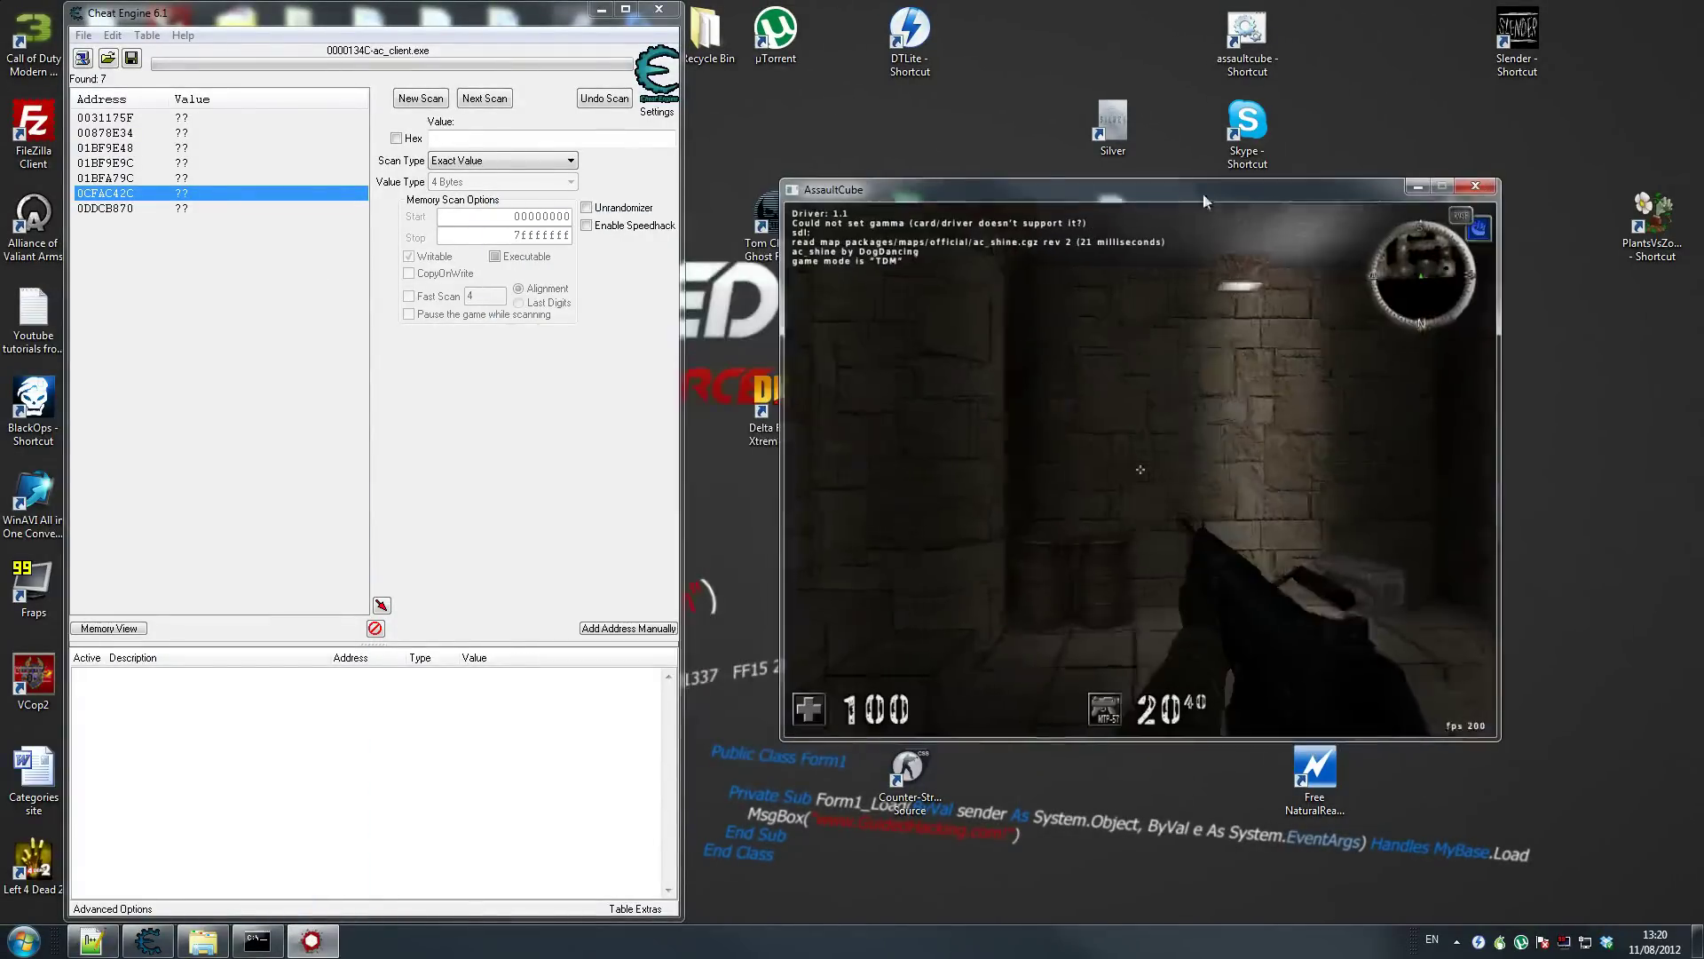
Walk through the ac_shine map, view the scoreboard, collect ammo and armour, and return to Cheat Engine's scan value
key("w")
key("Tab")
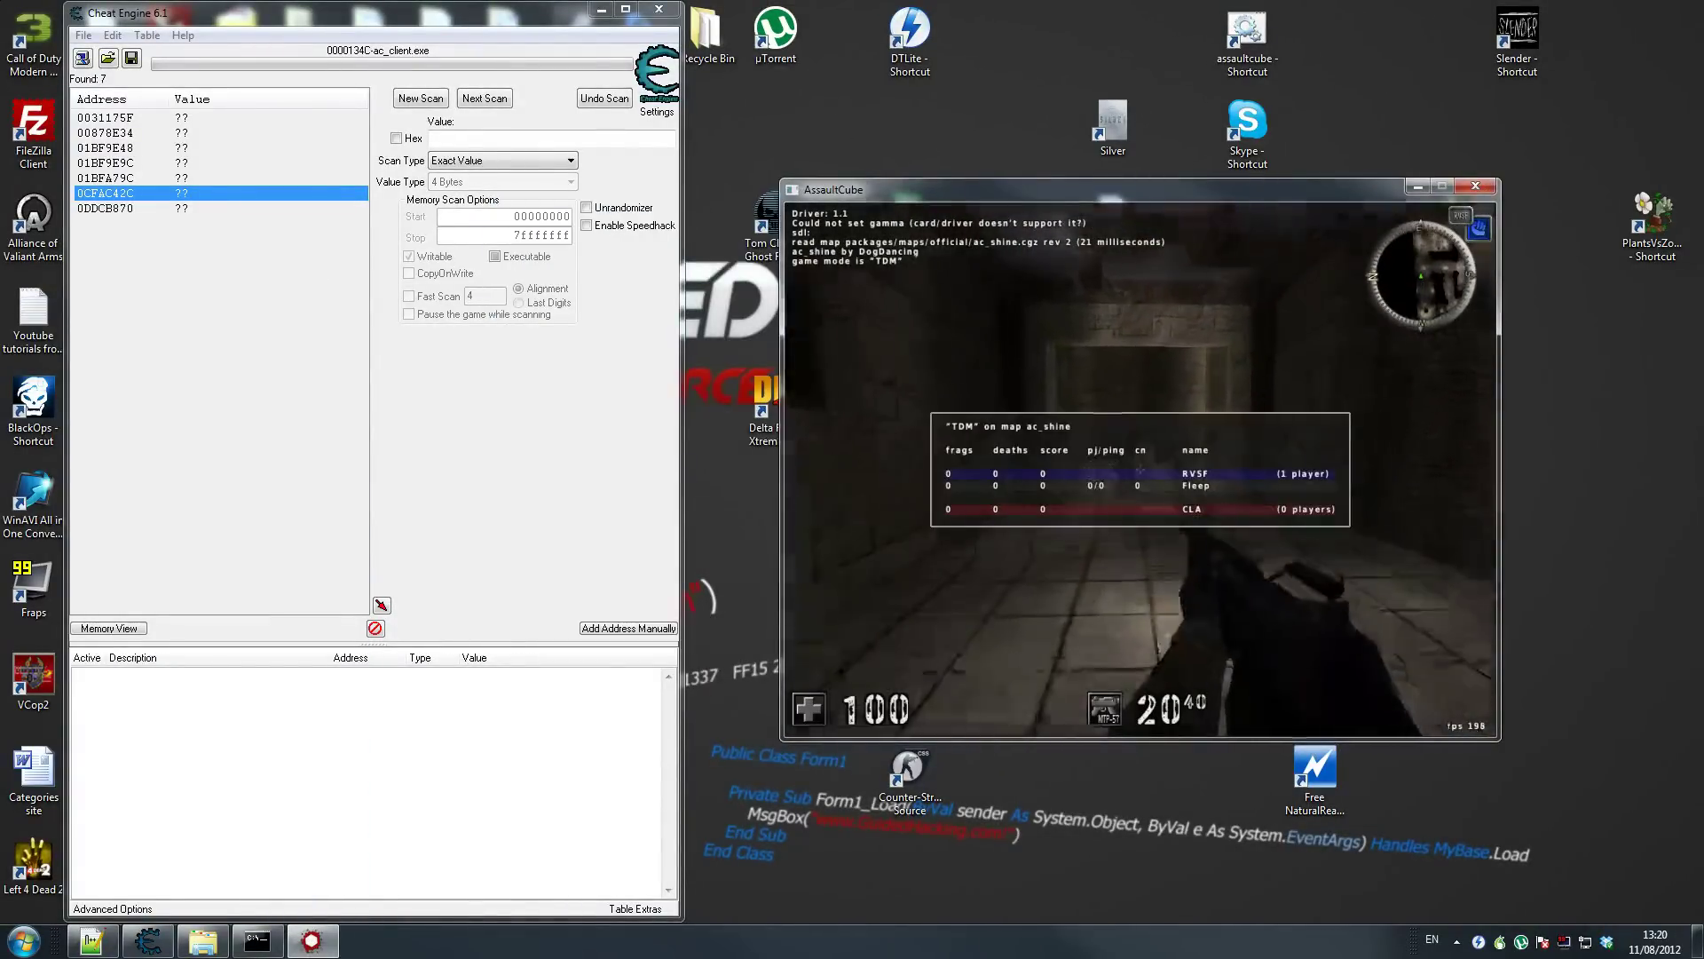
key("w")
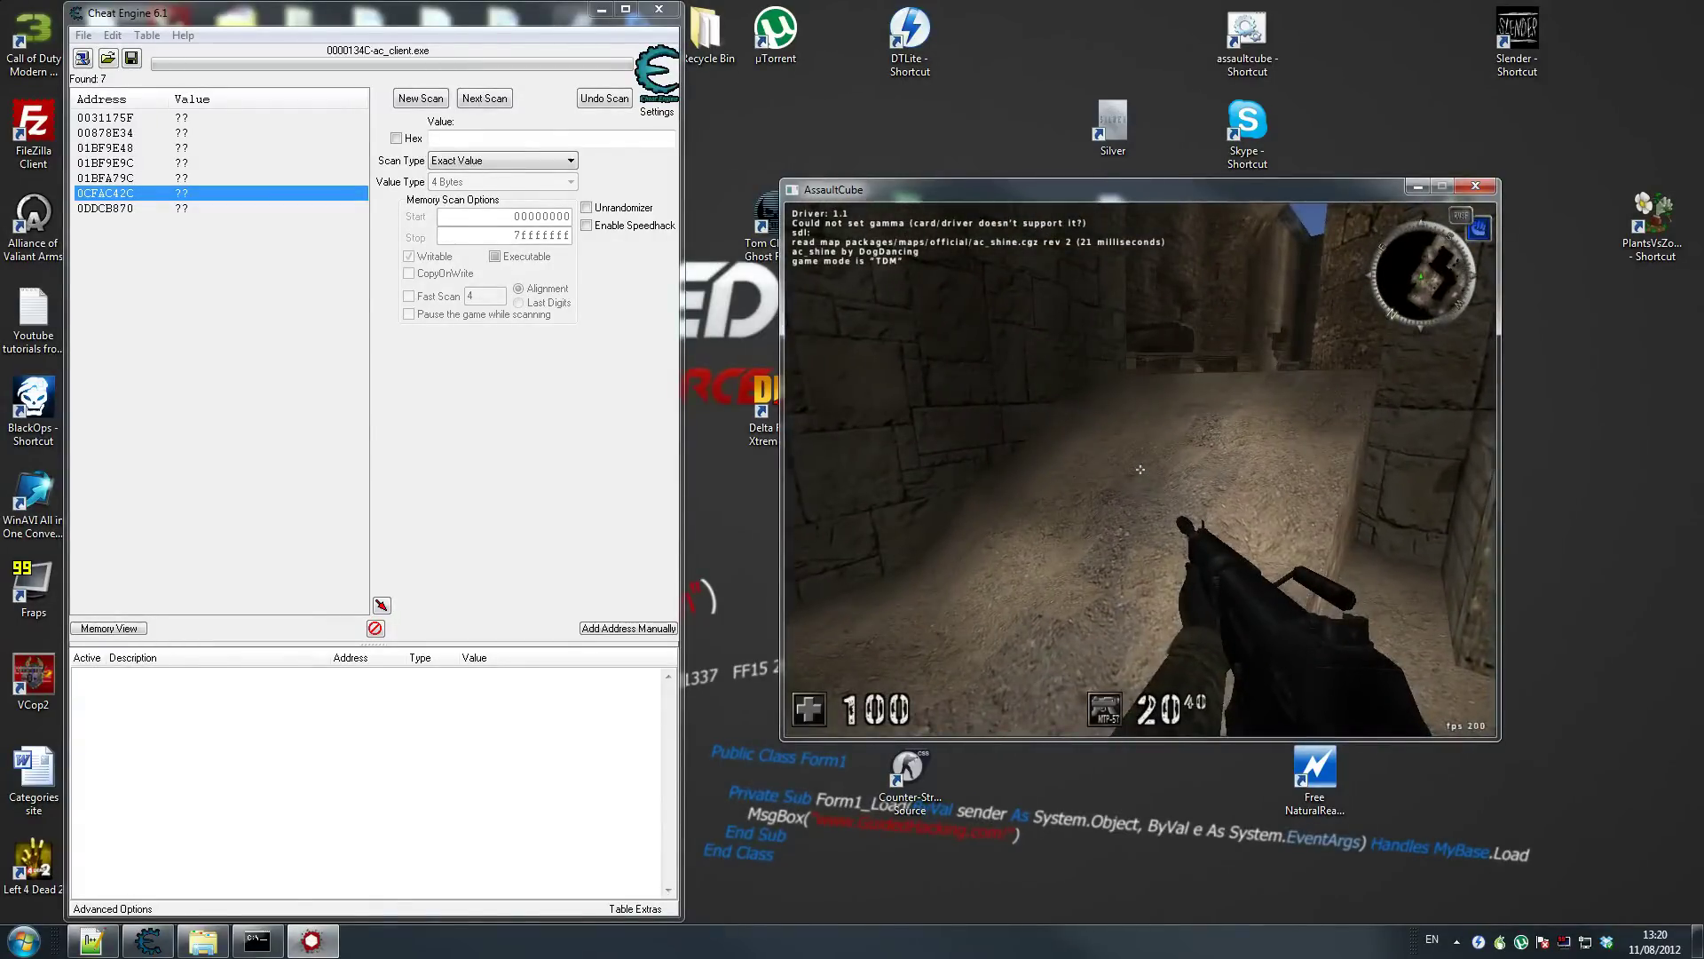
key("w")
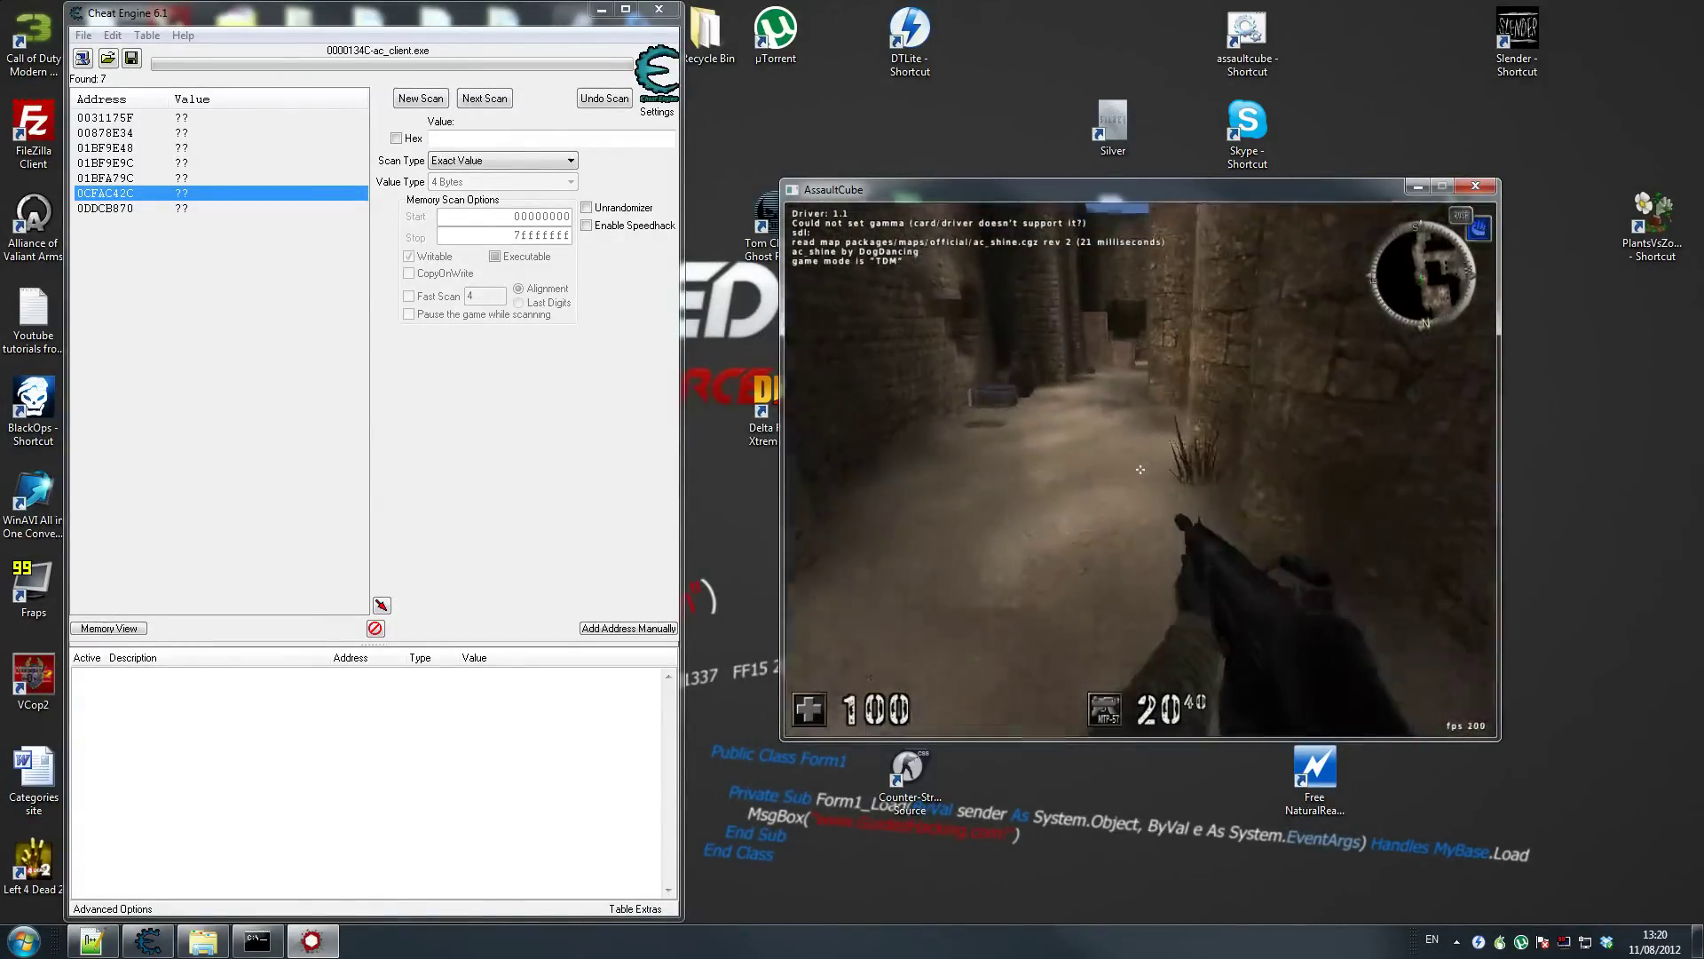
key("w")
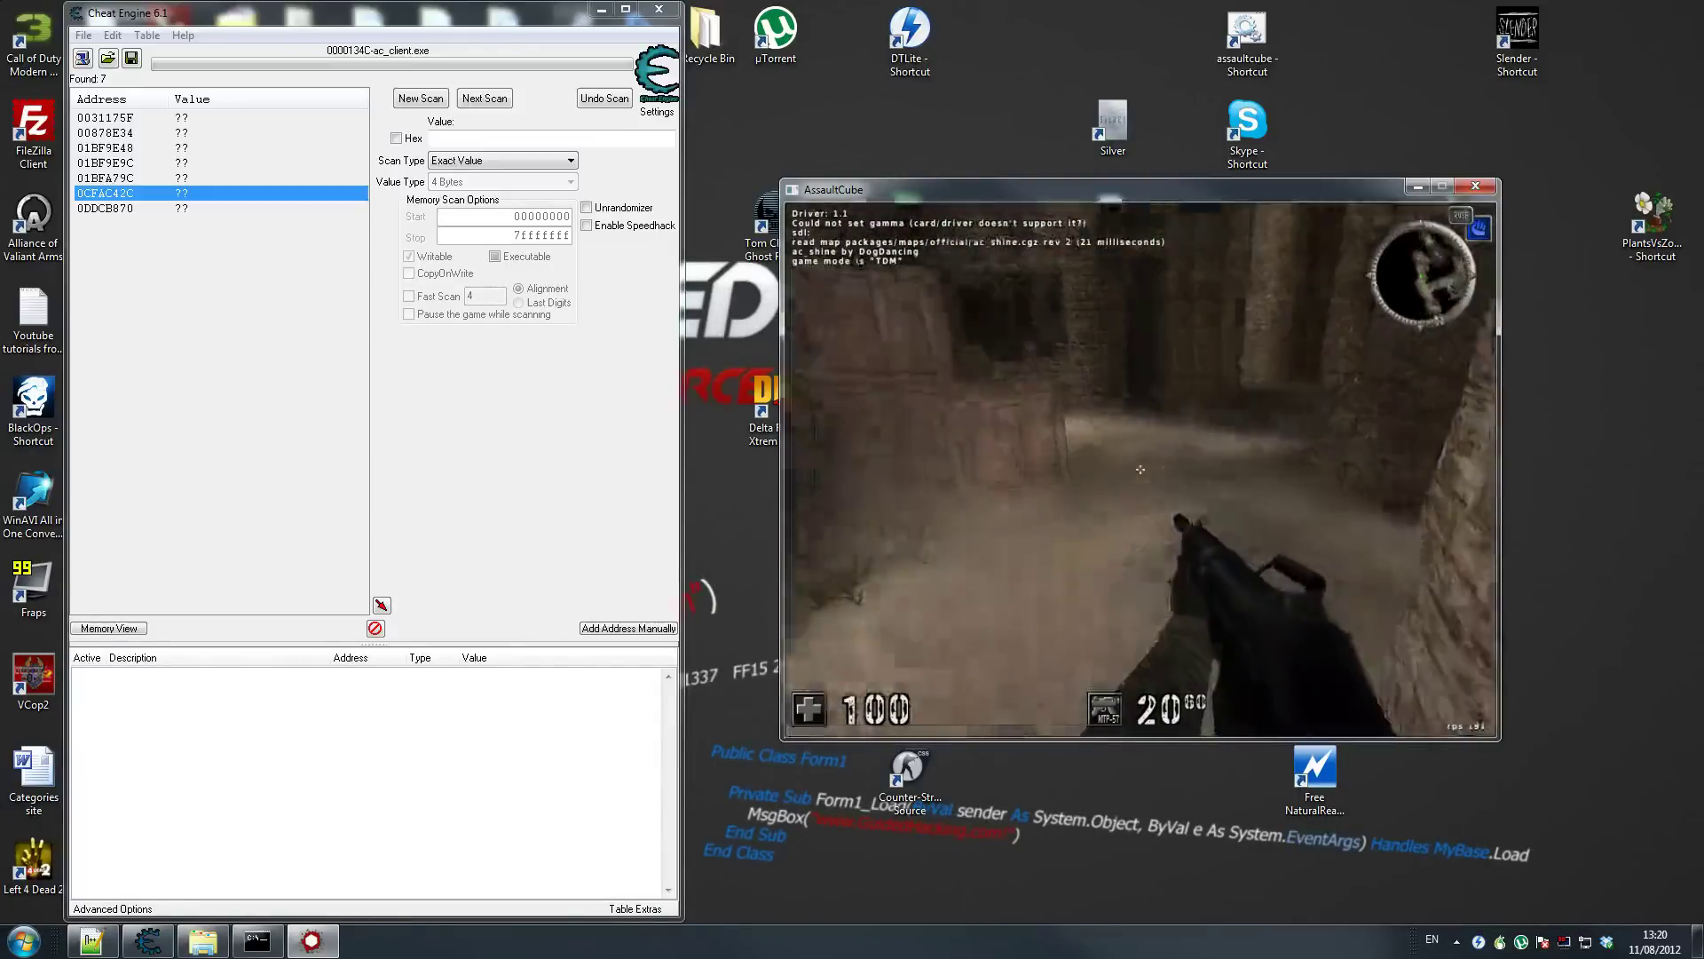
key("w")
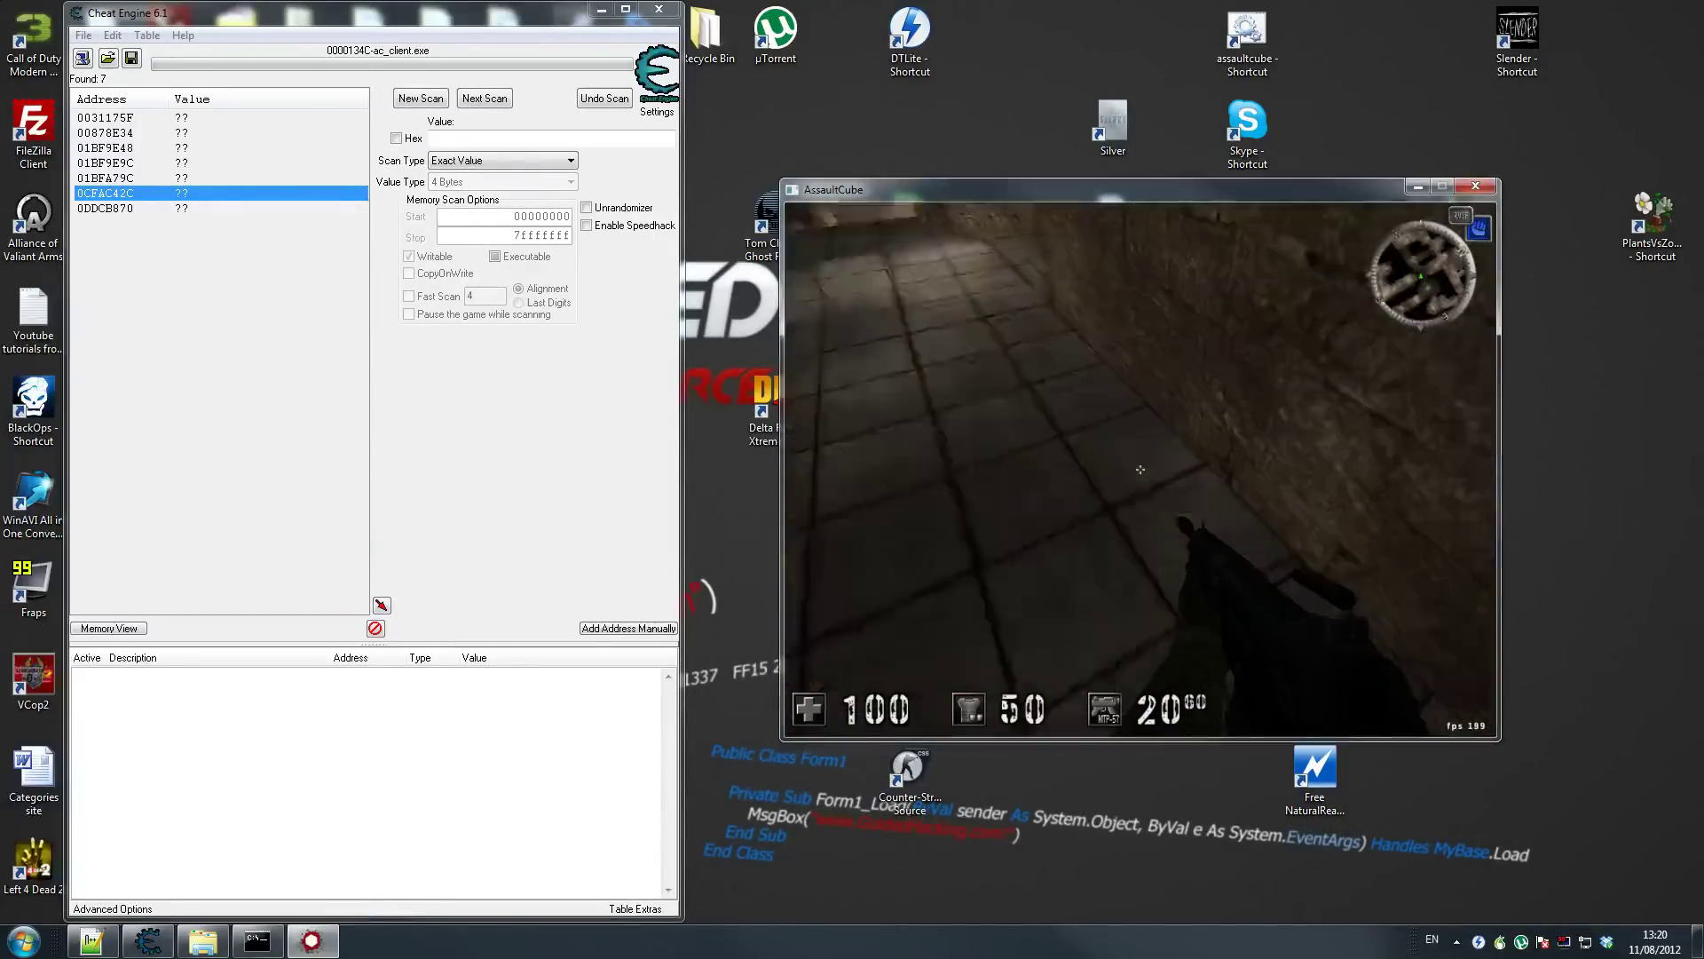
key("super")
left_click(477, 135)
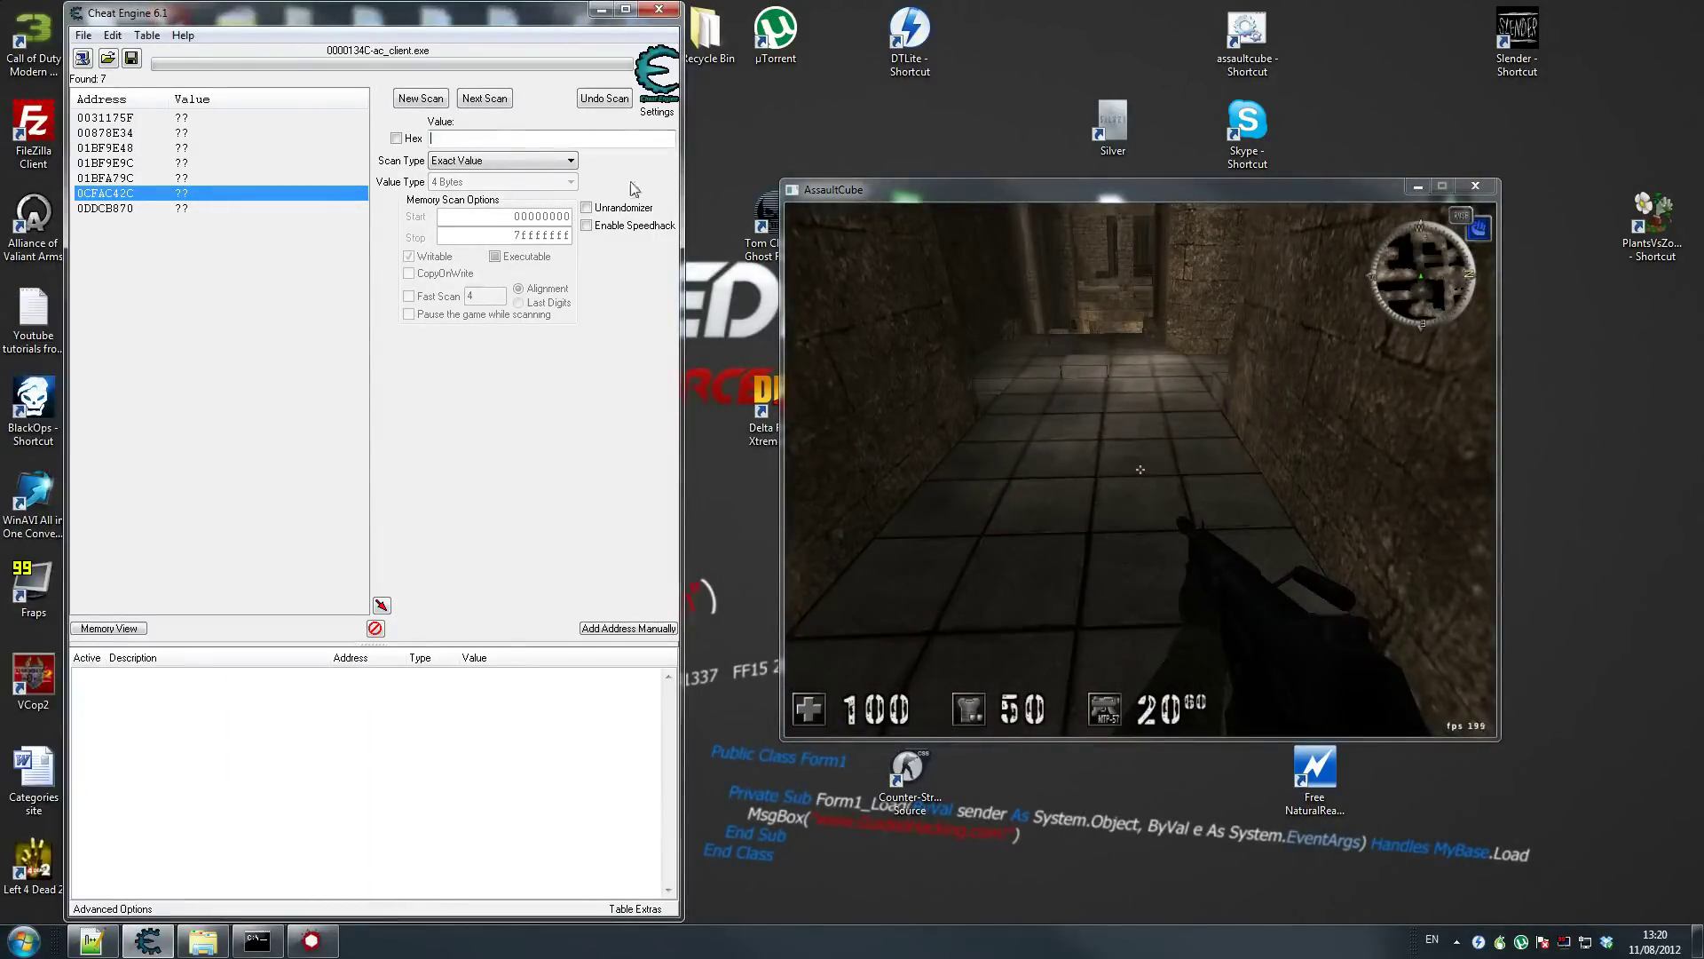
Begin setting up a single-player bot match in AssaultCube, up to the choice of player count
left_click(1040, 522)
key("Escape")
key("Down")
key("Return")
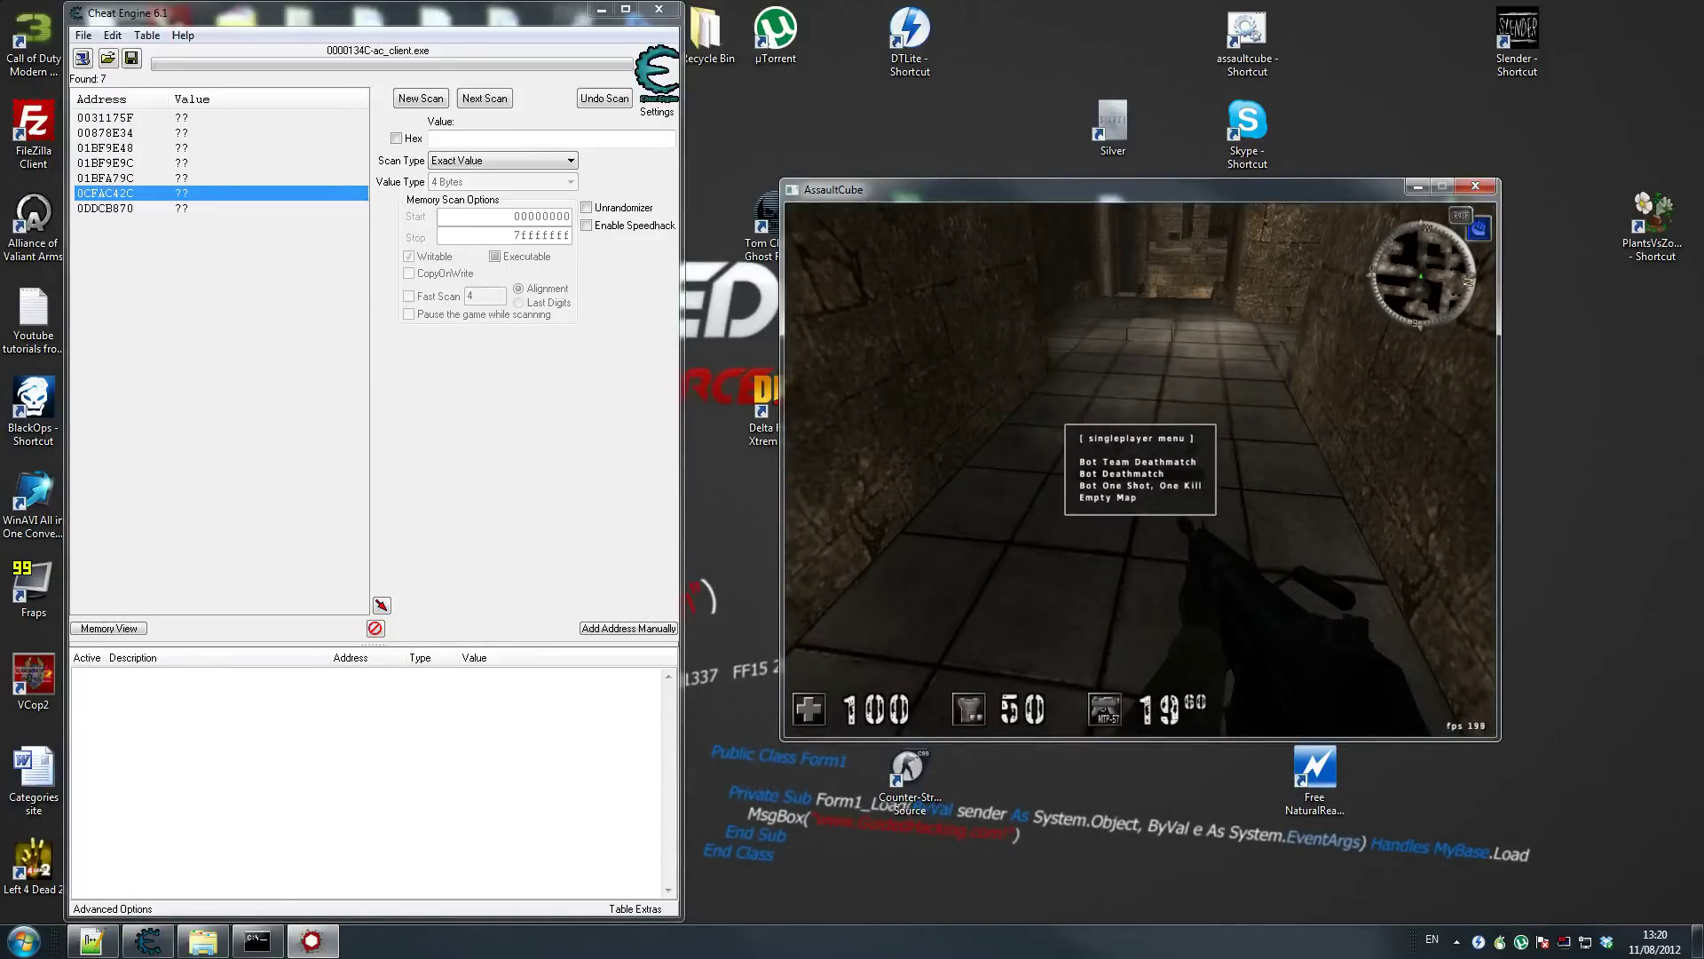
key("Return")
key("Up")
key("Return")
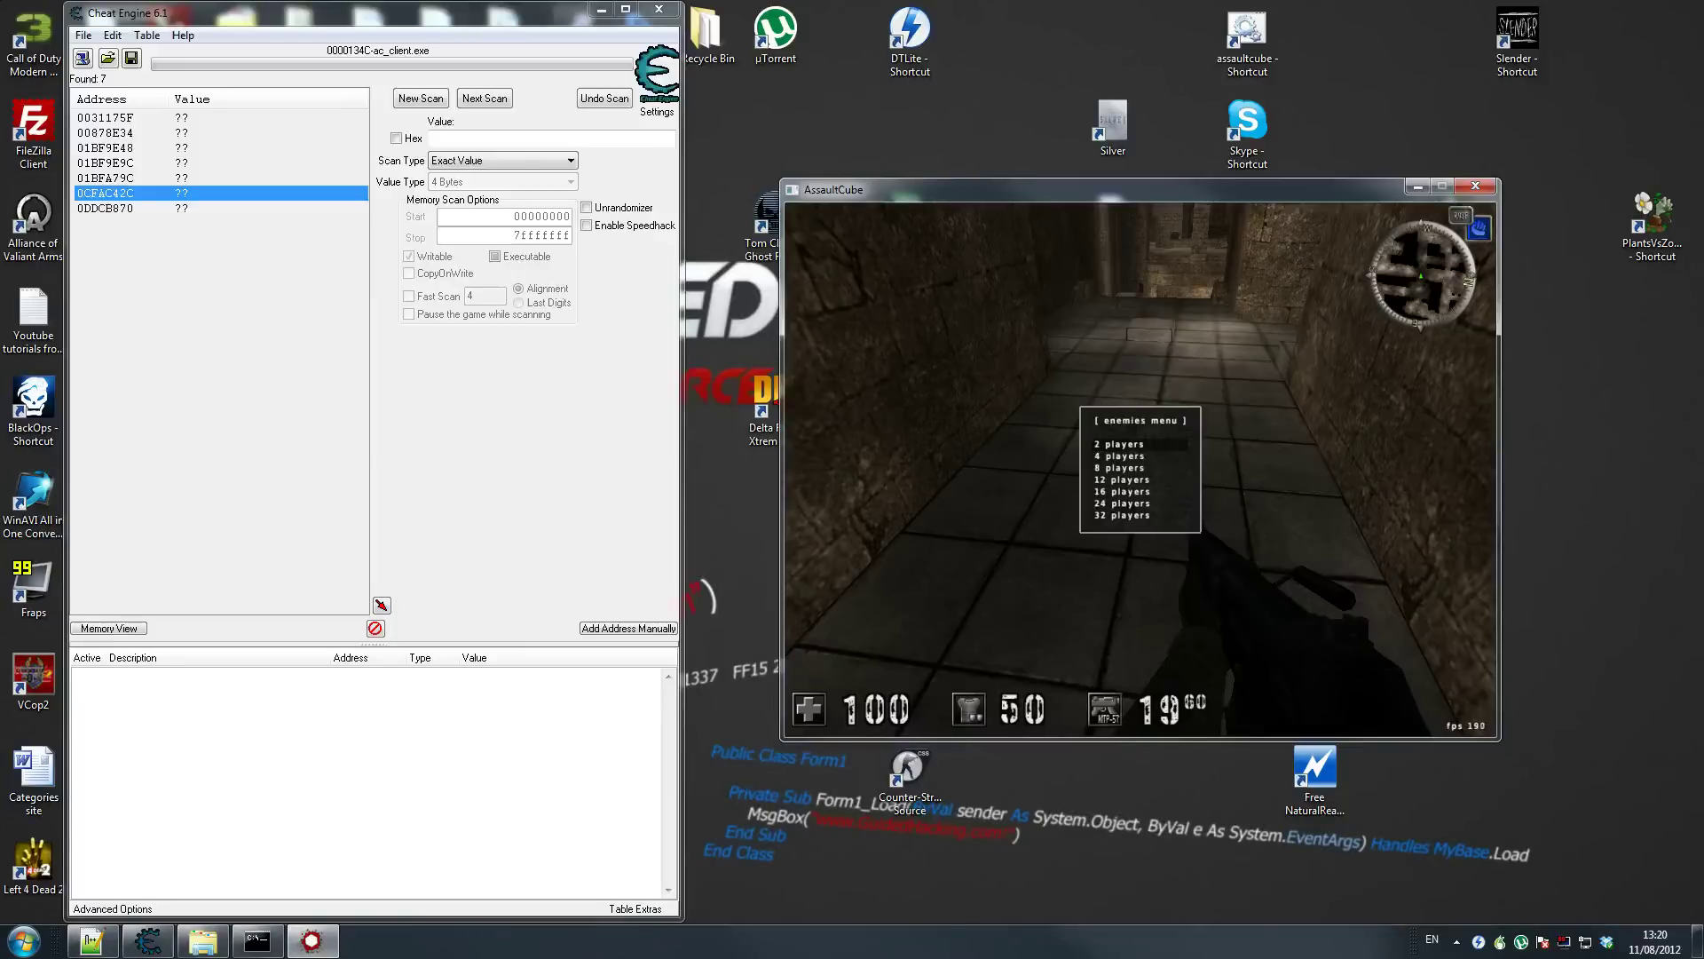
Choose 2 players for the bot match and start it on the ac_douze map
key("Return")
key("Down")
key("Down")
key("Down")
key("Down")
key("Down")
key("Down")
key("Down")
key("Down")
key("Down")
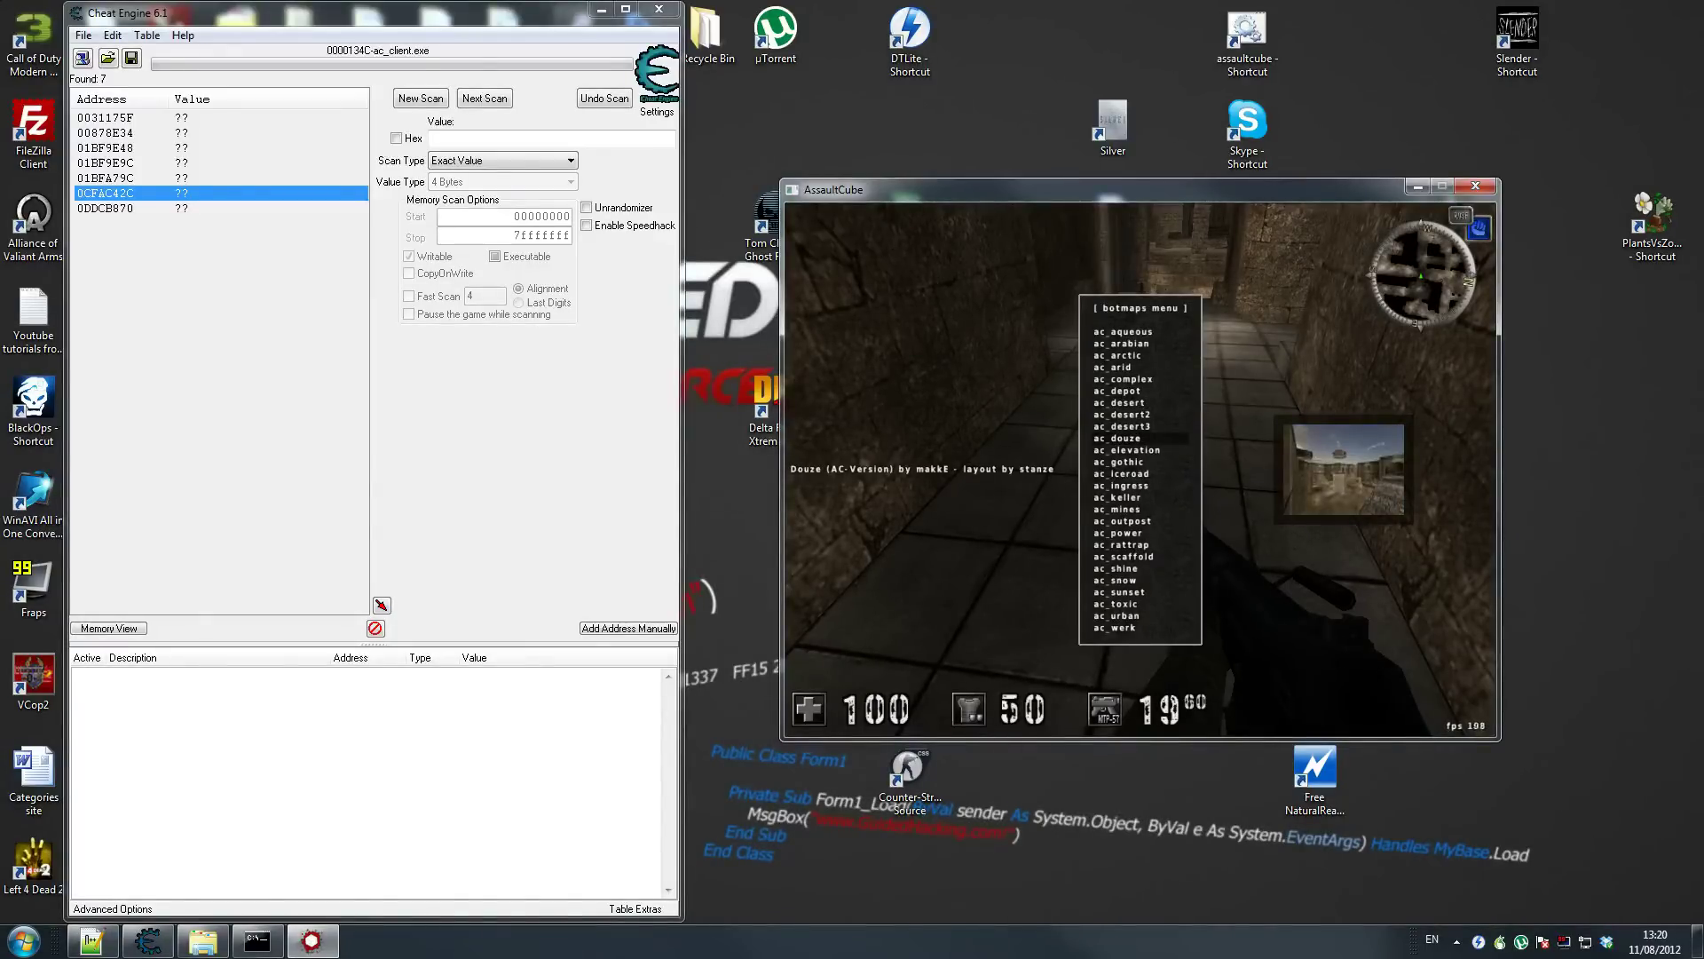
key("Return")
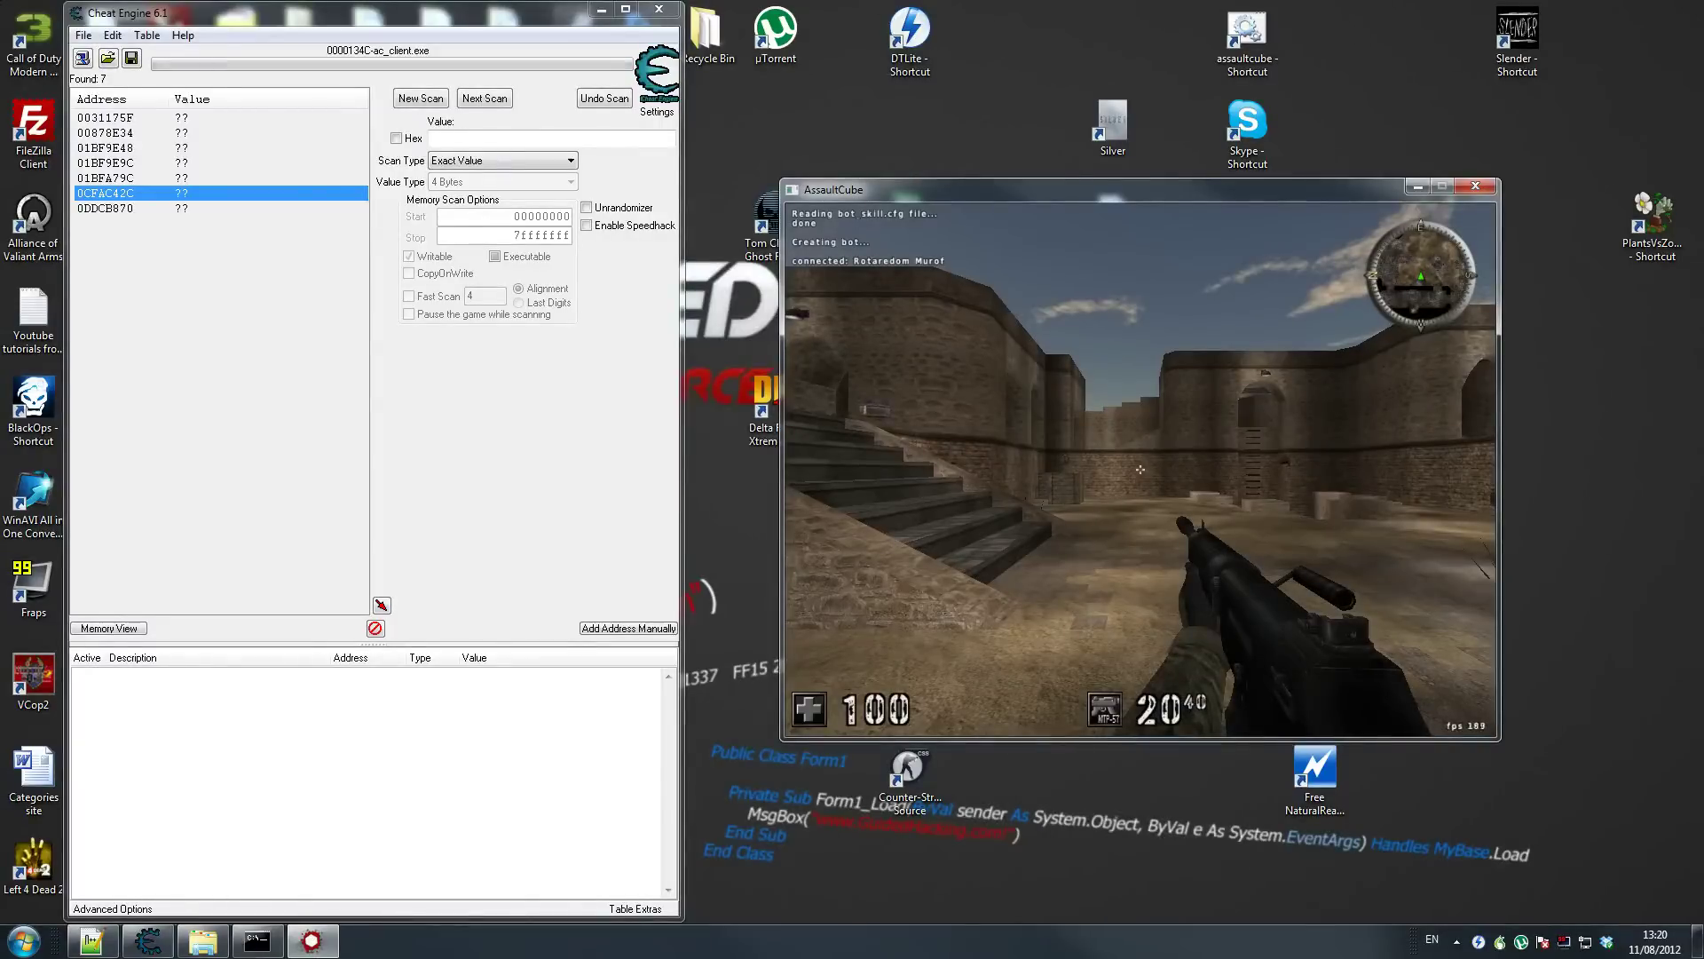
Set Cheat Engine's scan value to 100 and clear the old scan results for a new scan
key("super")
left_click(444, 139)
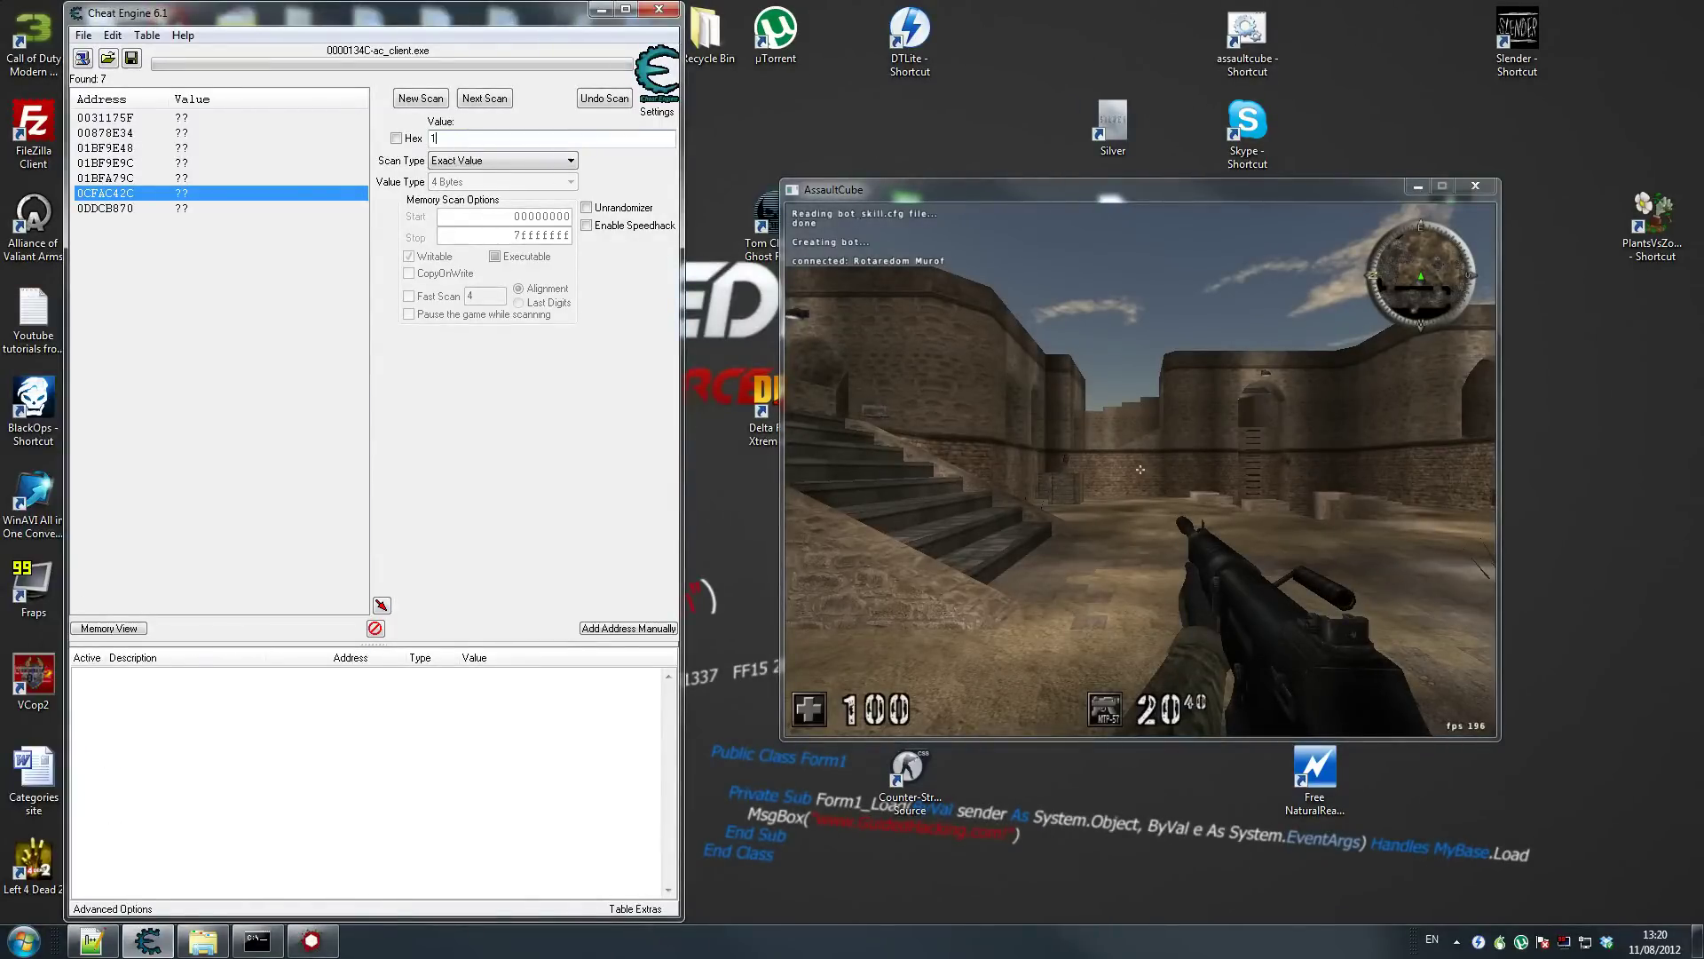
left_click(486, 101)
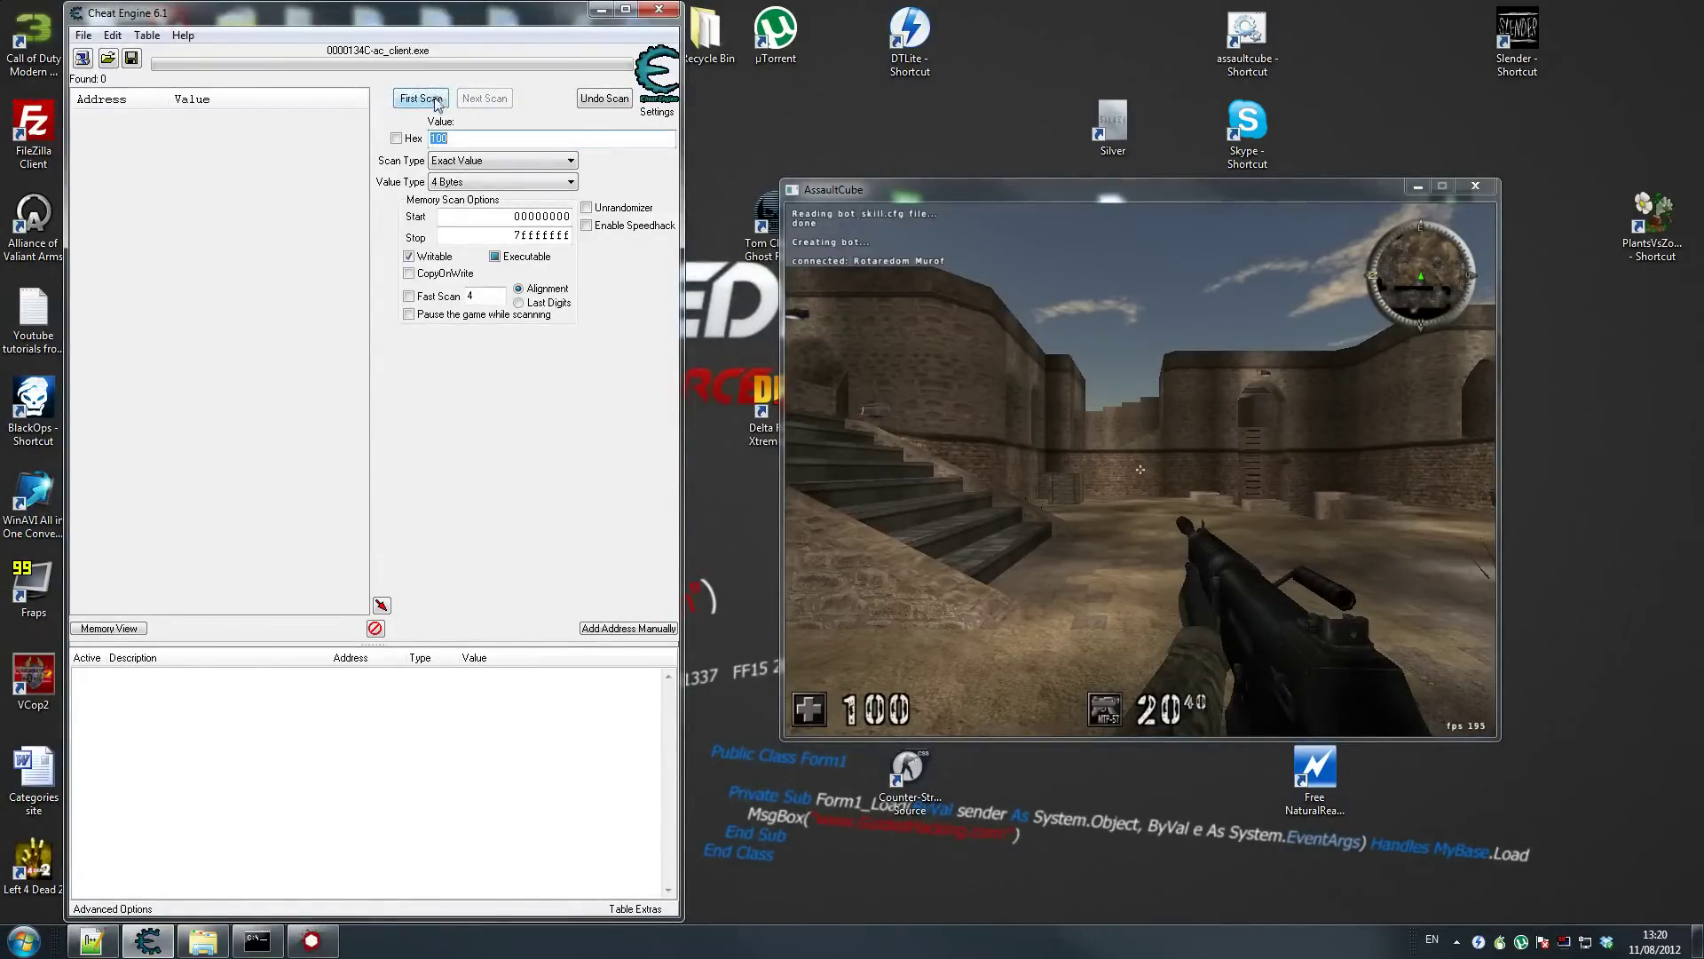
left_click(993, 482)
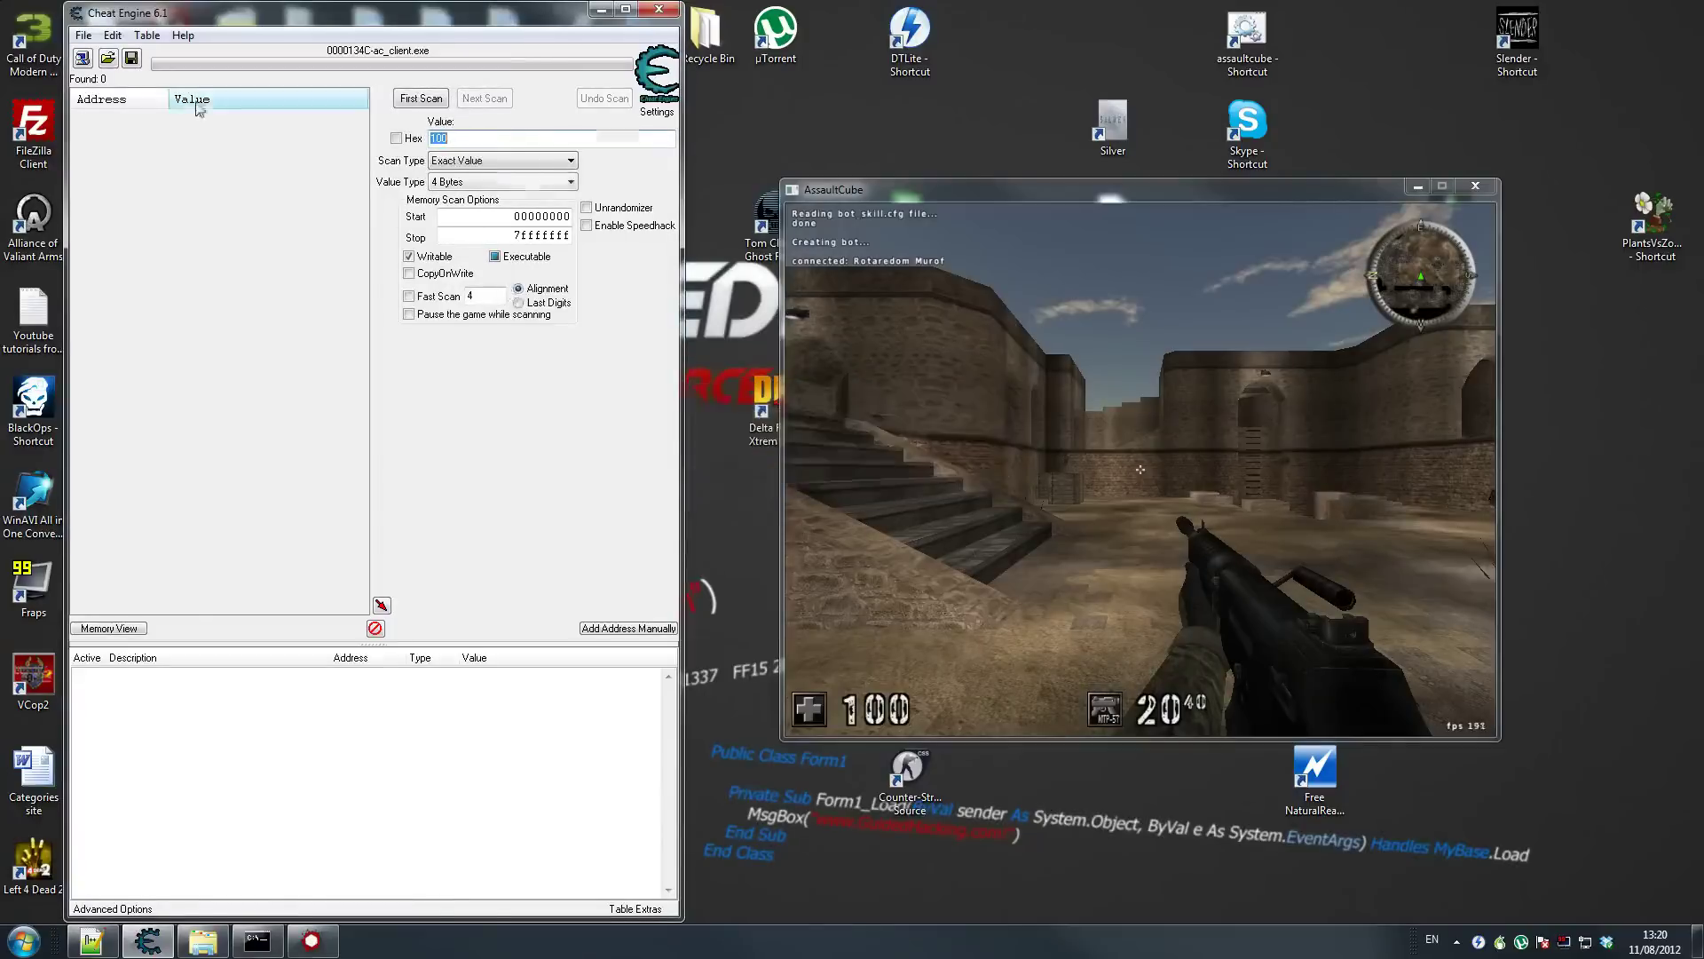
Attach Cheat Engine to the running 00001F80-ac_client.exe process and run a first scan for the exact 4-byte value 100
left_click(82, 58)
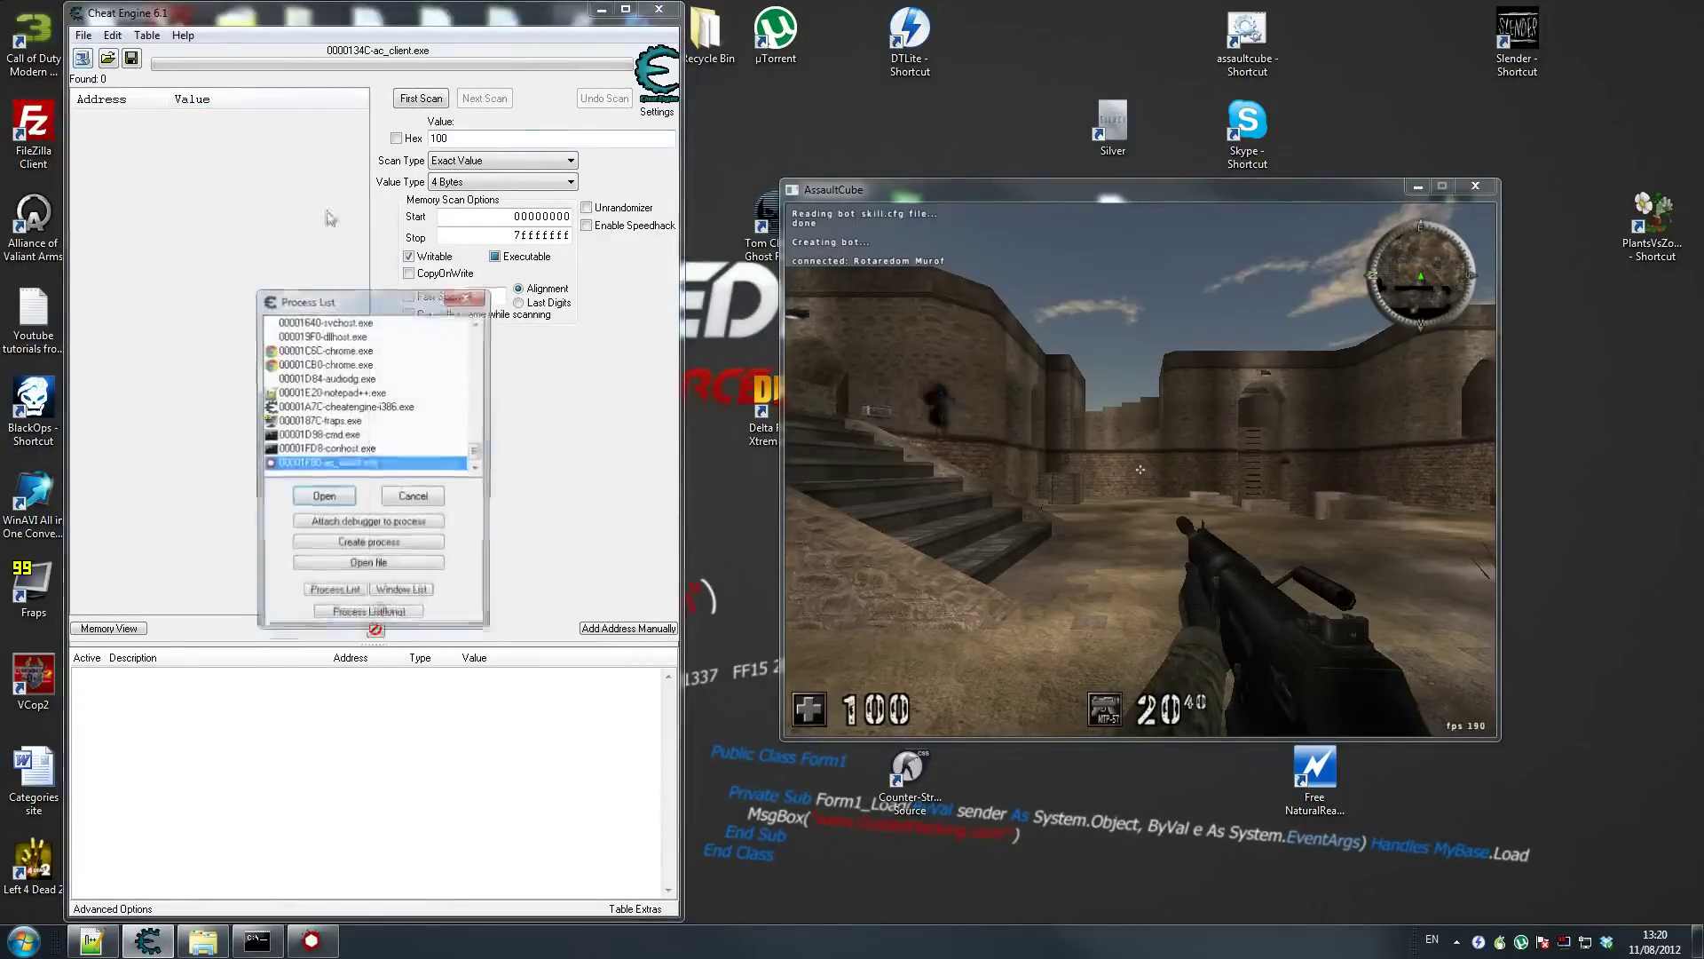
double_click(362, 464)
left_click(421, 98)
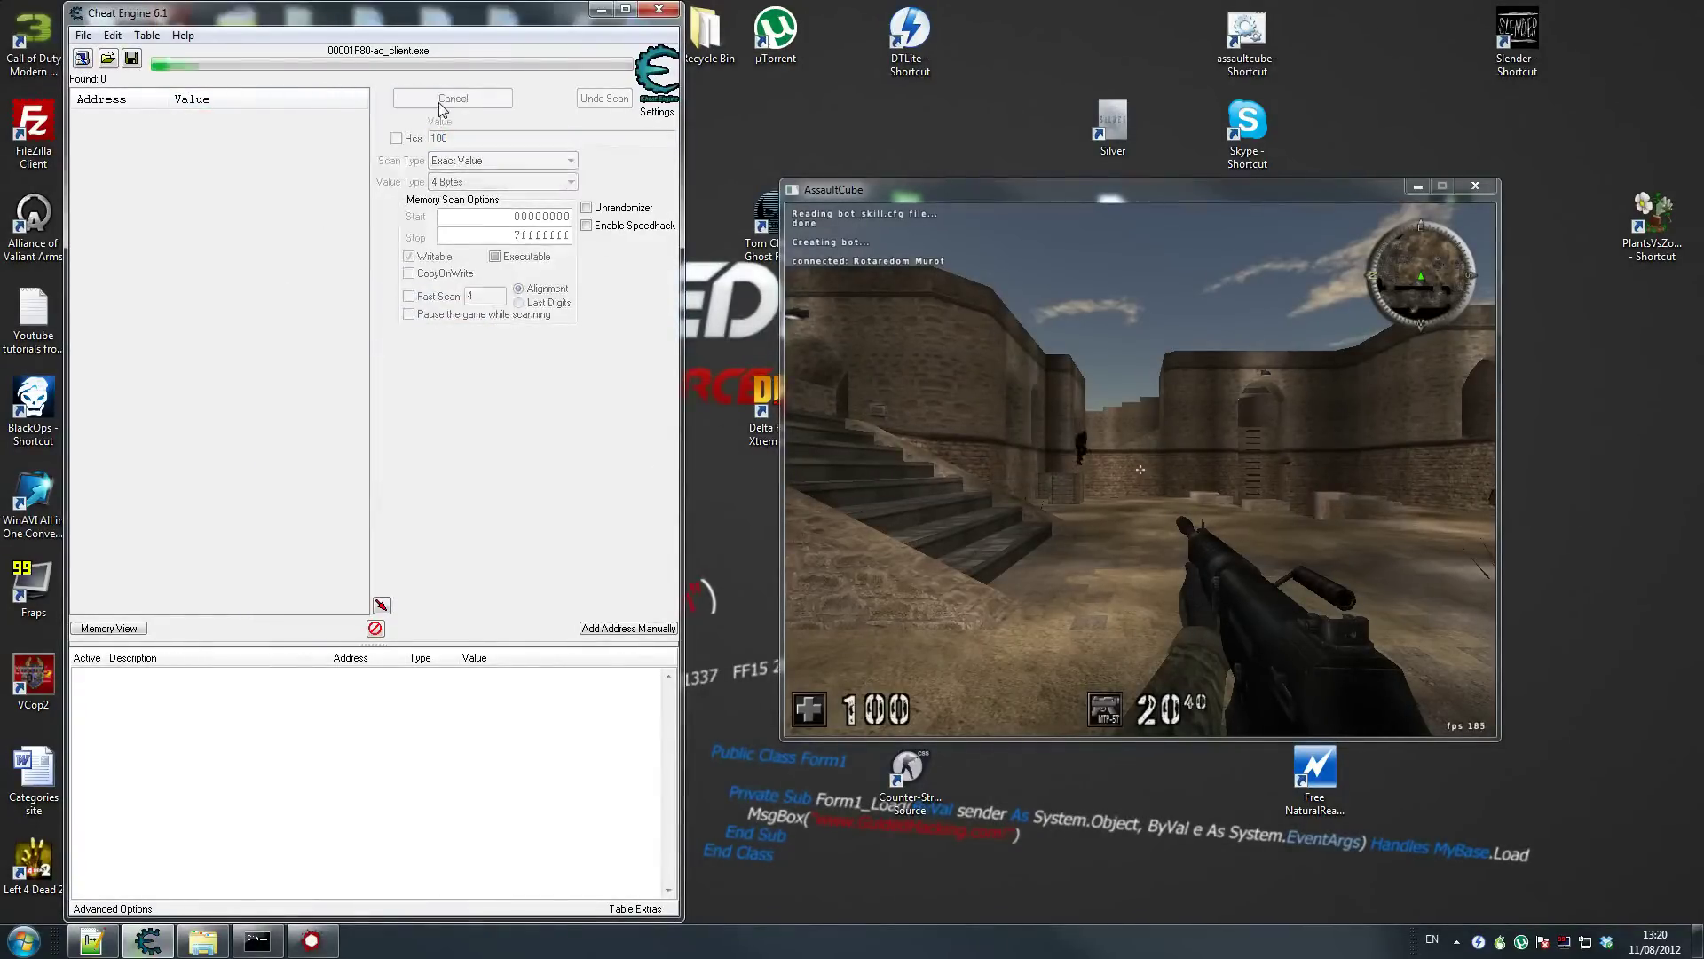
Walk through the ac_douze map in the AssaultCube window and collect two grenades
key("w")
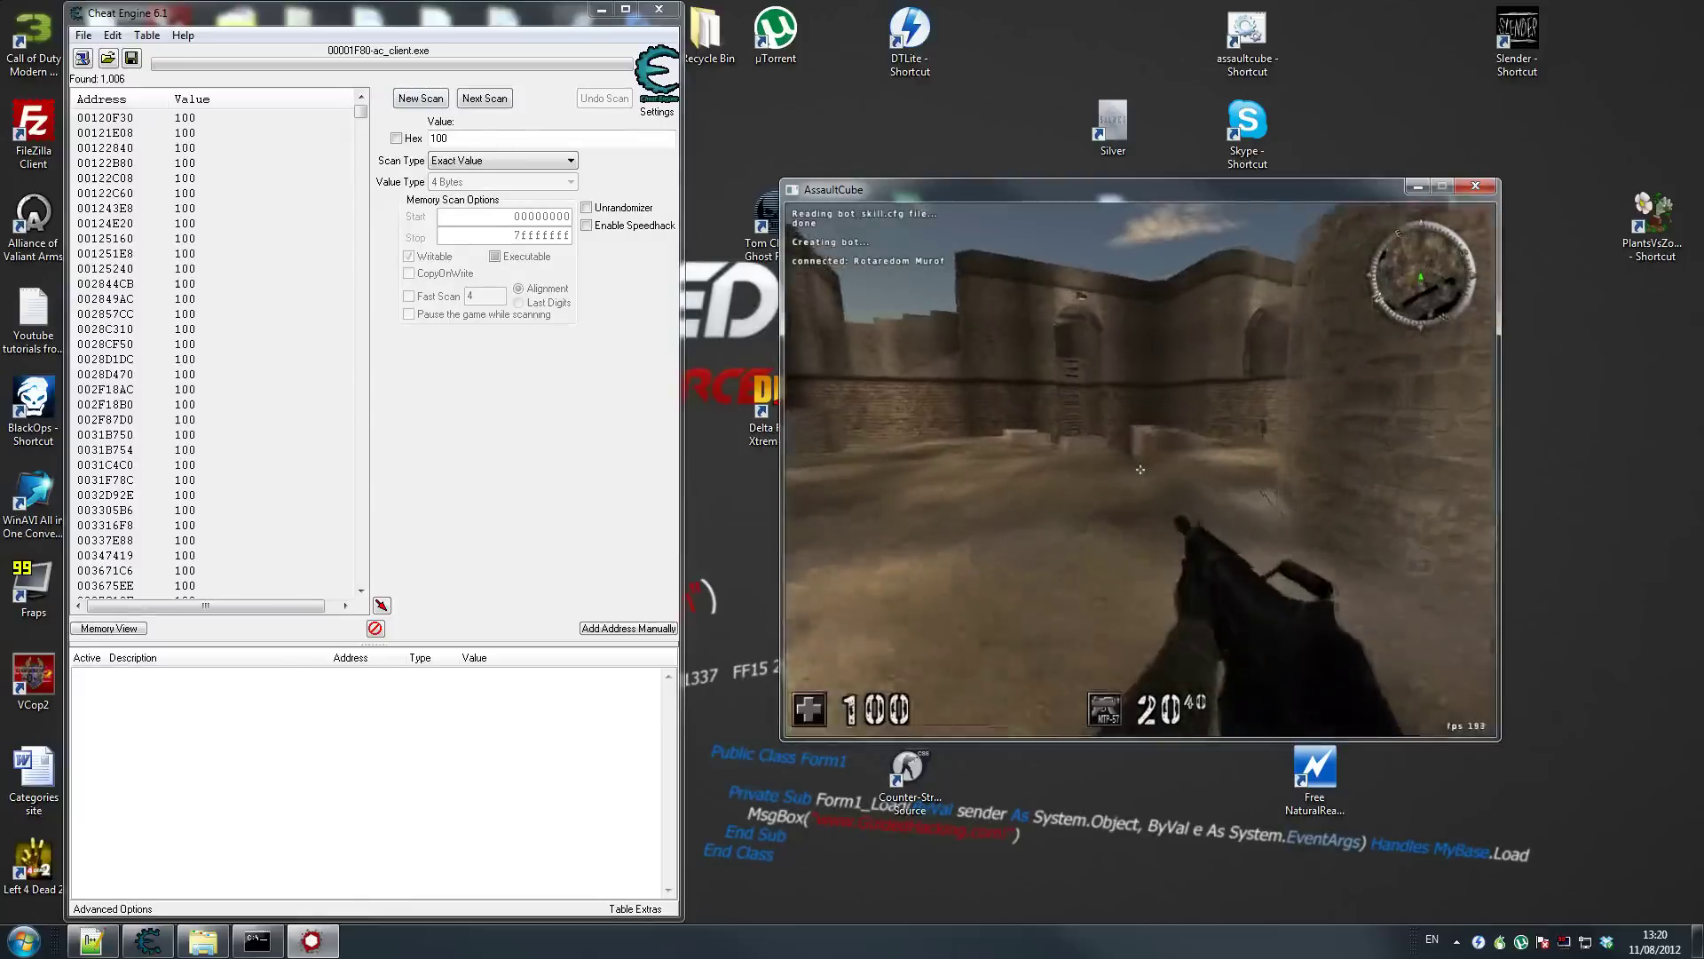
key("w")
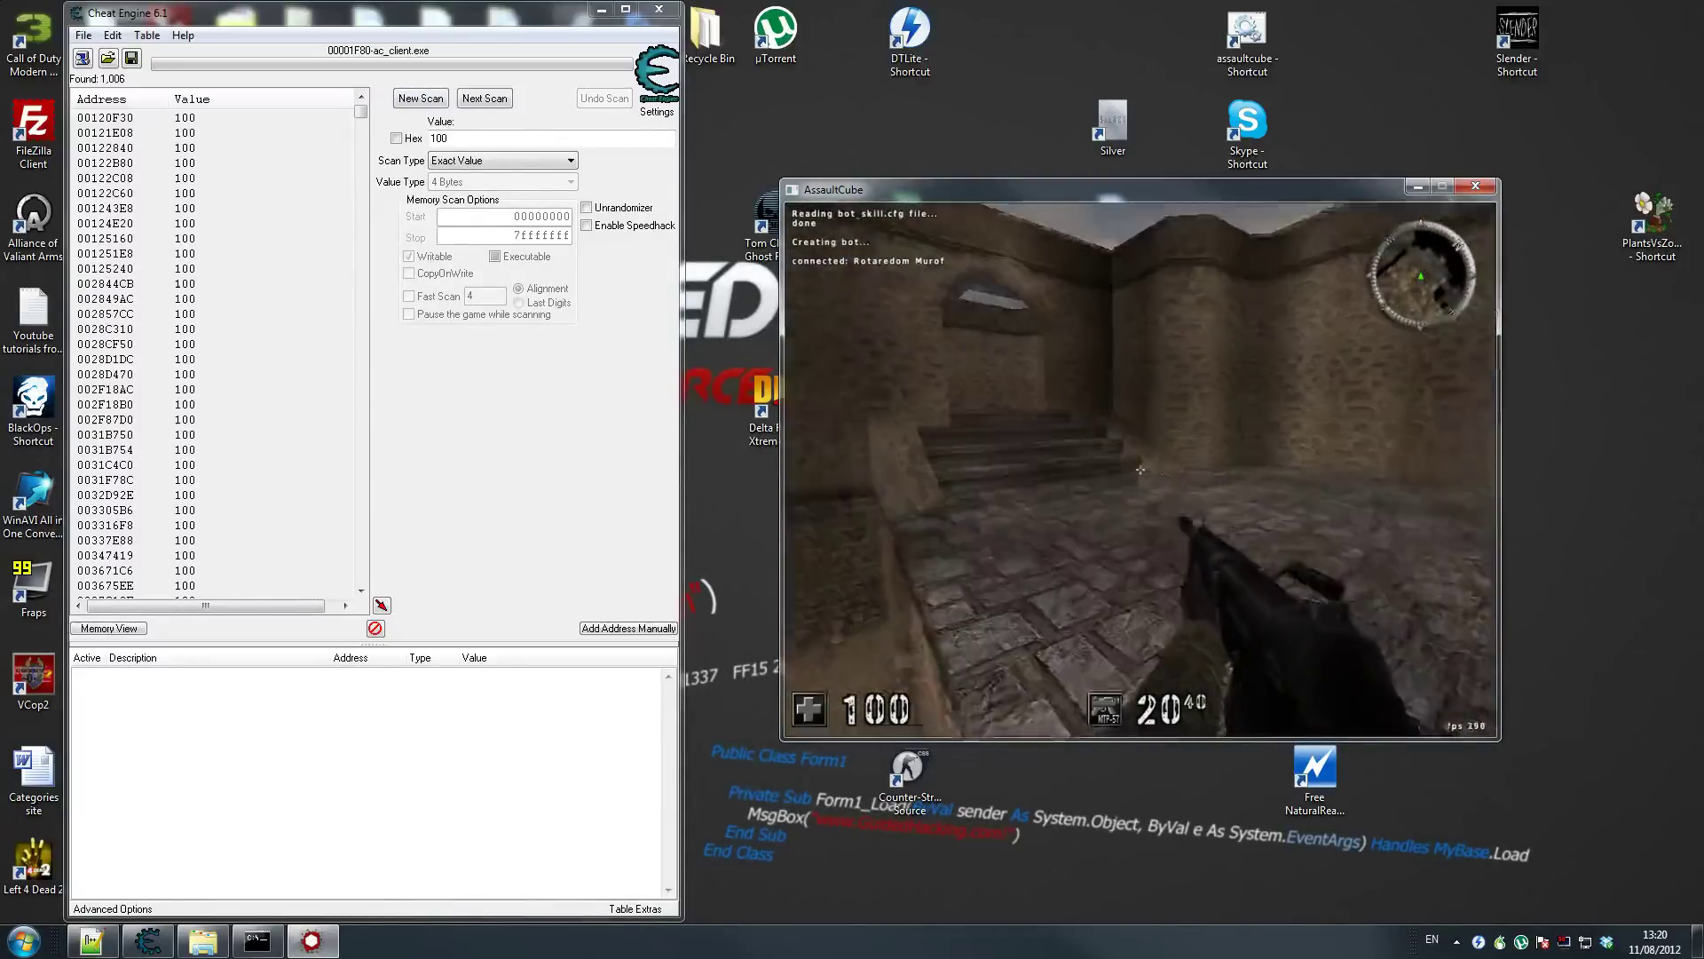
key("w")
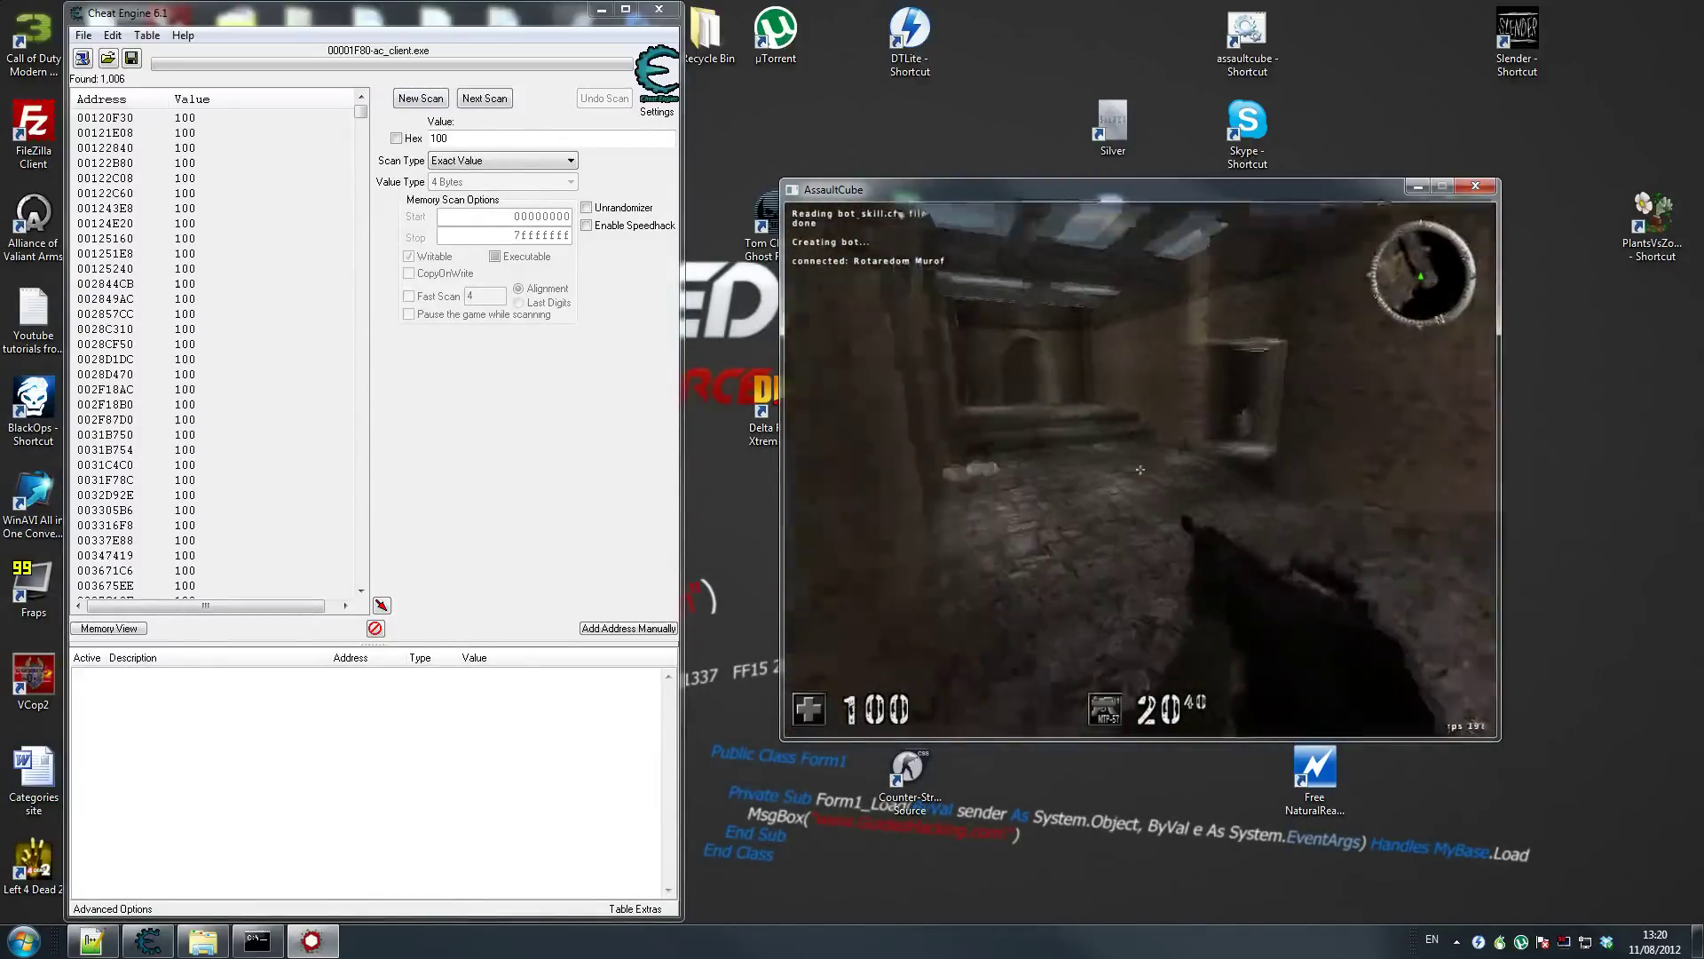
key("w")
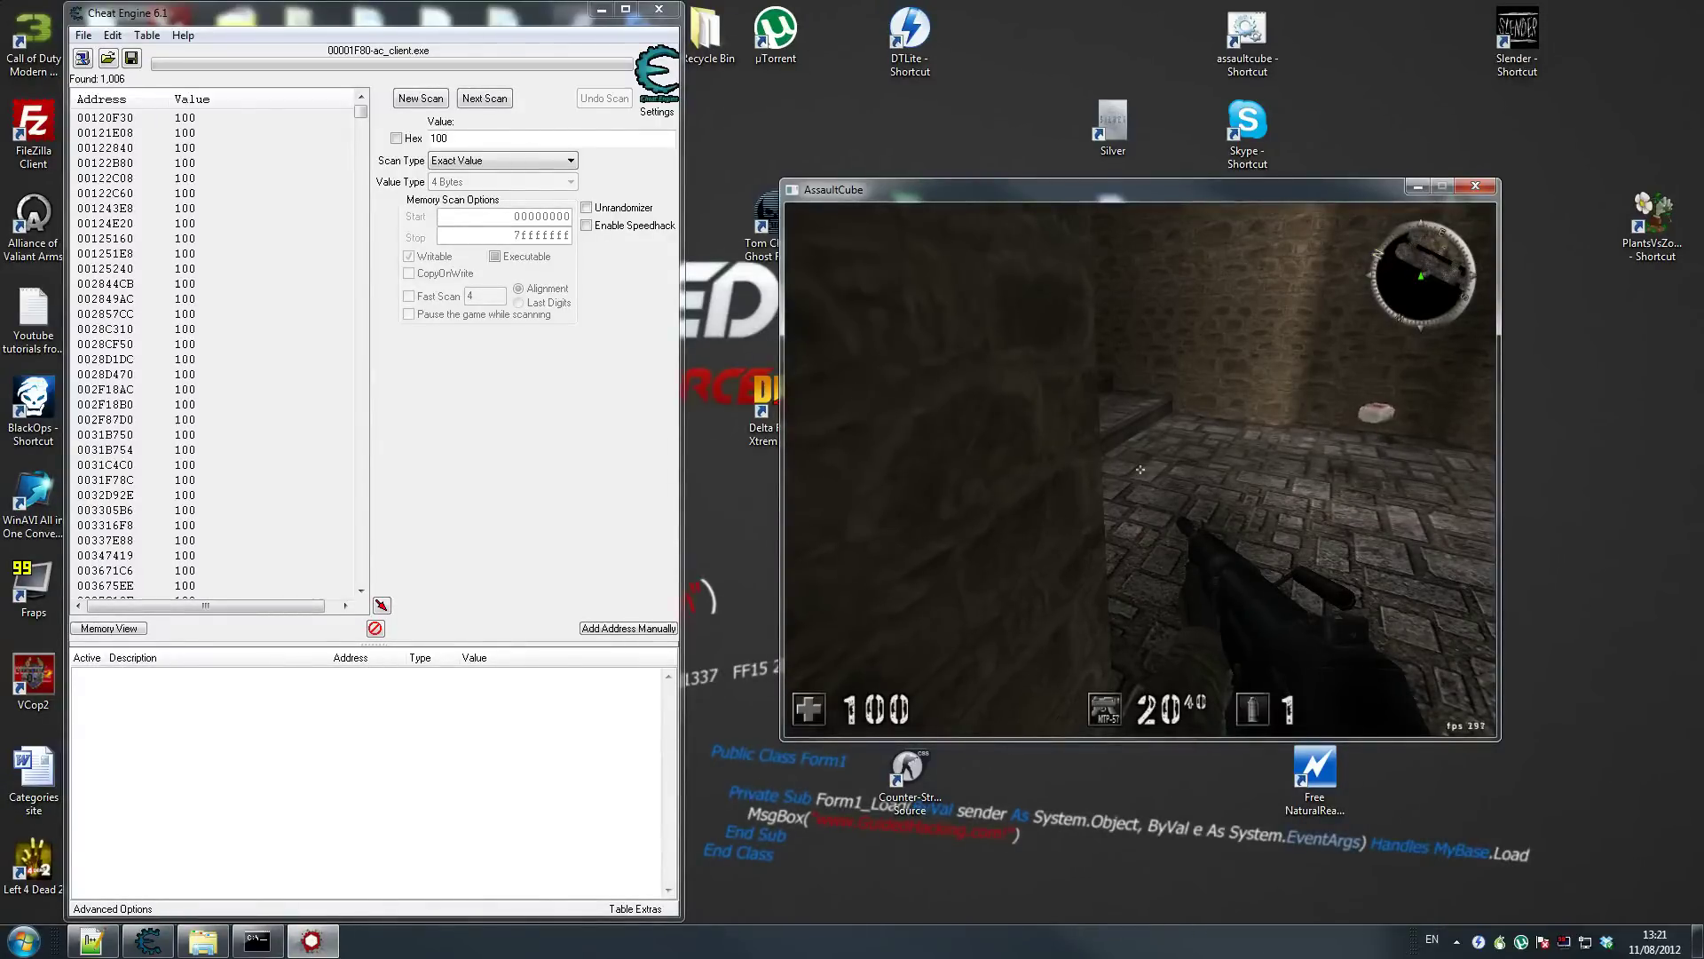
key("w")
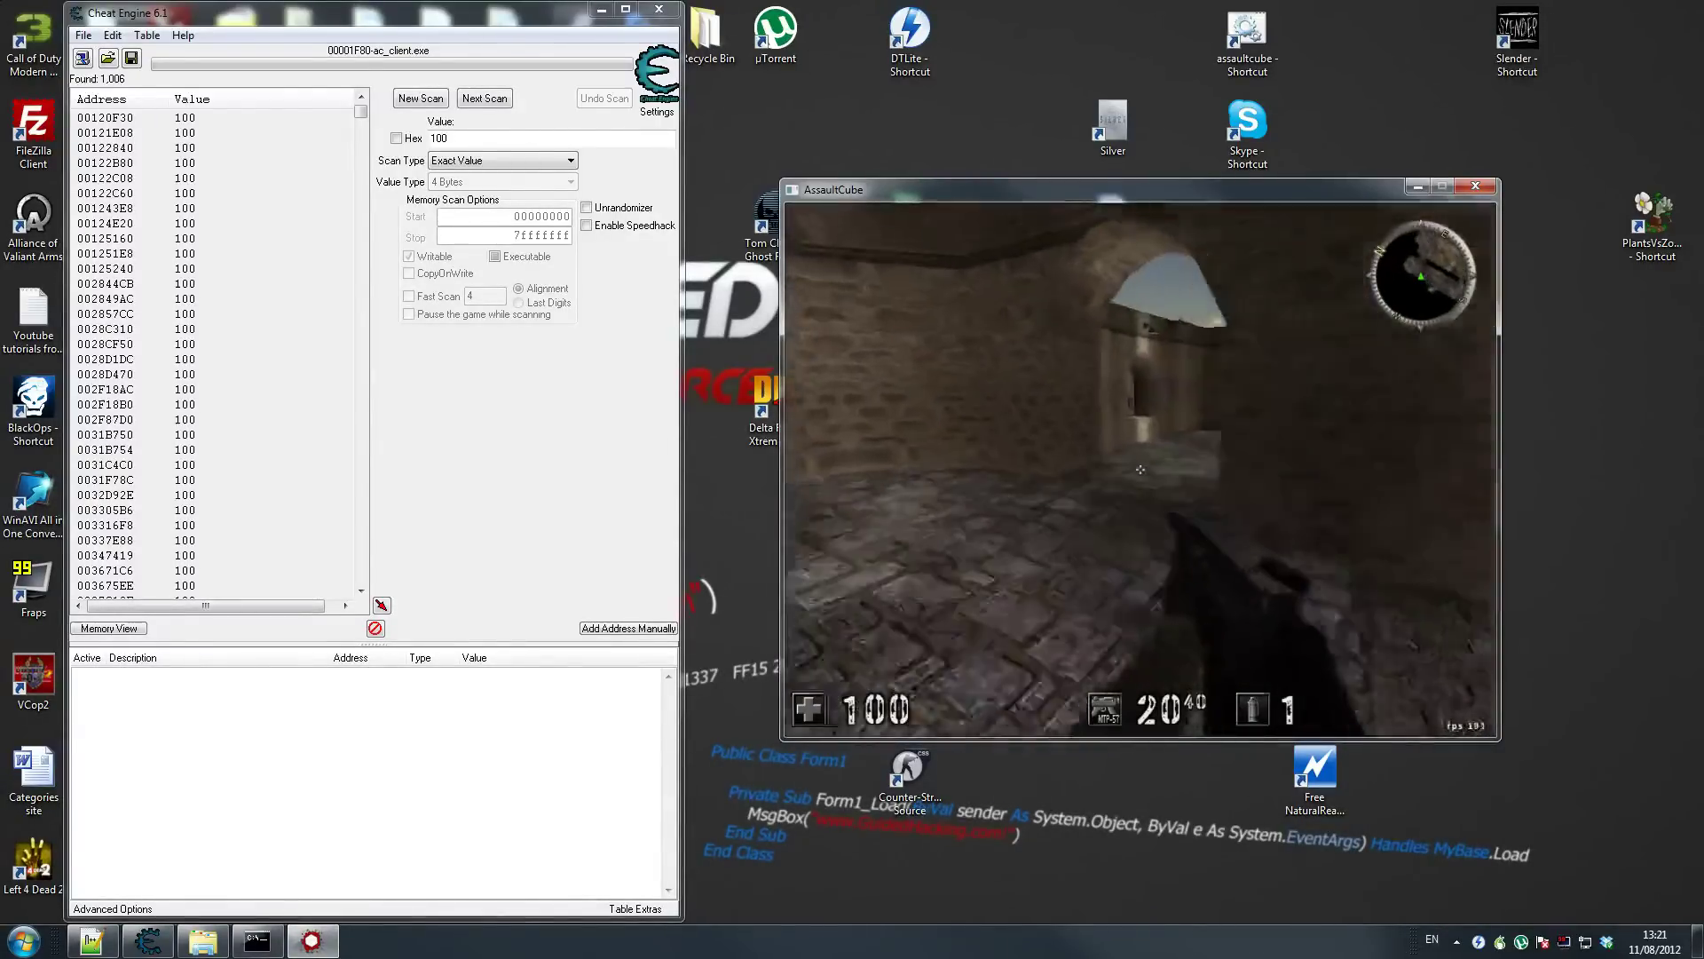
key("w")
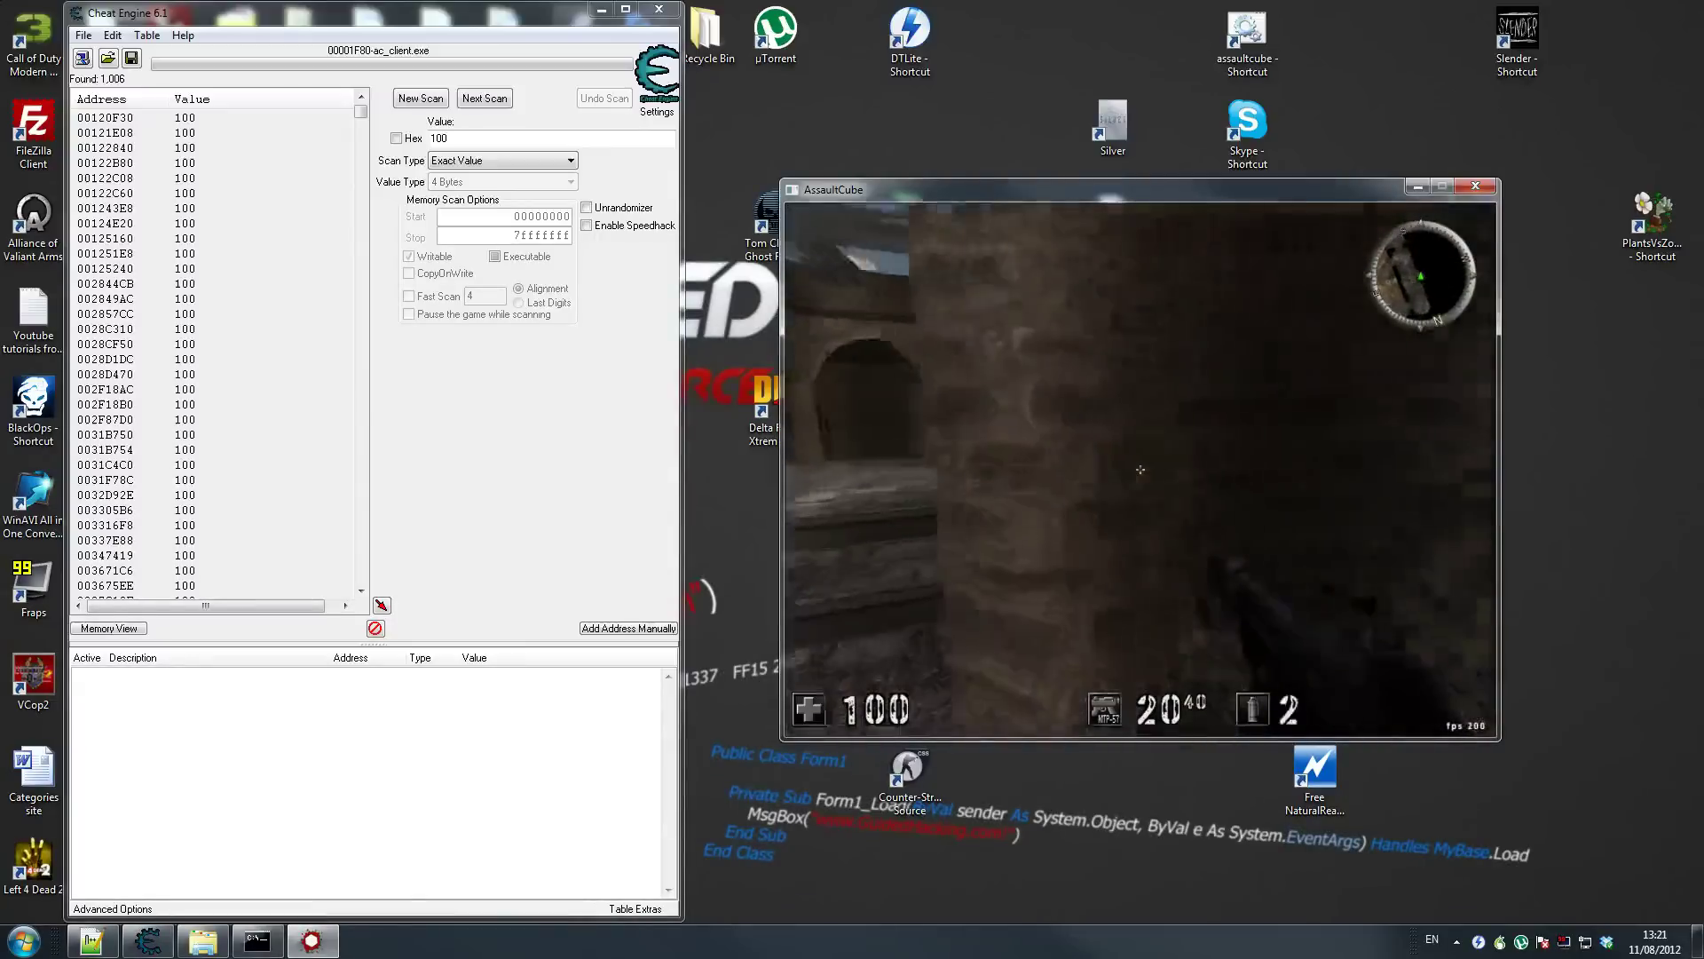
key("w")
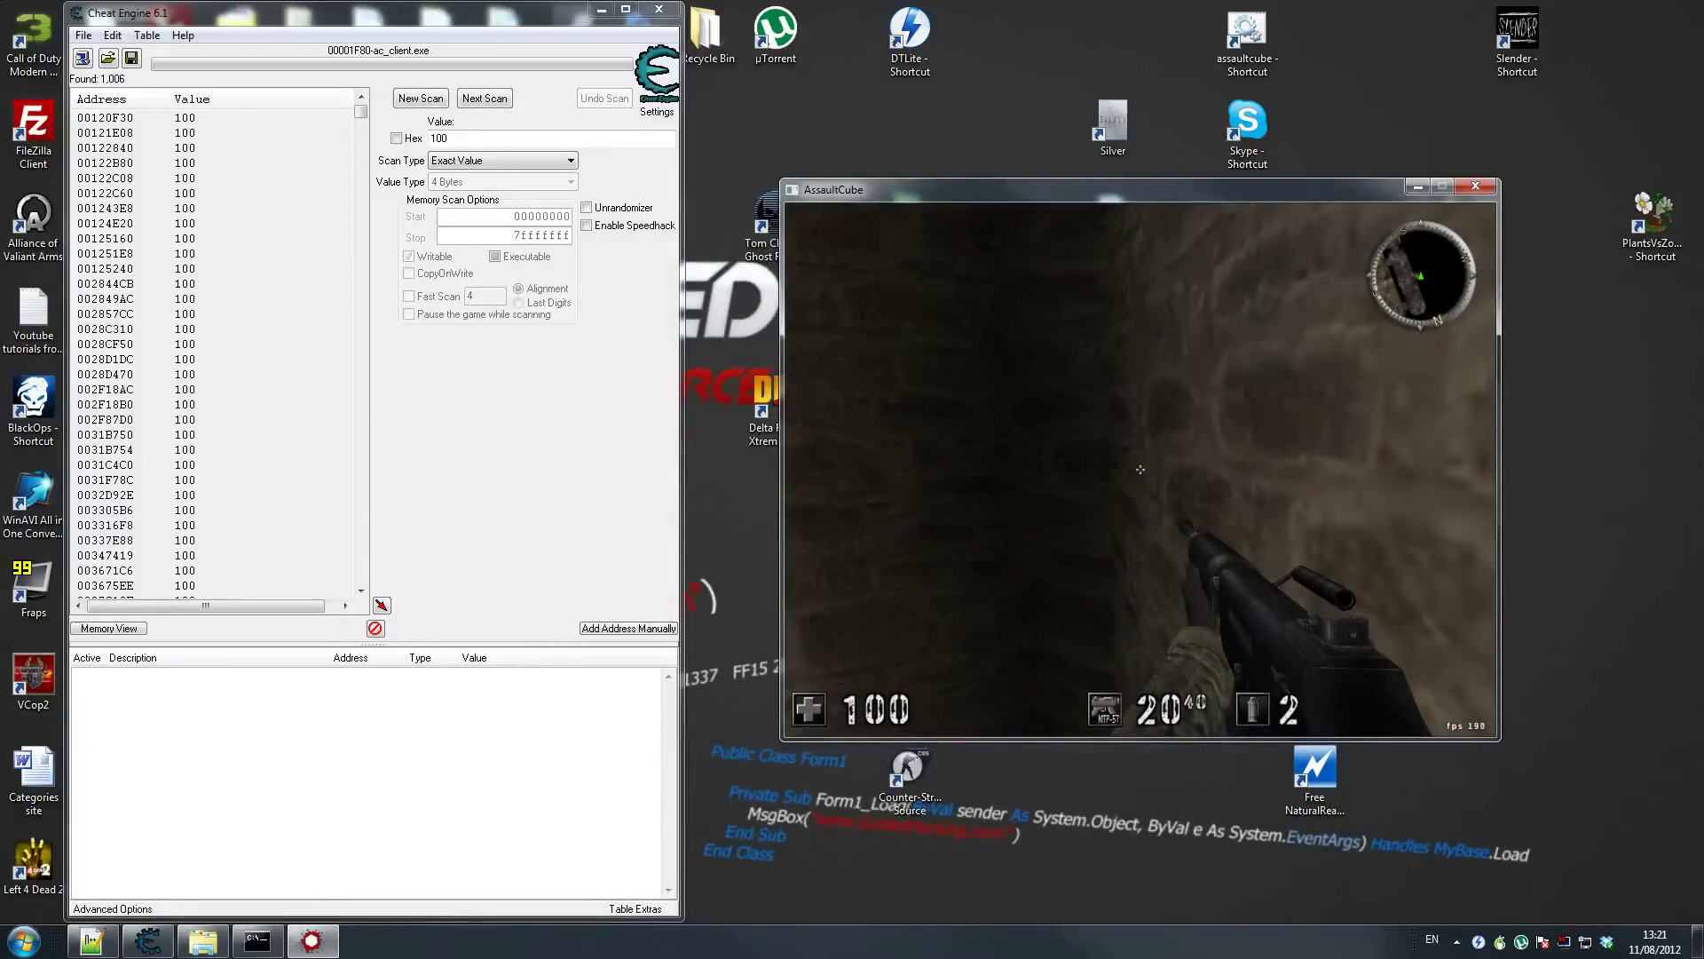
Examine the scan types Cheat Engine offers for the next scan, keeping Exact Value
key("super")
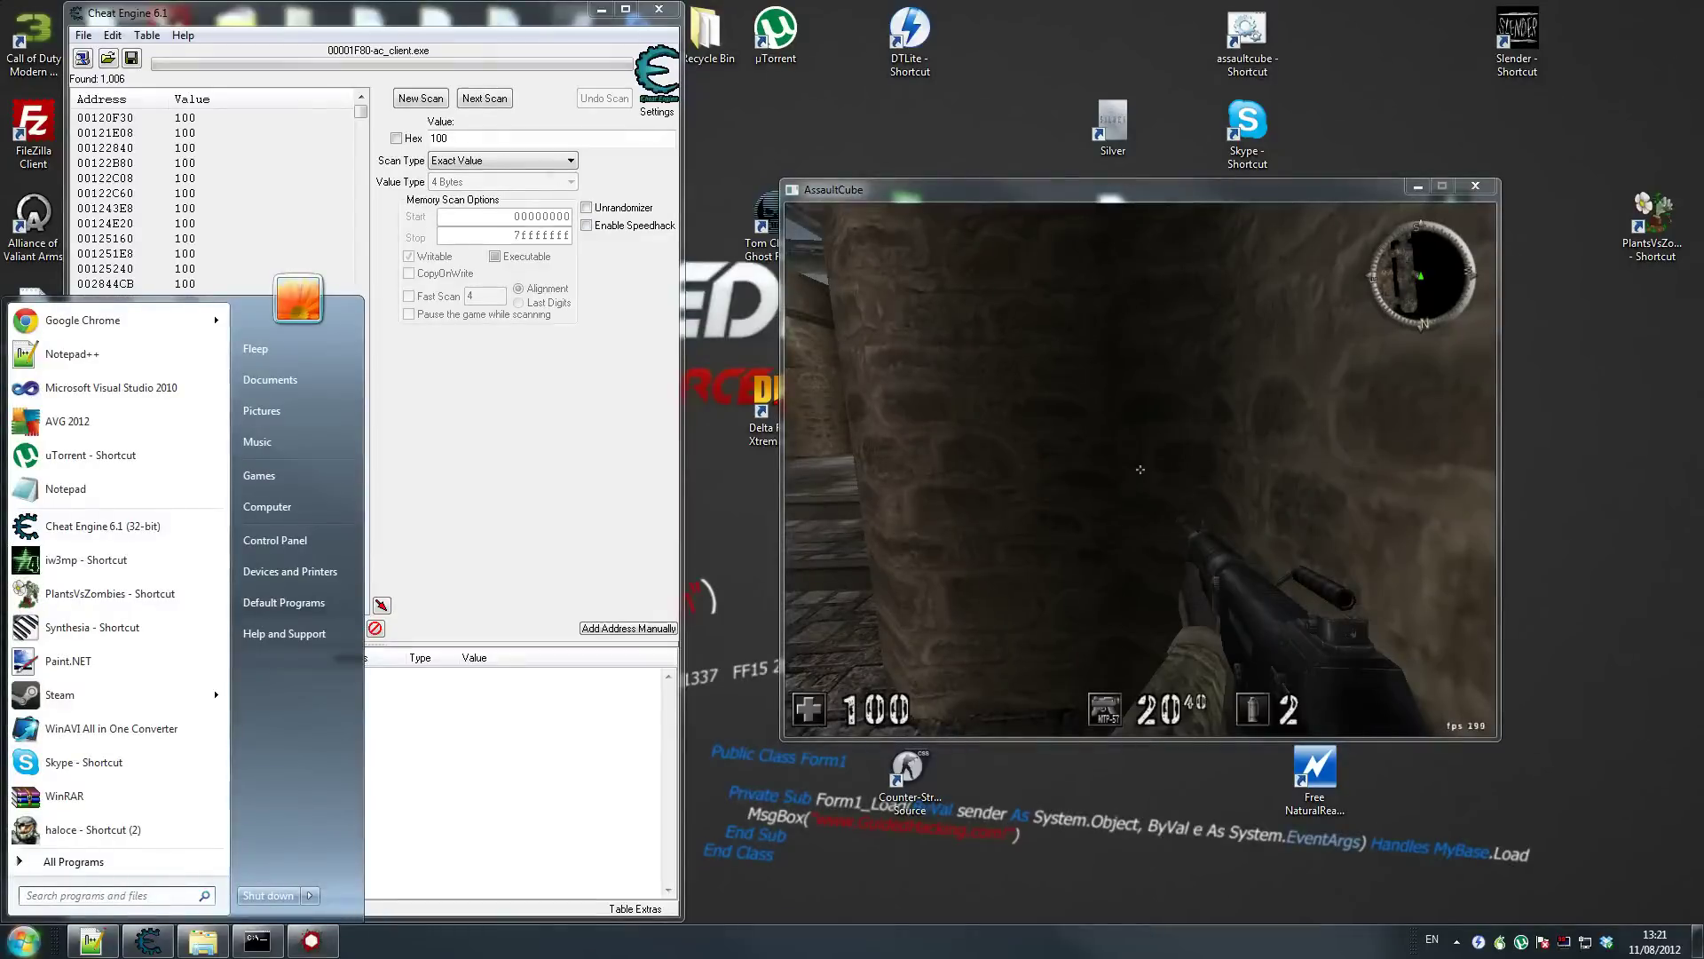
left_click(453, 166)
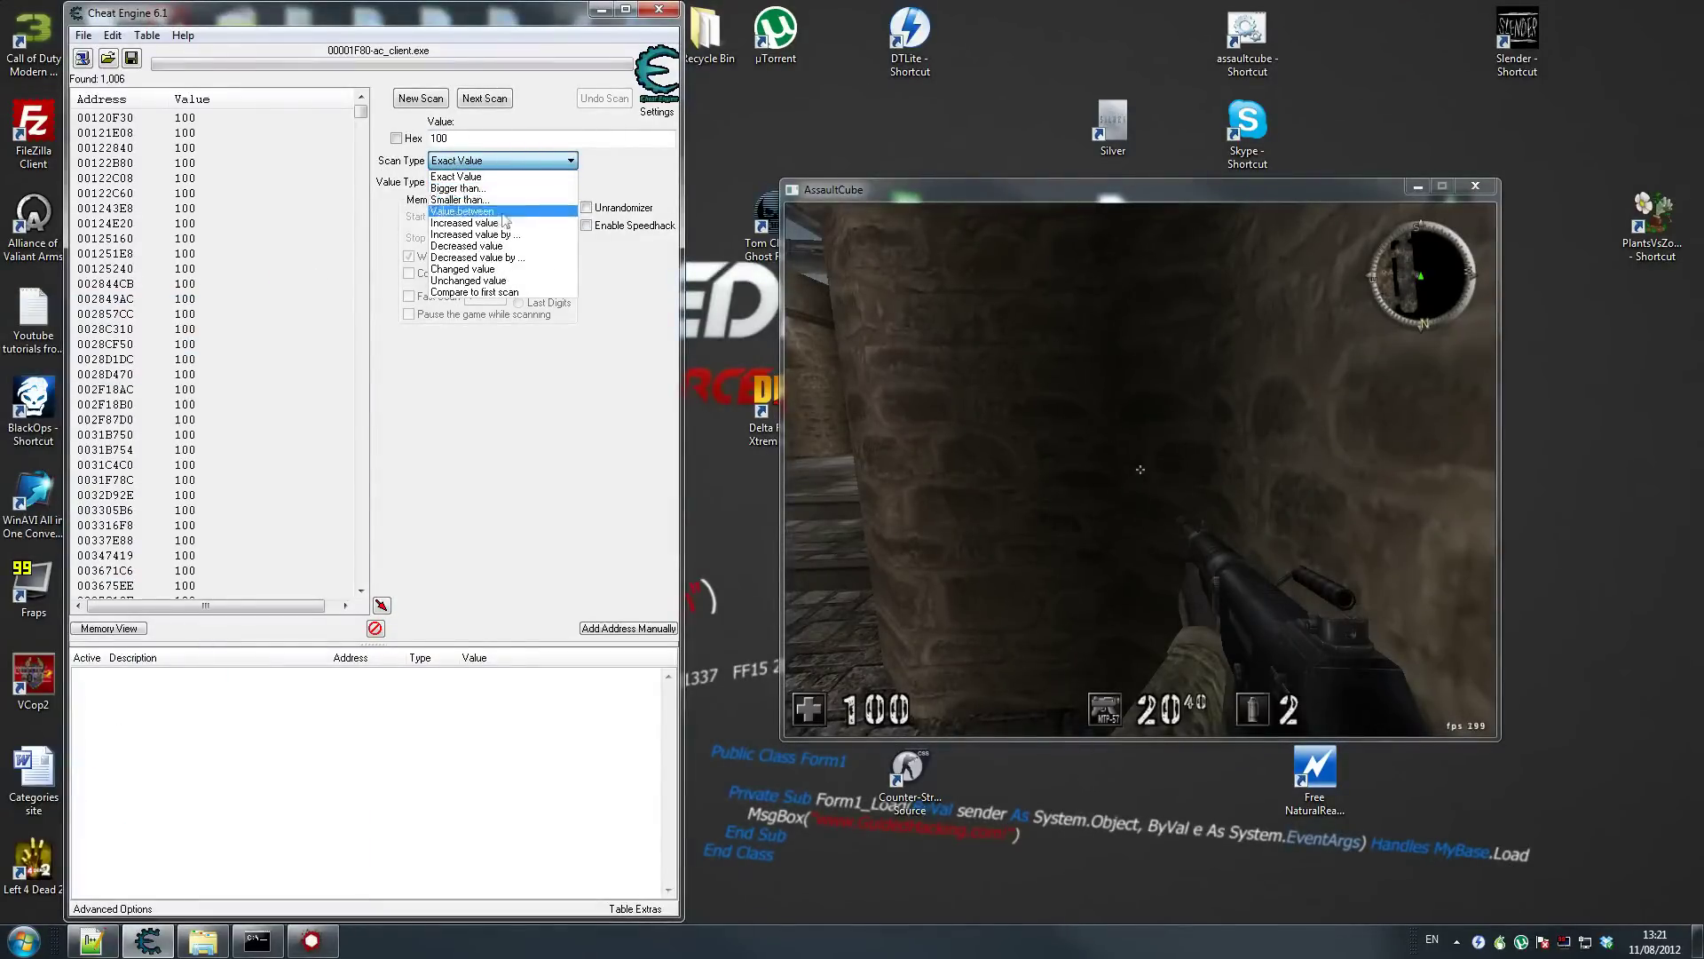
left_click(440, 492)
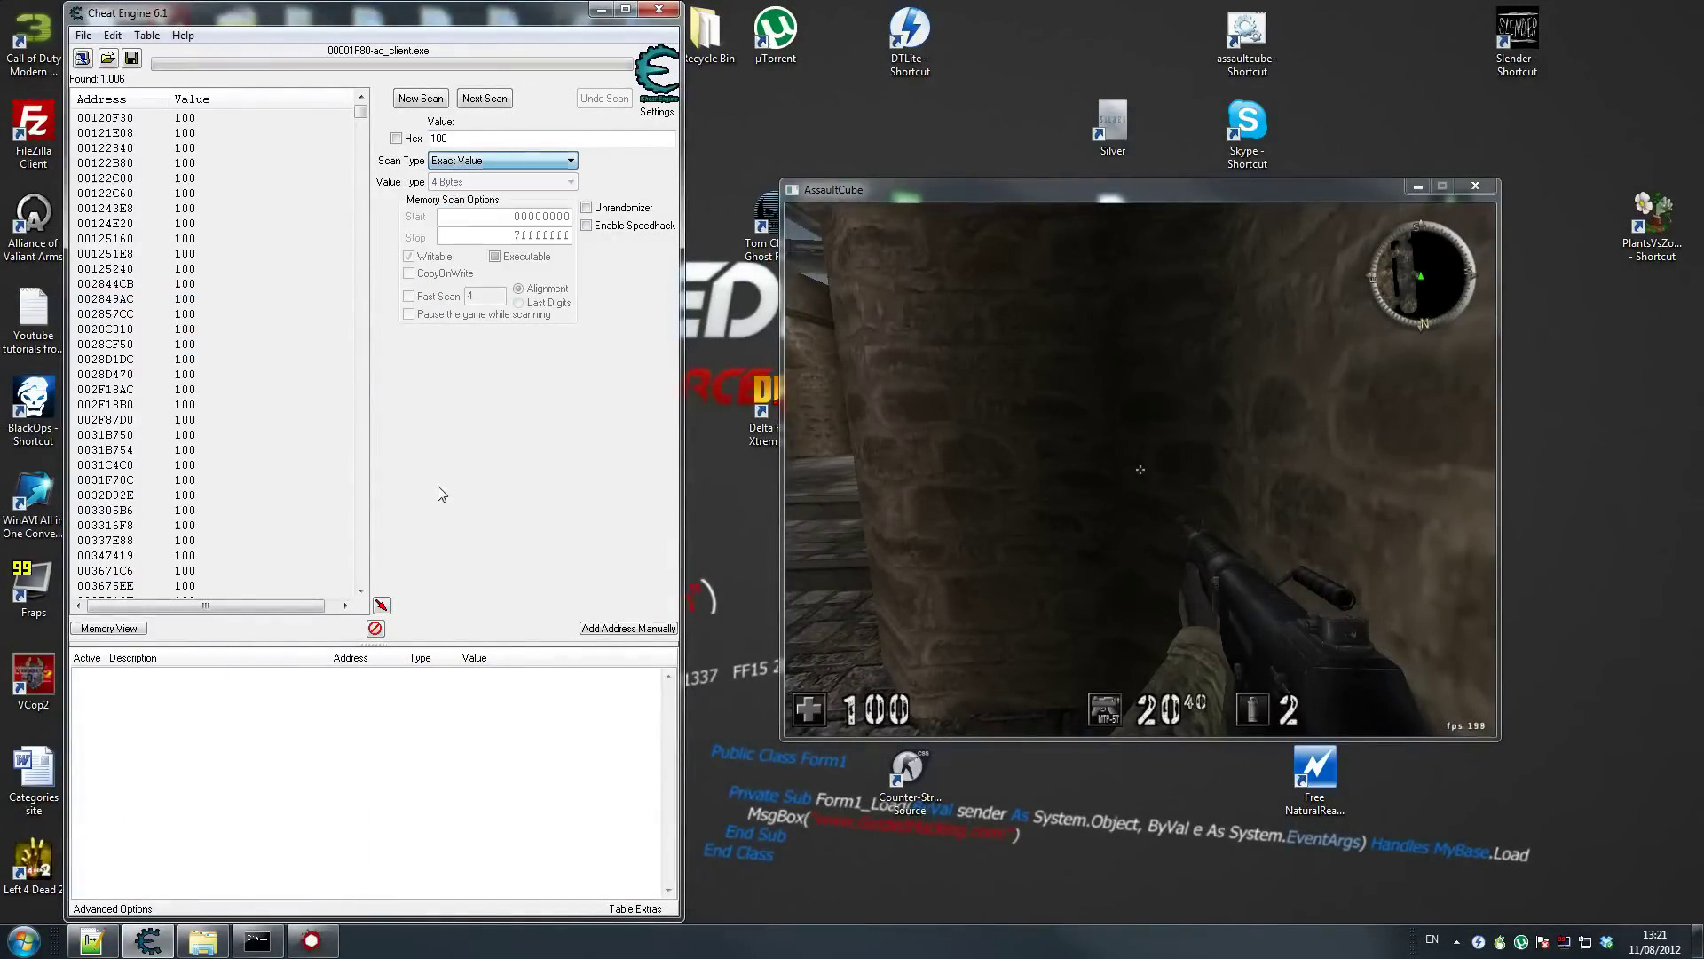
Roam the ac_douze map in AssaultCube, collect another grenade and shoot at the enemy bot near the ladder
left_click(1073, 486)
key("w")
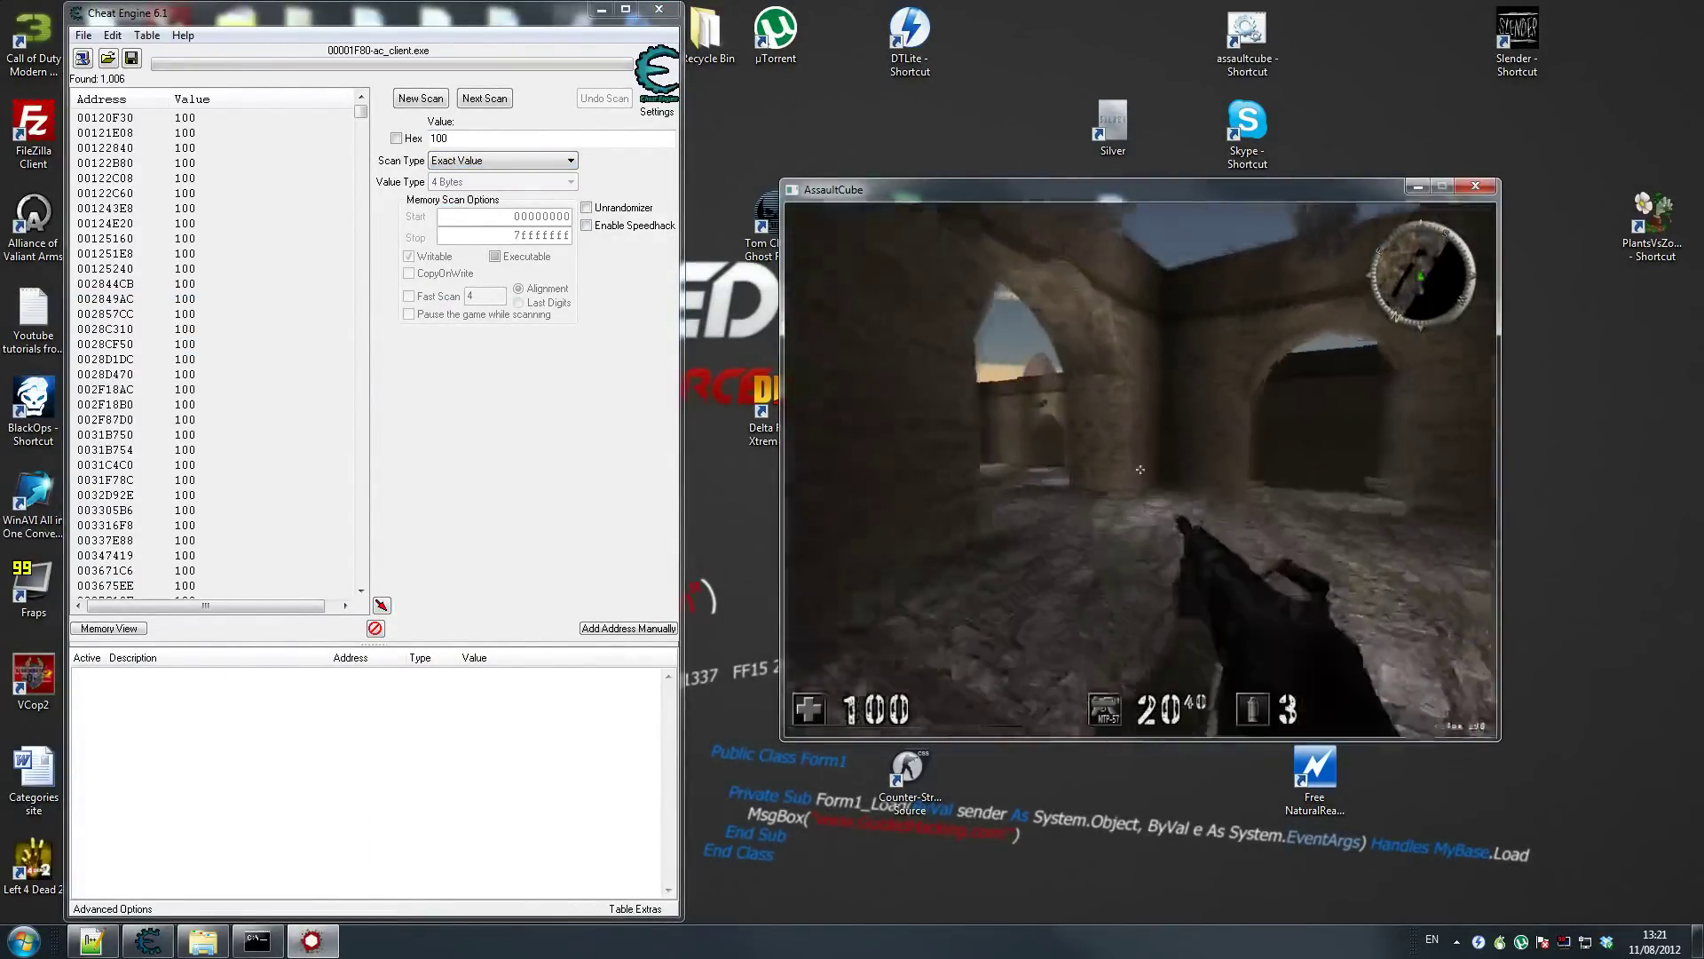
key("w")
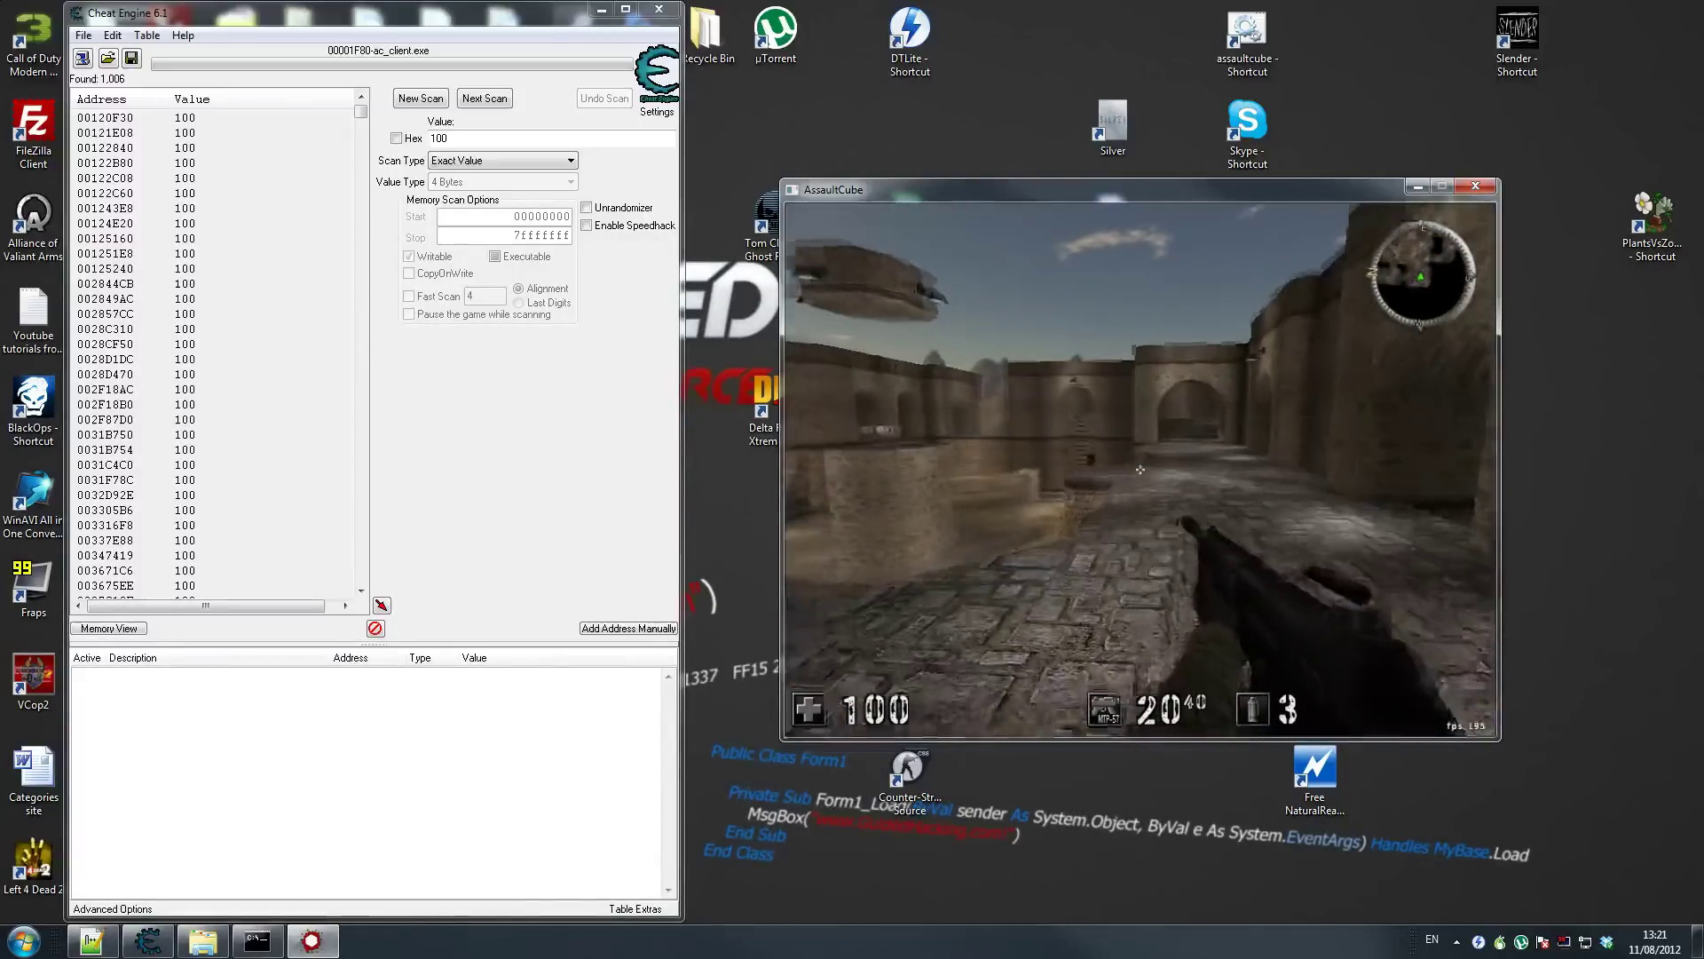
key("w")
left_click(1140, 469)
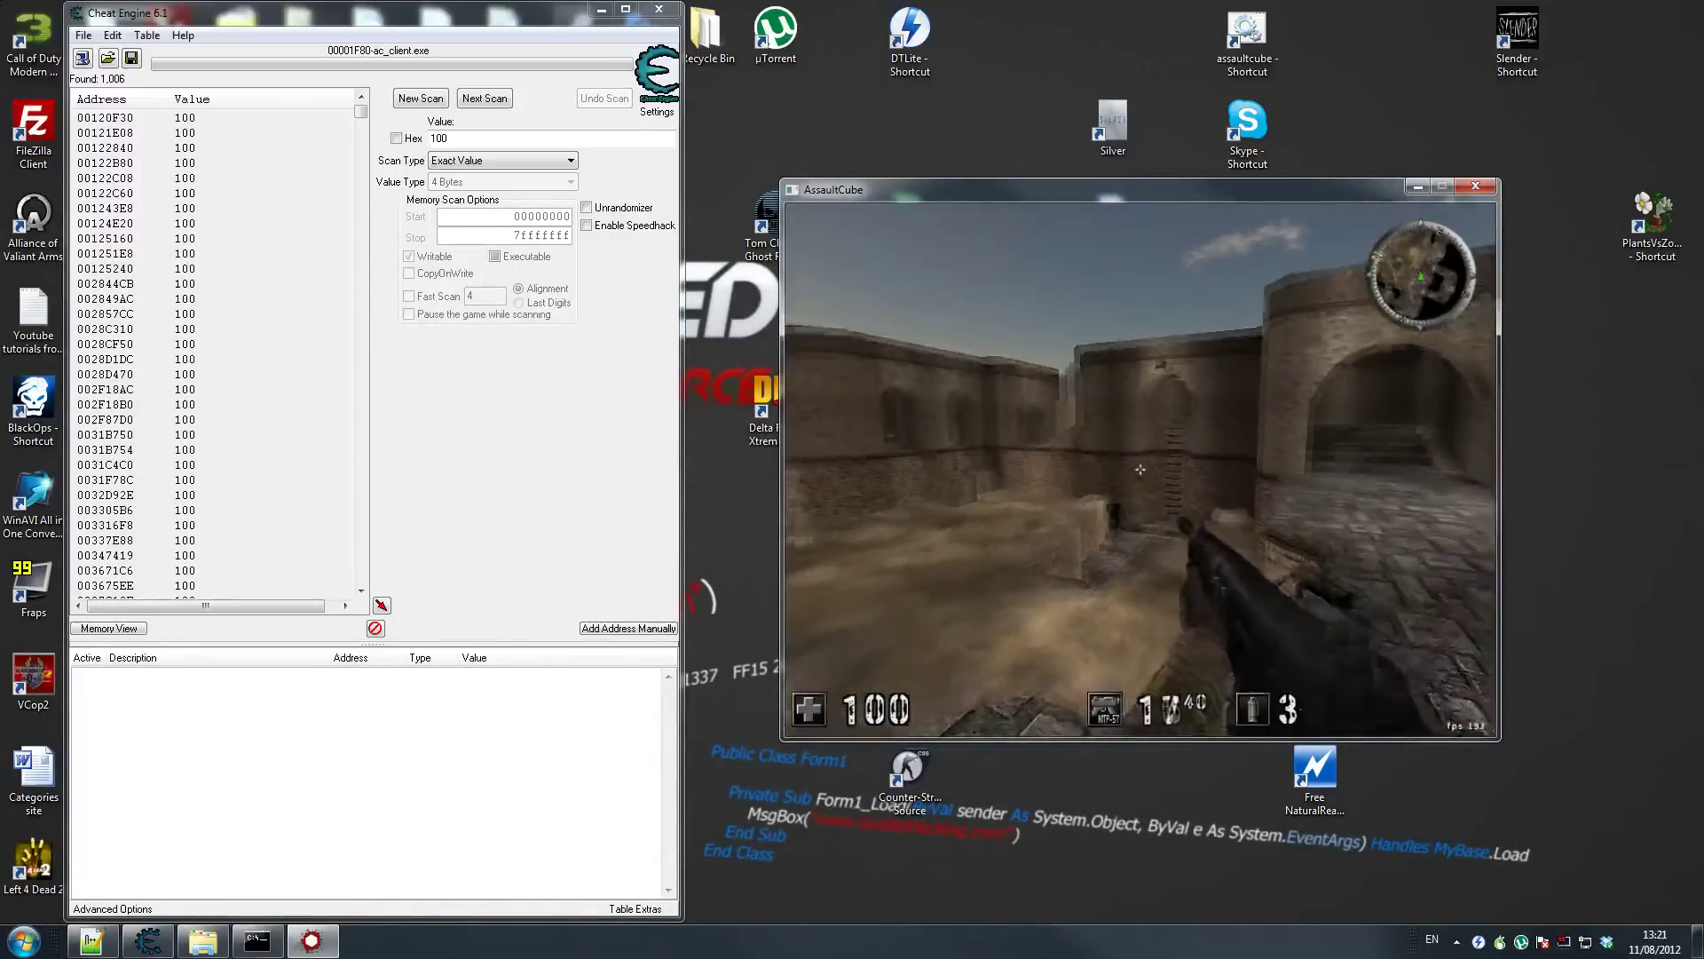
left_click(1141, 470)
key("w")
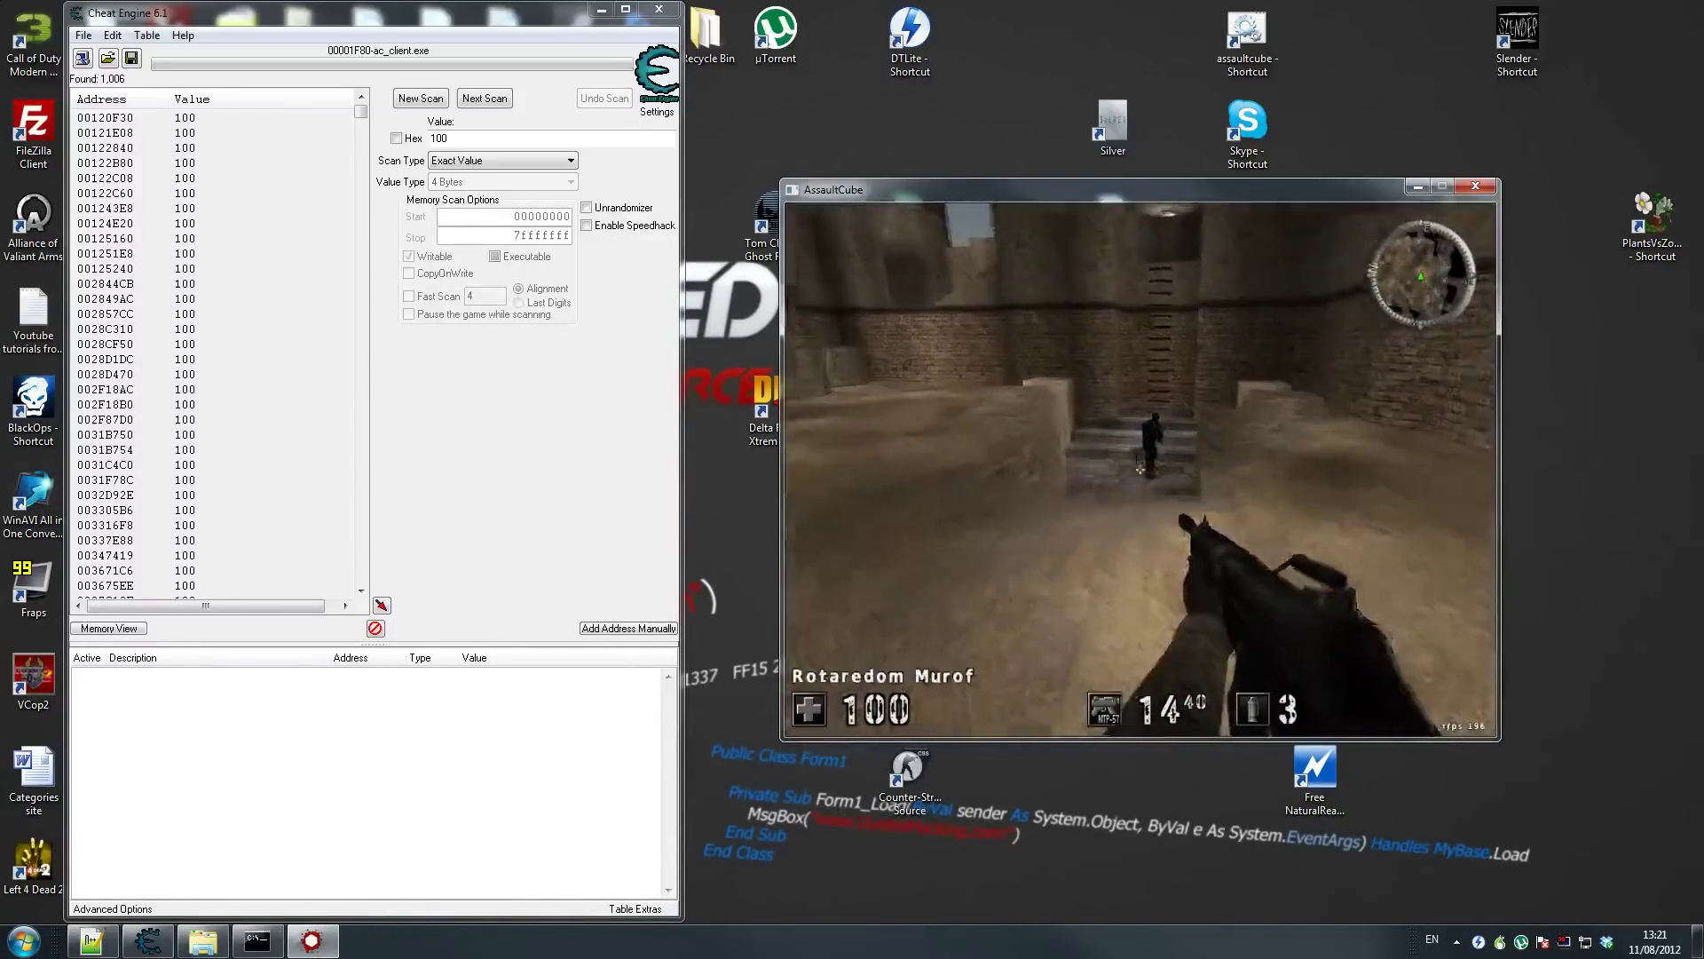
left_click(1140, 469)
left_click(1141, 470)
key("w")
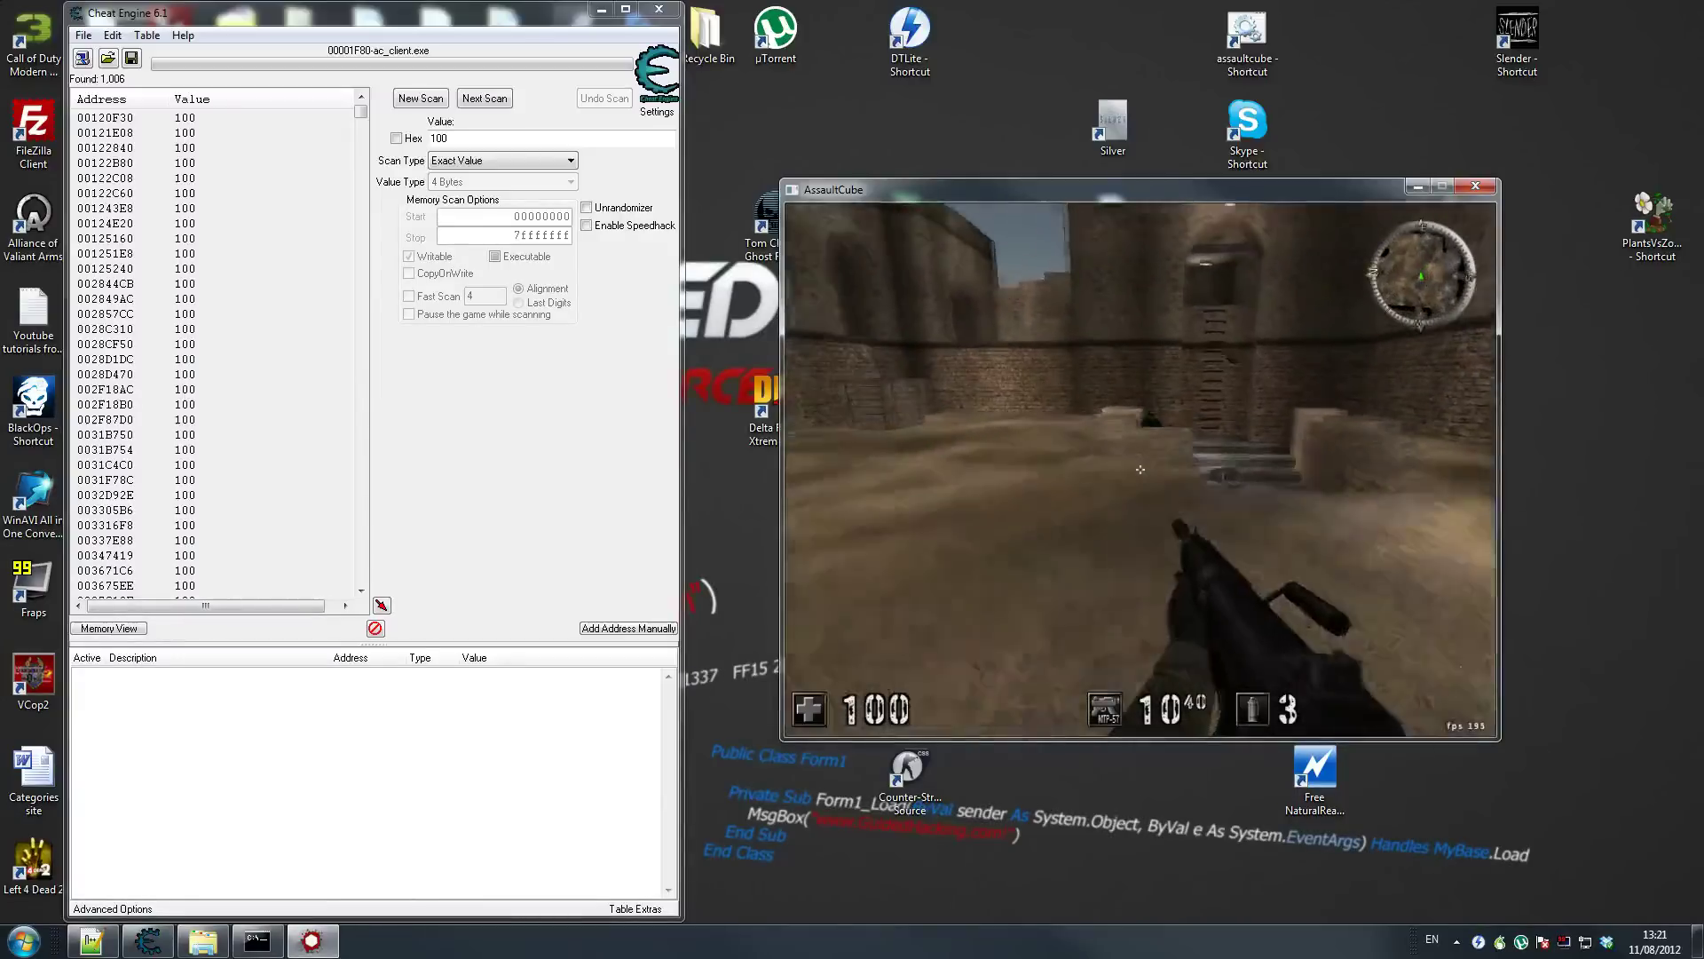
Narrow the results with a Decreased value scan and add address 03C60504 to the address list
key("minus")
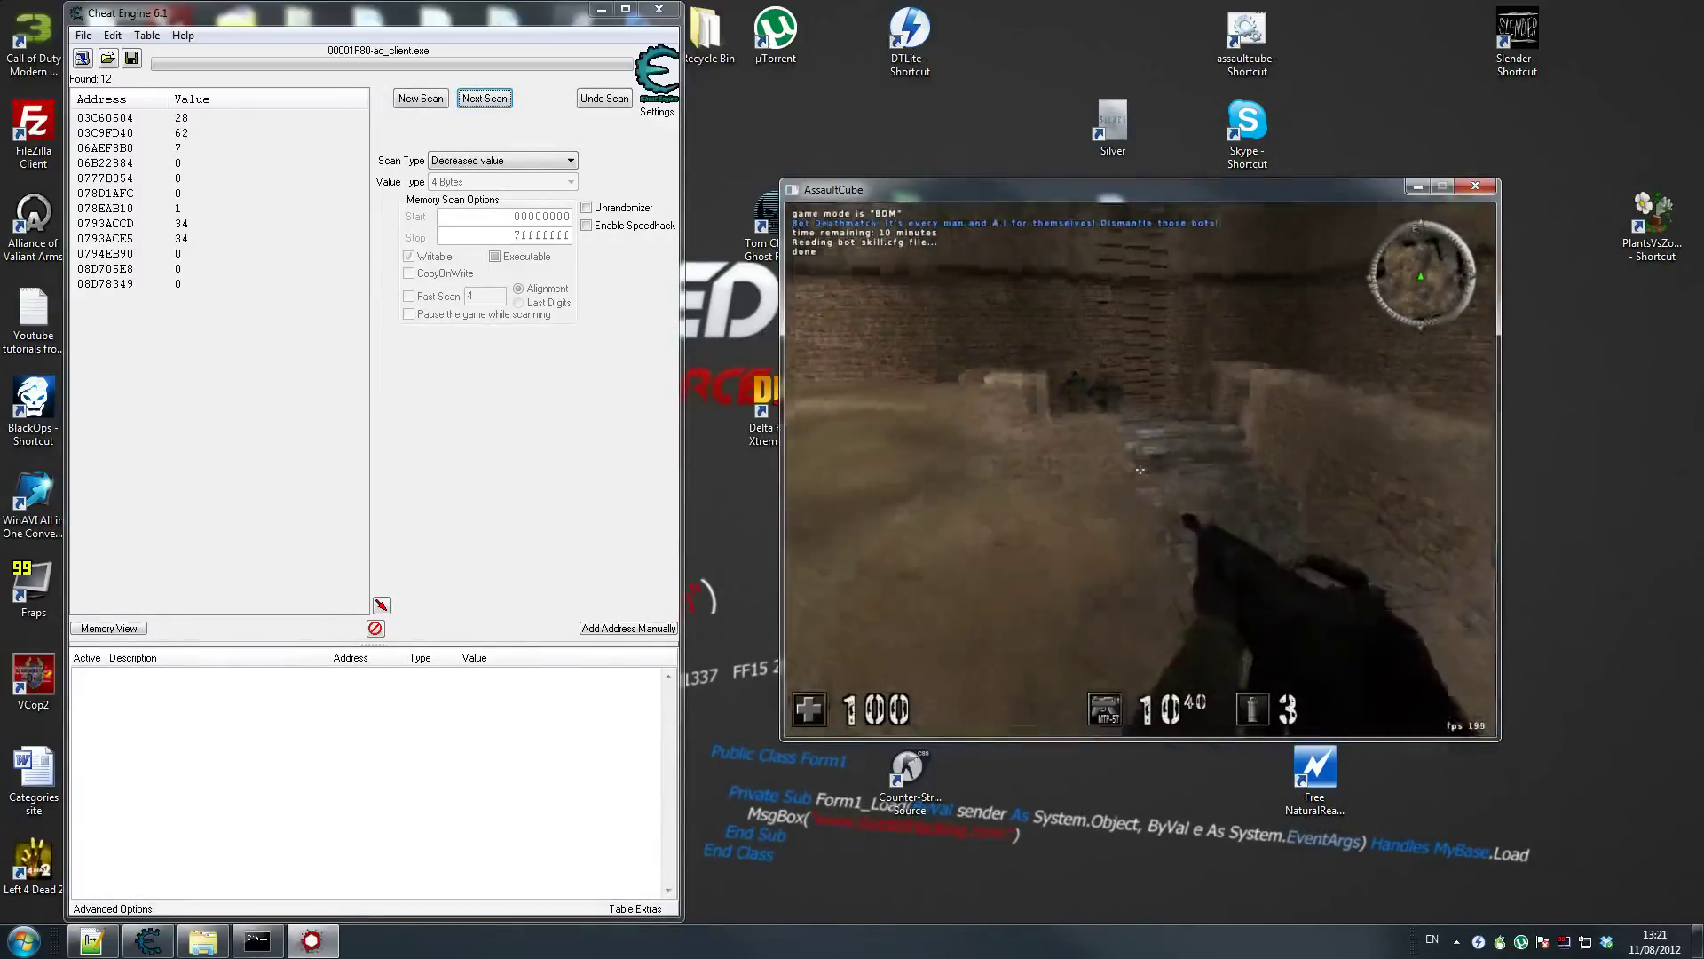
left_click(1140, 468)
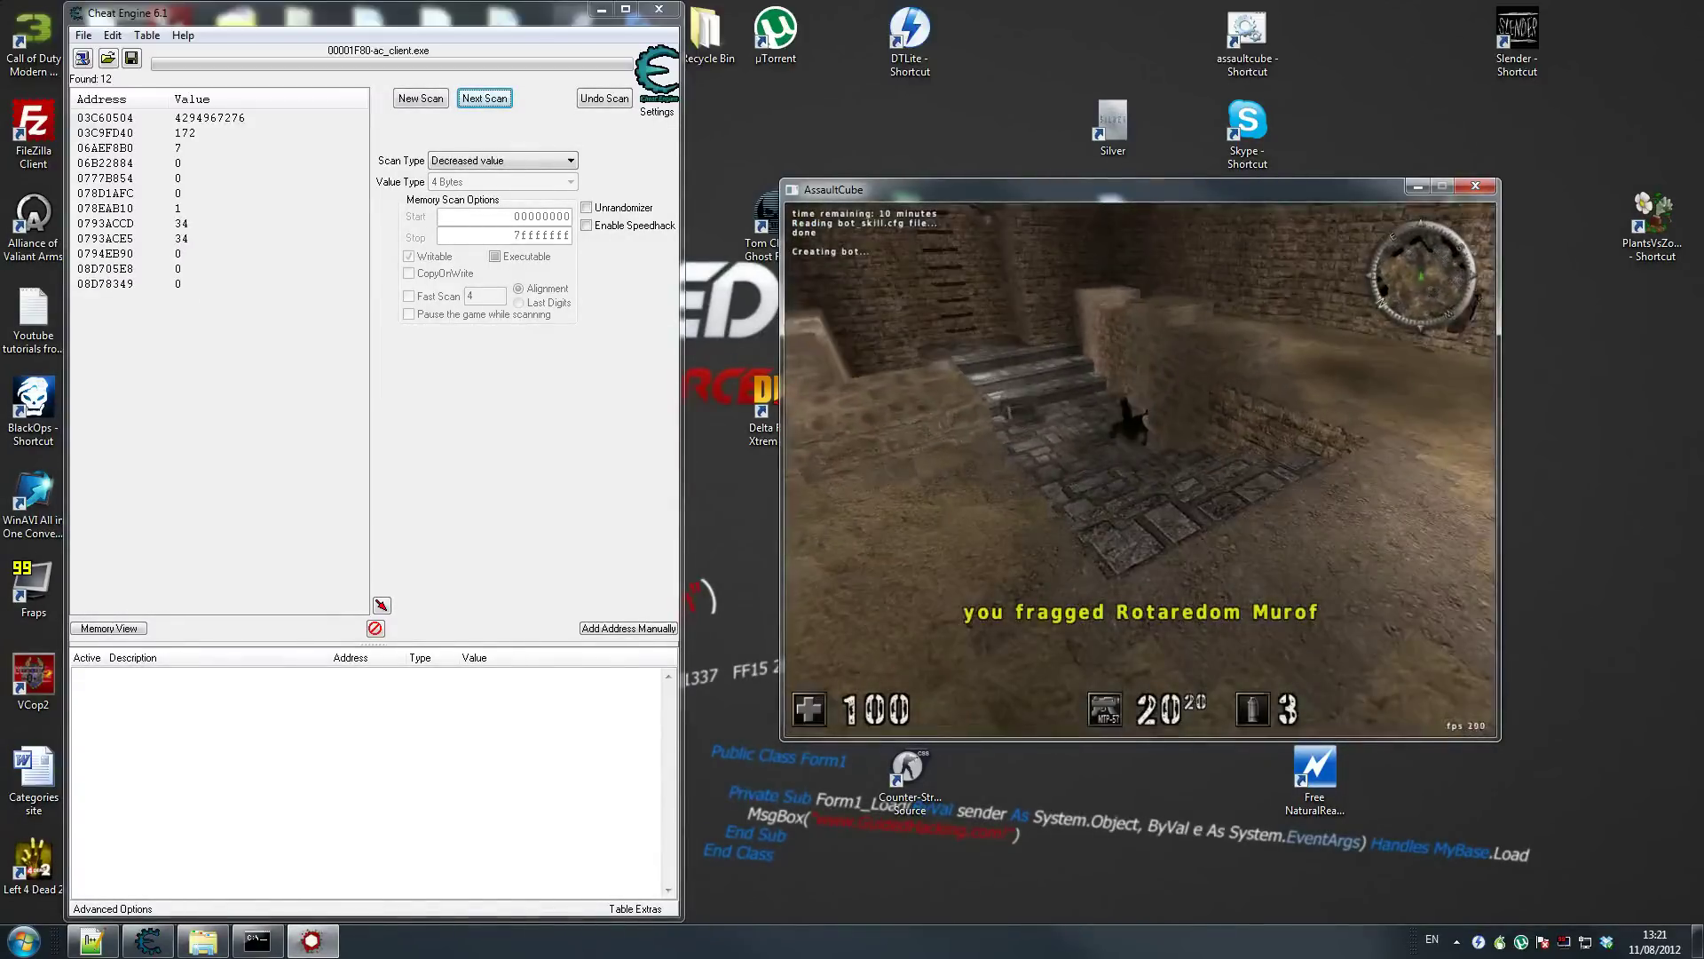
key("super")
left_click(153, 119)
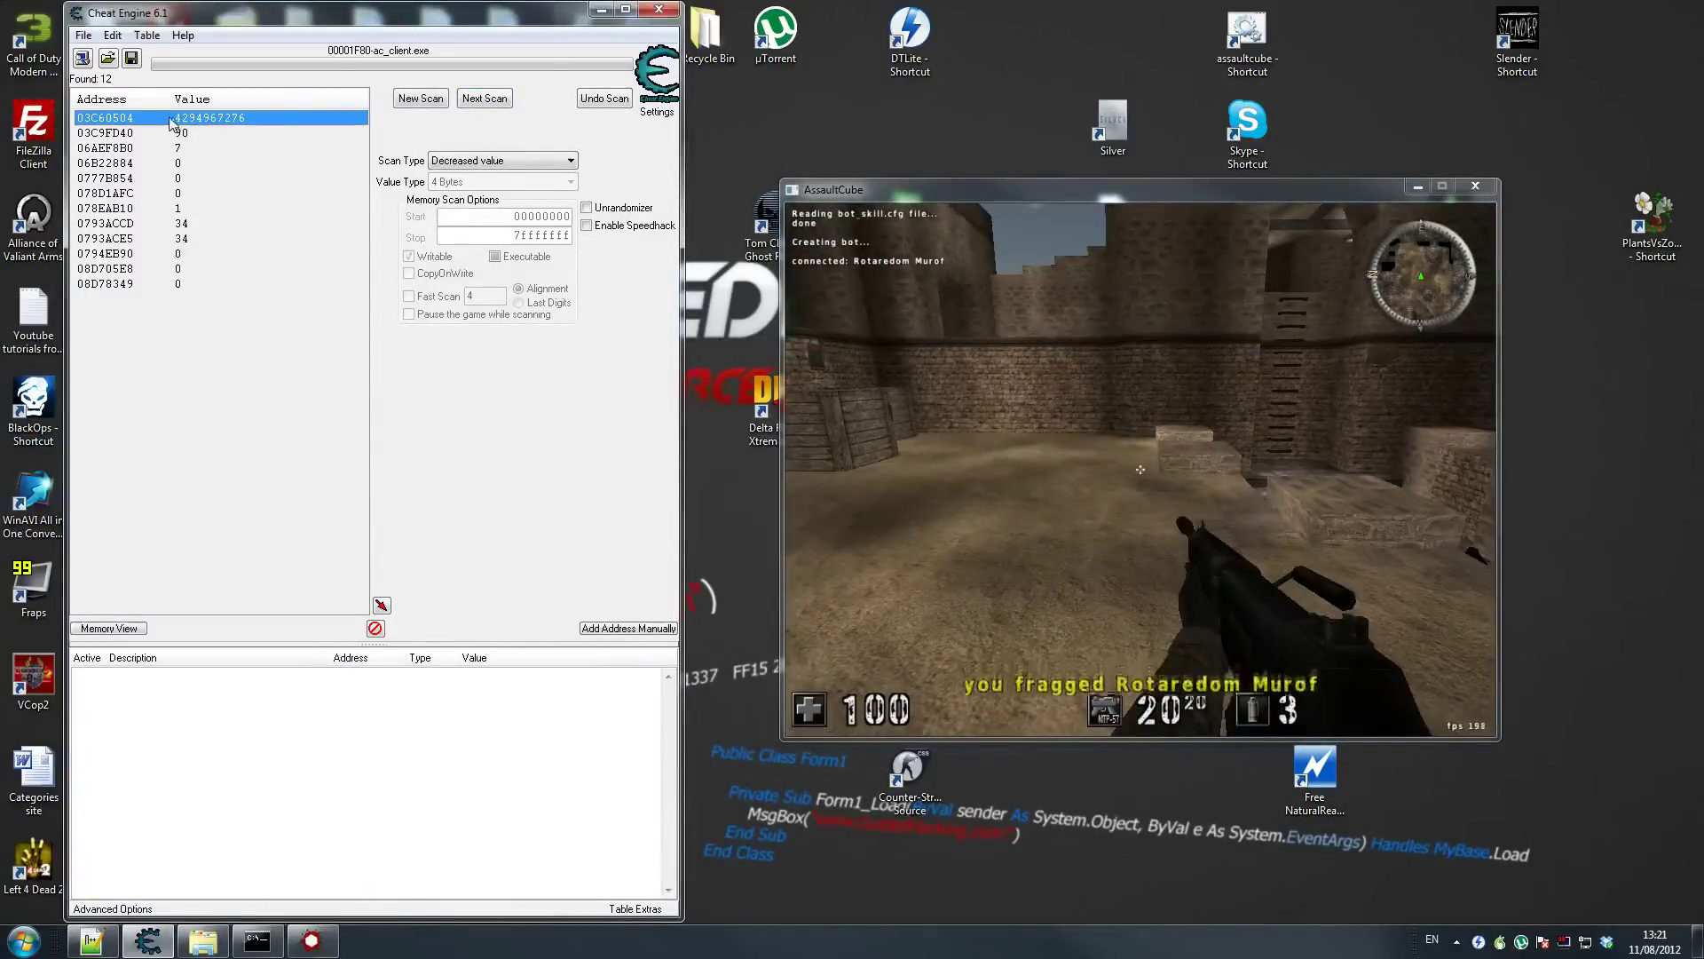
double_click(172, 124)
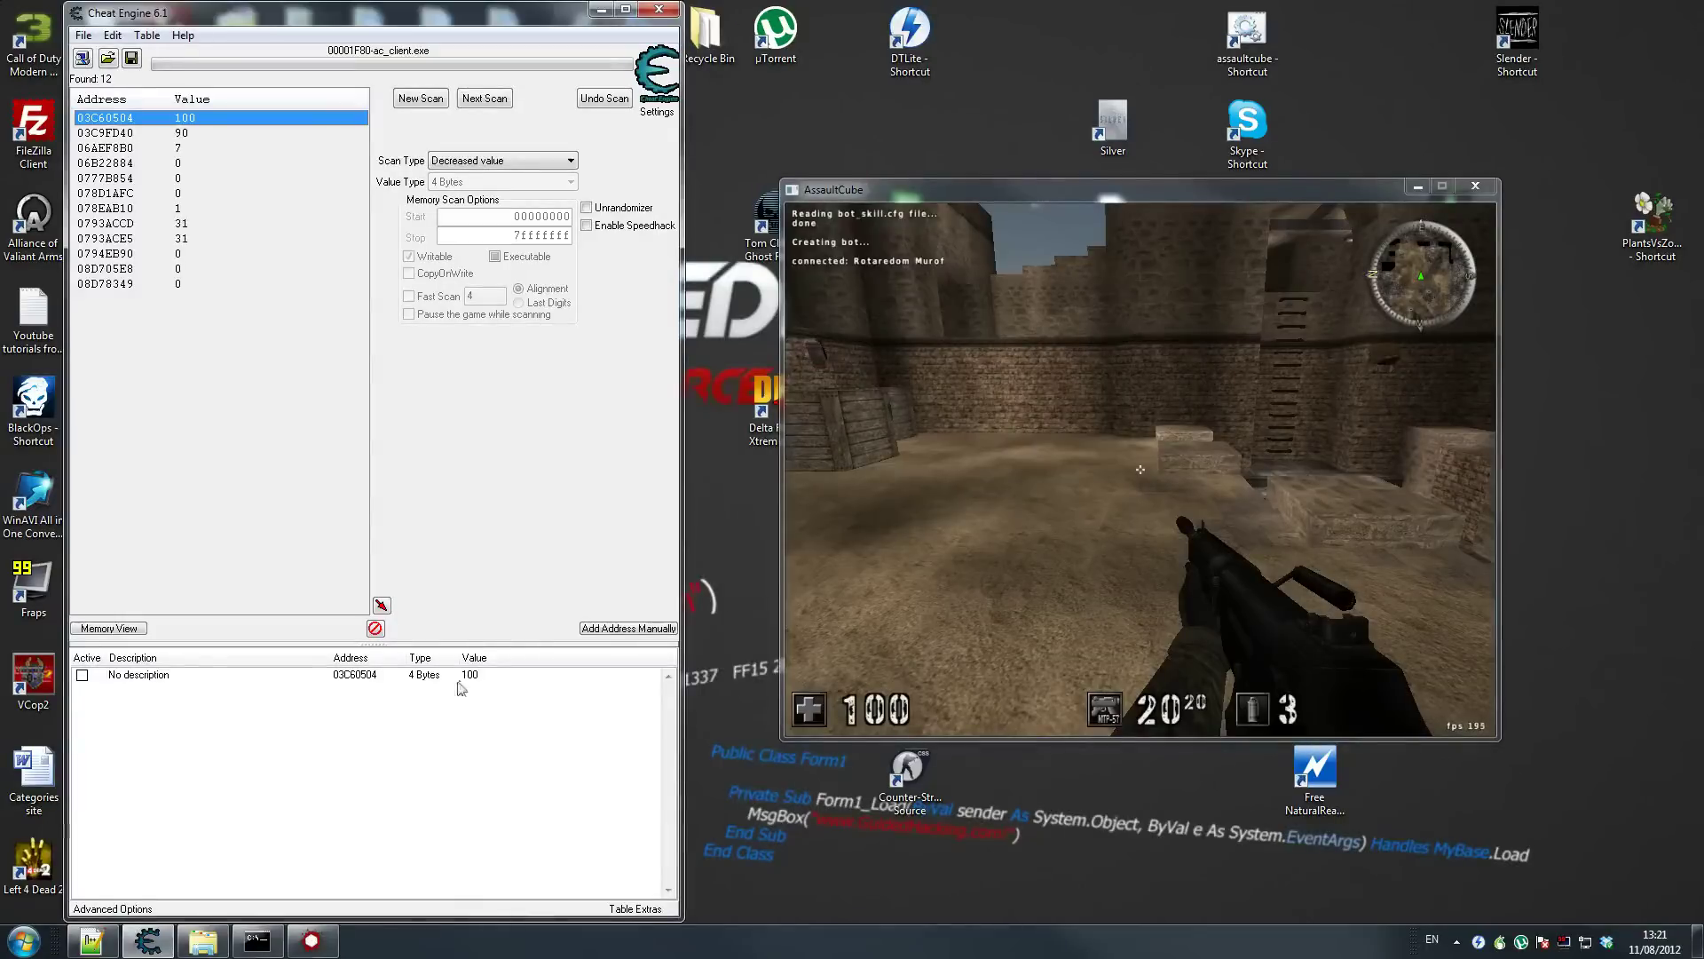
Start a pointer scan for address 03C60504 with maximum offset value 2048 and max level 5
left_click(359, 676)
right_click(359, 683)
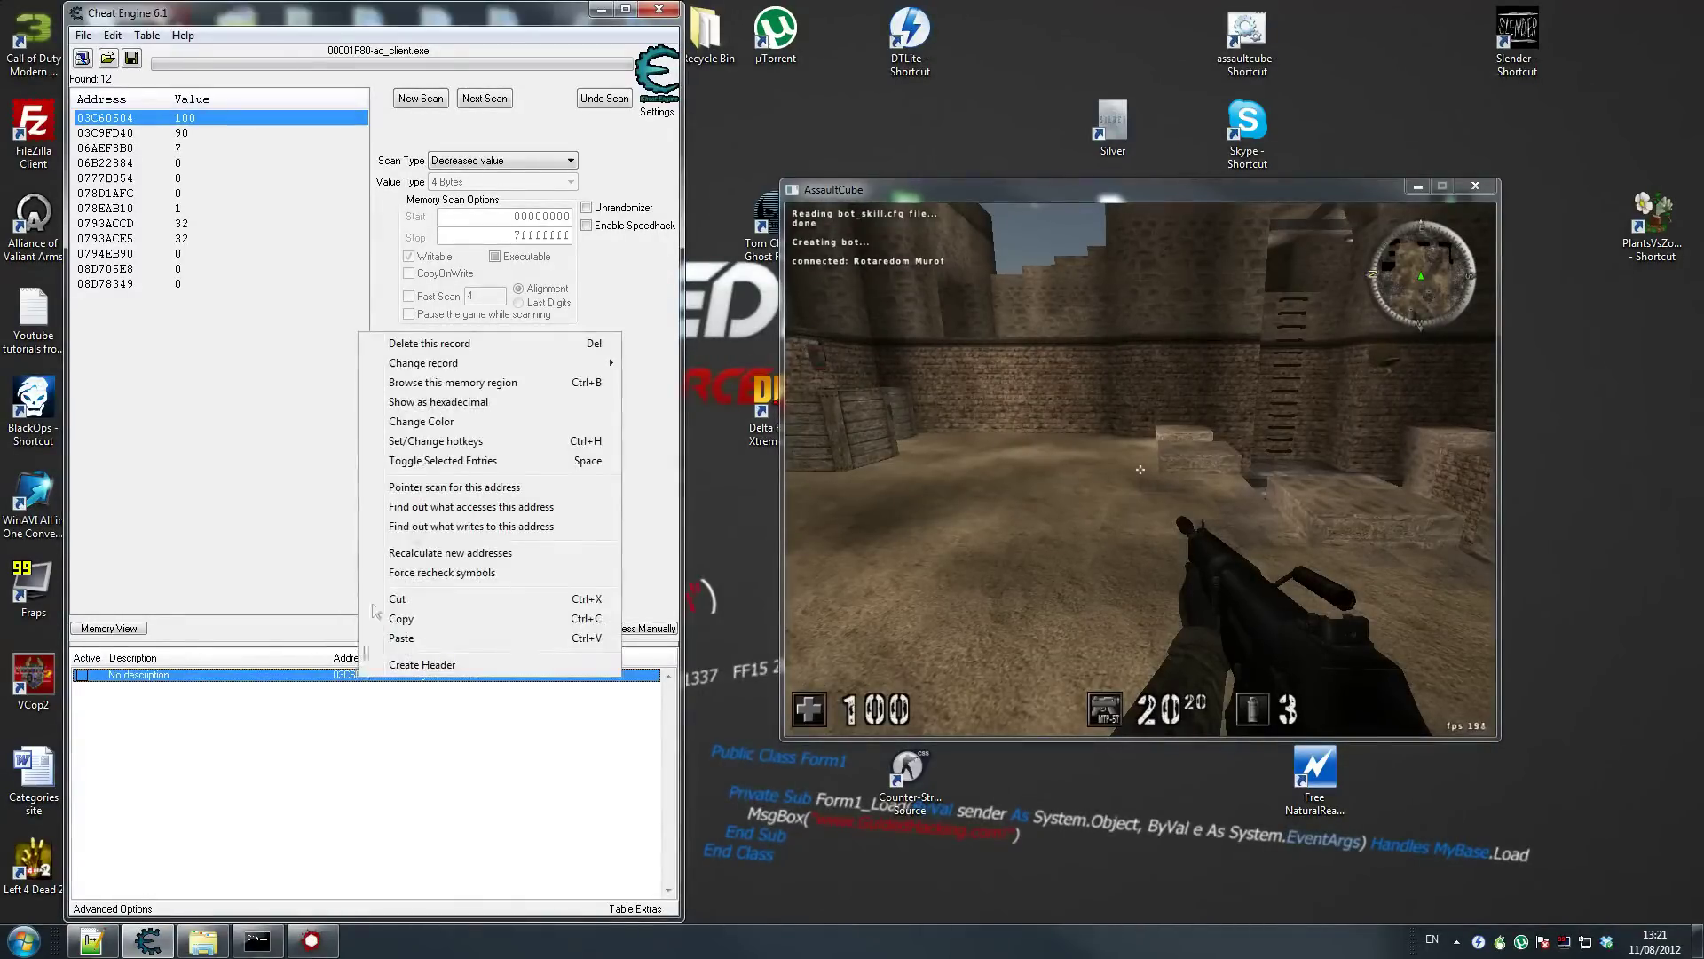
left_click(465, 490)
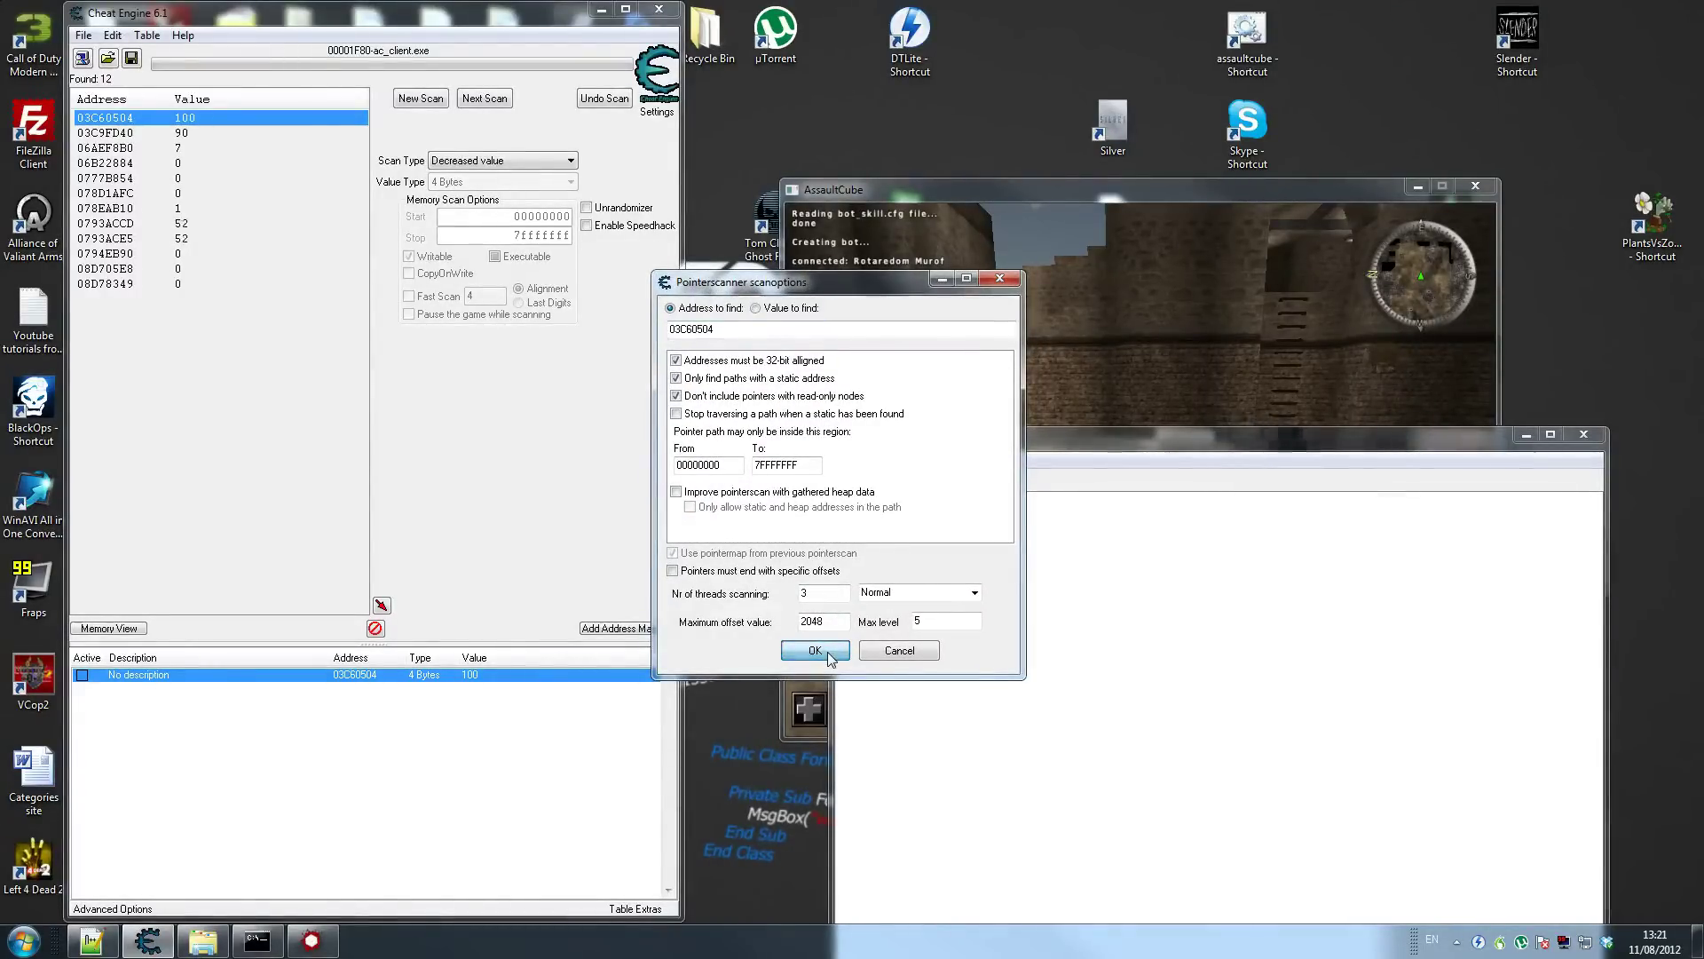
left_click(815, 651)
Delete the existing one.PTR from the Pointer scan folder and save the new scan results as one
left_click(1076, 404)
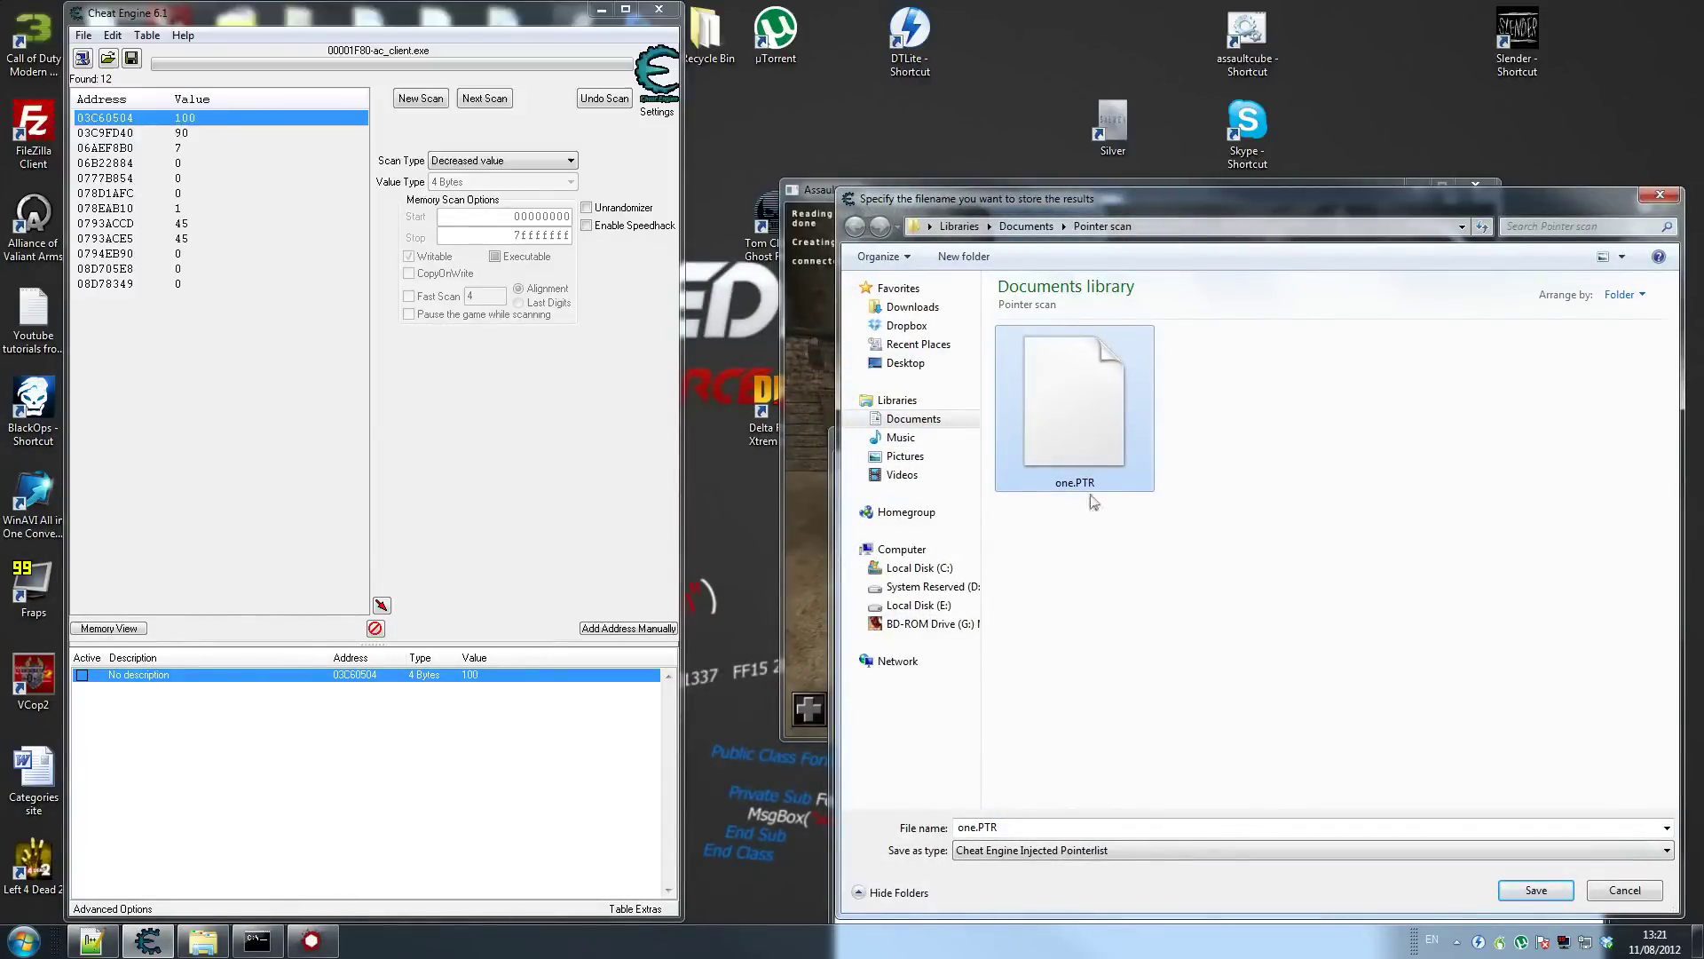
left_click_drag(1124, 199, 1021, 176)
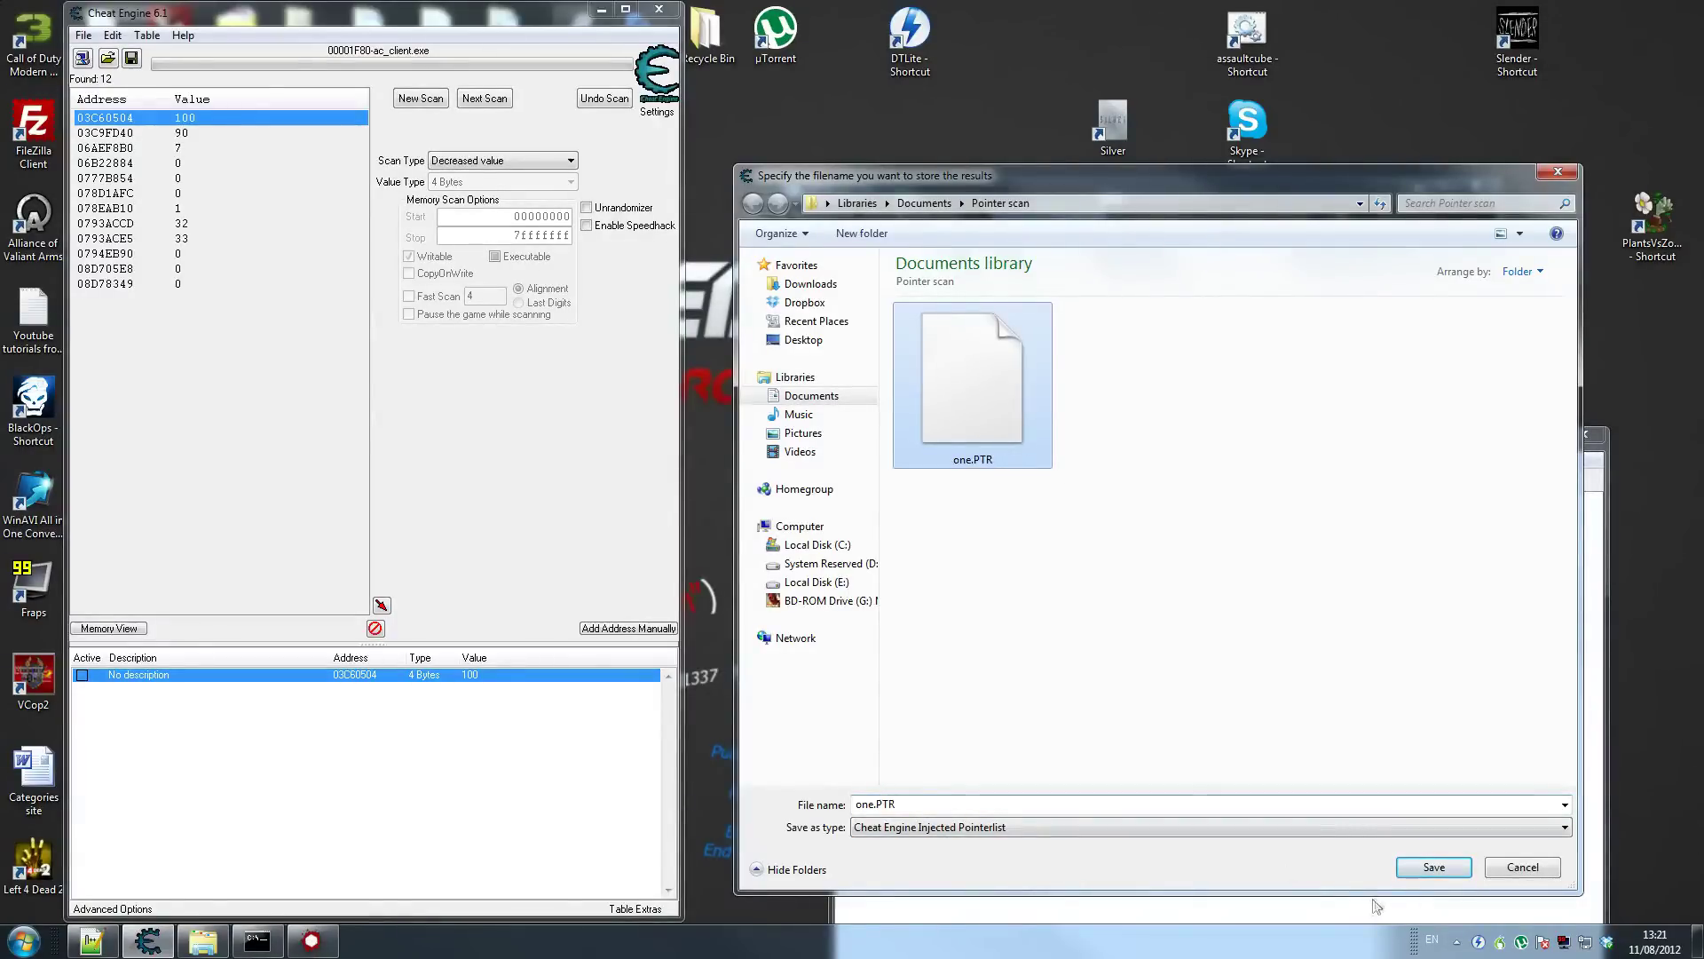
key("Delete")
key("Return")
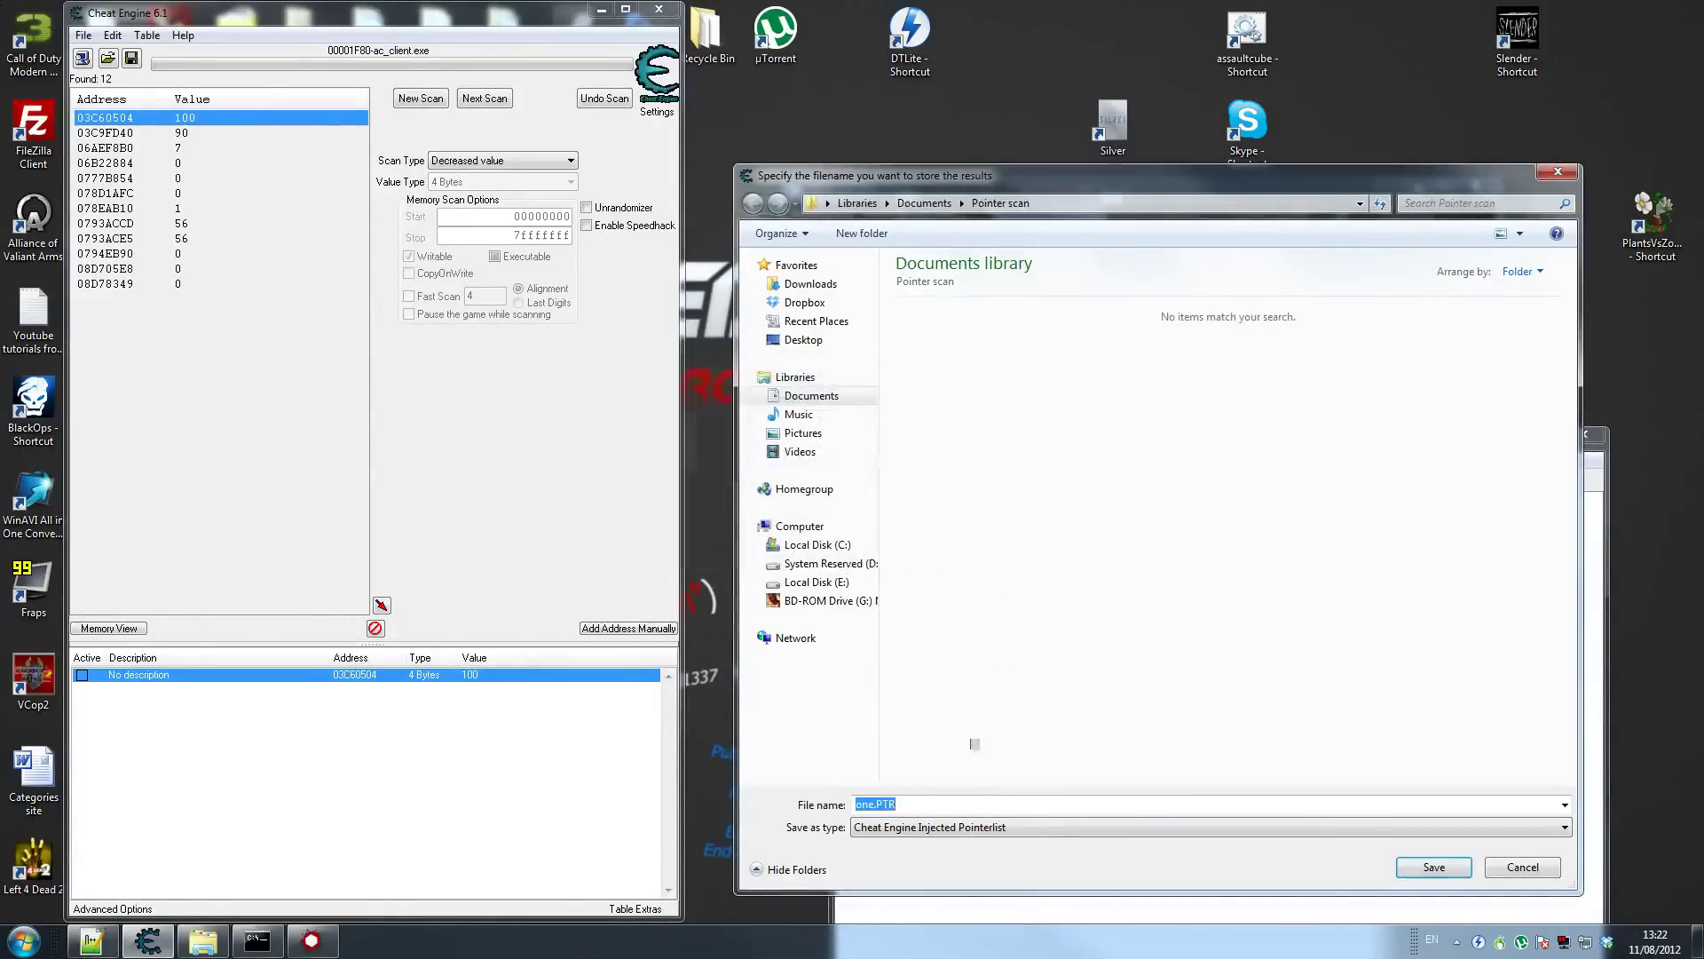
type("one")
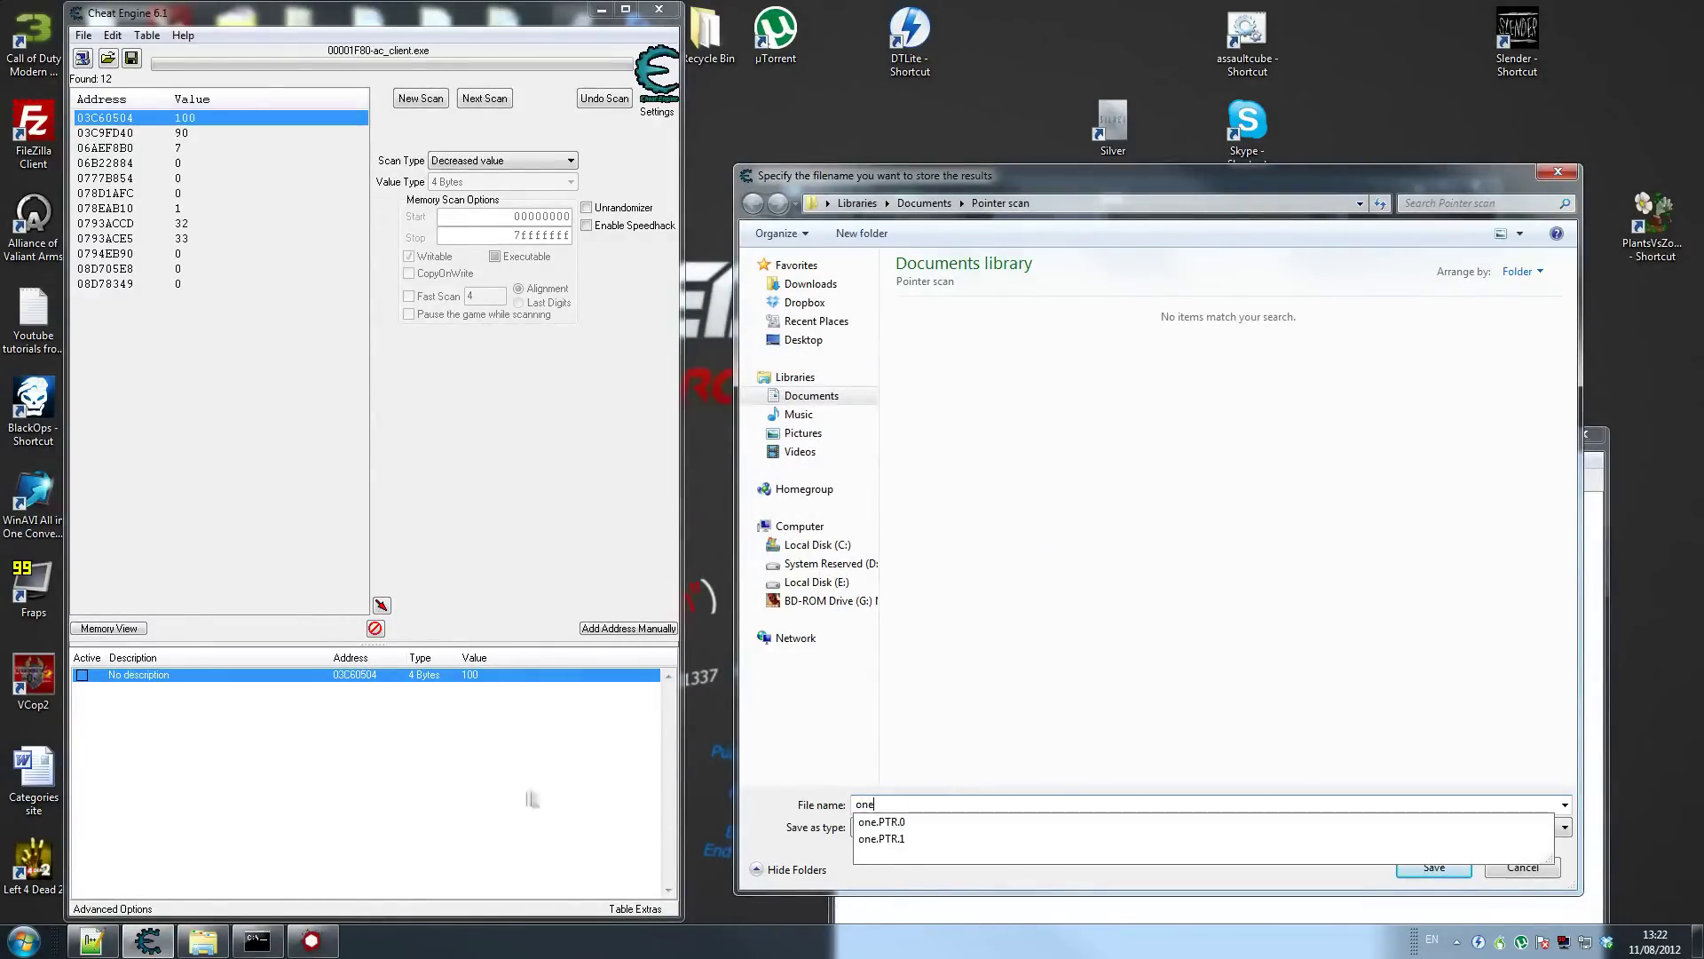
left_click(1345, 626)
left_click(1435, 867)
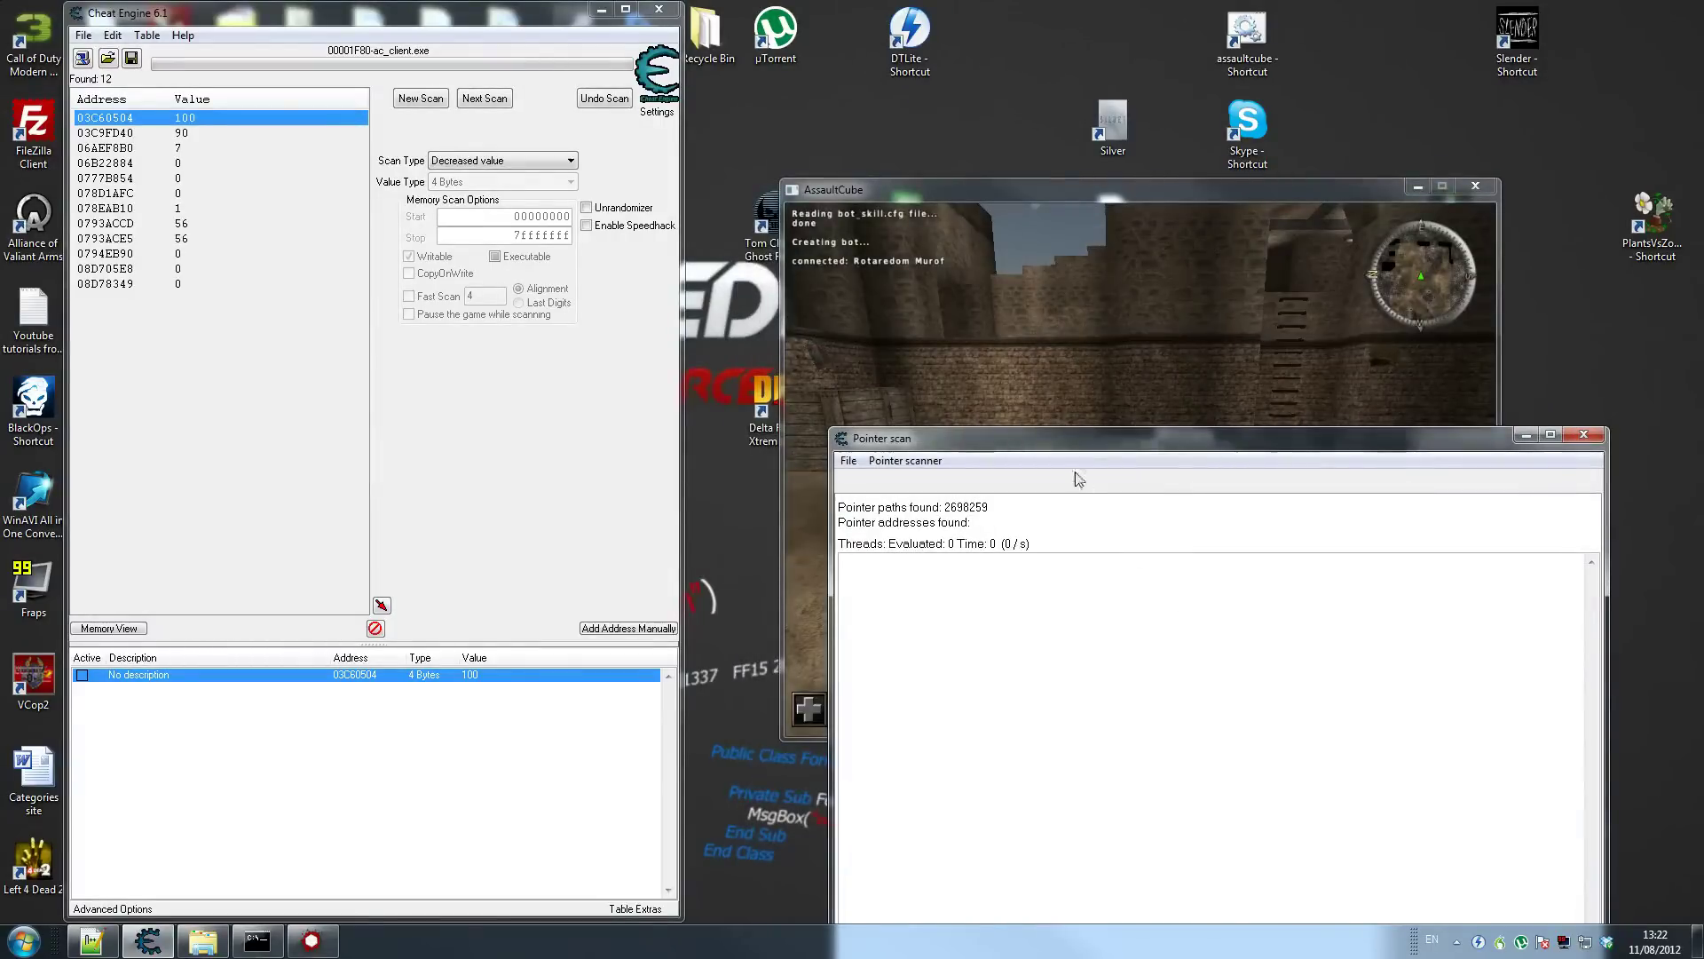
Reposition the pointer scan results window to uncover the AssaultCube area and the desktop shortcuts
left_click_drag(1079, 431, 435, 202)
left_click_drag(586, 199, 1132, 186)
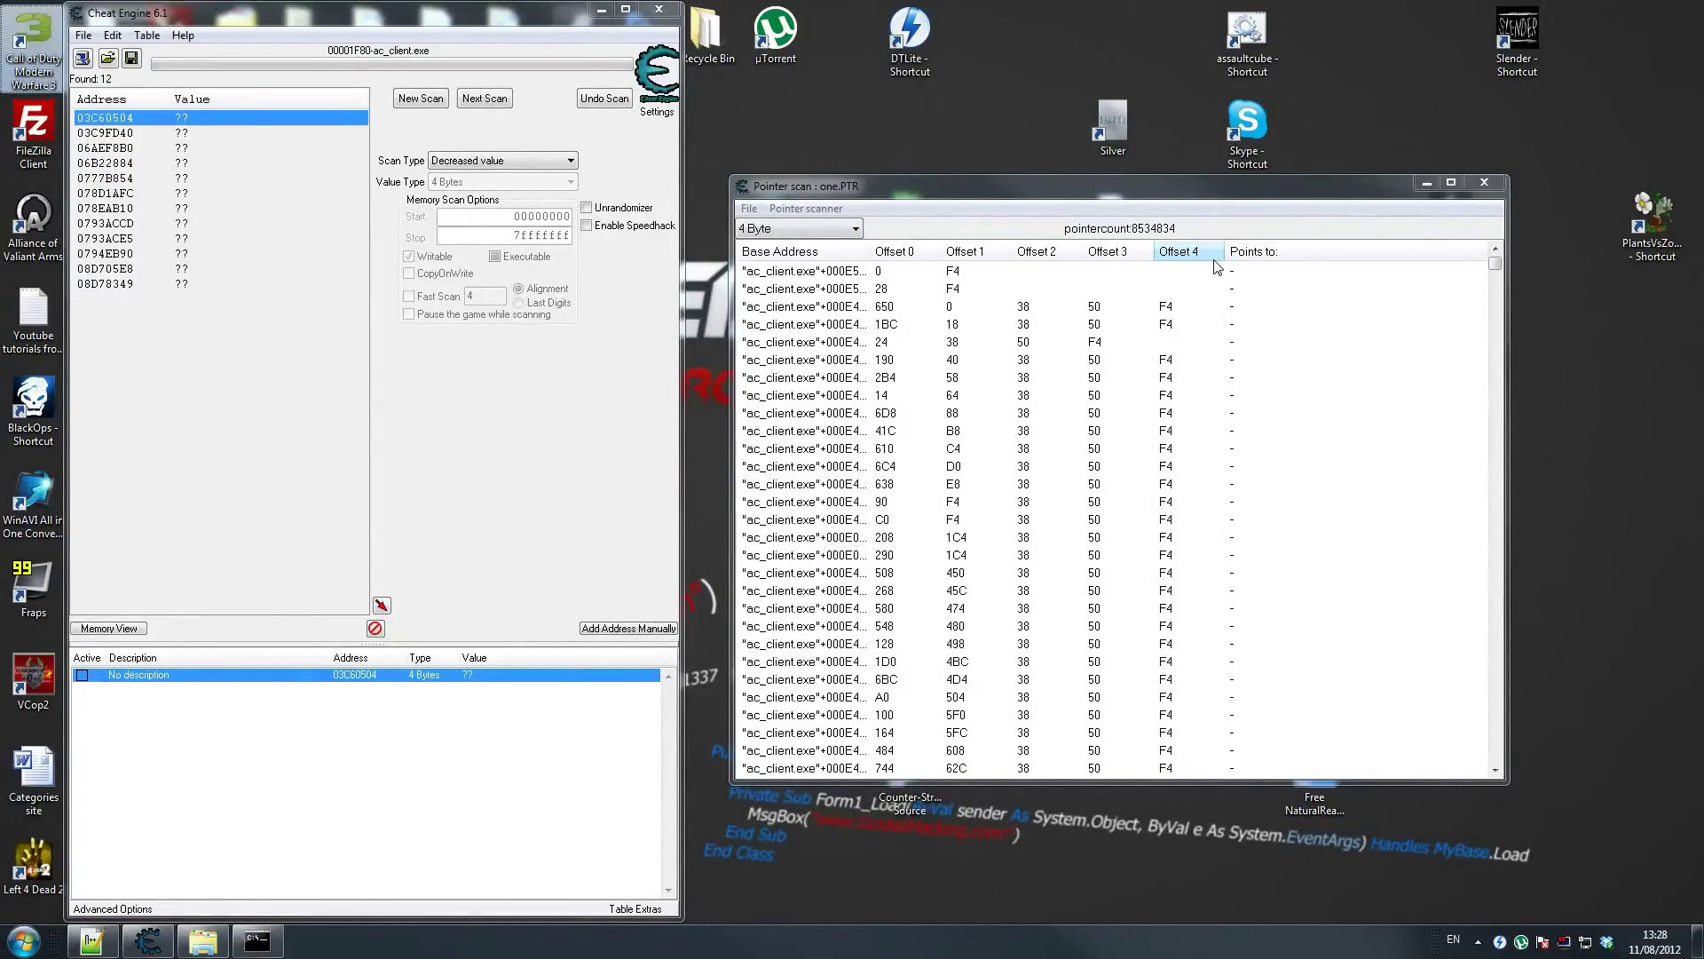
left_click(1207, 191)
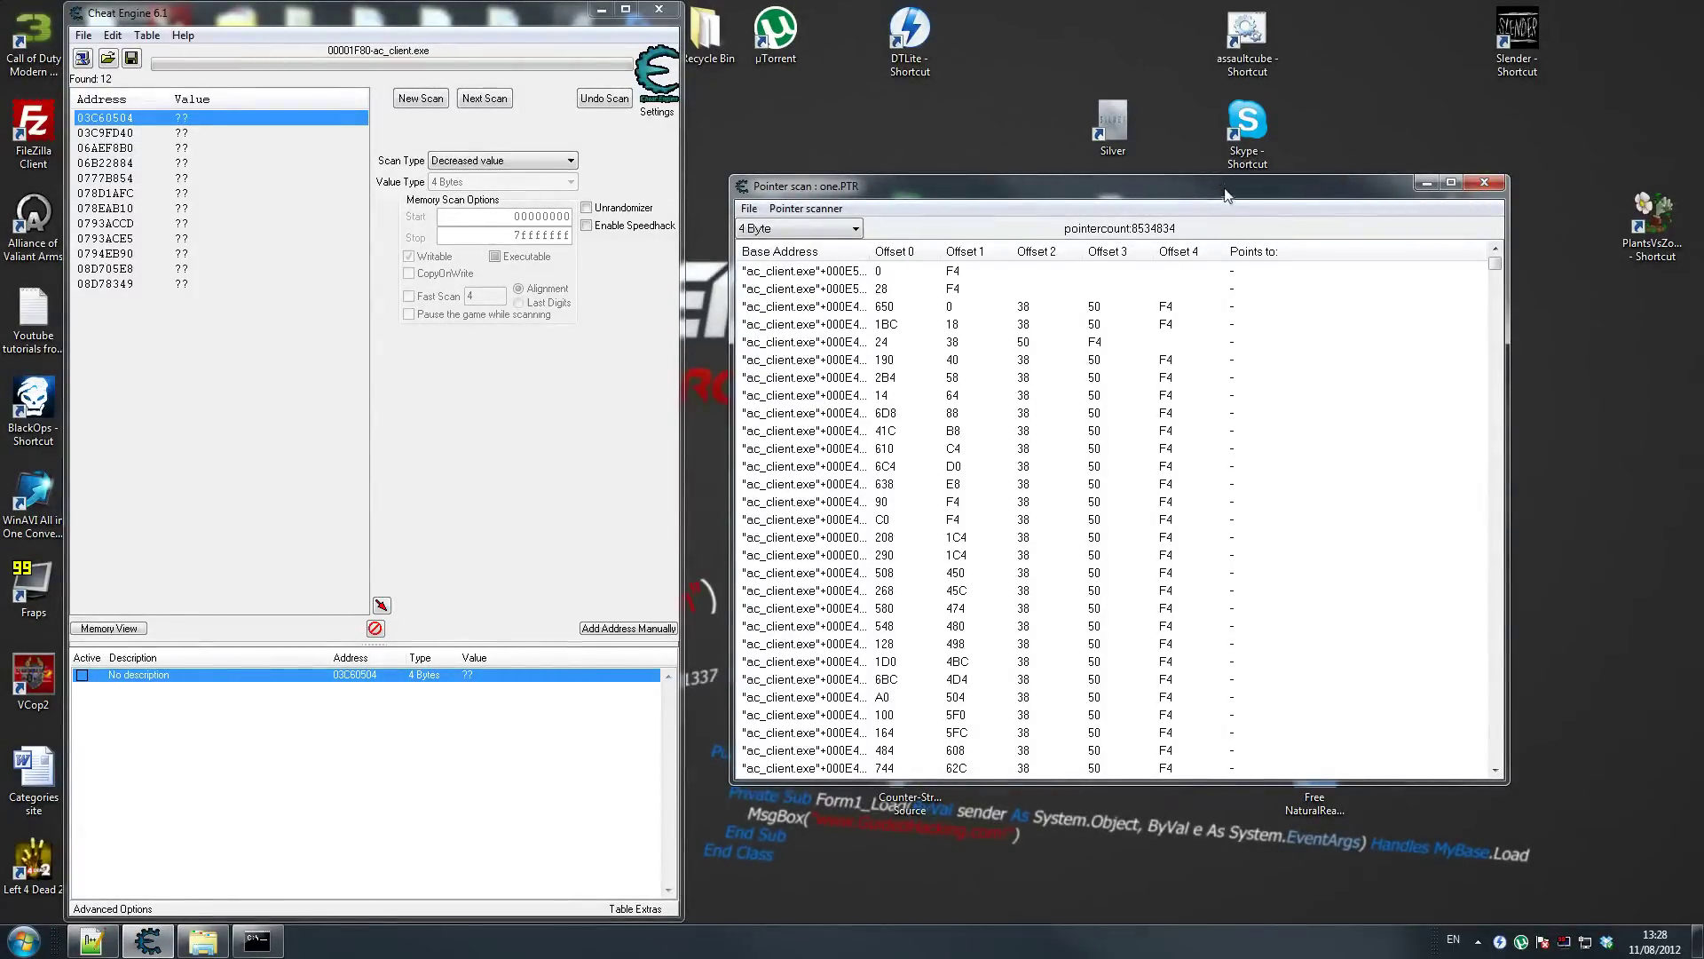
left_click_drag(1225, 195, 1256, 371)
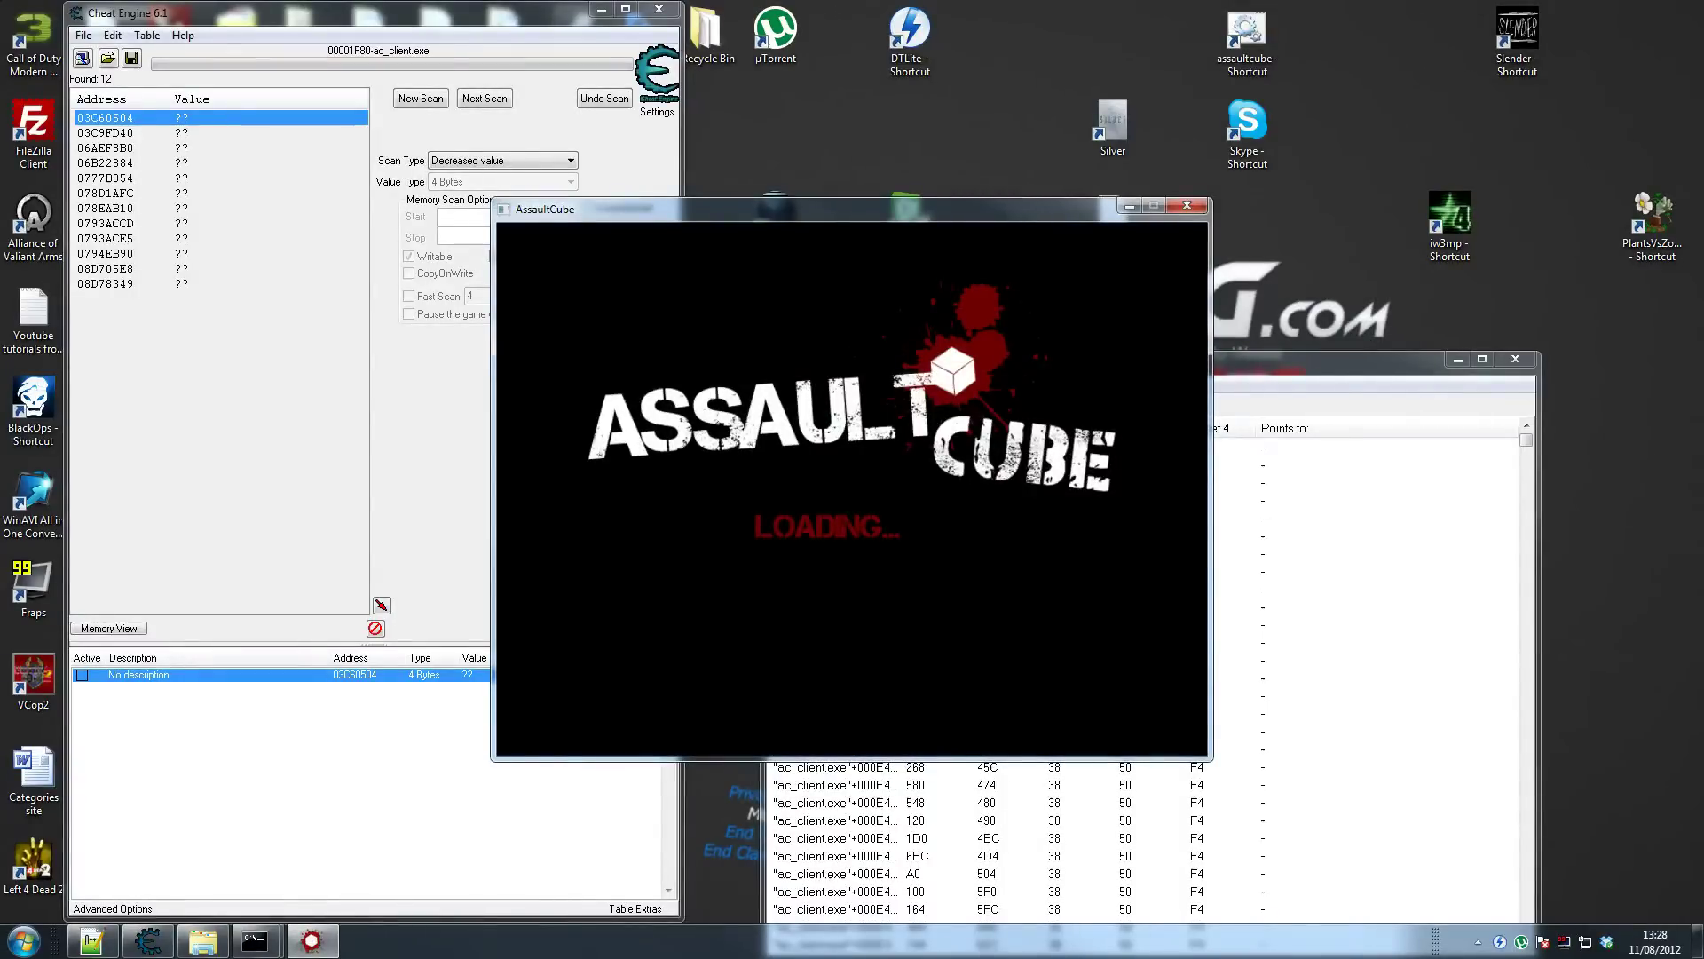
Move the restarted AssaultCube window clear of Cheat Engine's main window
key("super")
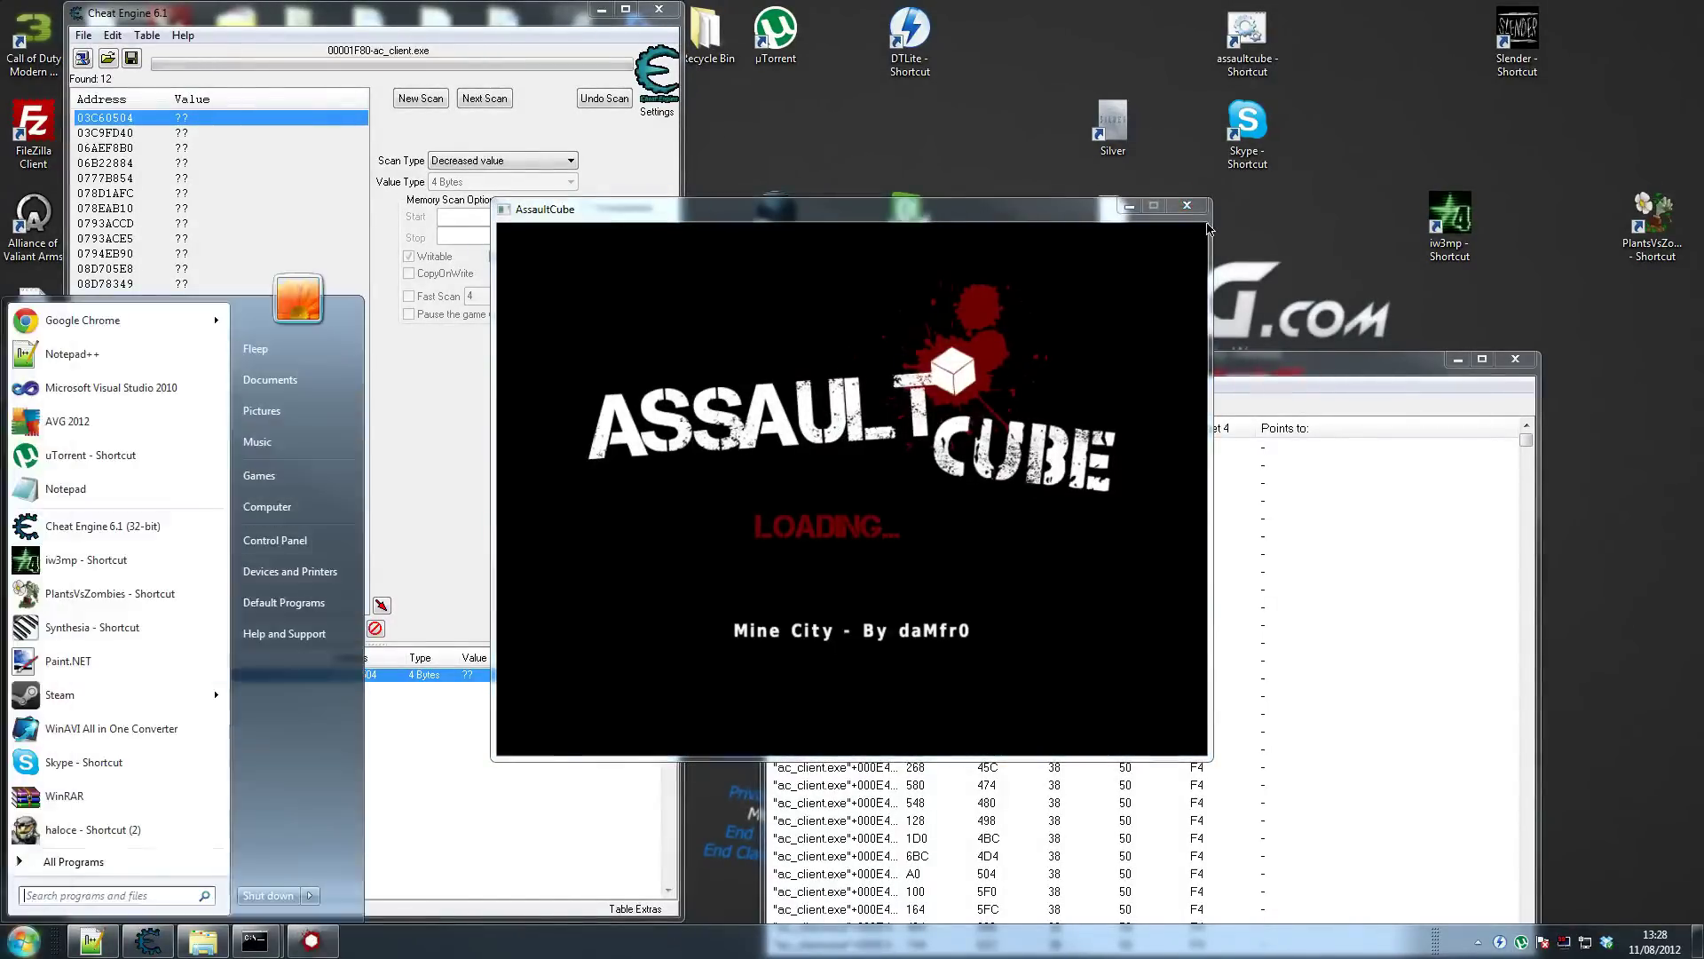
left_click_drag(1081, 209, 1373, 45)
key("super")
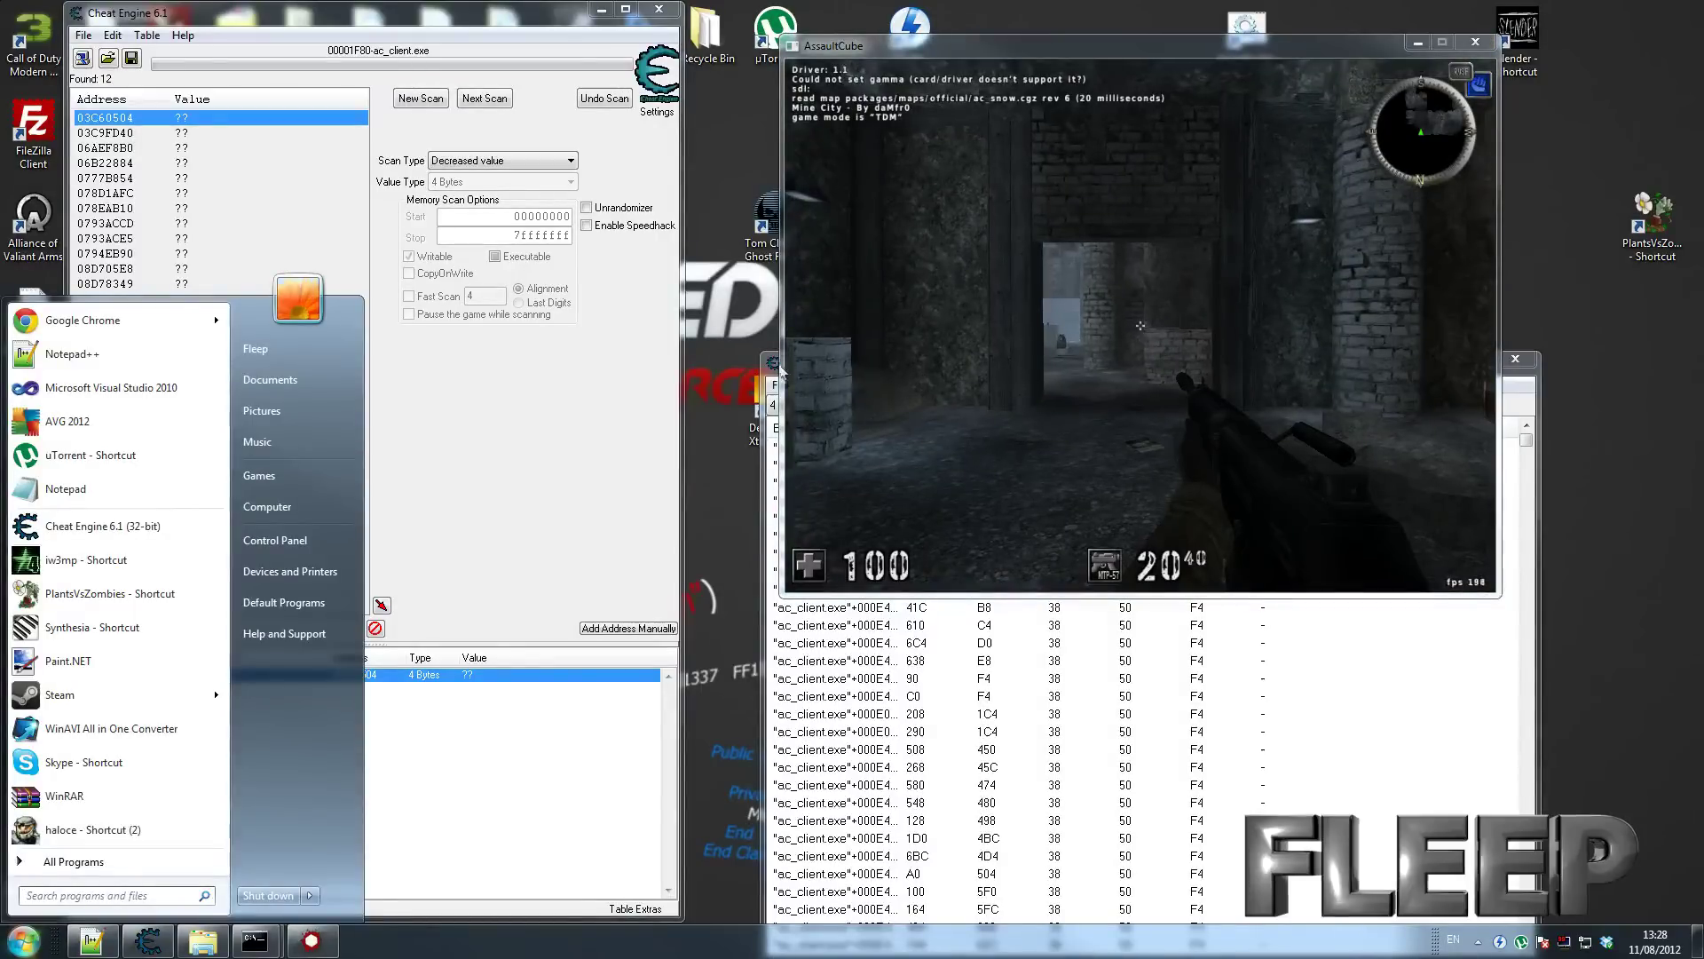
Bring the one.PTR results window forward, check its pointer scanner commands and place it below the game view
left_click(776, 364)
left_click(773, 363)
left_click(929, 394)
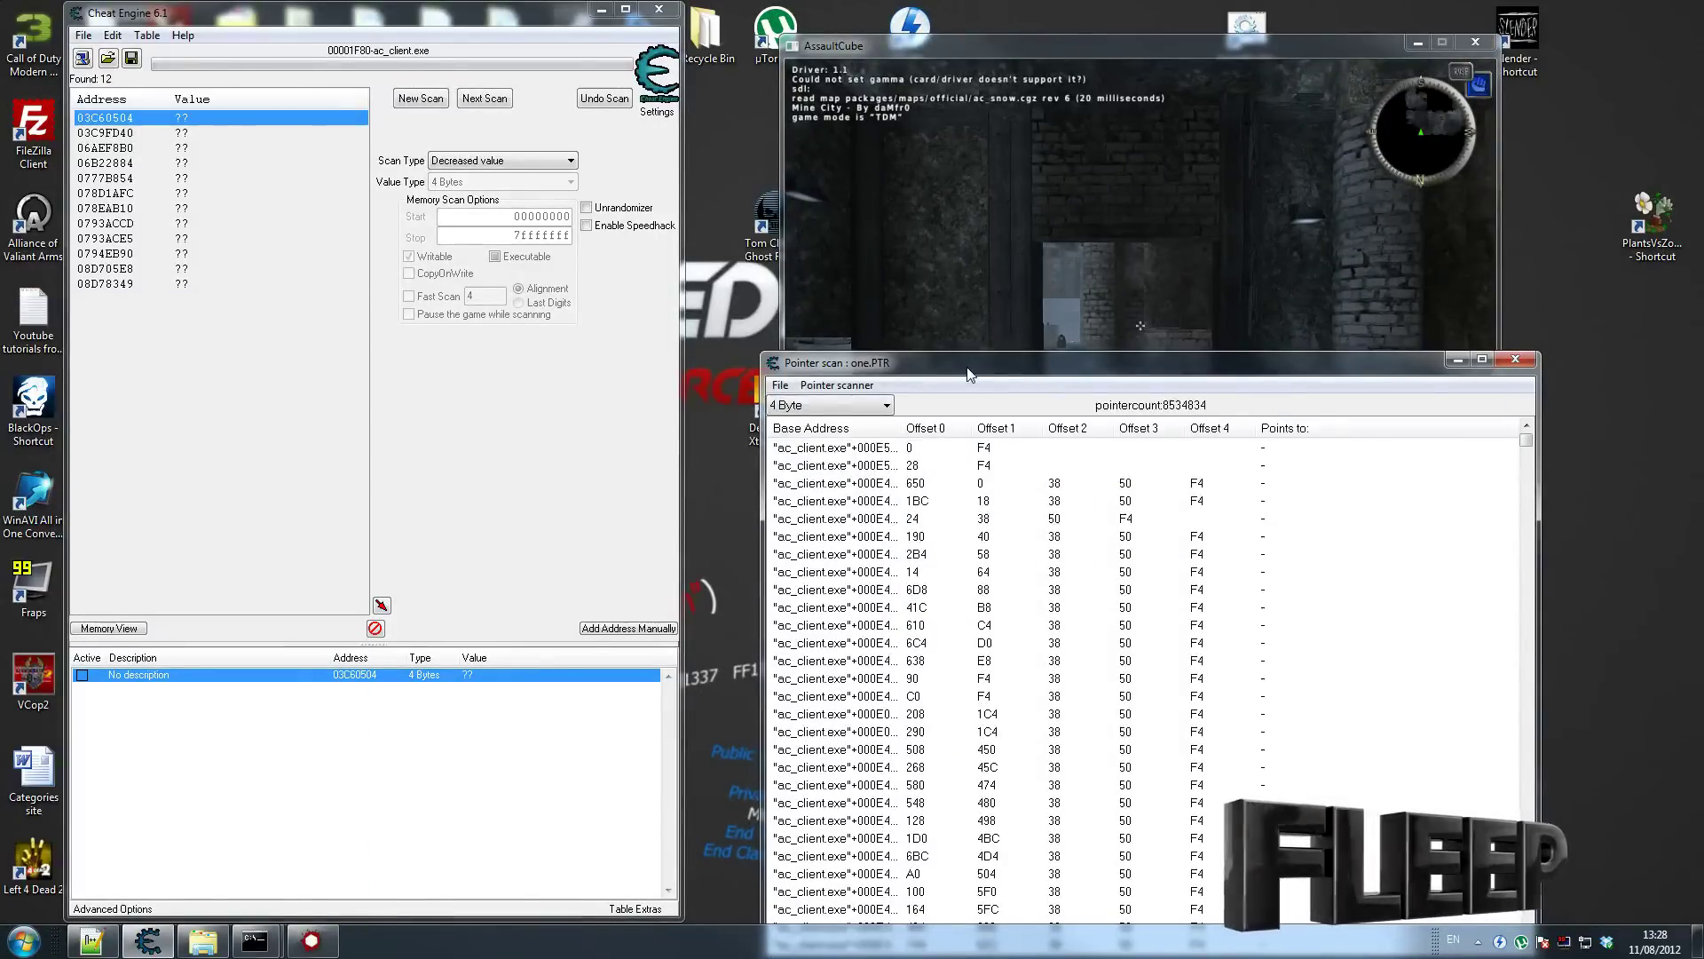
mouse_move(928, 373)
left_mouse_down()
mouse_move(933, 359)
mouse_move(972, 493)
mouse_move(951, 391)
left_mouse_up()
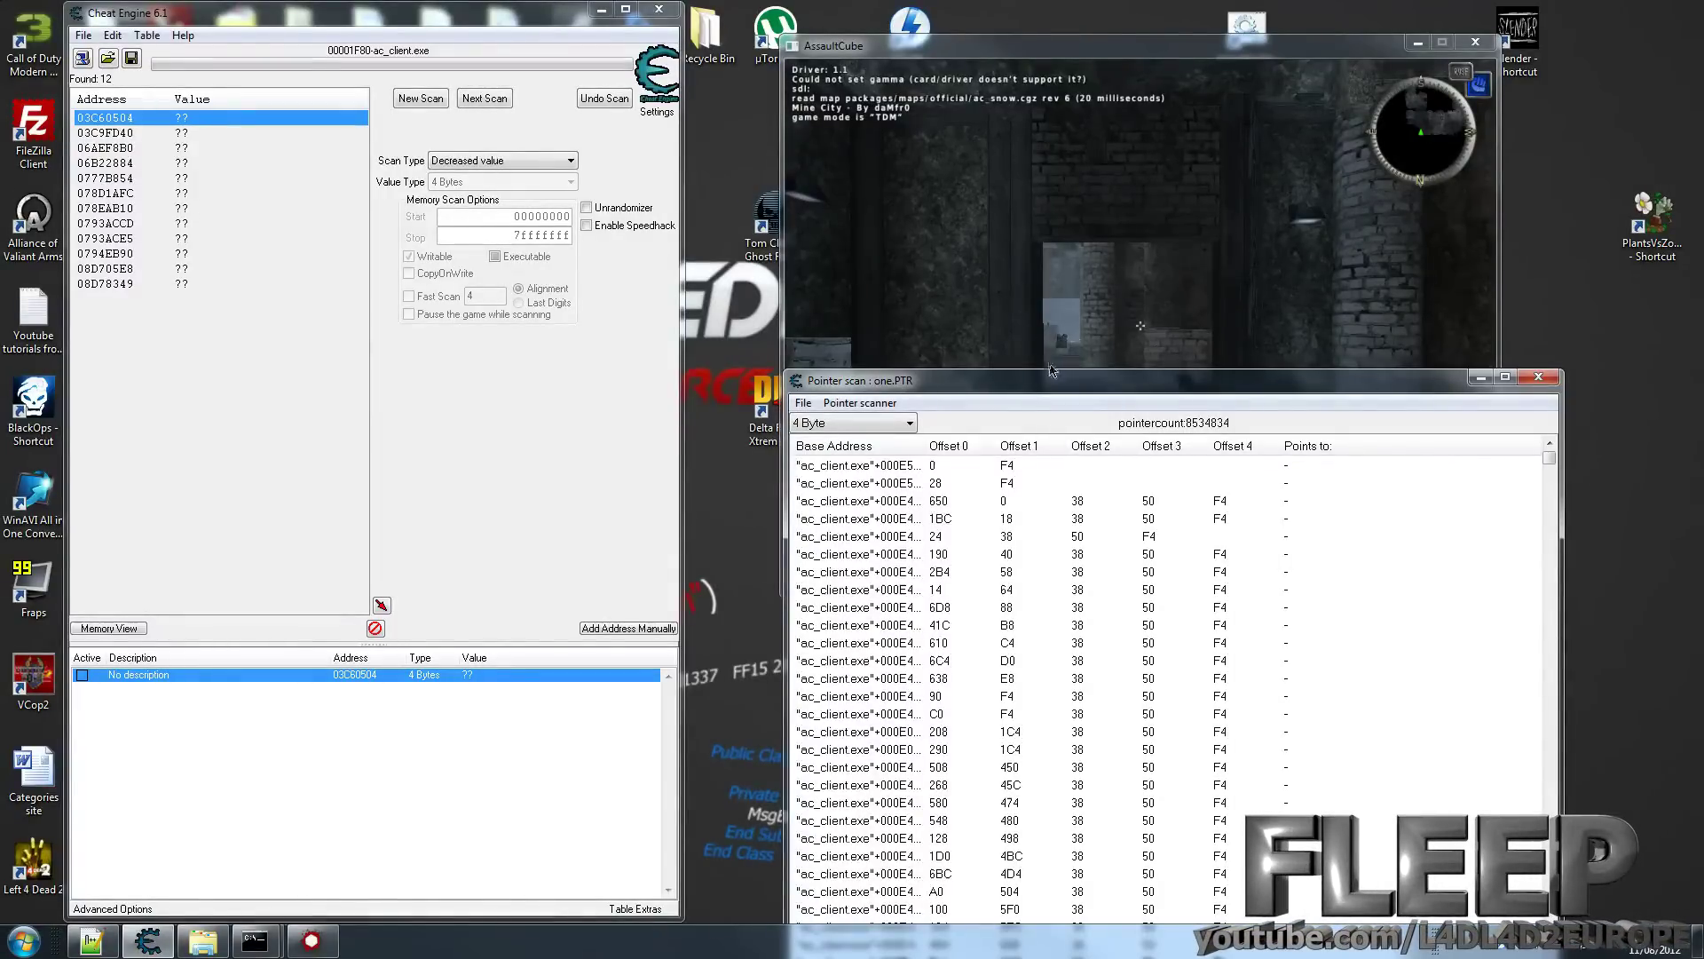
left_click_drag(1044, 390, 1041, 311)
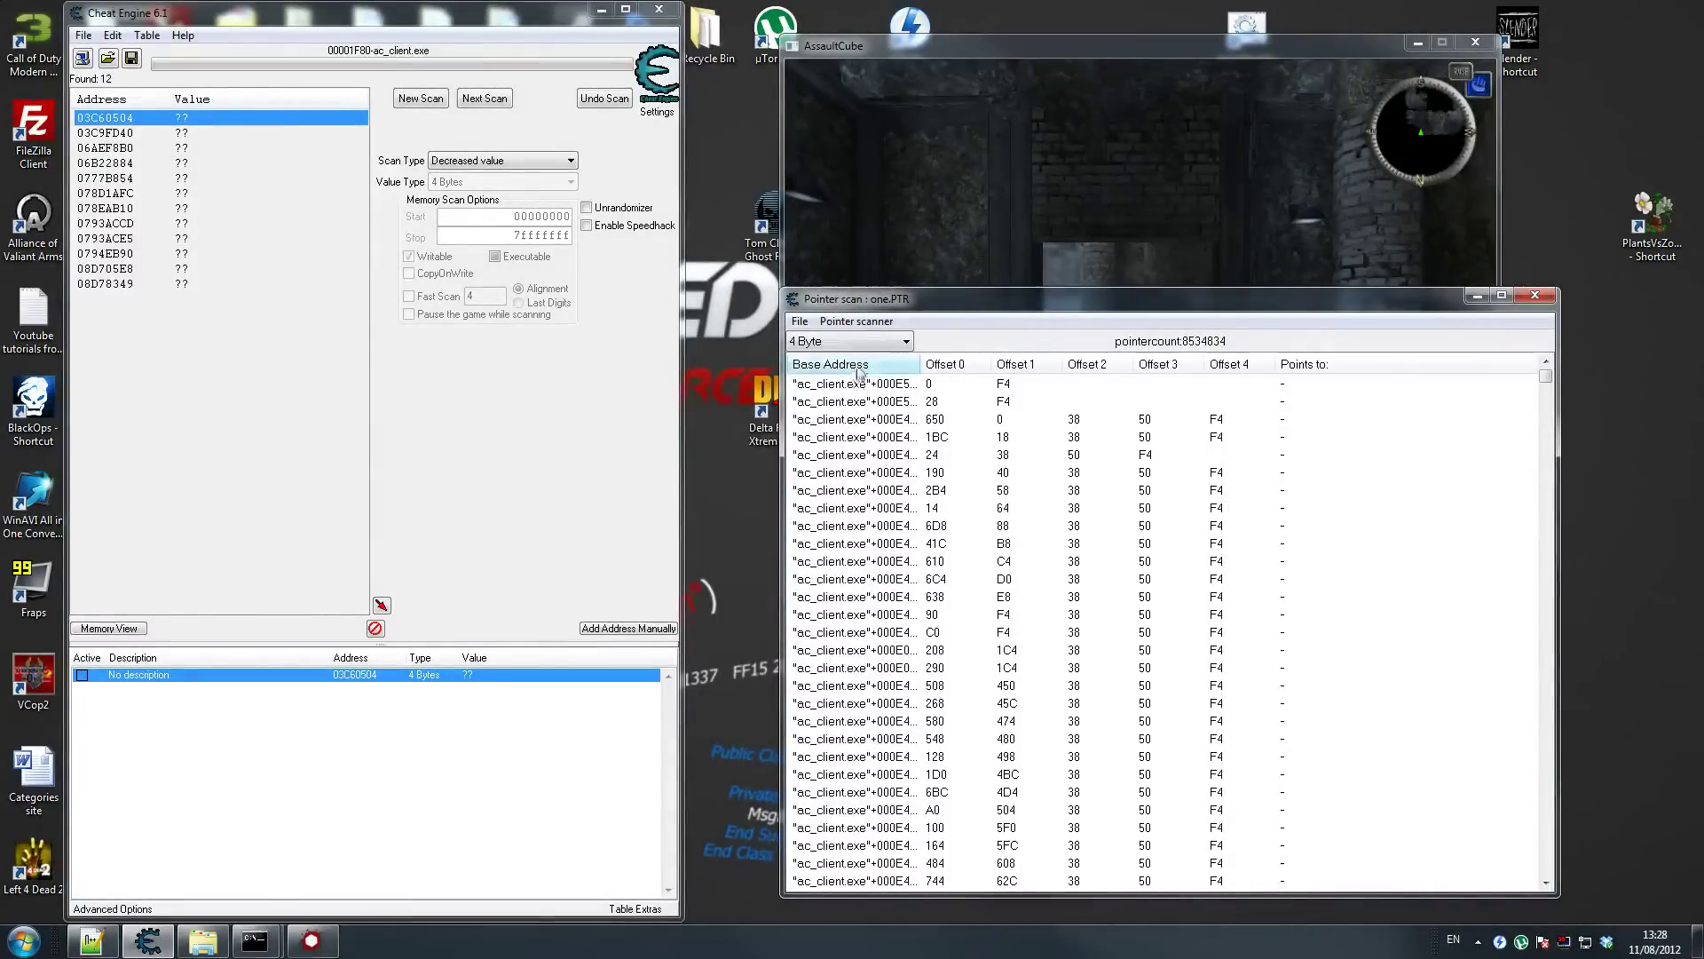
left_click(872, 323)
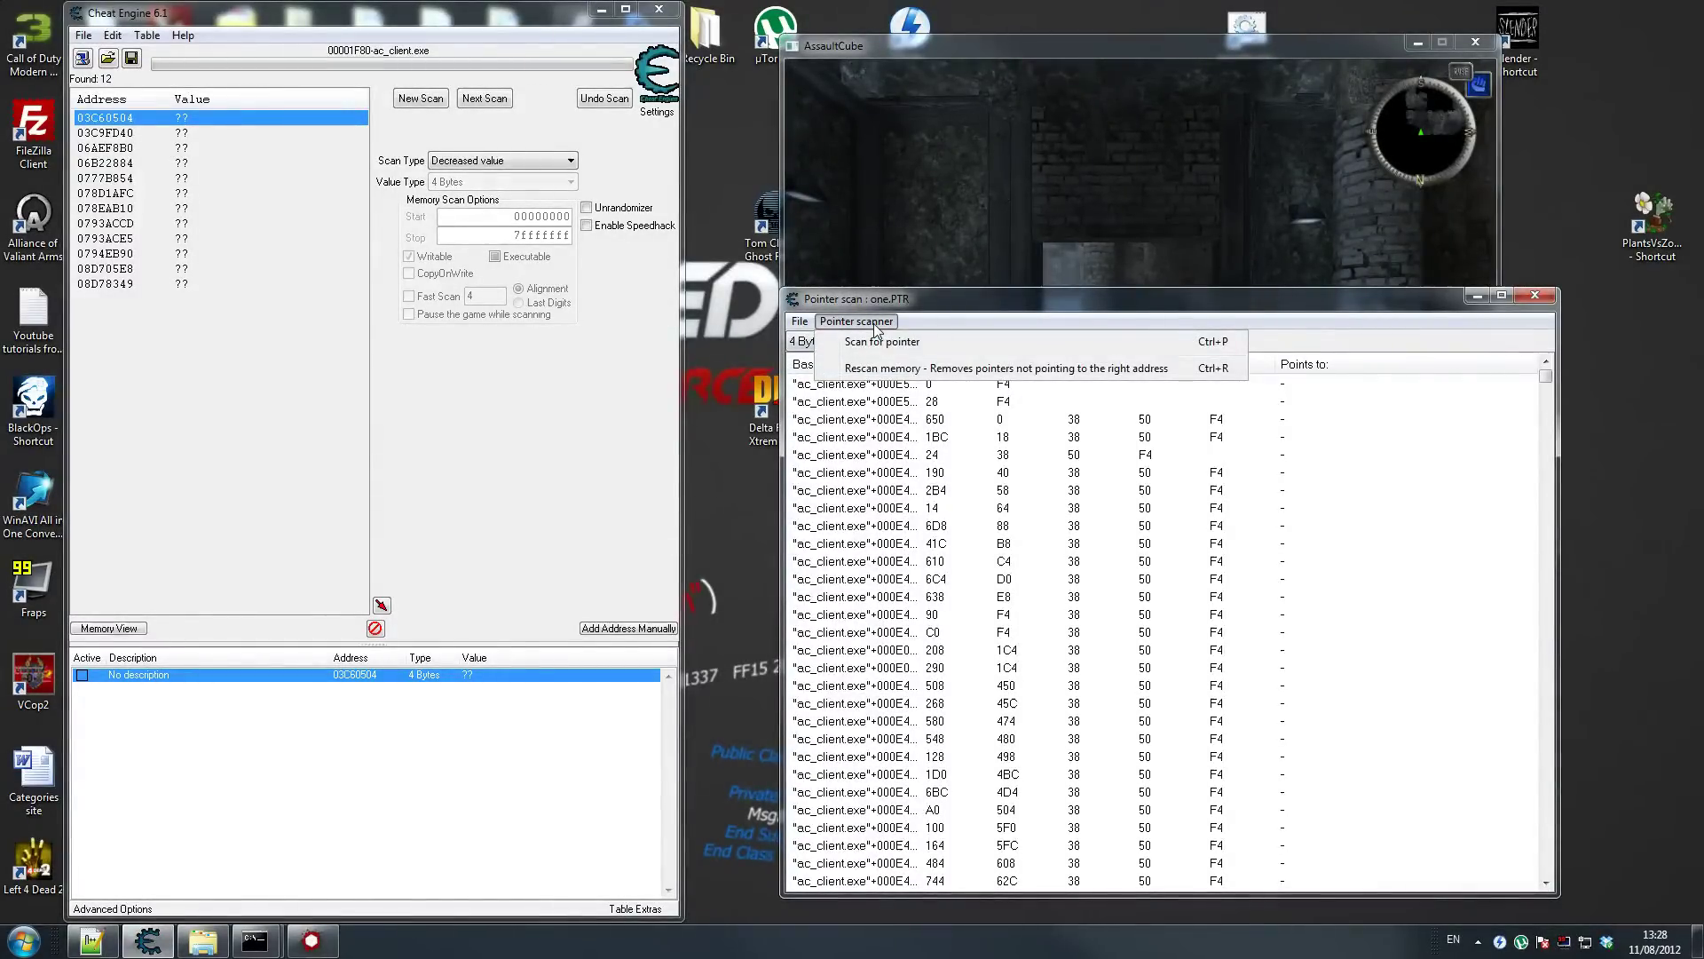
left_click(876, 326)
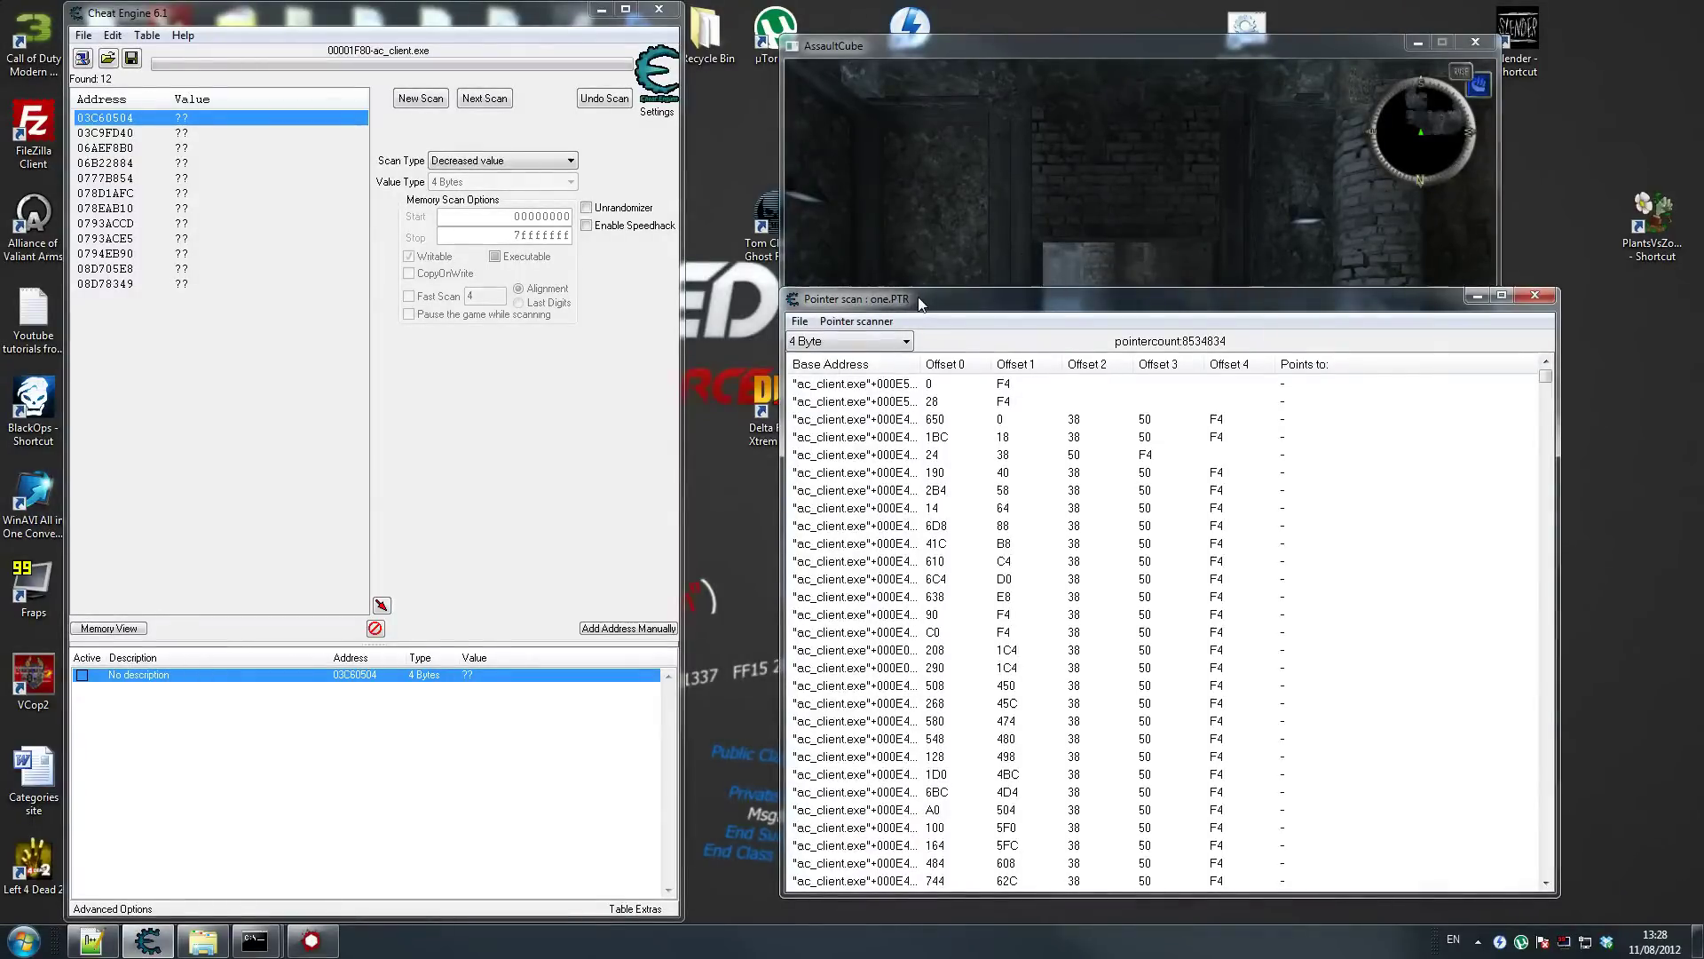
left_click_drag(919, 302, 921, 596)
Set up a singleplayer bot match in AssaultCube up to the bot map selection
left_click(927, 523)
key("Escape")
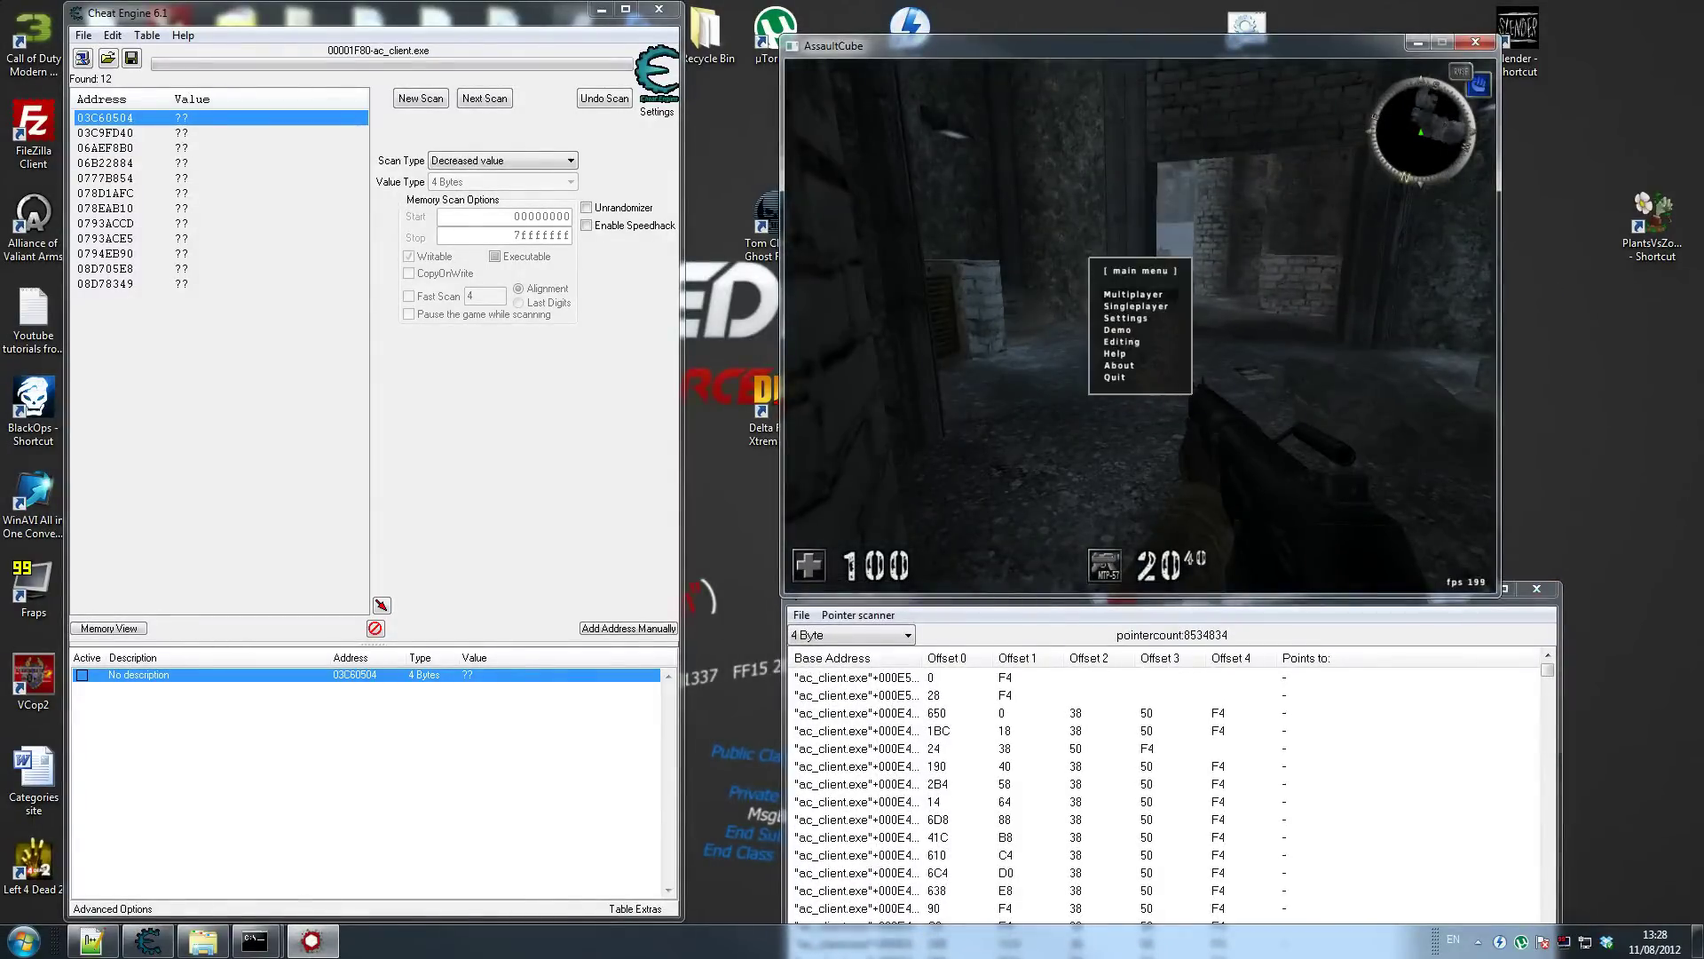
key("Return")
key("Return")
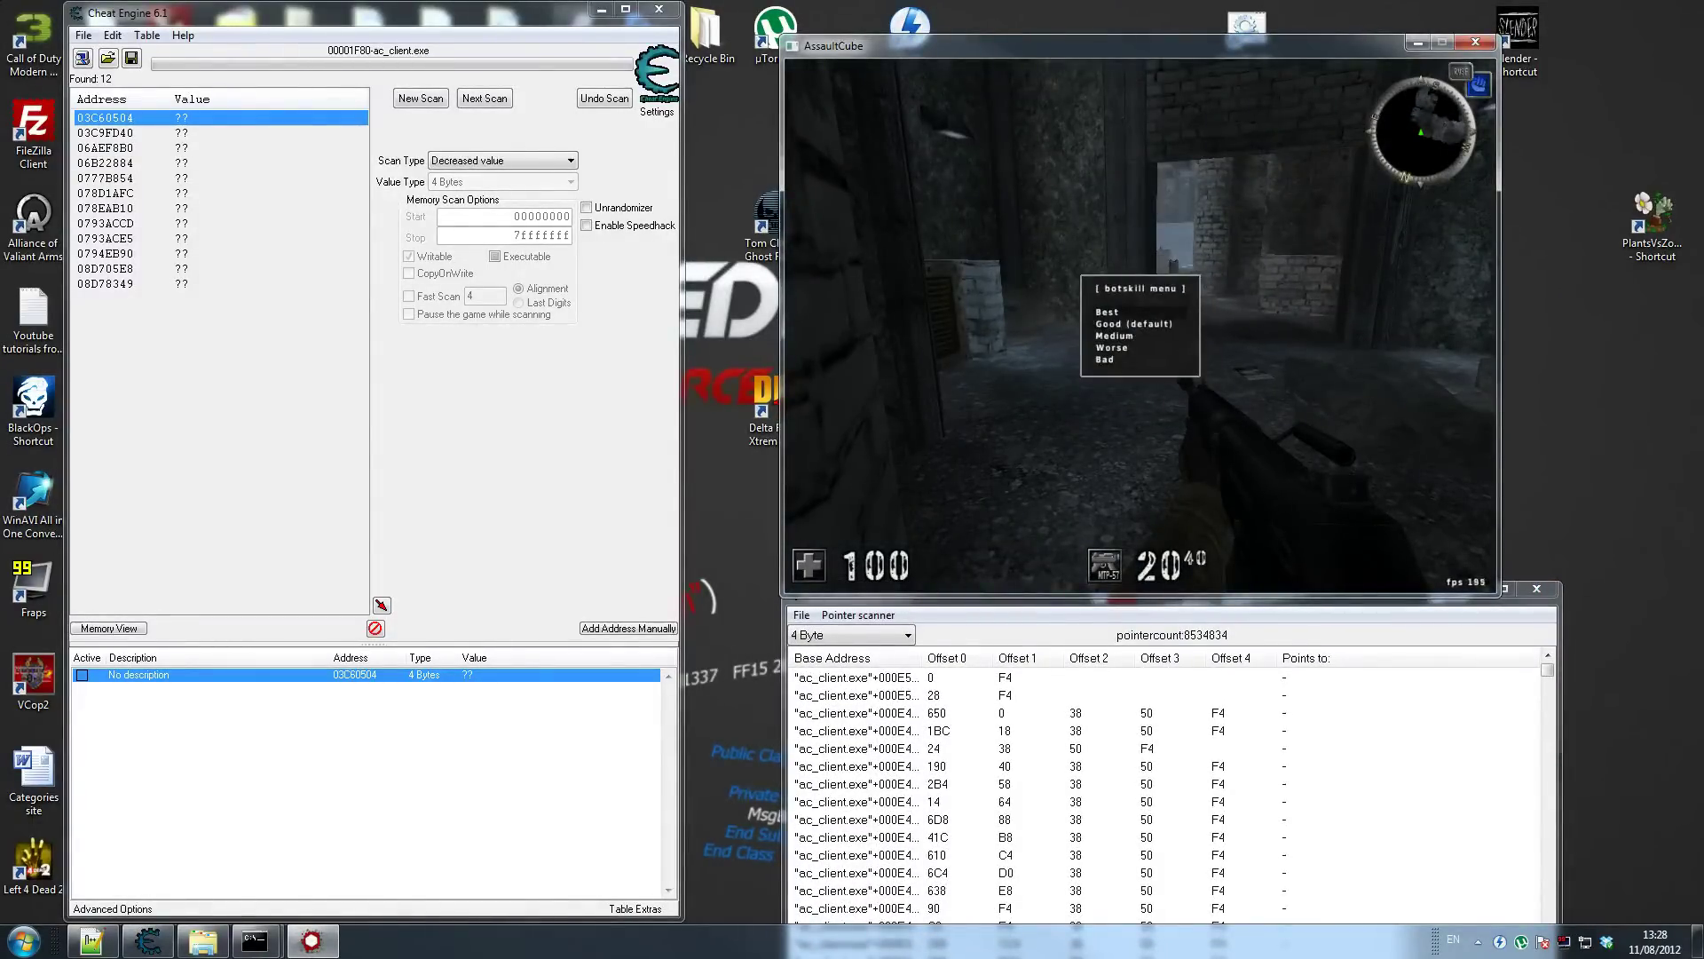
key("Up")
key("Return")
key("Return")
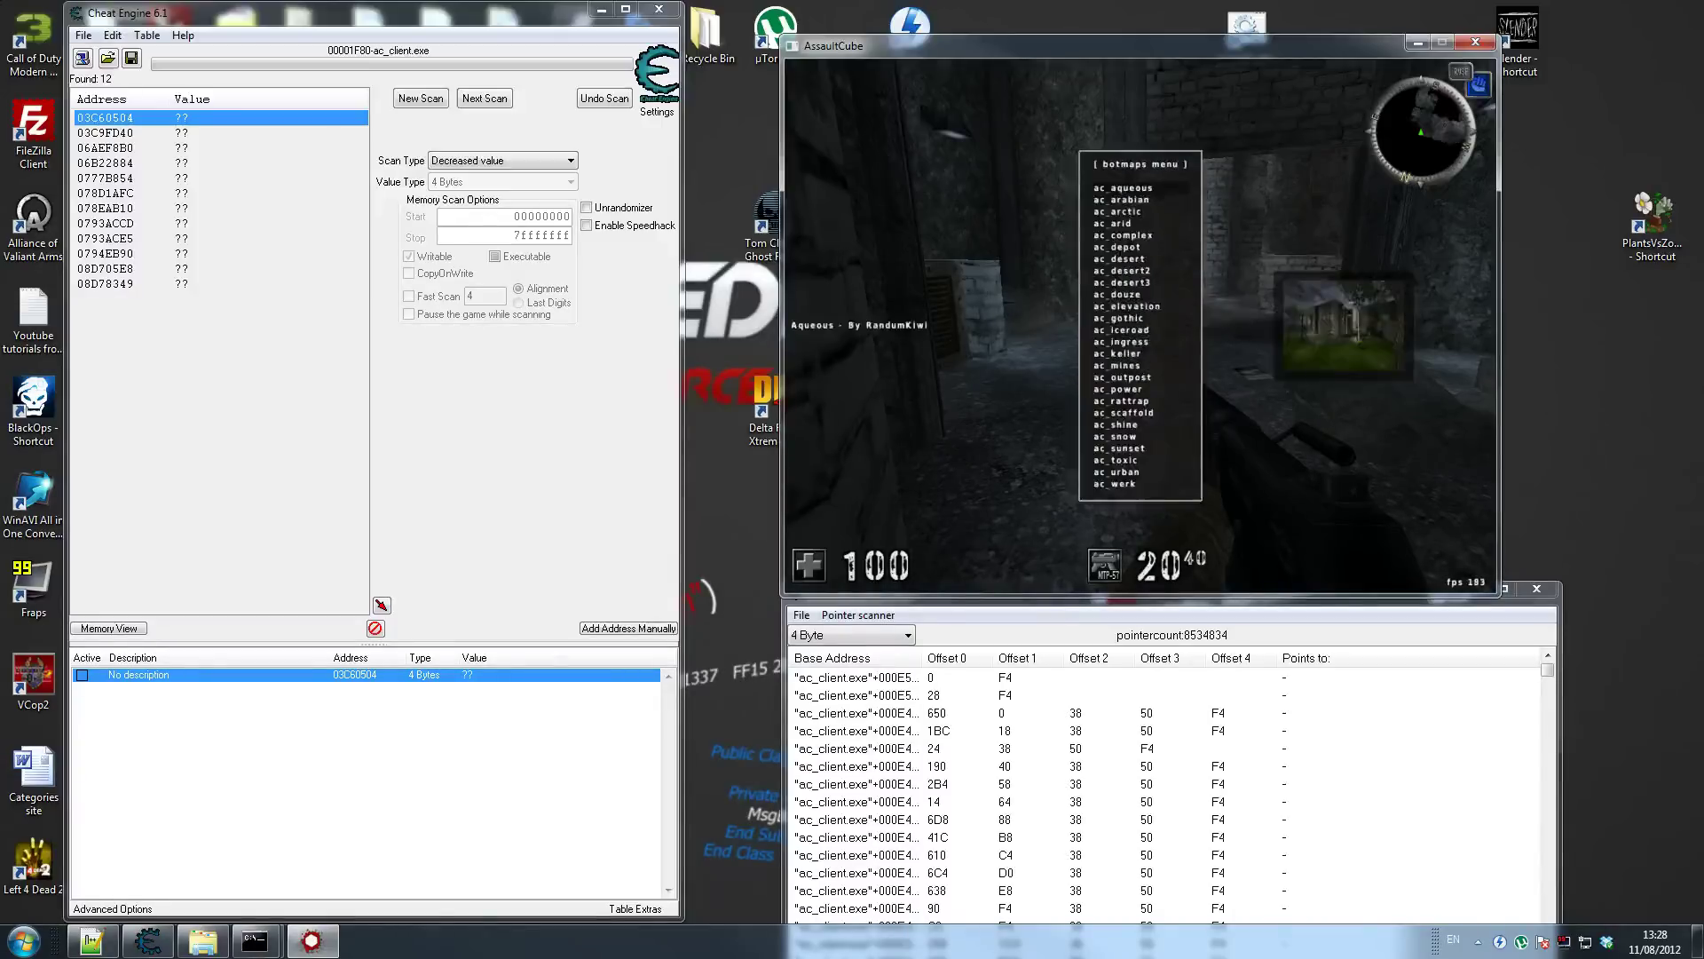
Start the bot match on the ac_douze map and walk forward to collect a grenade
key("Down")
key("Down")
key("Down")
key("Down")
key("Down")
key("Down")
key("Down")
key("Down")
key("Down")
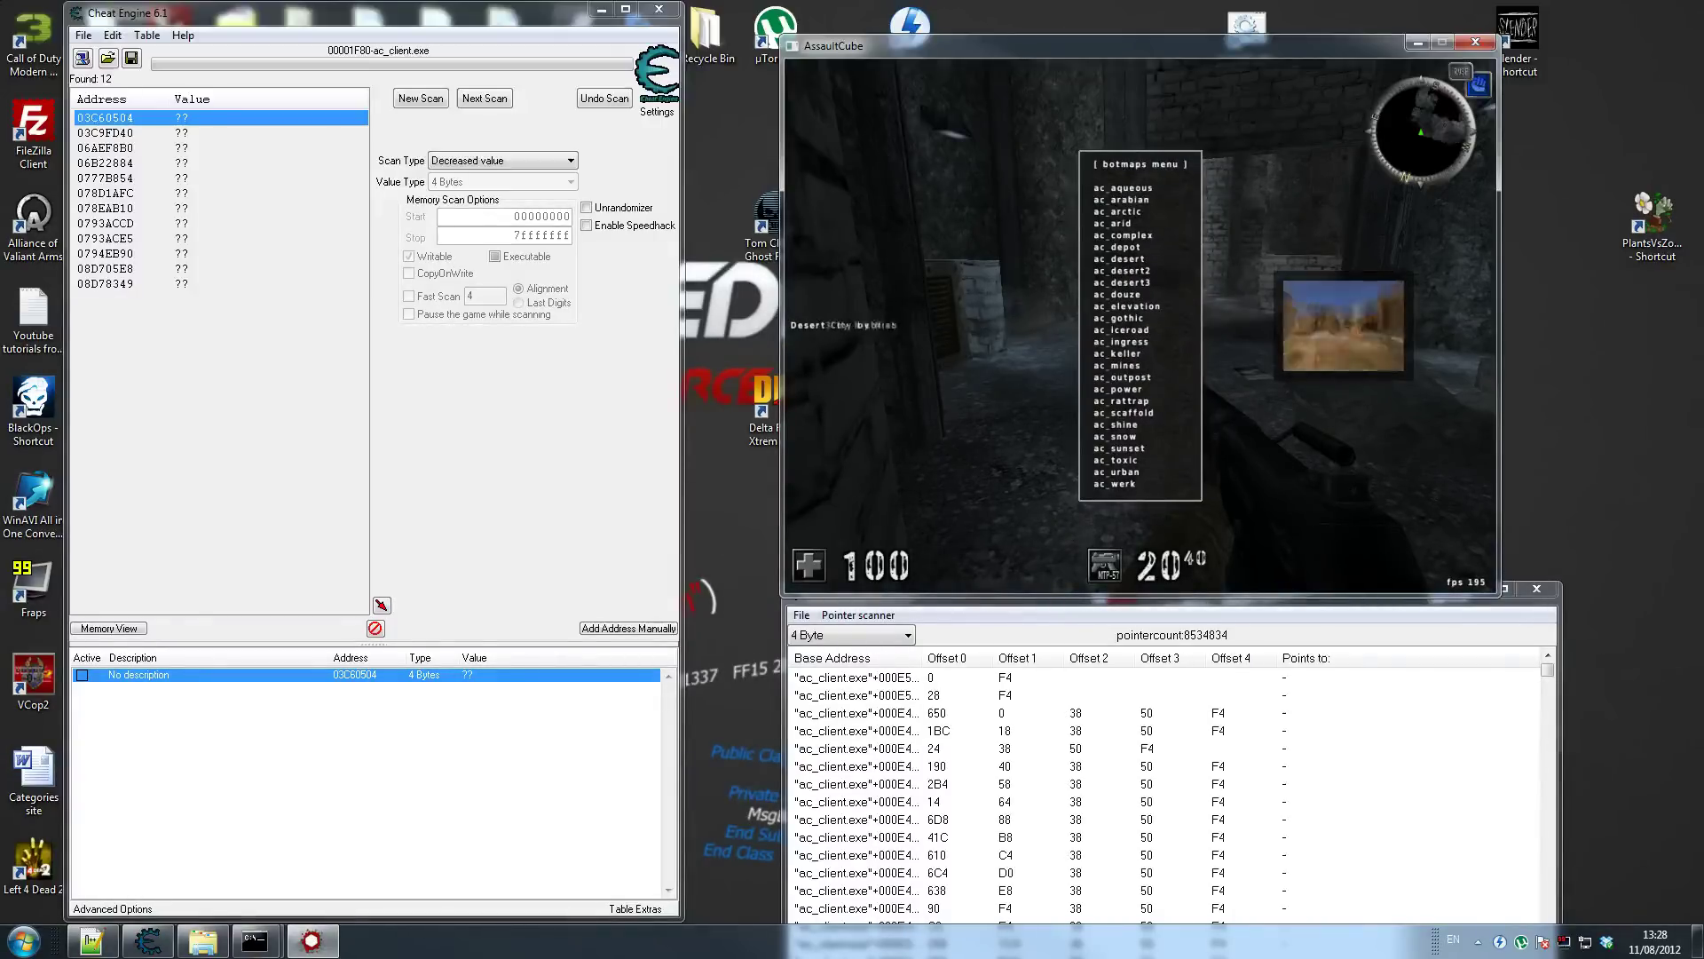
key("Return")
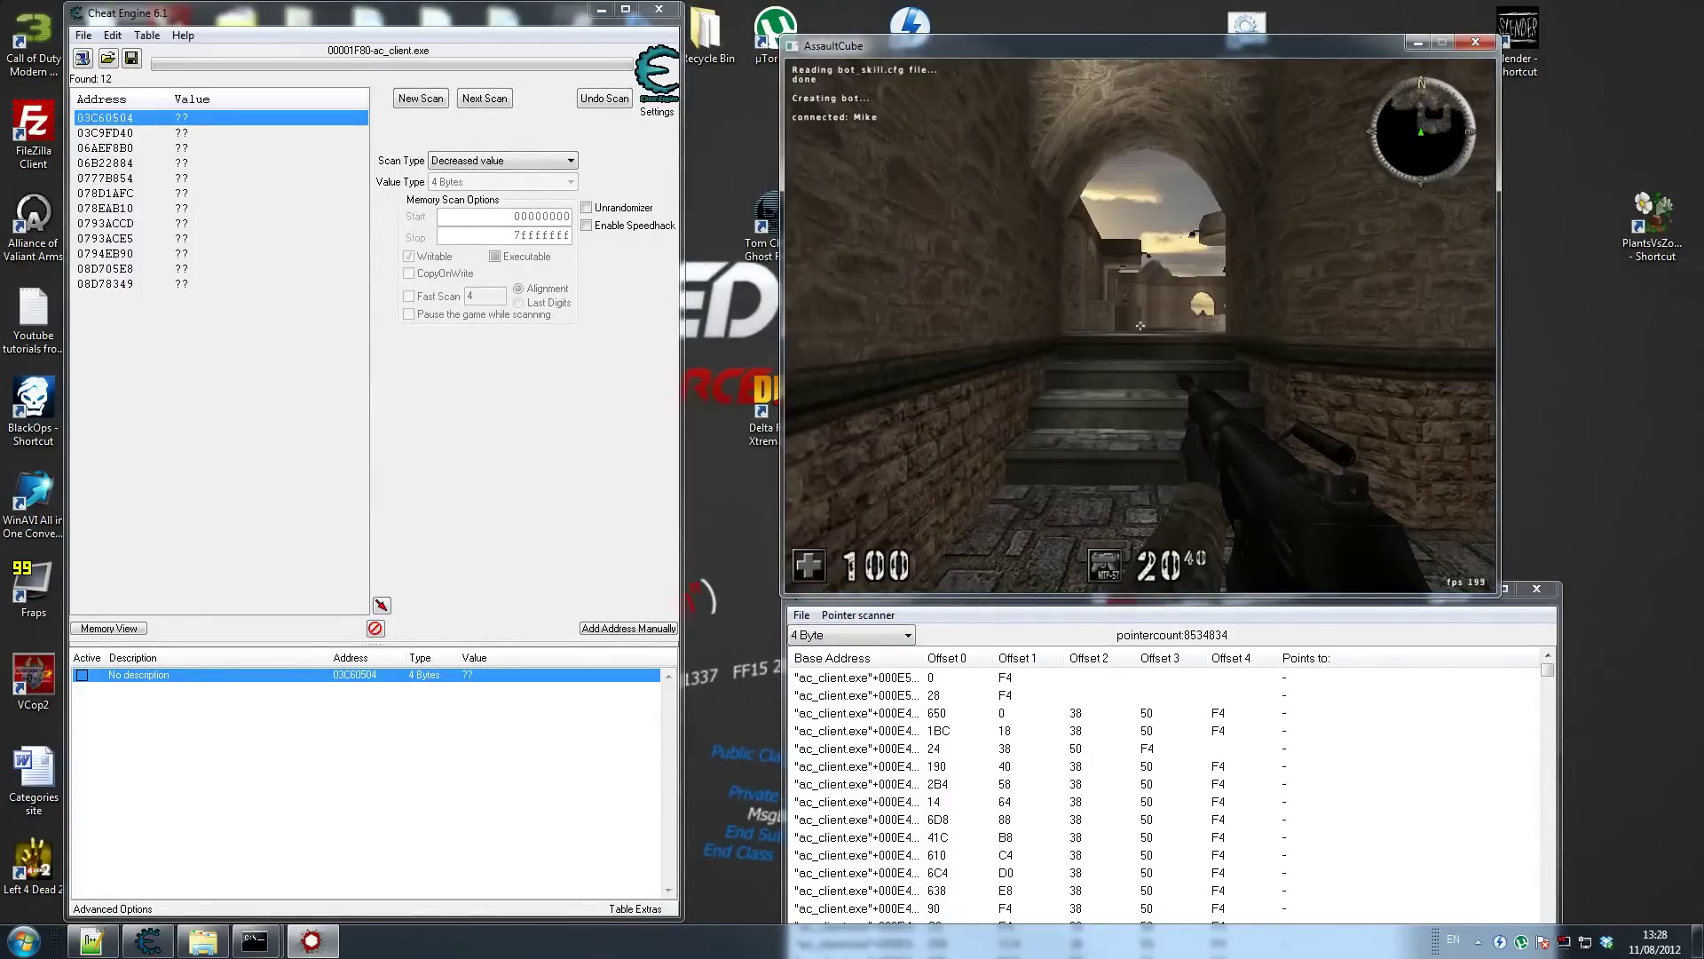
key("w")
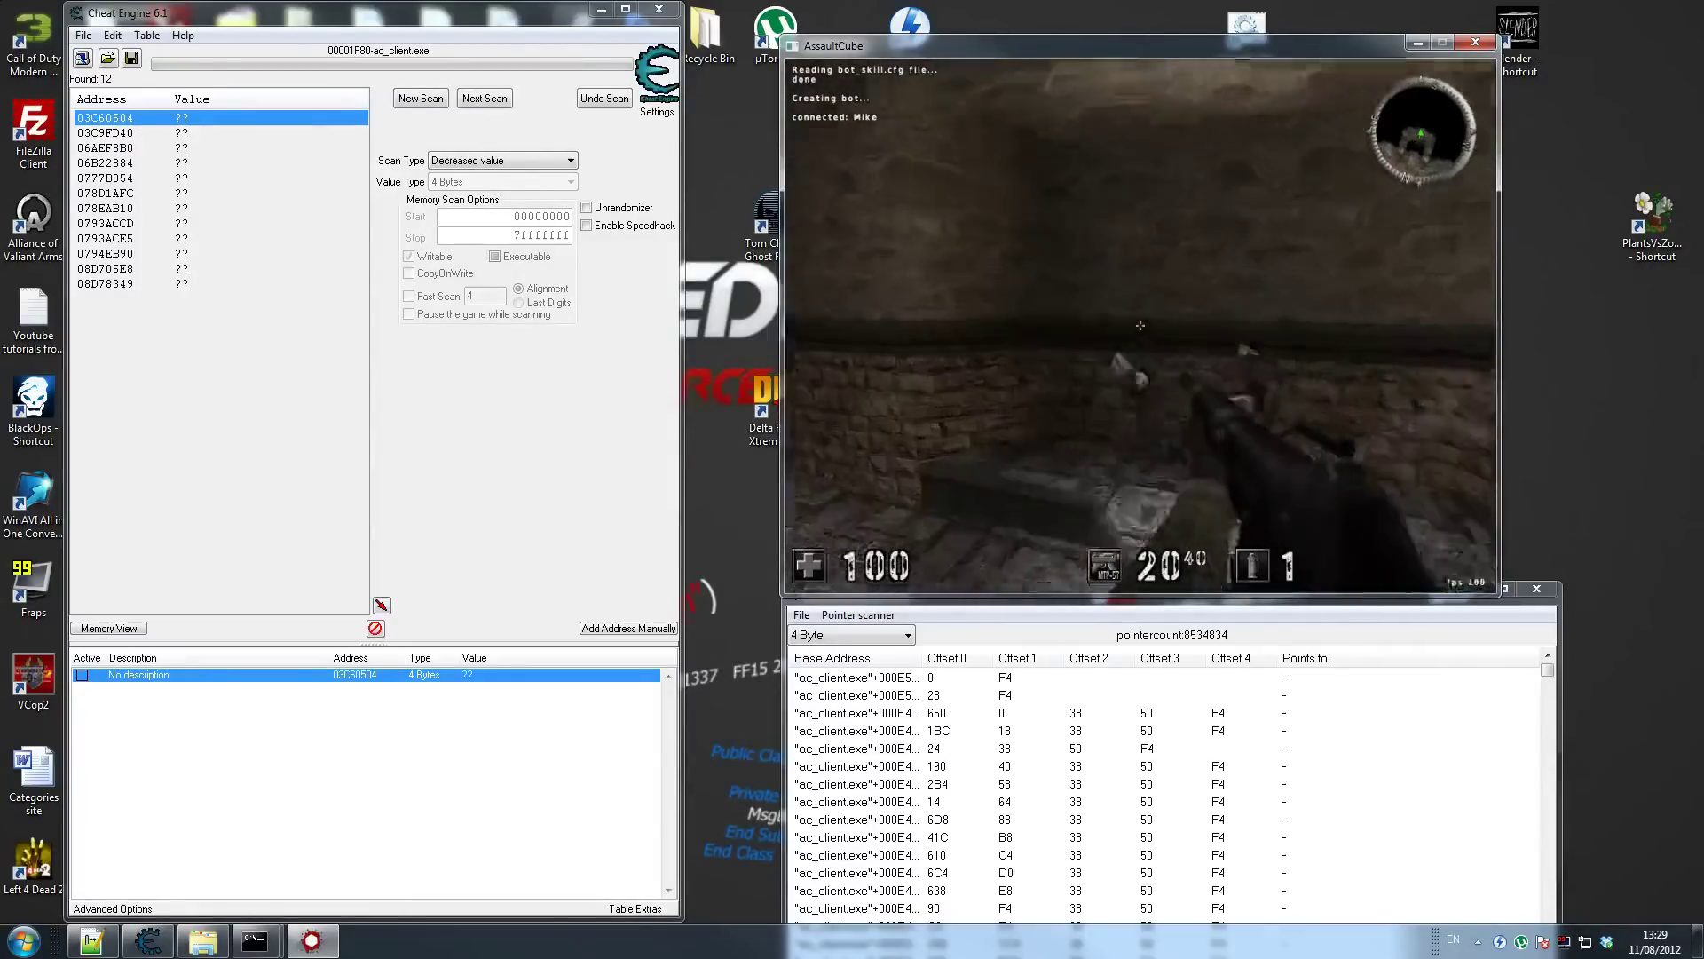
Leave the game and attach Cheat Engine to the restarted ac_client.exe process, keeping the current address list
key("super")
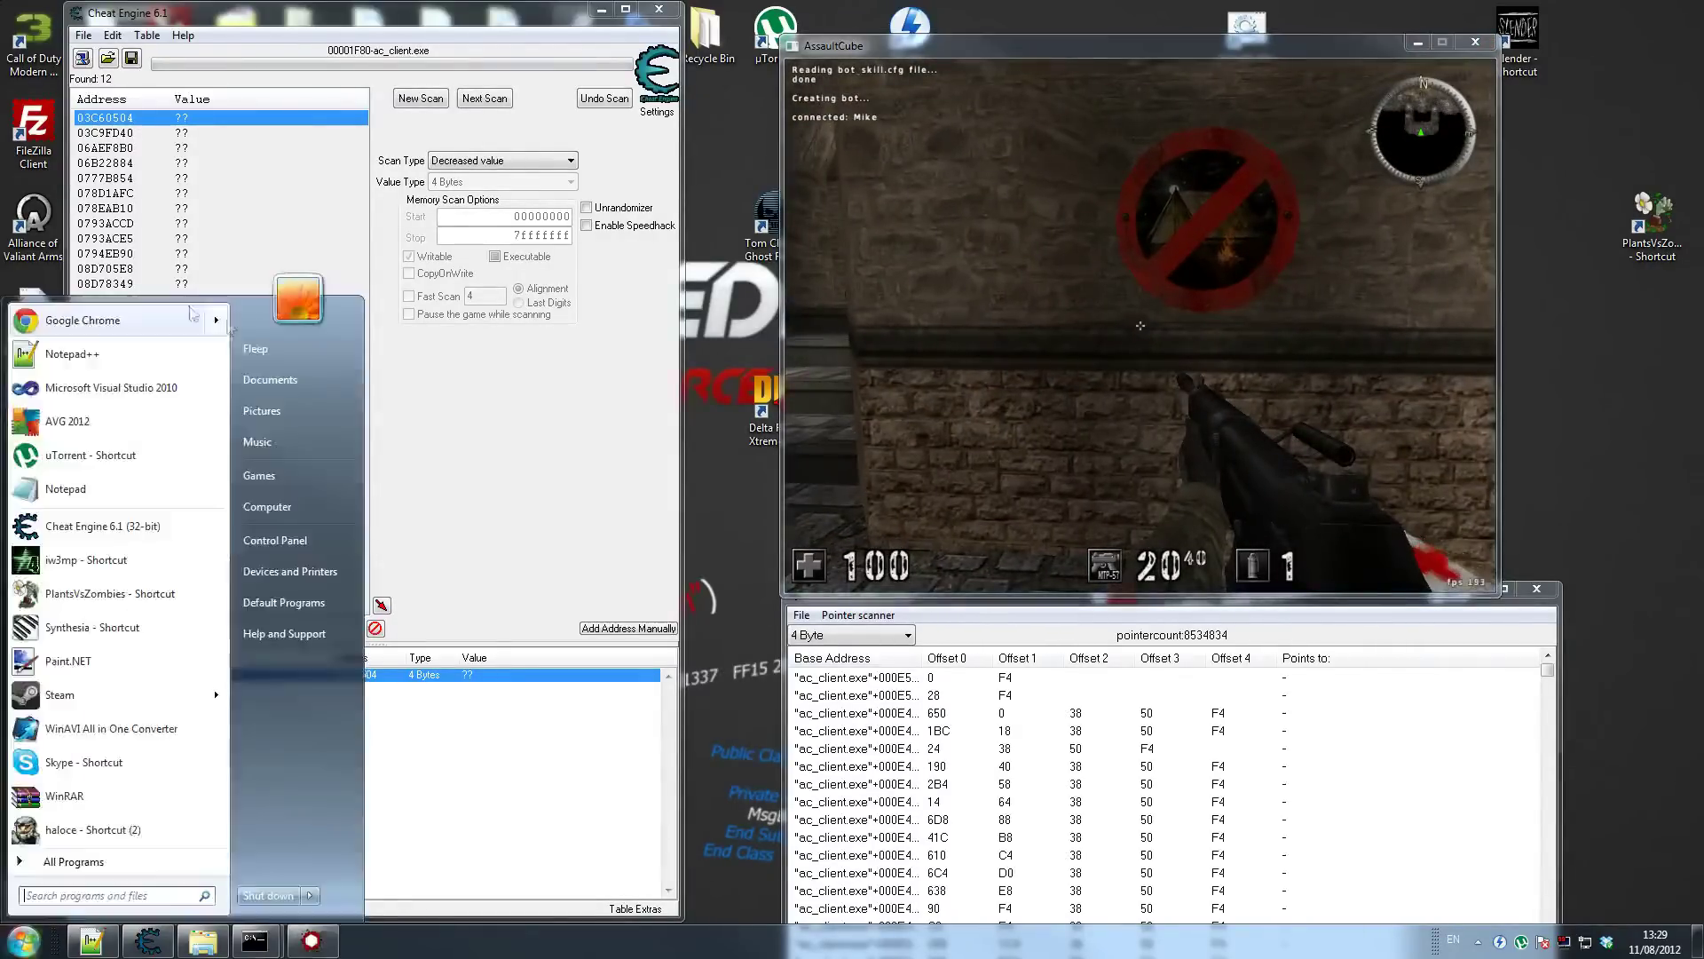
left_click(418, 100)
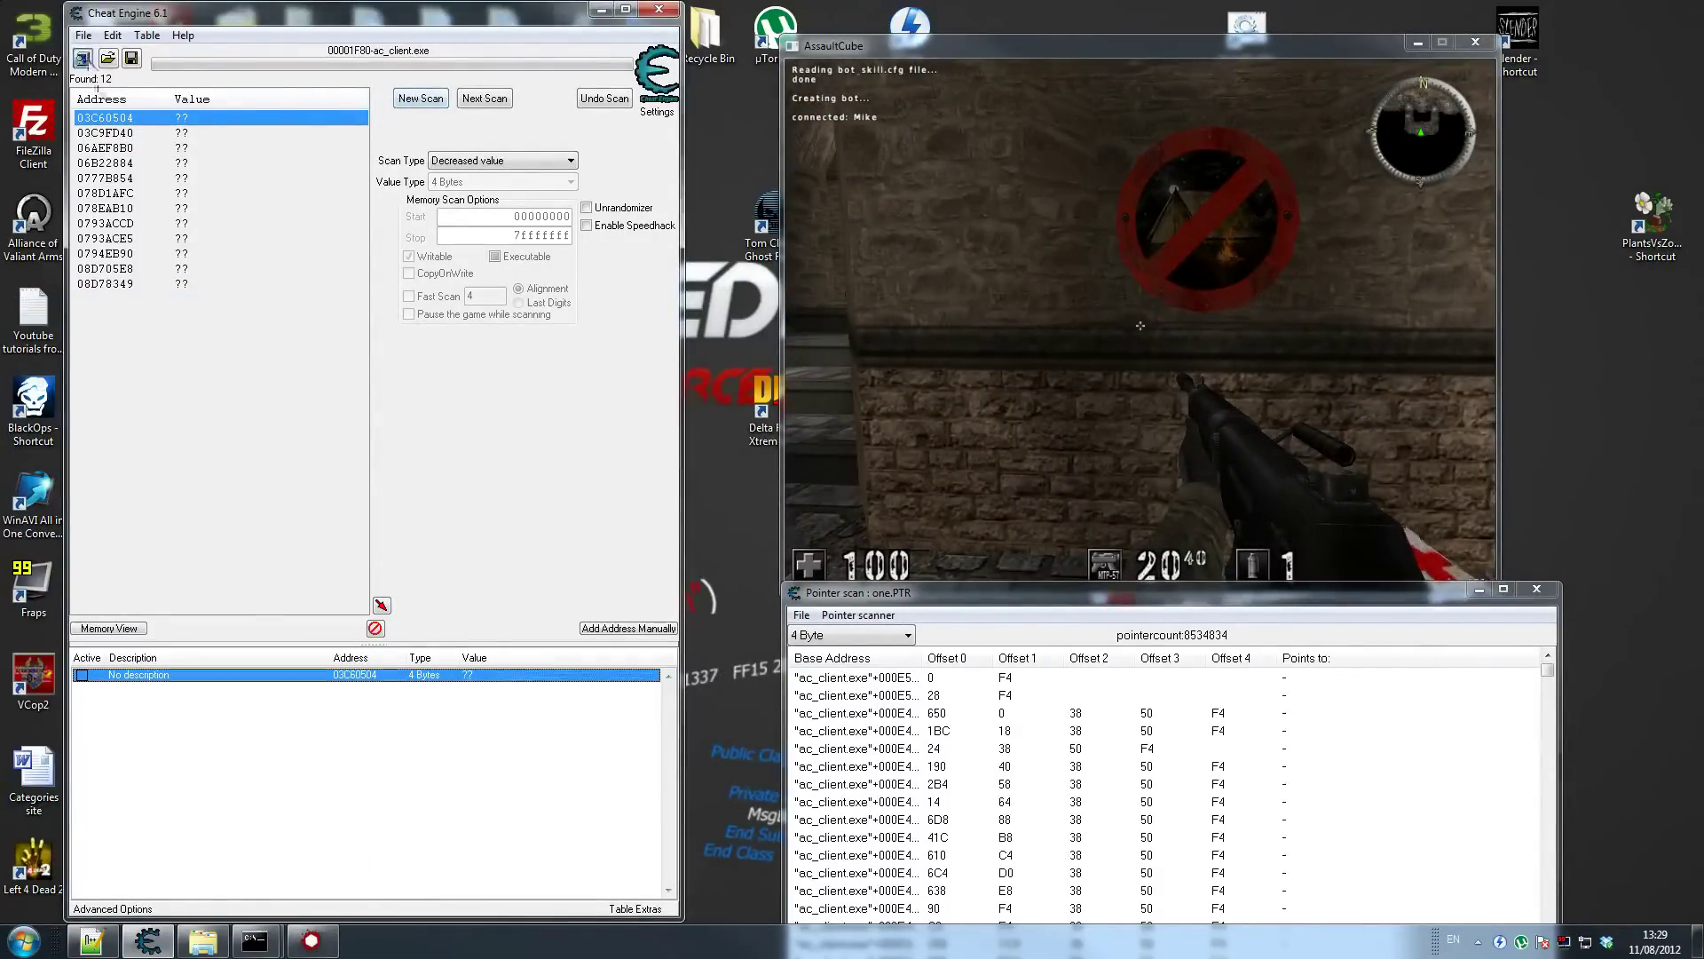
left_click(83, 60)
double_click(384, 463)
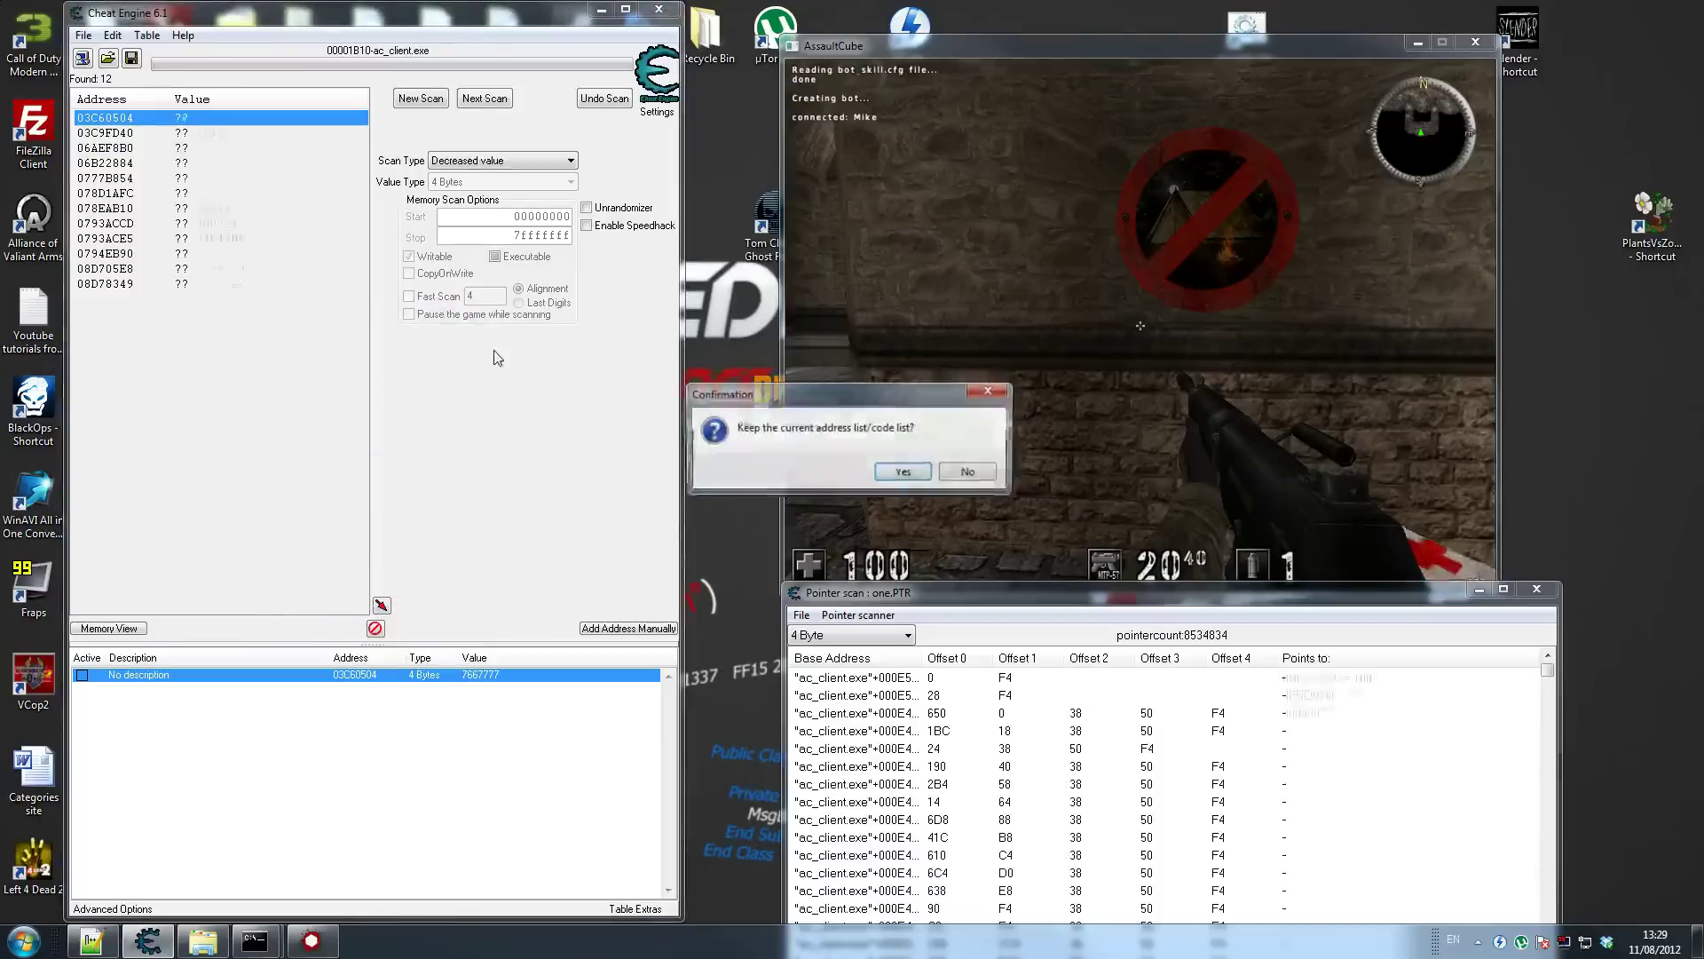
left_click(877, 472)
Run a new first scan for the exact 4-byte value 100 and return to AssaultCube
left_click(433, 101)
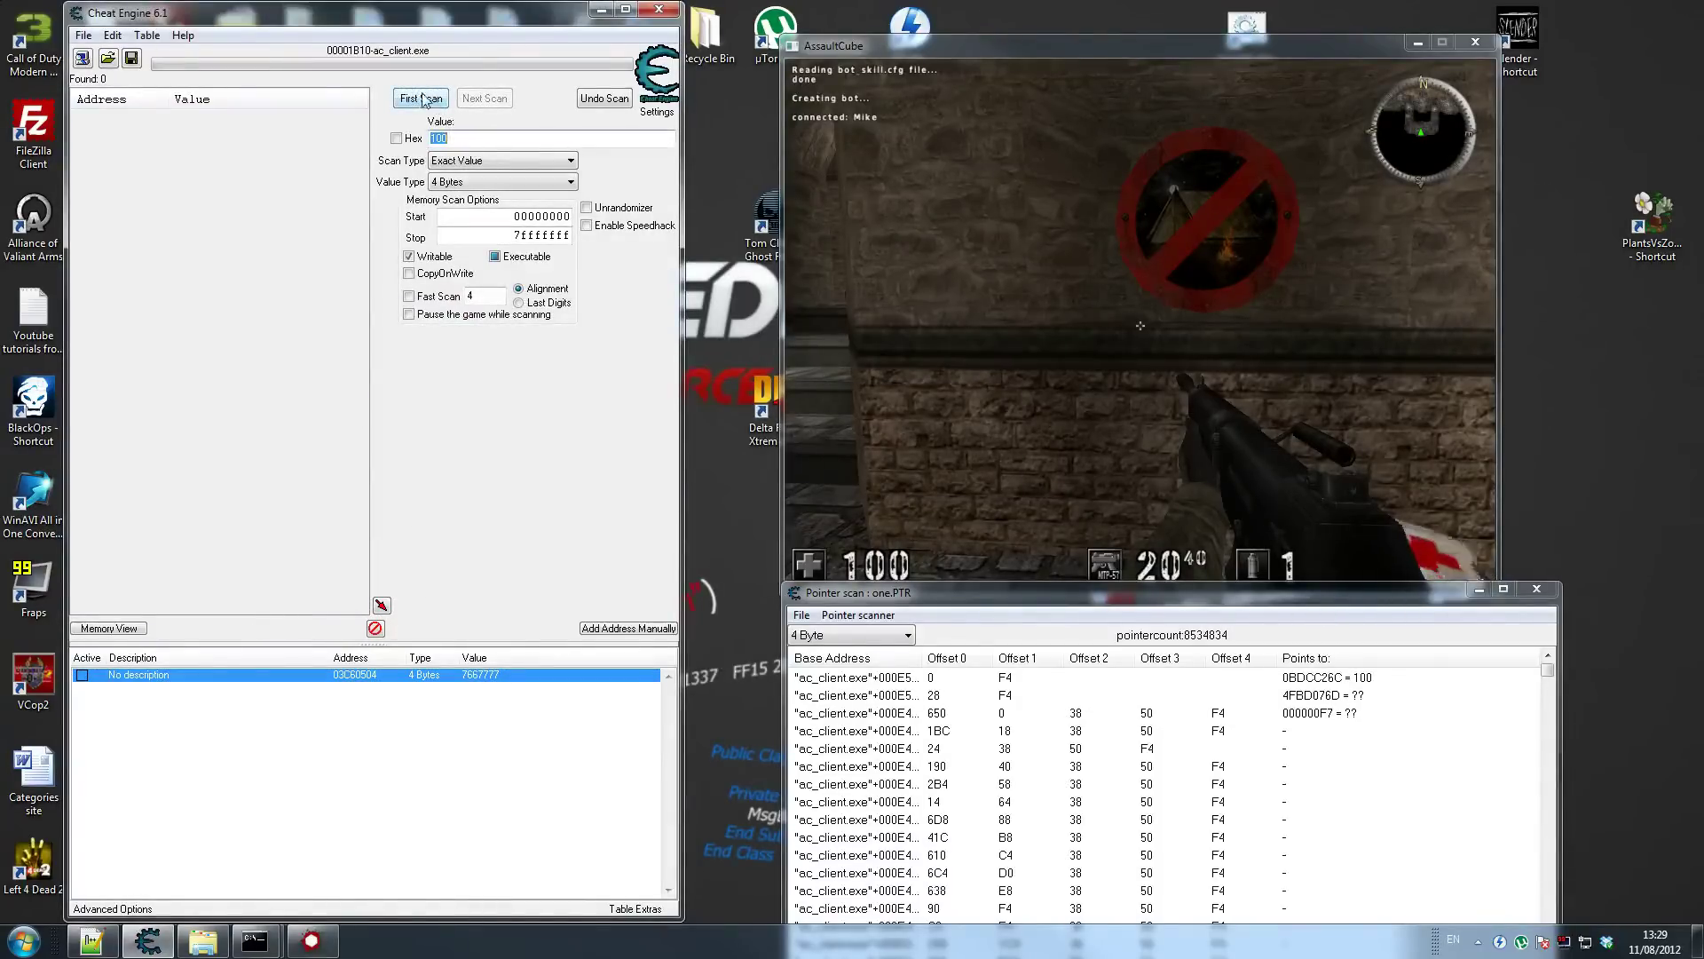
left_click(426, 99)
left_click(951, 329)
Walk out into the open area of the map and shoot the bot
key("w")
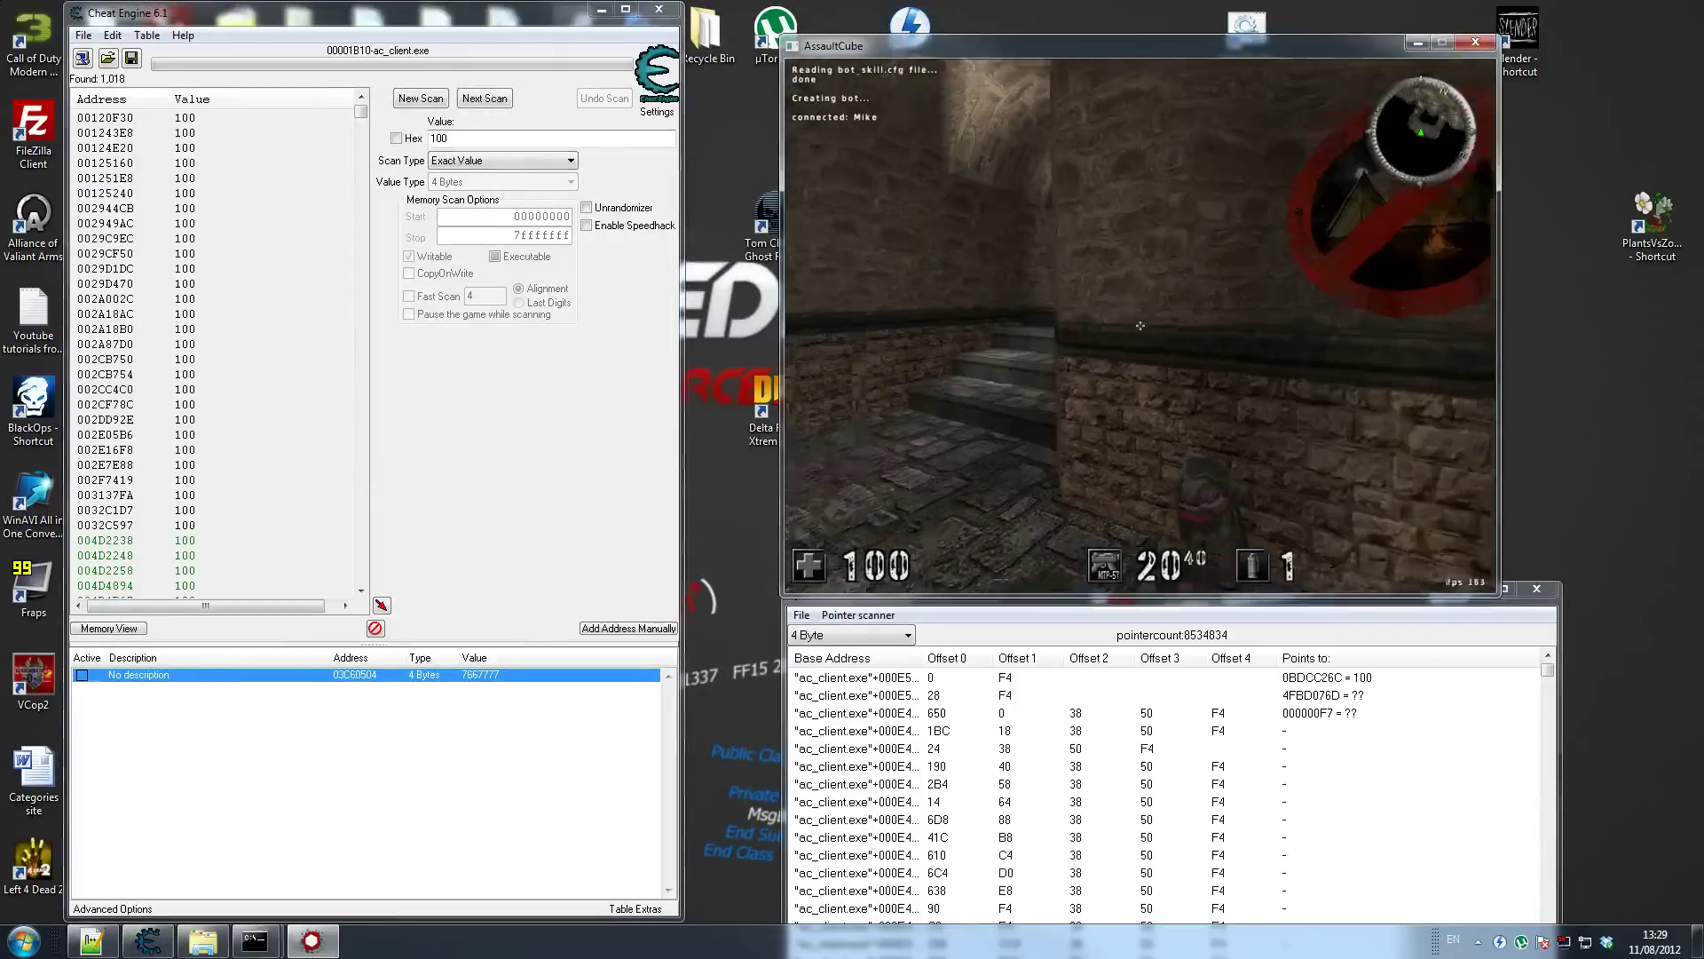
key("w")
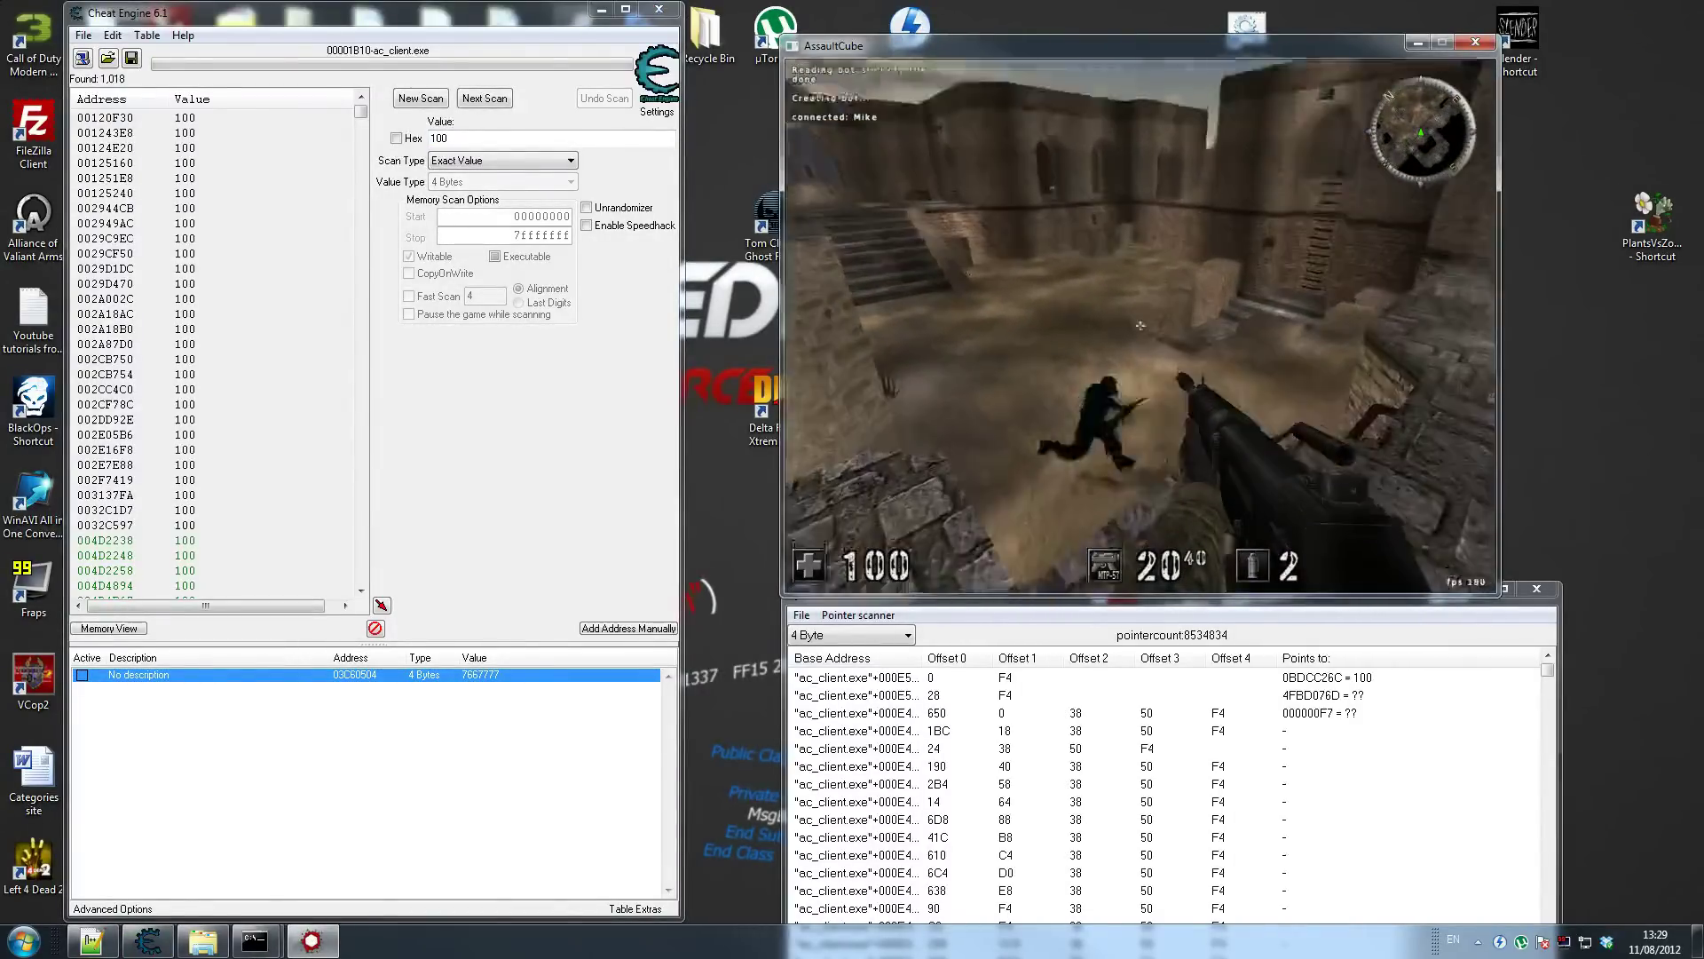
left_click(1140, 326)
left_click(1140, 325)
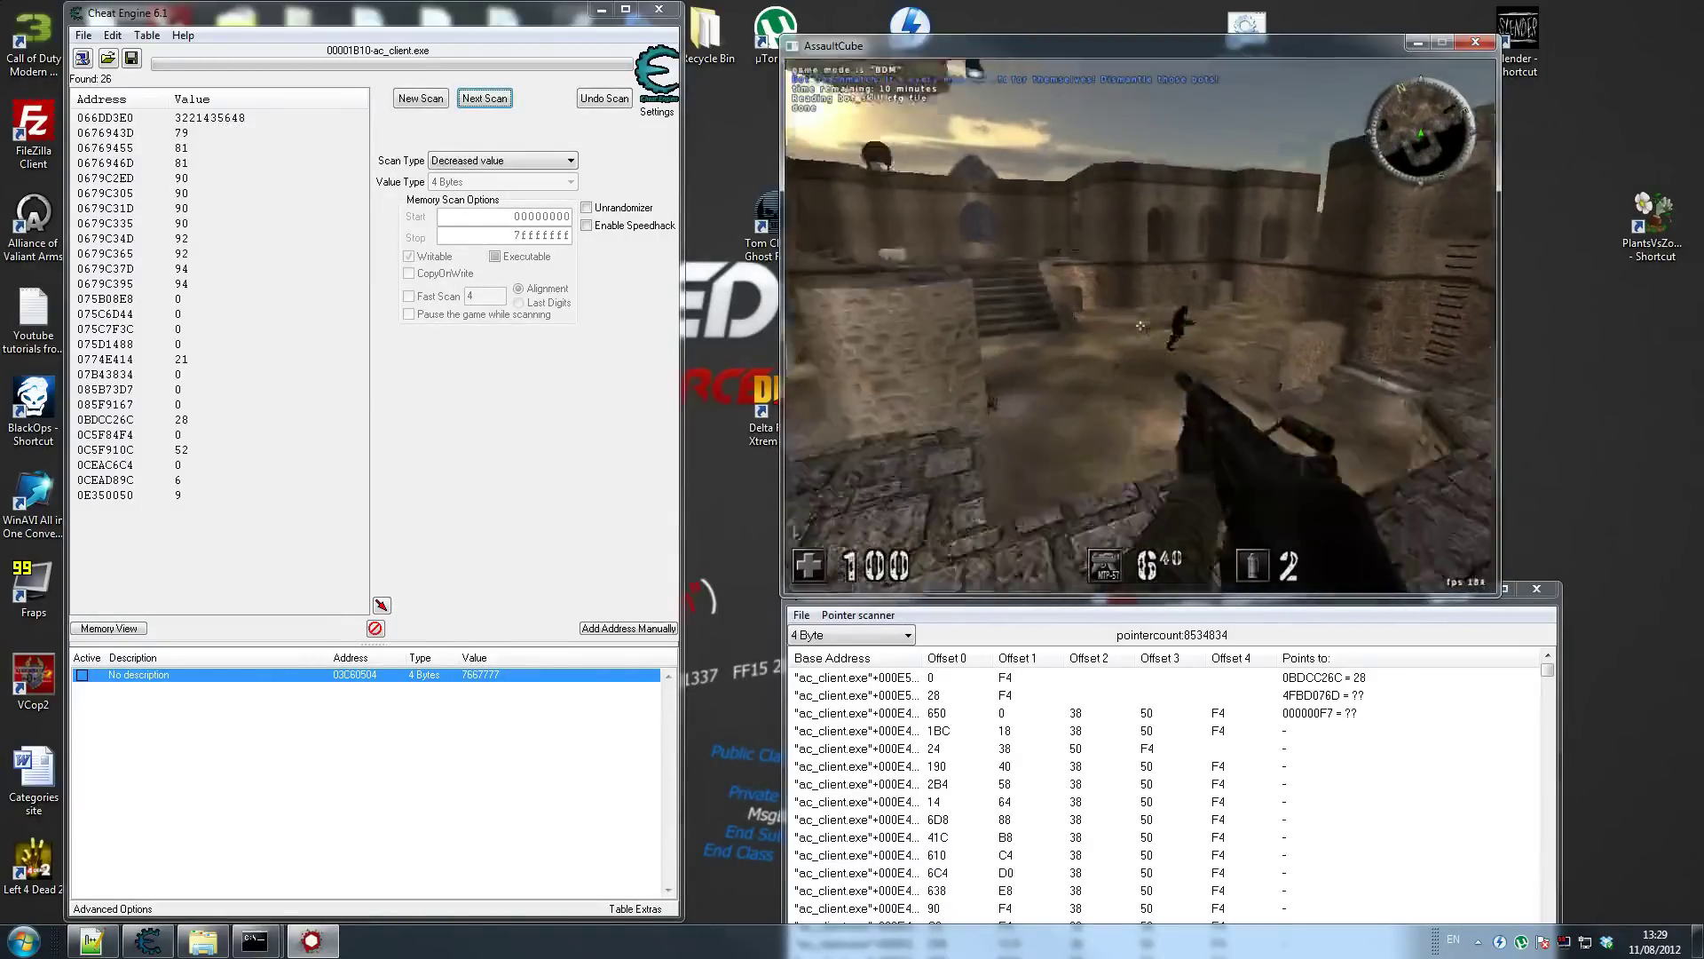
left_click(1141, 326)
Switch back to Cheat Engine and add the found address 0BDCC26C to the address list
key("super")
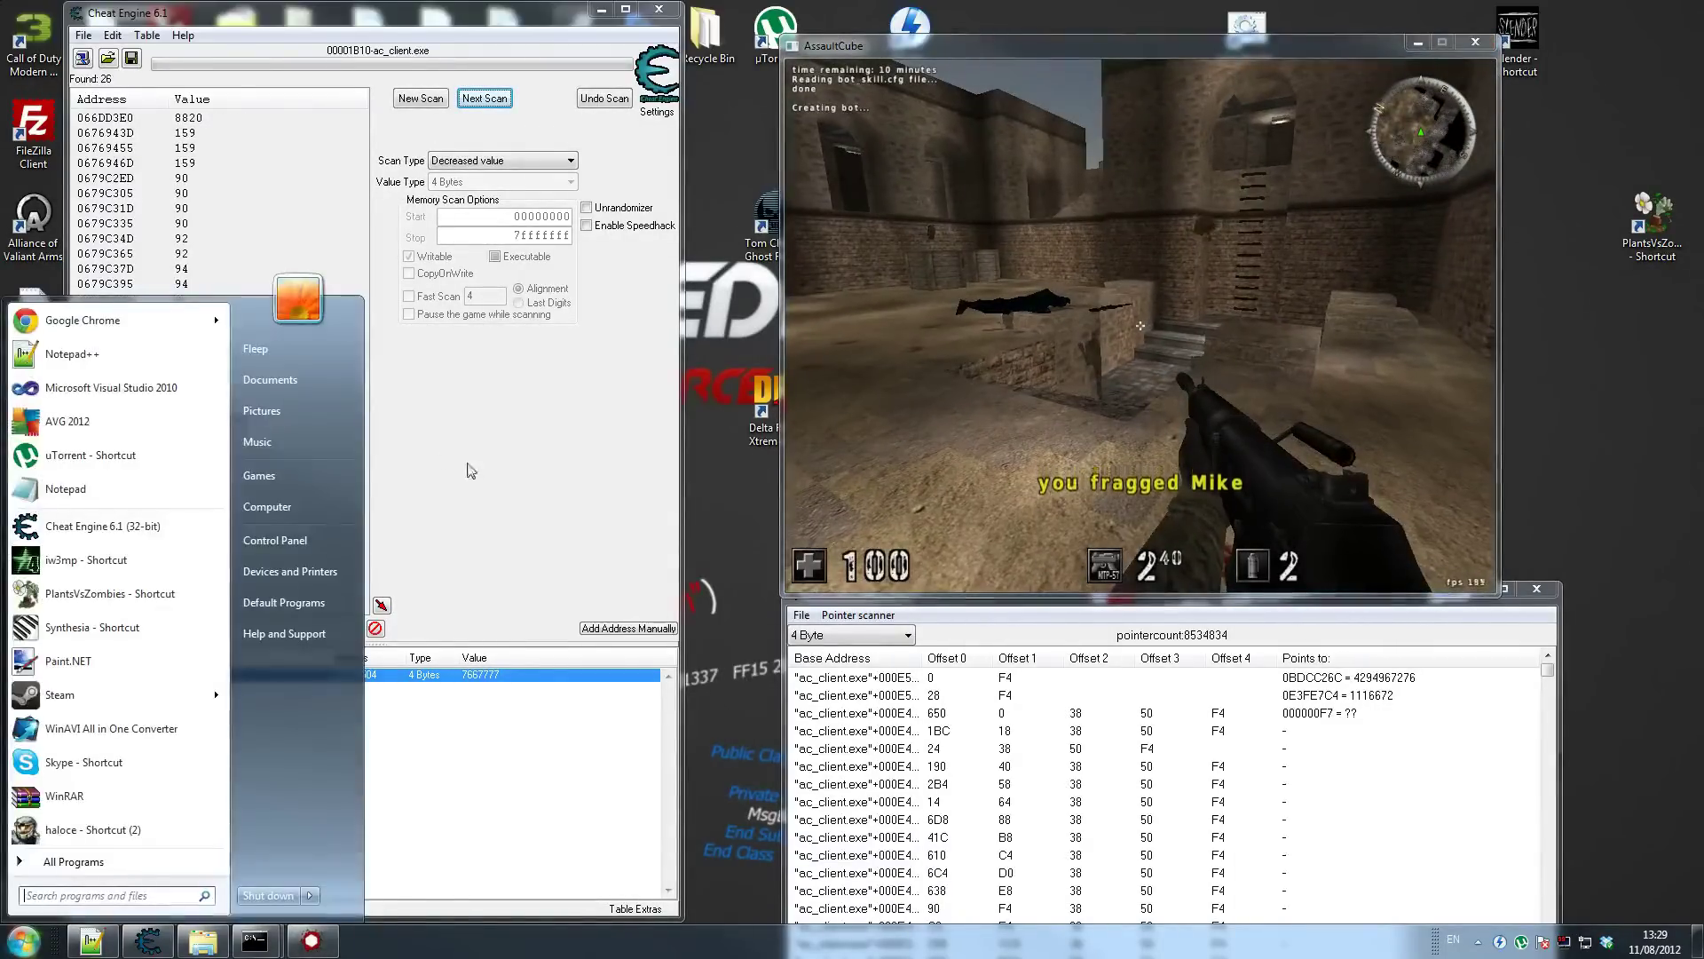
left_click(468, 472)
left_click(283, 422)
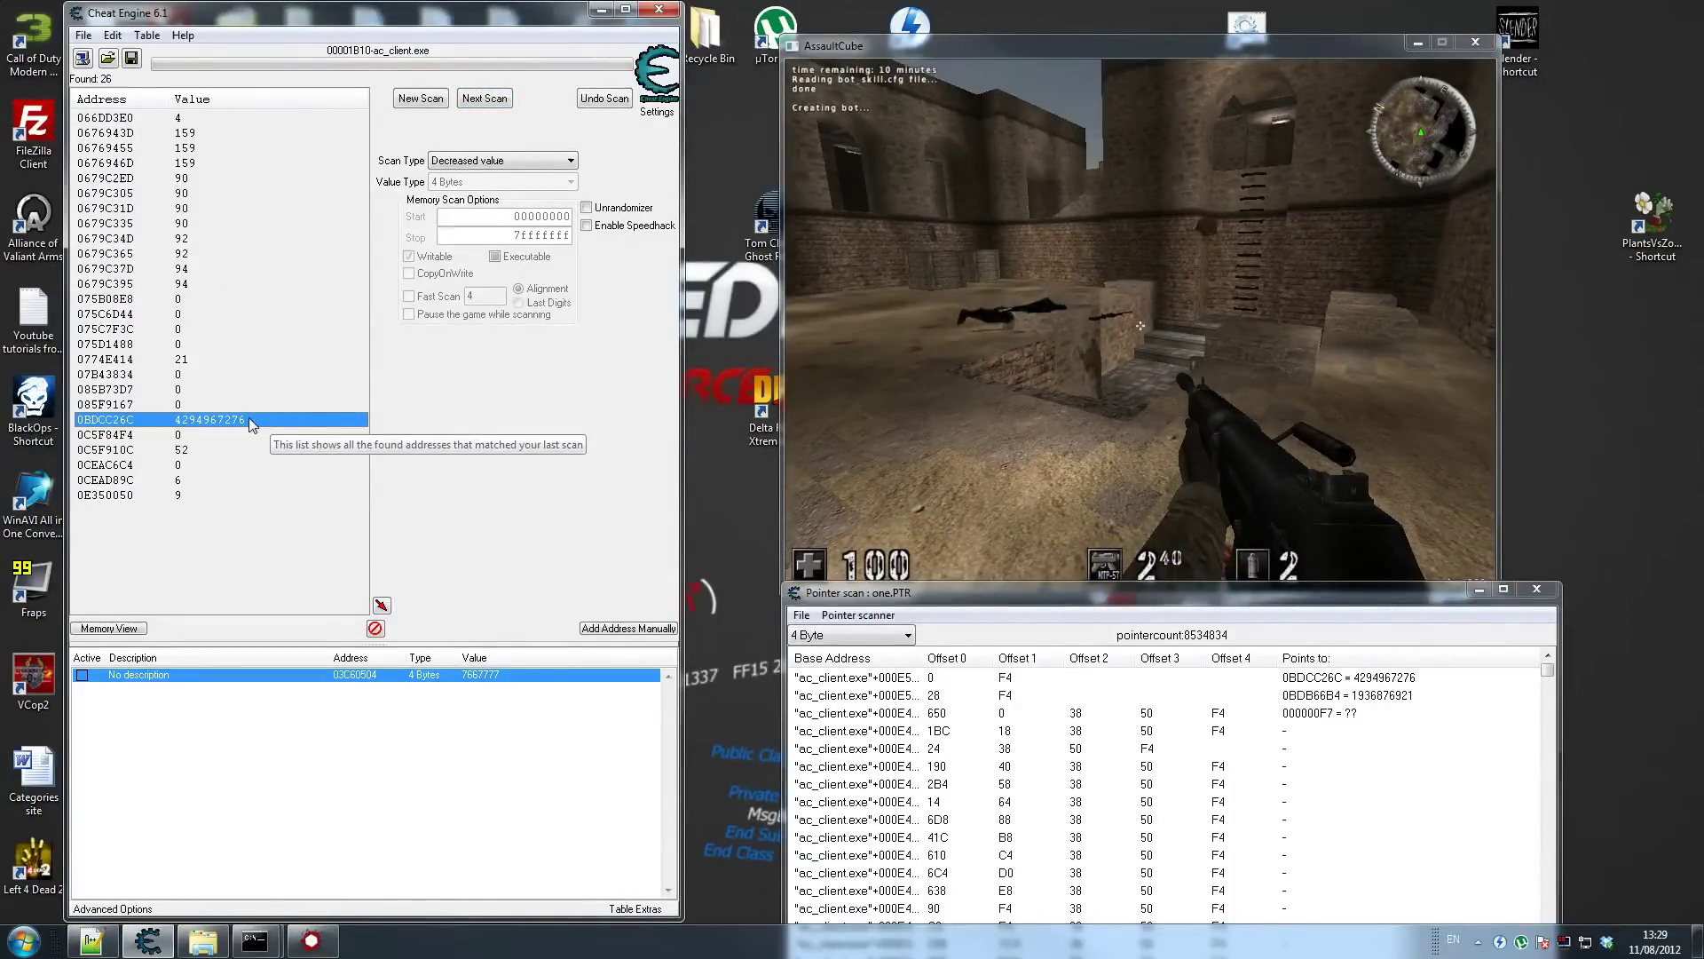
double_click(200, 420)
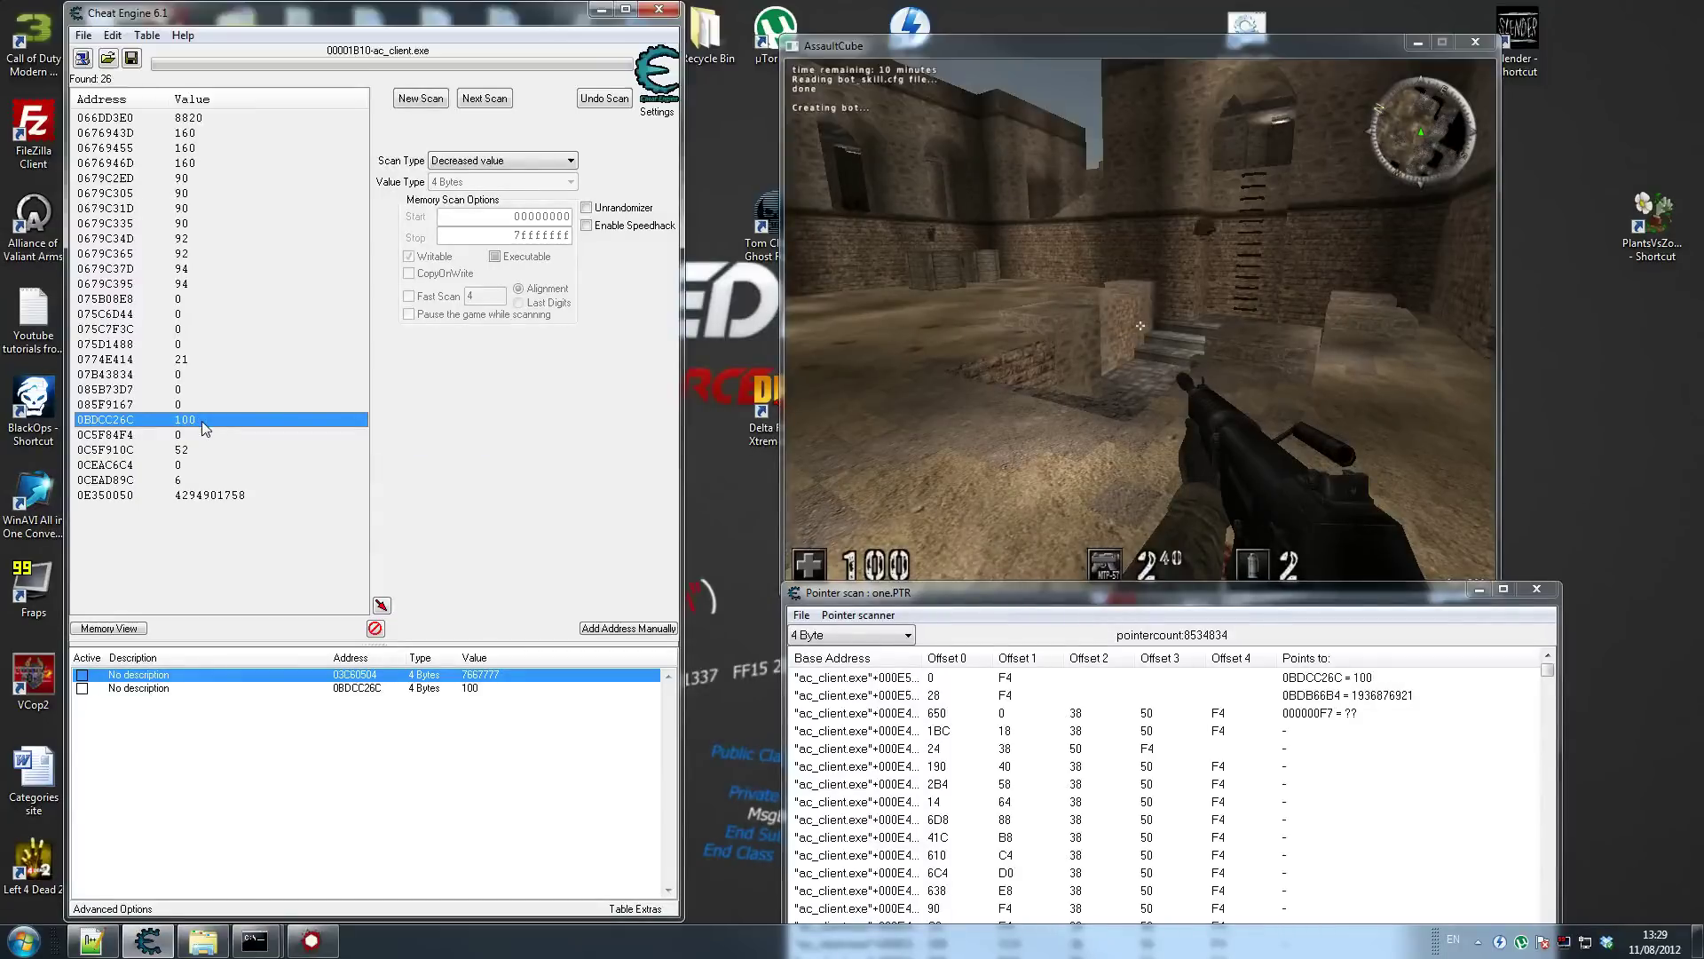
Set the value of address 0BDCC26C to 1 and return to AssaultCube to test it
left_click(441, 695)
double_click(355, 689)
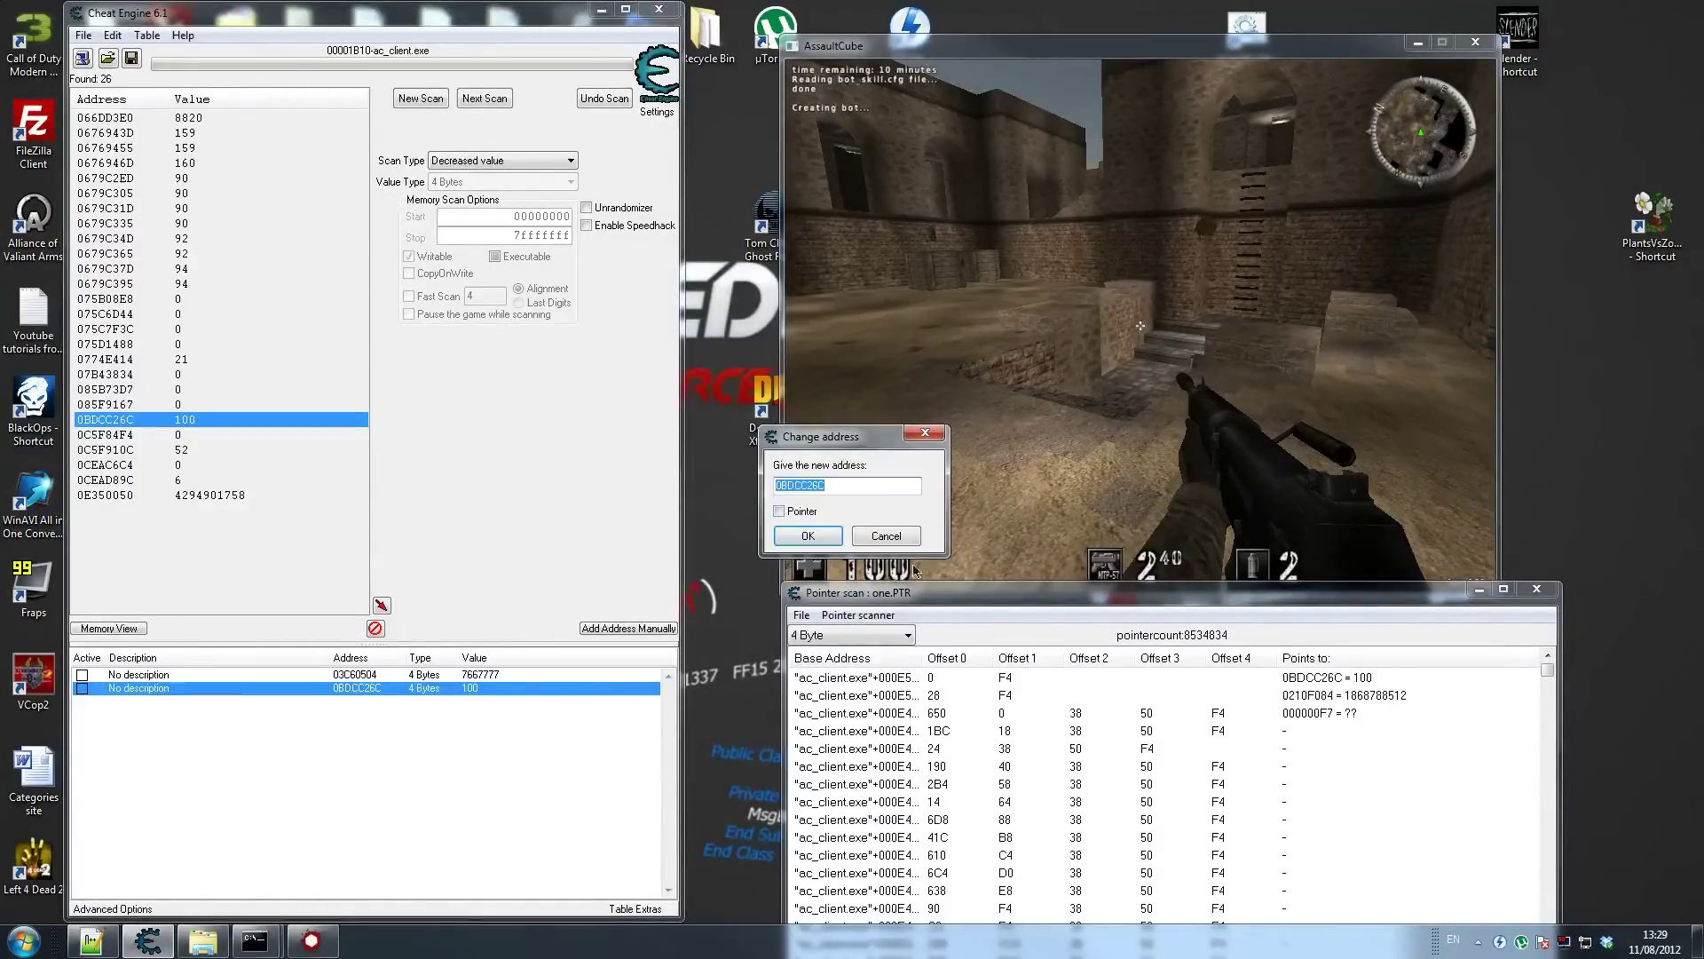
left_click(886, 536)
double_click(463, 689)
type("1")
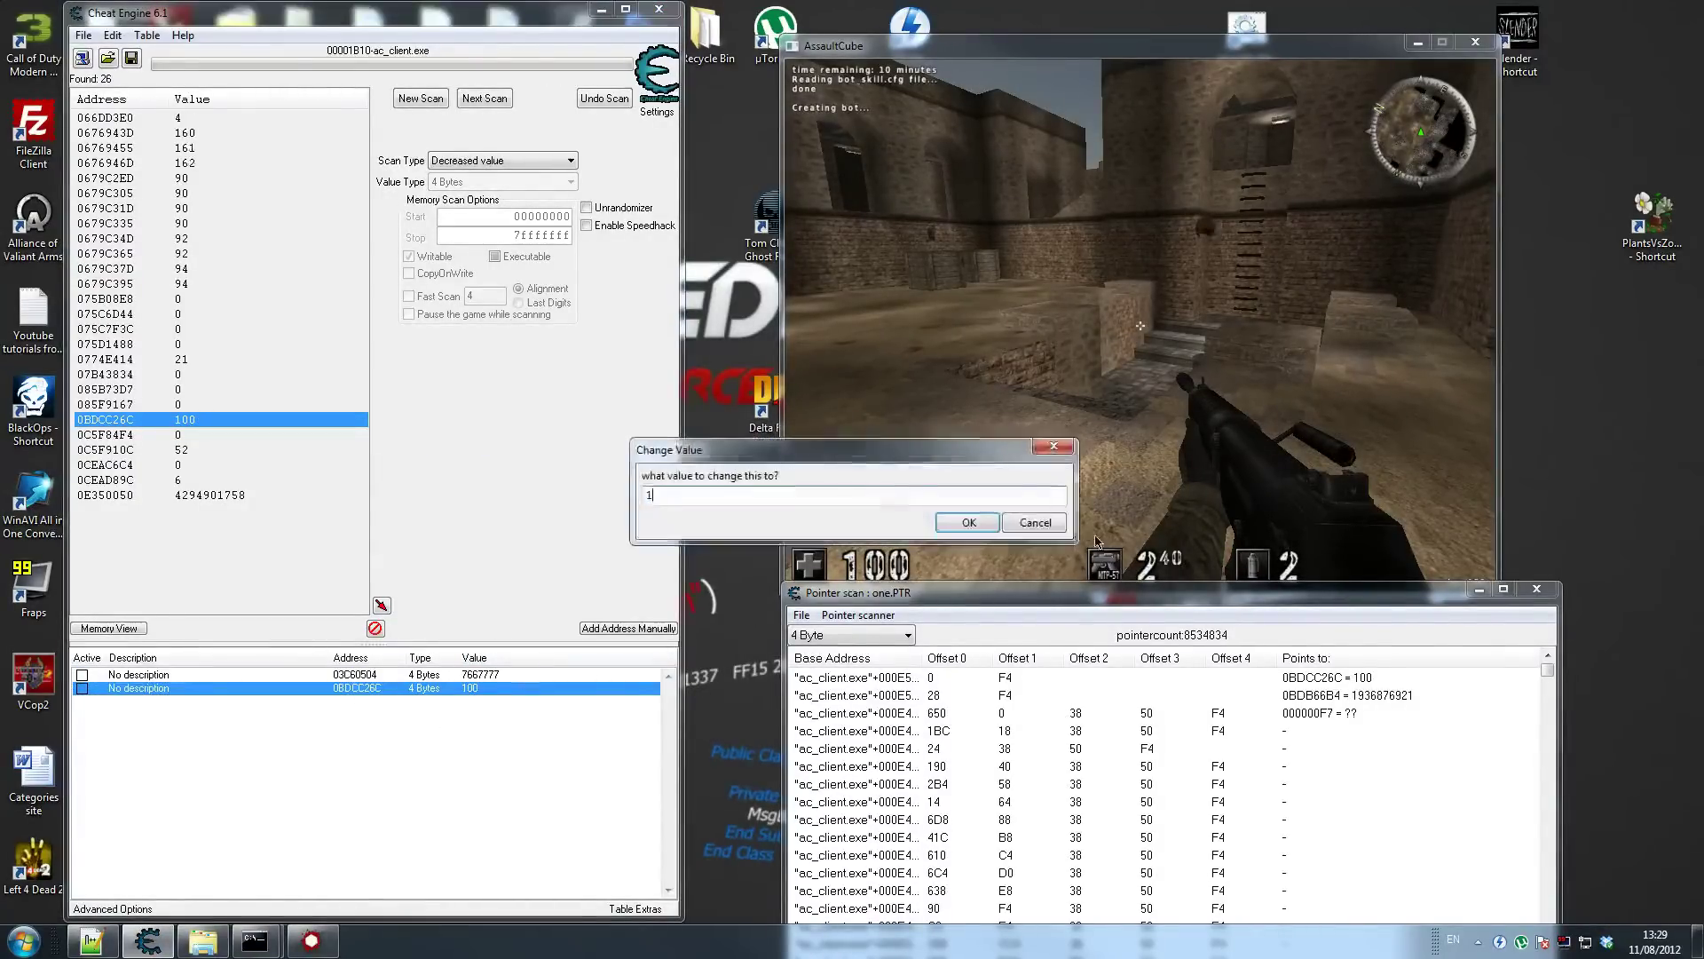
left_click(967, 523)
left_click(966, 523)
left_click(1140, 326)
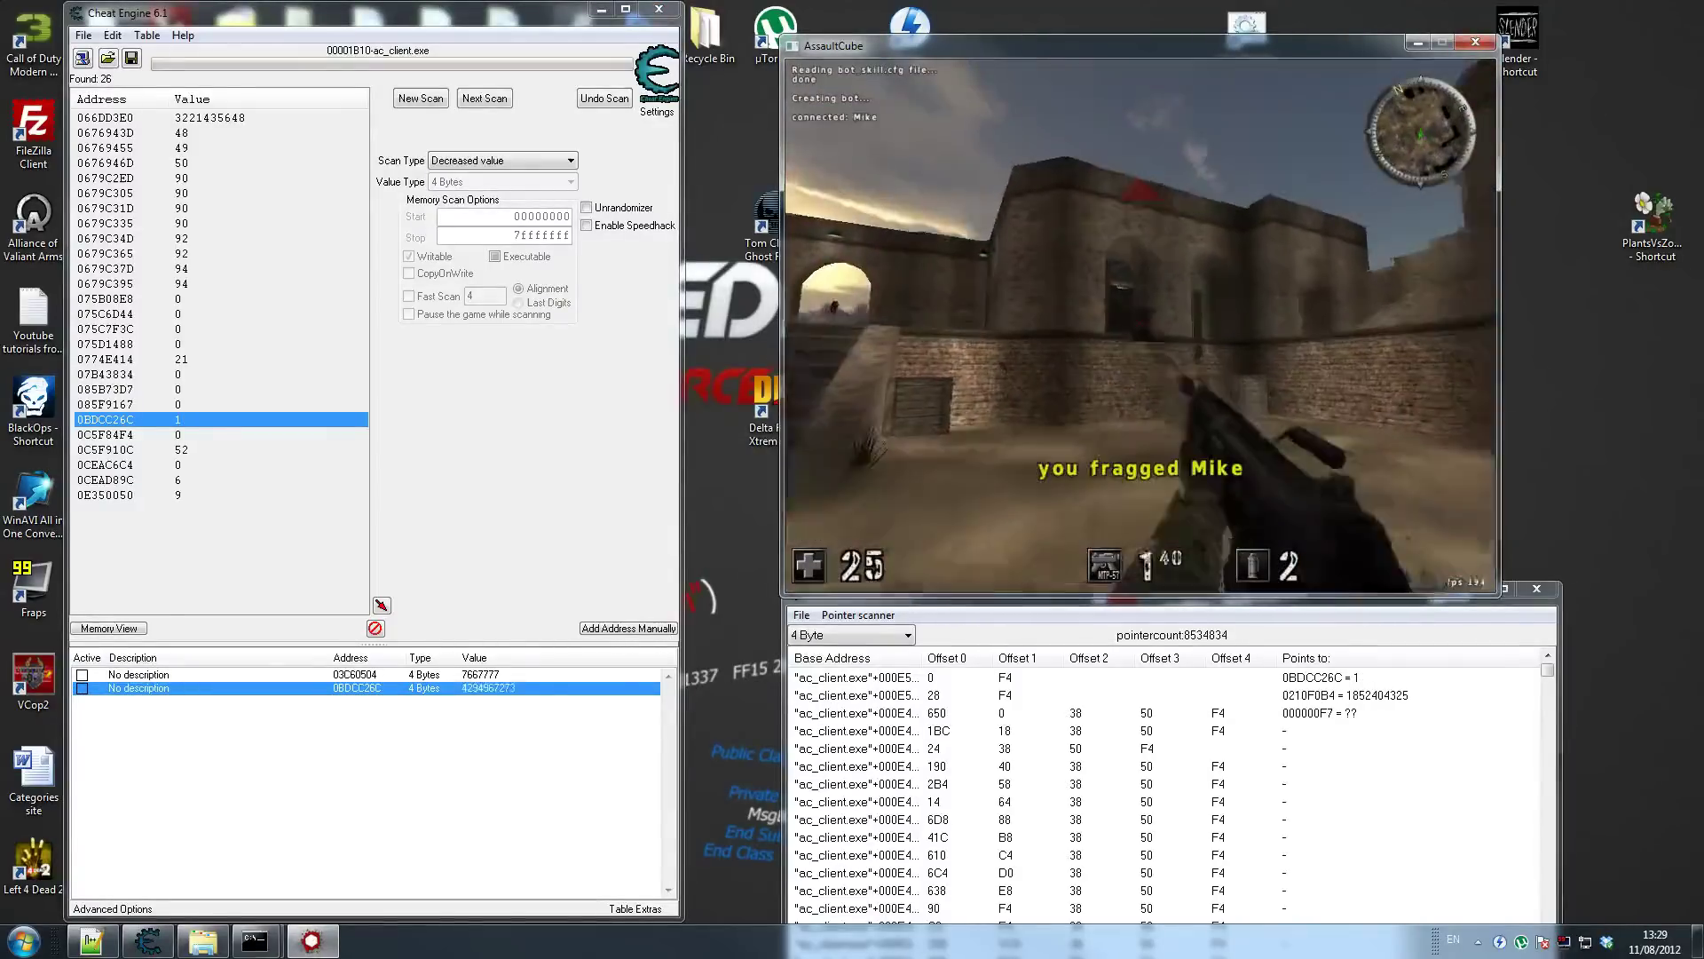
Back in Cheat Engine, check the full address of the new health entry and move the one.PTR results window over the game
key("super")
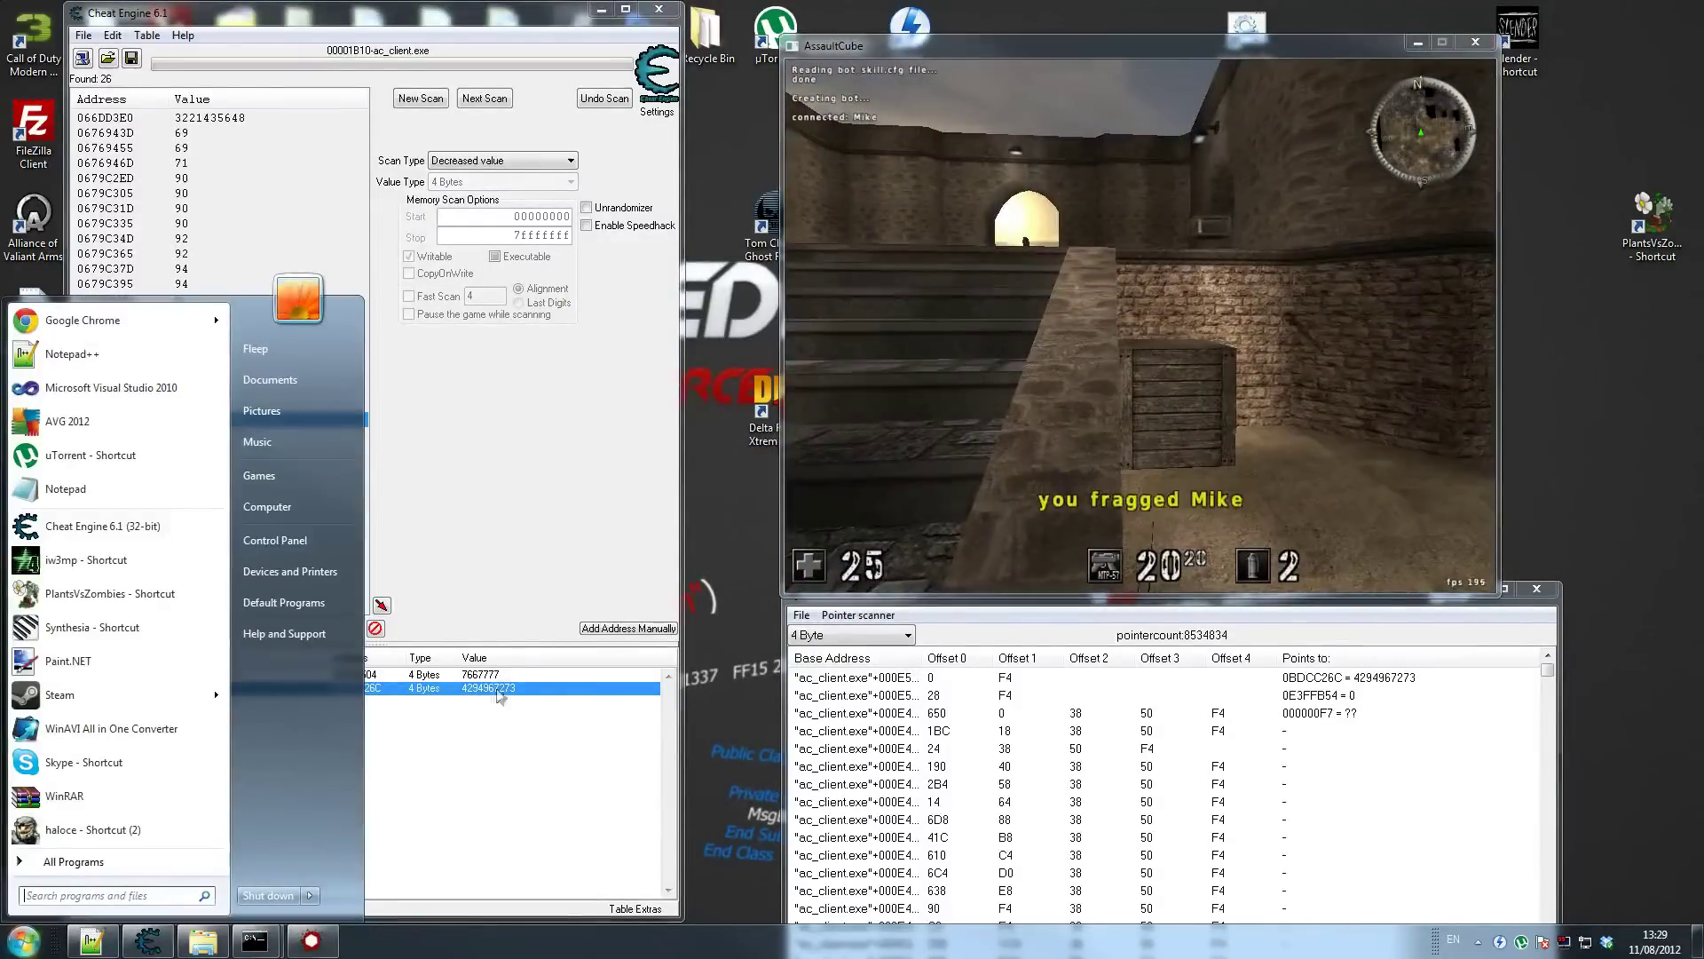
left_click(381, 691)
double_click(359, 689)
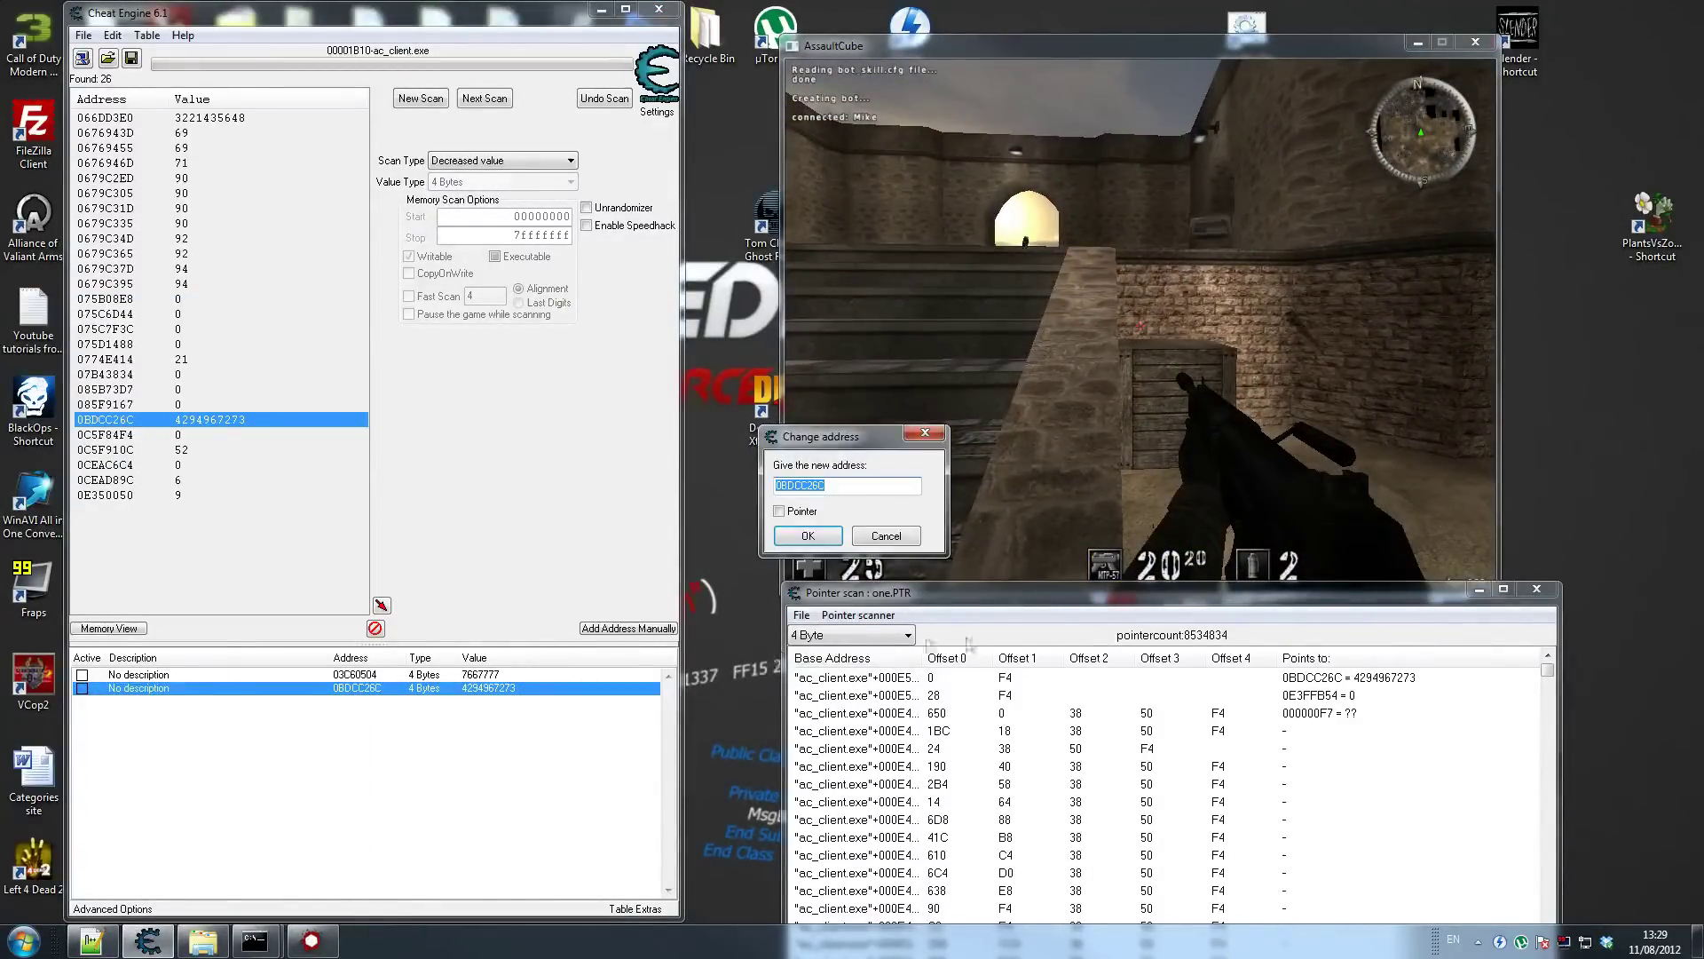
key("Return")
left_click_drag(1012, 593, 994, 48)
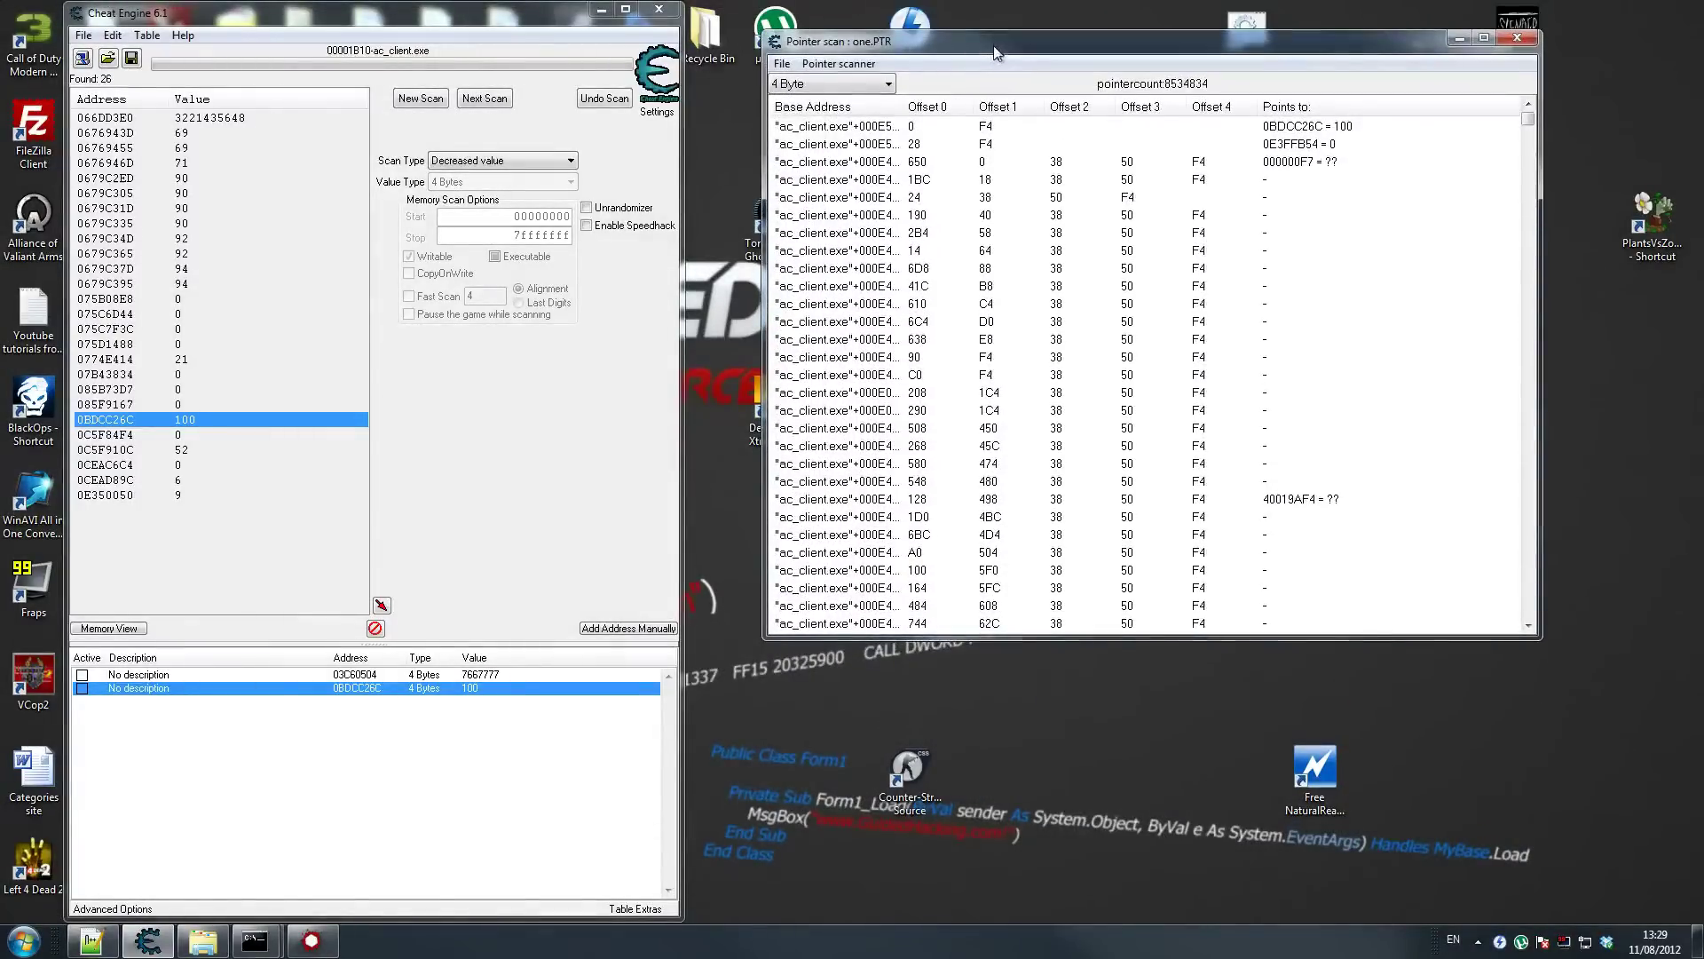
double_click(341, 688)
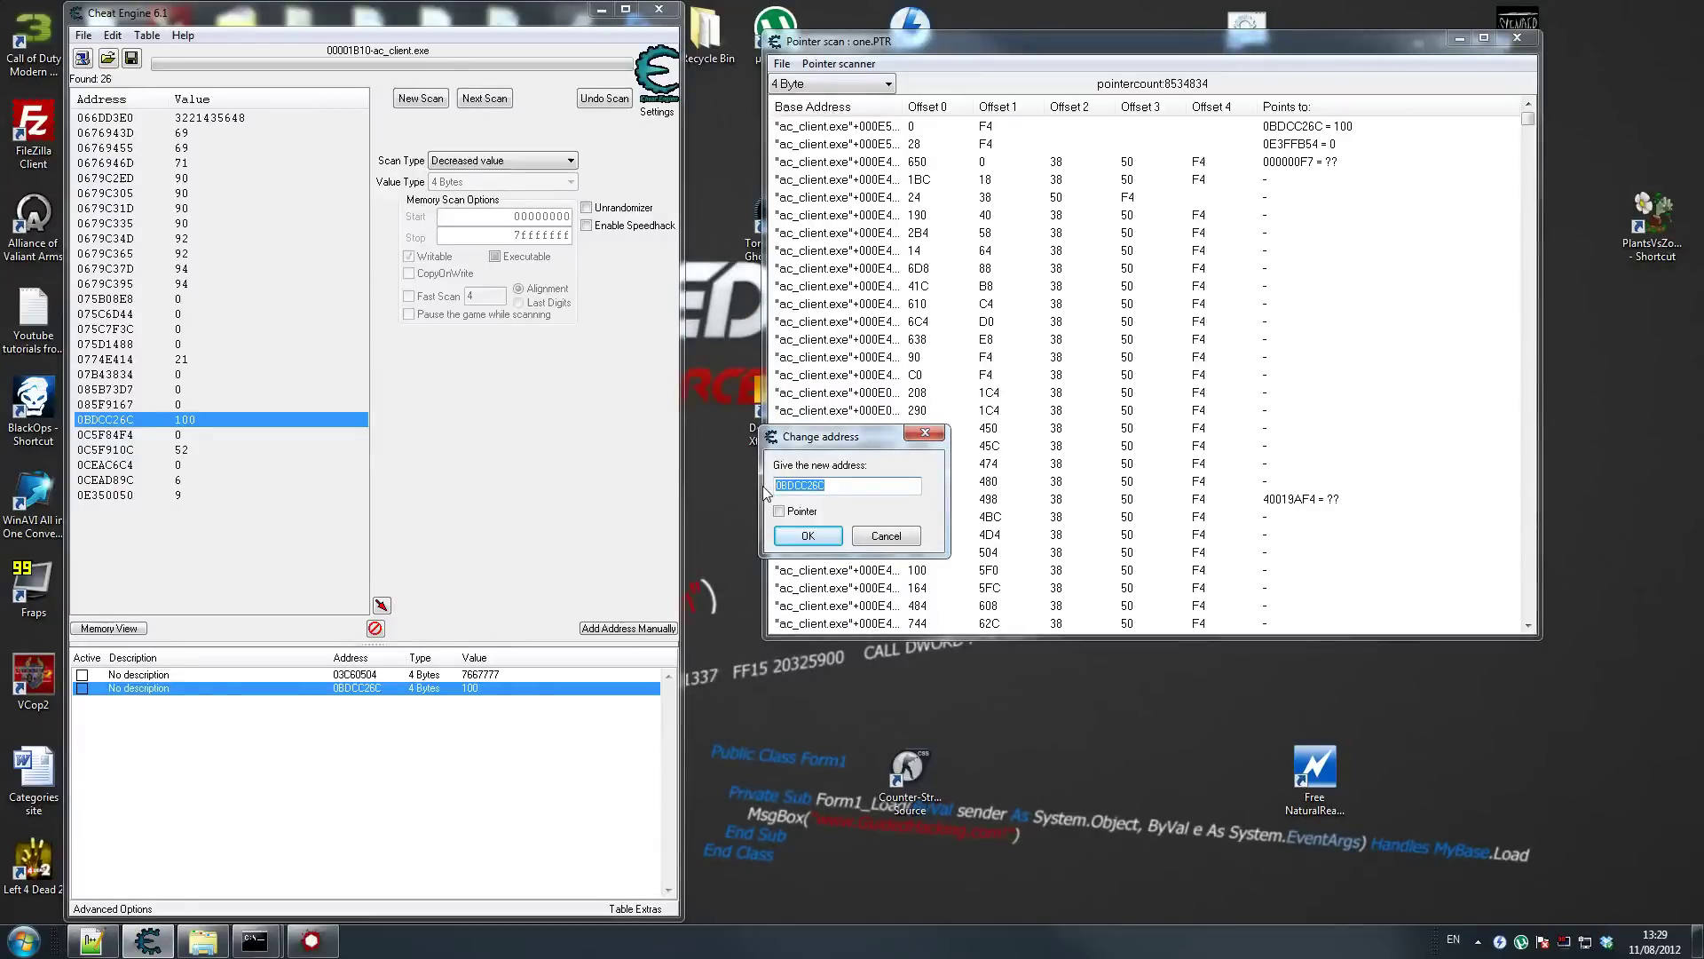
left_click(885, 537)
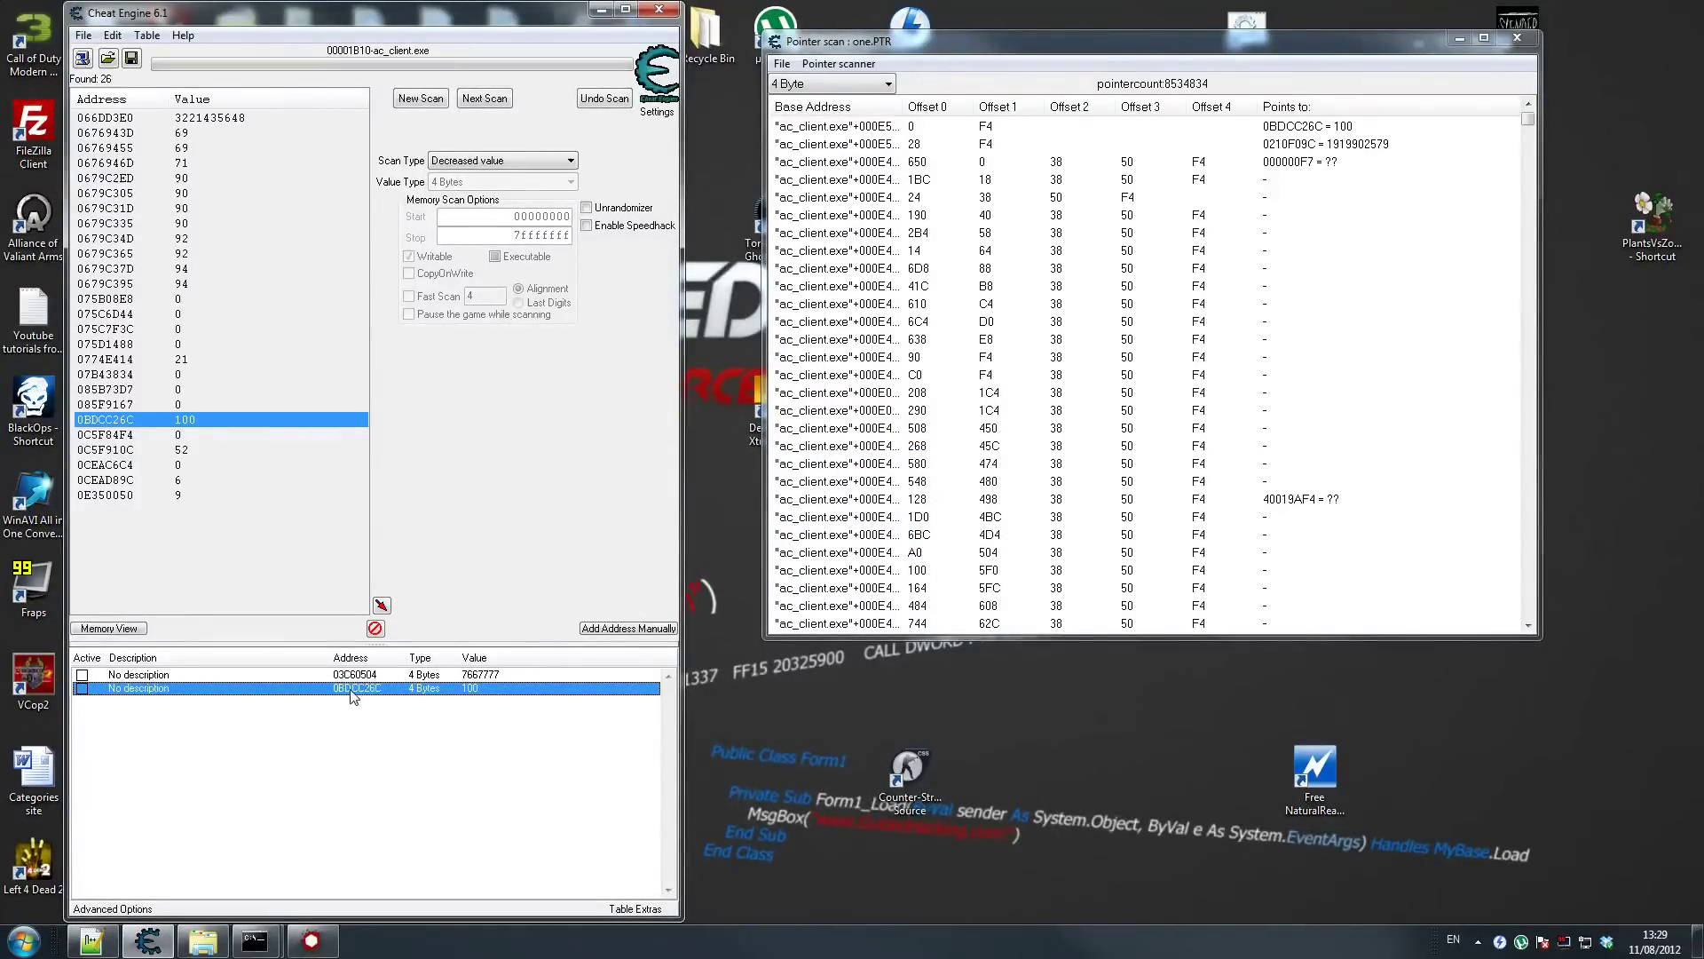
Rescan the pointer list for address 0BDCC26C and save the results as two
left_click(860, 66)
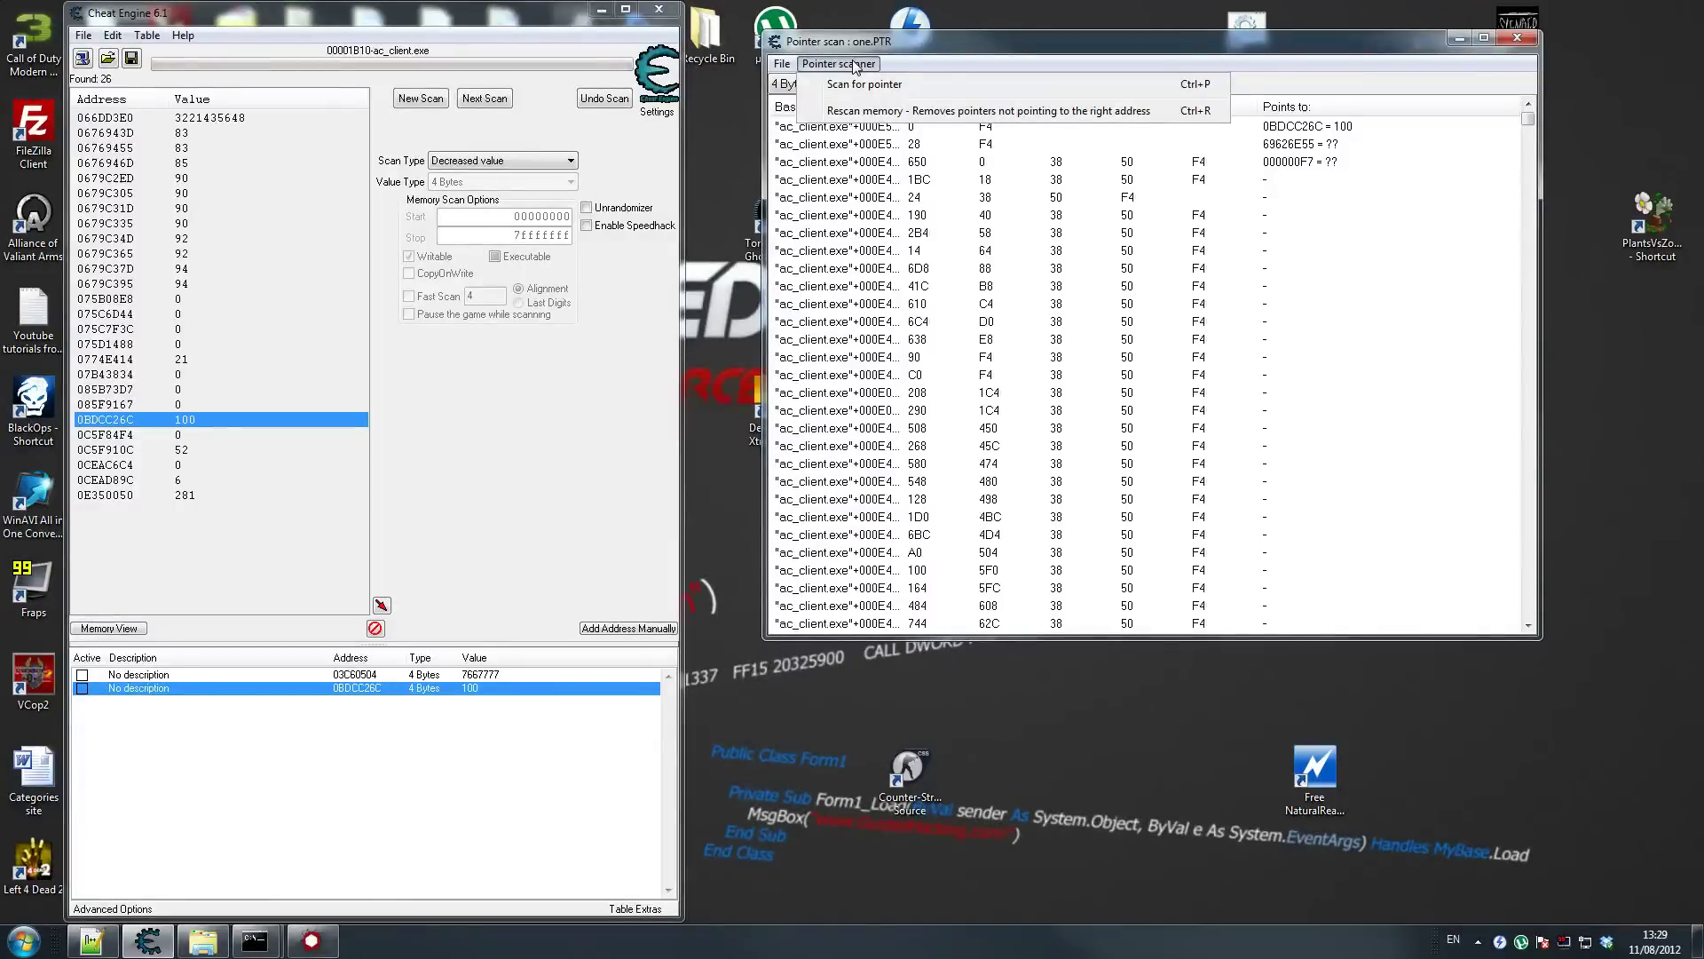
left_click(878, 110)
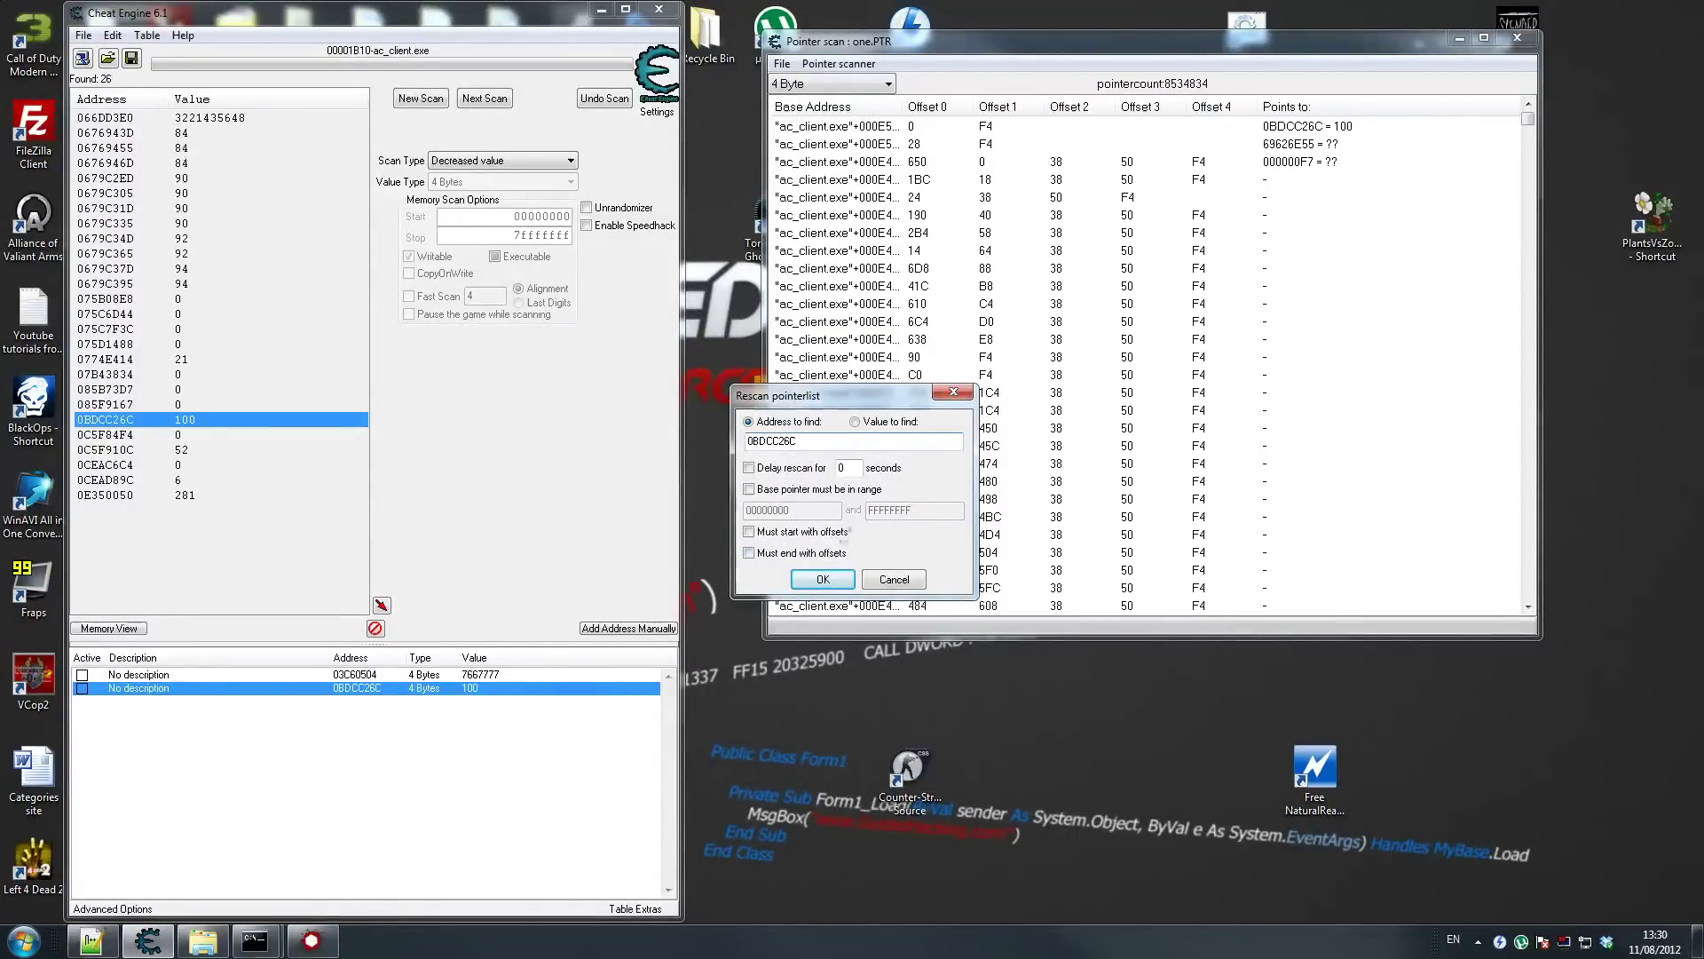
left_click(846, 580)
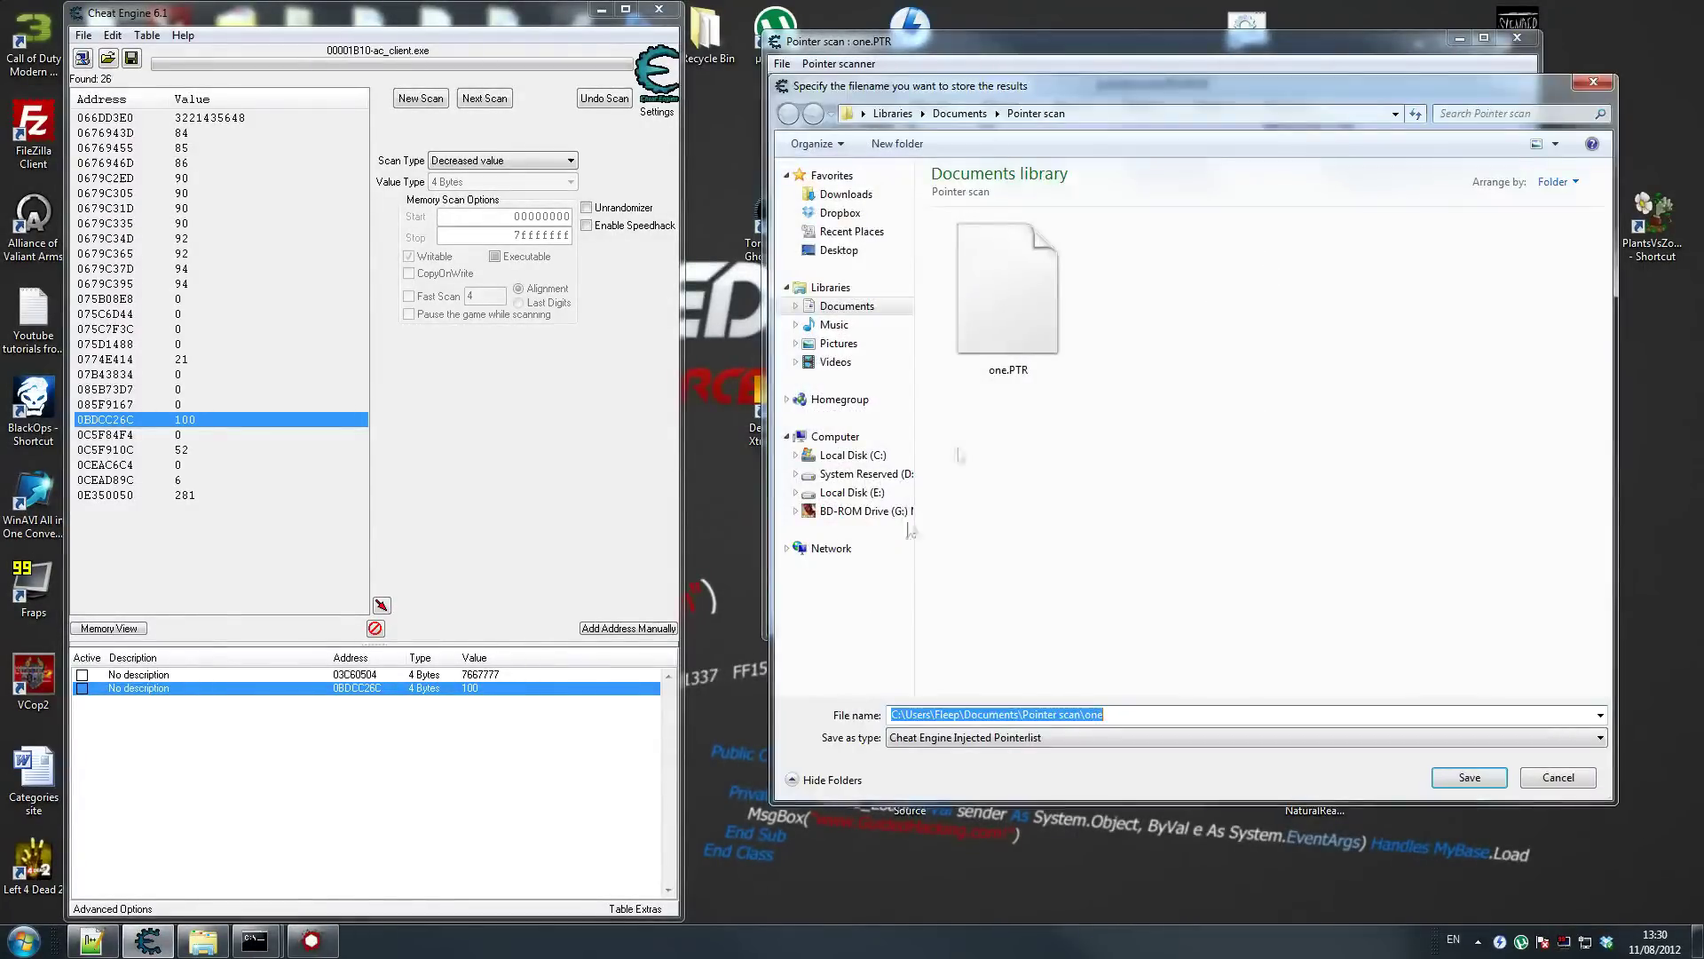
type("two")
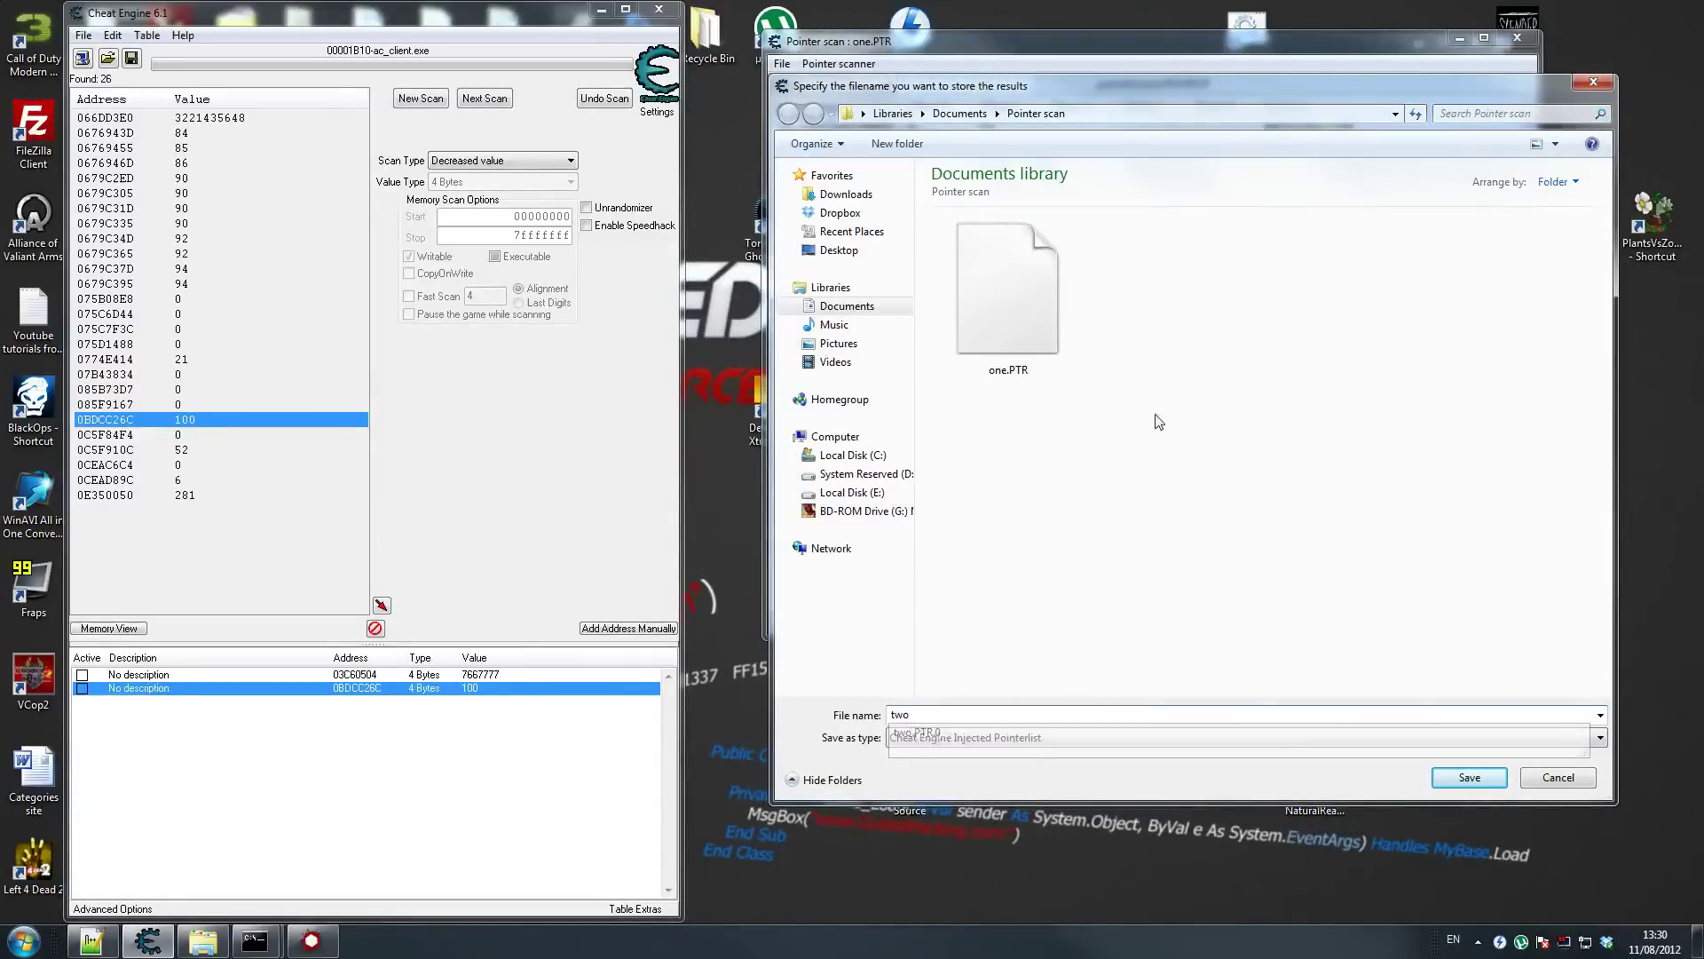
left_click(1470, 777)
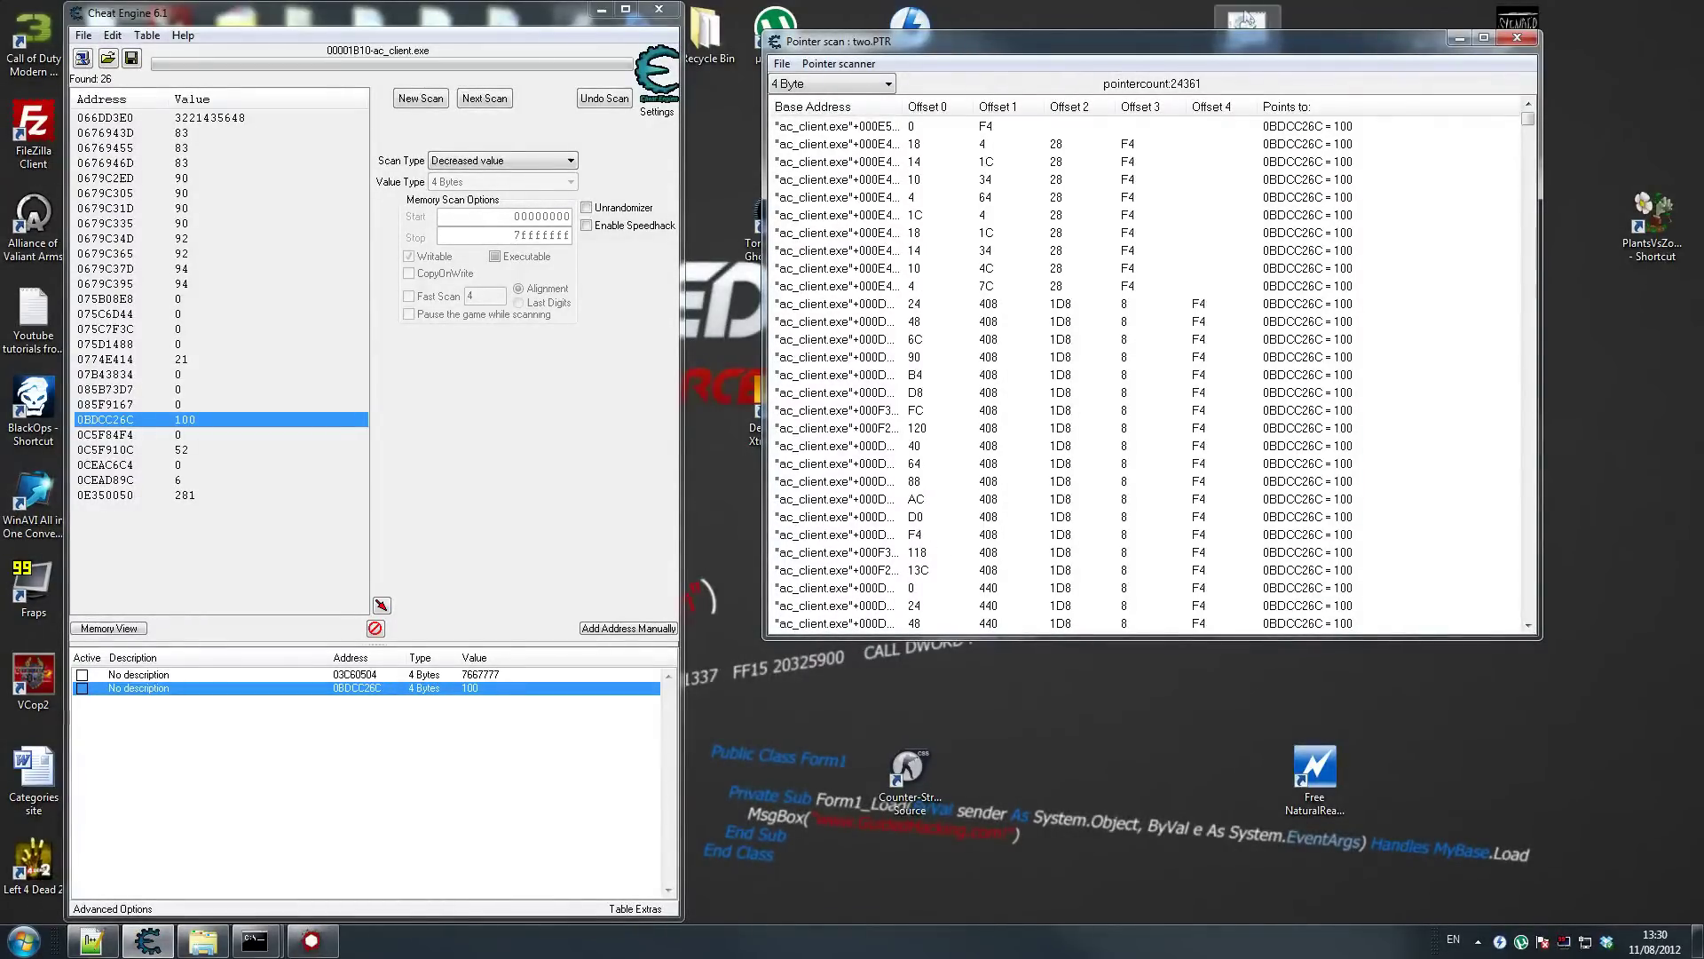
Move the pointer results window lower, restart AssaultCube and place its new window clear of Cheat Engine's main window
left_click_drag(1224, 53, 1218, 468)
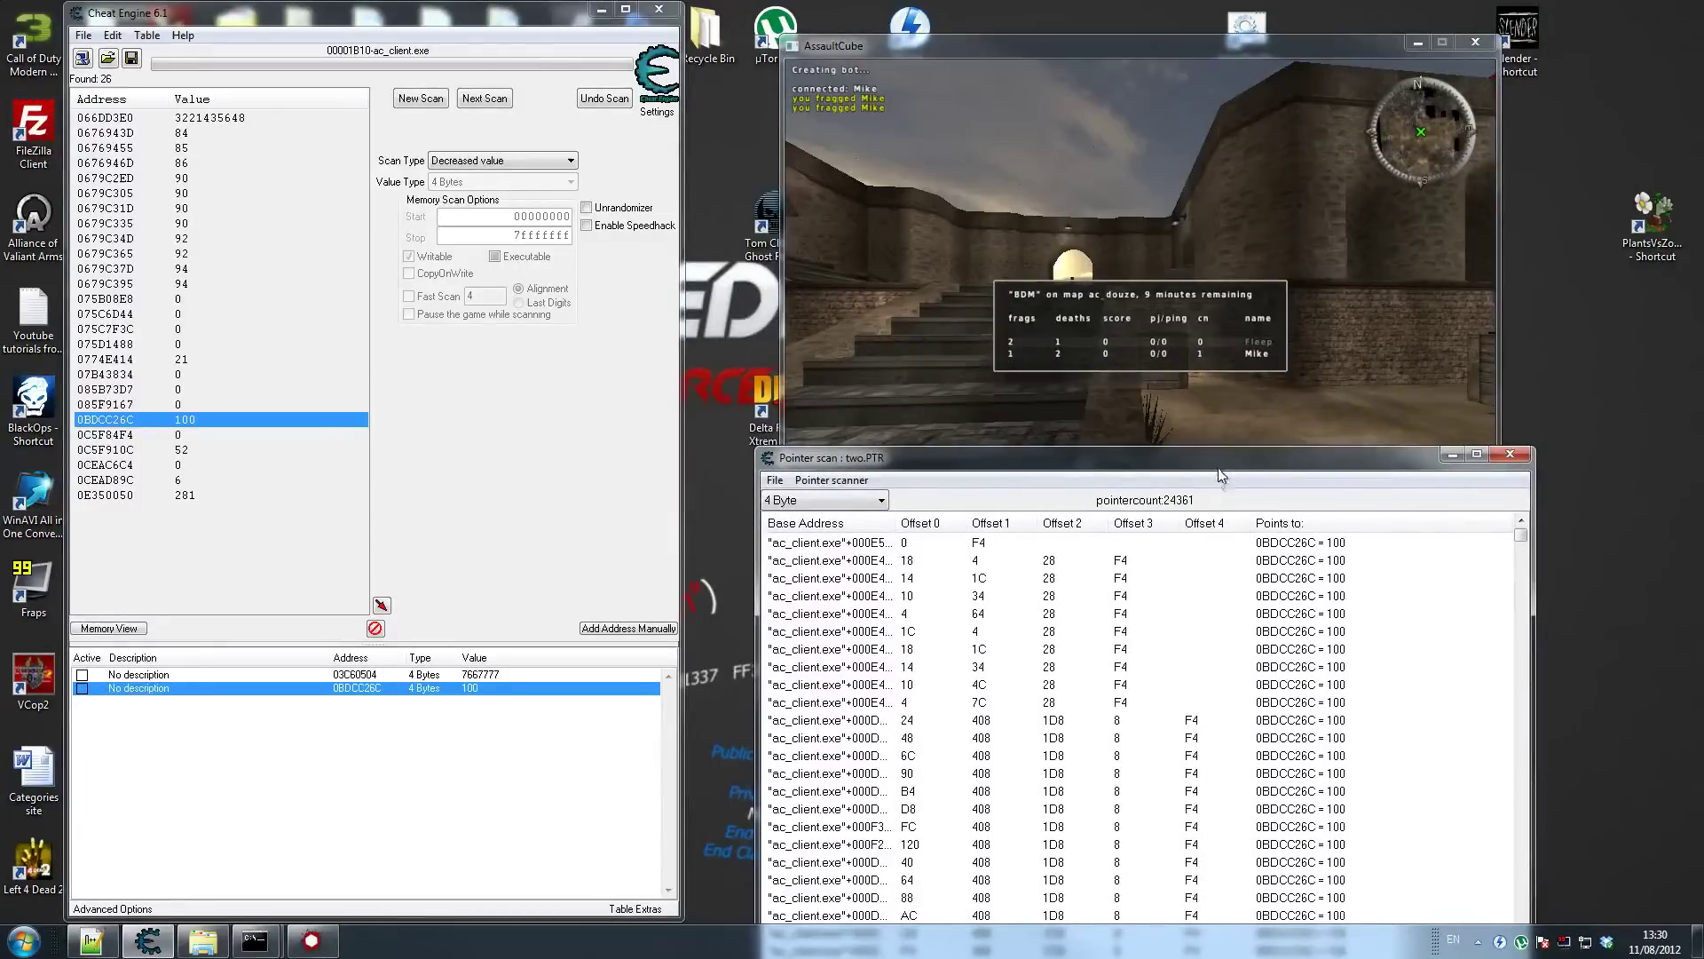
left_click(1485, 41)
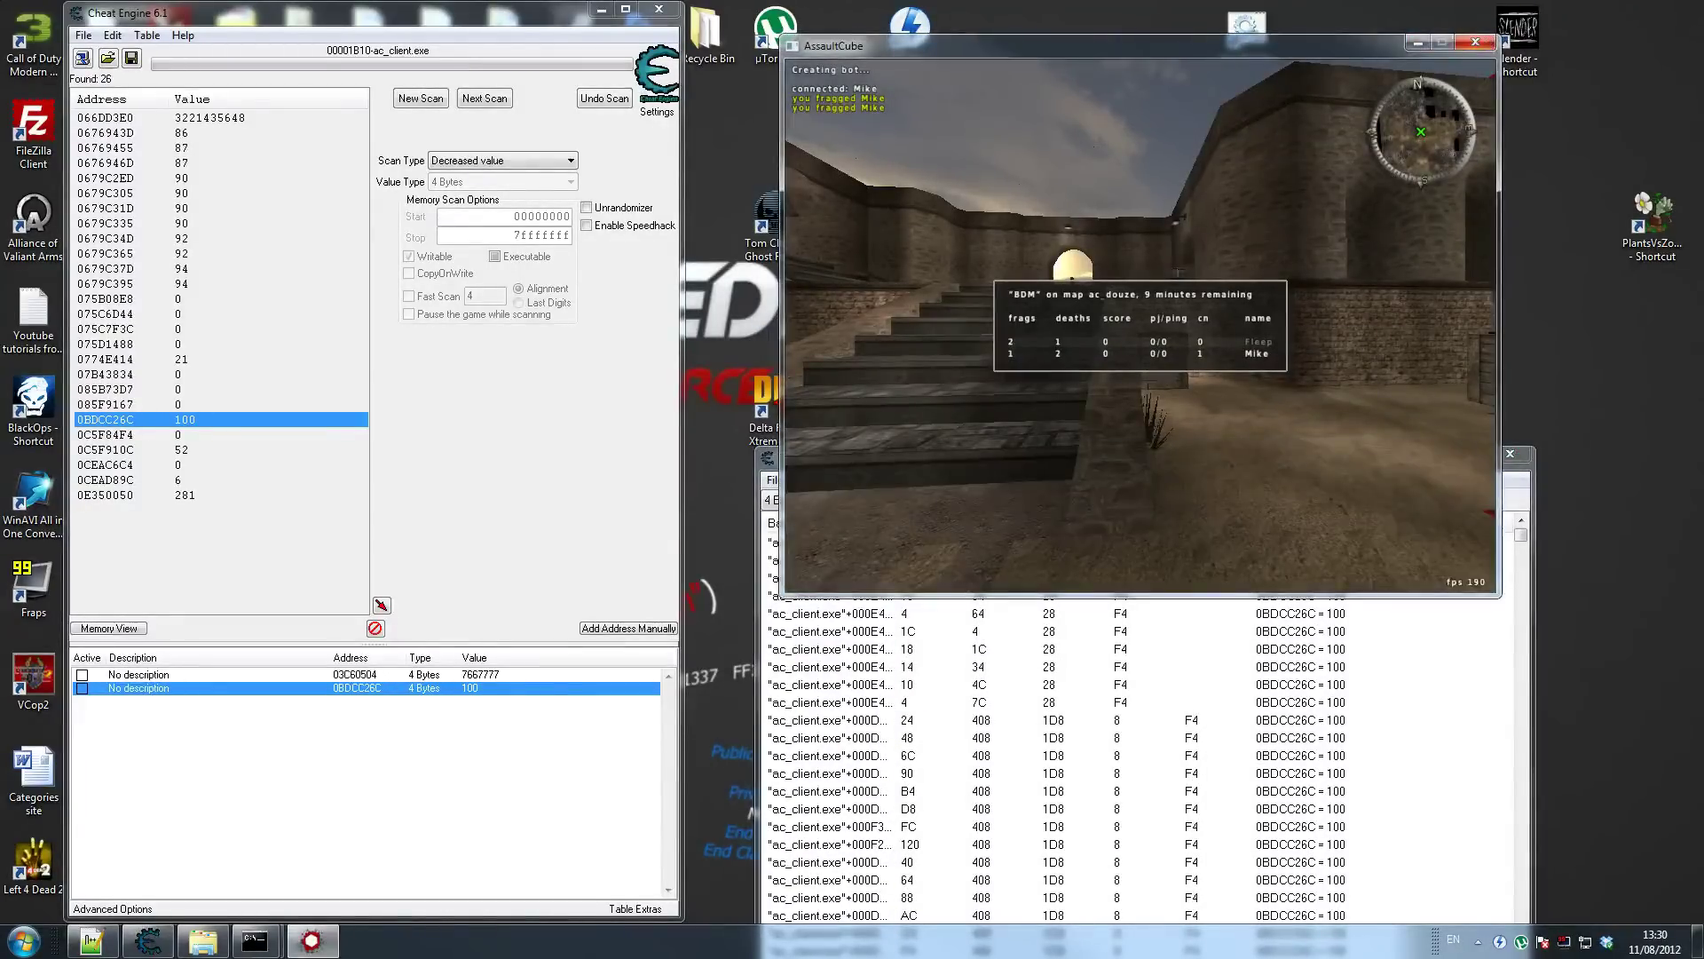
double_click(914, 306)
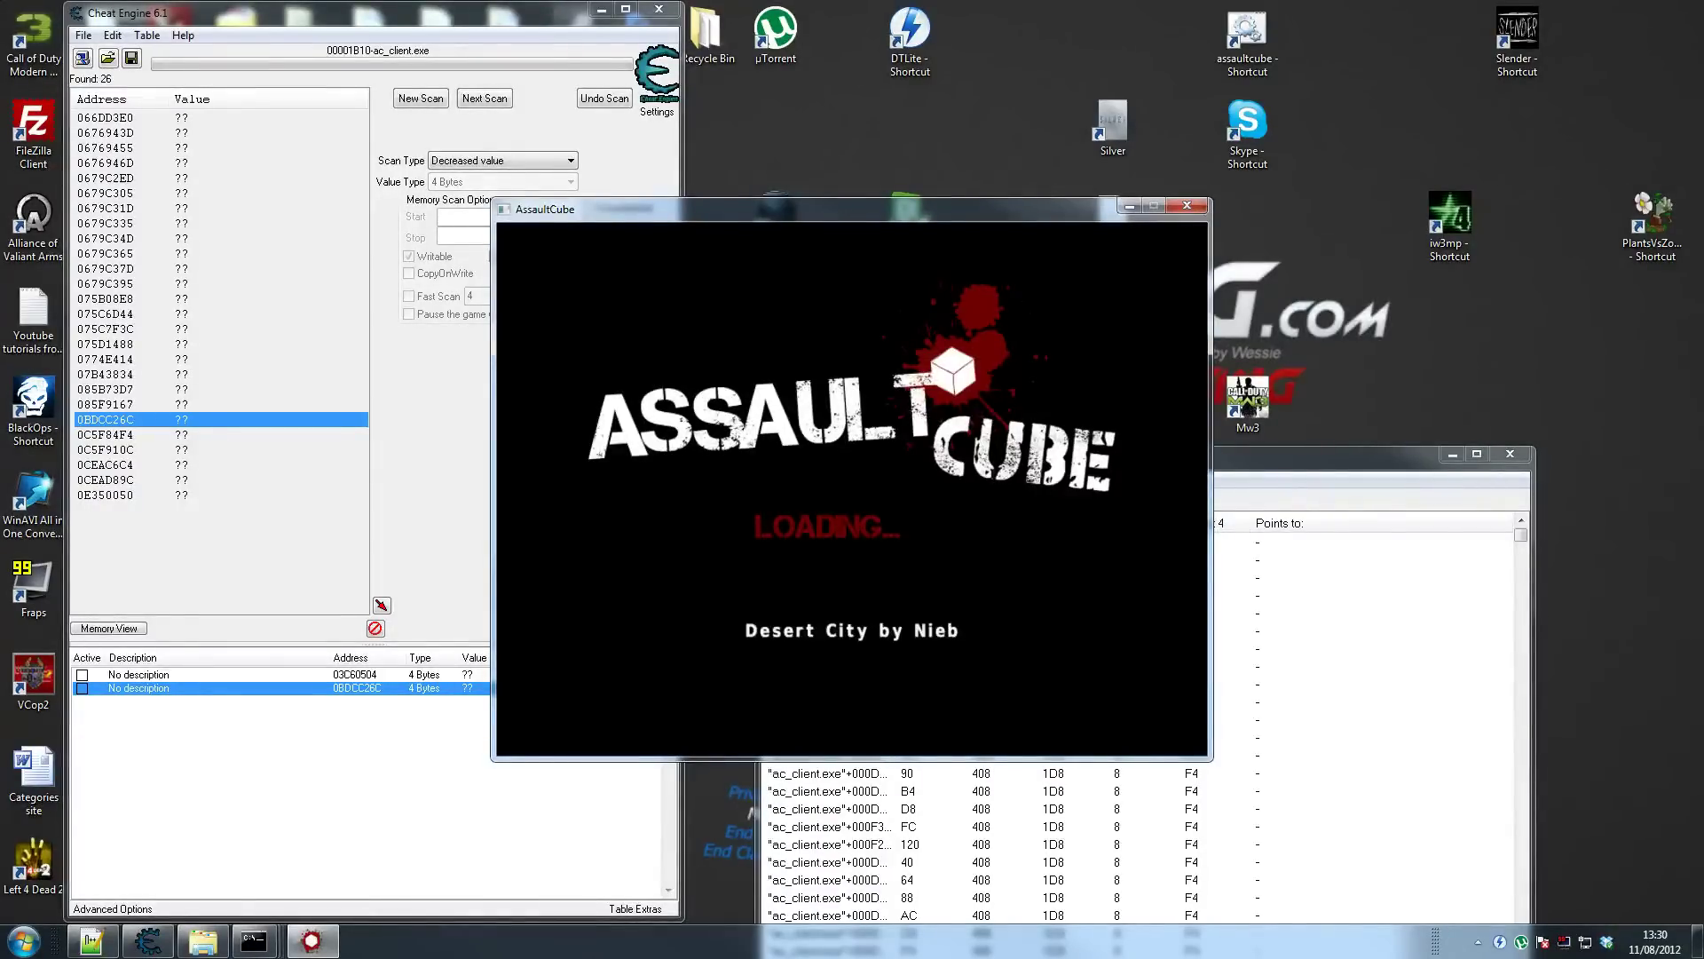
key("super")
left_click_drag(890, 219, 1244, 115)
key("Escape")
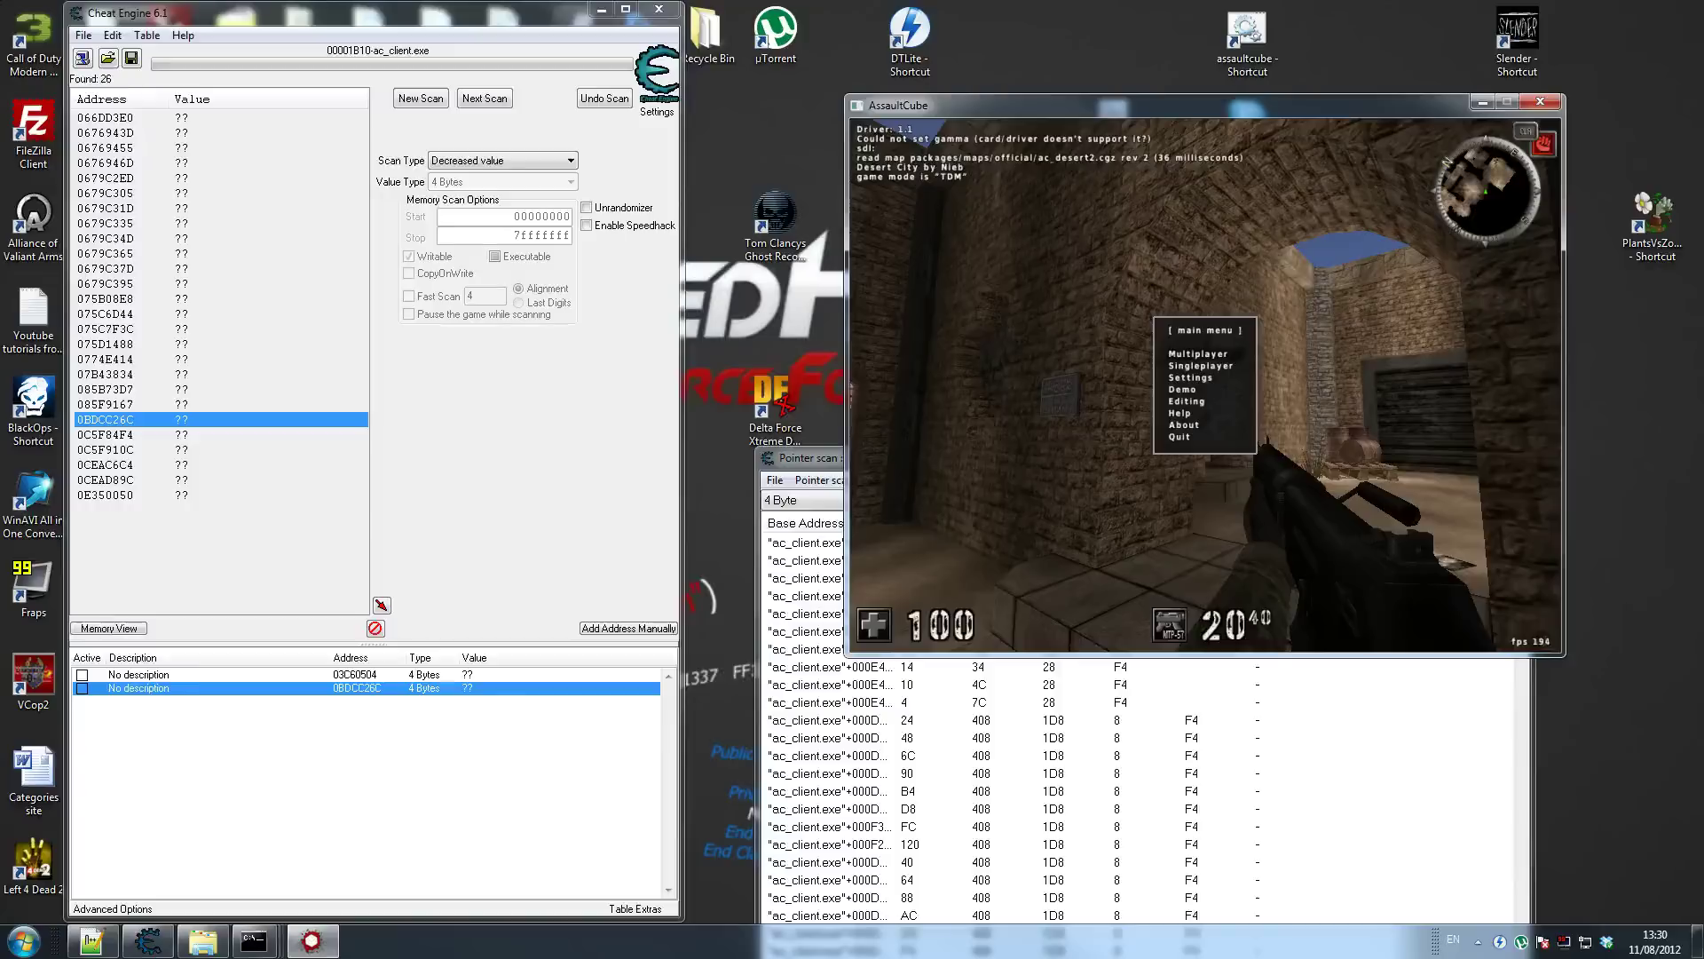
Start a singleplayer bot deathmatch with 2 players on the ac_douze map
key("Down")
key("Return")
key("Return")
key("Up")
key("Return")
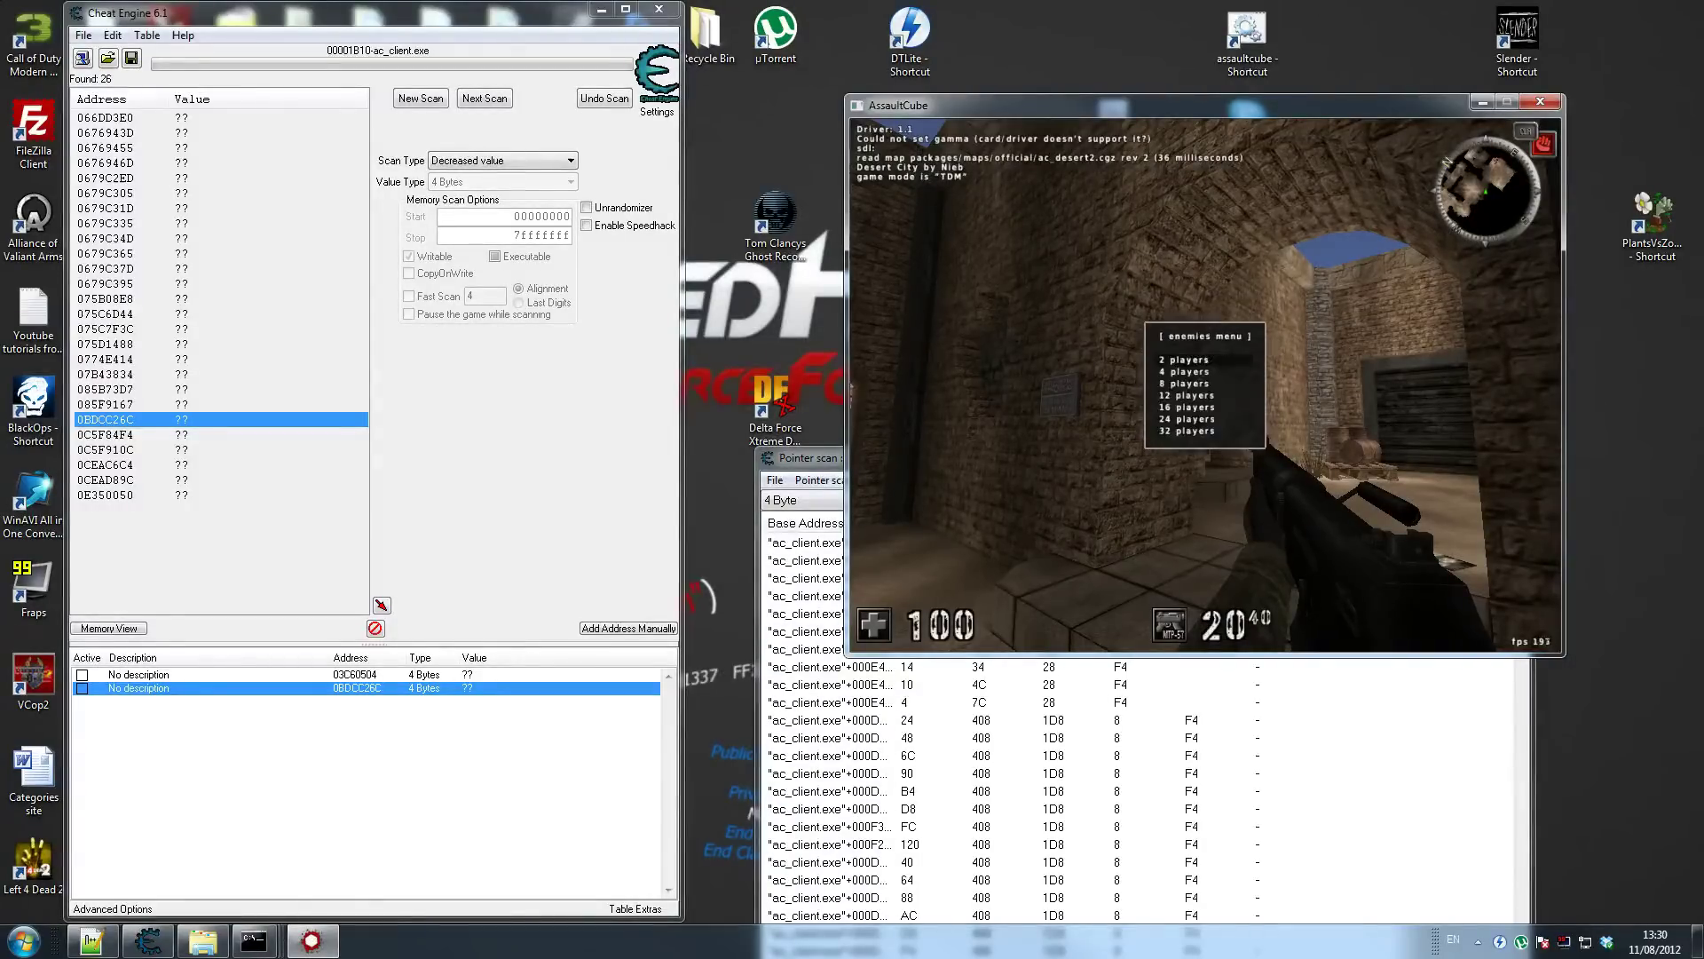
key("Return")
key("Down")
key("Down")
key("Down")
key("Down")
key("Down")
key("Down")
key("Down")
key("Down")
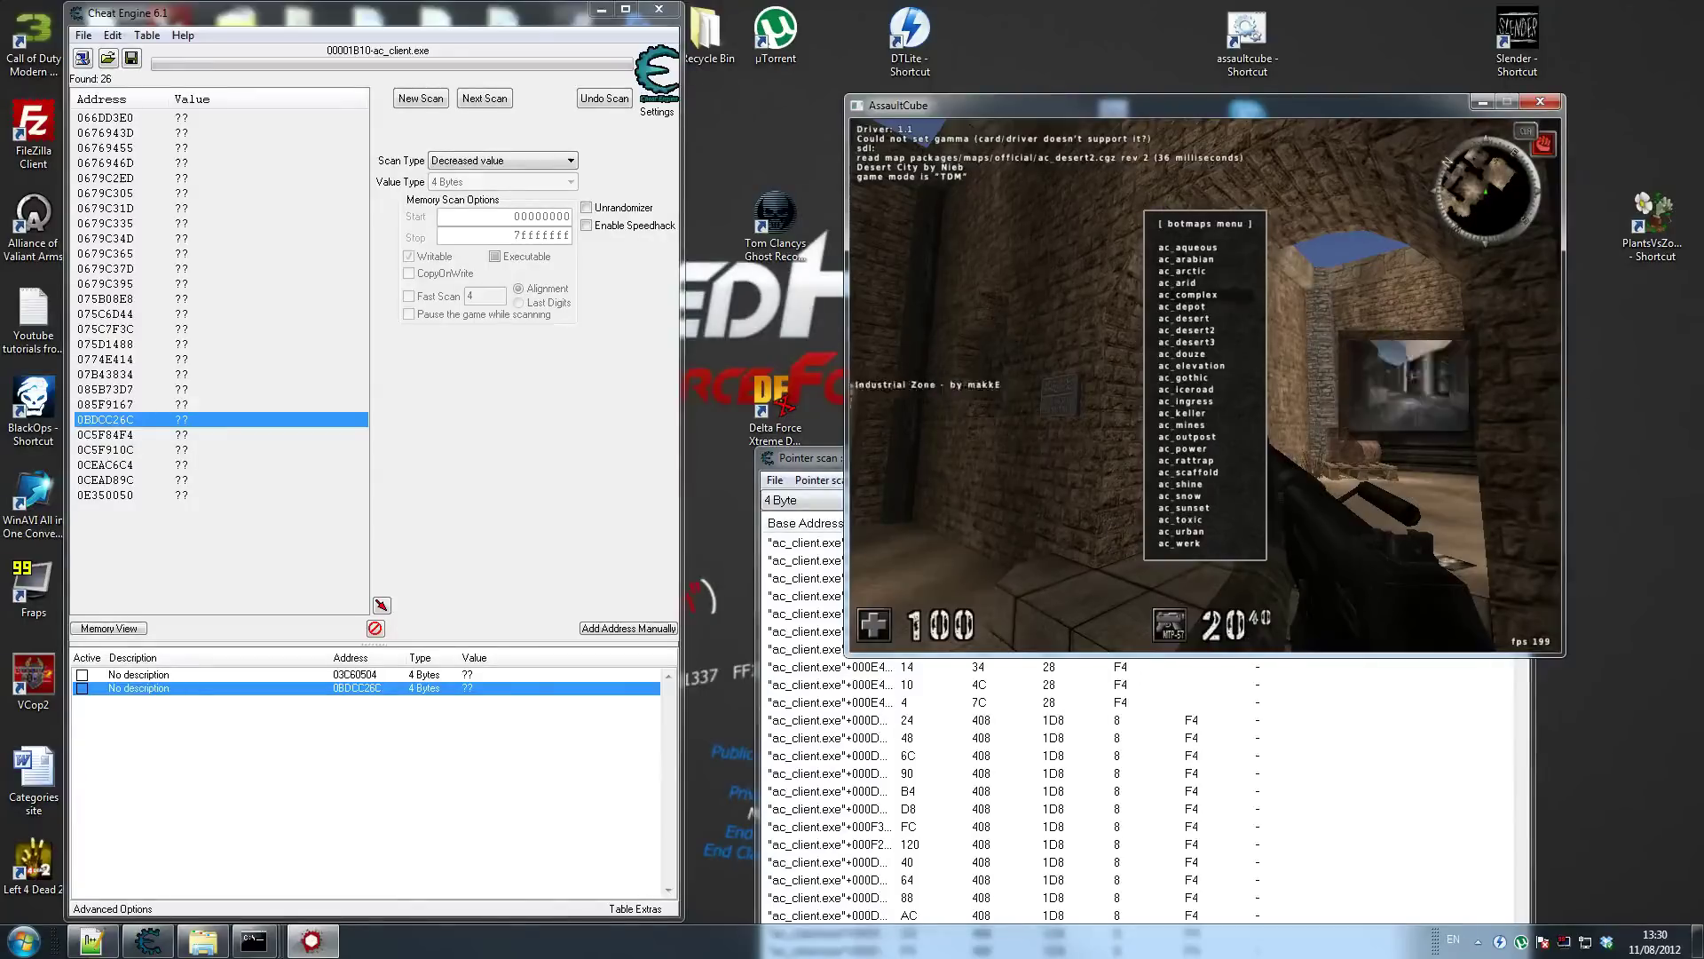
key("Down")
key("Return")
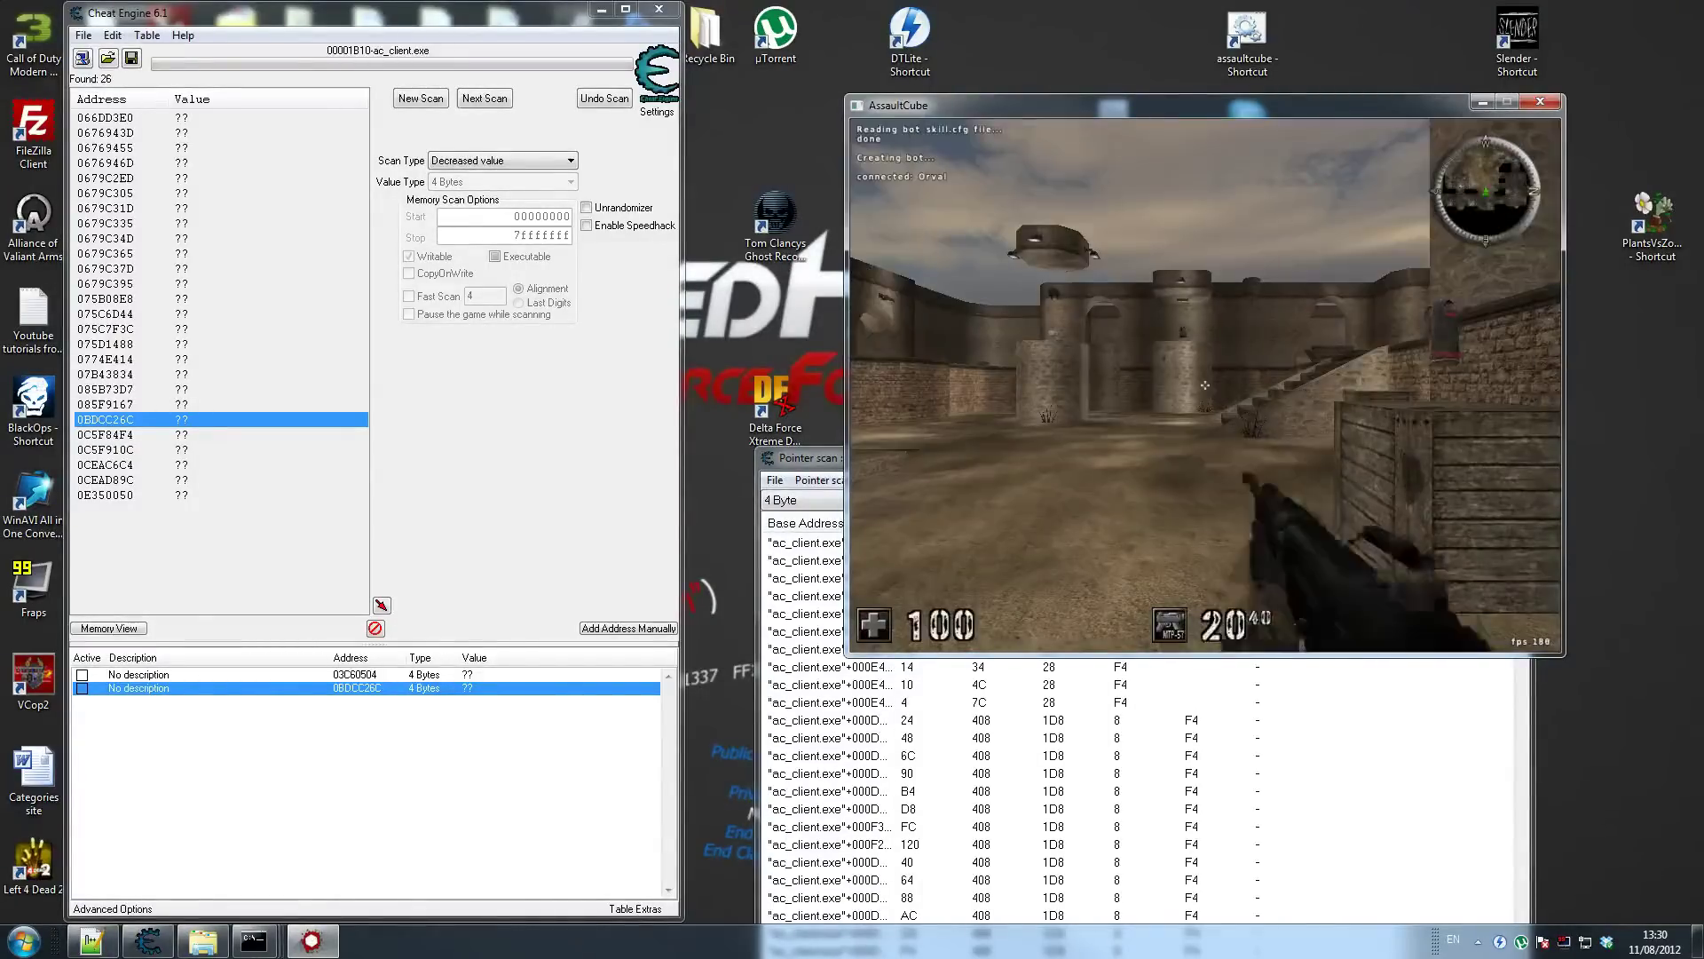
Leave the game and attach Cheat Engine to the newly restarted ac_client.exe process, keeping the address list
key("super")
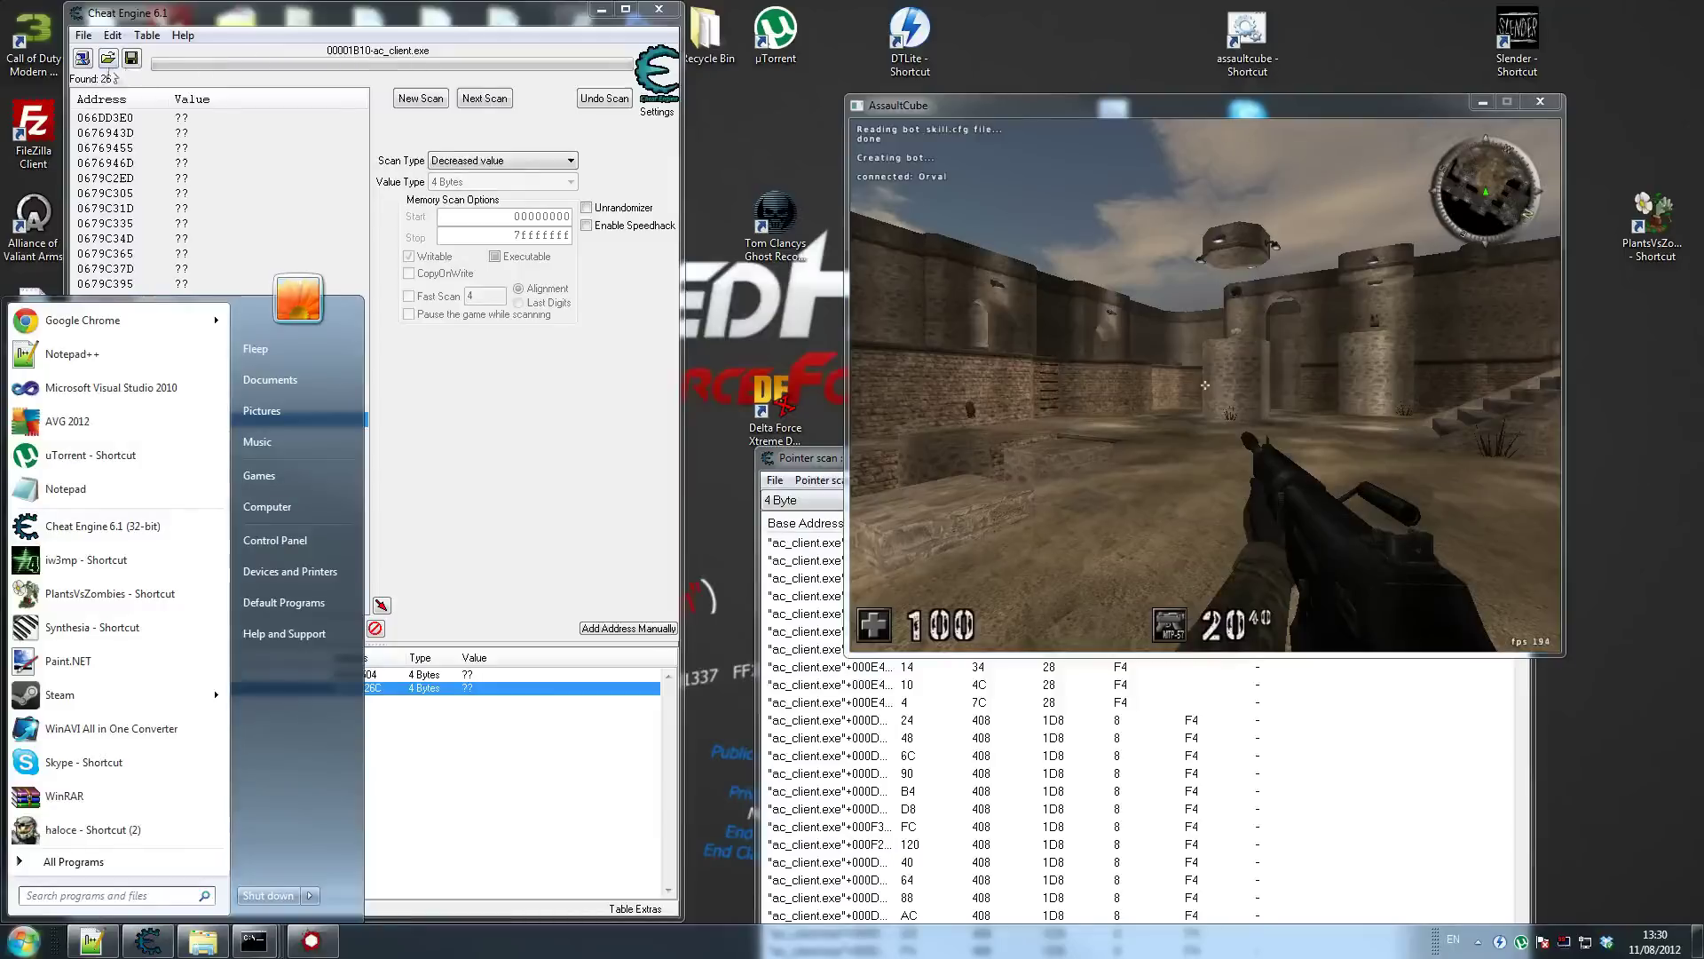
left_click(86, 64)
left_click(83, 59)
double_click(353, 465)
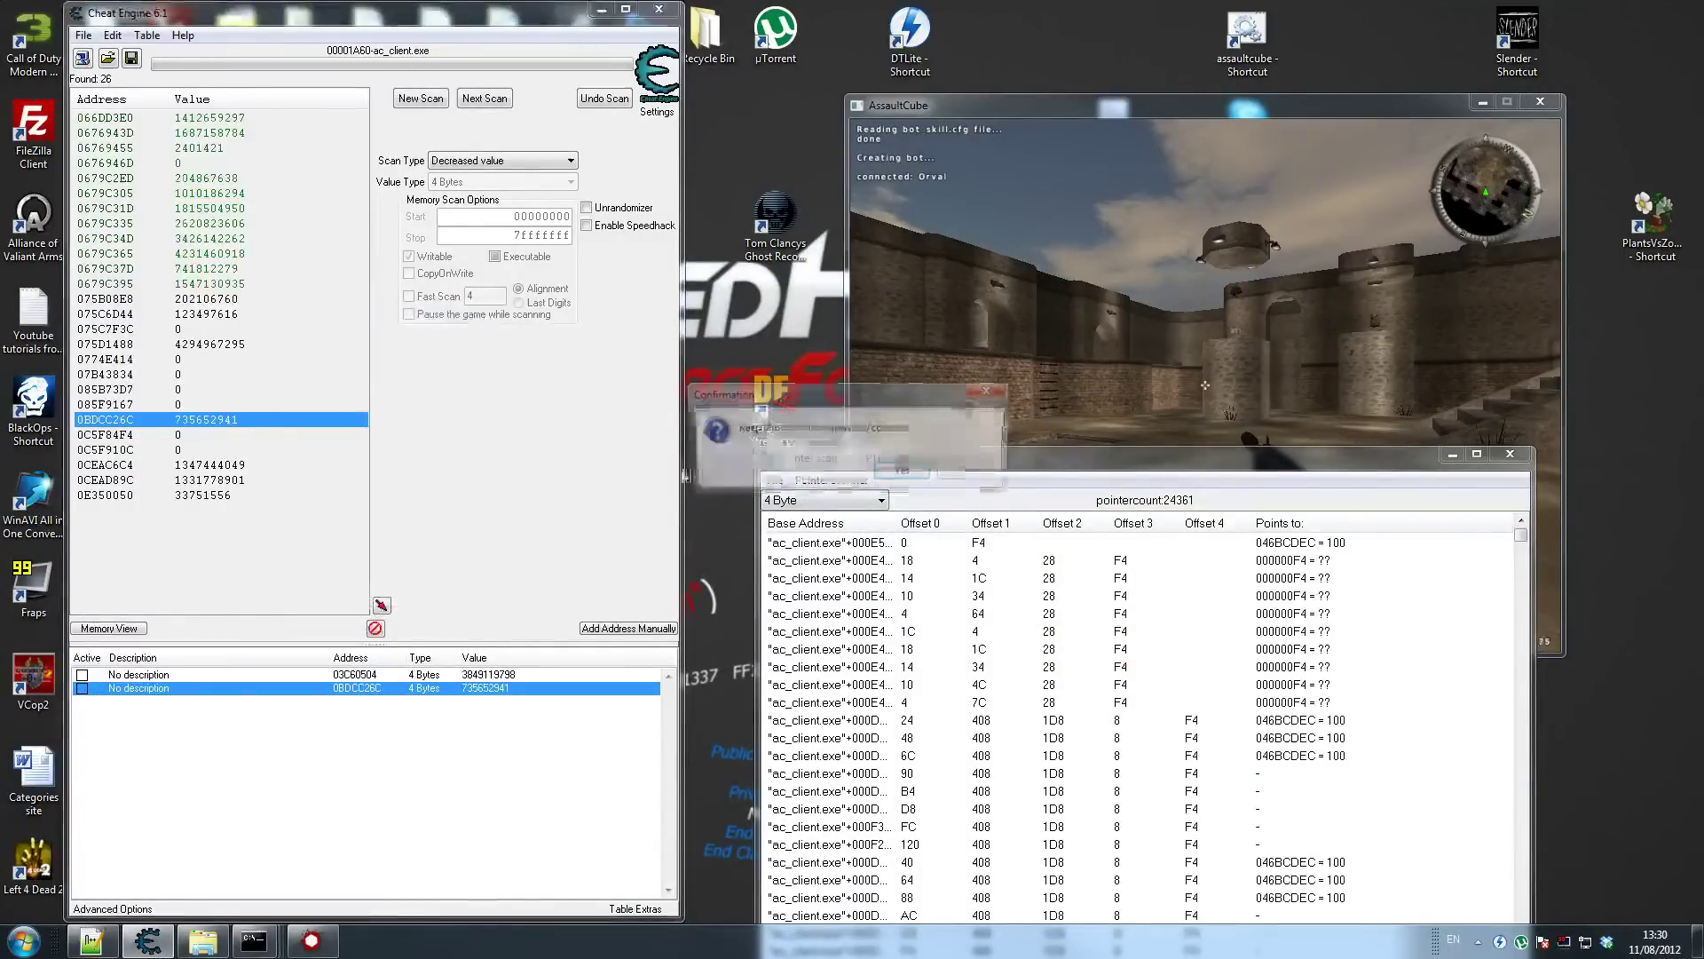
key("Return")
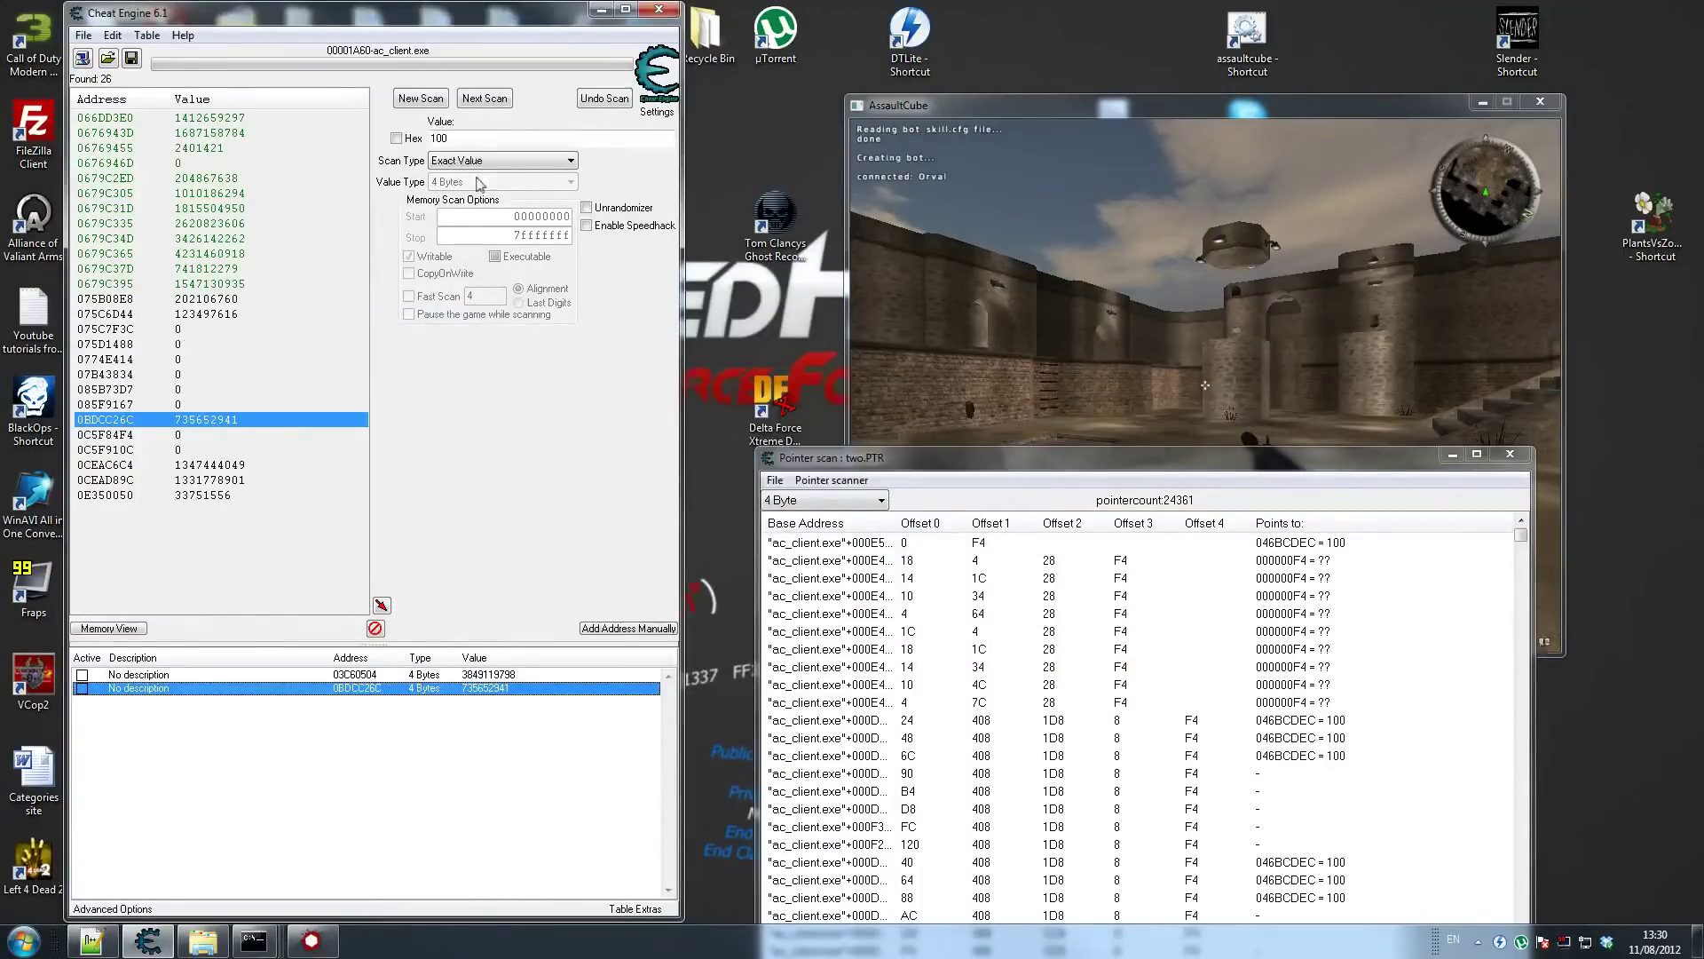
Start a new scan for the exact 4-byte value 100 and switch back to the game
left_click(420, 100)
left_click(421, 99)
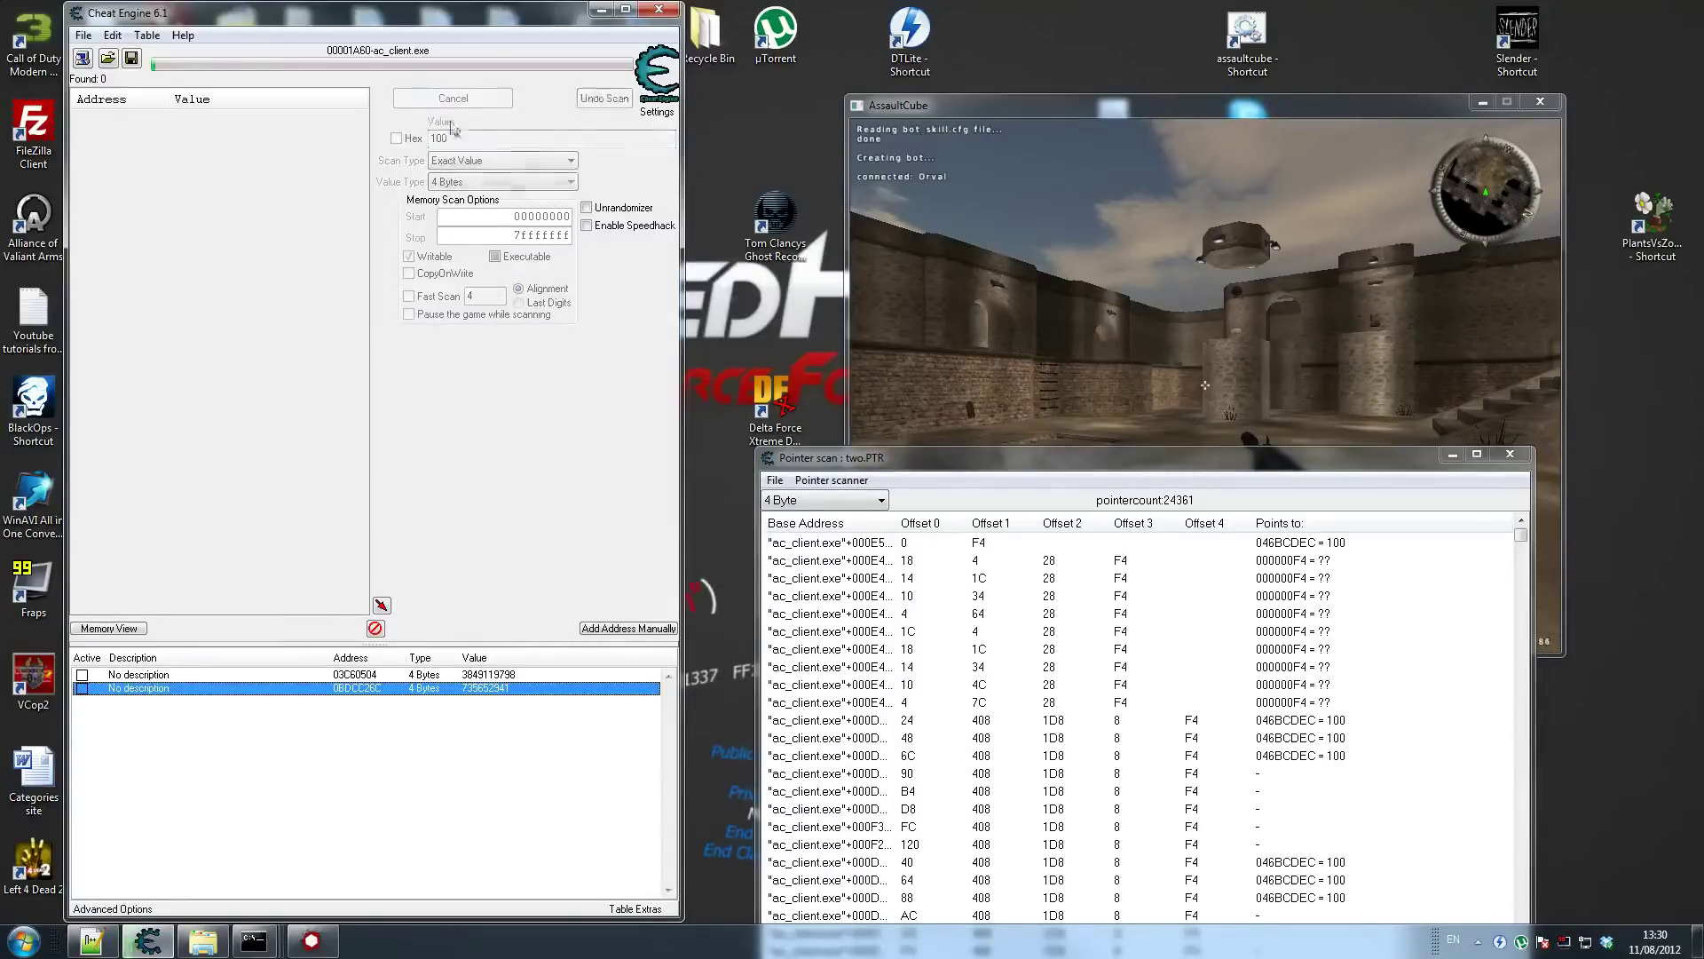
left_click(877, 260)
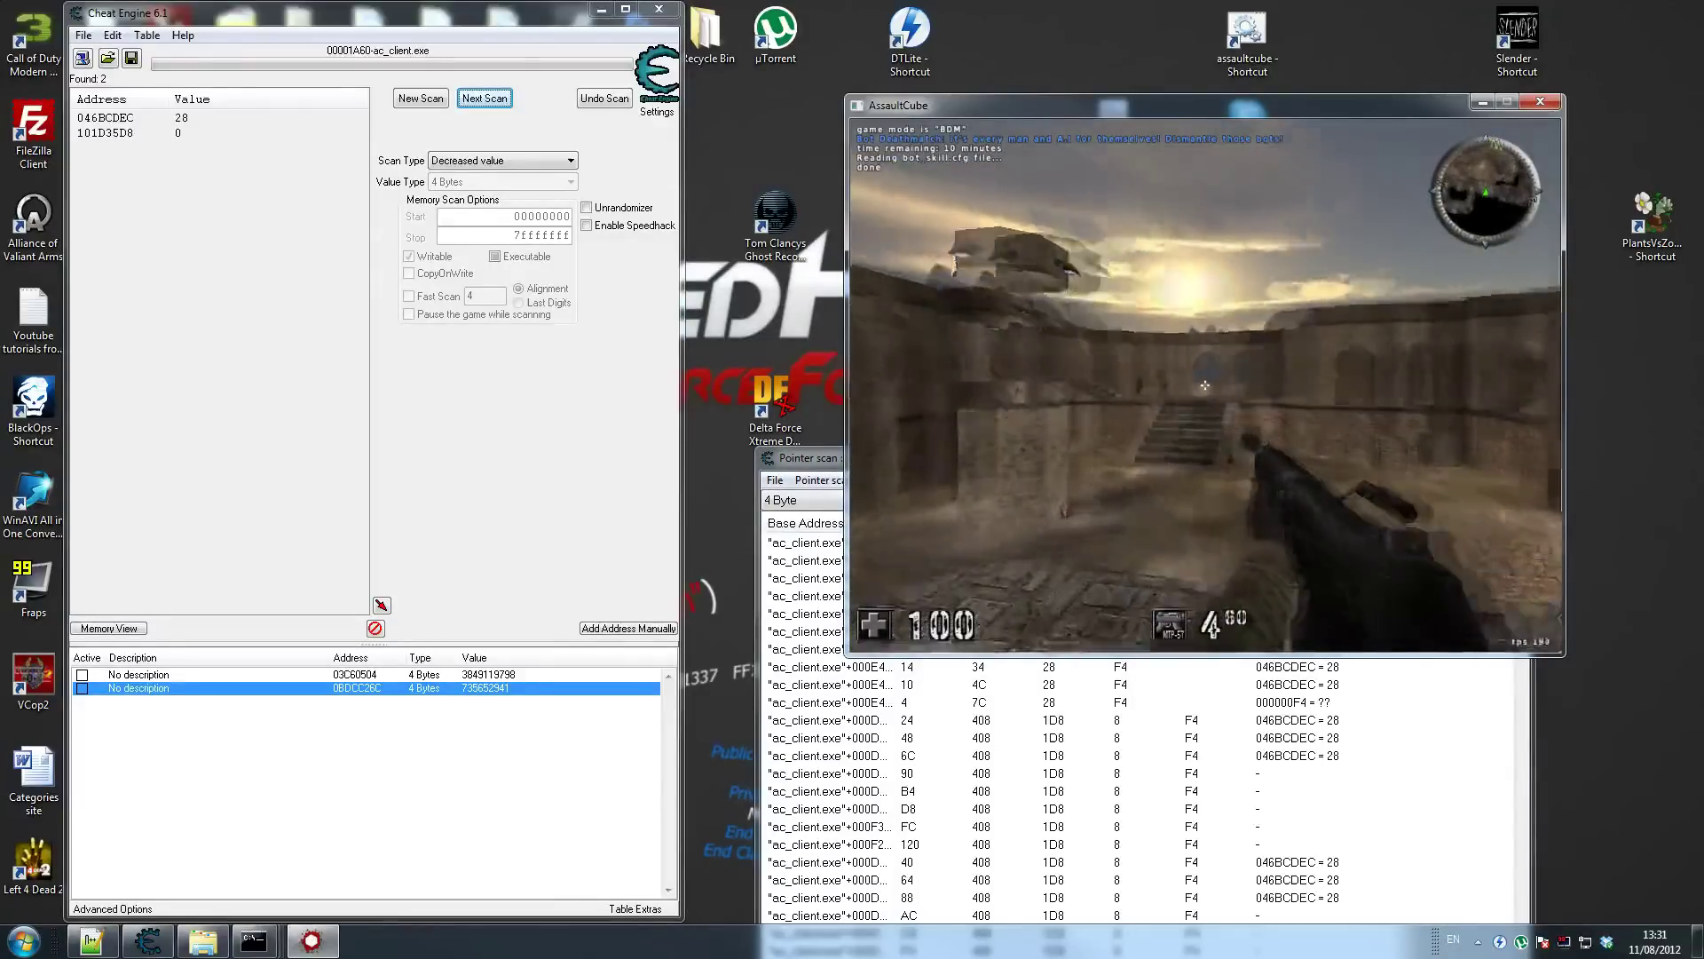
Shoot the bot in the game to check the found address's response, and return to Cheat Engine
left_click(1205, 385)
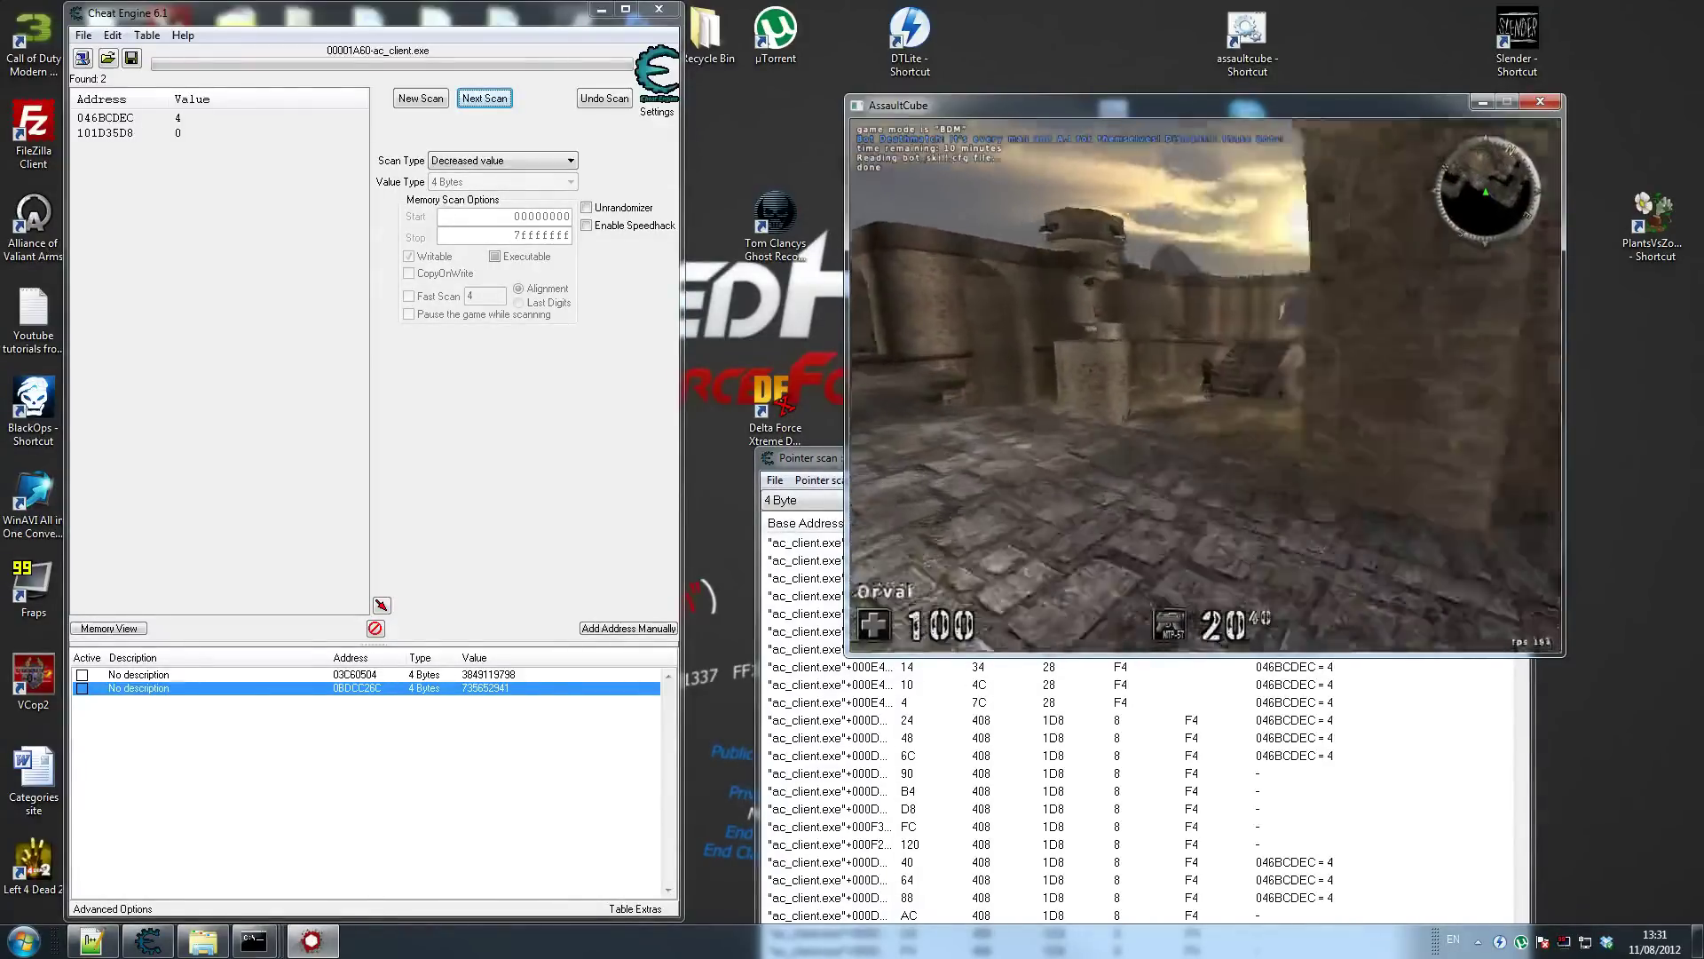
left_click(1204, 385)
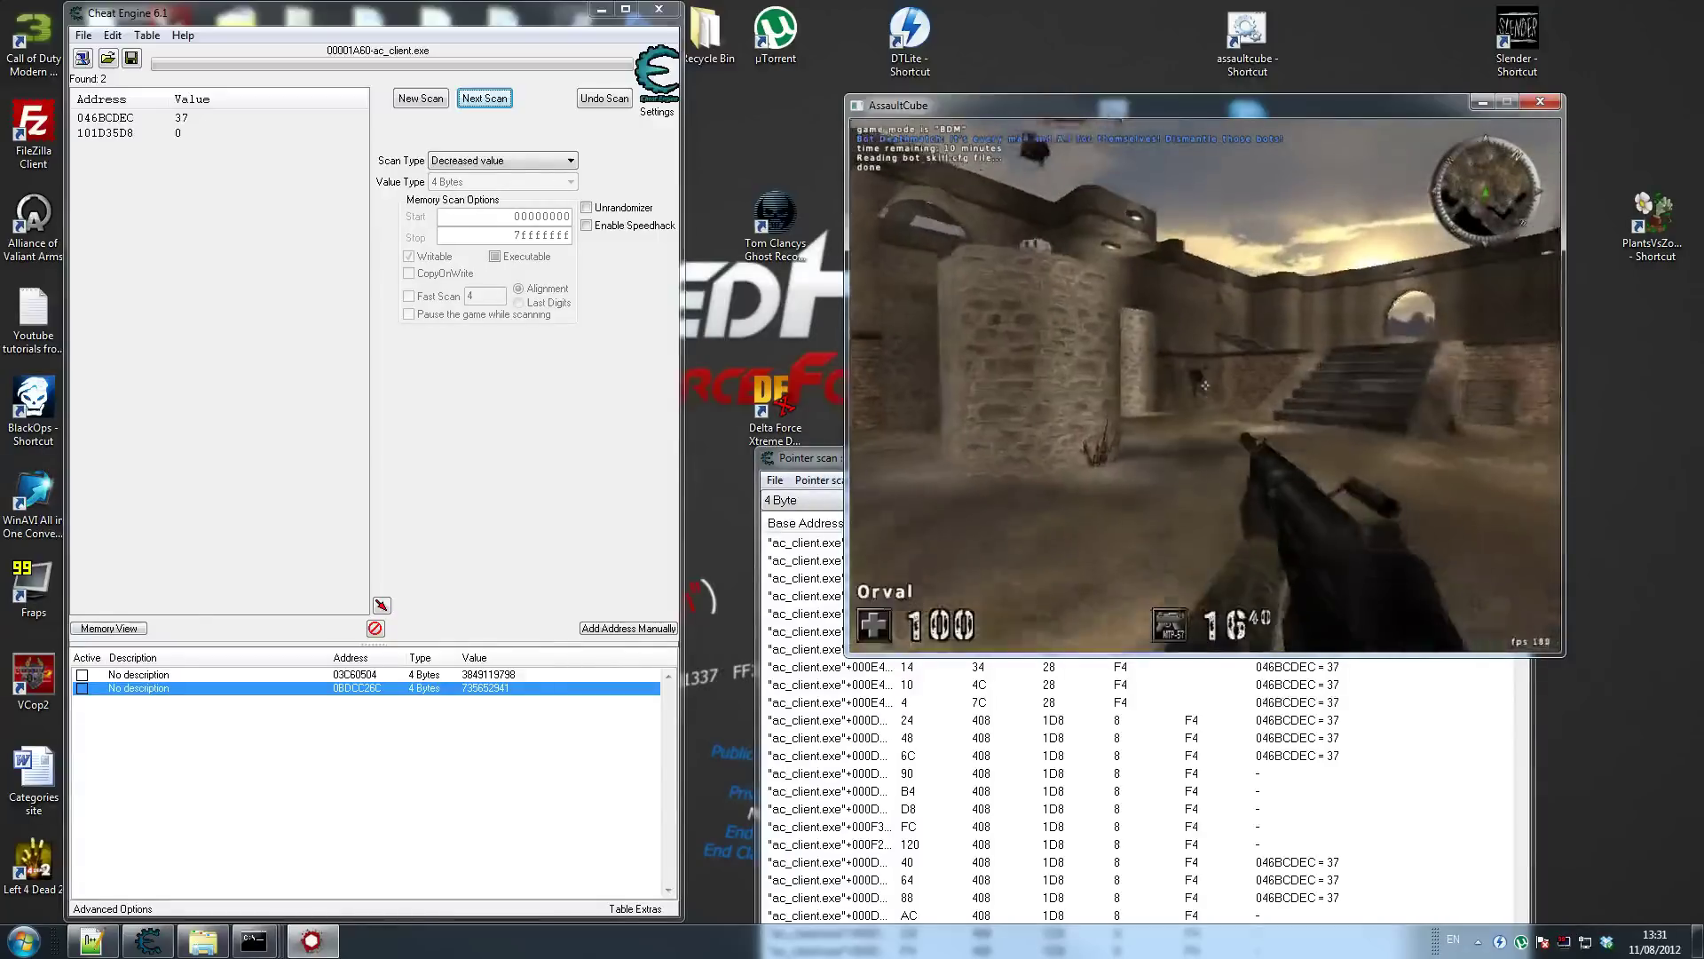
left_click(1205, 385)
key("super")
left_click(510, 487)
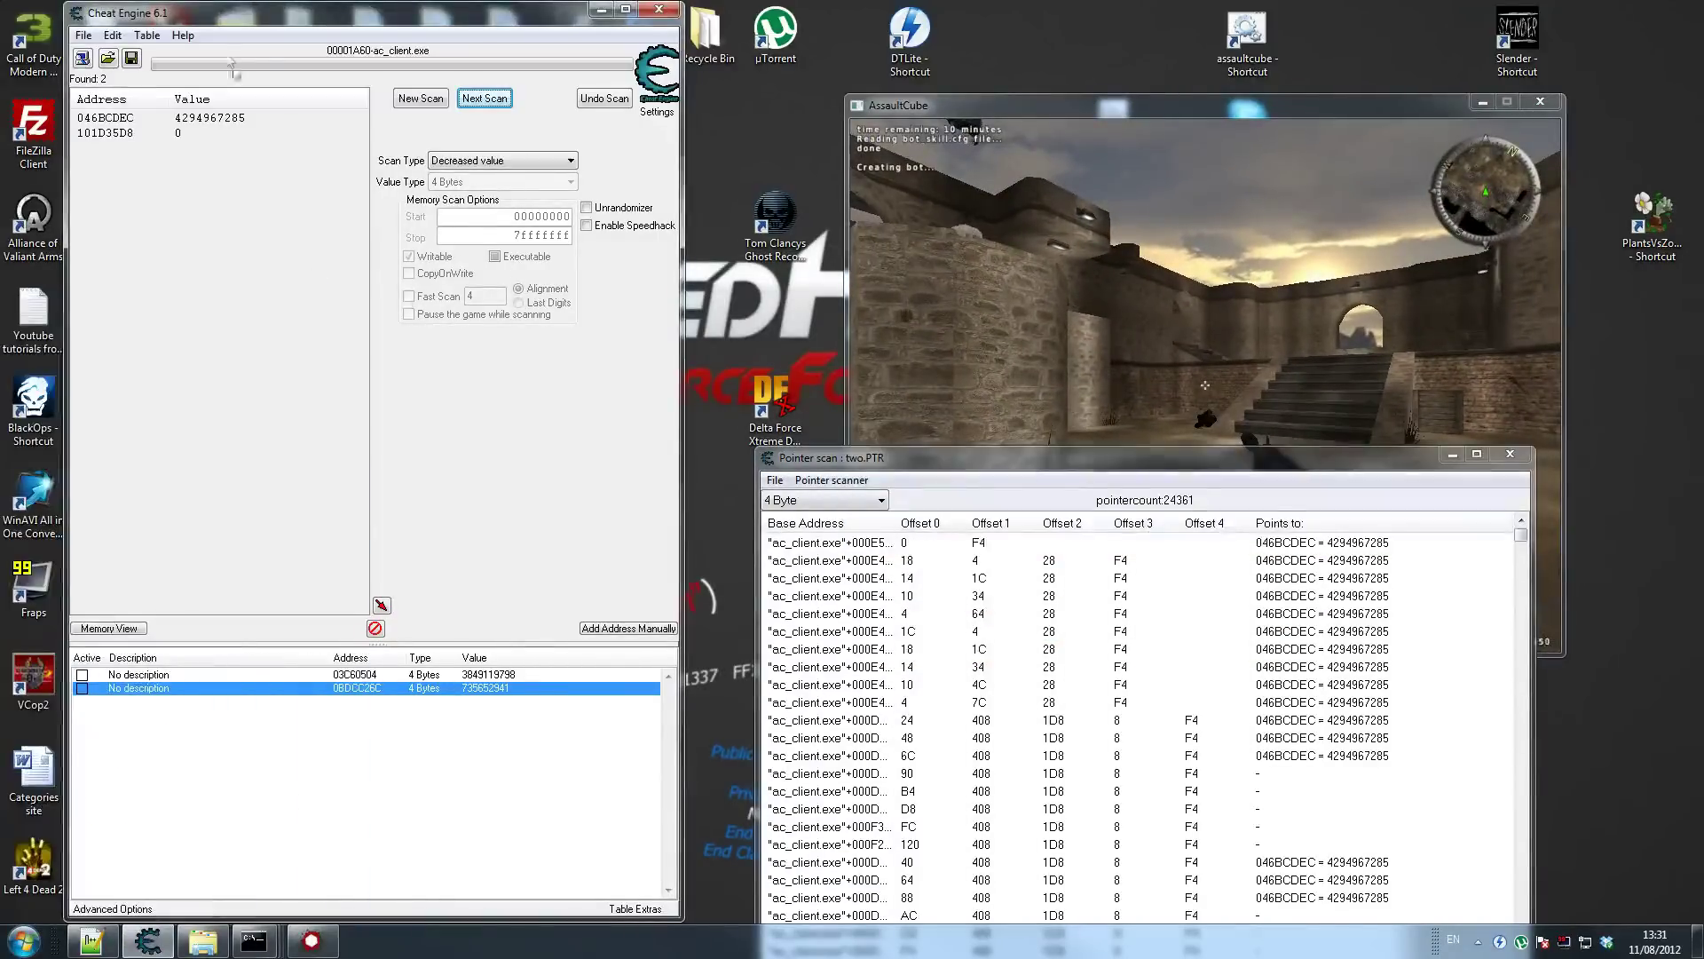
Add the found address 046BCDEC to the address list and copy its address
double_click(204, 118)
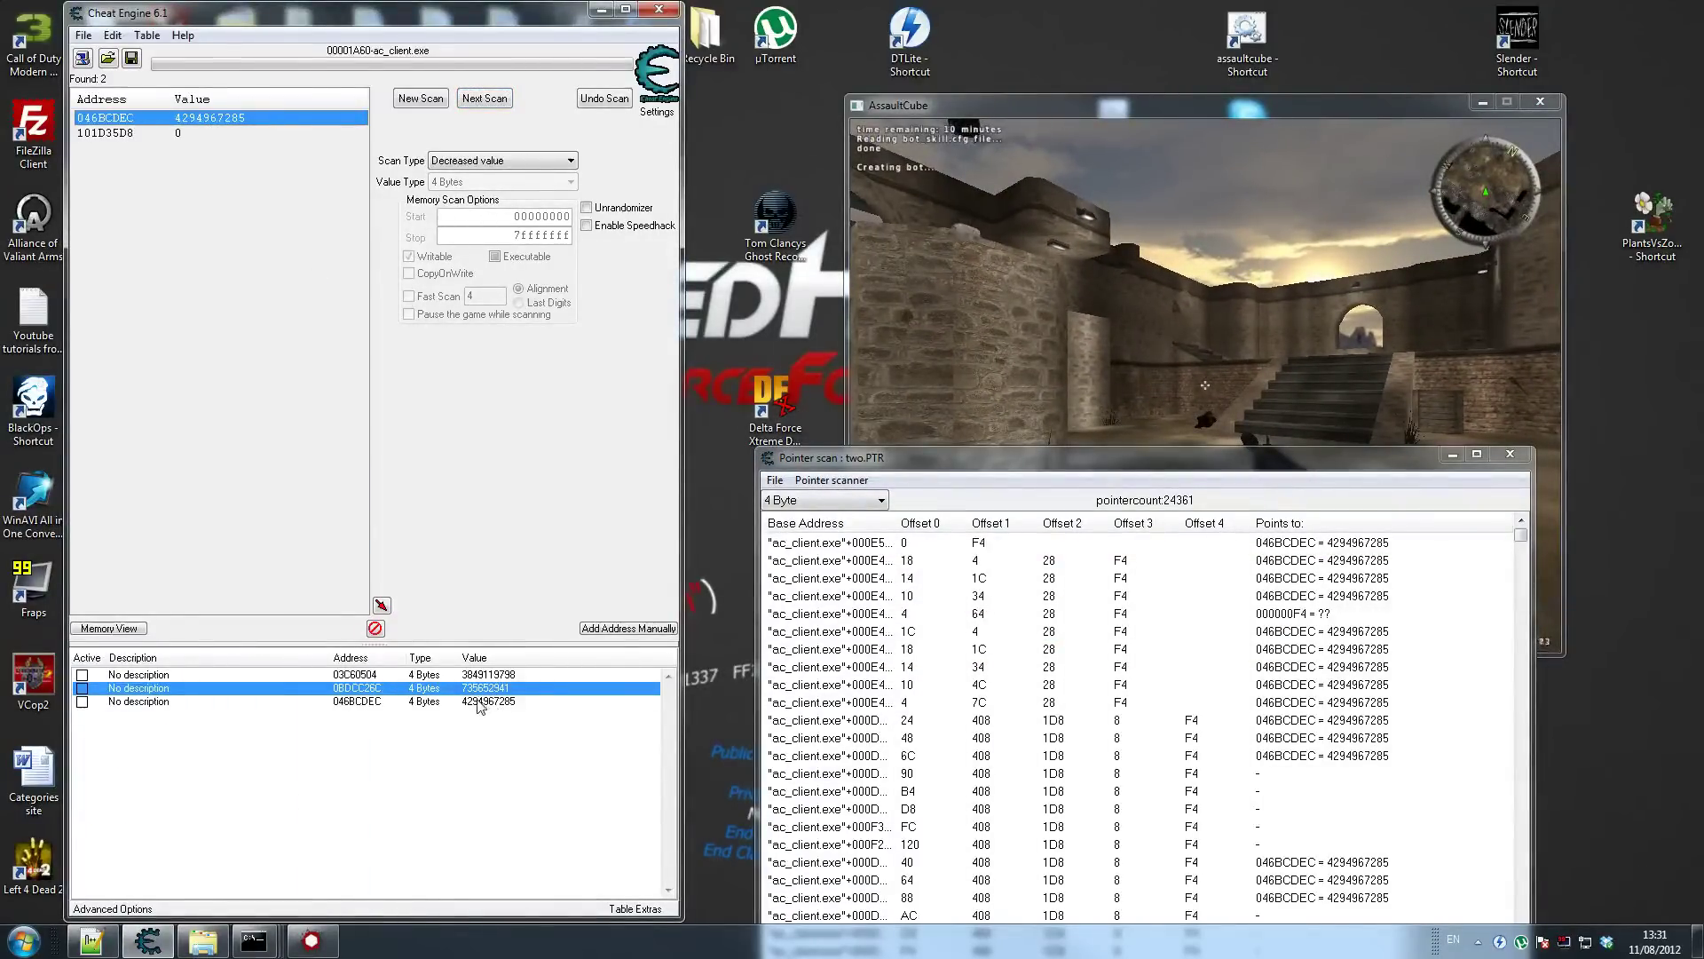
double_click(351, 701)
key("ctrl+c")
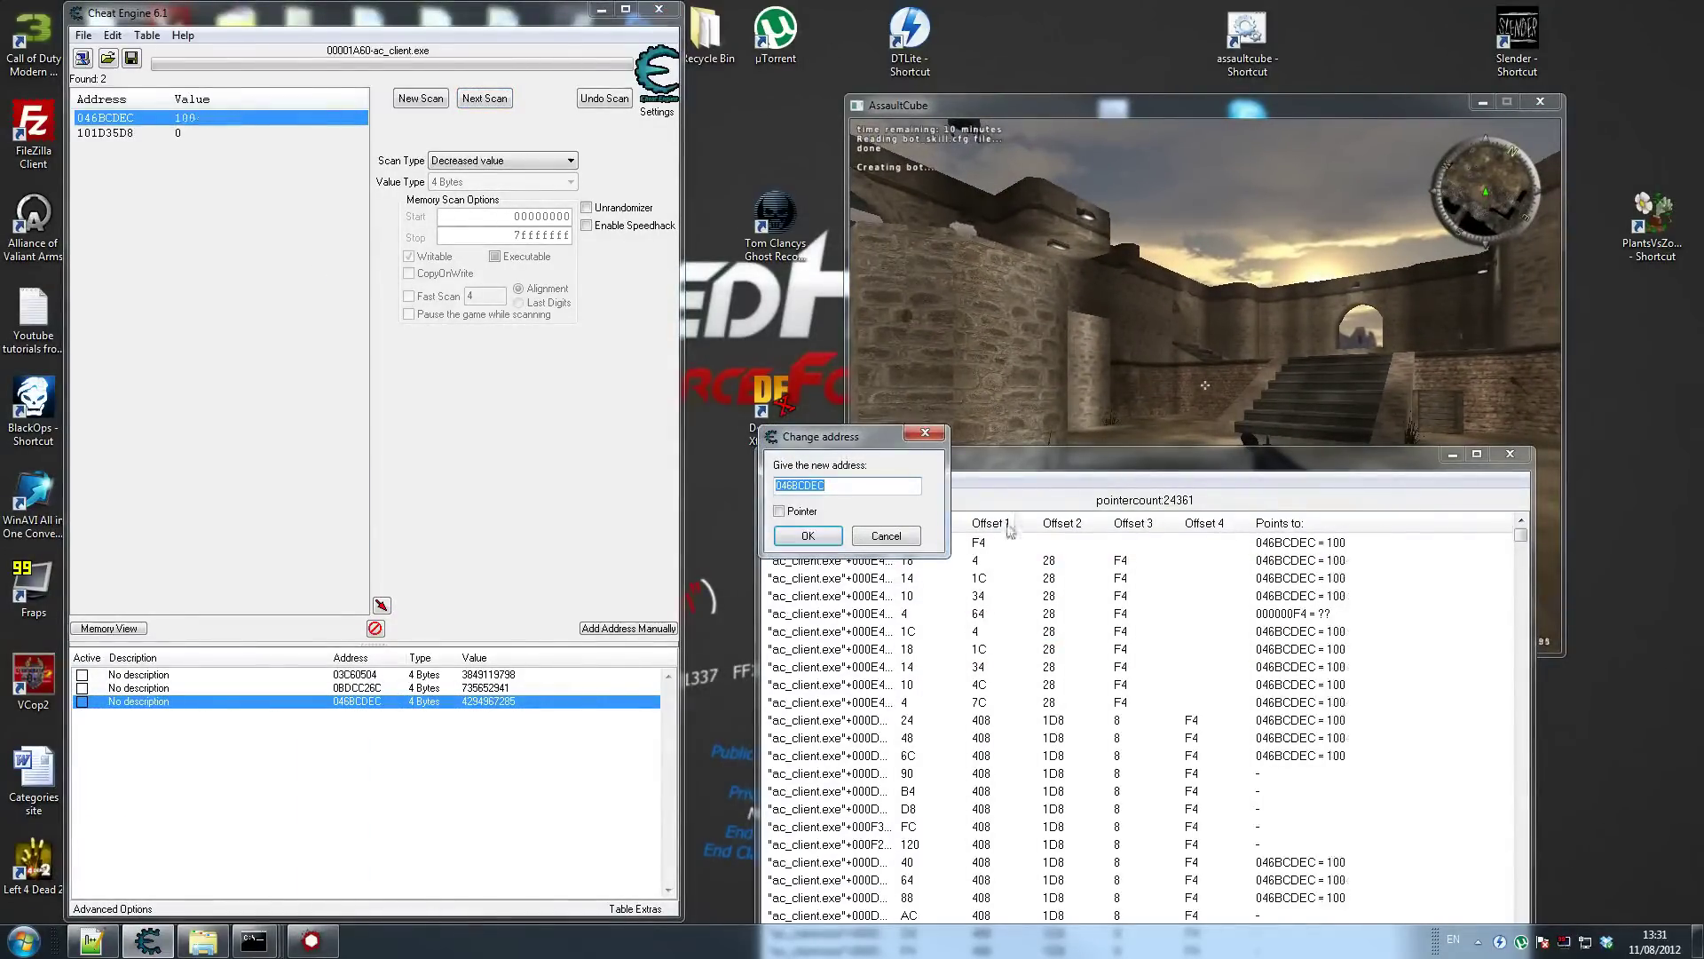
key("Return")
Rescan the pointer list for address 046BCDEC and save the results as three in the Pointer scan folder
left_click_drag(1035, 460, 1073, 92)
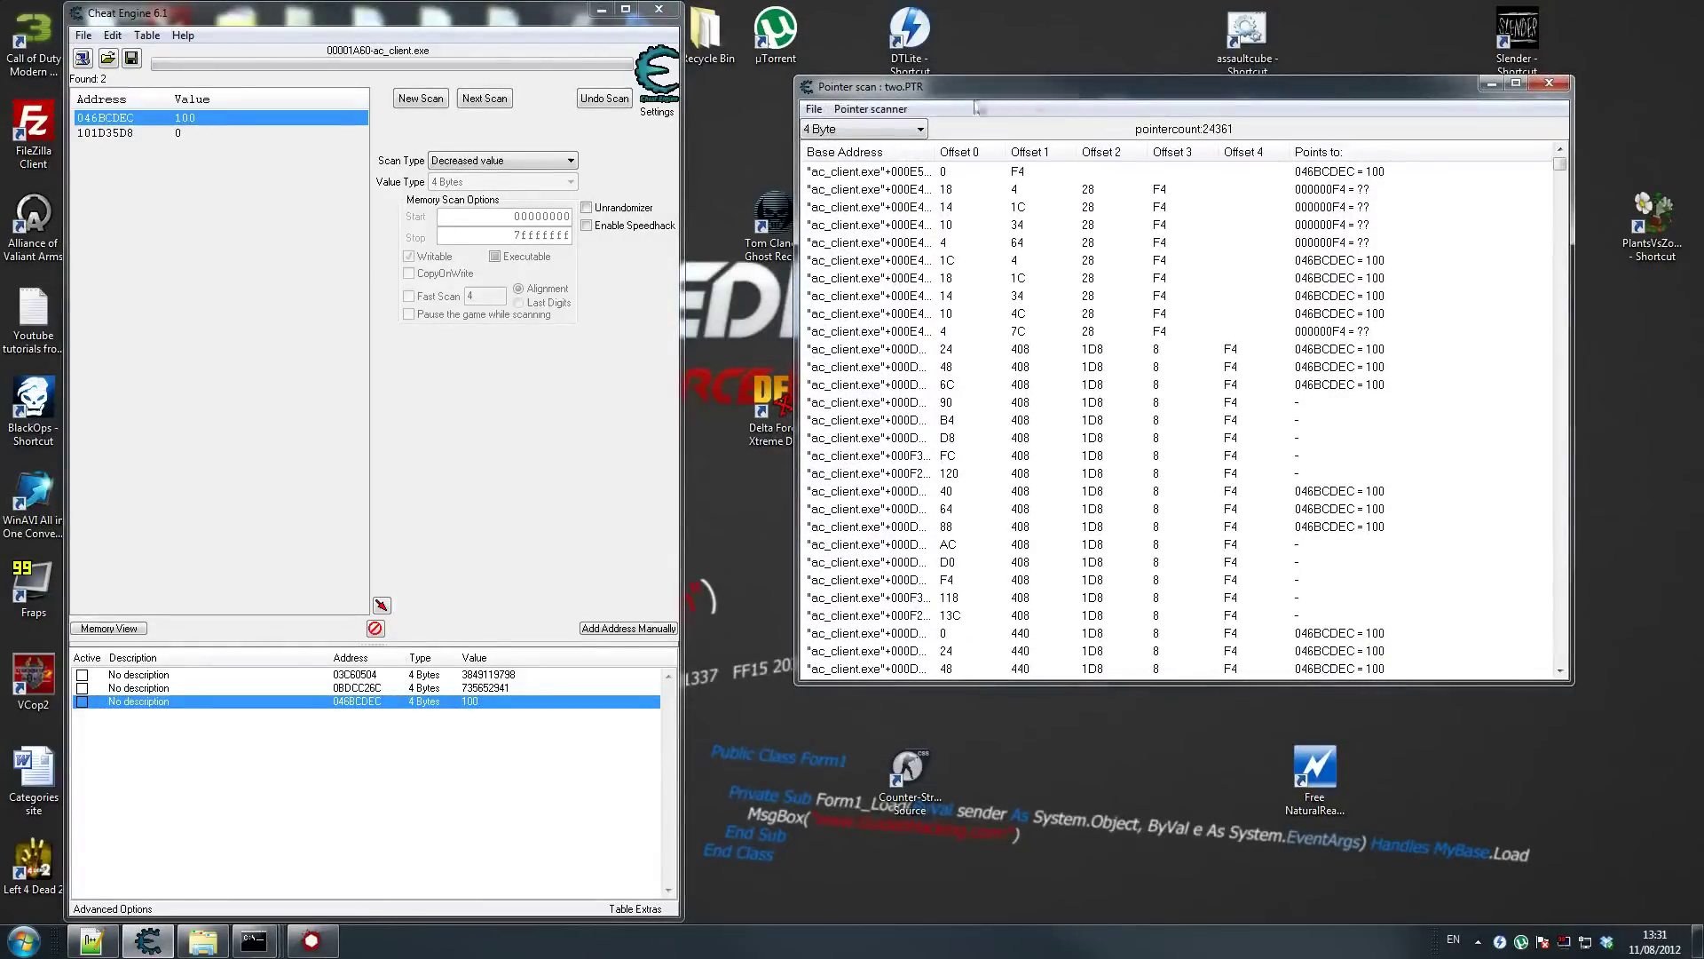
left_click(870, 108)
left_click(875, 147)
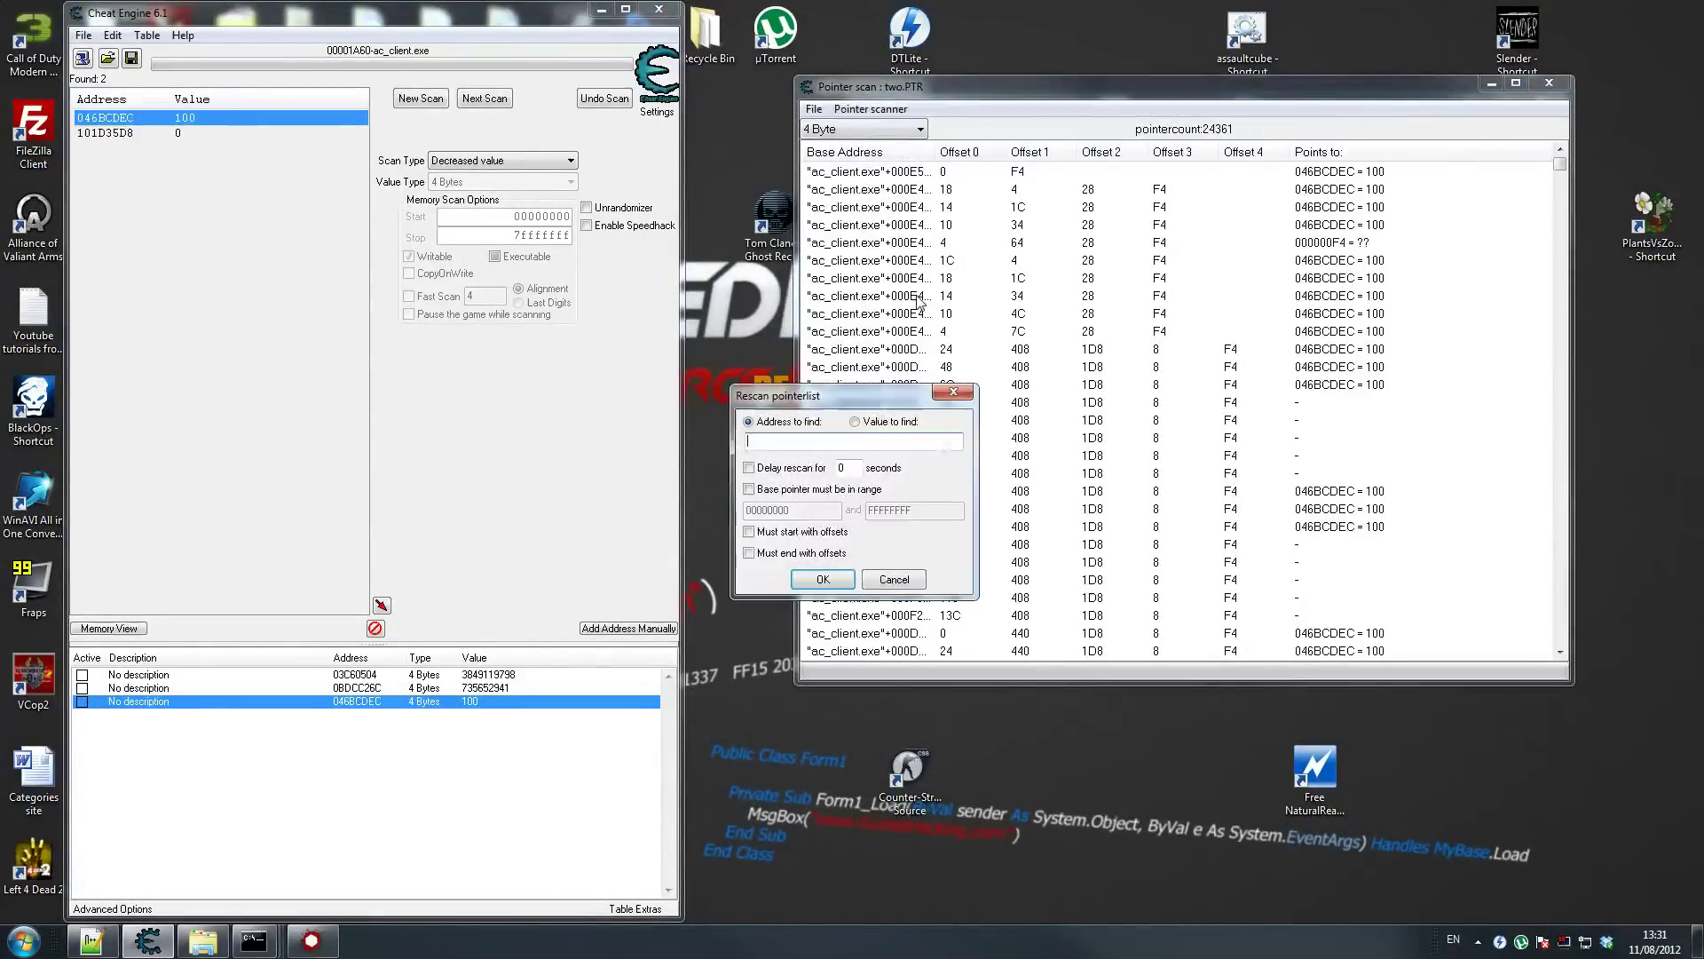
key("ctrl+v")
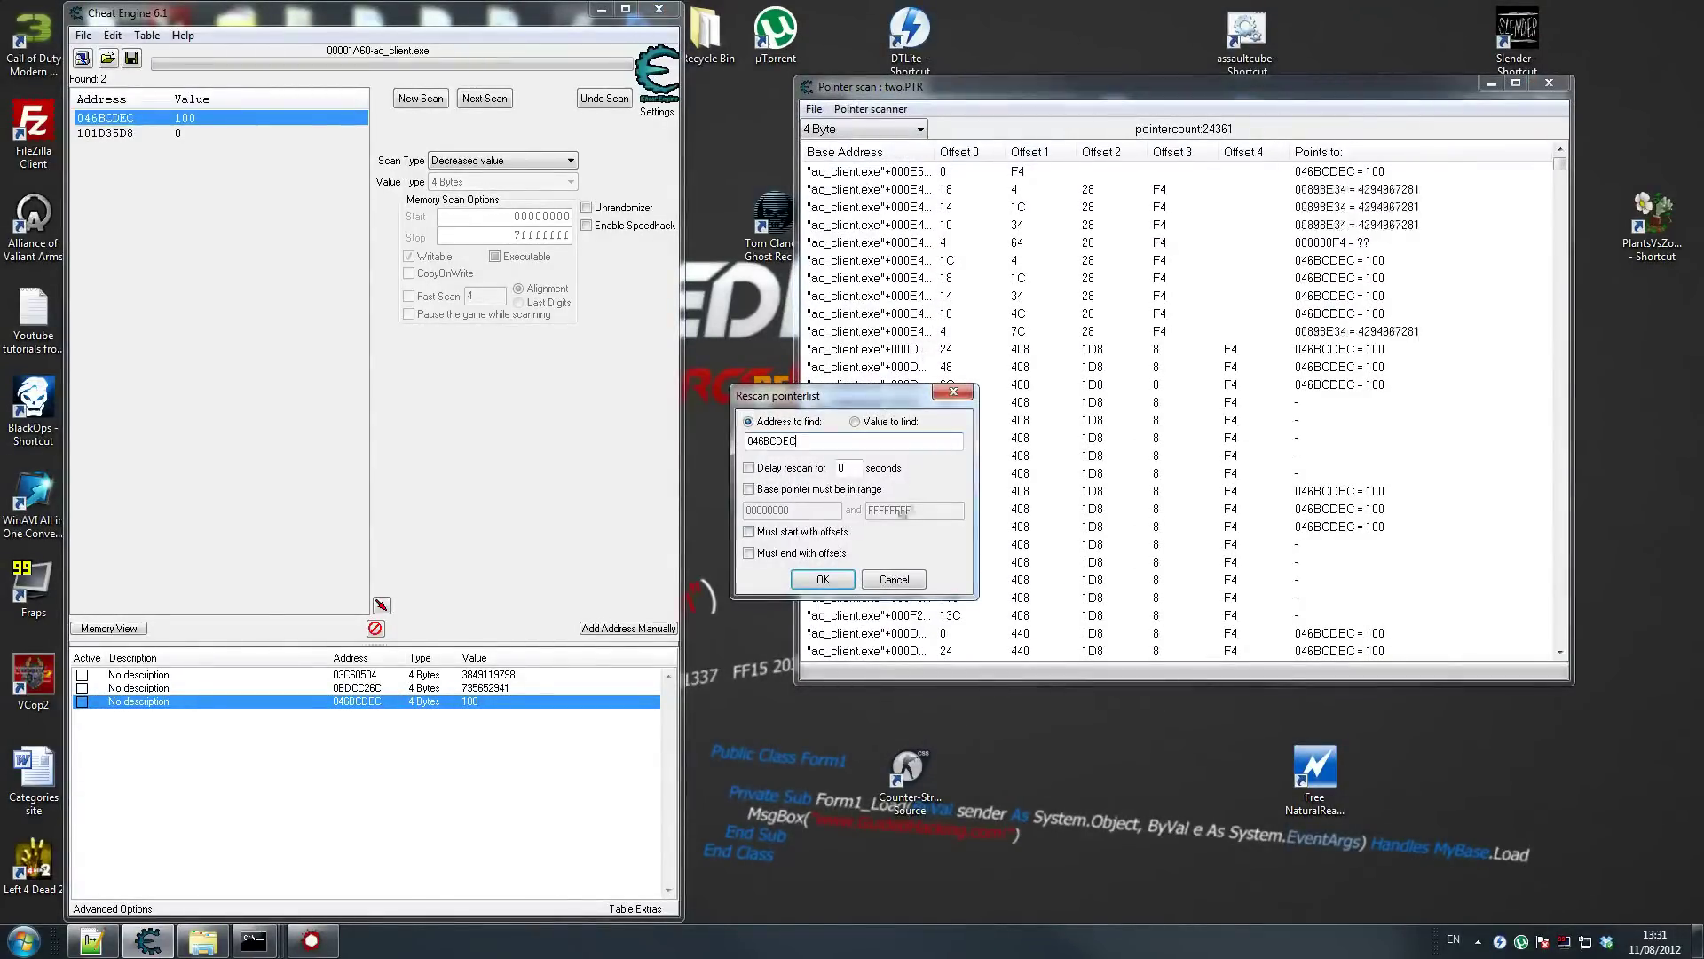
left_click(824, 580)
type("three")
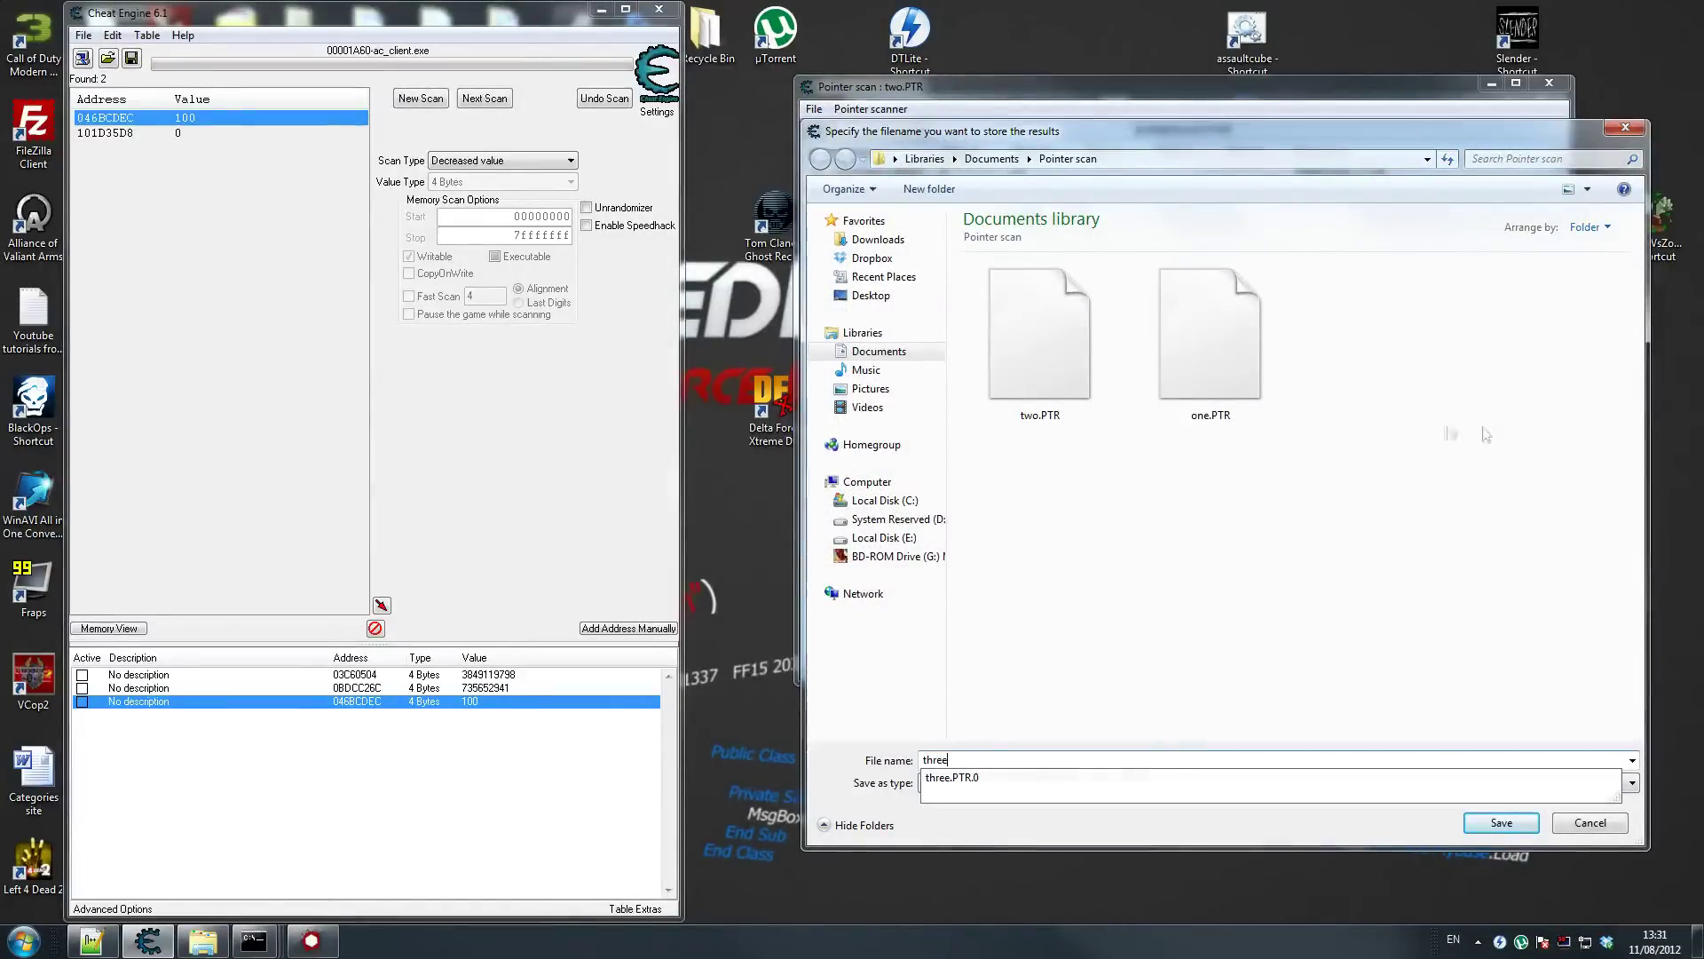
left_click(1484, 430)
left_click(1503, 821)
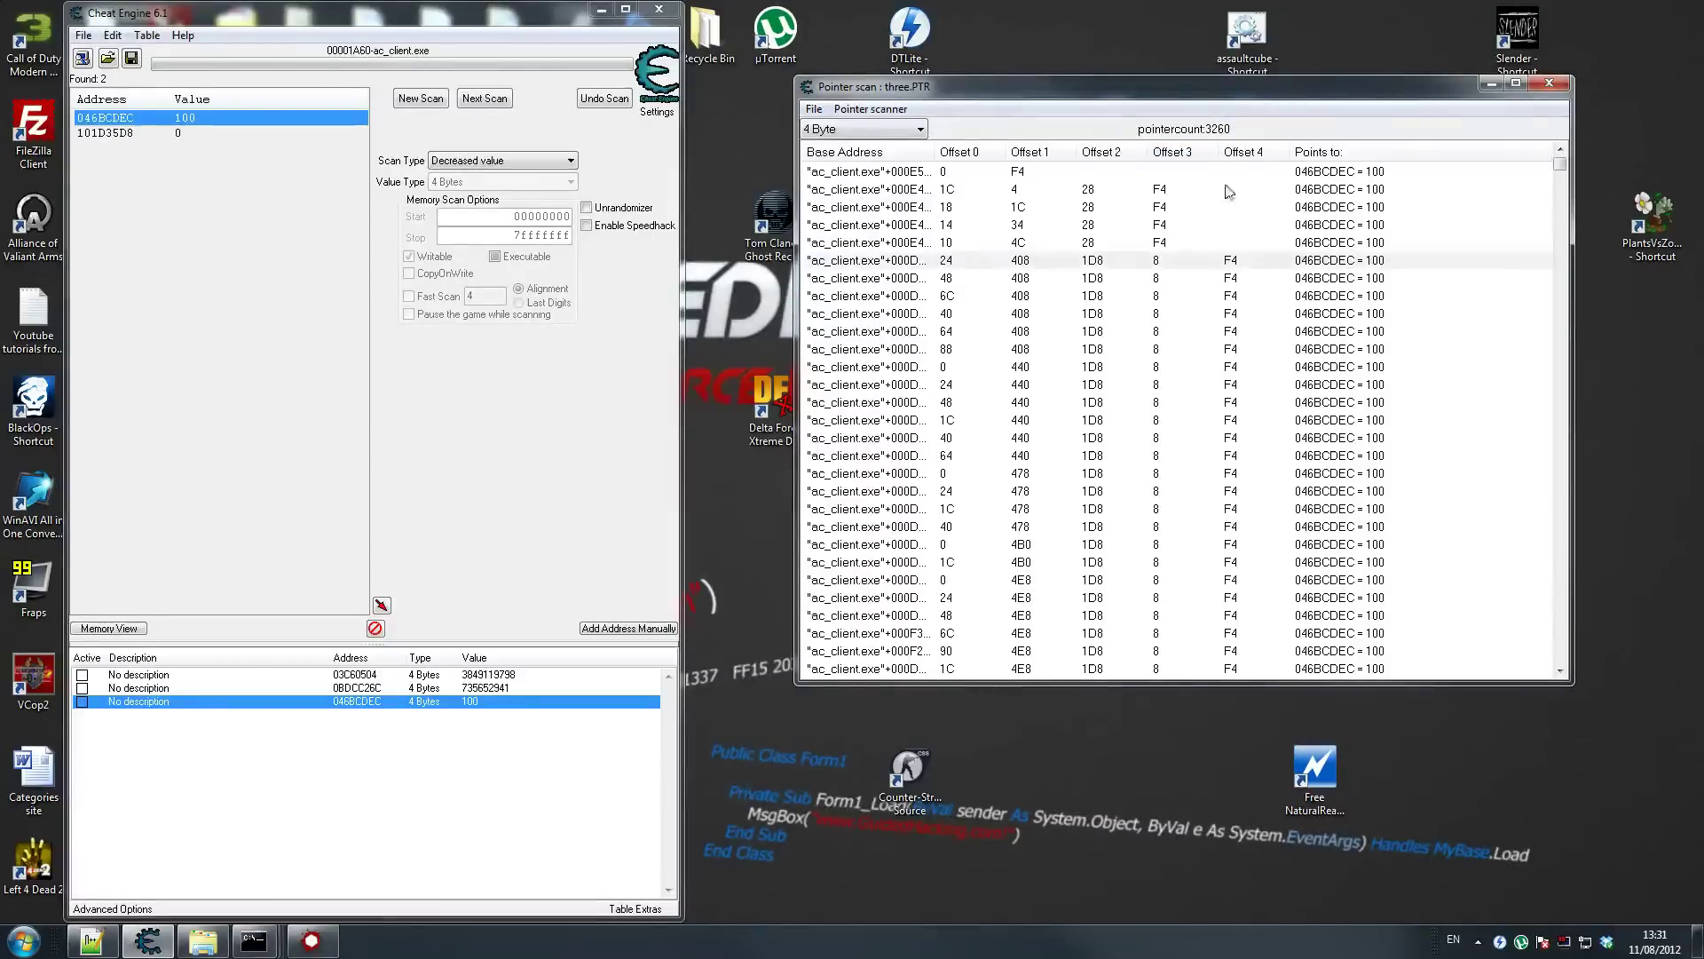
Move the pointer results window lower, close and relaunch AssaultCube, and place its new window clear of Cheat Engine's main window
left_click_drag(1225, 87, 1220, 441)
left_click(1221, 381)
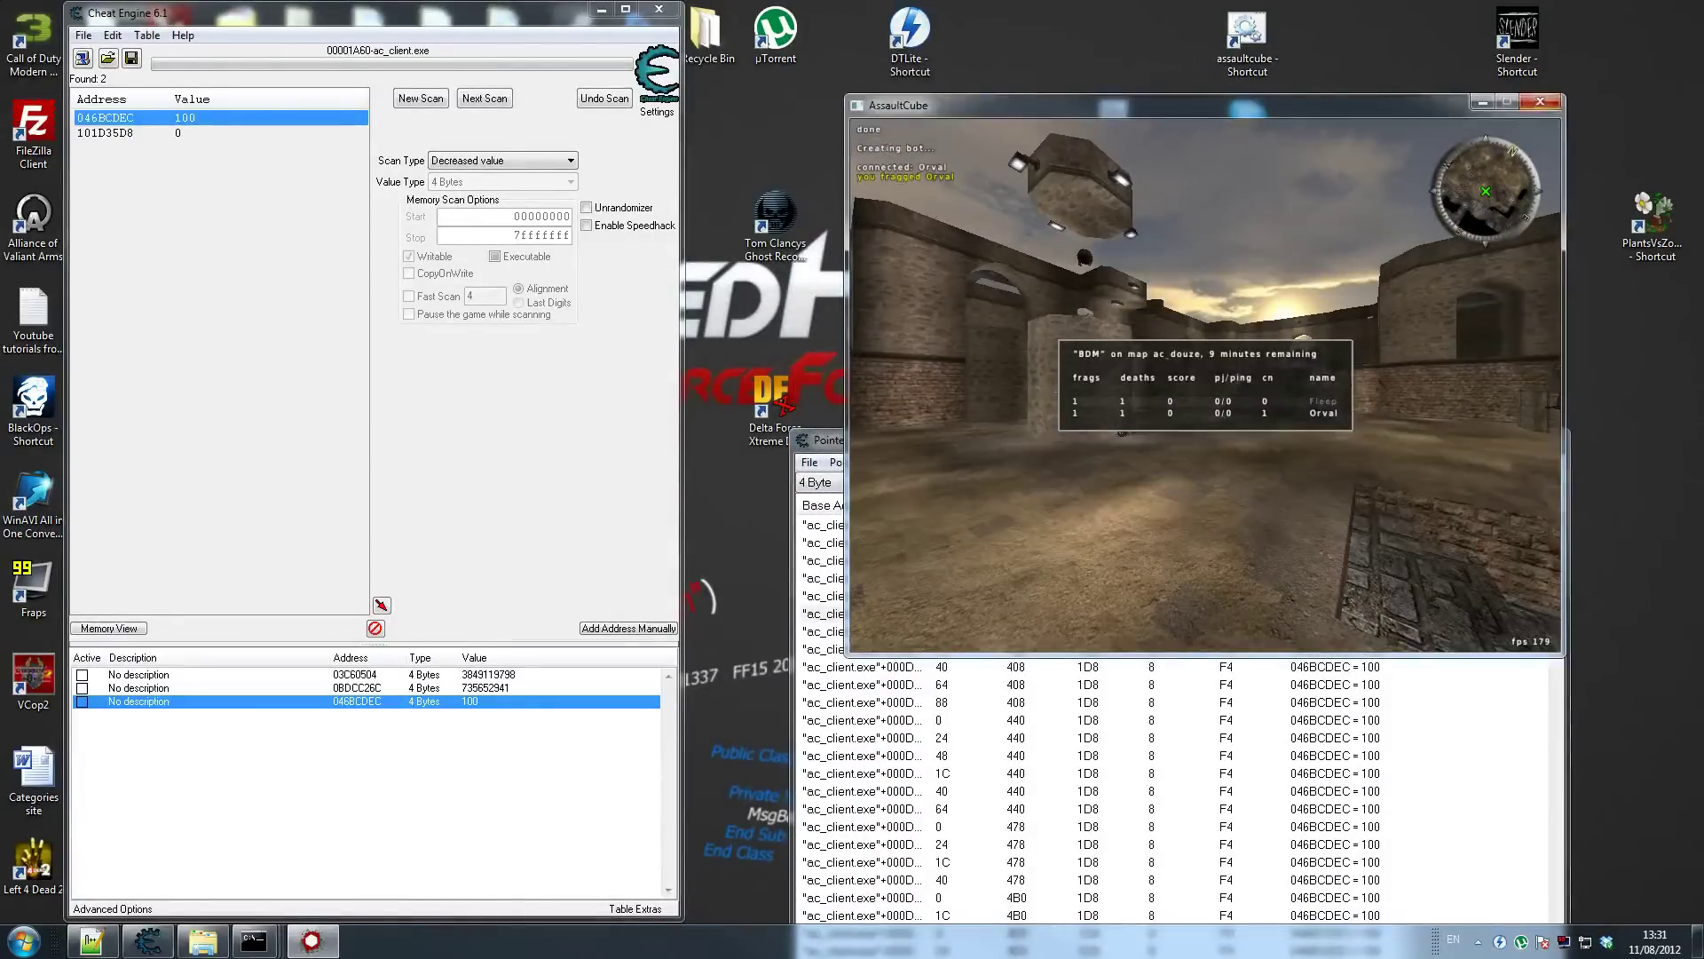
key("alt+F4")
double_click(907, 305)
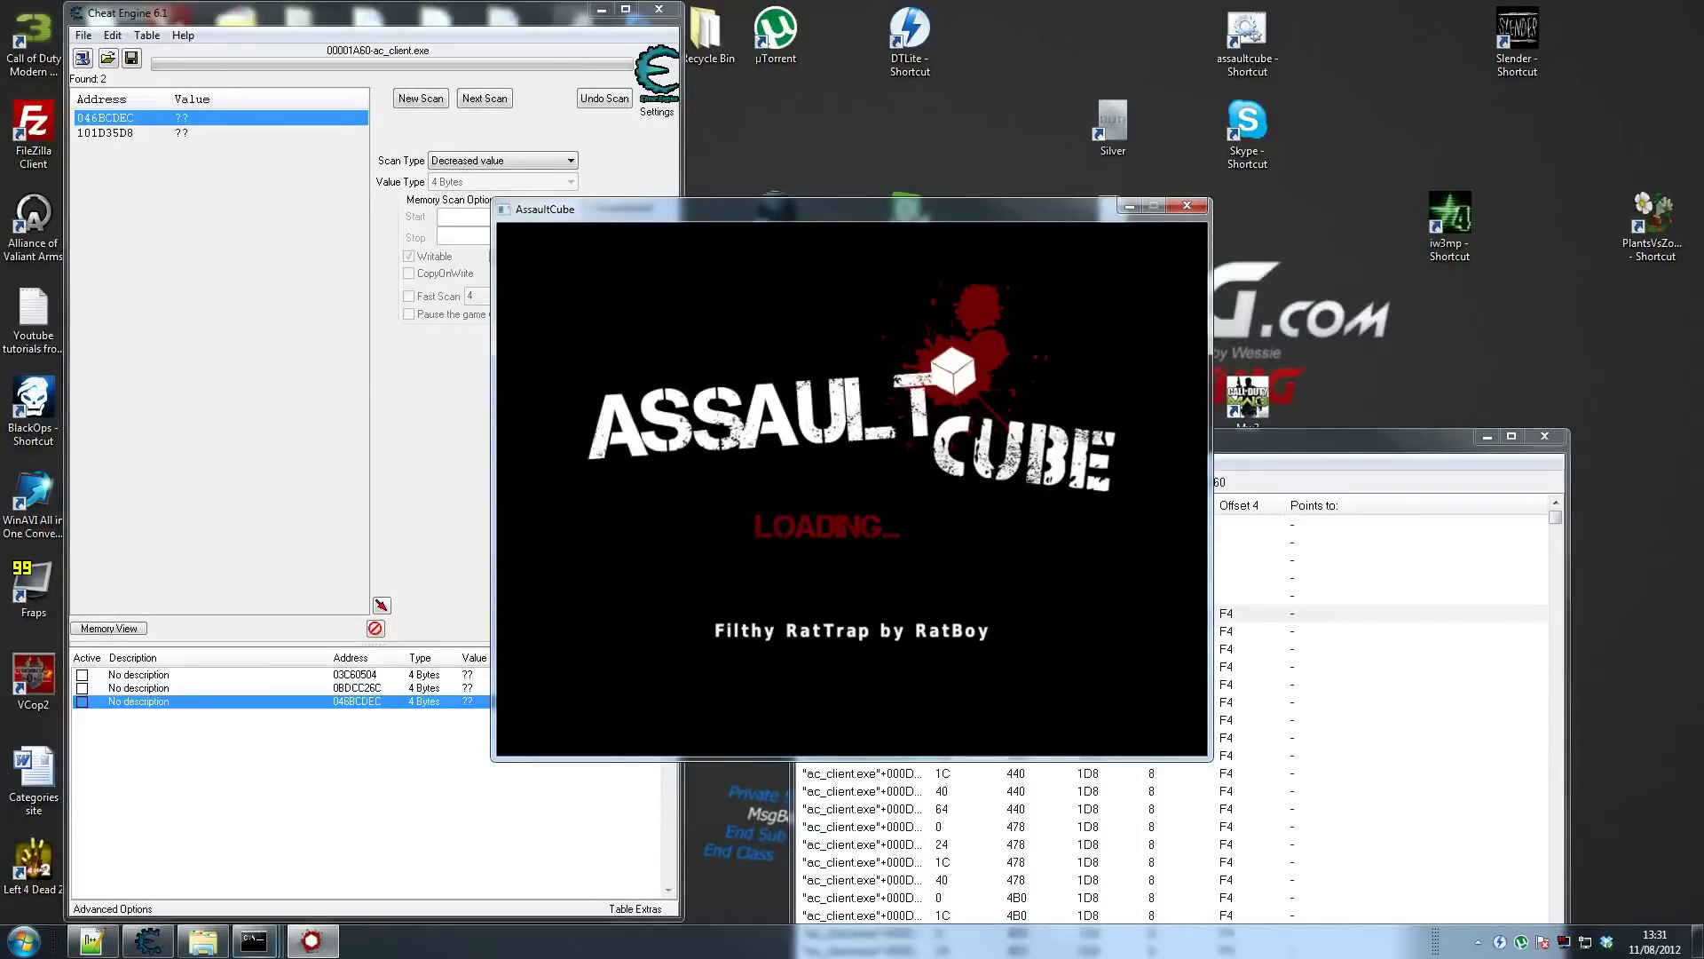
key("super")
left_click(1196, 140)
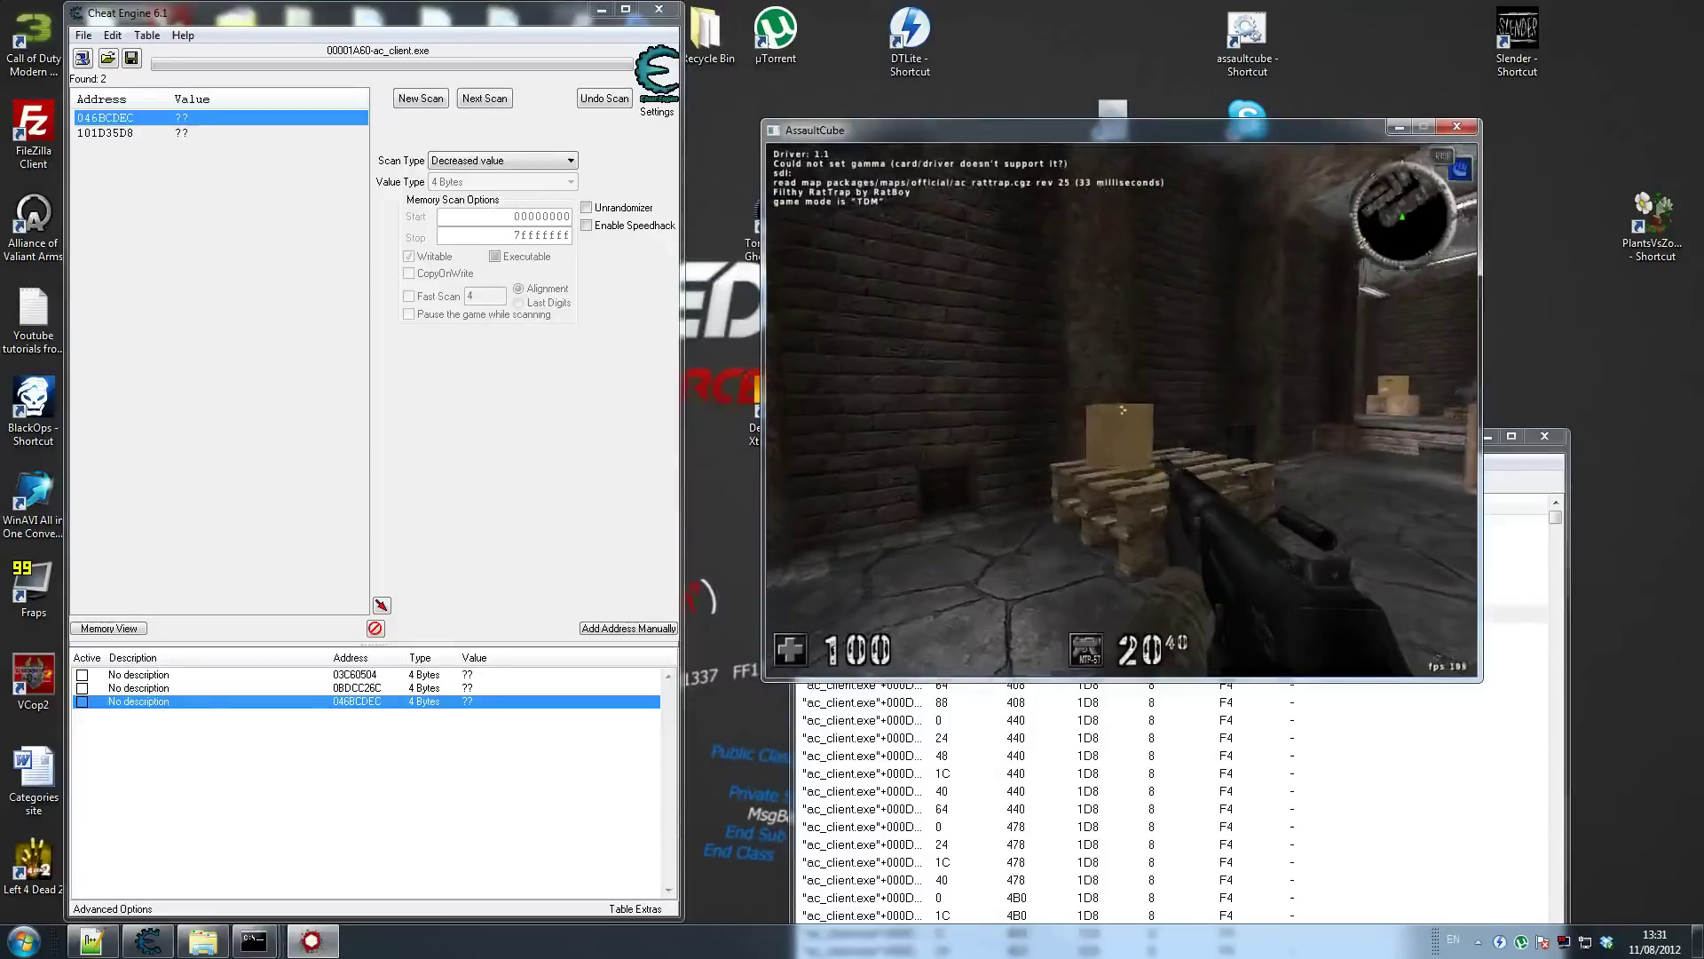
Start a Bot Deathmatch from the singleplayer menu with 2 players on the ac_douze map
key("Return")
key("Escape")
key("Down")
key("Return")
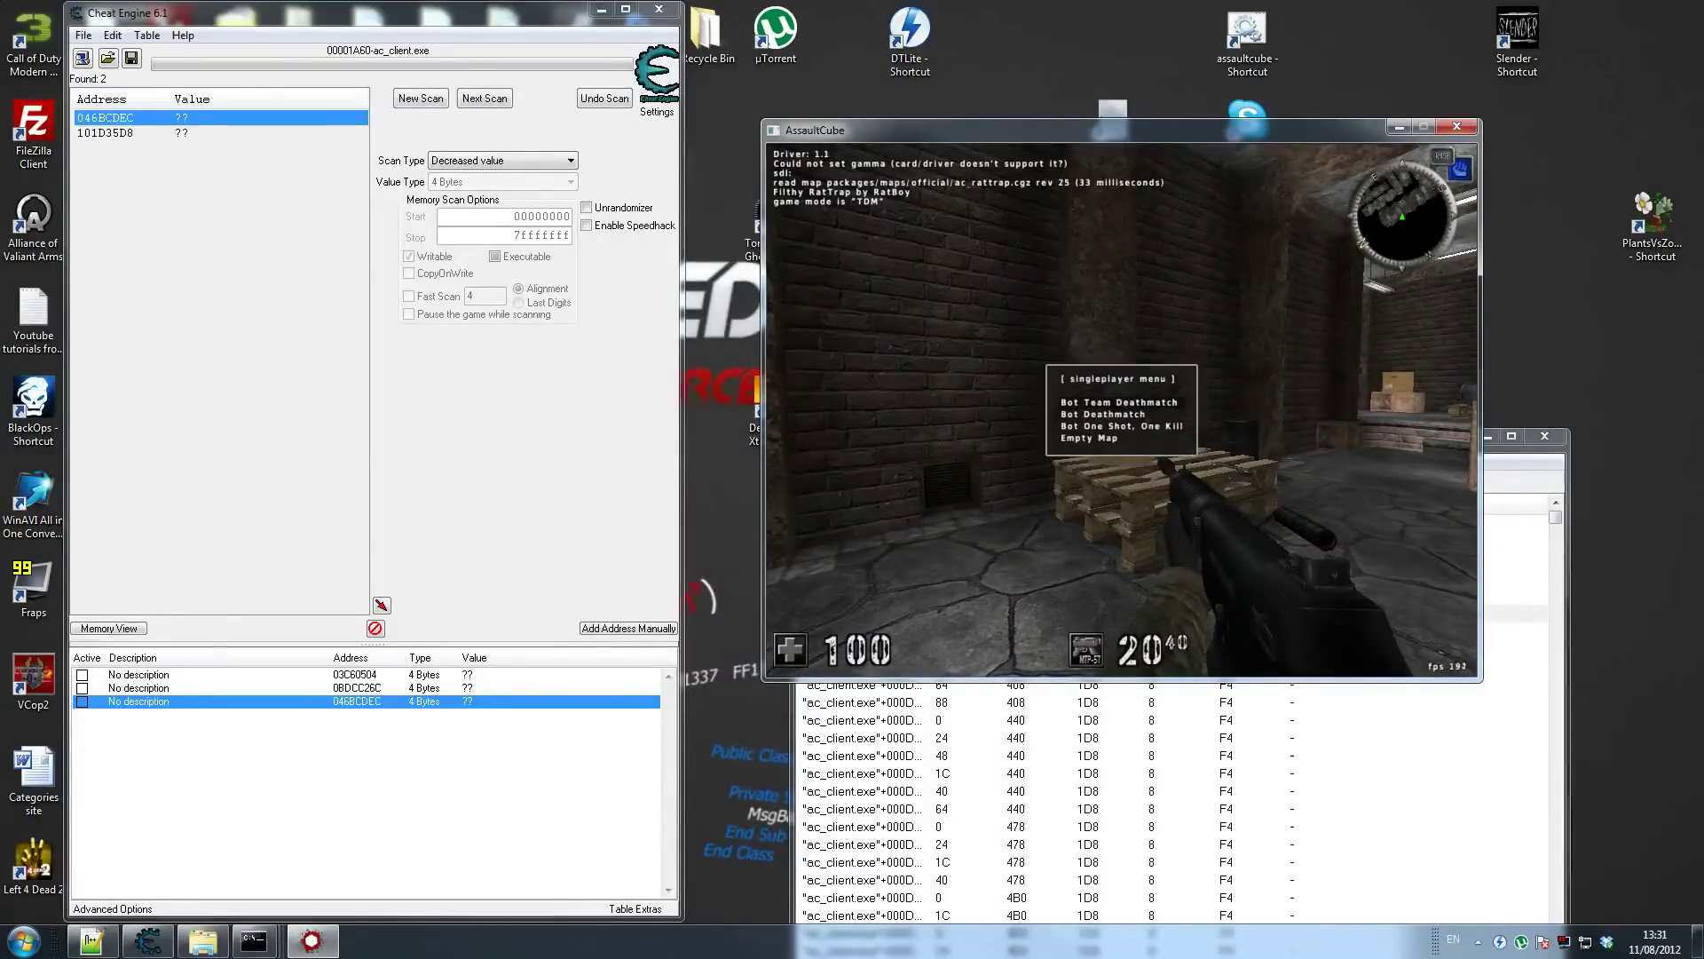
key("Return")
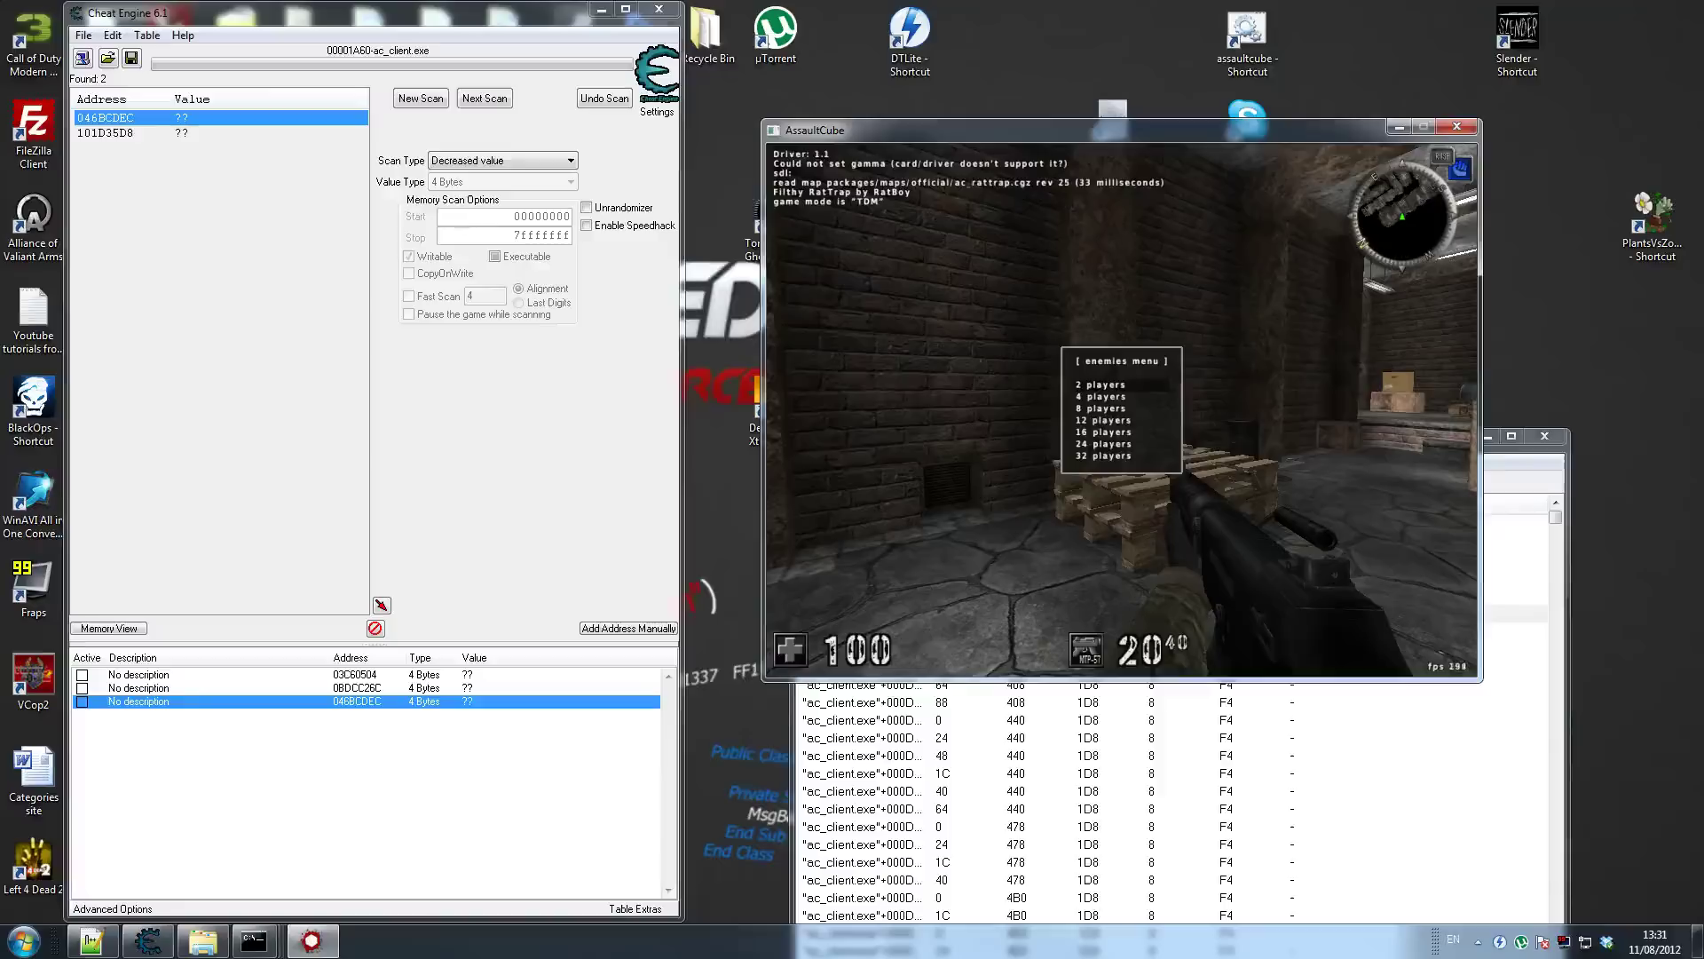
key("Return")
key("Down")
key("Down")
key("Down")
key("Down")
key("Down")
key("Down")
key("Down")
key("Down")
key("Down")
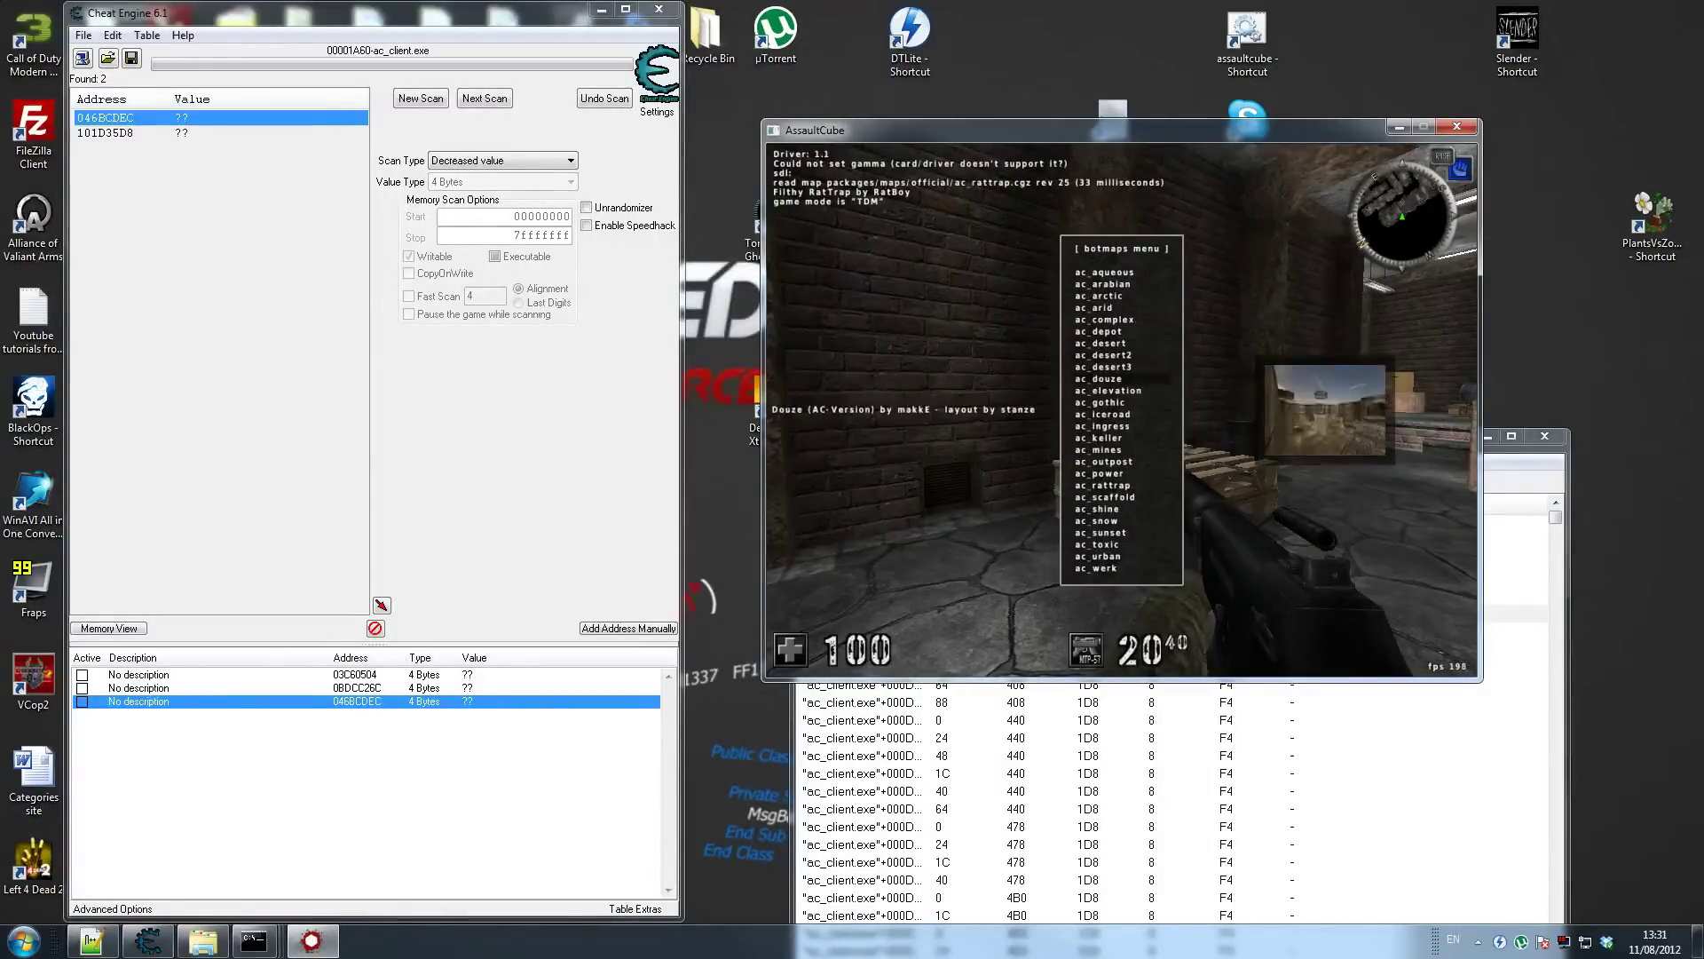
key("Return")
Leave the game and attach Cheat Engine to the relaunched ac_client.exe process, keeping the address list
key("super")
left_click(83, 58)
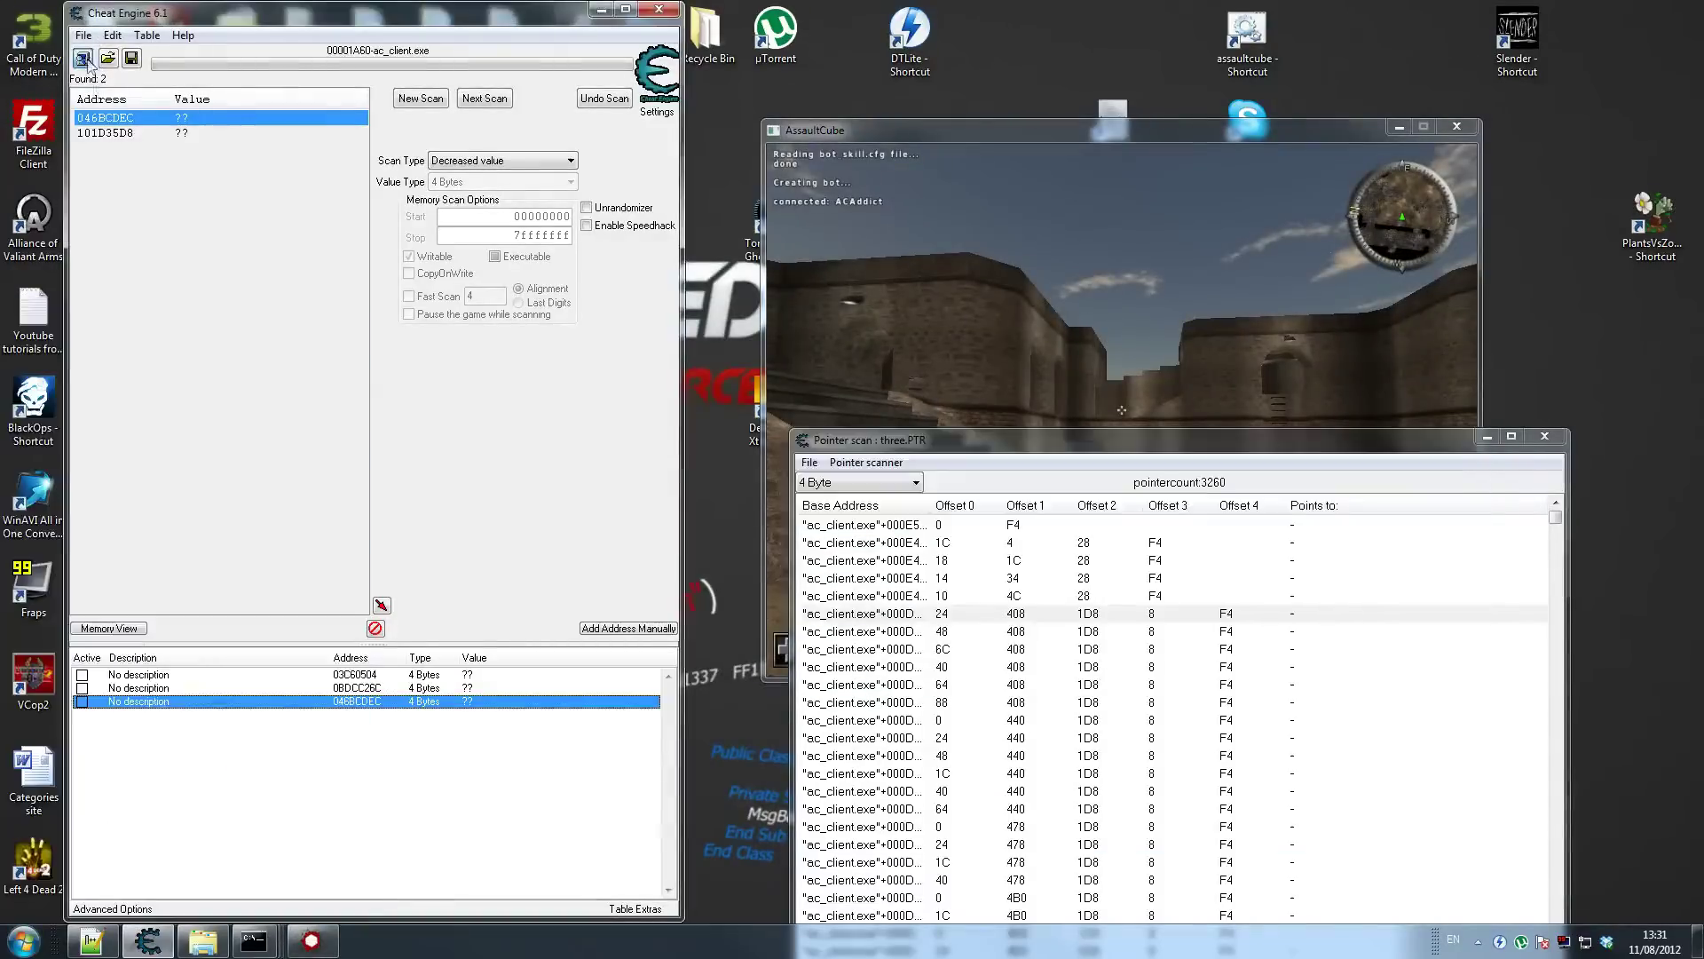
left_click(82, 59)
double_click(370, 465)
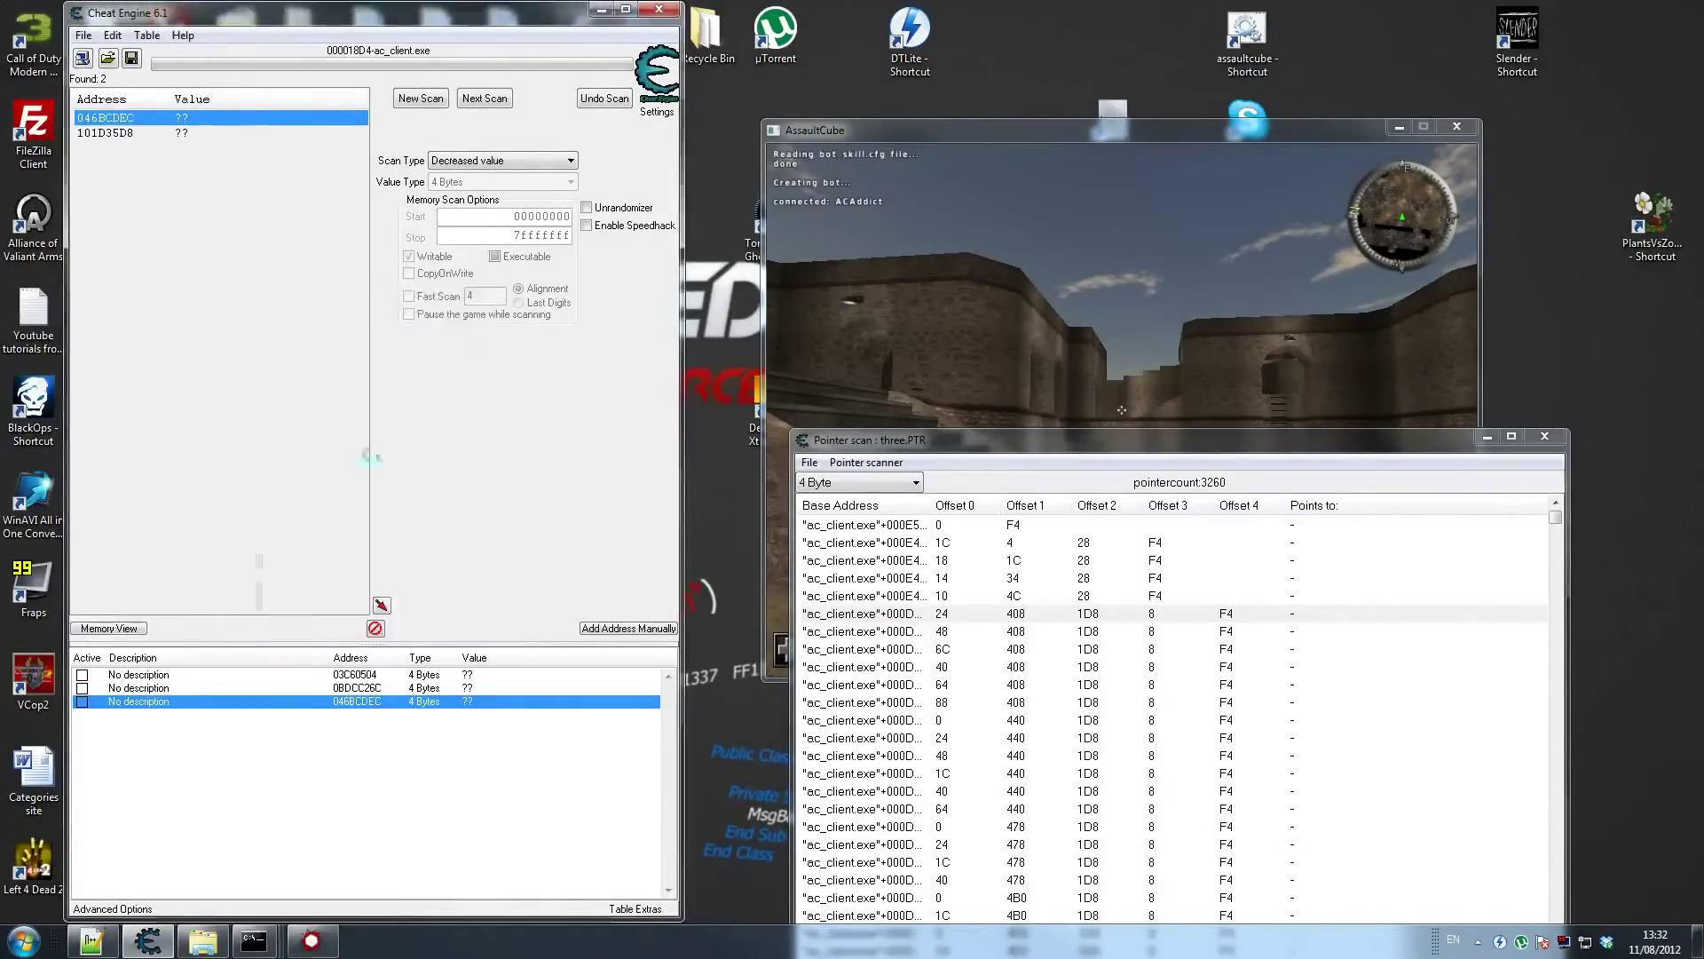
left_click(903, 471)
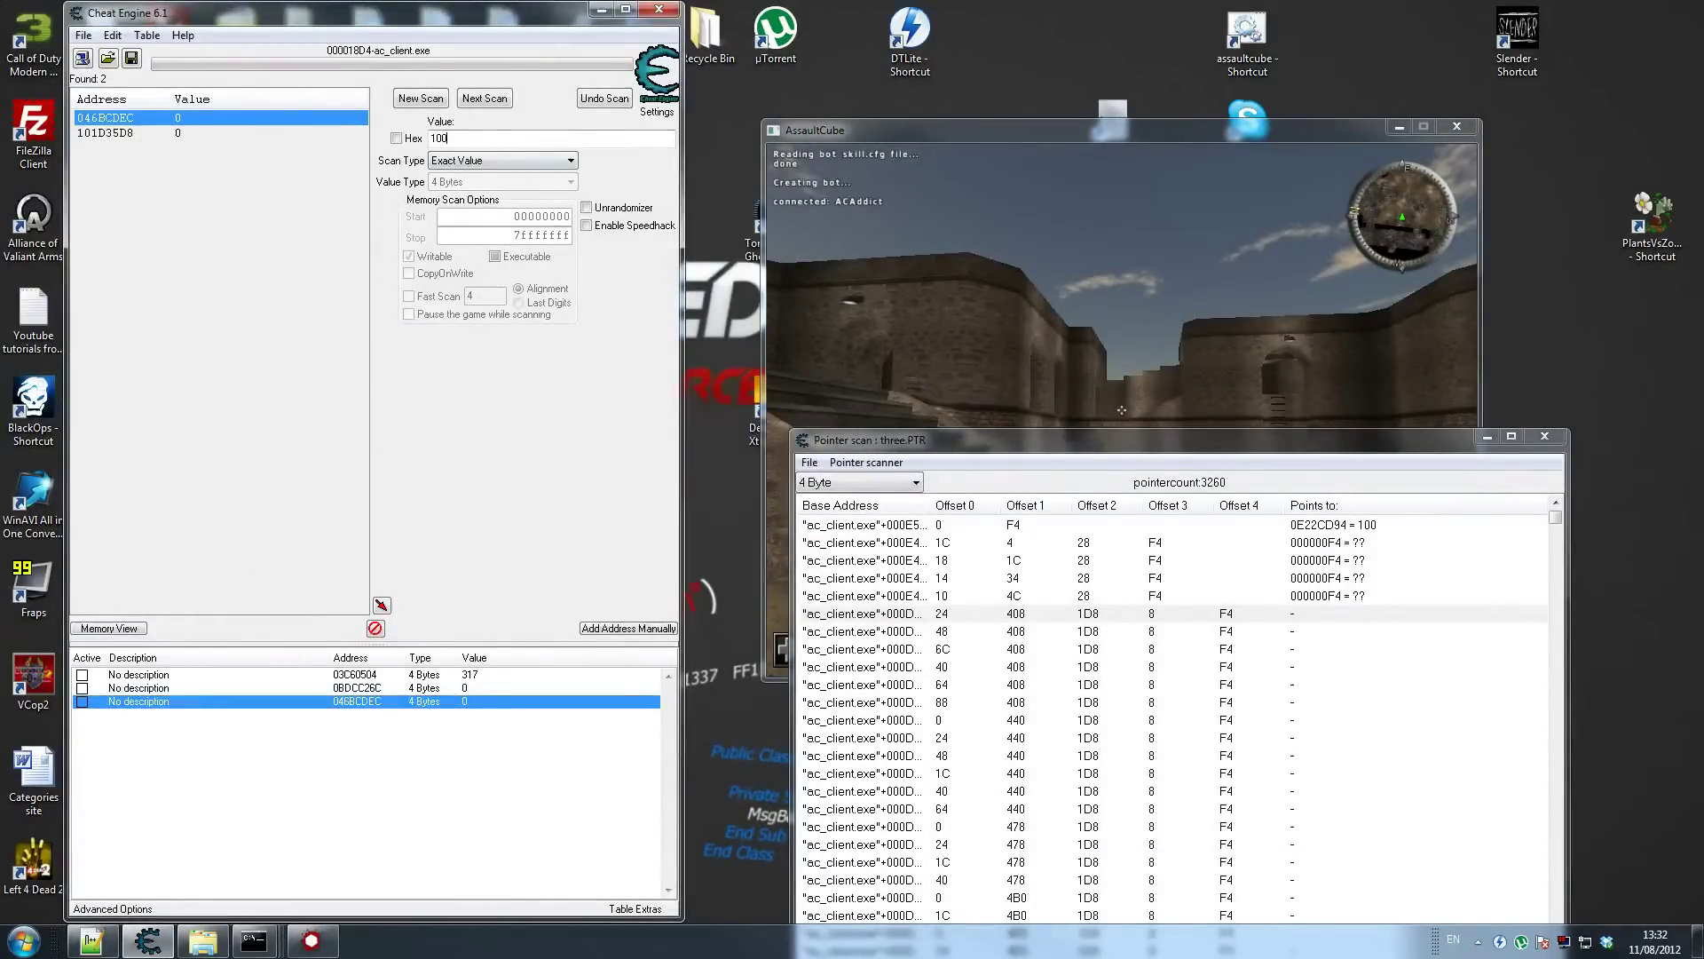
Run a new scan for the exact 4-byte value 100 and return to the game
left_click(432, 105)
left_click(432, 105)
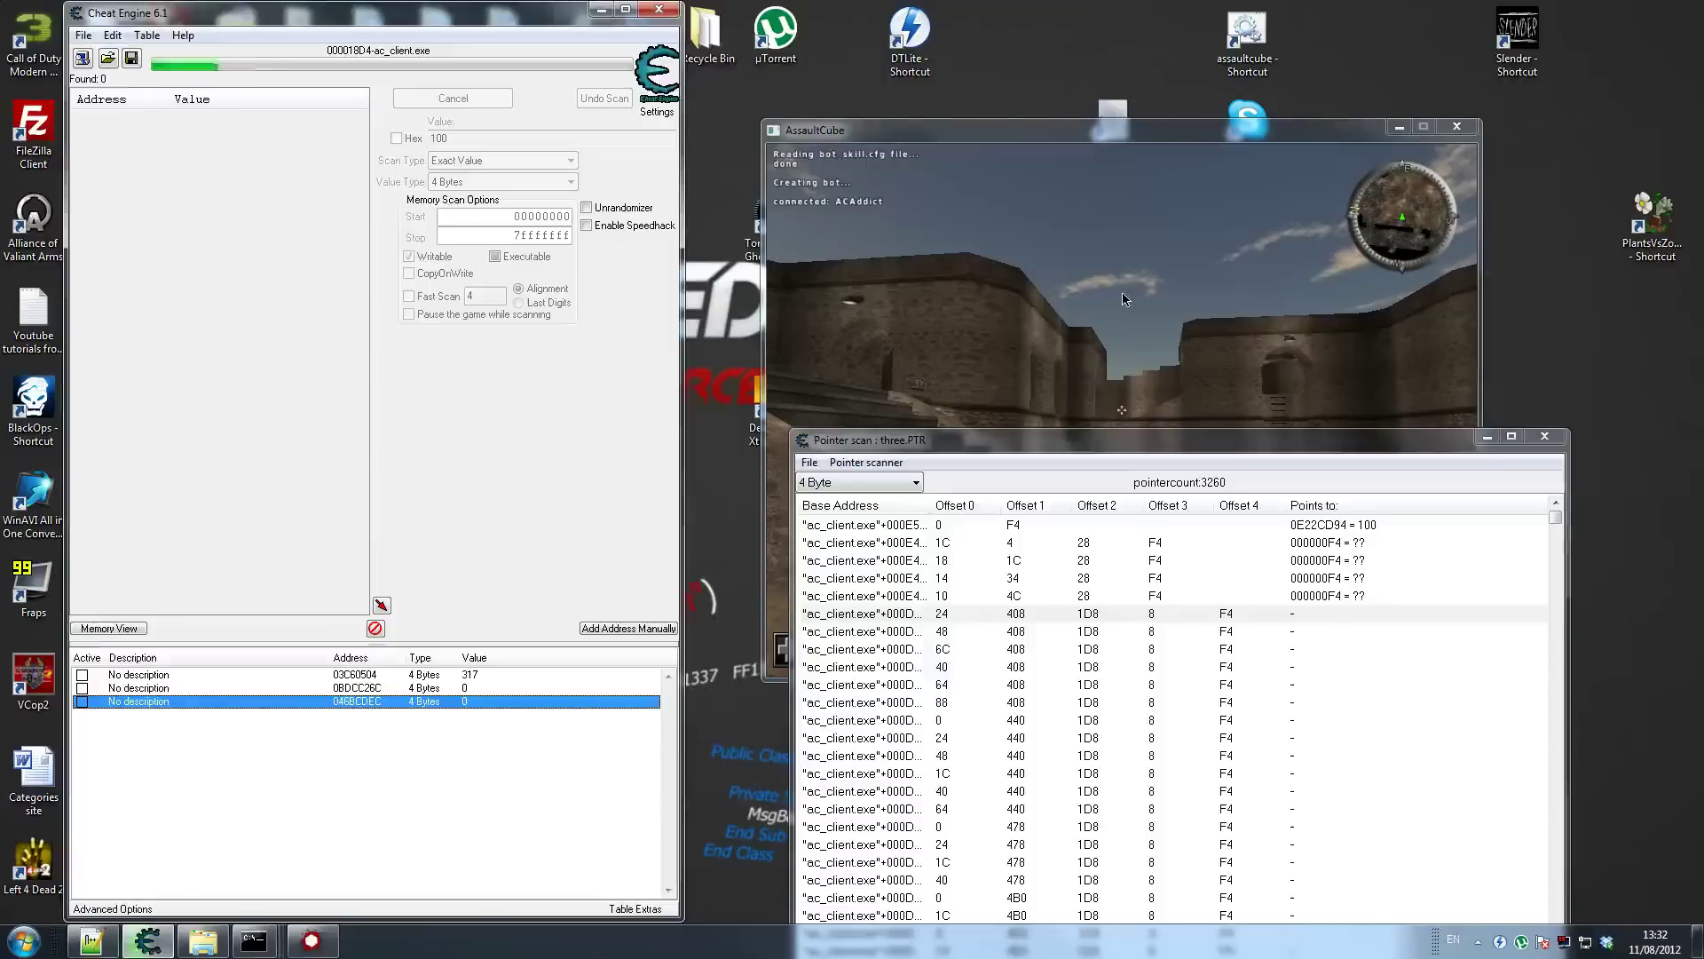
left_click(1122, 290)
Find and shoot the bot to lower its health, and filter the scan results by Decreased value
key("w")
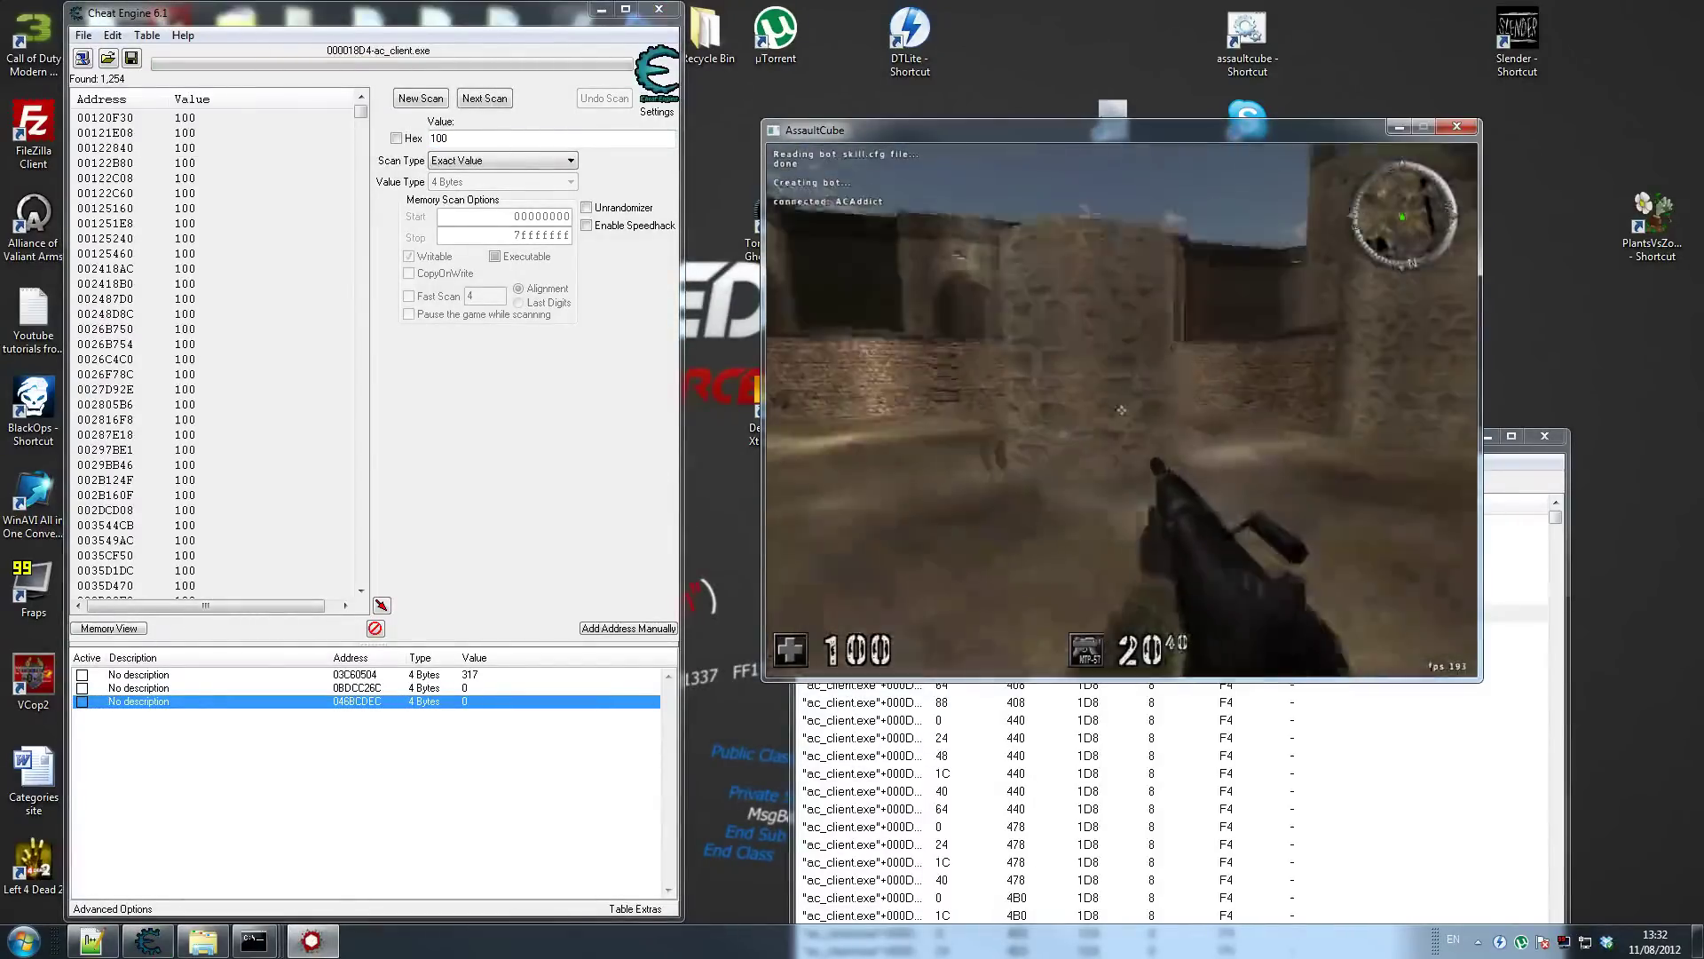
key("w")
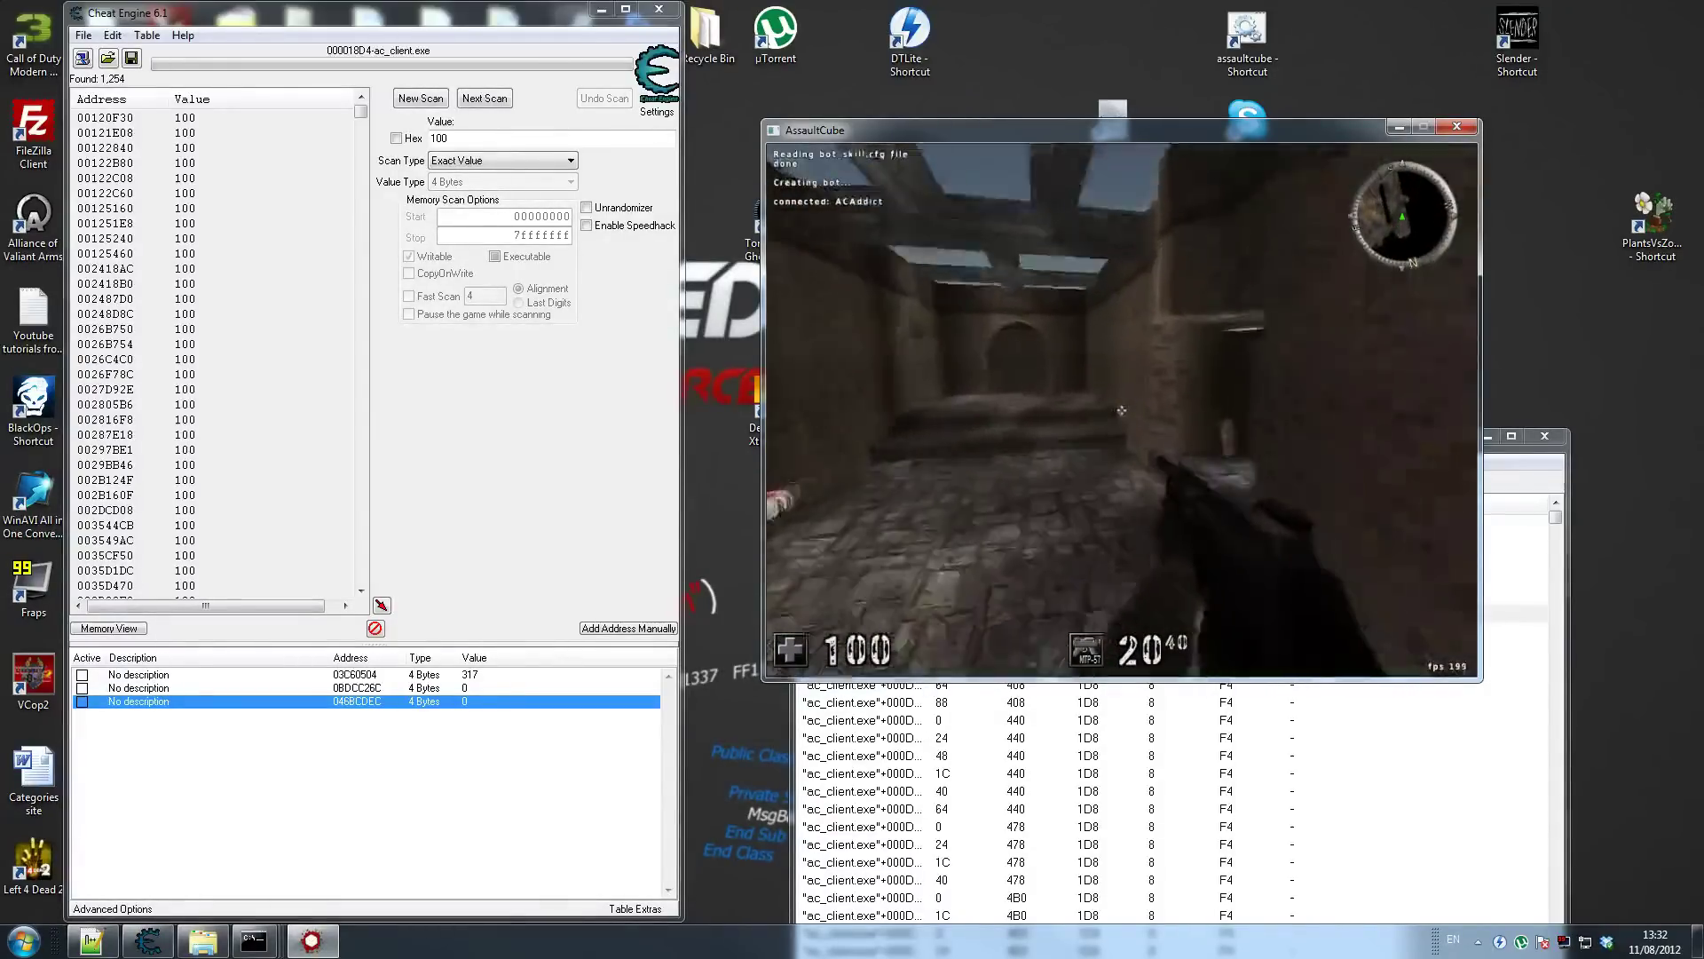
key("w")
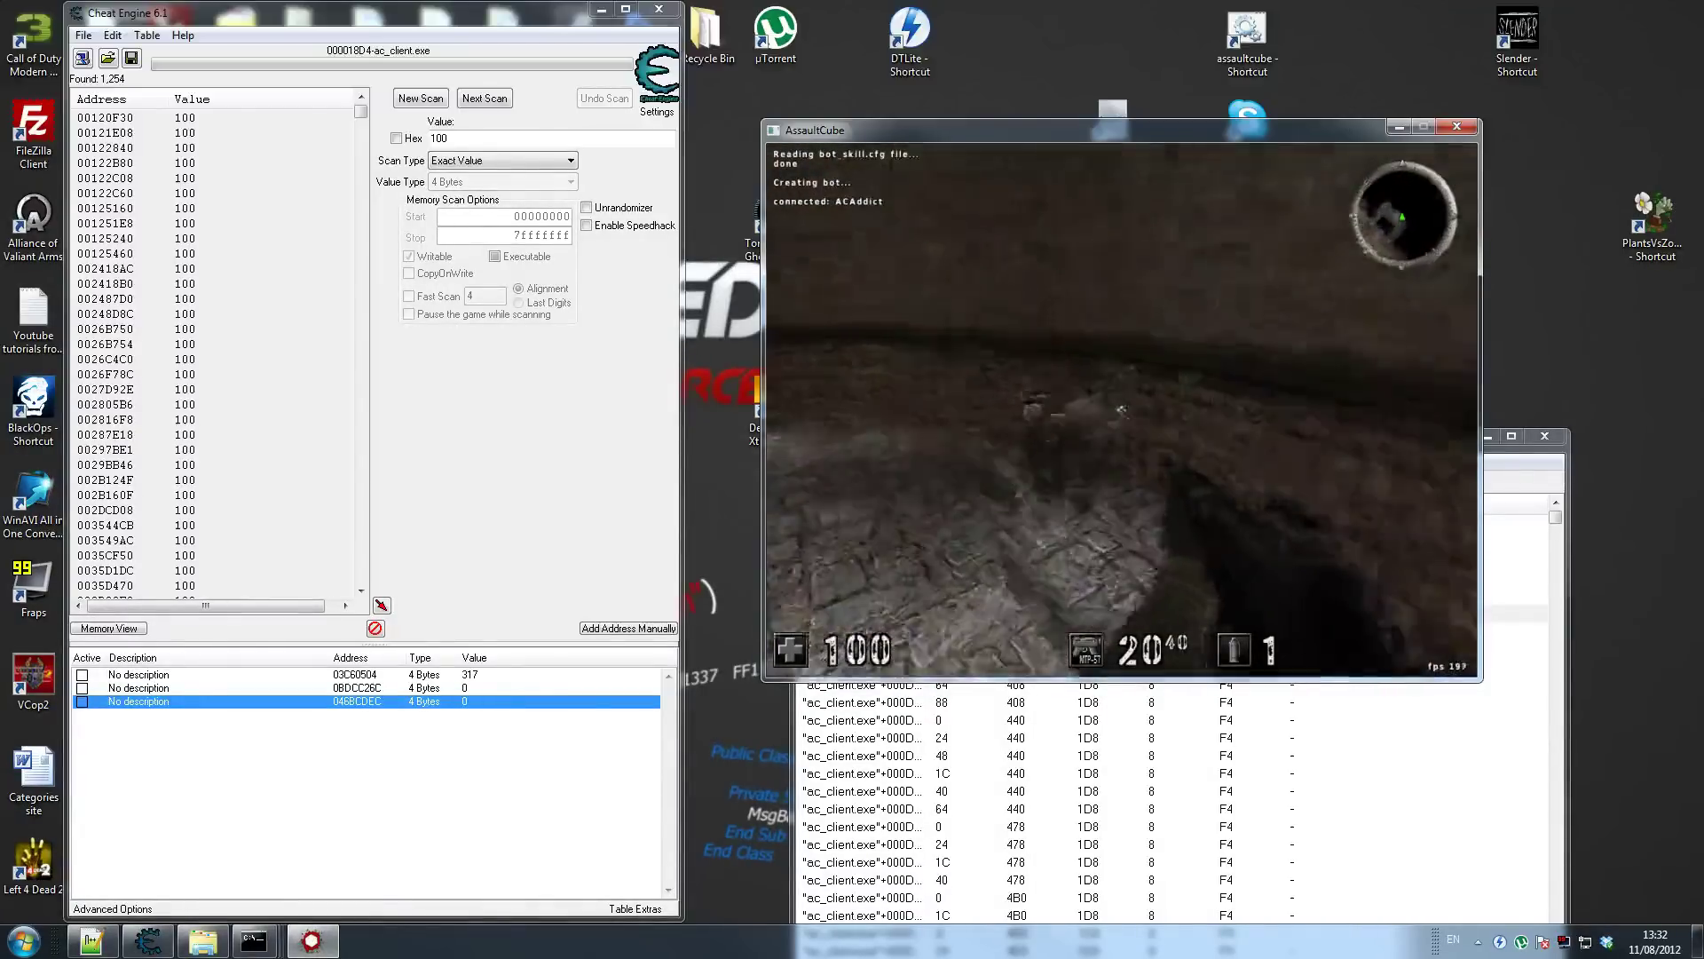
key("w")
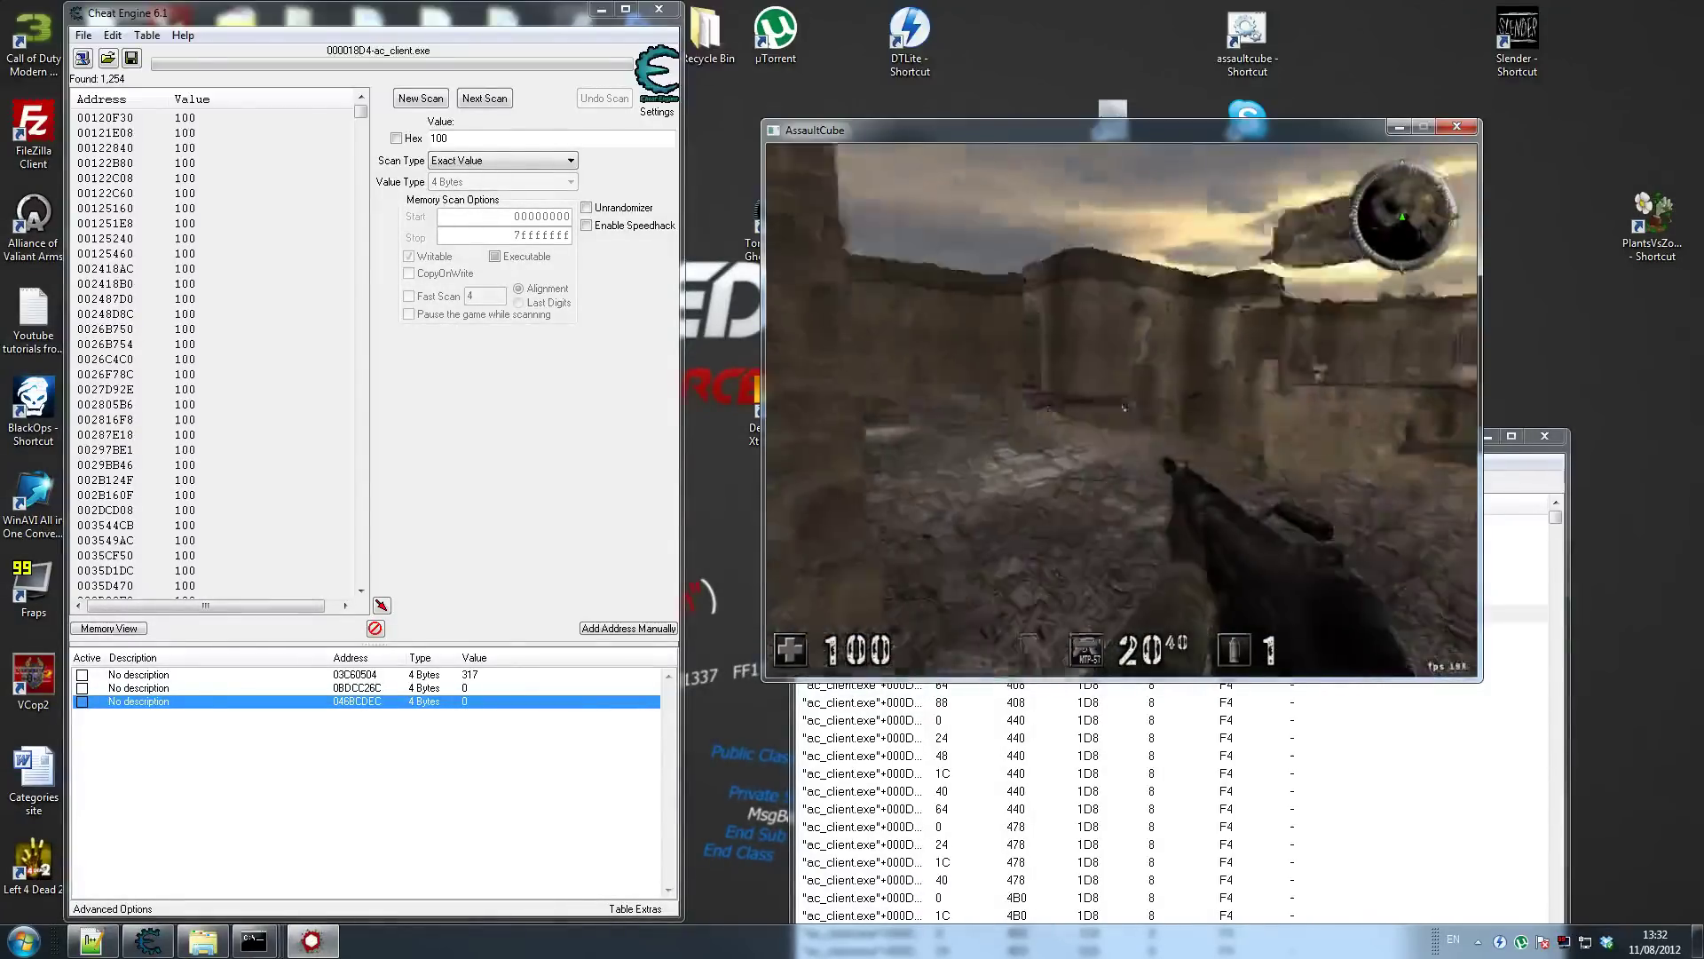
key("w")
left_click(1121, 410)
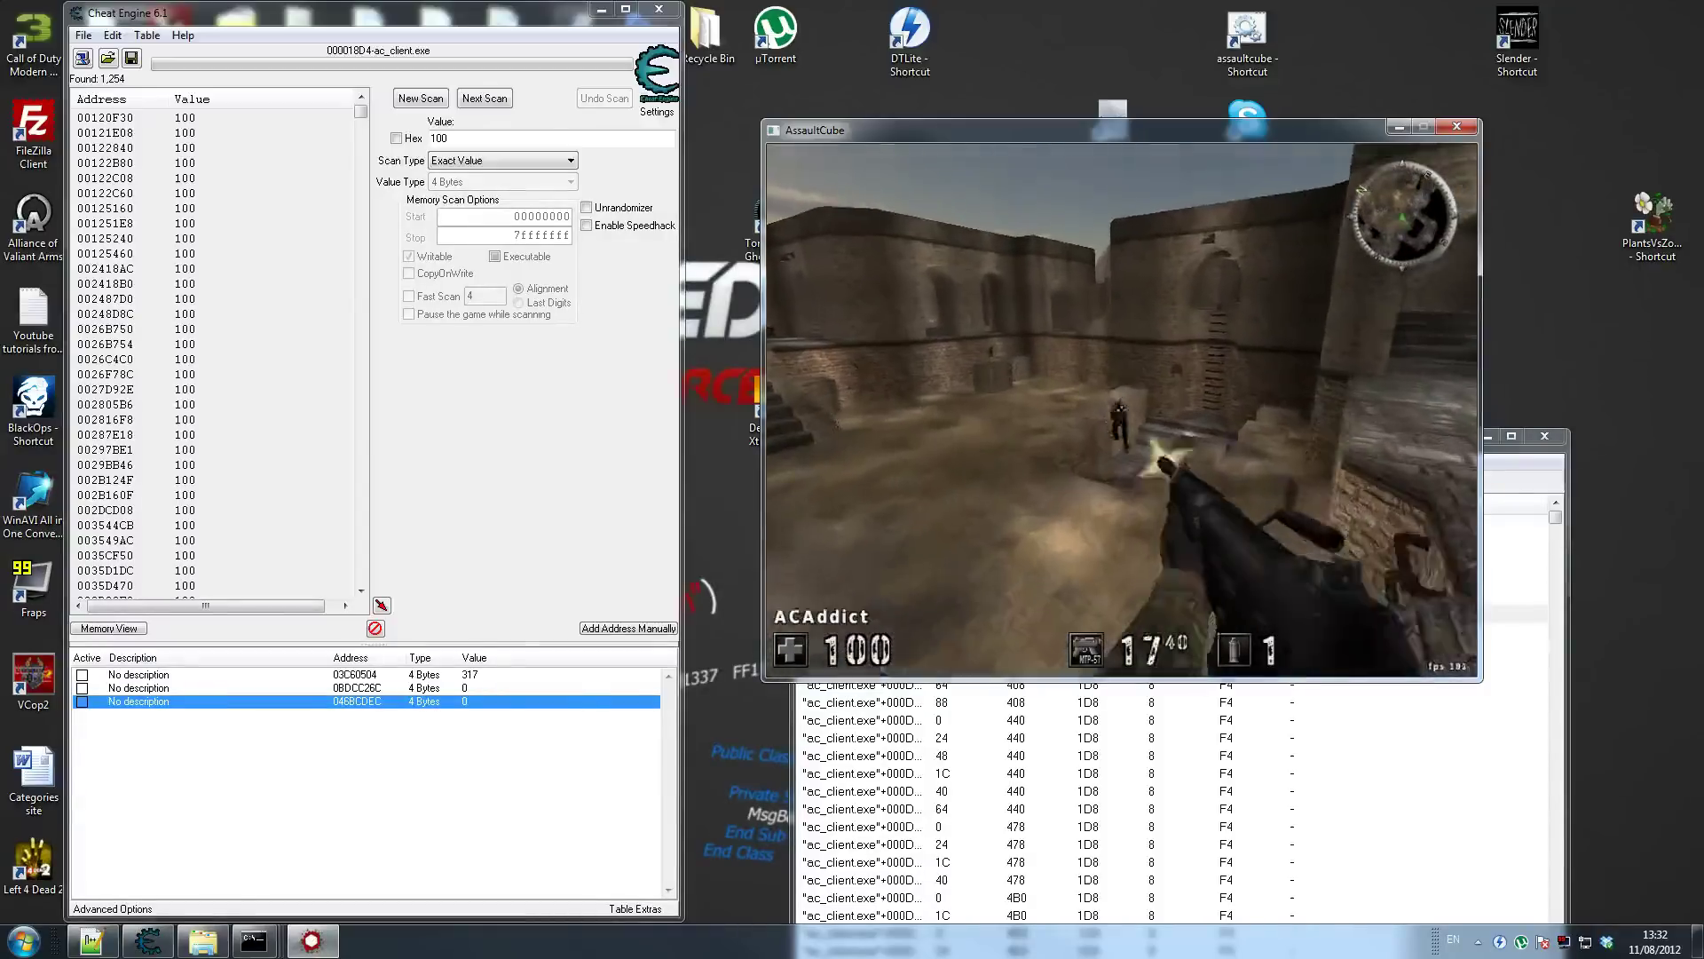
left_click(1121, 410)
left_click(1121, 410)
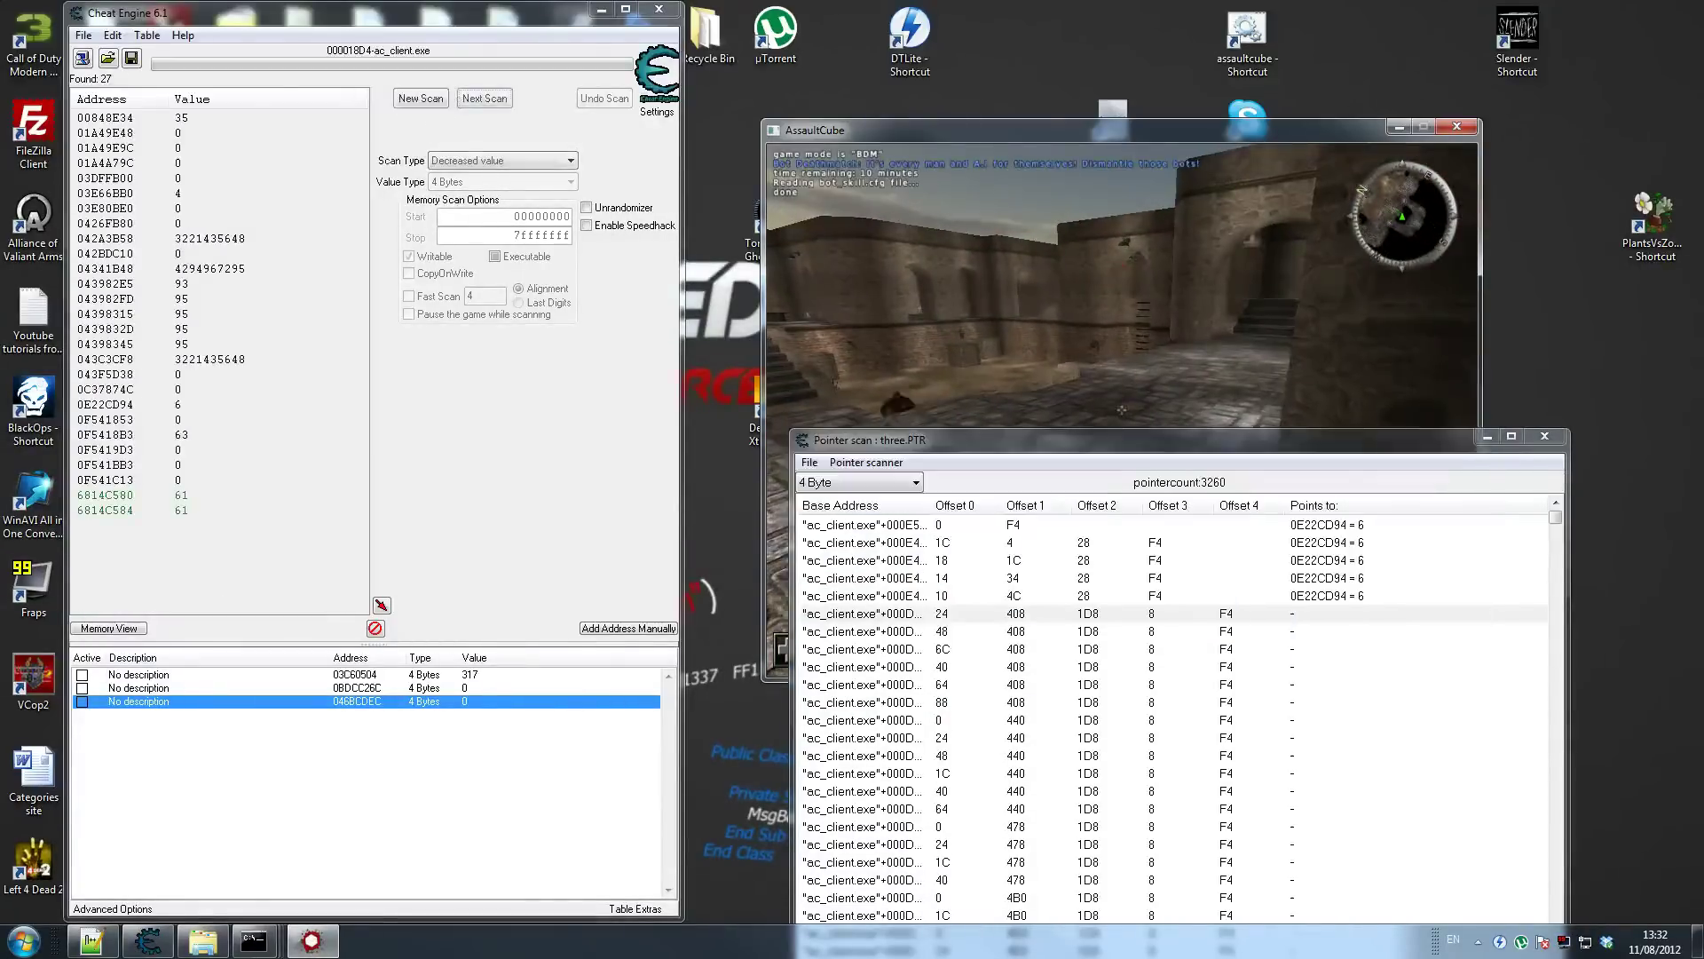
key("super")
Finish off the bot in the game, leave the game and move the pointer results window below it
left_click(1287, 311)
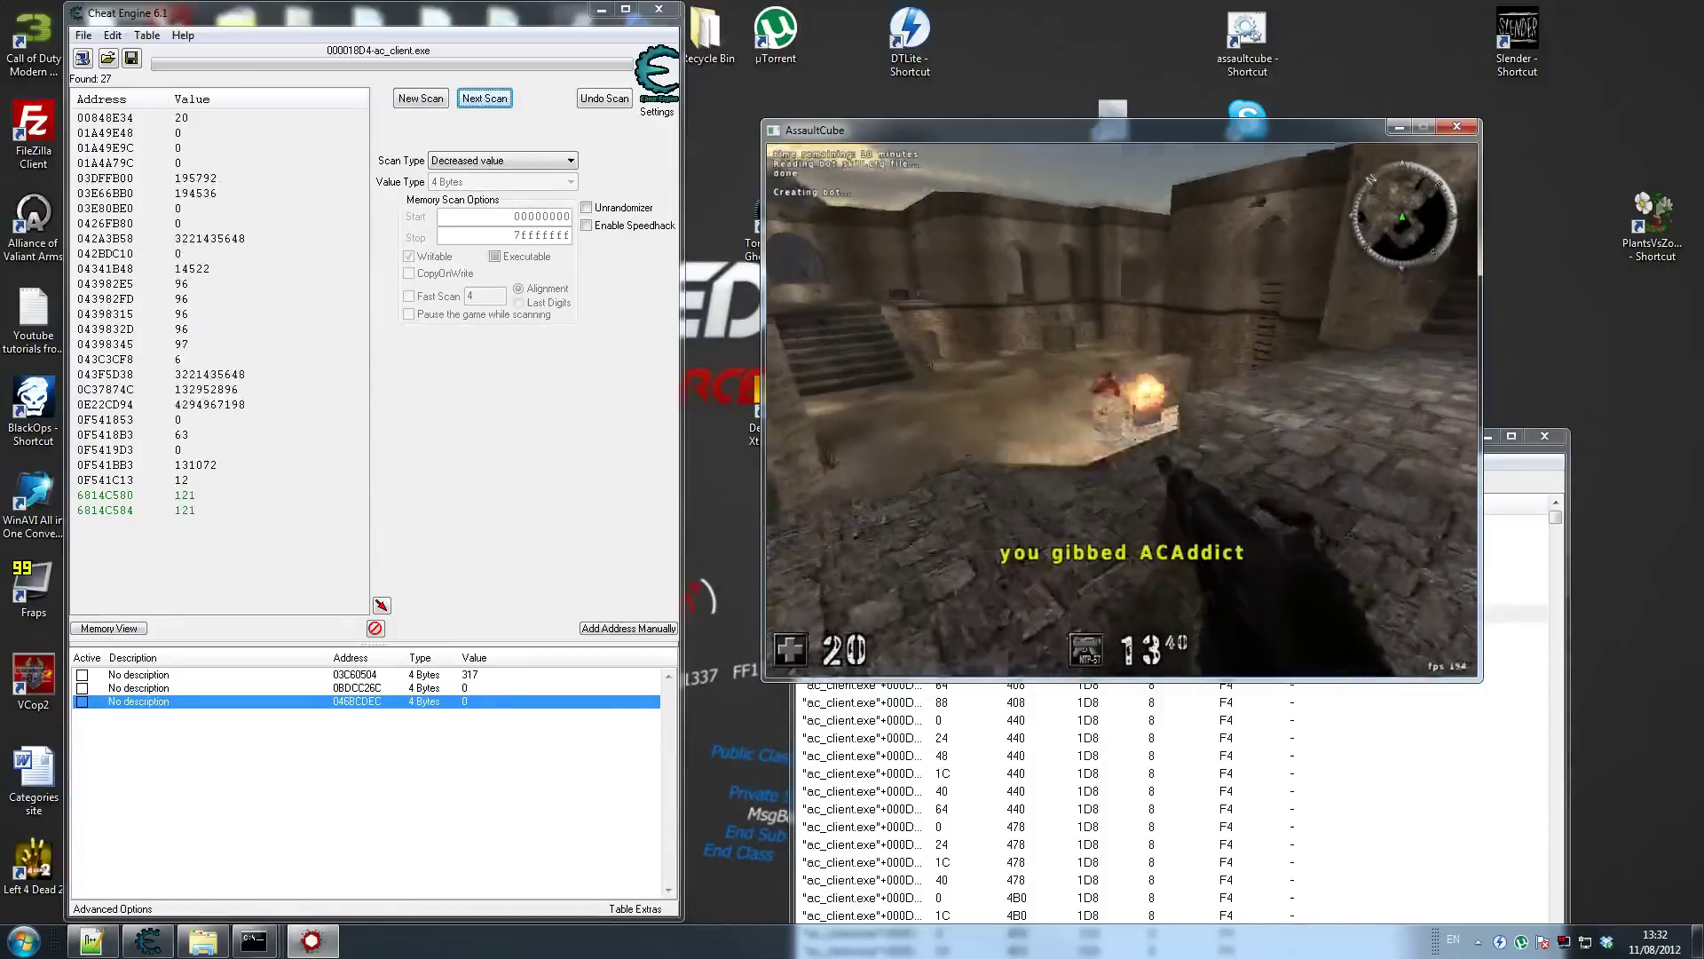
key("w")
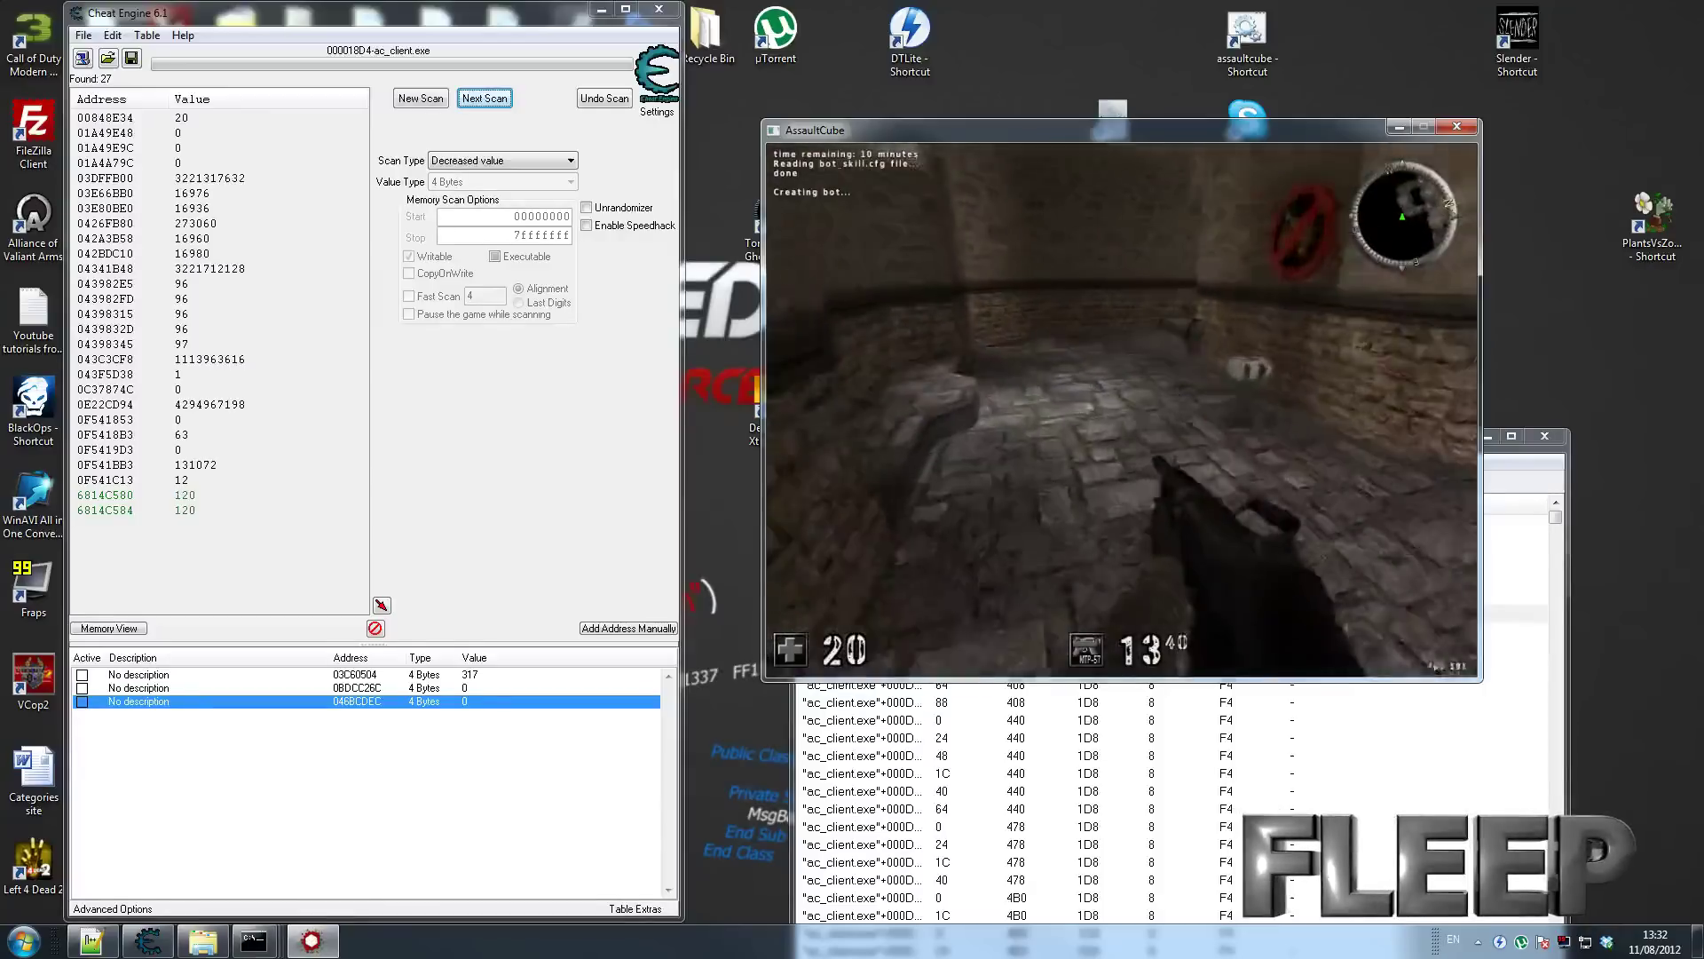
key("super")
left_click(859, 446)
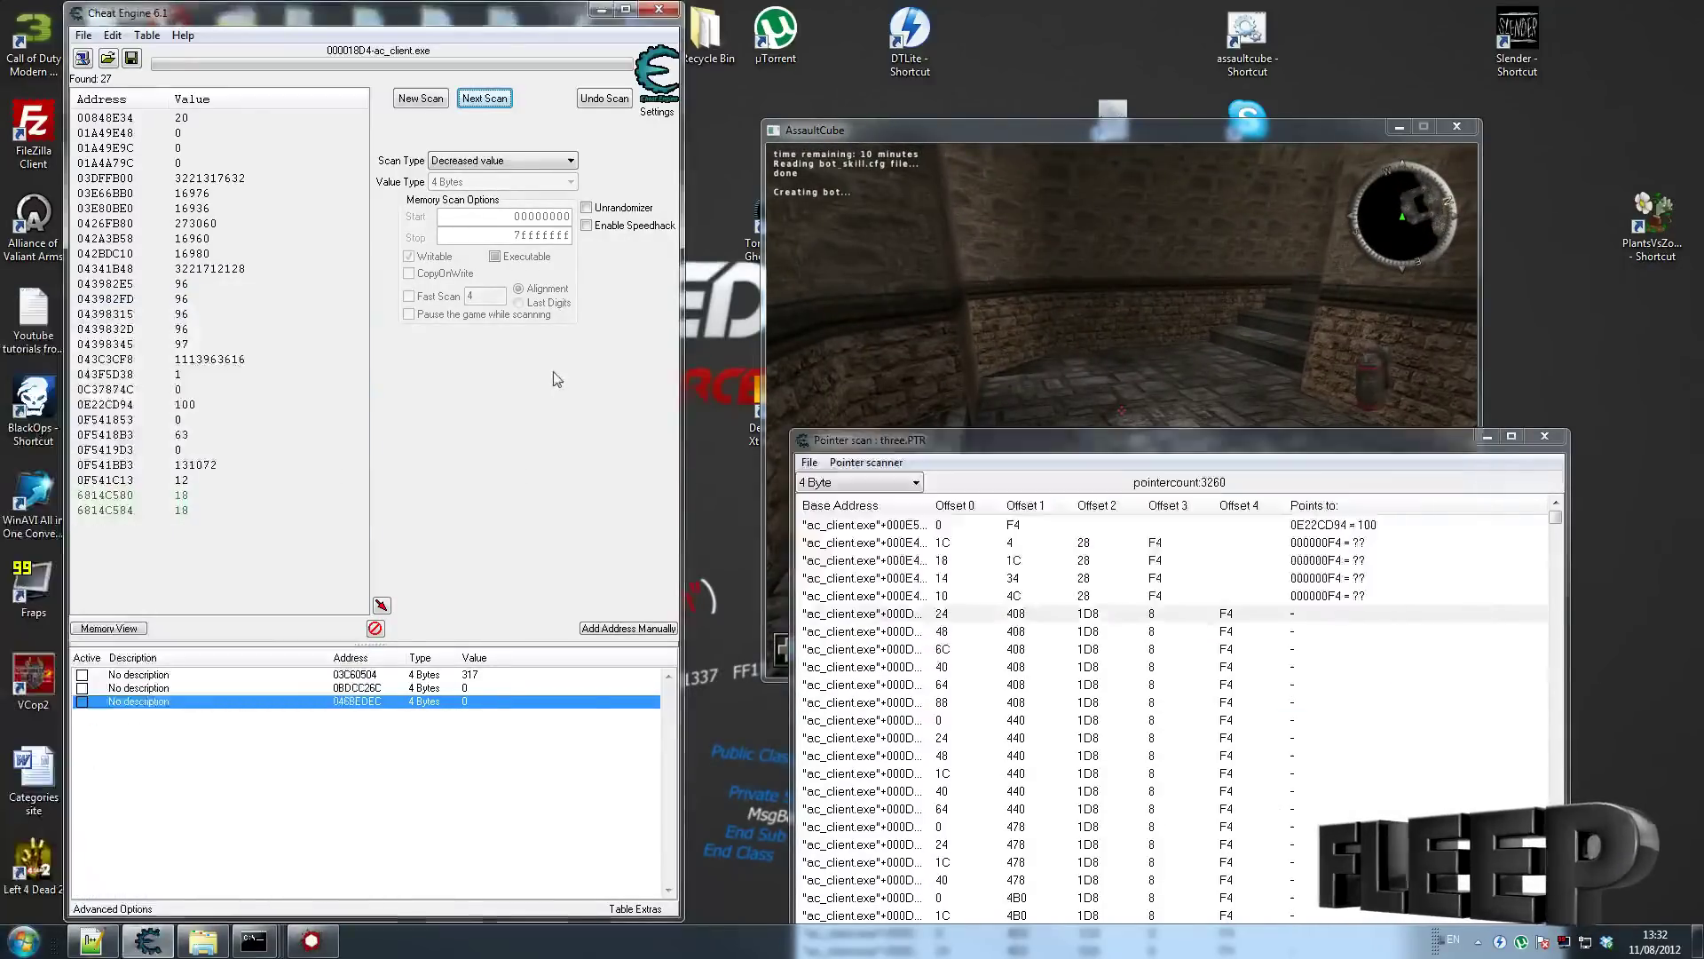
left_click_drag(859, 451, 800, 711)
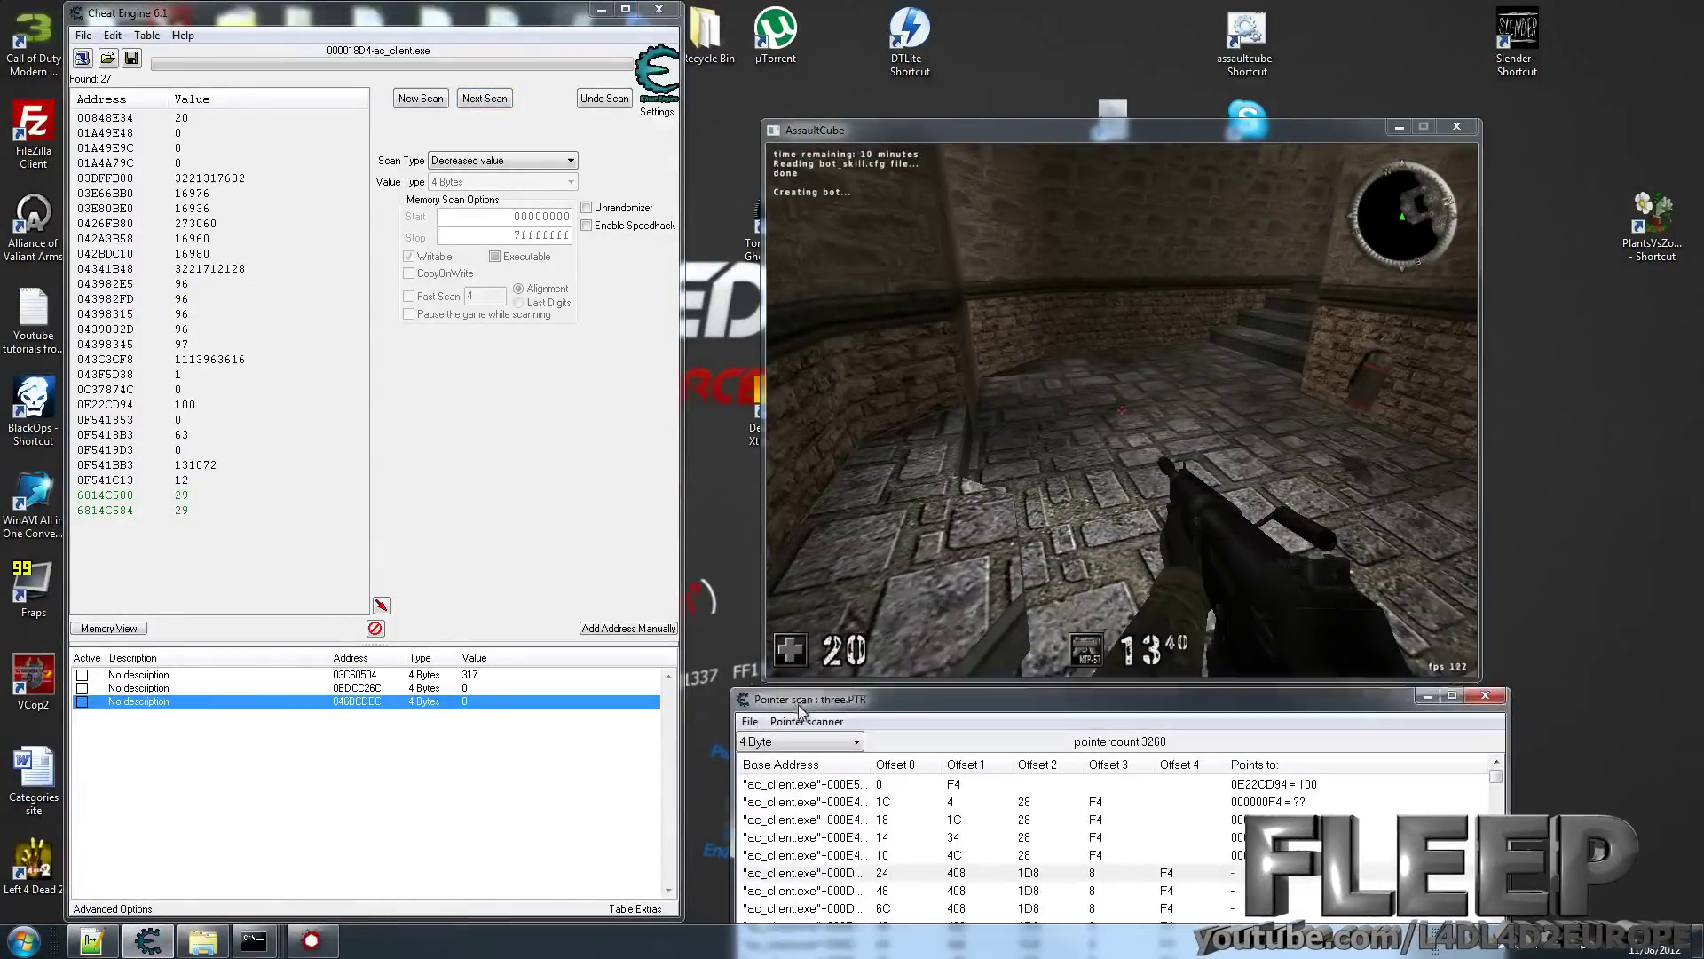
Add address 0E22CD94 to the address list and set its value to 1
double_click(189, 405)
double_click(473, 717)
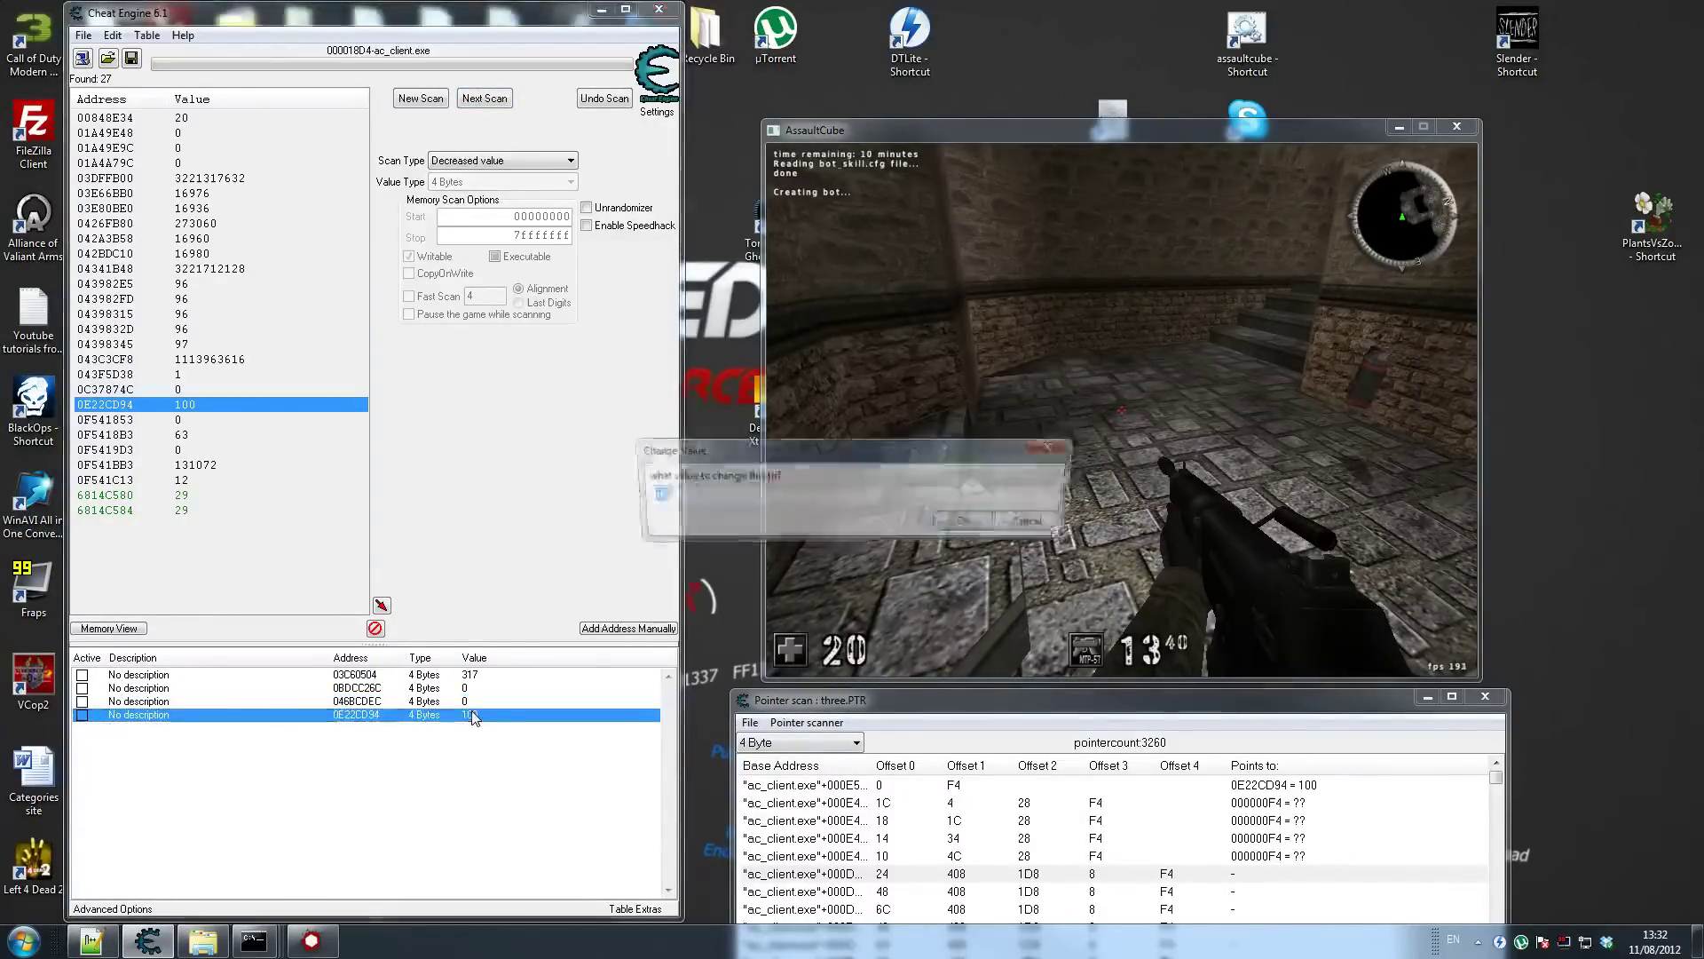
type("1")
left_click(977, 524)
Hunt down and shoot the bot in the game to test the changed health address, and leave the game
key("w")
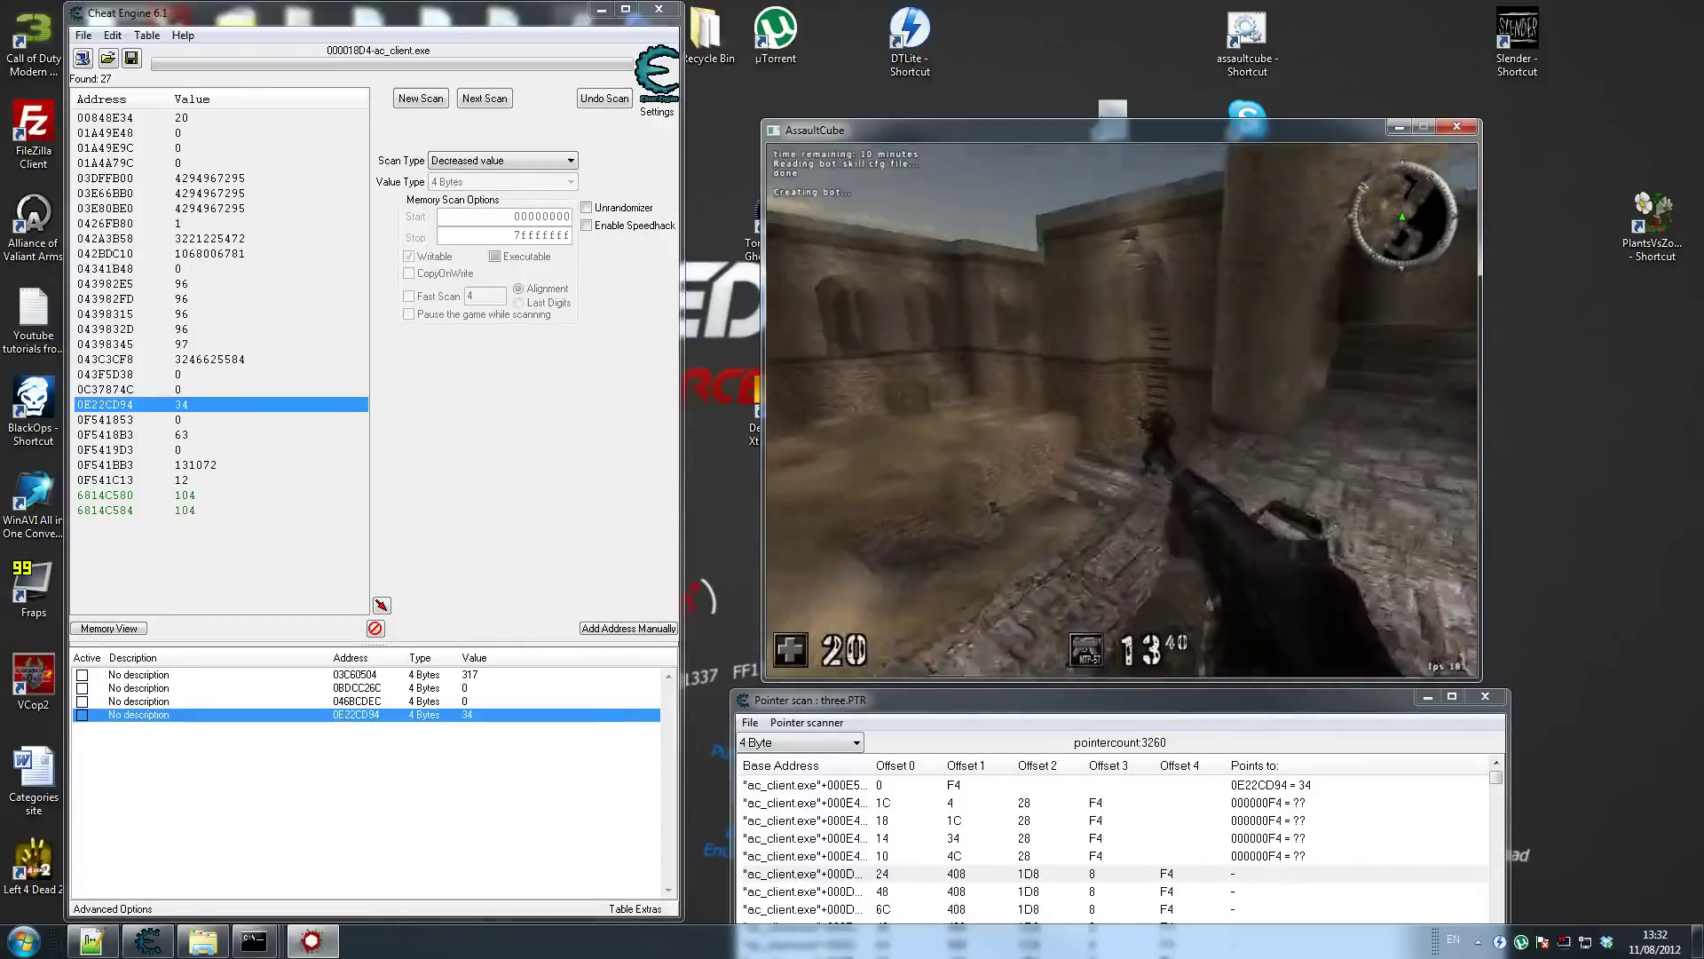
left_click(1122, 410)
left_click(1121, 410)
left_click(1122, 410)
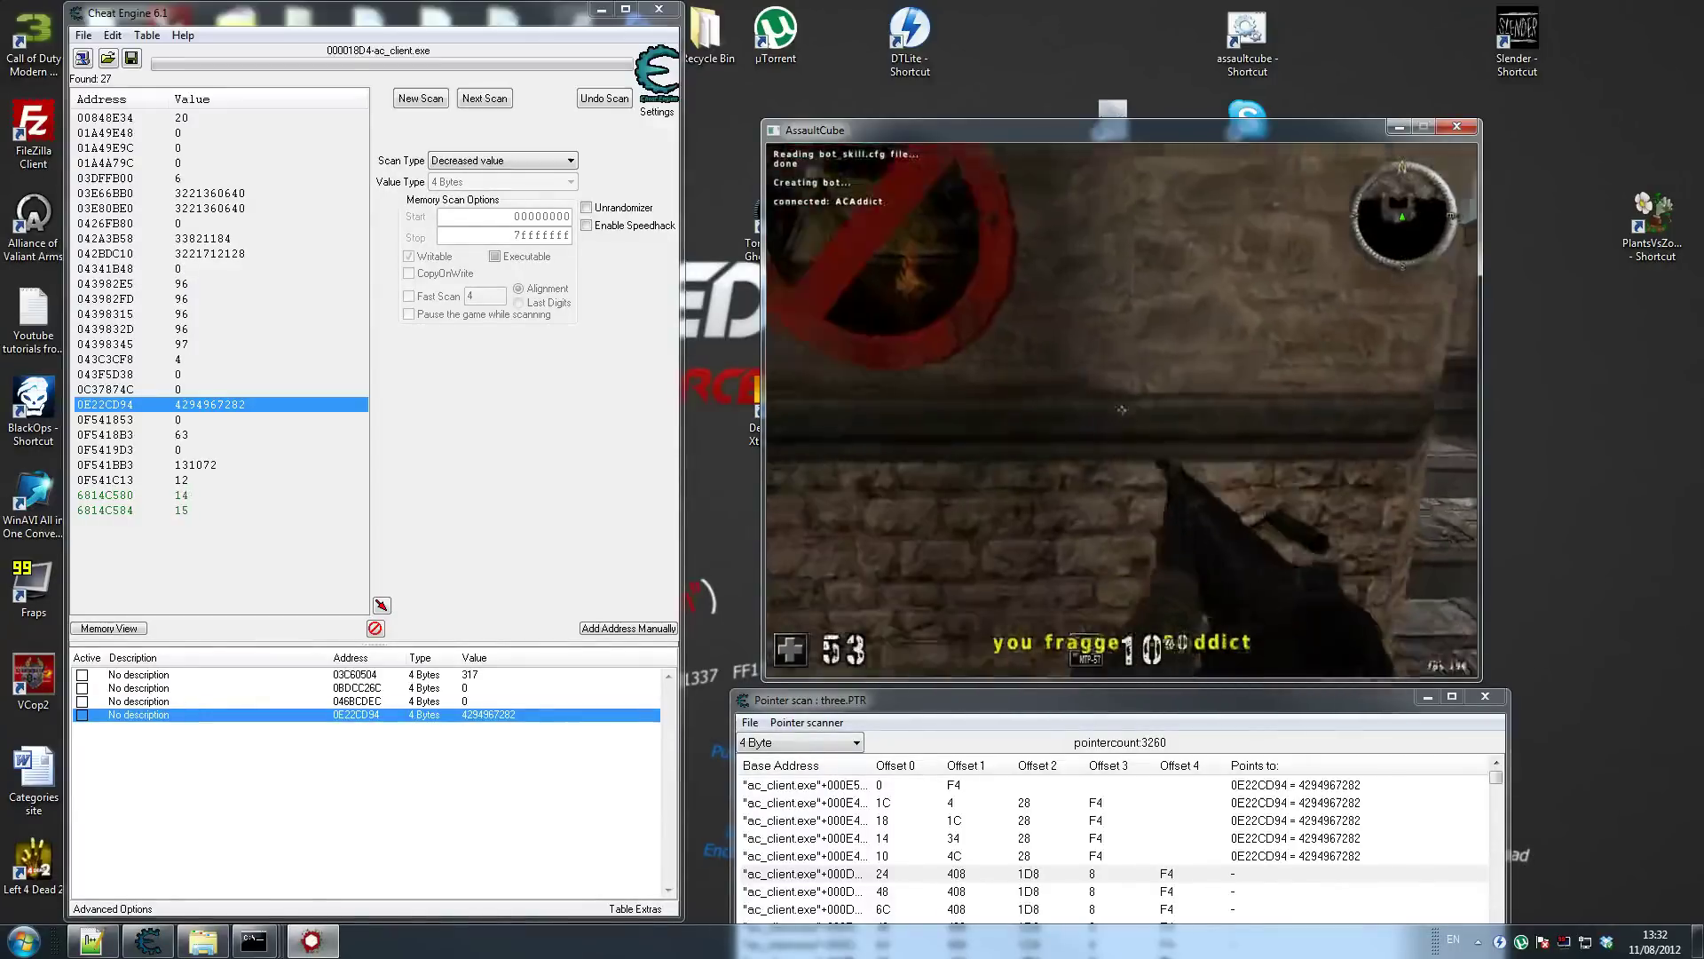
key("super")
Copy the address 0E22CD94 from its entry in the address list
left_click(568, 779)
key("Return")
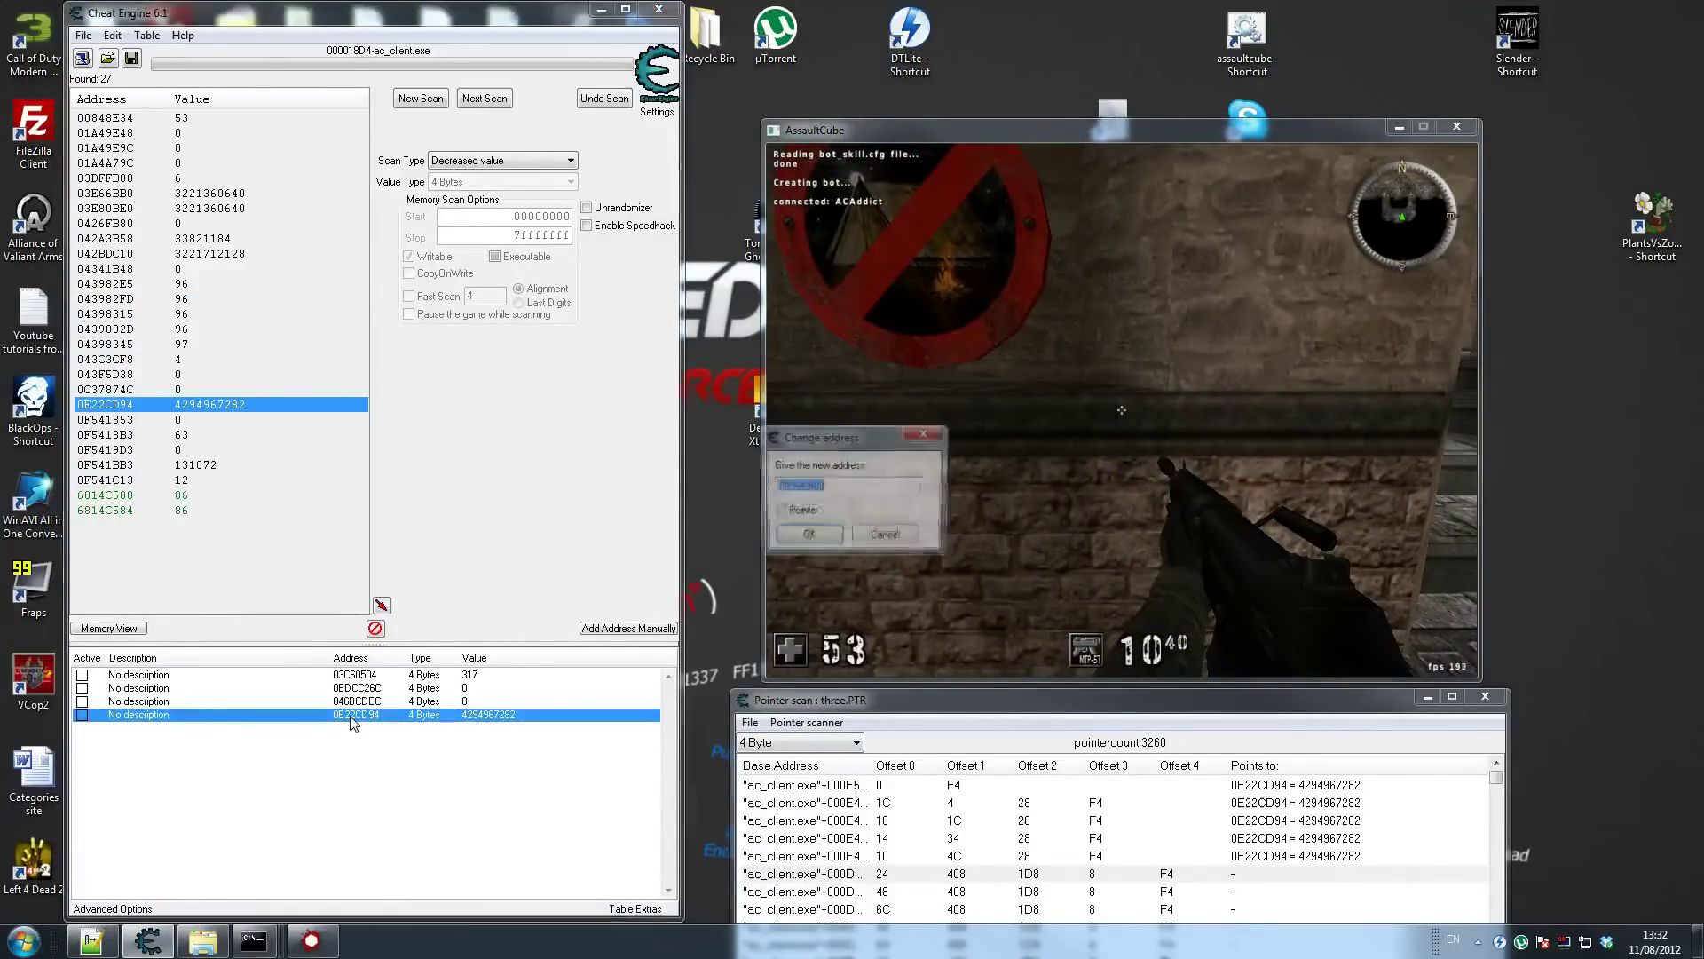
type("100")
key("Return")
Rescan the pointer list for address 0E22CD94 and save the results as four in the Pointer scan folder
left_click_drag(985, 700, 982, 142)
left_click(804, 152)
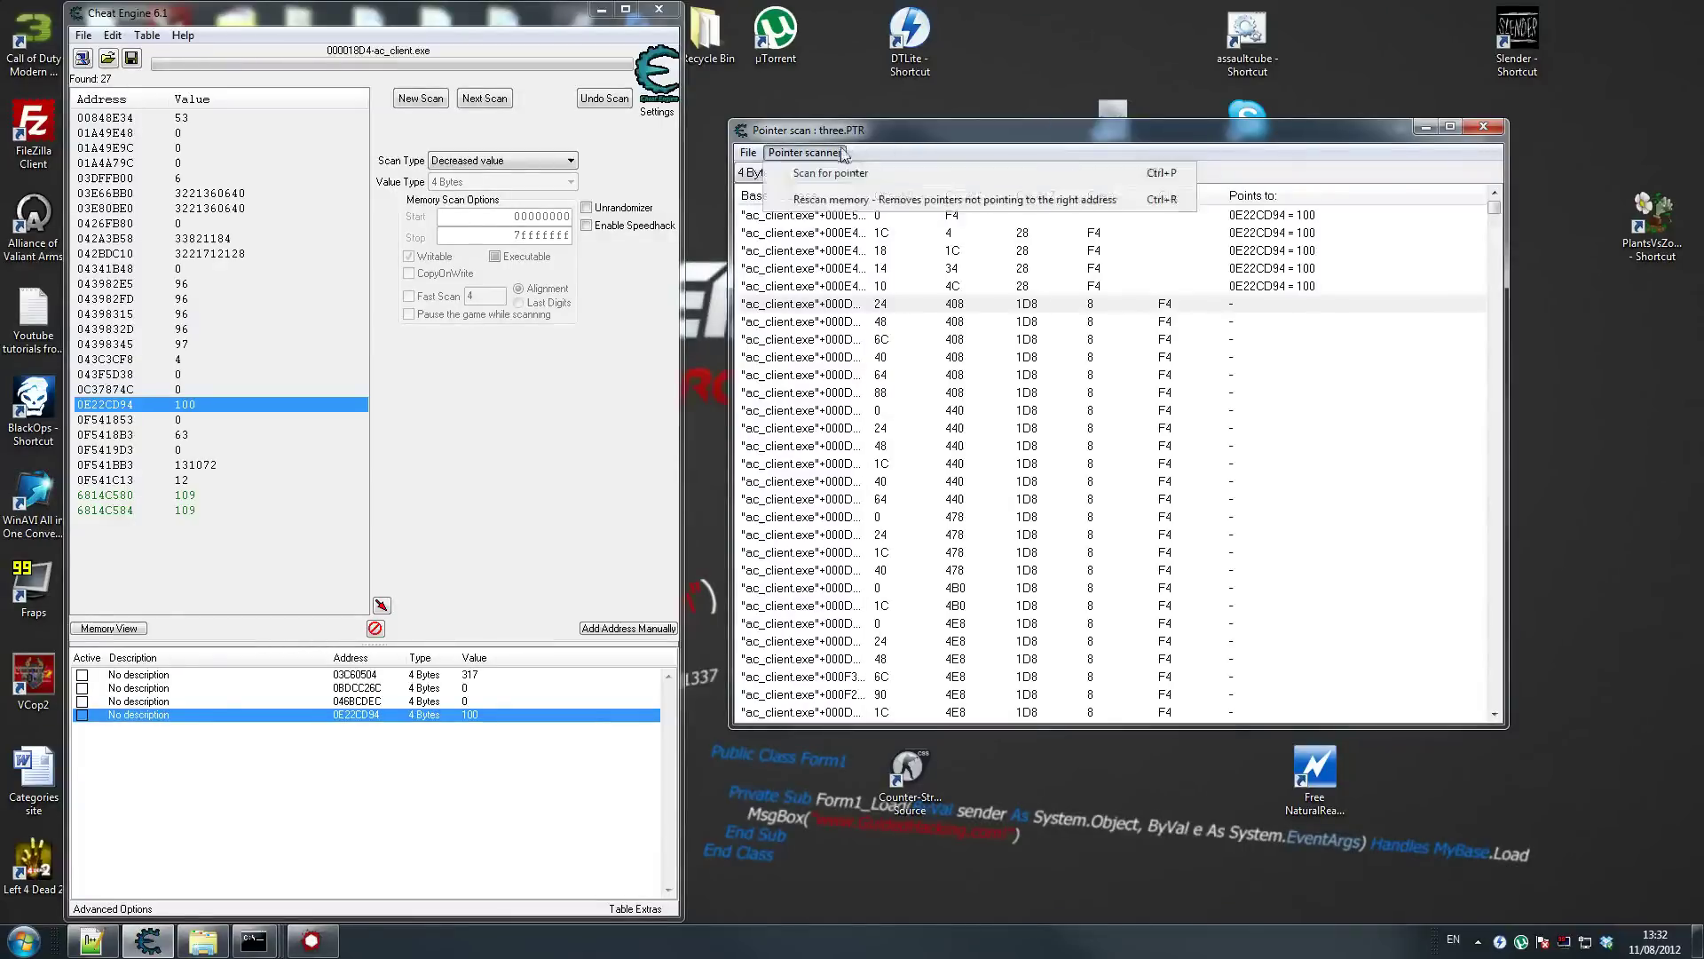
left_click(887, 201)
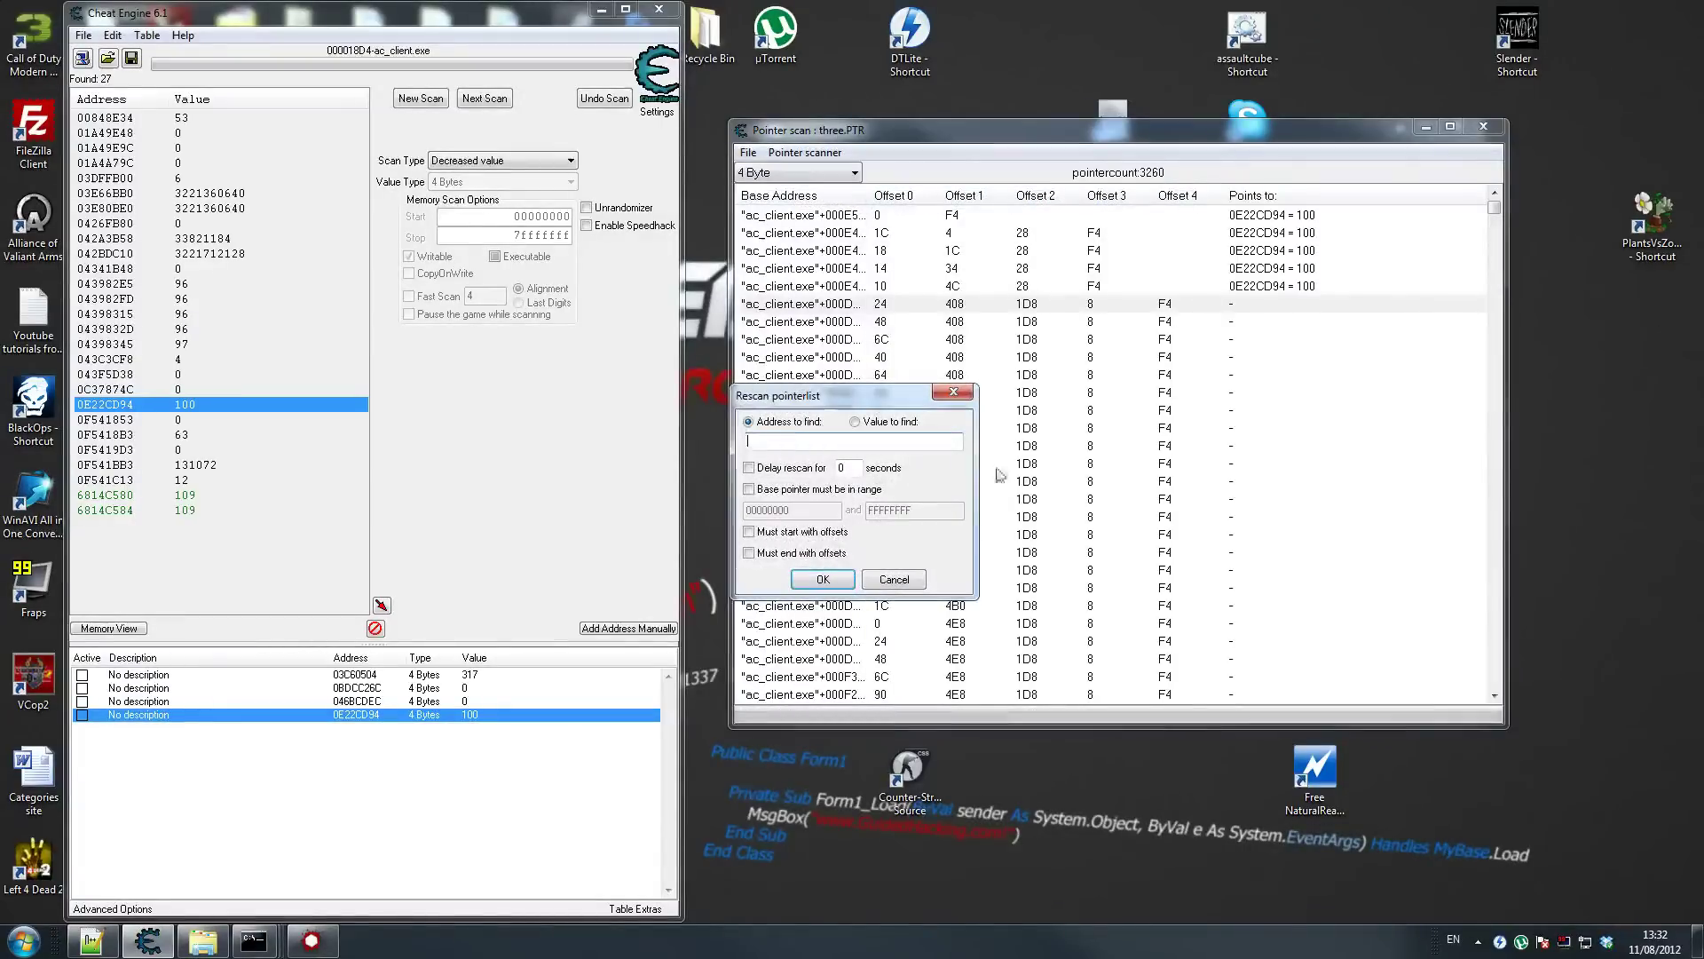
left_click(823, 580)
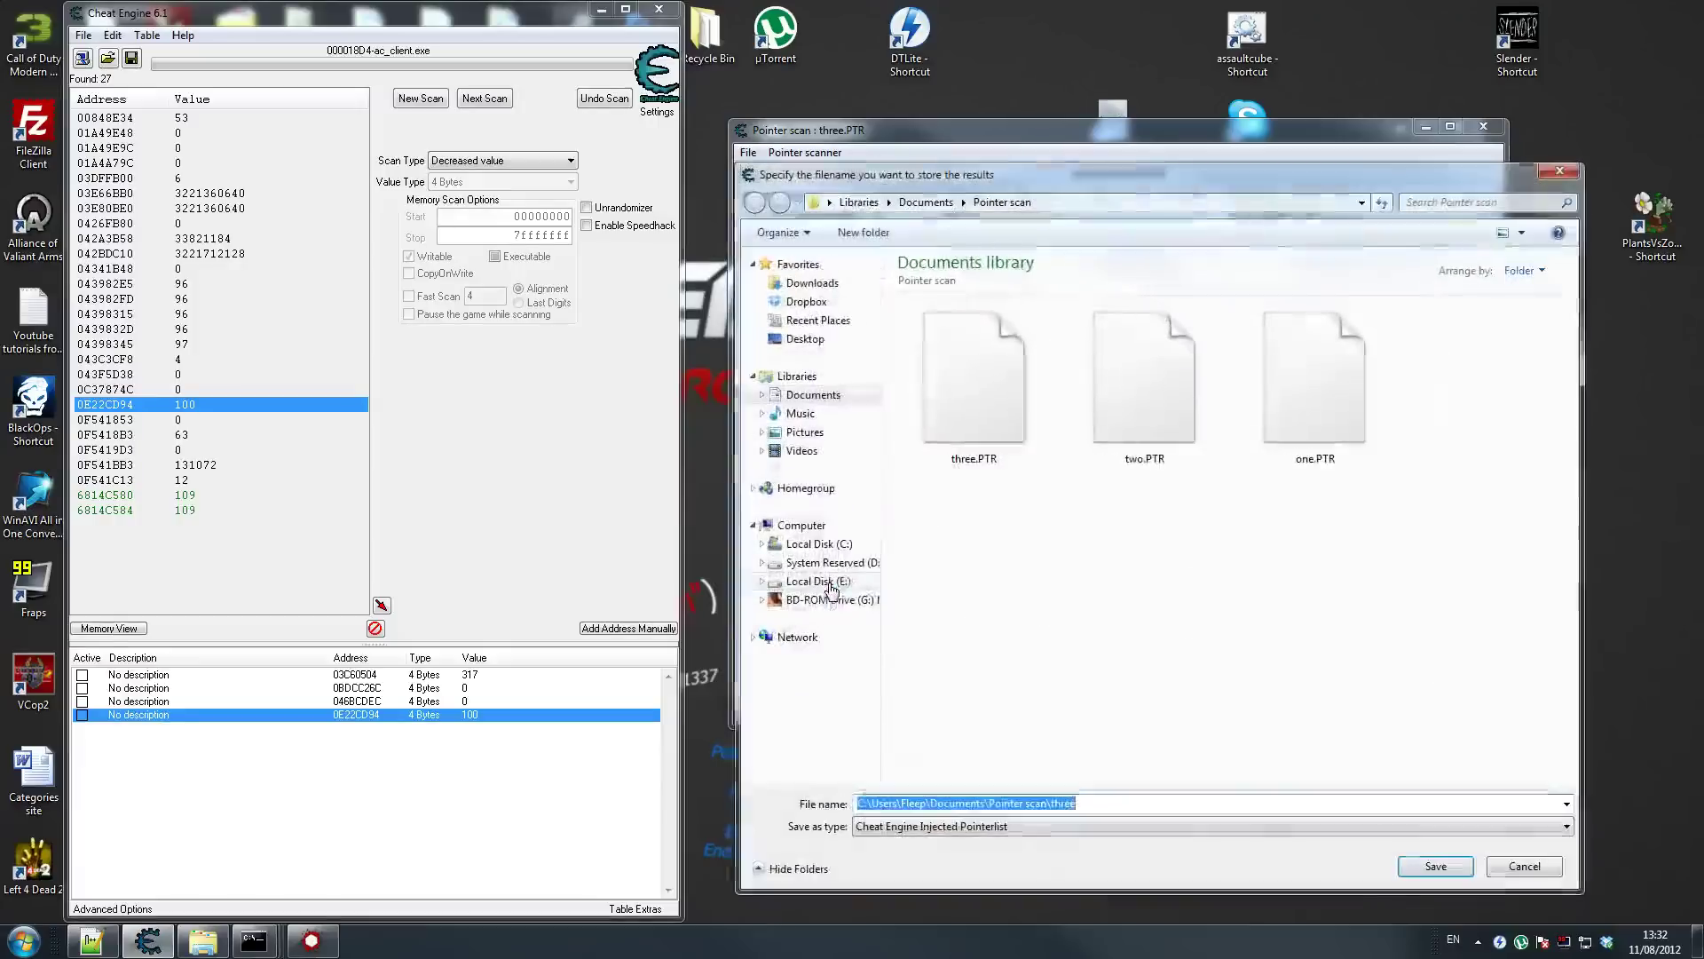
type("fo")
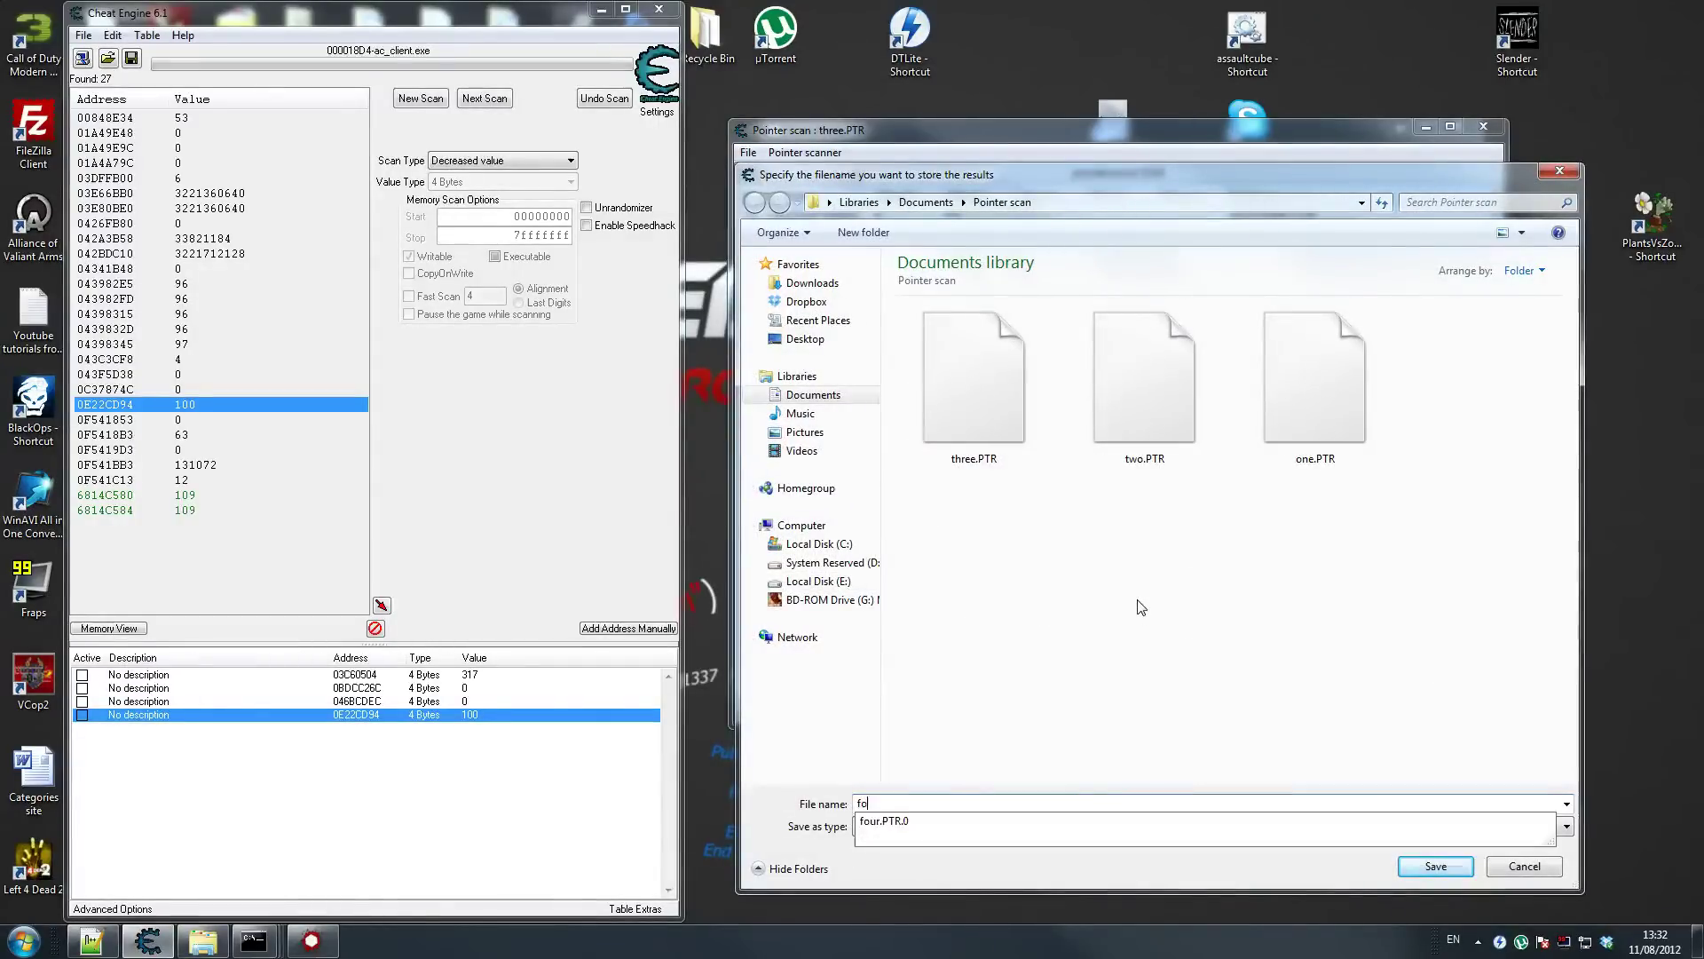
type("ur")
key("Return")
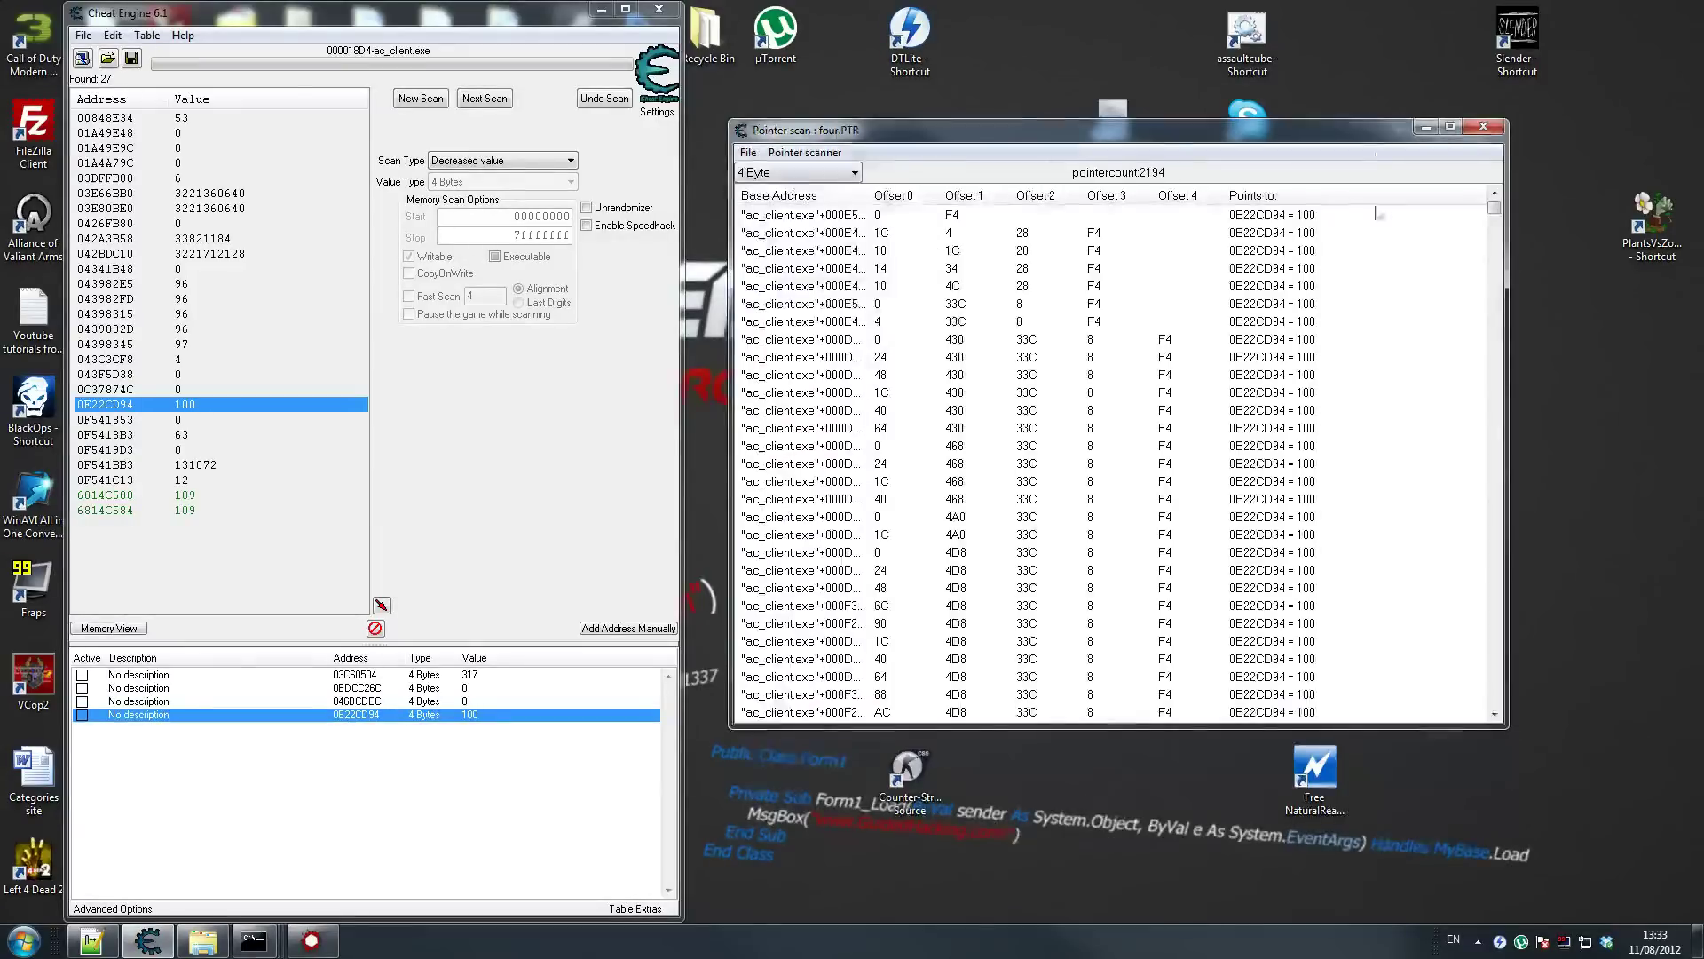
Move the pointer results window down, close AssaultCube, relaunch it from the desktop and place its window above the results
left_click_drag(1374, 131, 1376, 356)
left_click(1465, 131)
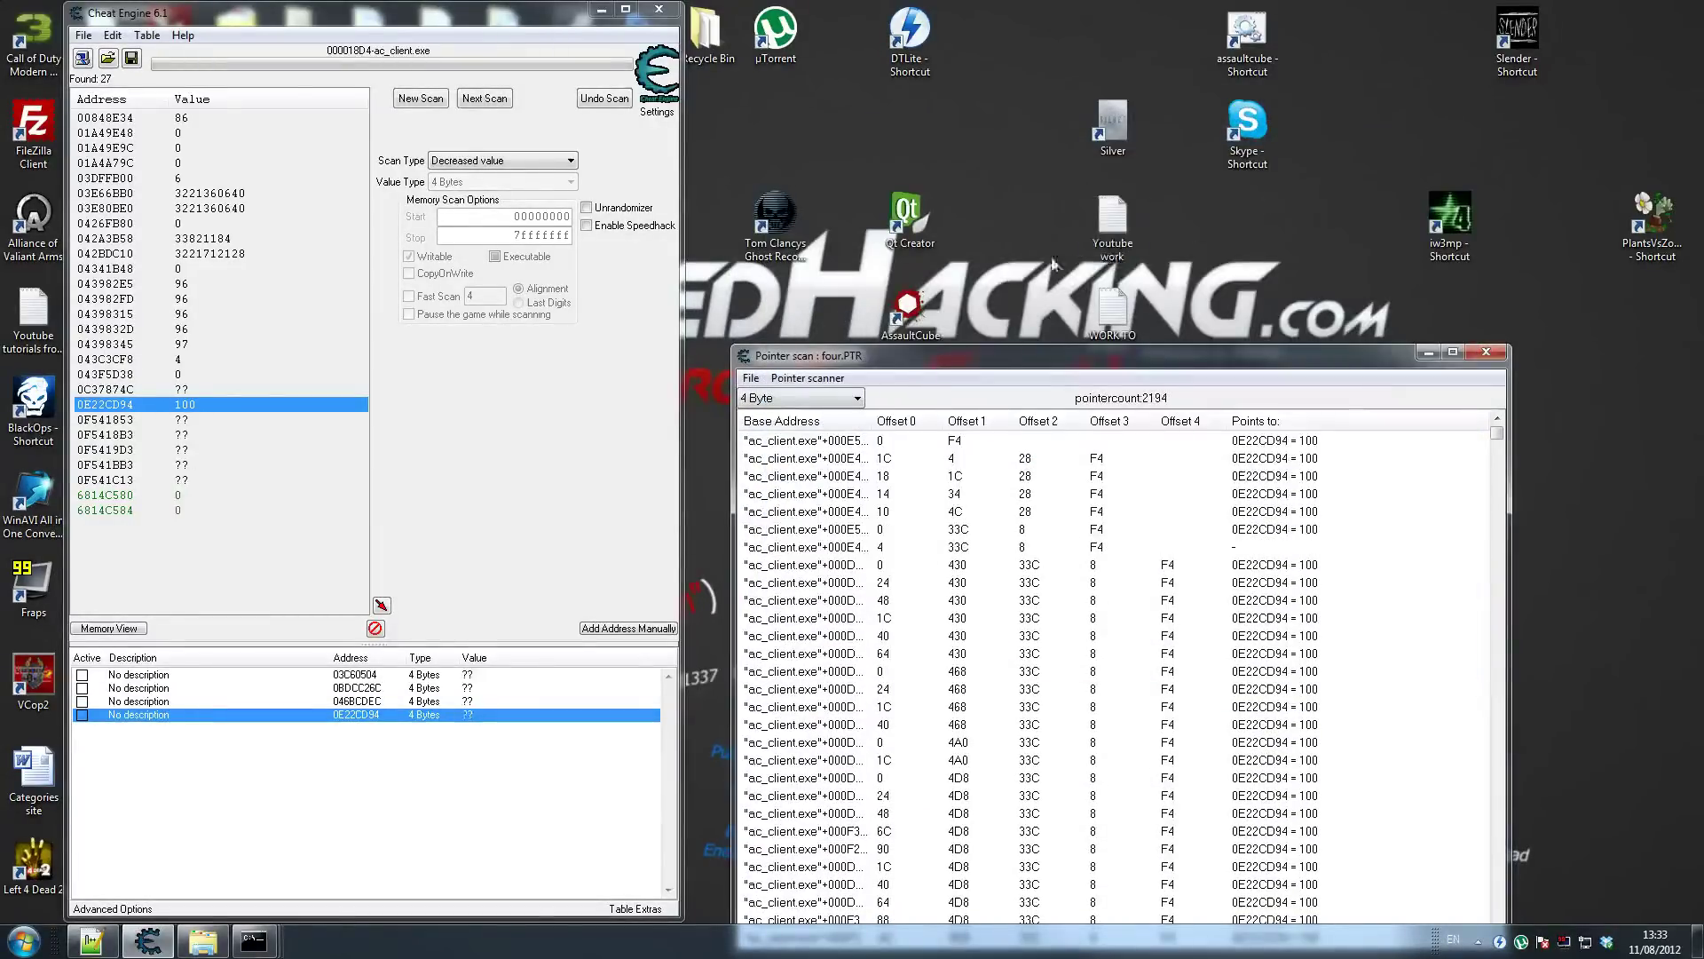
double_click(916, 305)
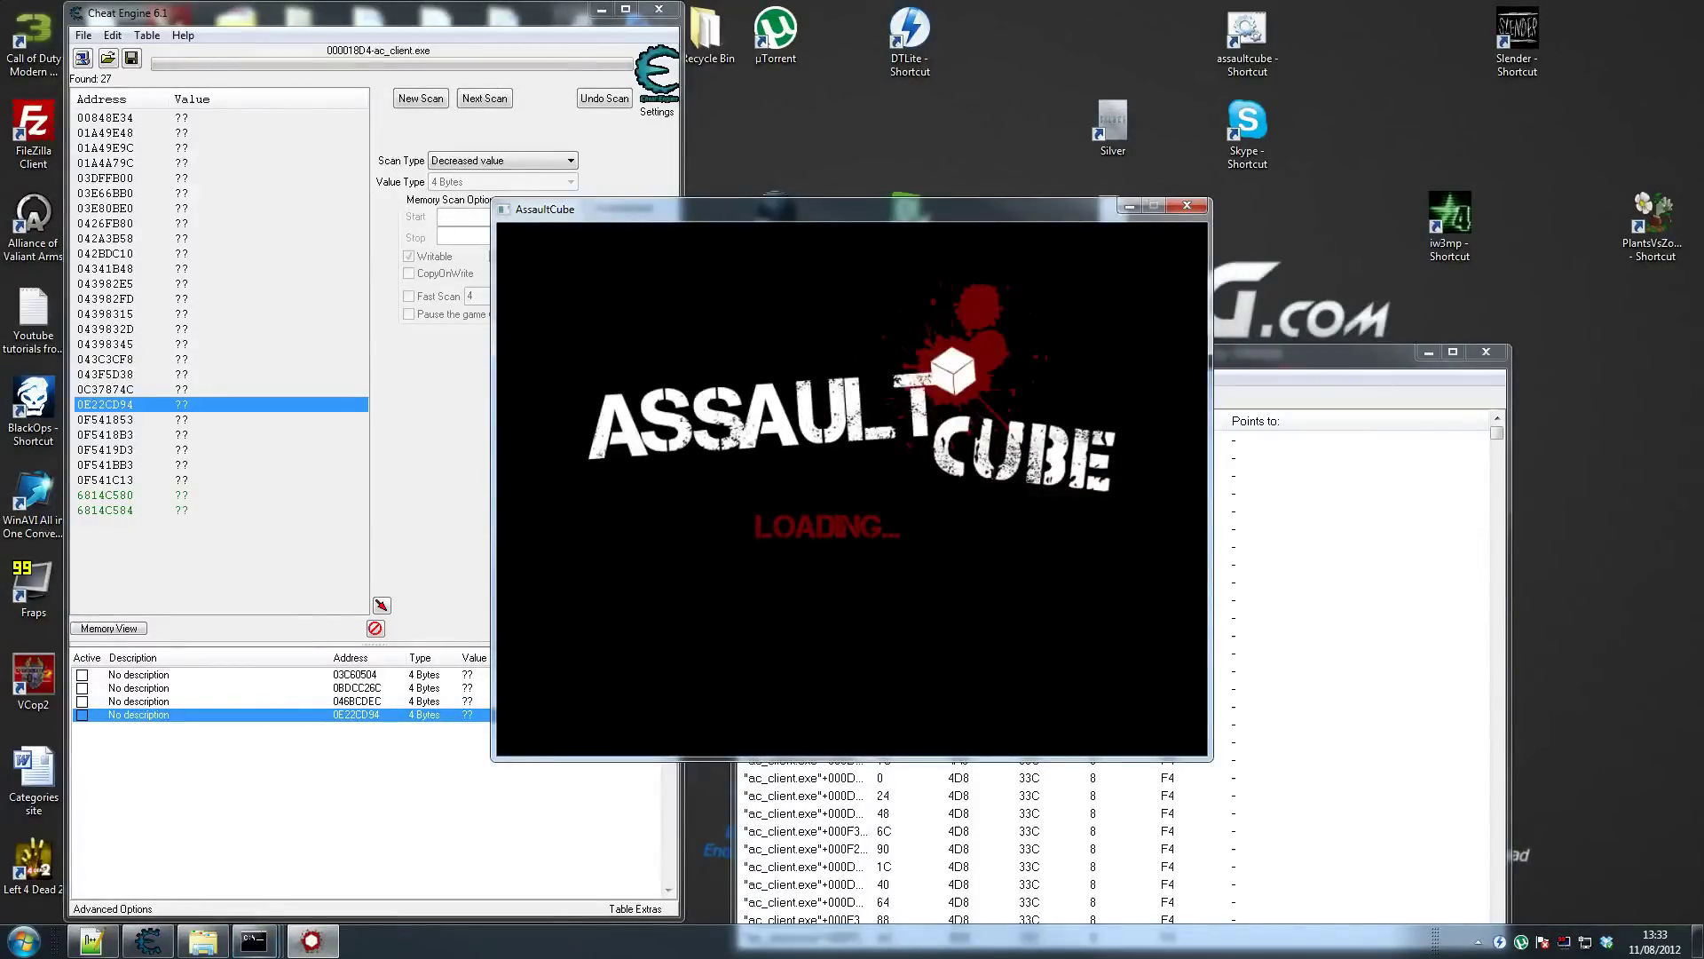
key("super")
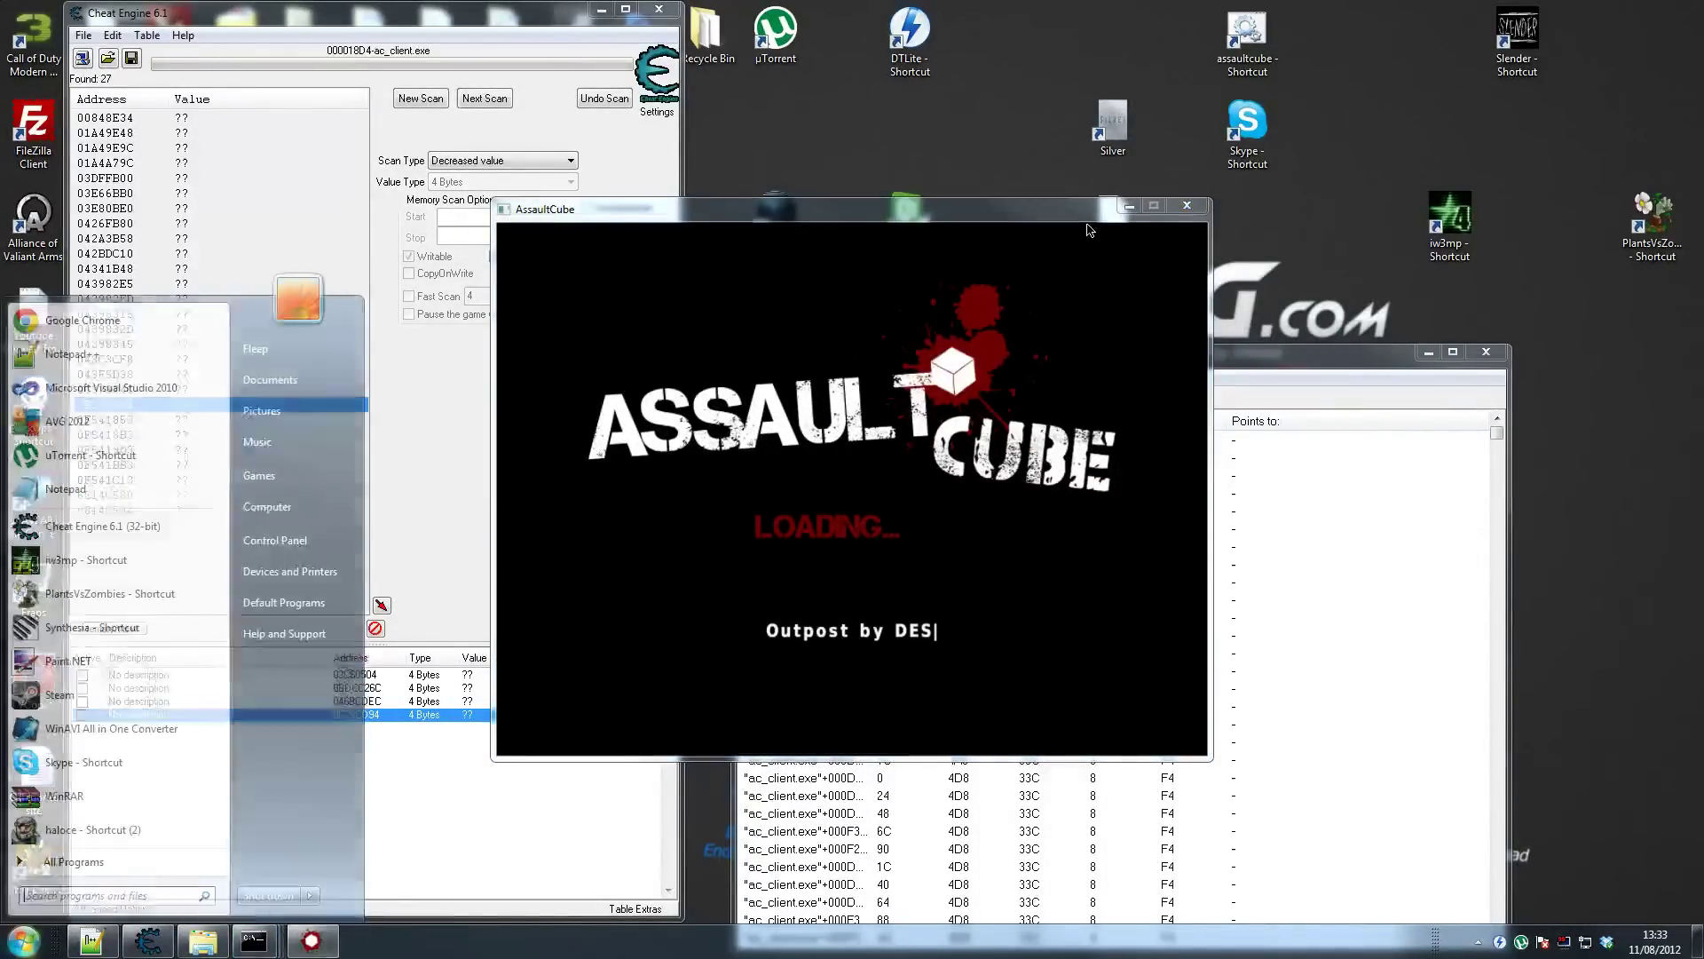
left_click_drag(1082, 213, 1369, 161)
Attach Cheat Engine to the new ac_client.exe process and keep the current address list
key("super")
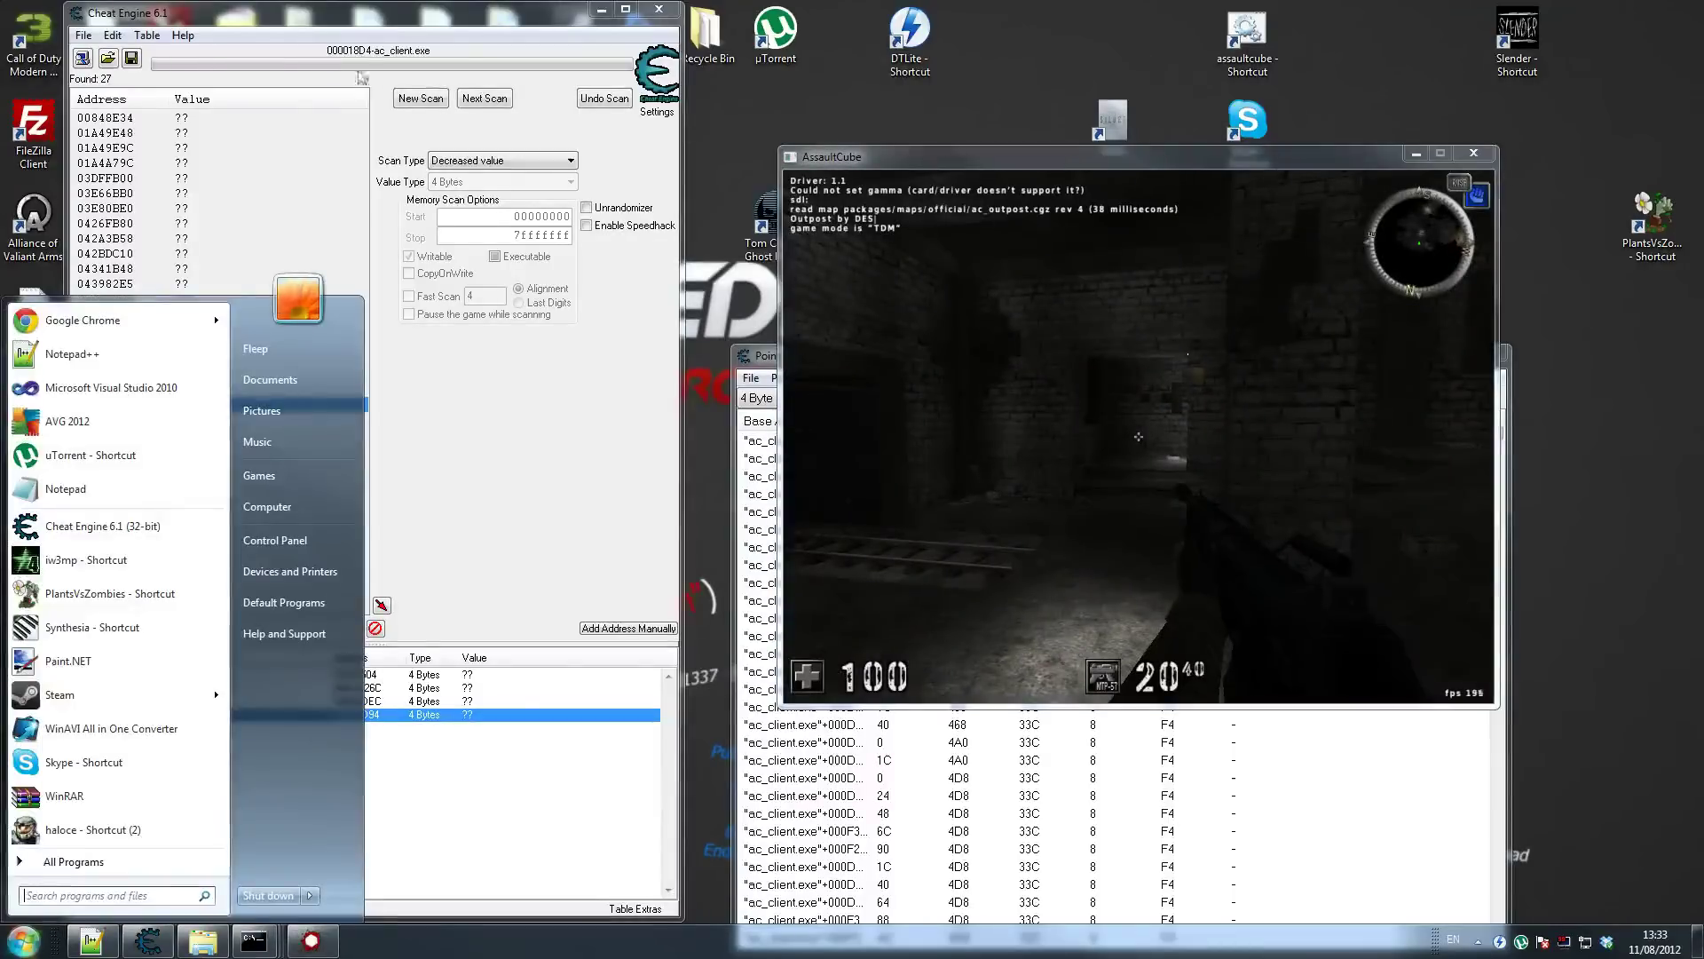
left_click(177, 41)
left_click(81, 60)
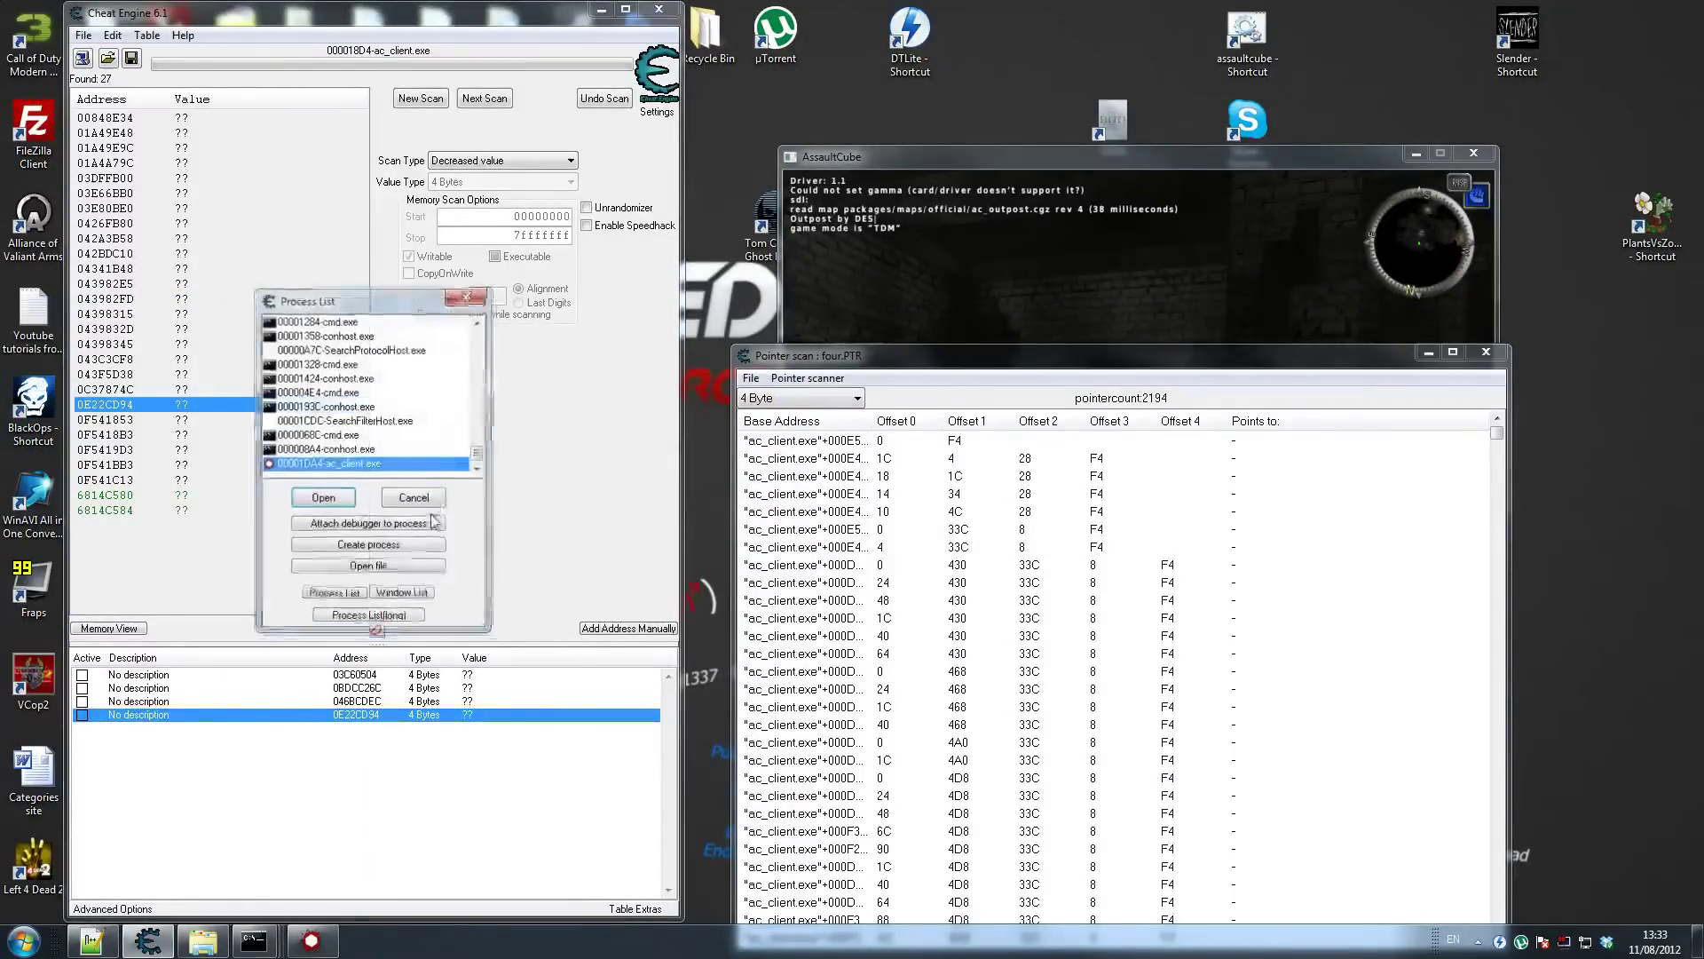
double_click(363, 468)
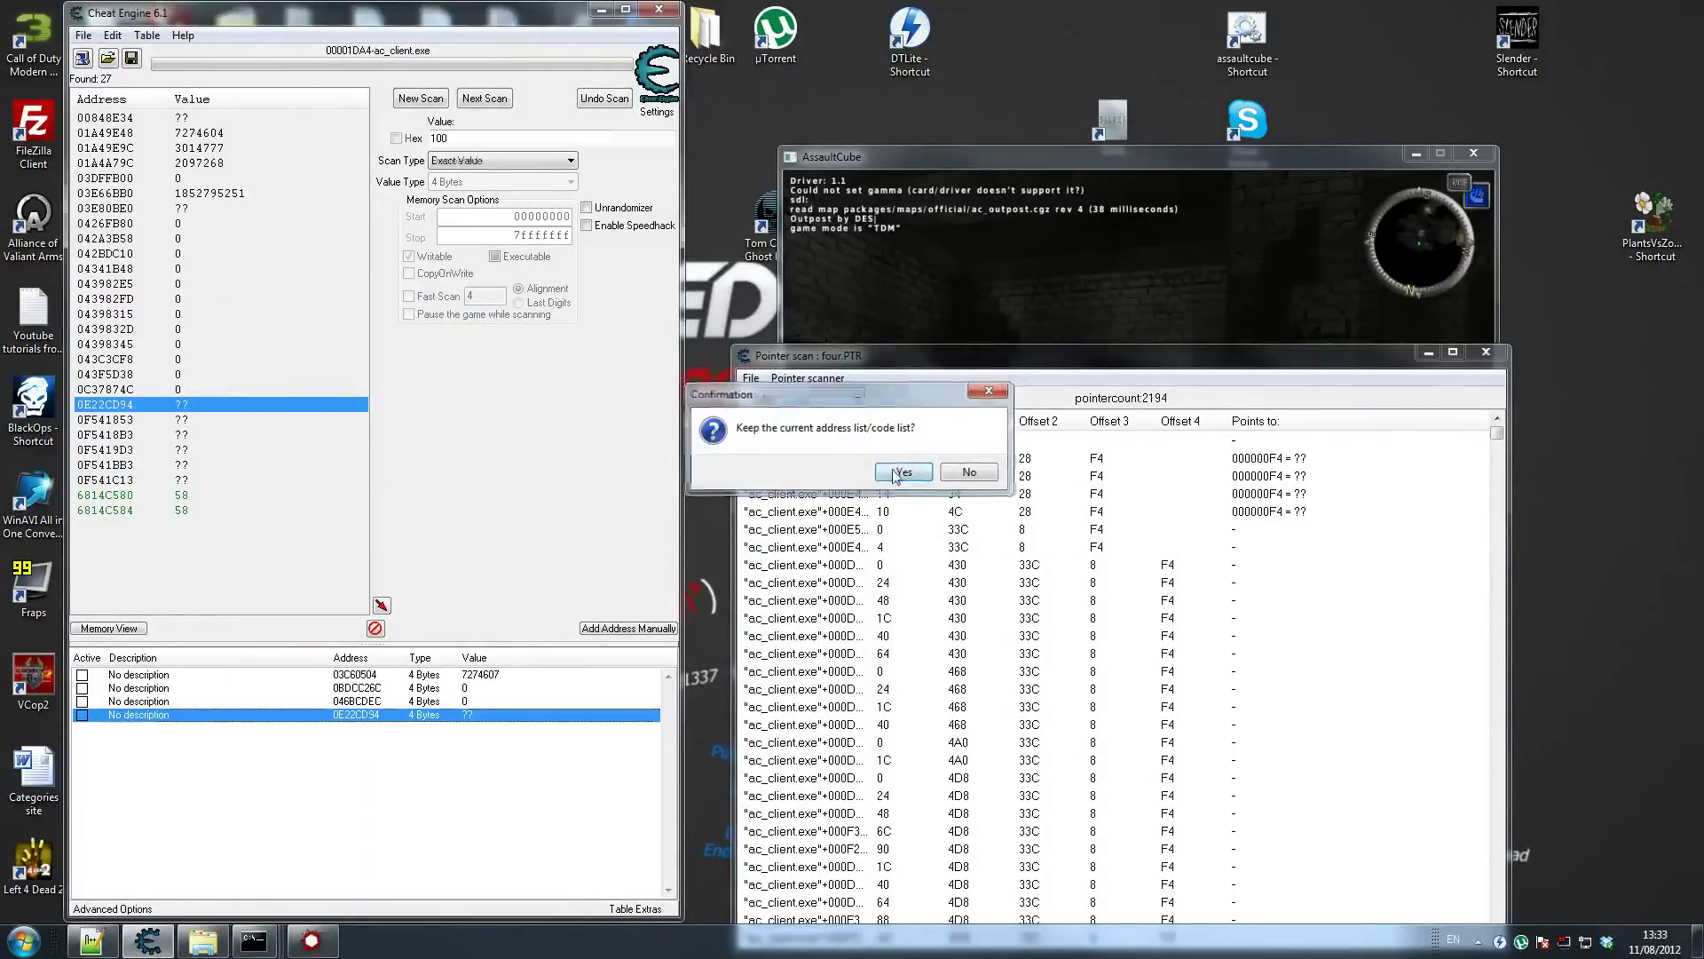
left_click(904, 471)
Return to AssaultCube and start a Bot Deathmatch on the ac_douze map
left_click(1011, 310)
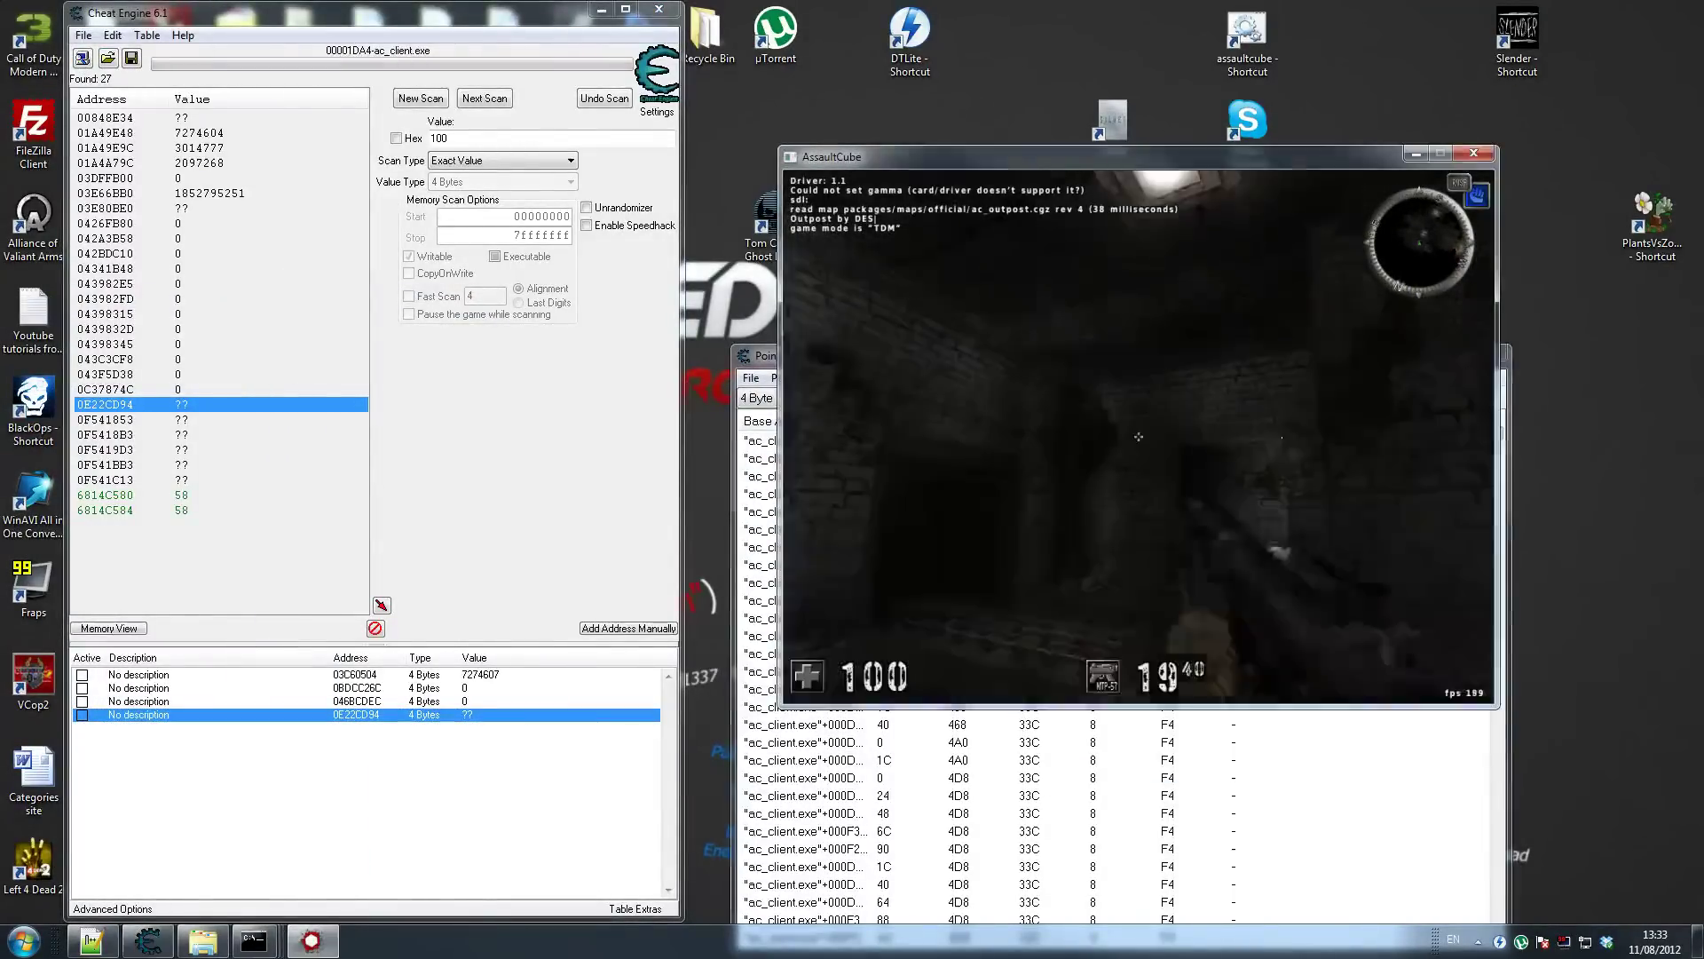
key("Escape")
key("Return")
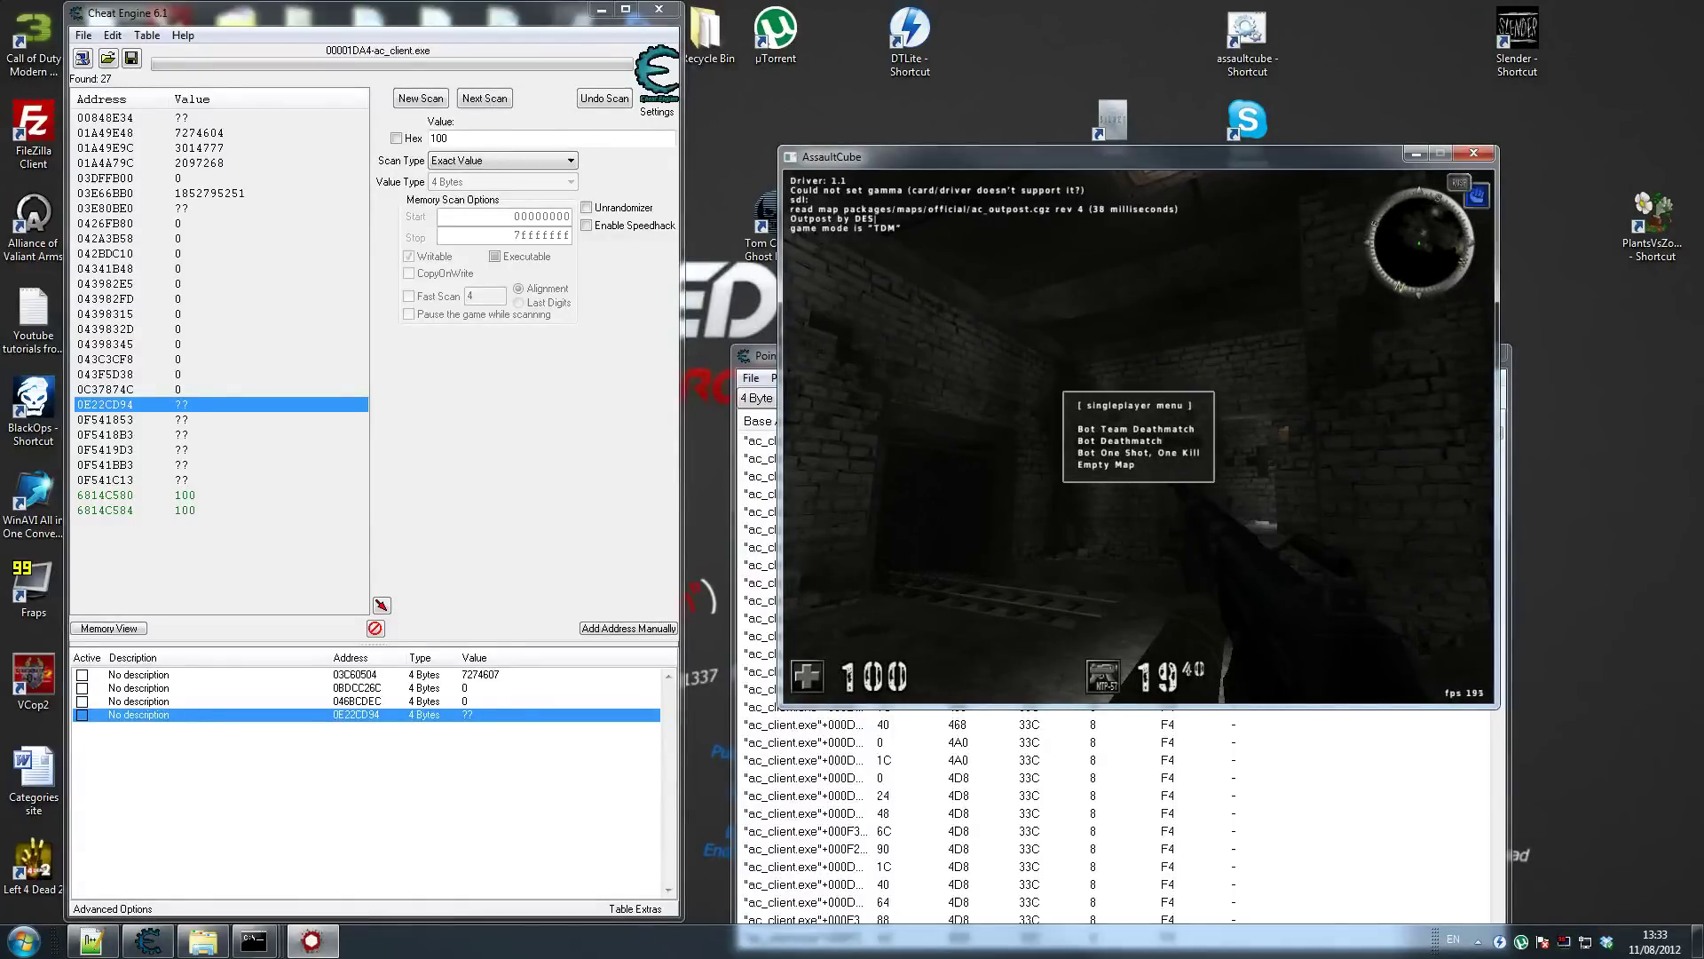
key("Return")
key("Return")
key("Return")
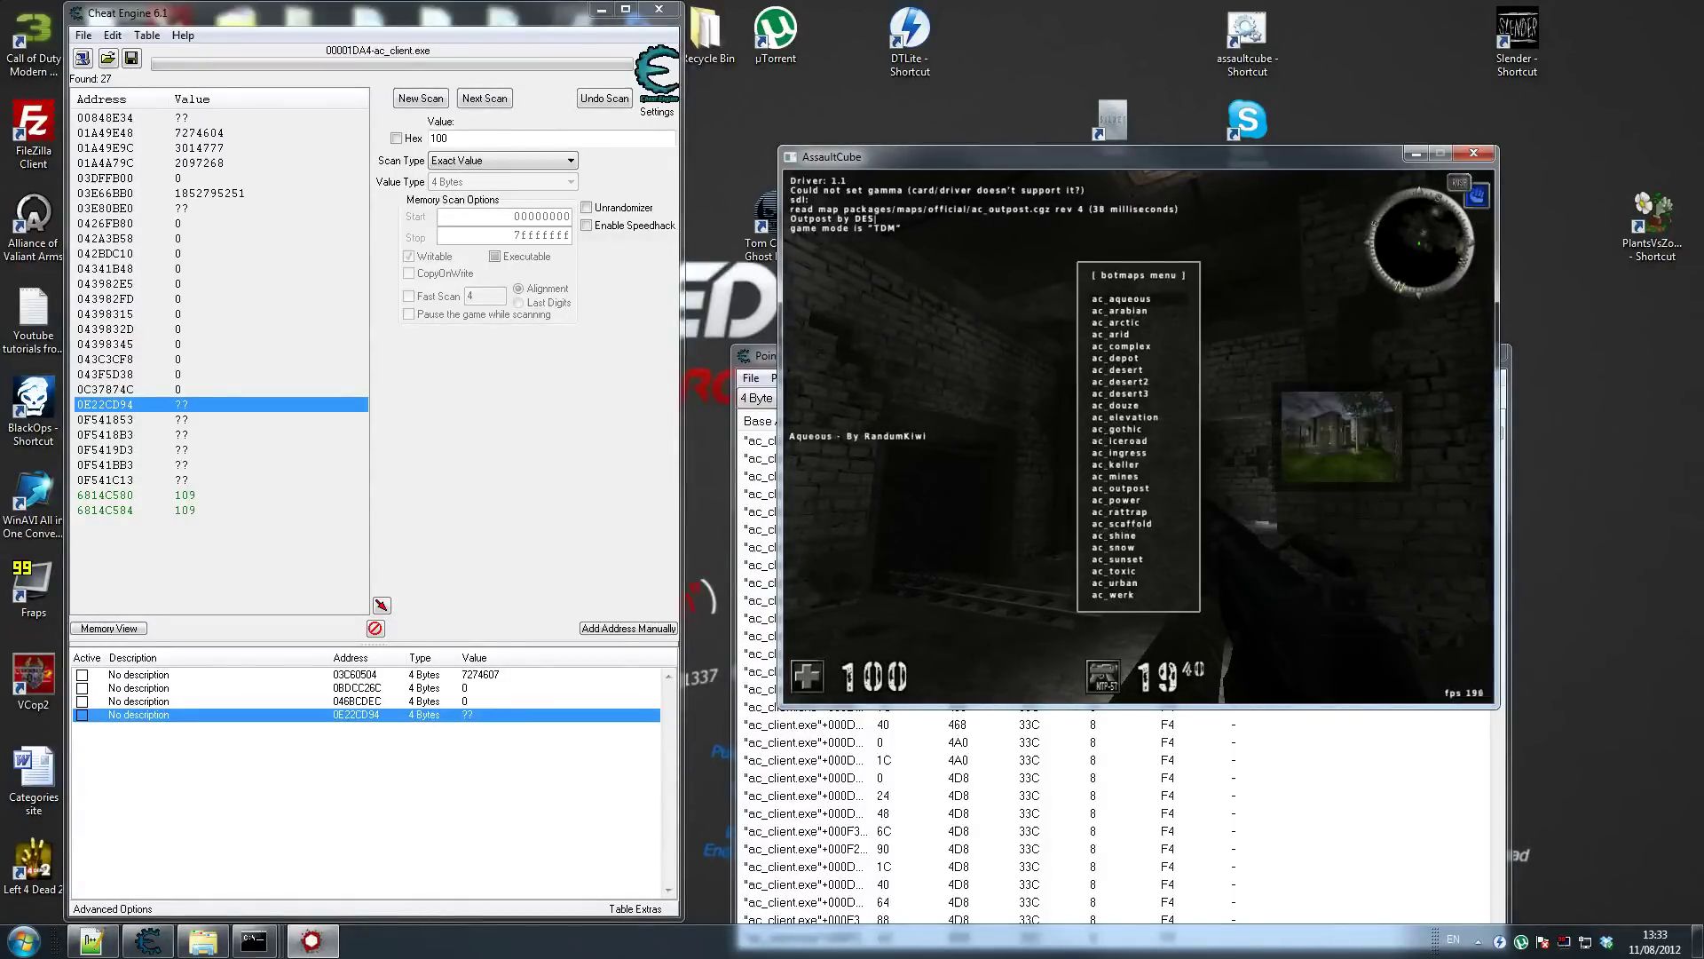
key("Down")
key("Down")
key("Down")
key("Down")
key("Down")
key("Down")
key("Down")
key("Down")
key("Down")
key("Return")
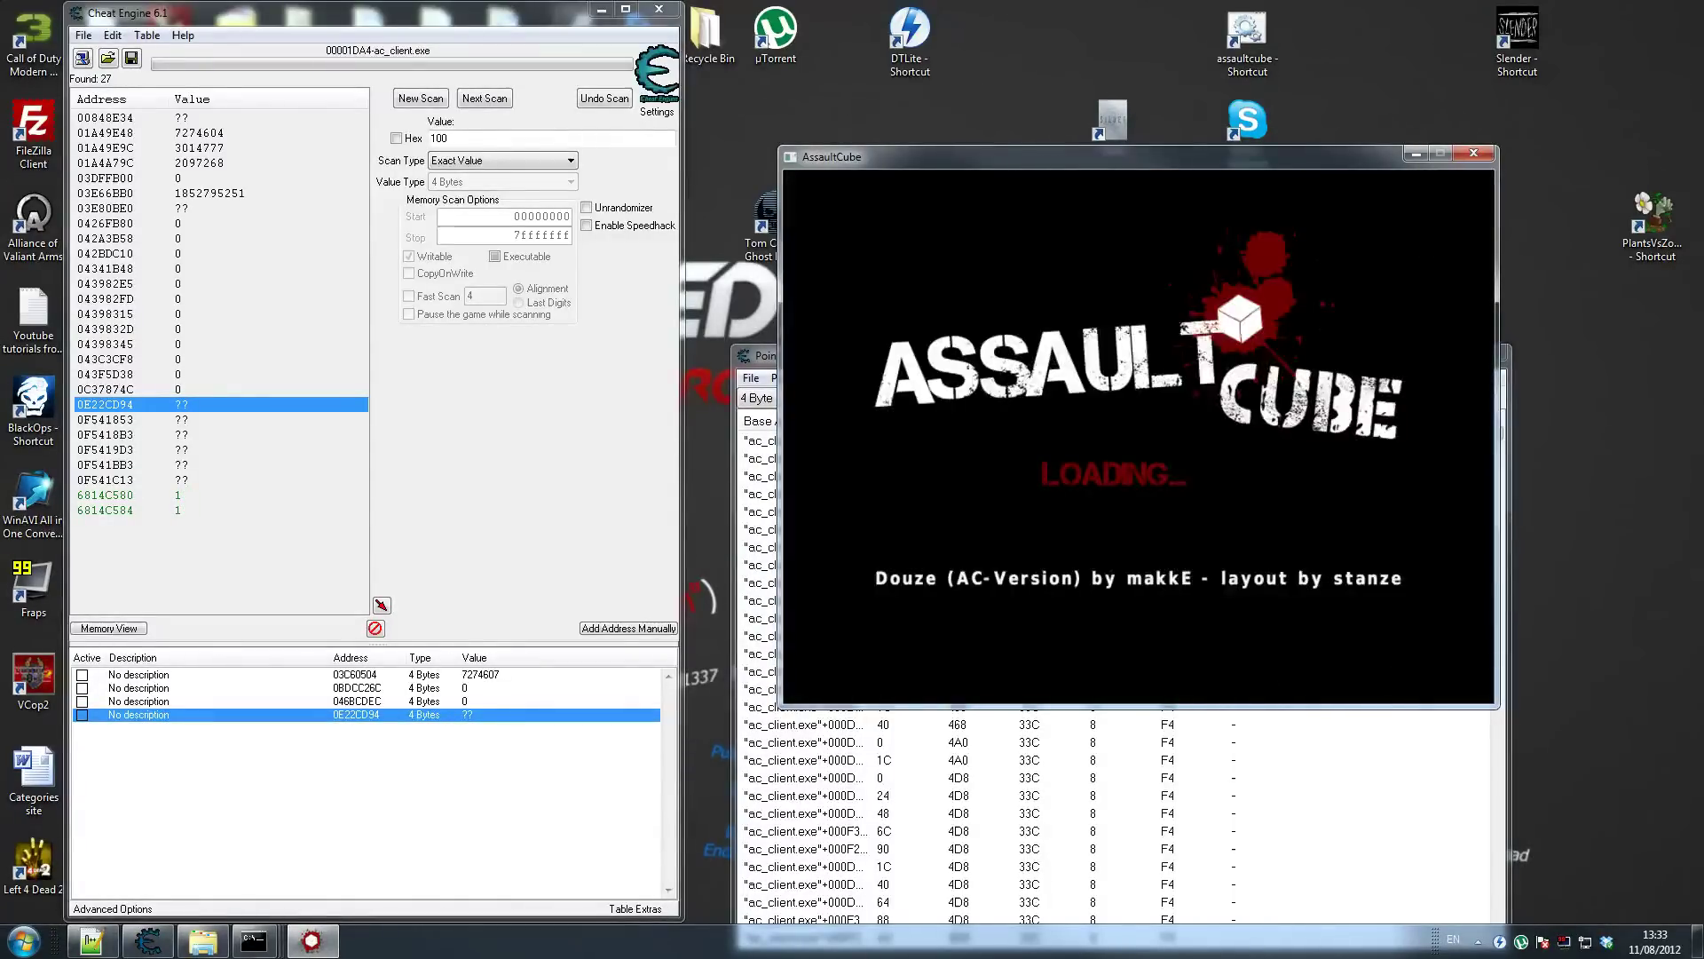
Leave the game and run a new first scan in Cheat Engine for the exact 4-byte value 100
key("super")
left_click(424, 124)
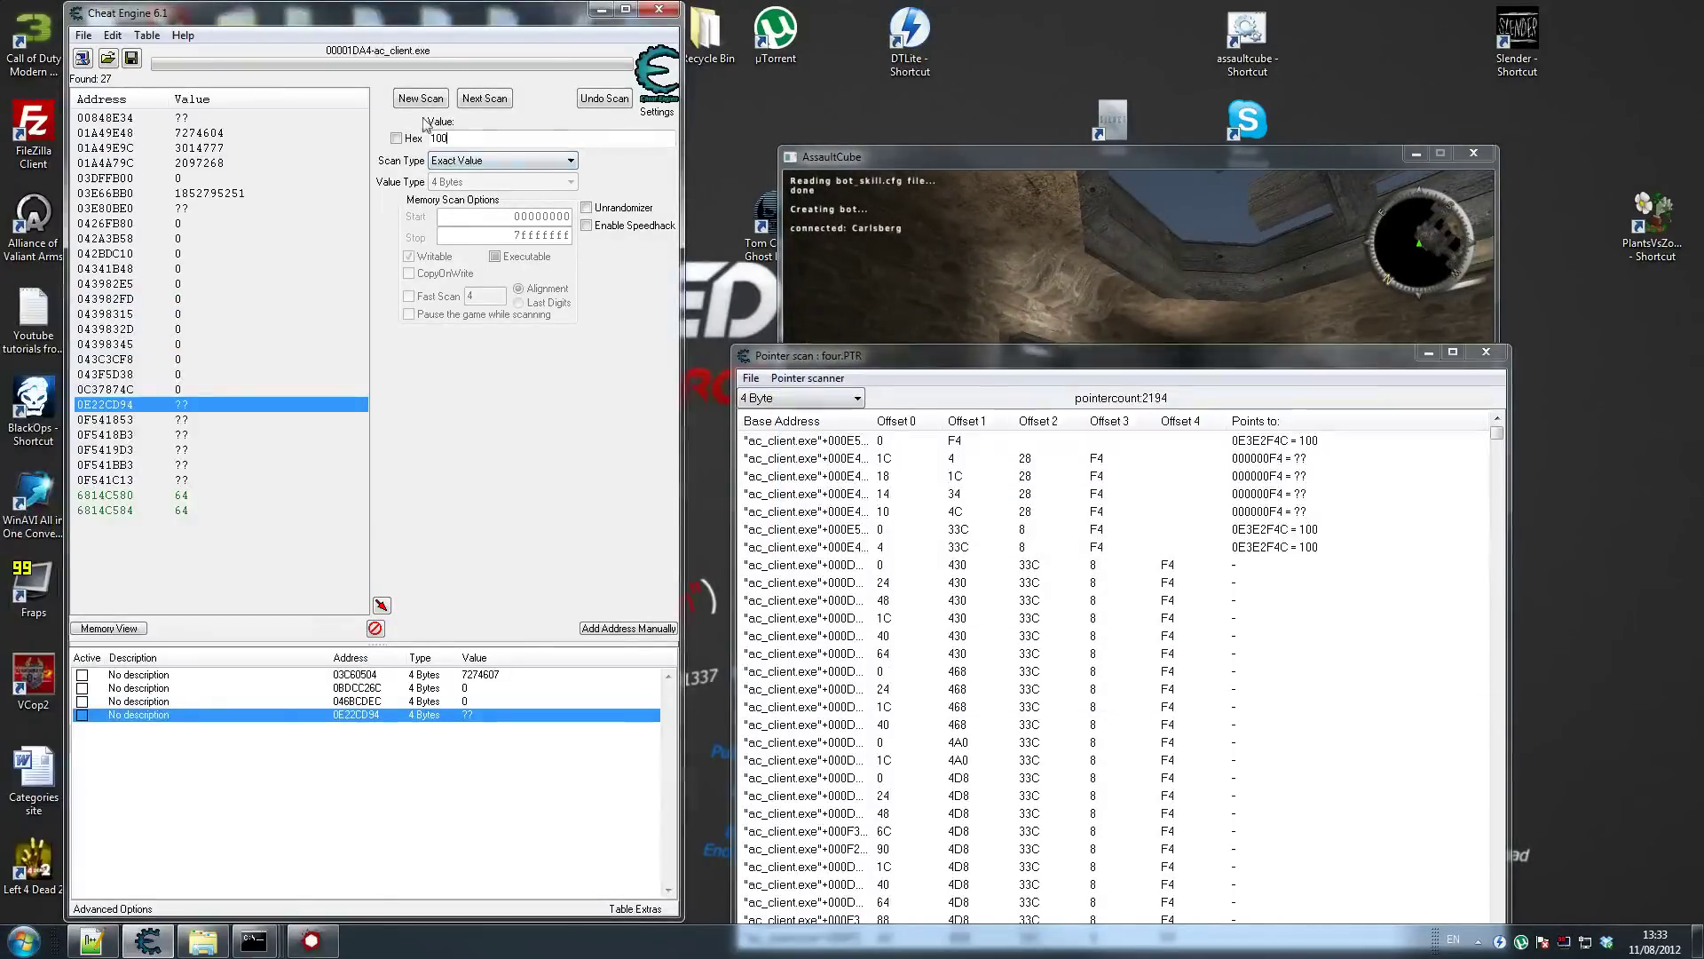
left_click(423, 99)
left_click(422, 99)
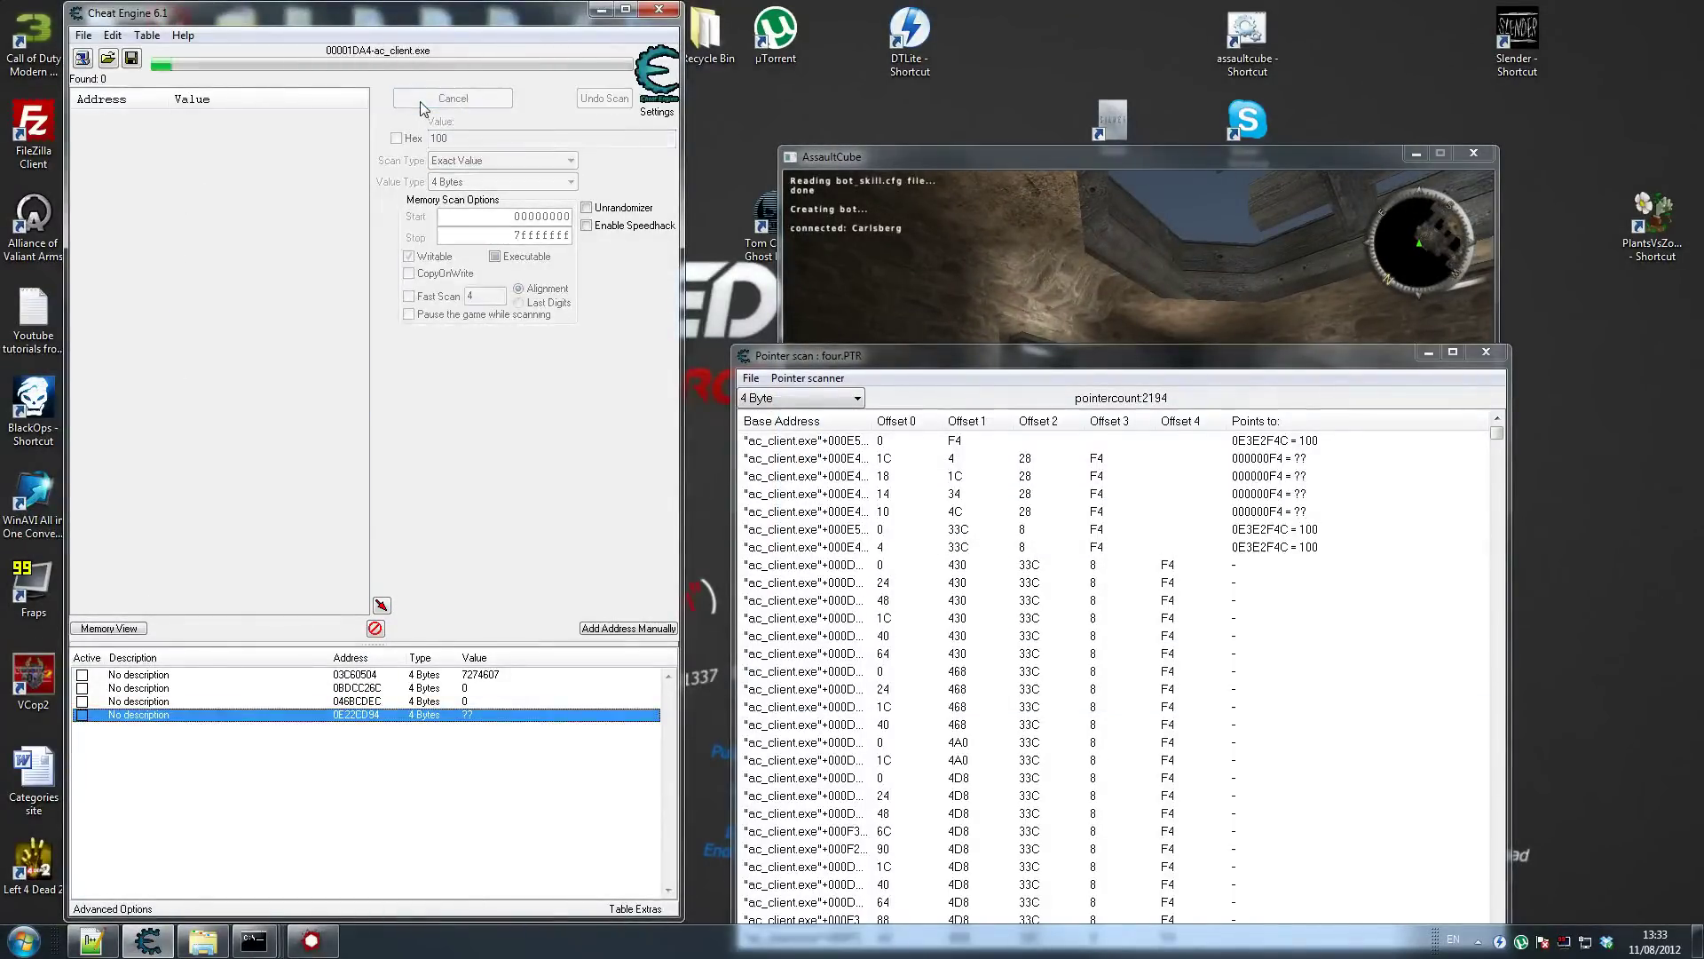
Return to the game, check the scoreboard, then track down the bot and shoot it until it is fragged
left_click(1065, 248)
key("Tab")
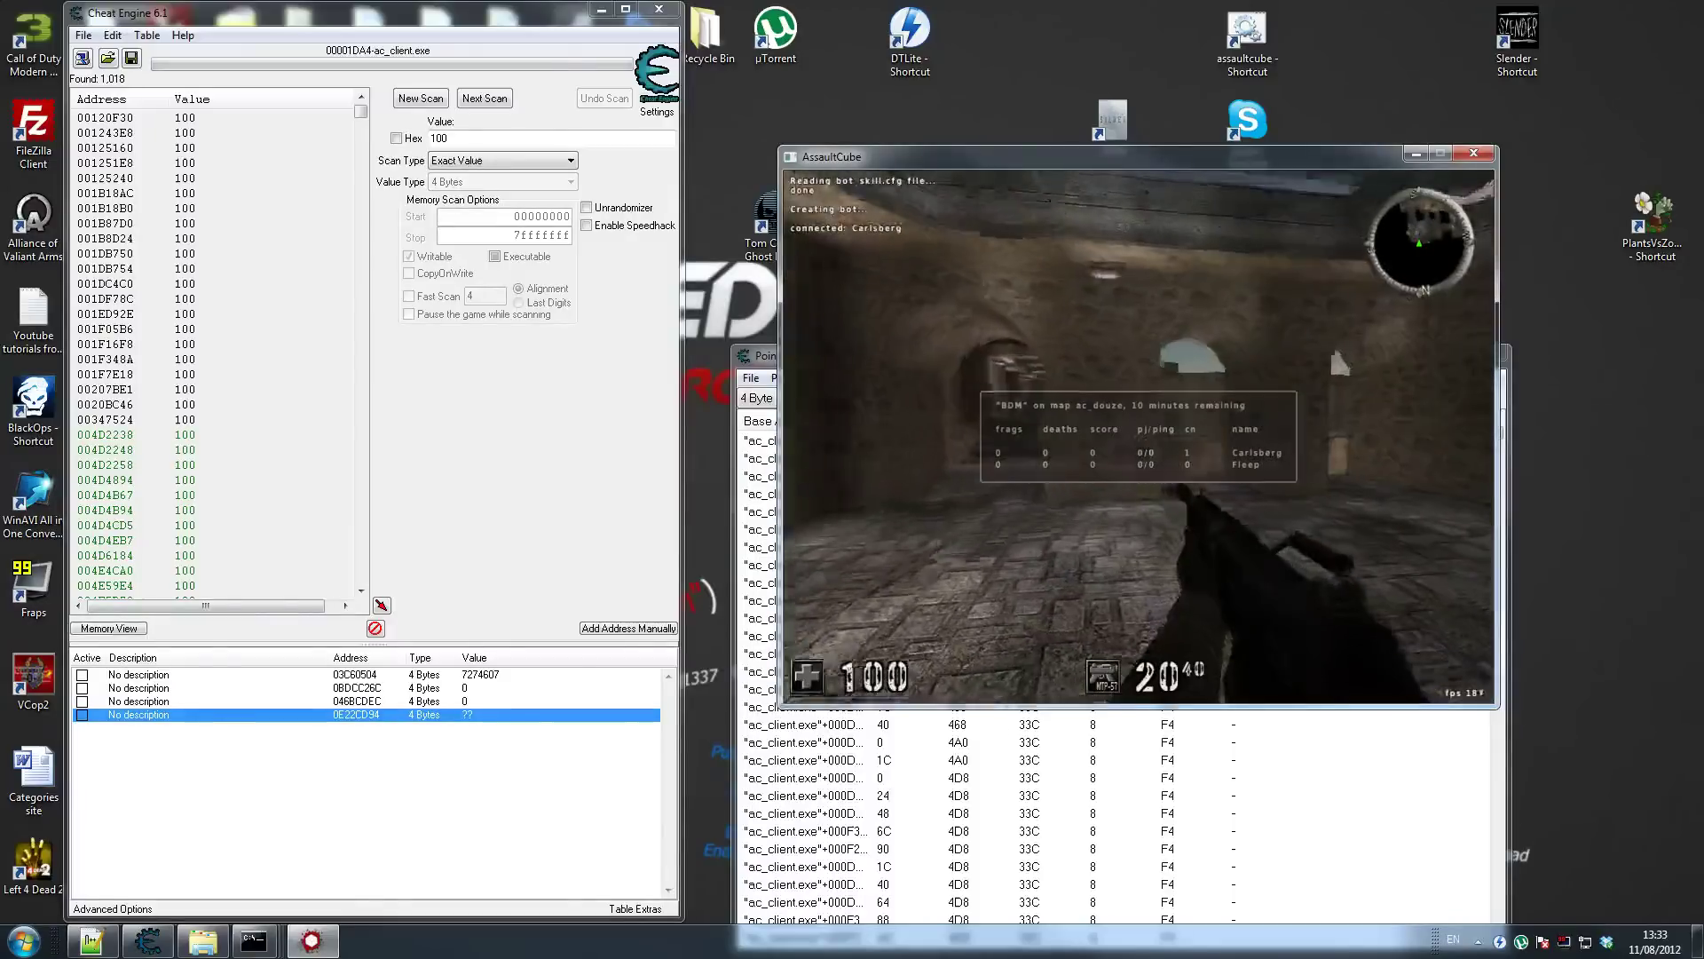
key("w")
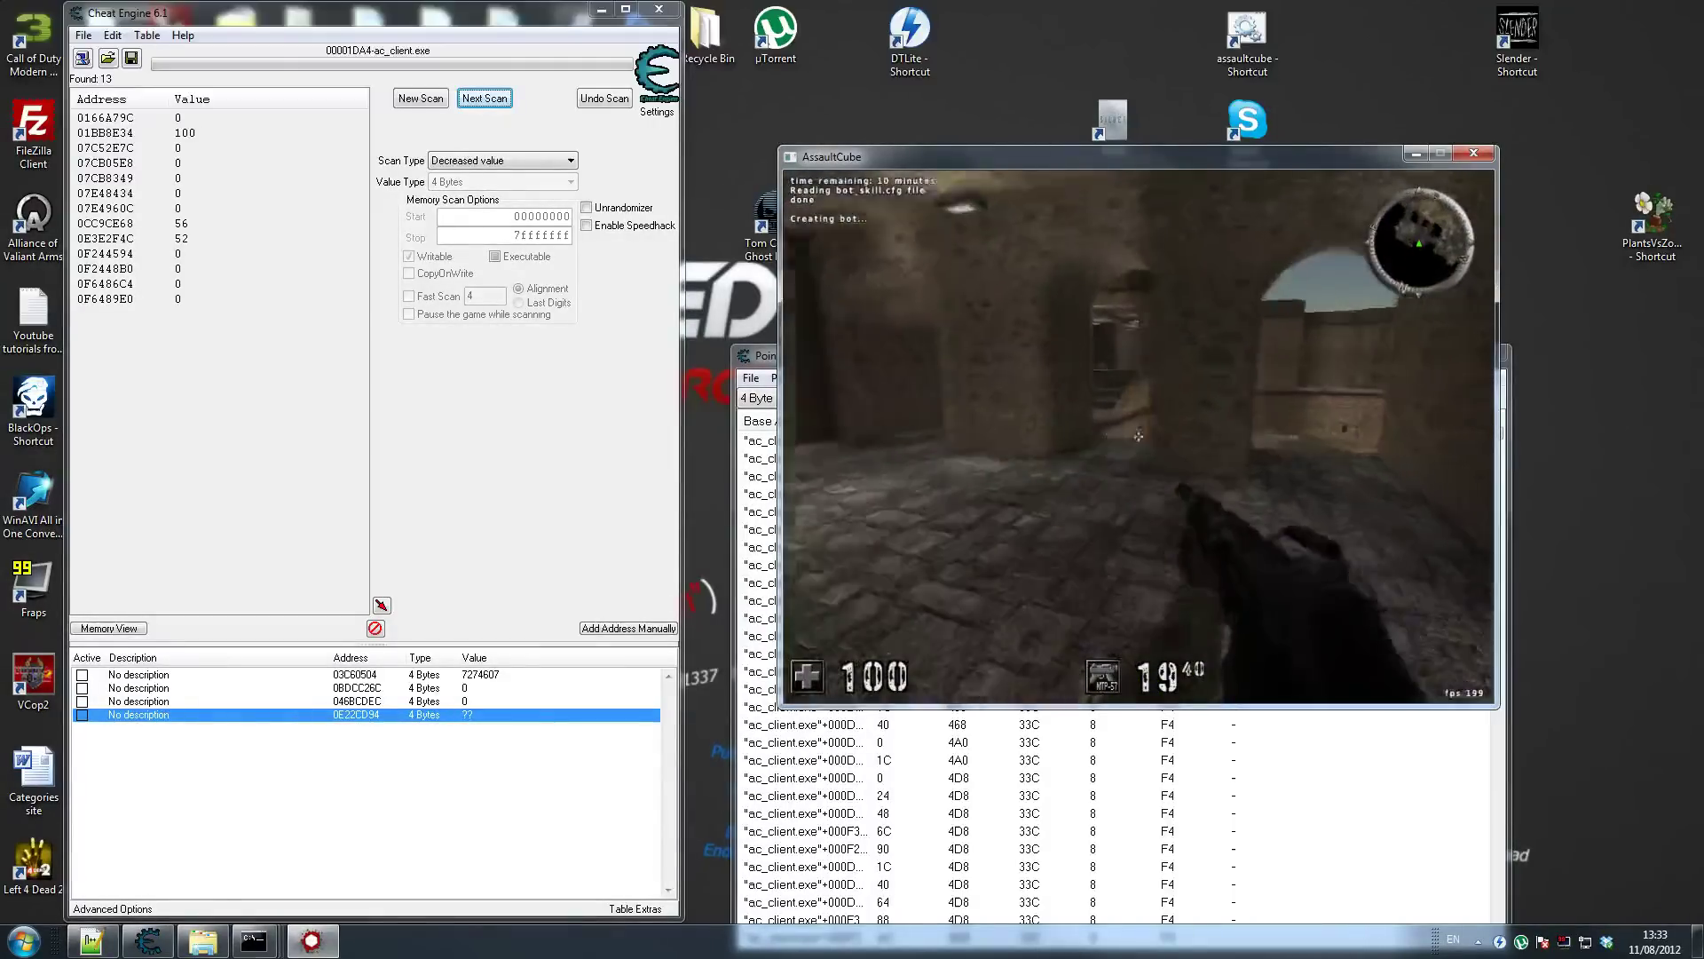
key("w")
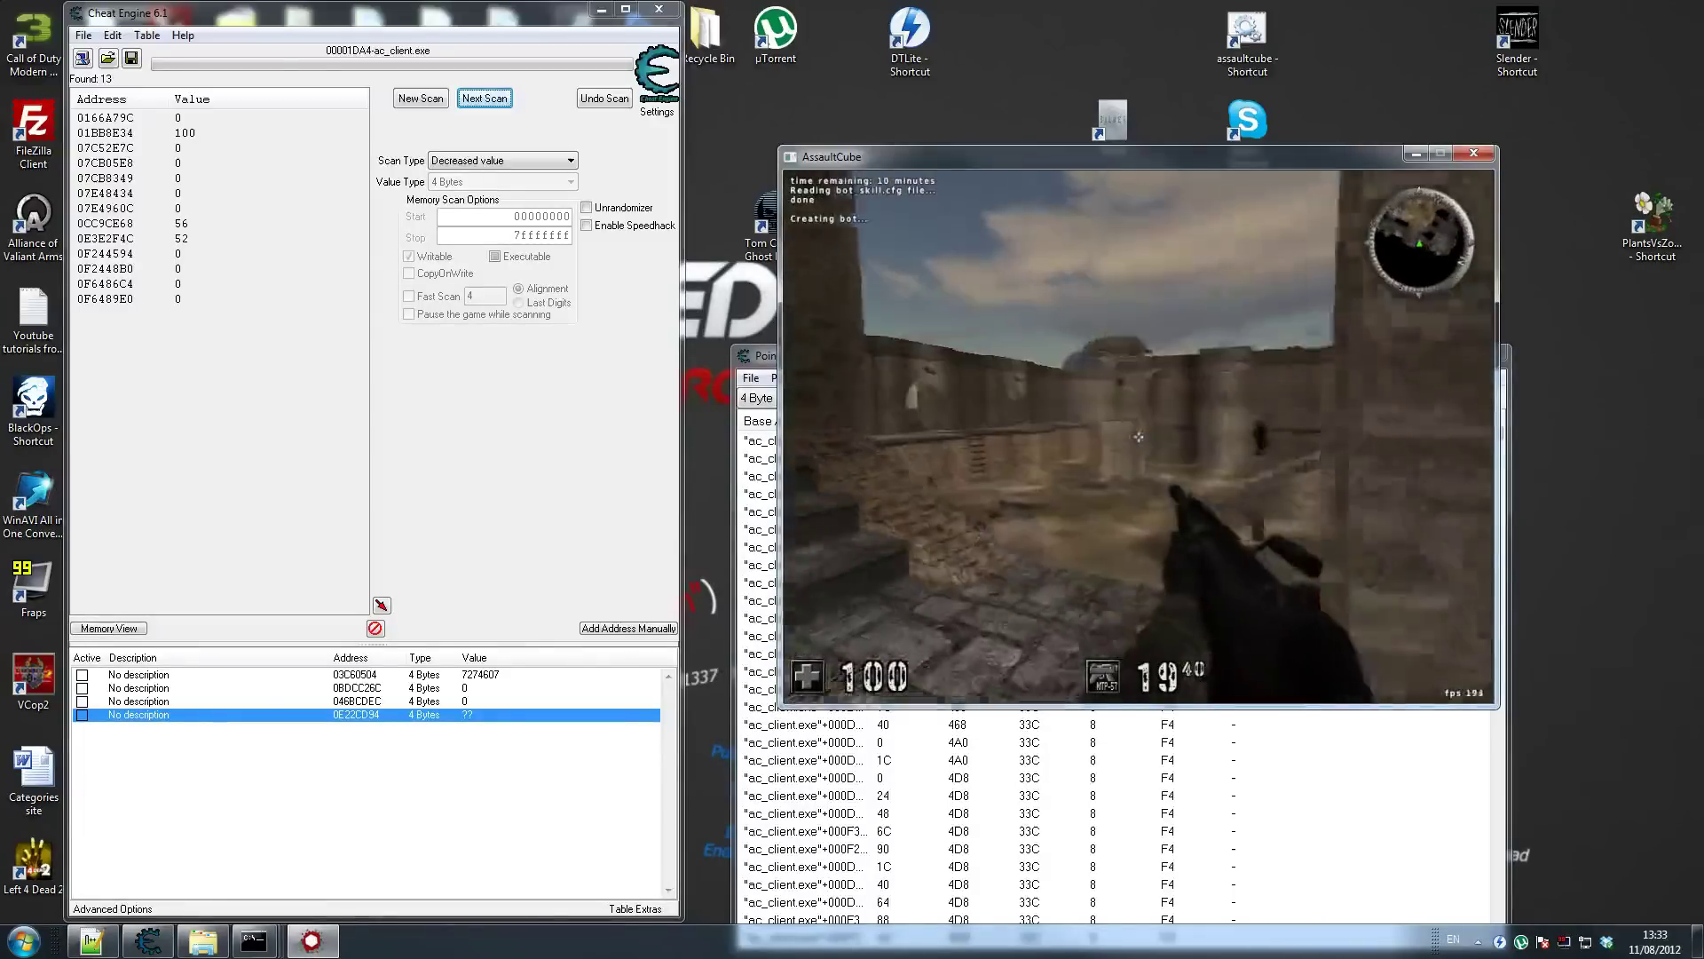
left_click(1139, 437)
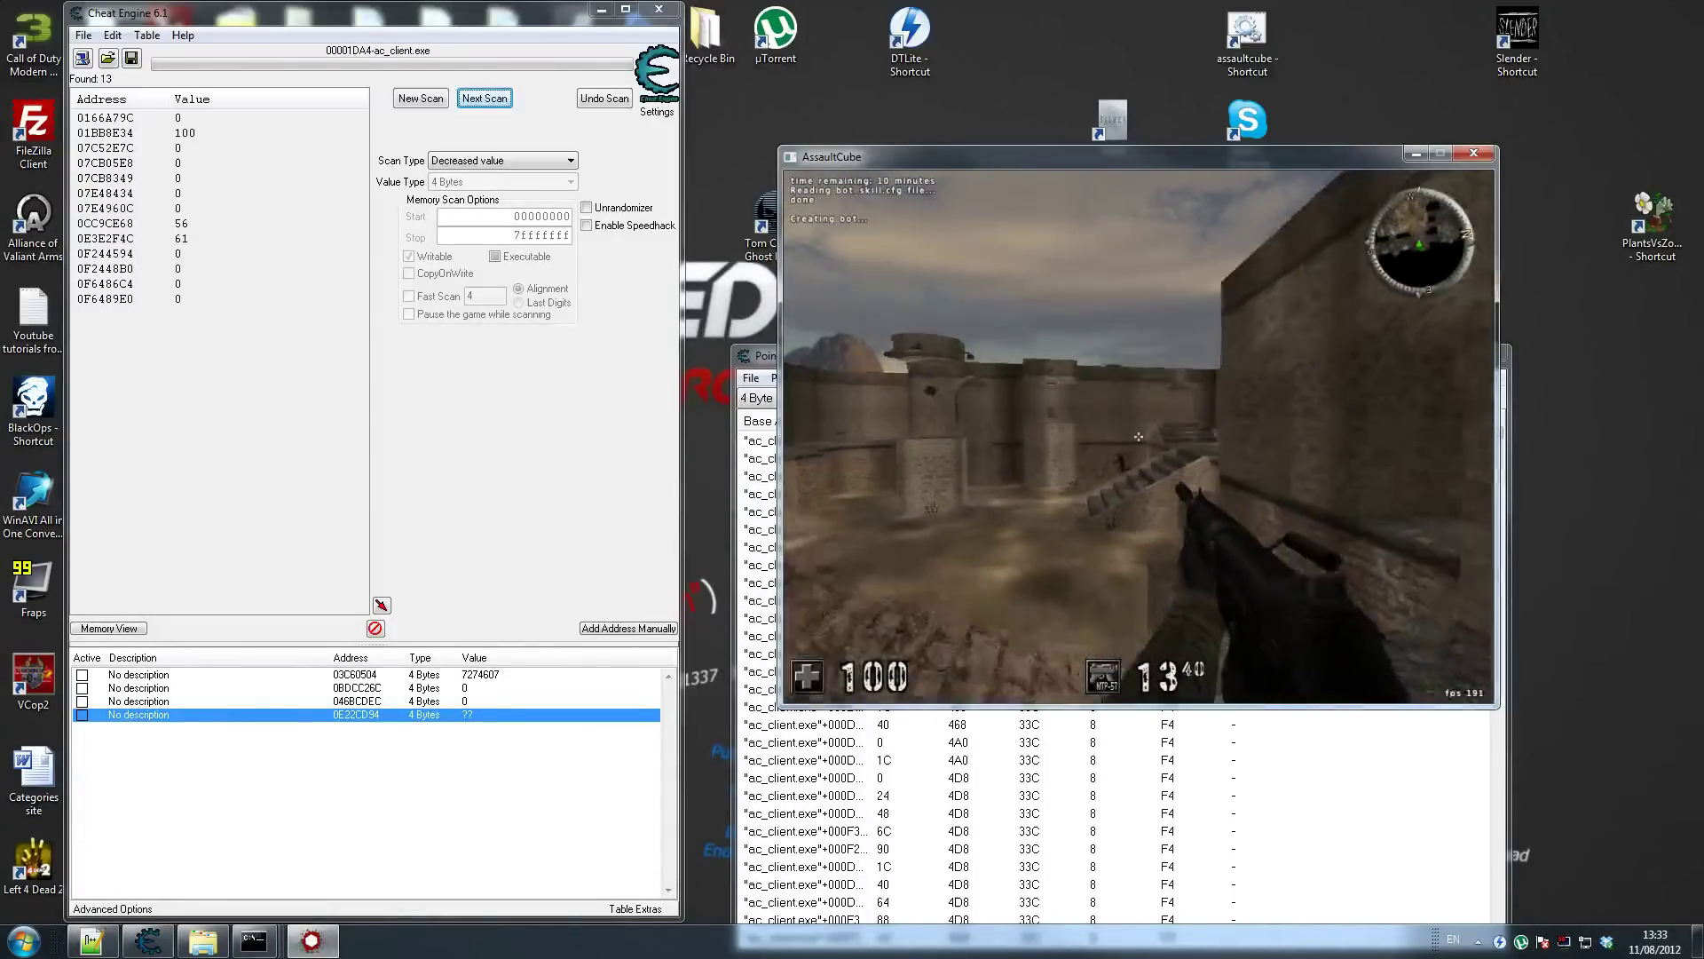
left_click(1138, 437)
left_click(1139, 438)
left_click(1139, 437)
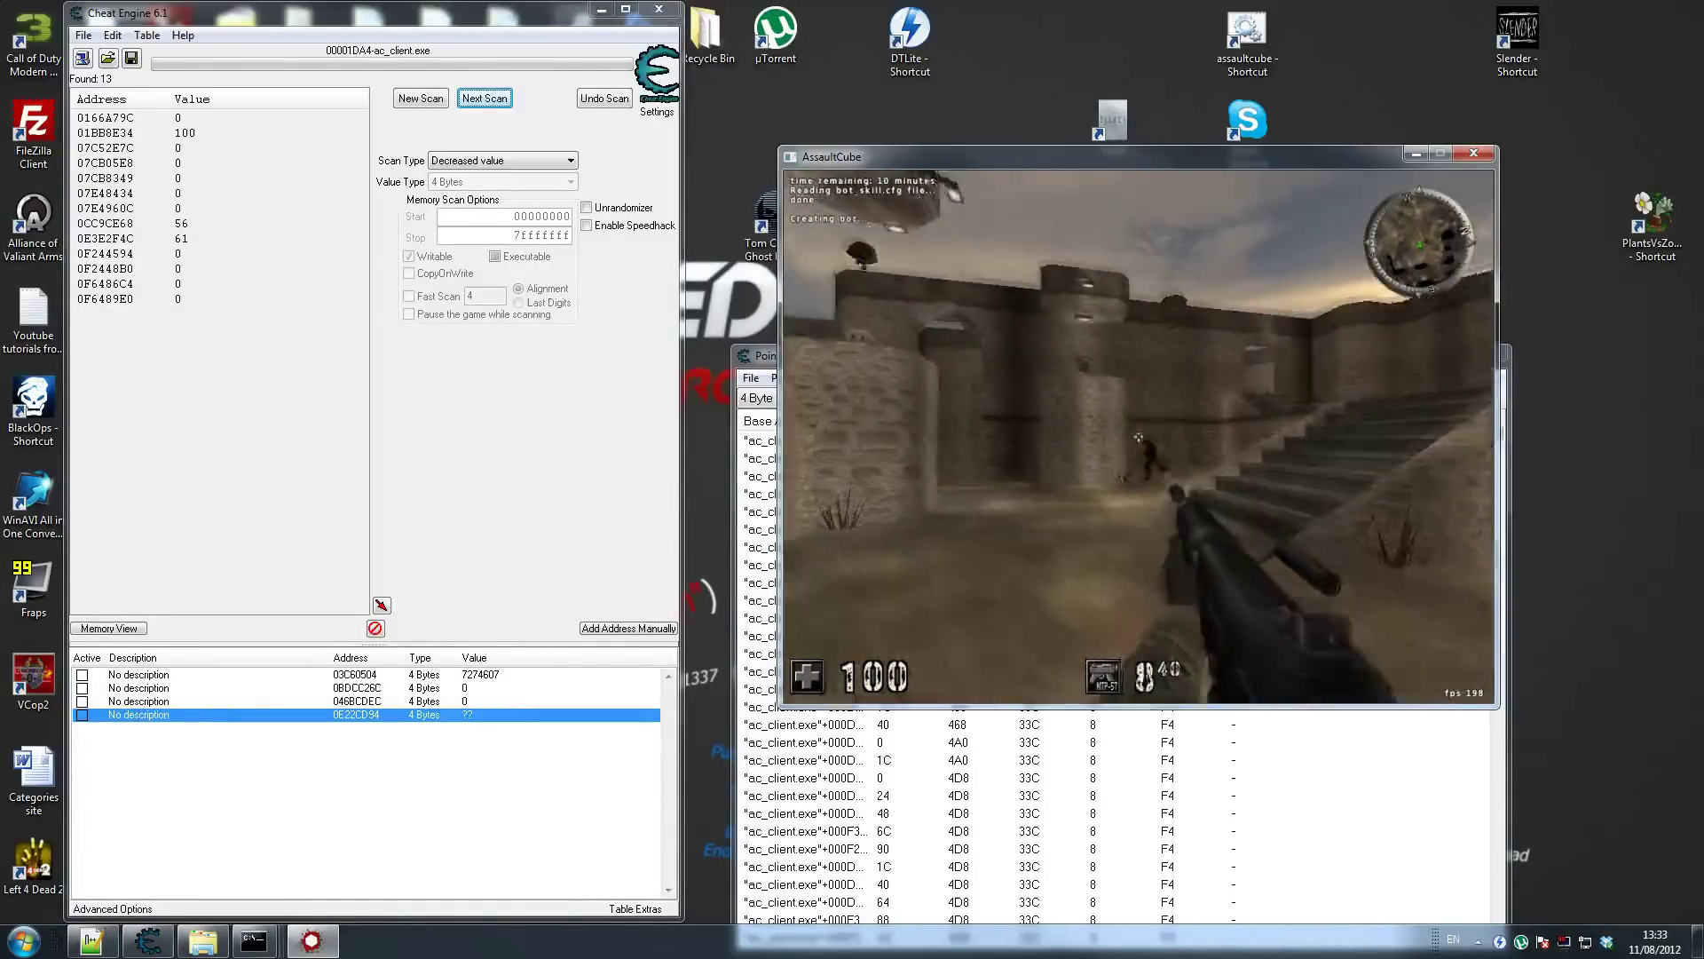
key("r")
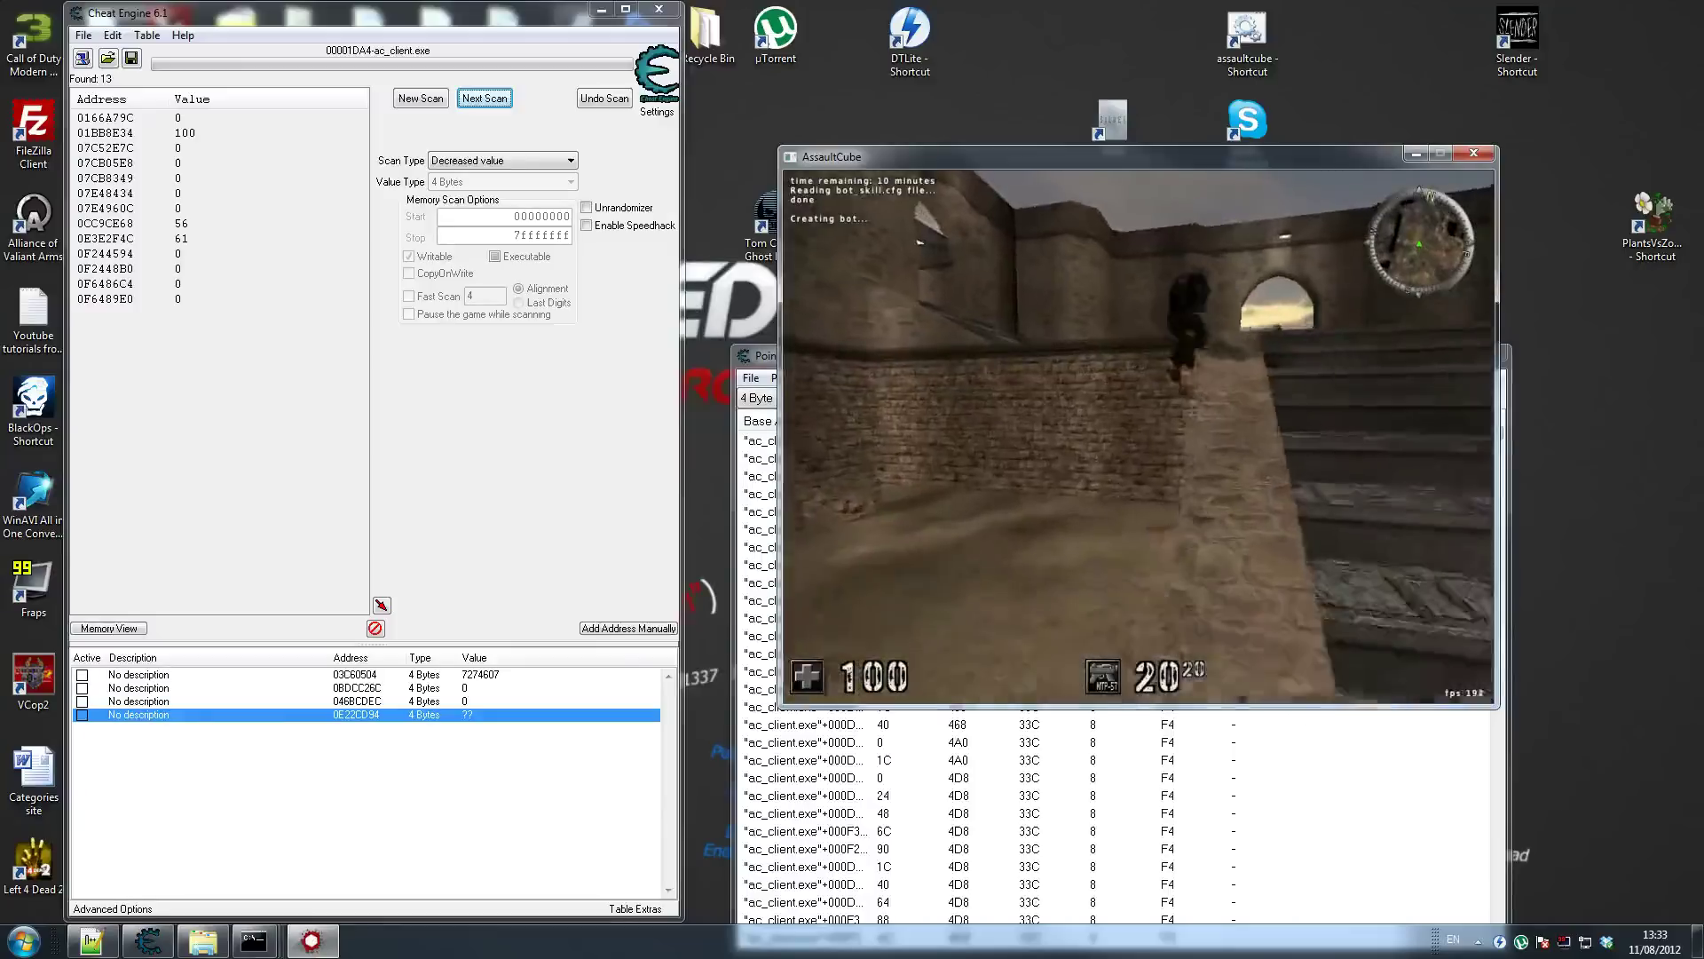
left_click(1139, 432)
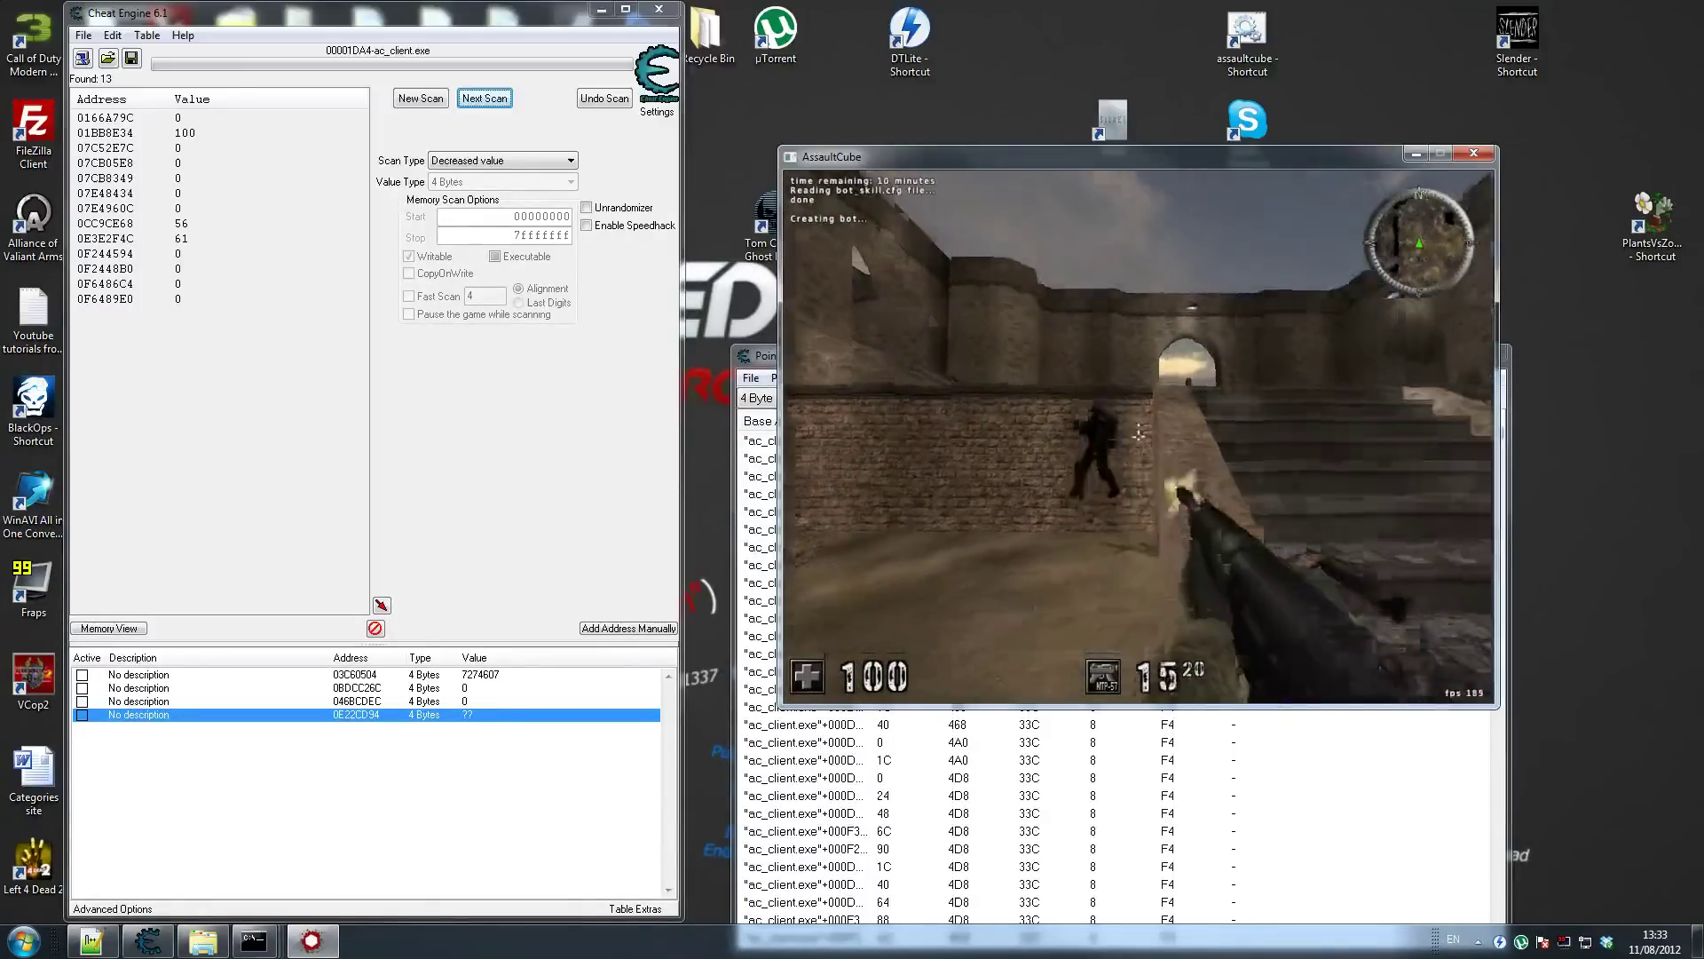
left_click(1139, 432)
left_click(1139, 432)
left_click(1139, 435)
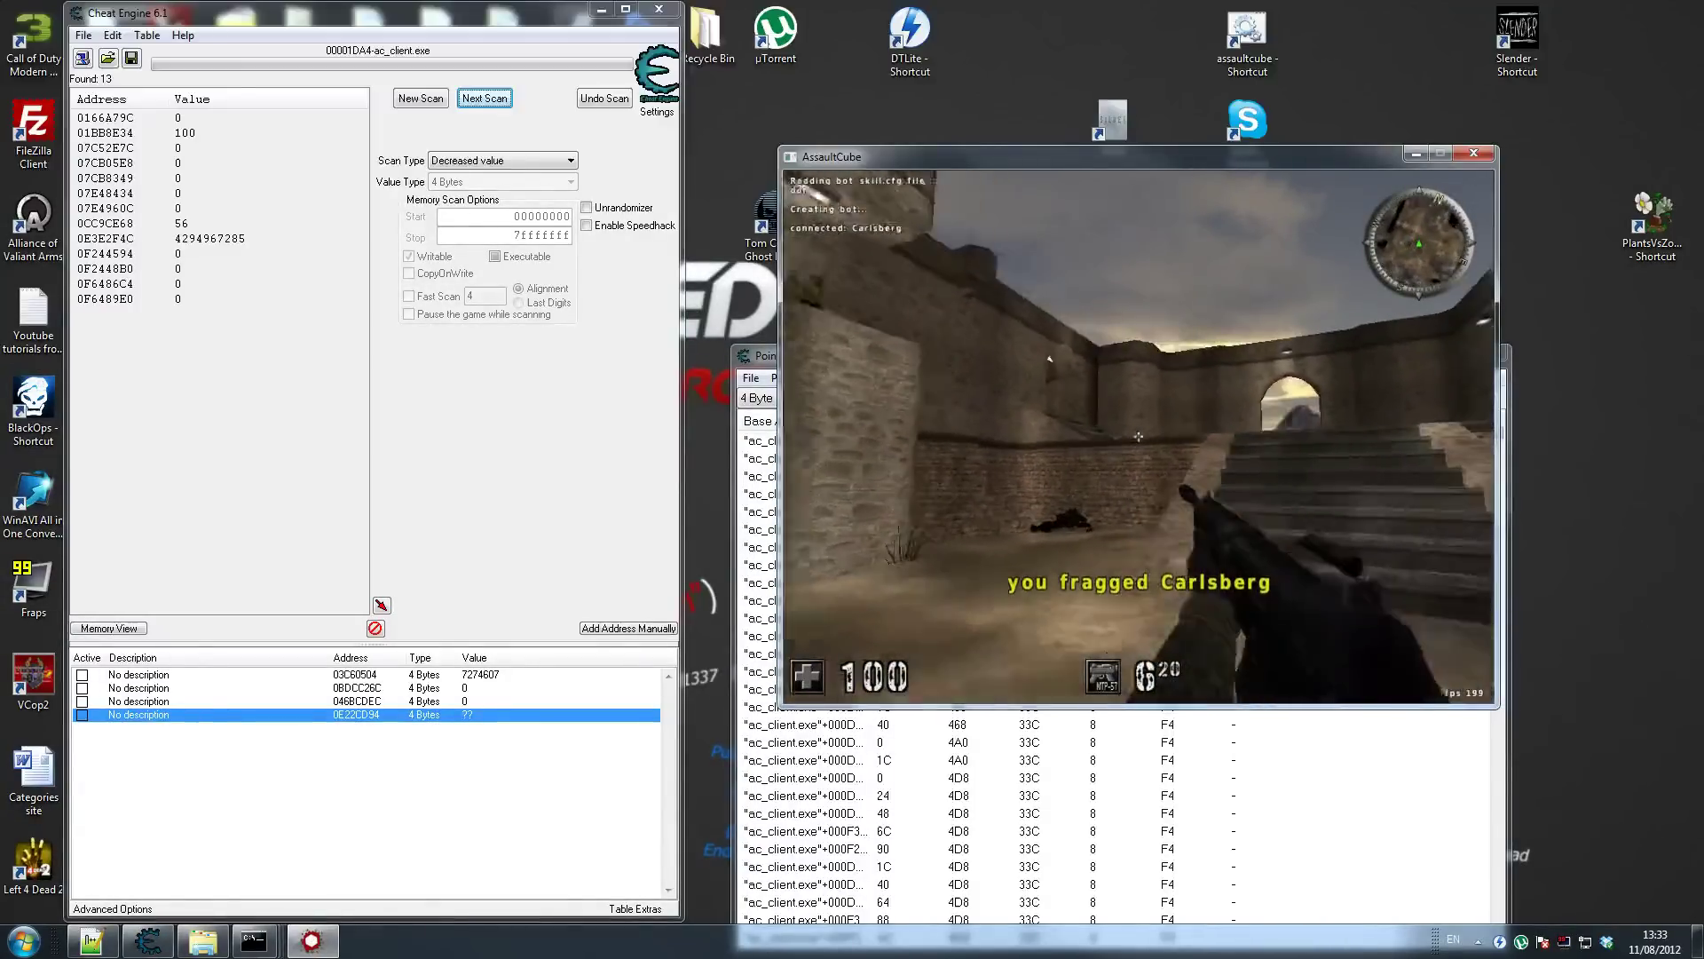
Leave the game, add address 0E3E2F4C to the address list and copy the address from its entry
key("super")
left_click(262, 239)
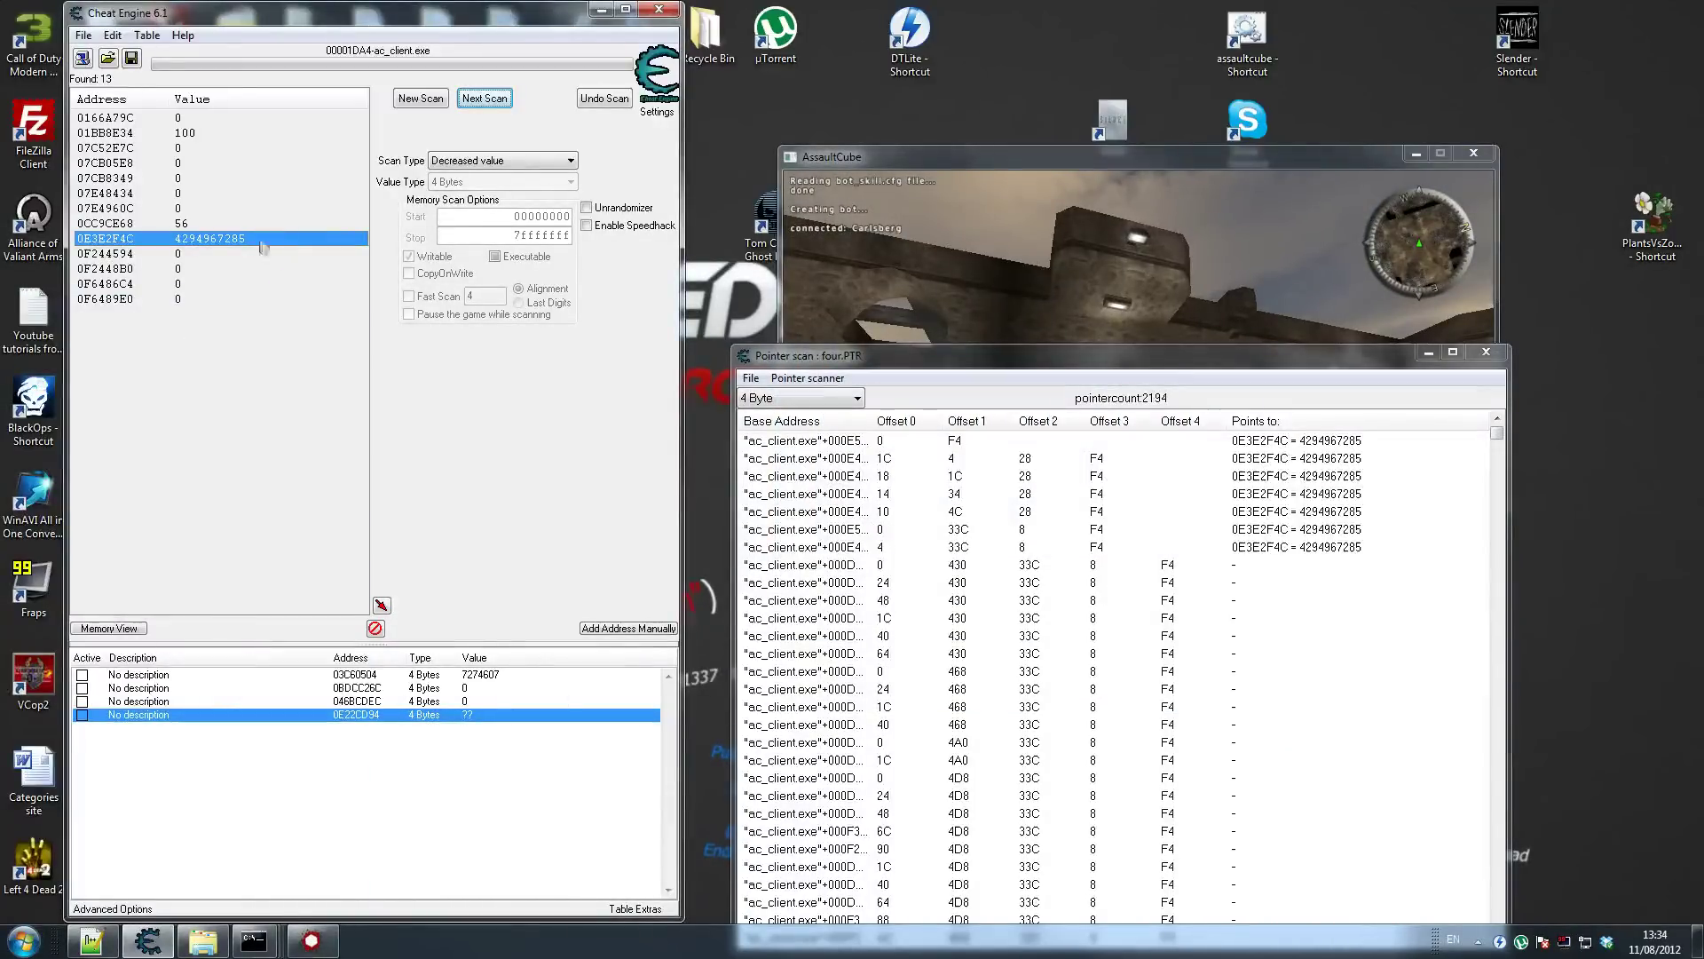
double_click(229, 240)
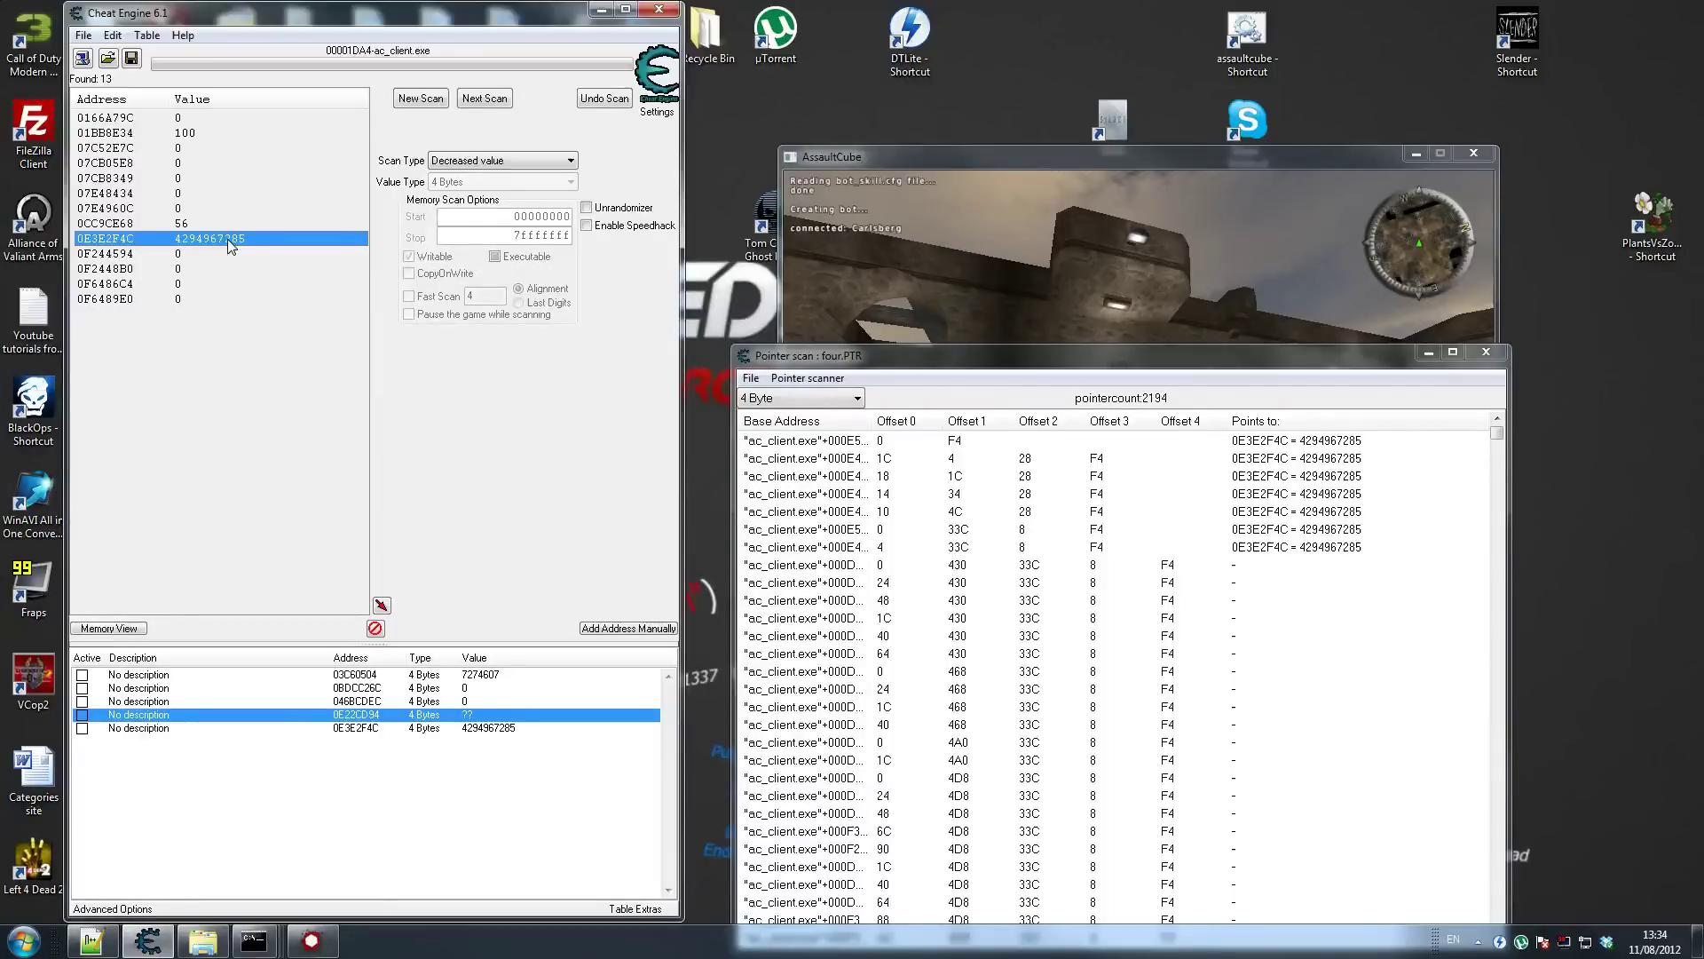
double_click(355, 729)
key("ctrl+c")
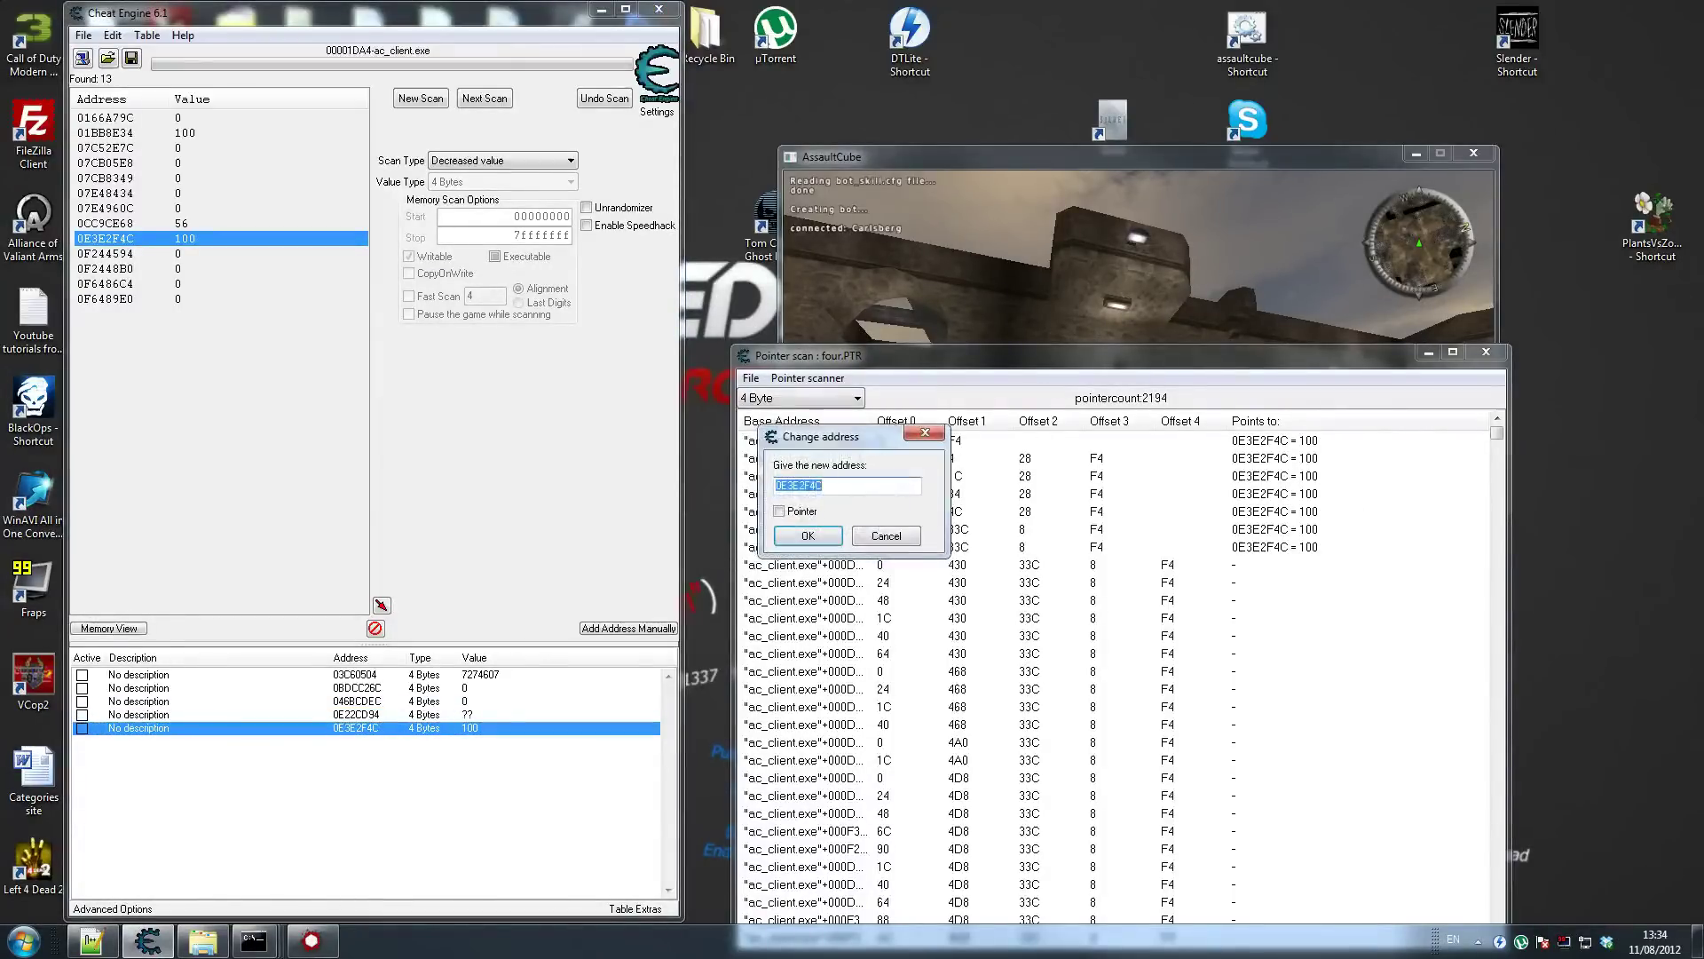
left_click(924, 433)
Move the pointer results window up, rescan the pointer list for address 0E3E2F4C and save the results as five
left_click_drag(949, 356, 965, 135)
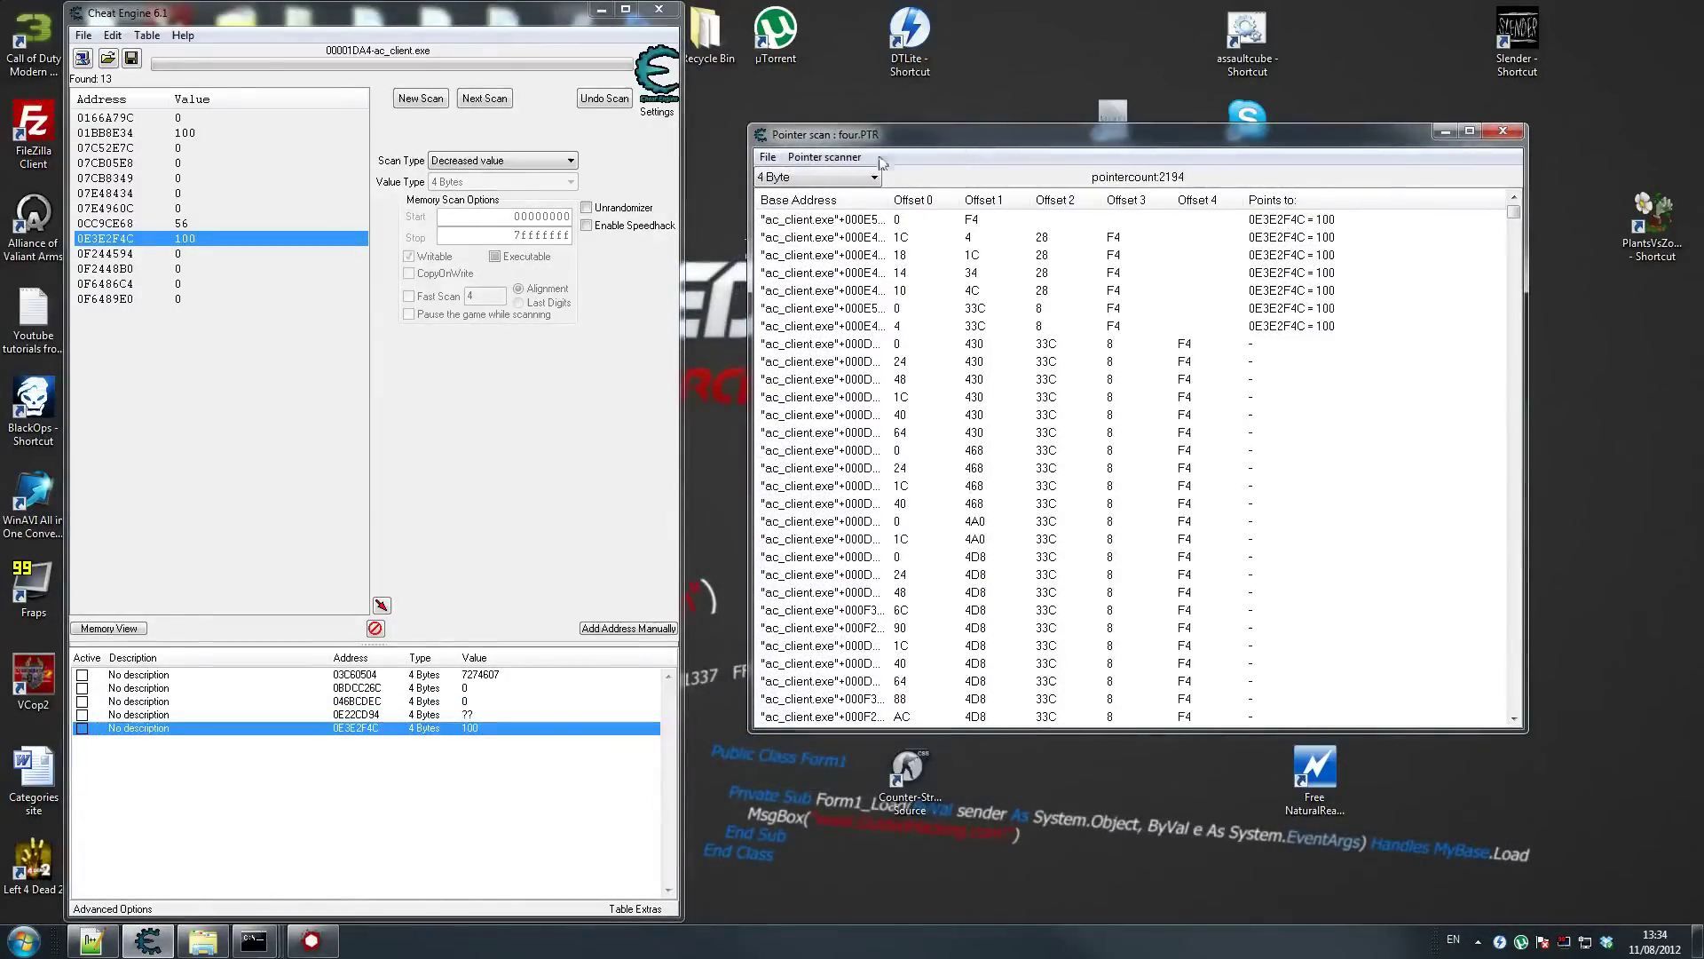
left_click(843, 159)
left_click(851, 206)
key("ctrl+v")
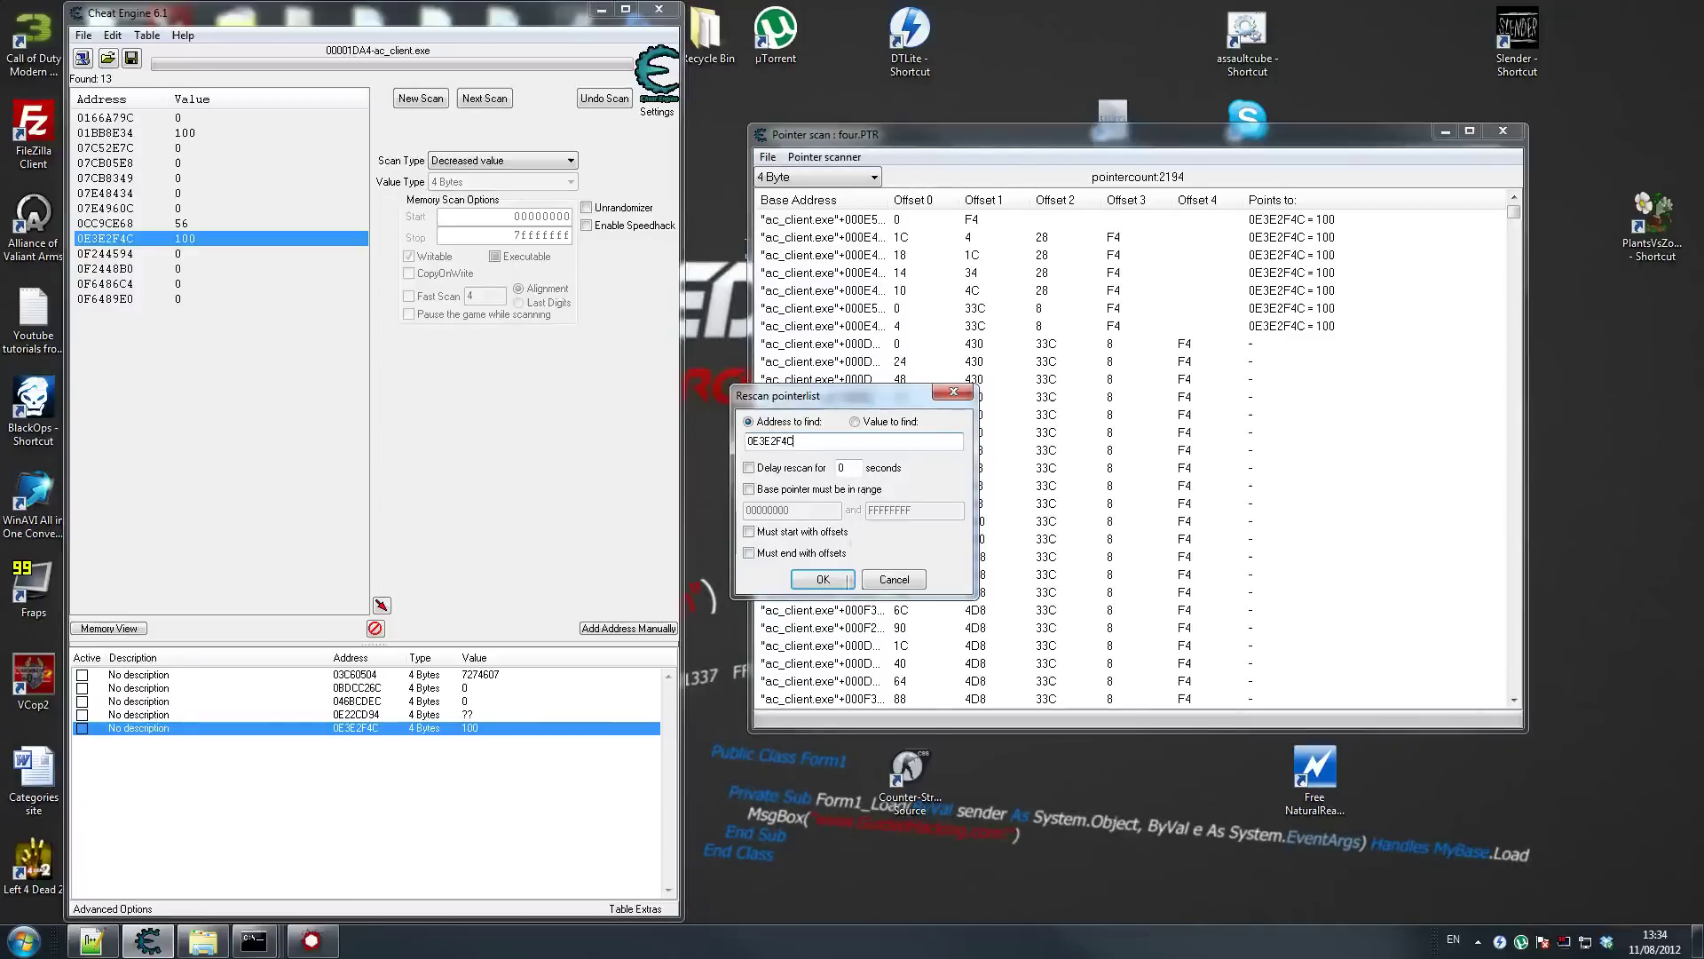
left_click(823, 579)
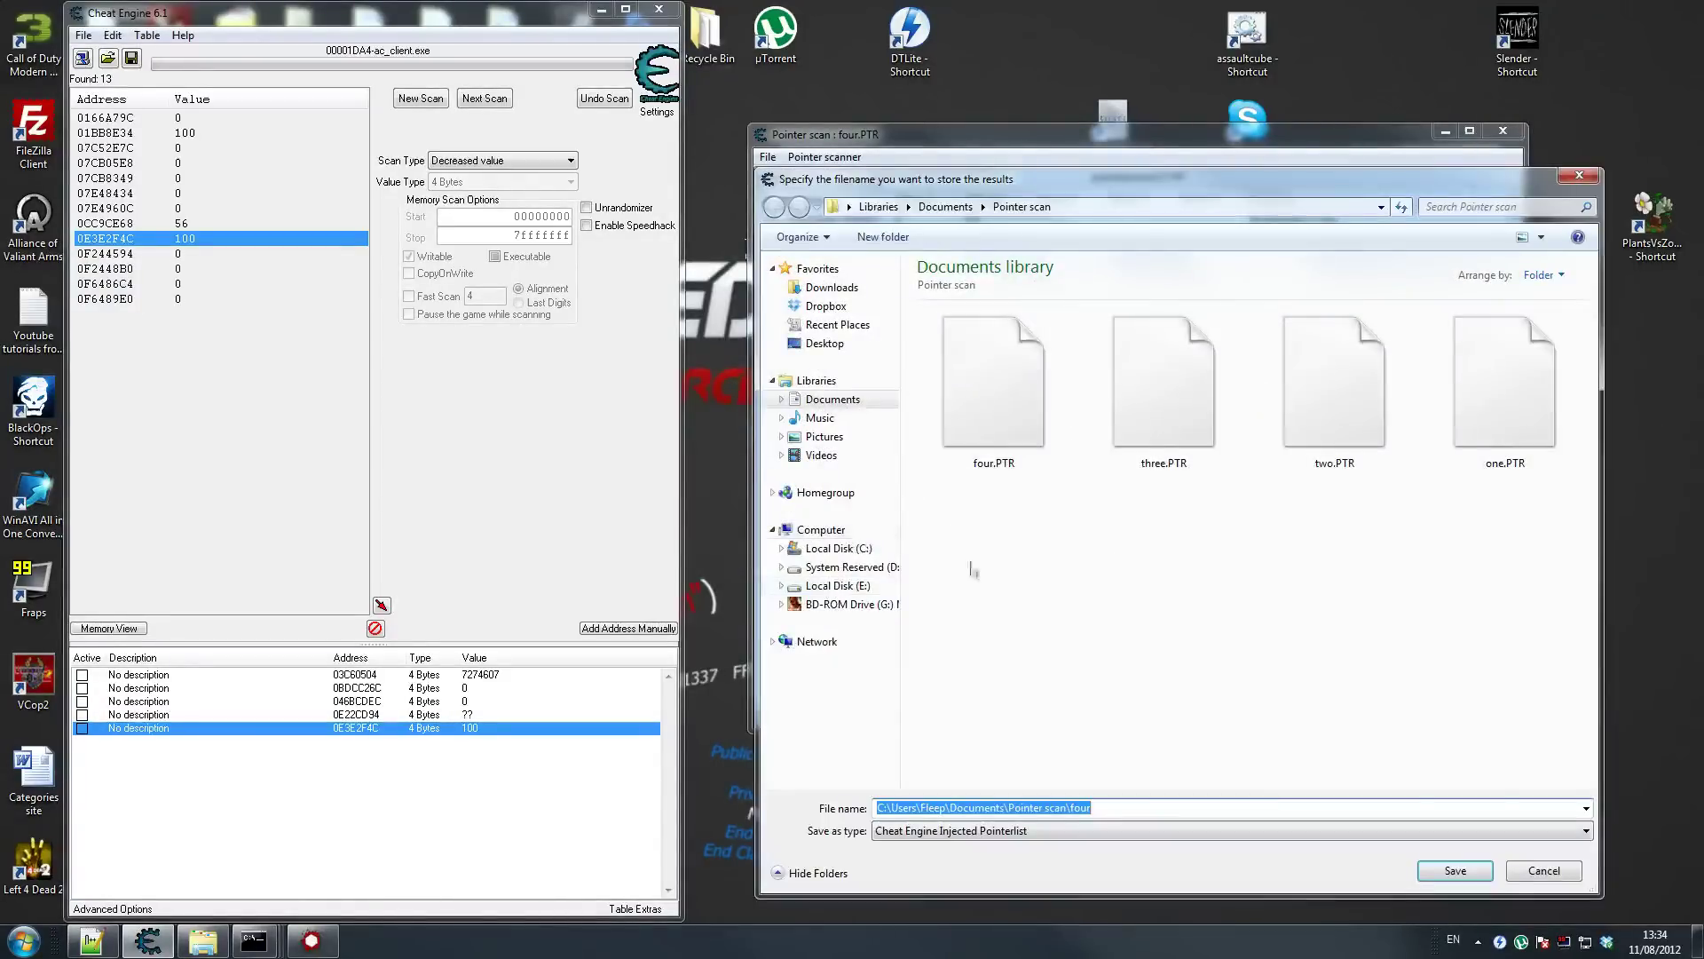
type("five")
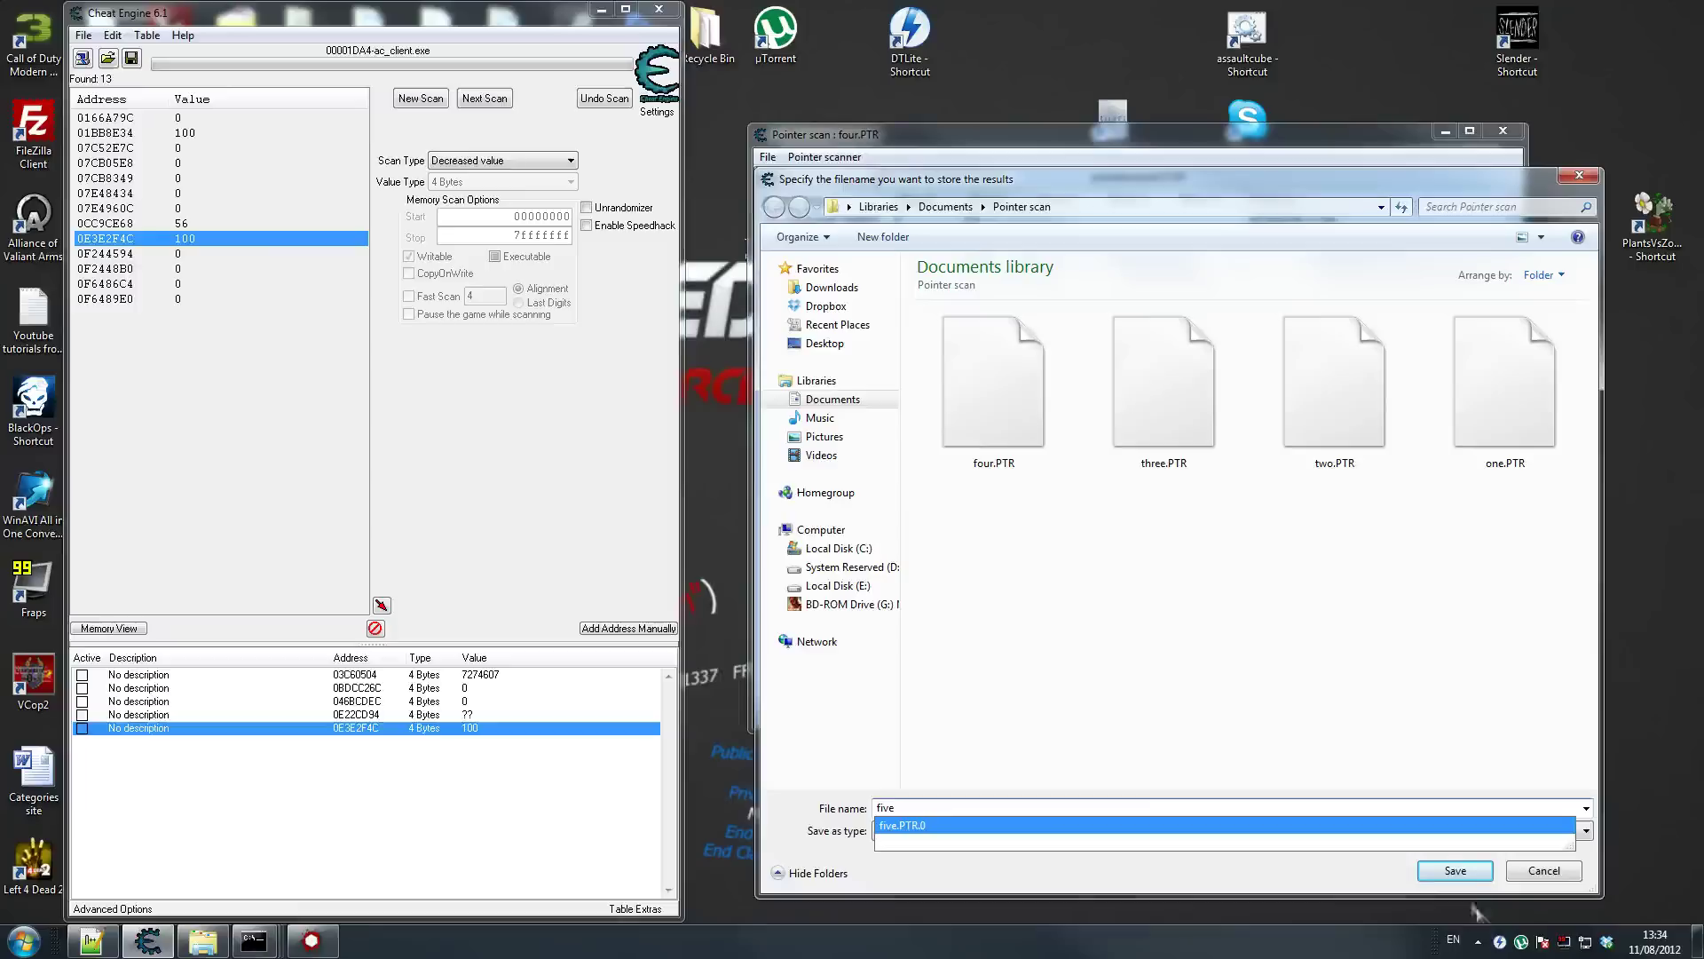
left_click(1454, 870)
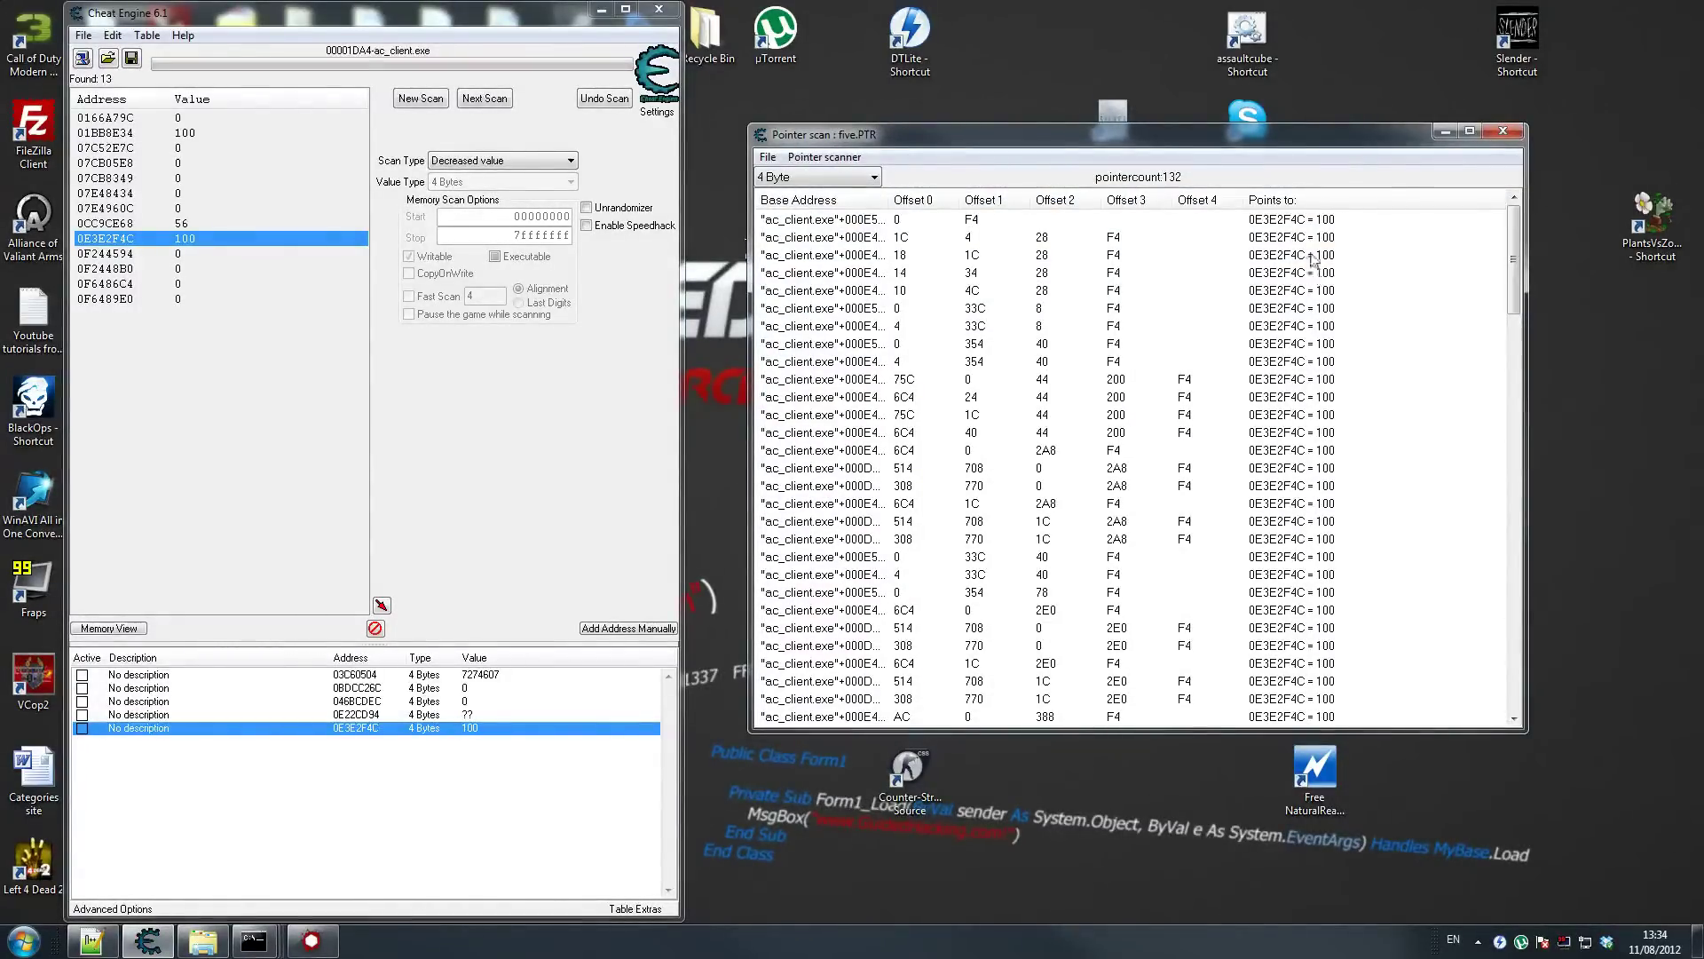
Add the first pointer result, with offsets 0 and F4, to the address list and select its new entry
left_click(1302, 227)
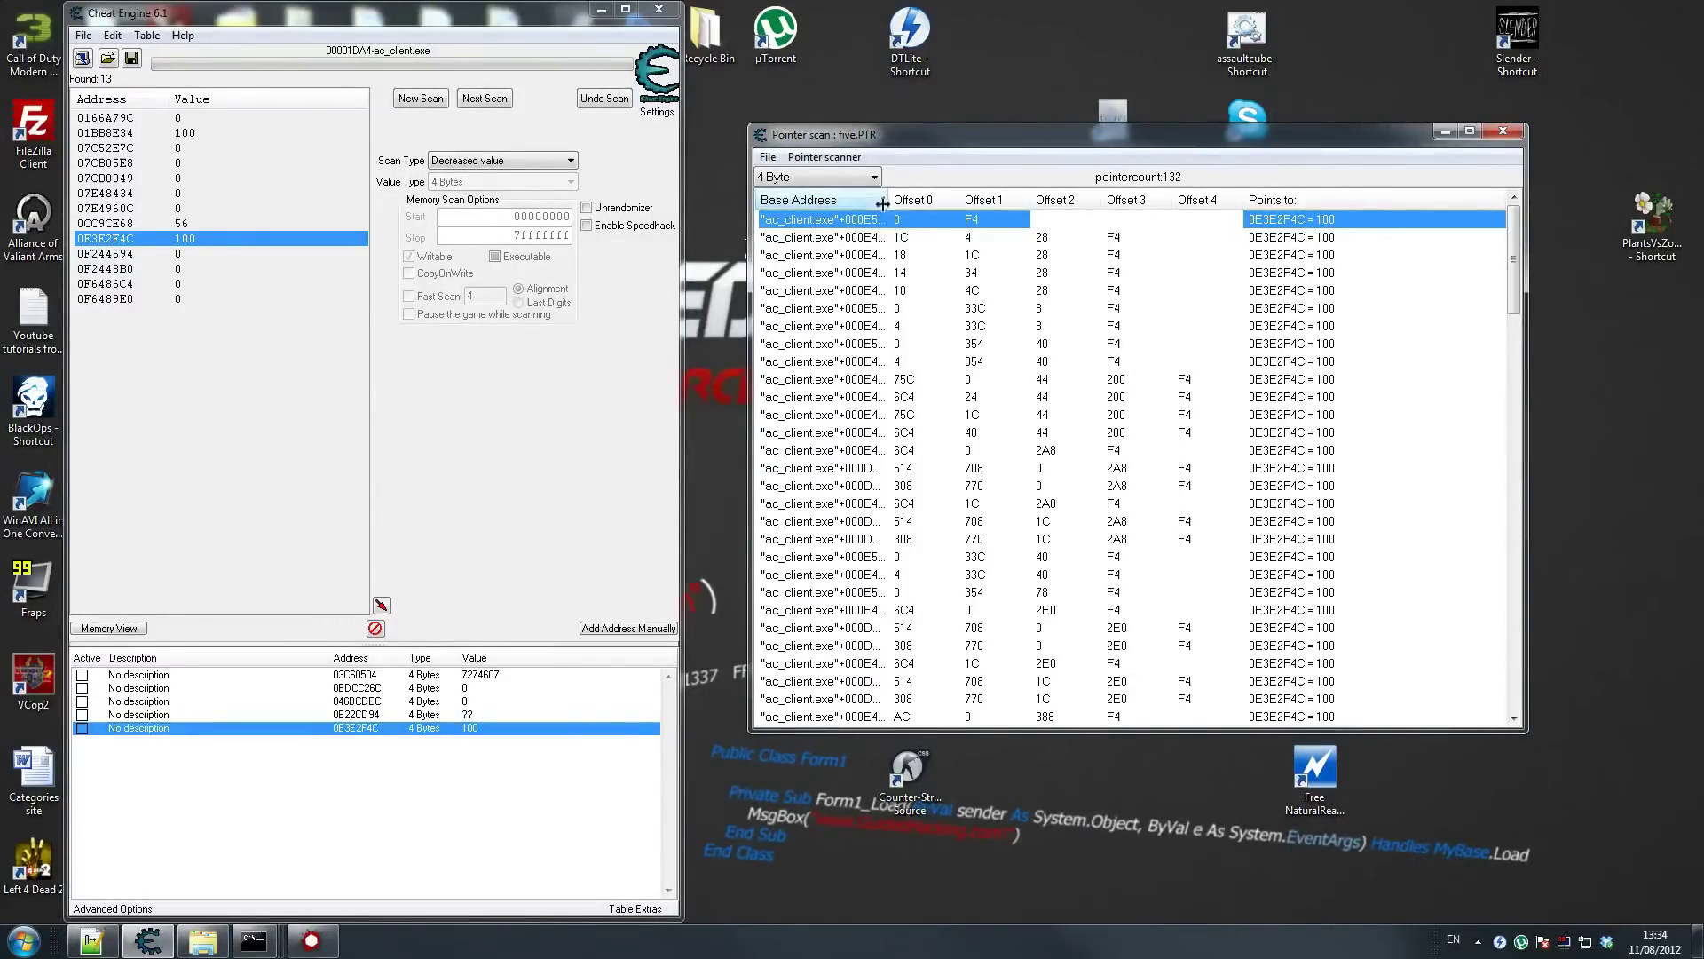
double_click(1354, 221)
left_click(355, 746)
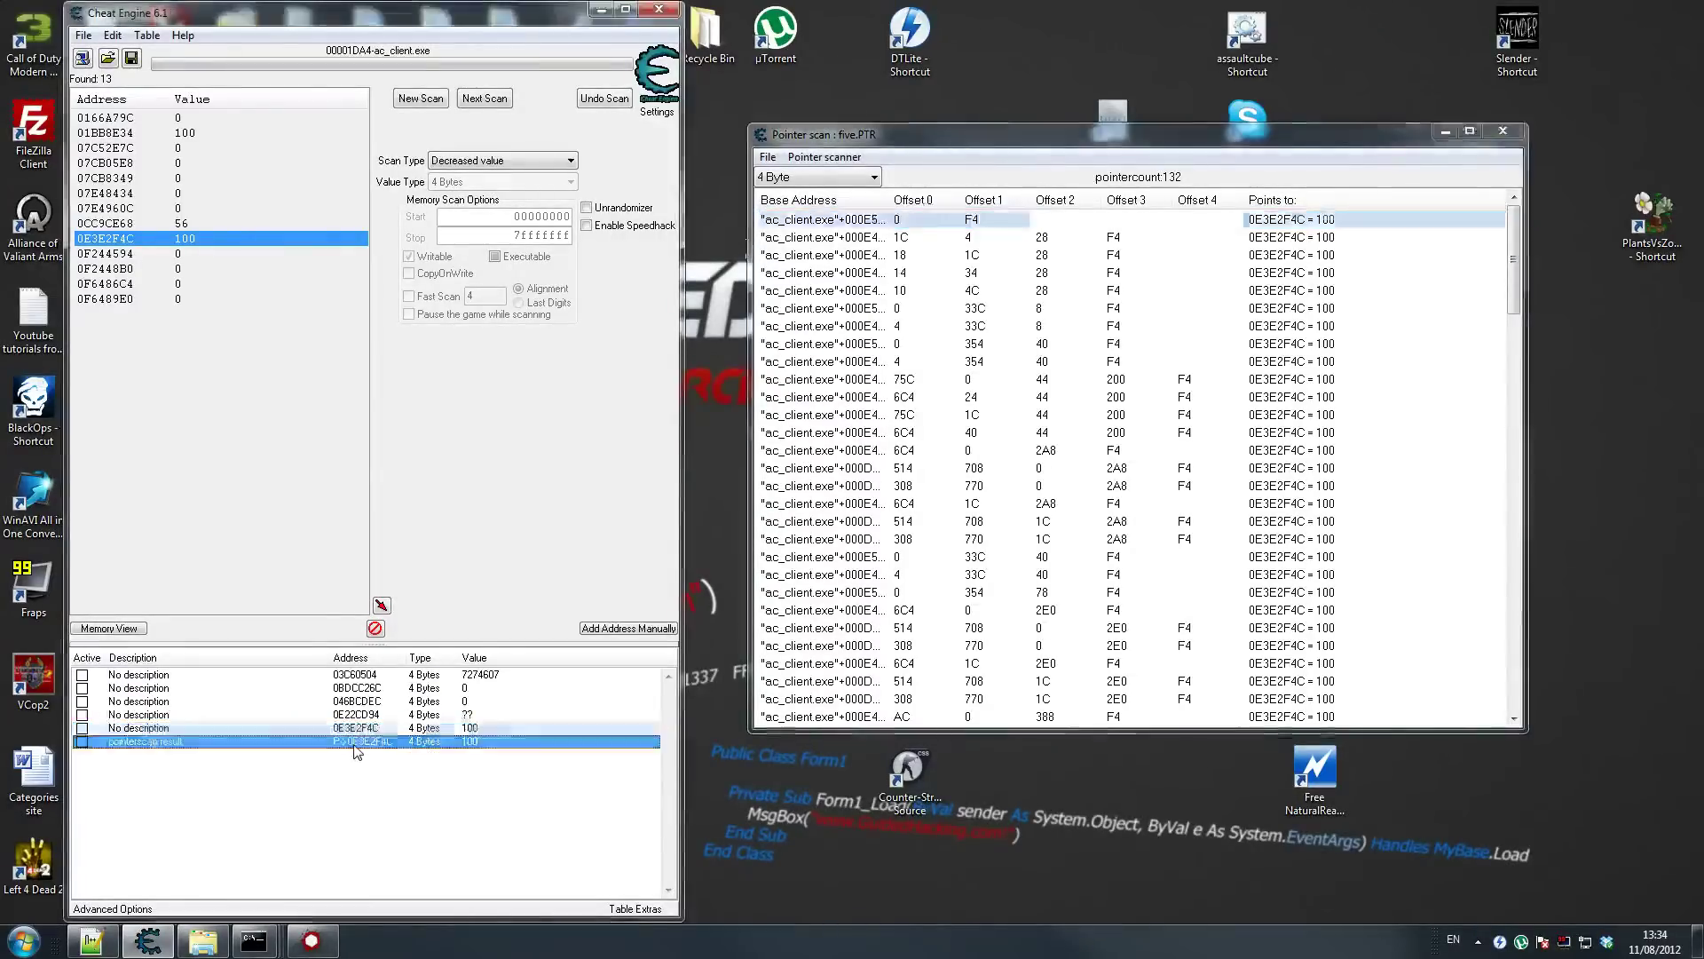
Check the new pointer entry's base address and offsets without changing them, then look through the remaining pointer scan results
double_click(355, 742)
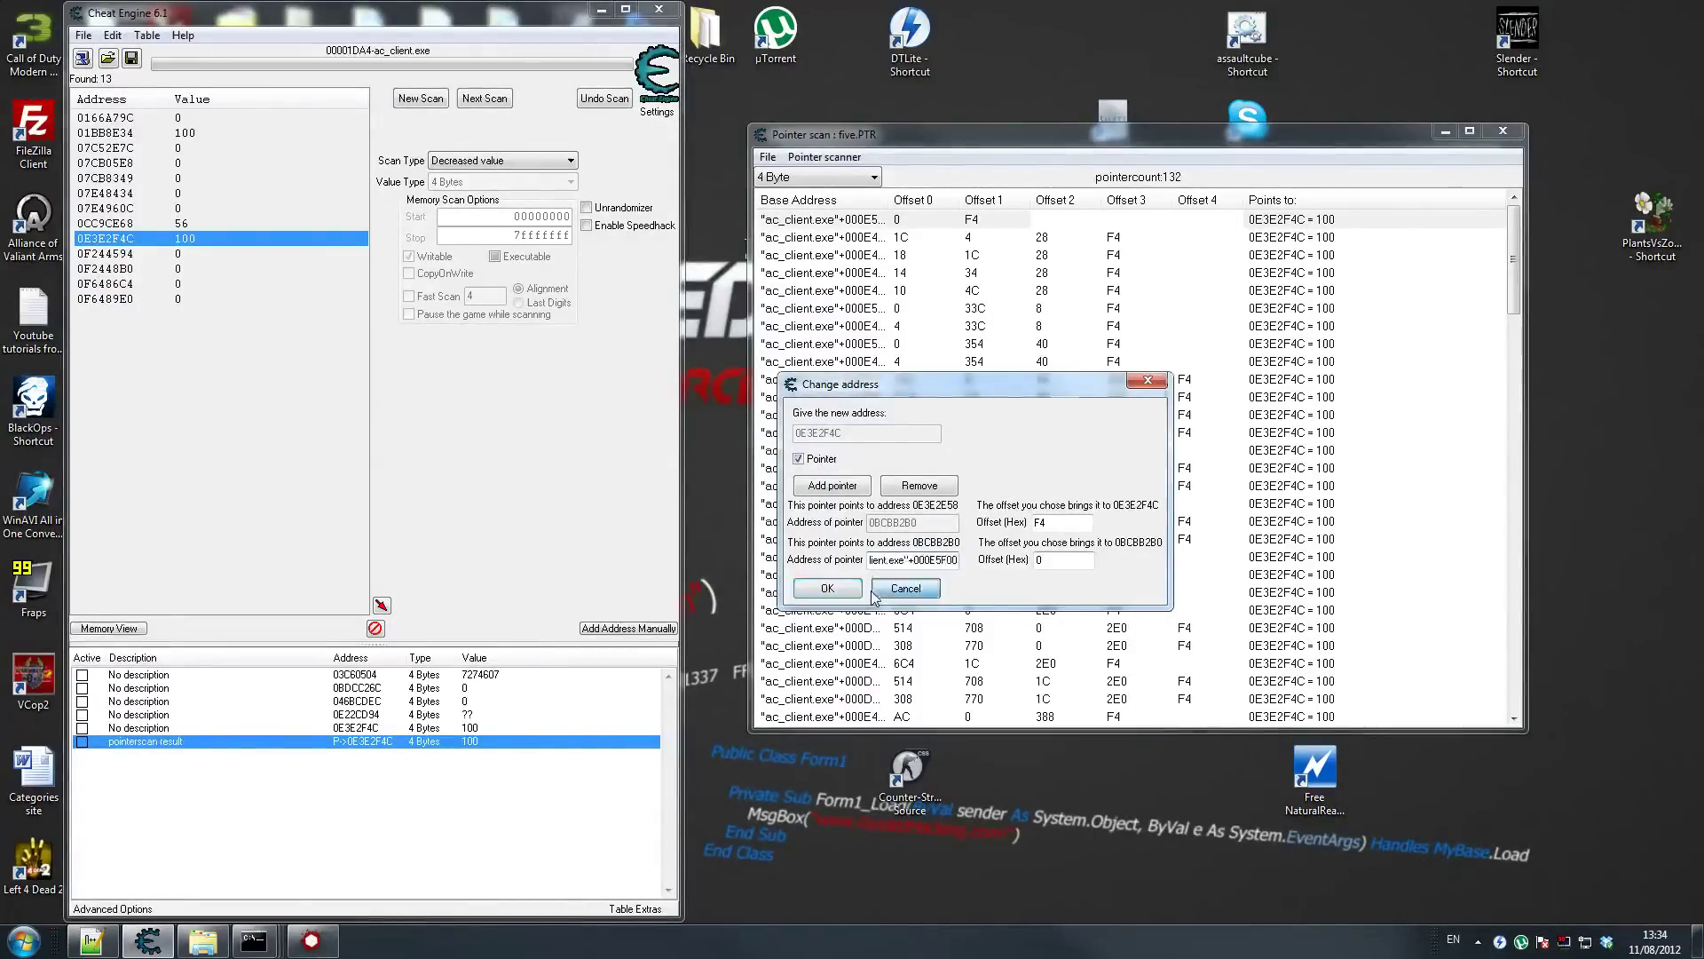
left_click(905, 587)
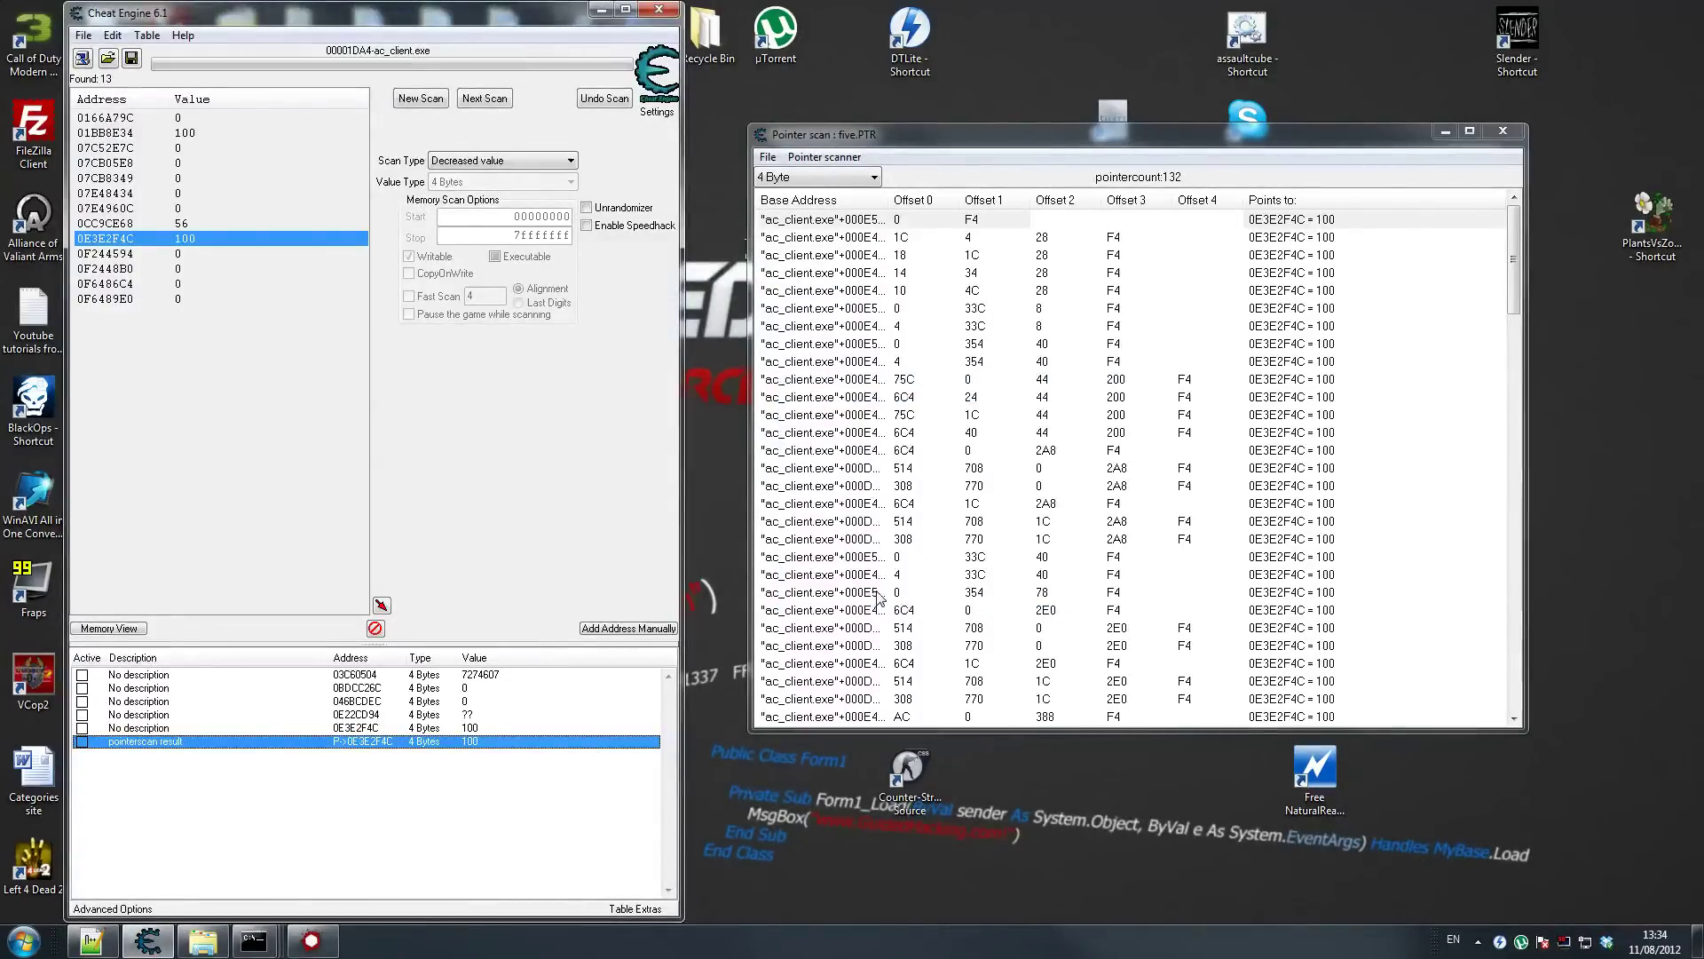
left_click(1017, 274)
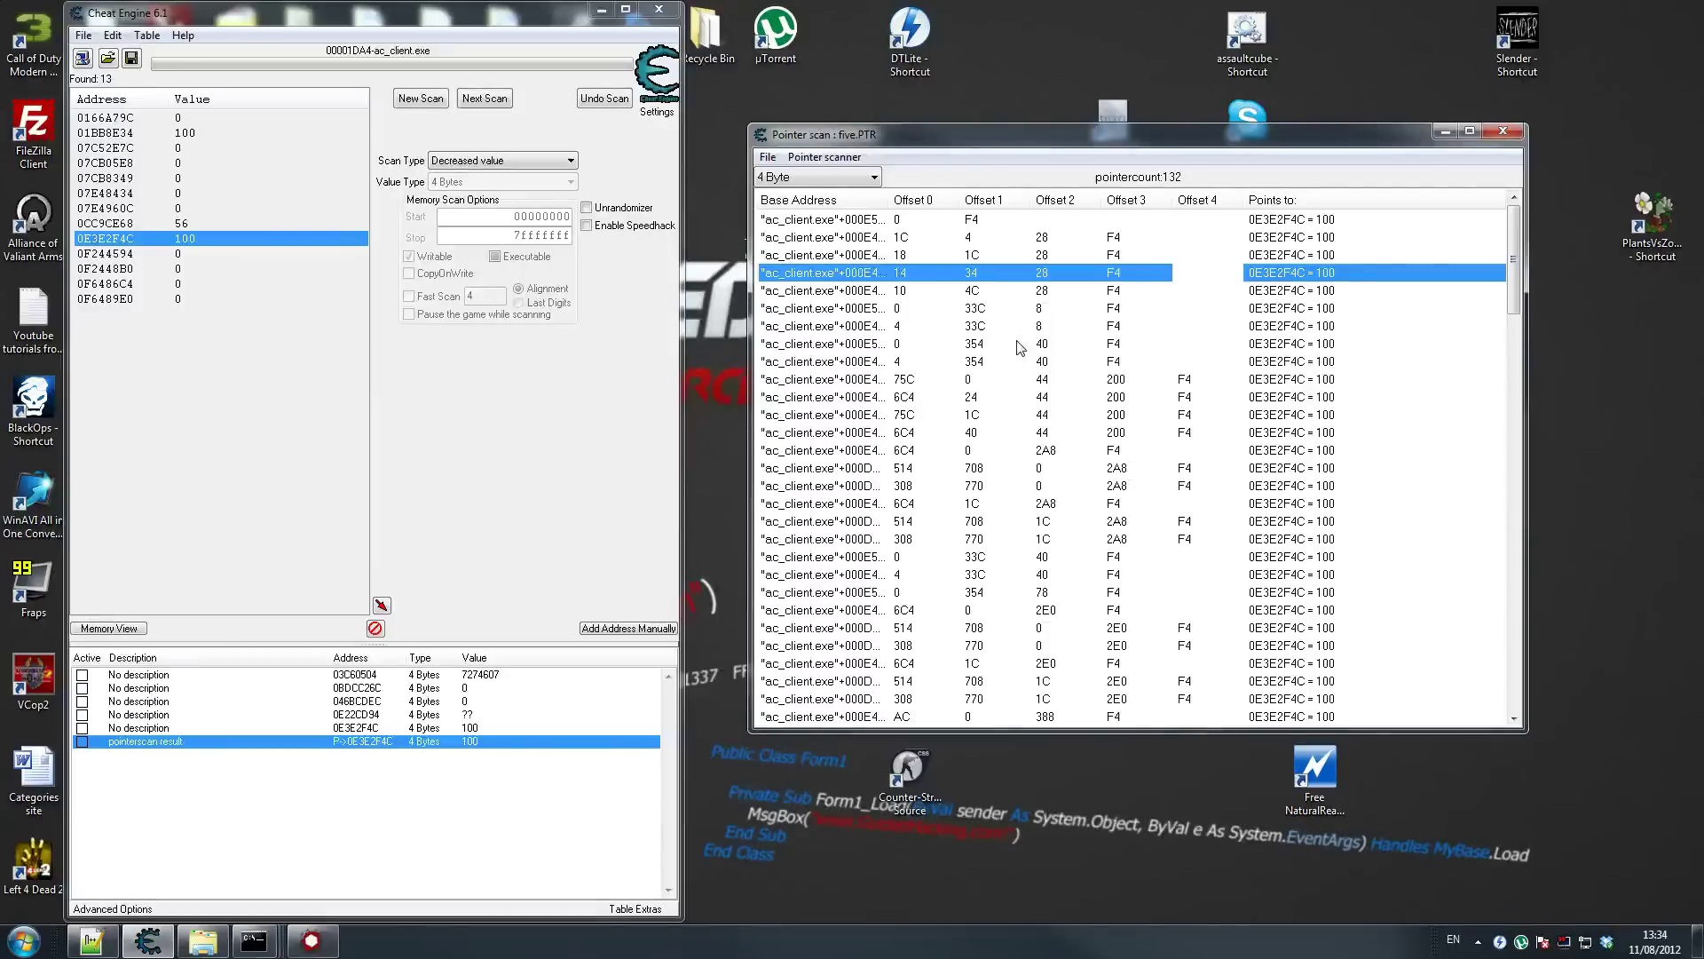
left_click(966, 237)
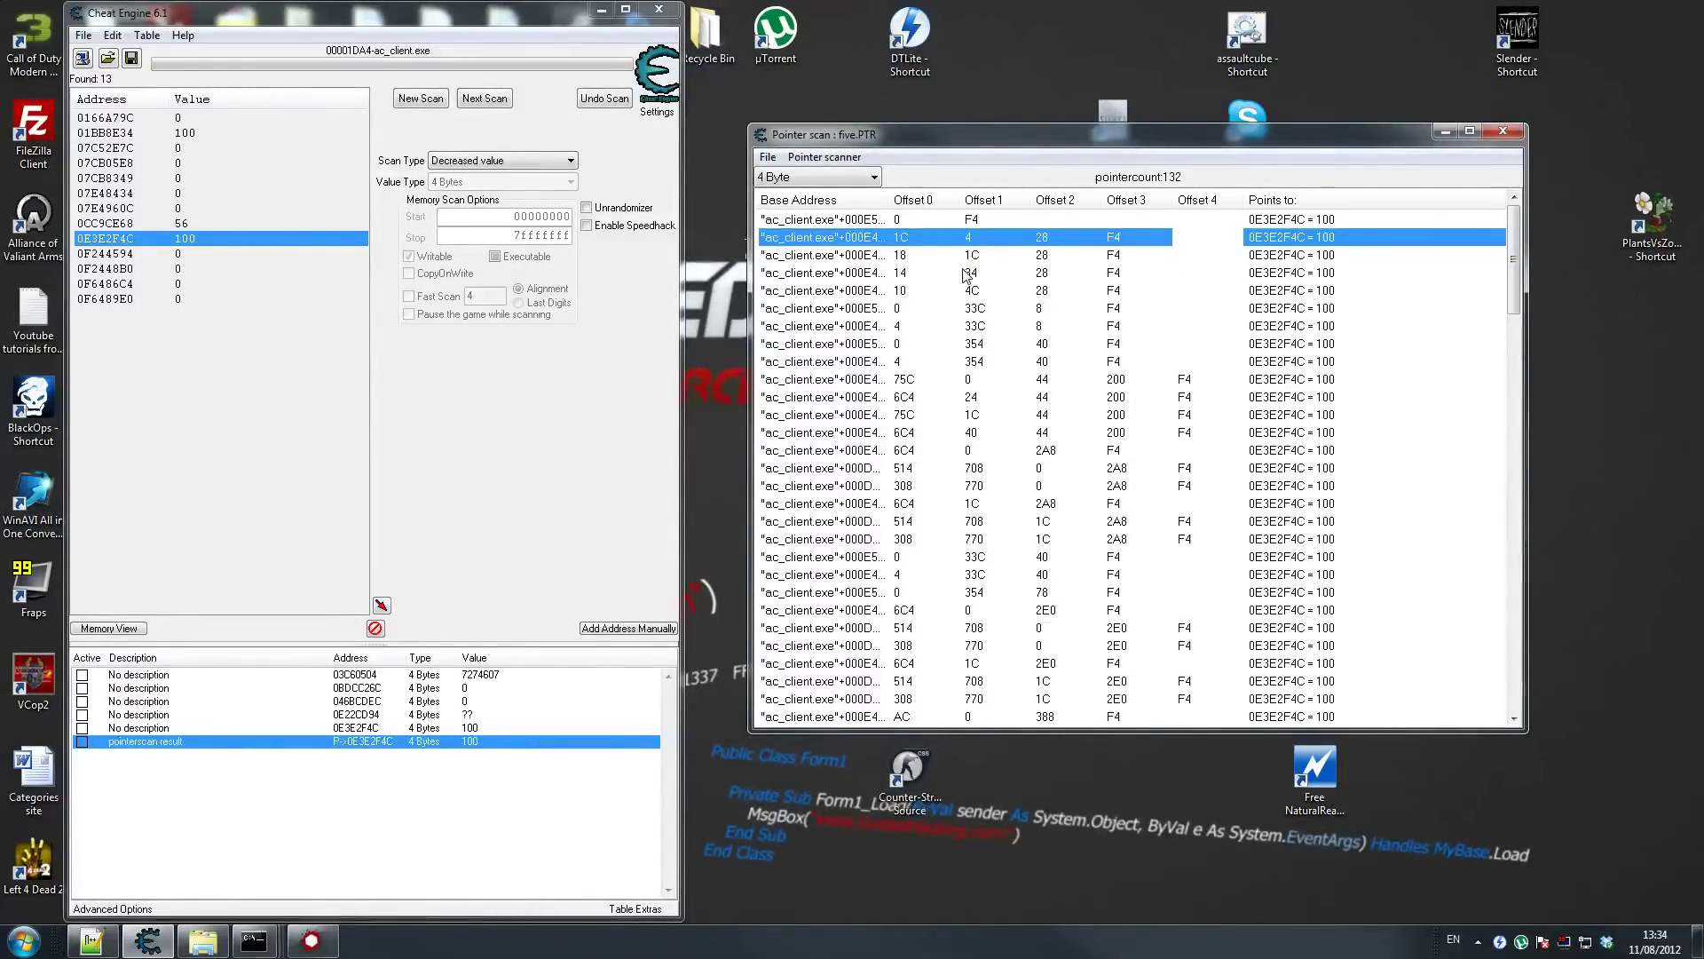
mouse_move(1516, 256)
left_mouse_down()
mouse_move(1513, 659)
mouse_move(1497, 238)
left_mouse_up()
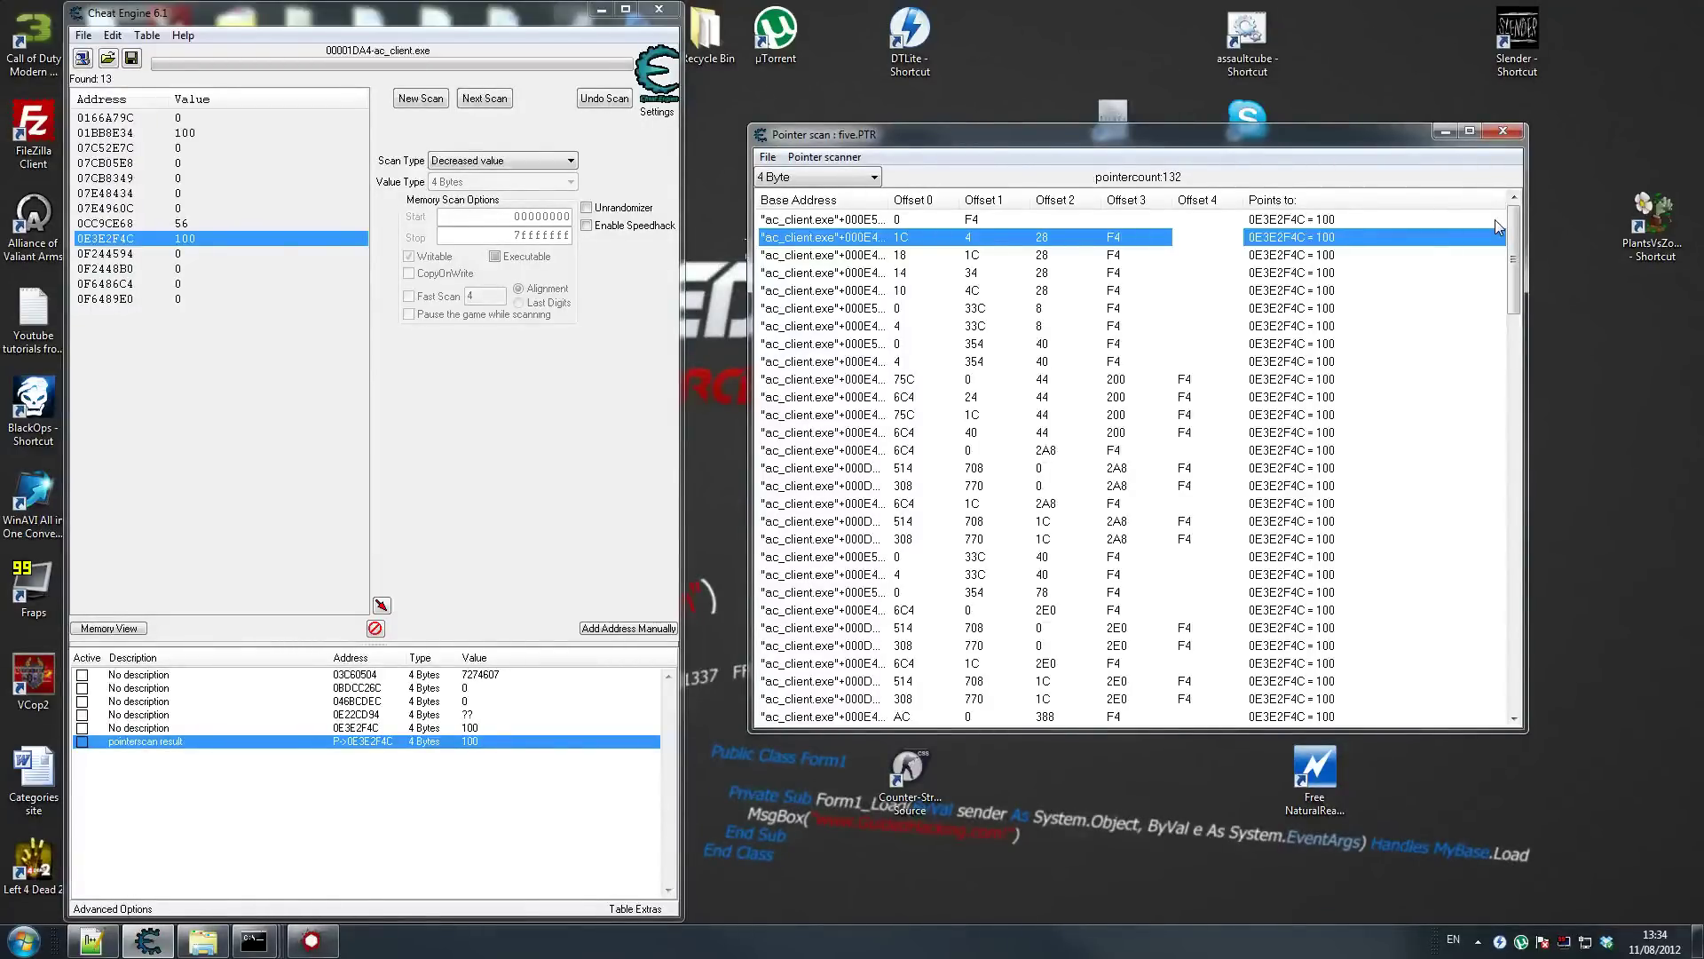
scroll(1264, 274, "down", 6)
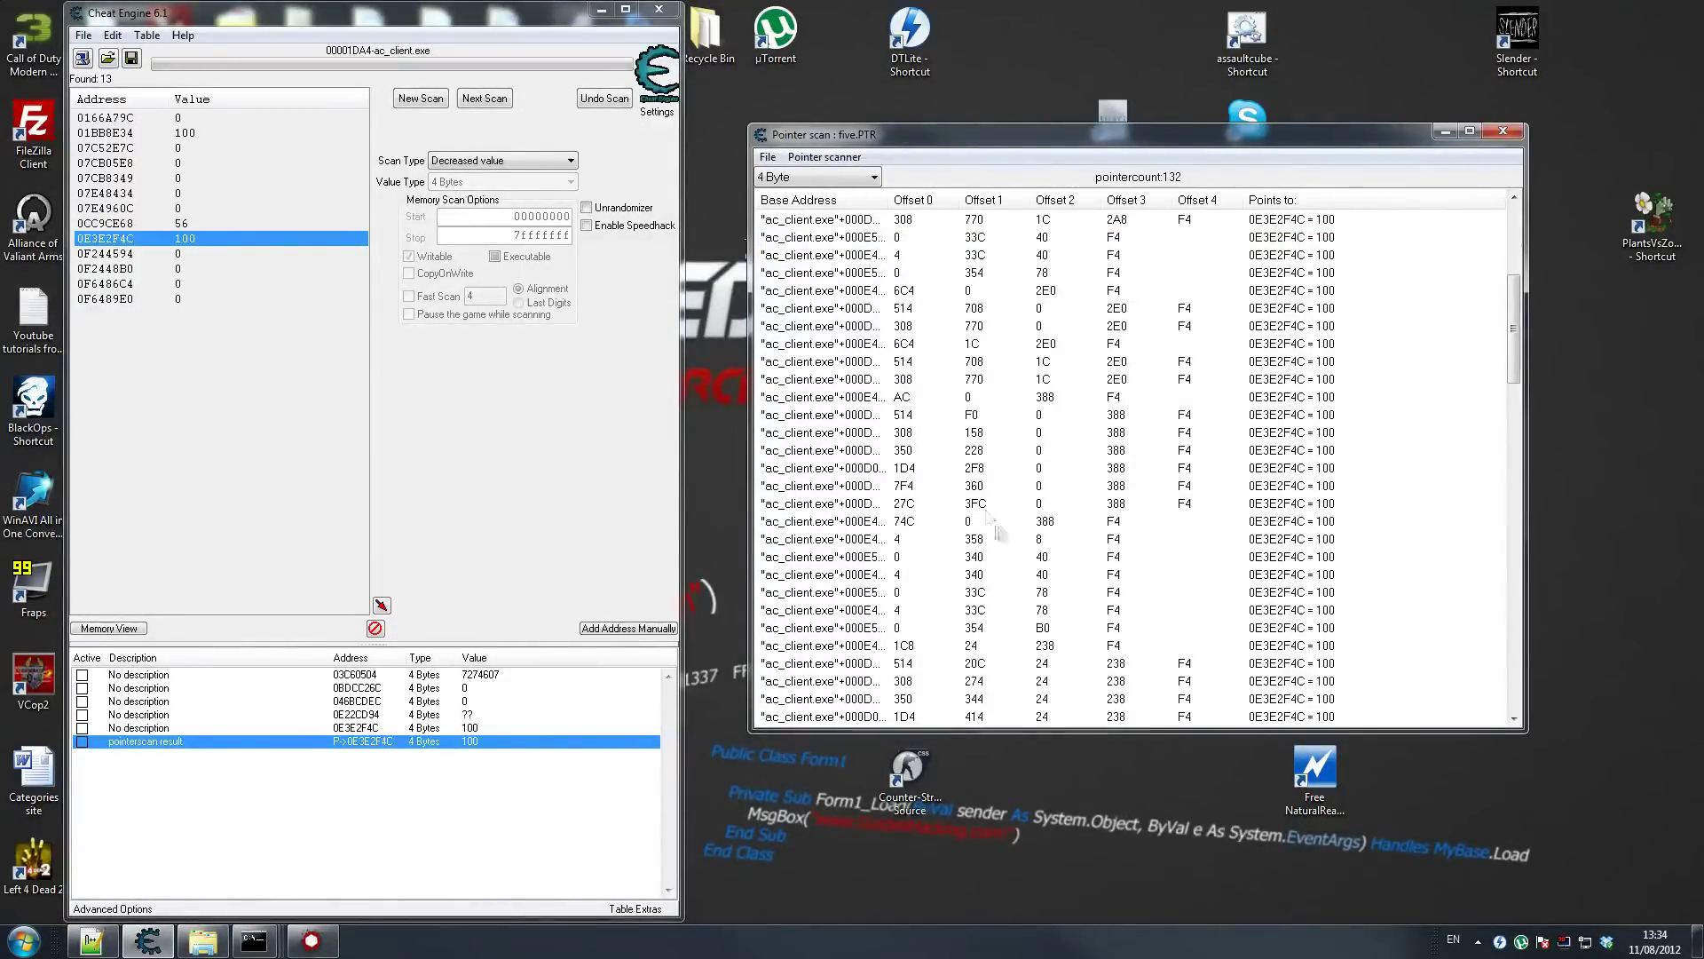
scroll(999, 531, "up", 6)
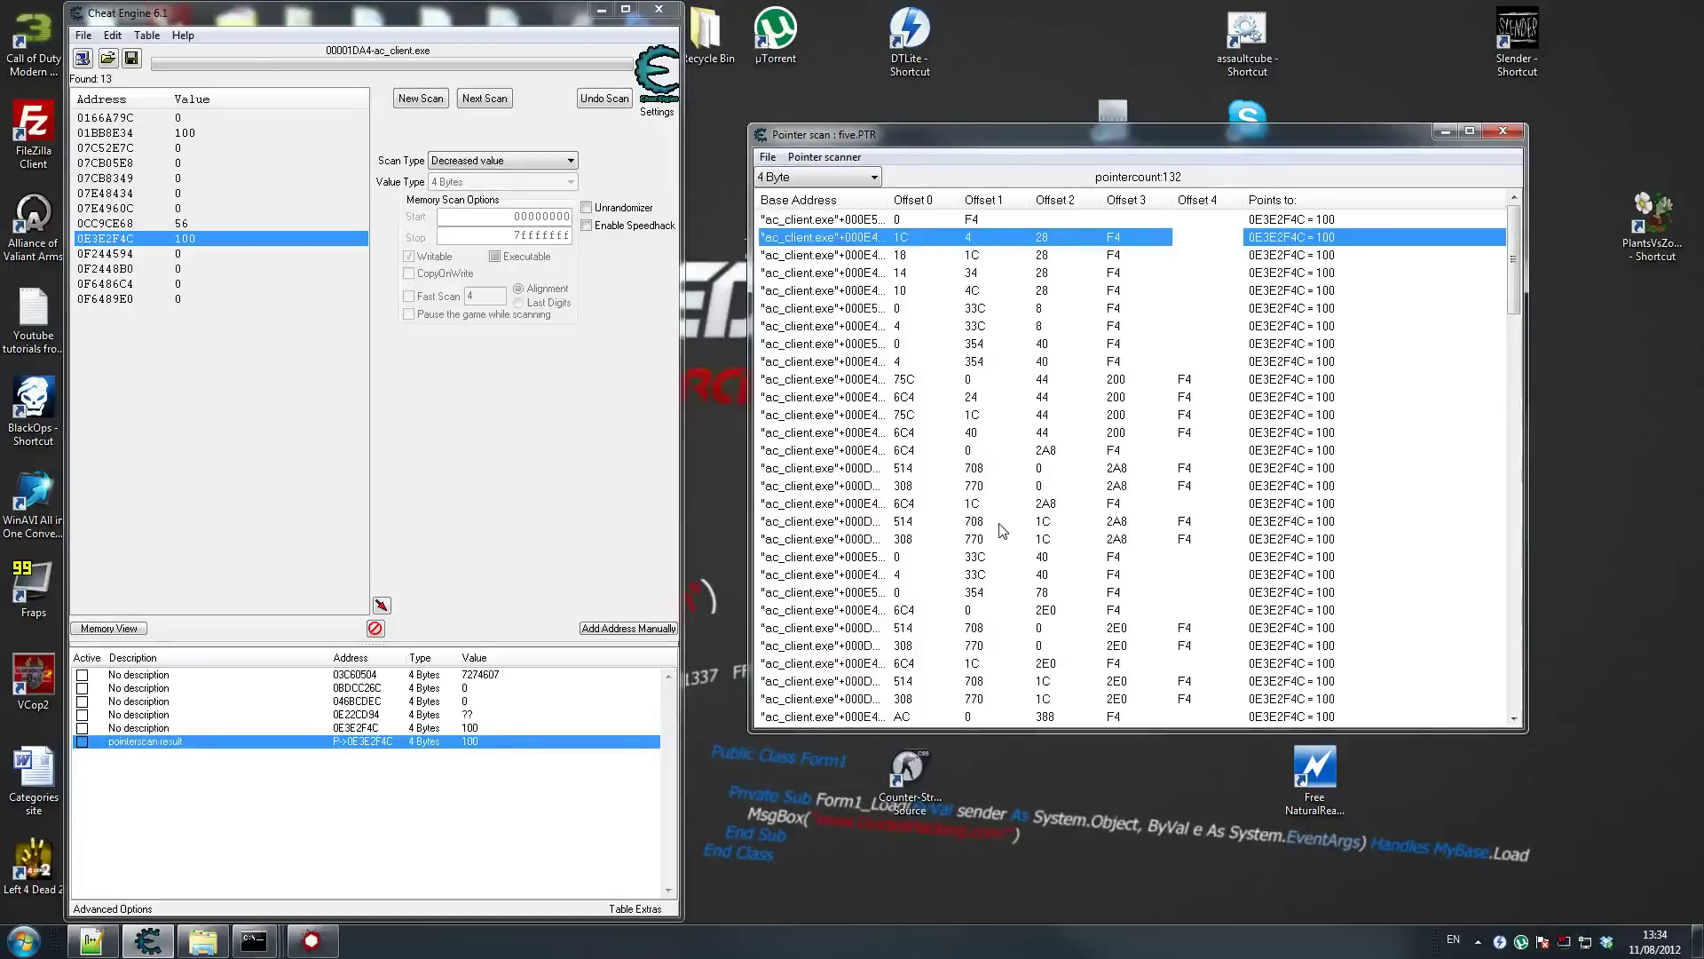
Minimize the pointer results, then close and relaunch AssaultCube and move its window clear of Cheat Engine
left_click(1440, 133)
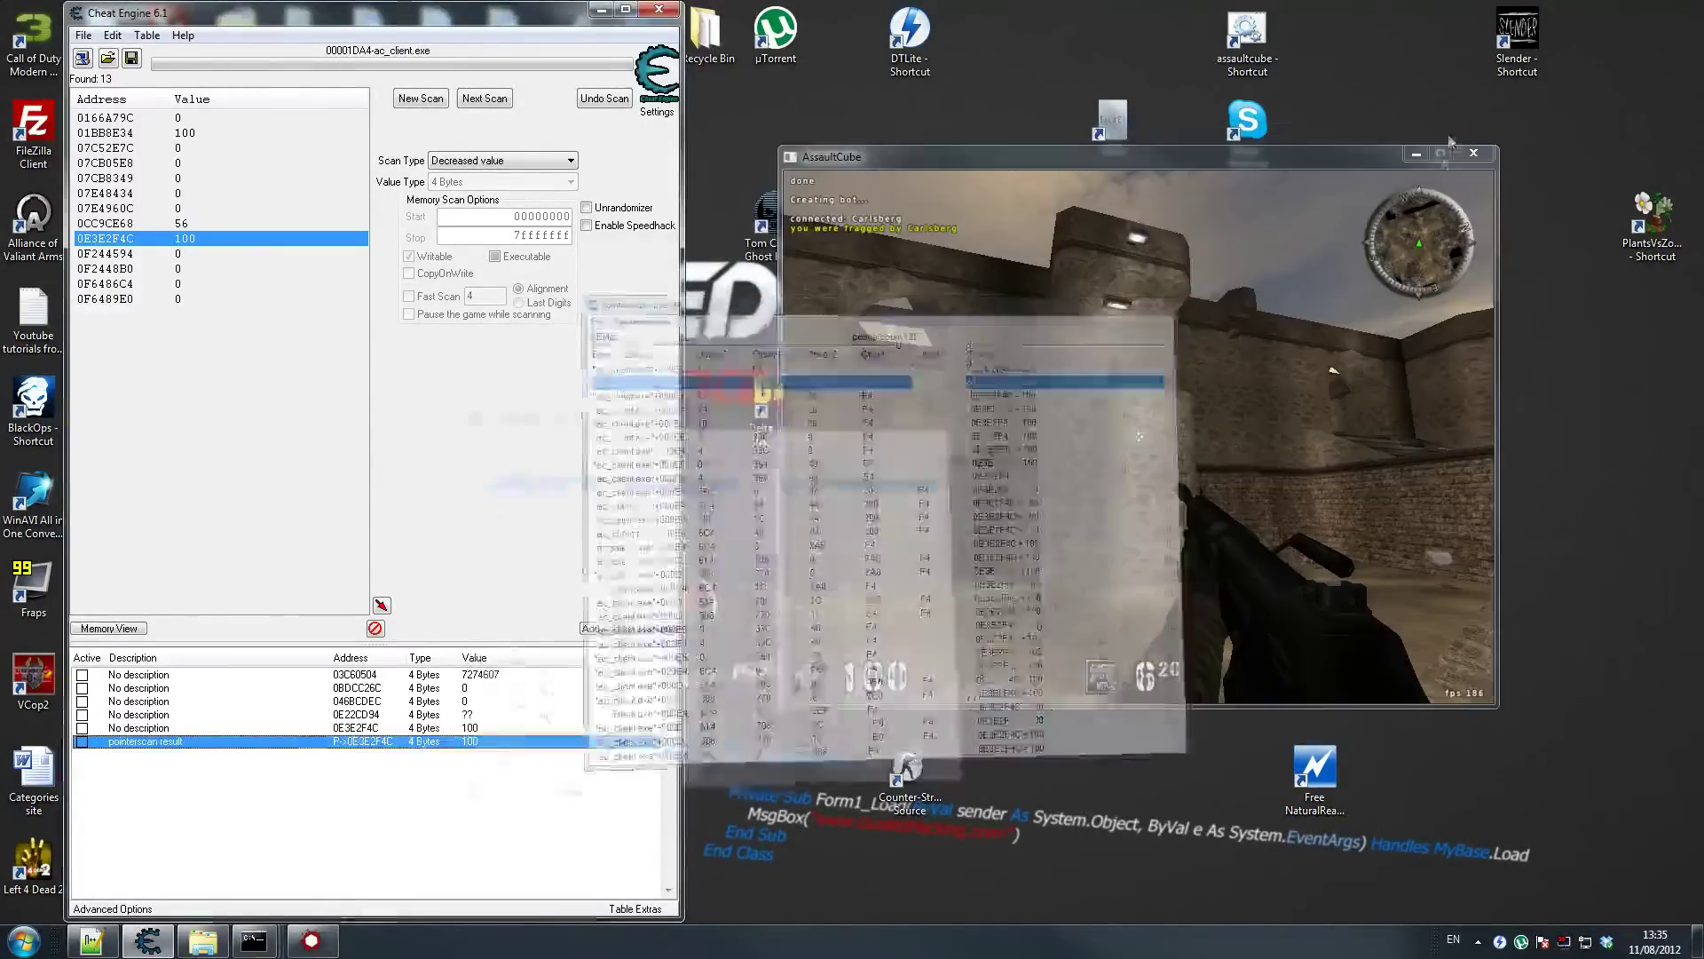
left_click(1474, 153)
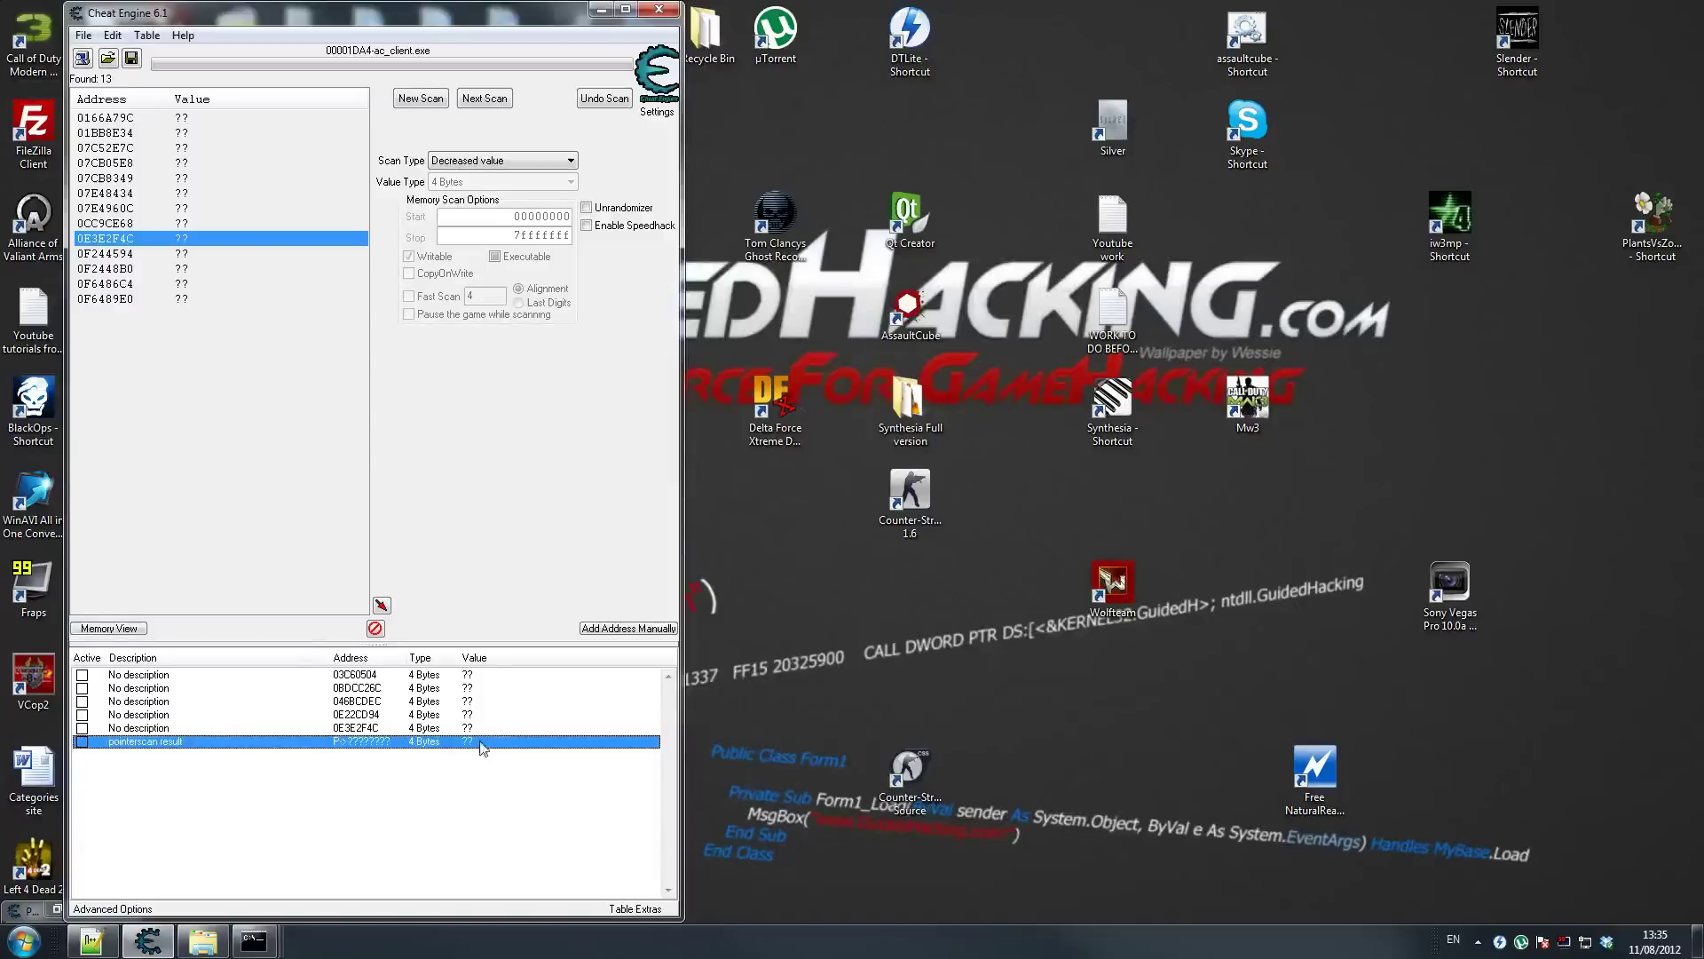
double_click(907, 311)
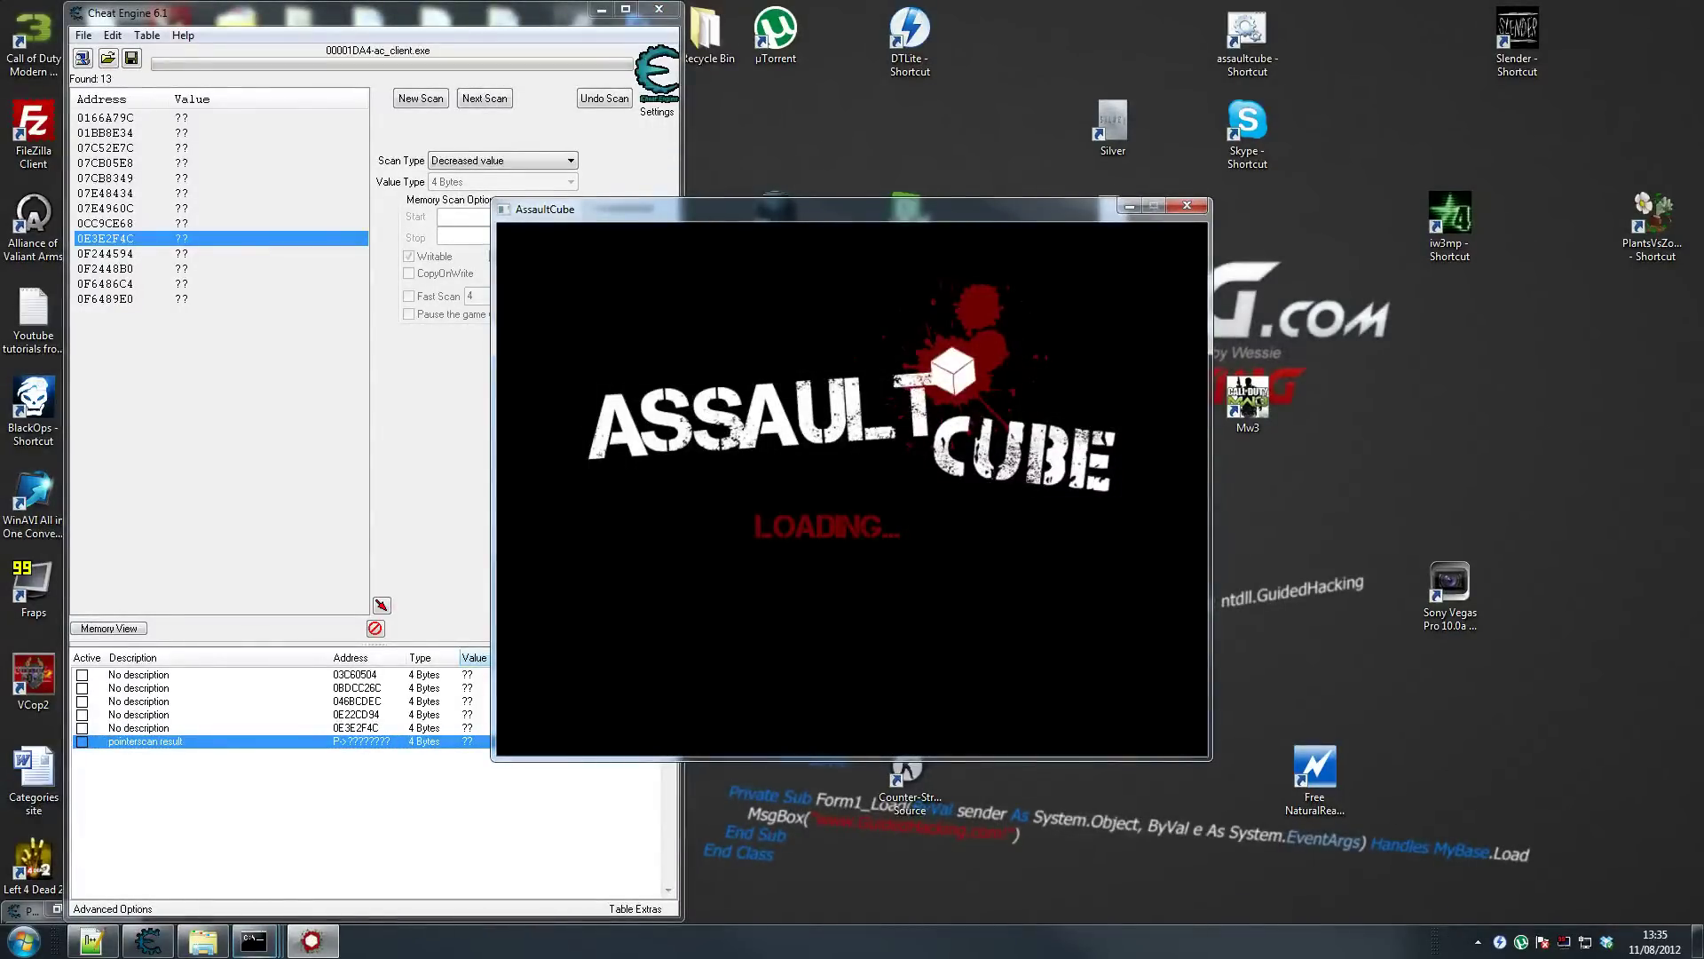
key("super")
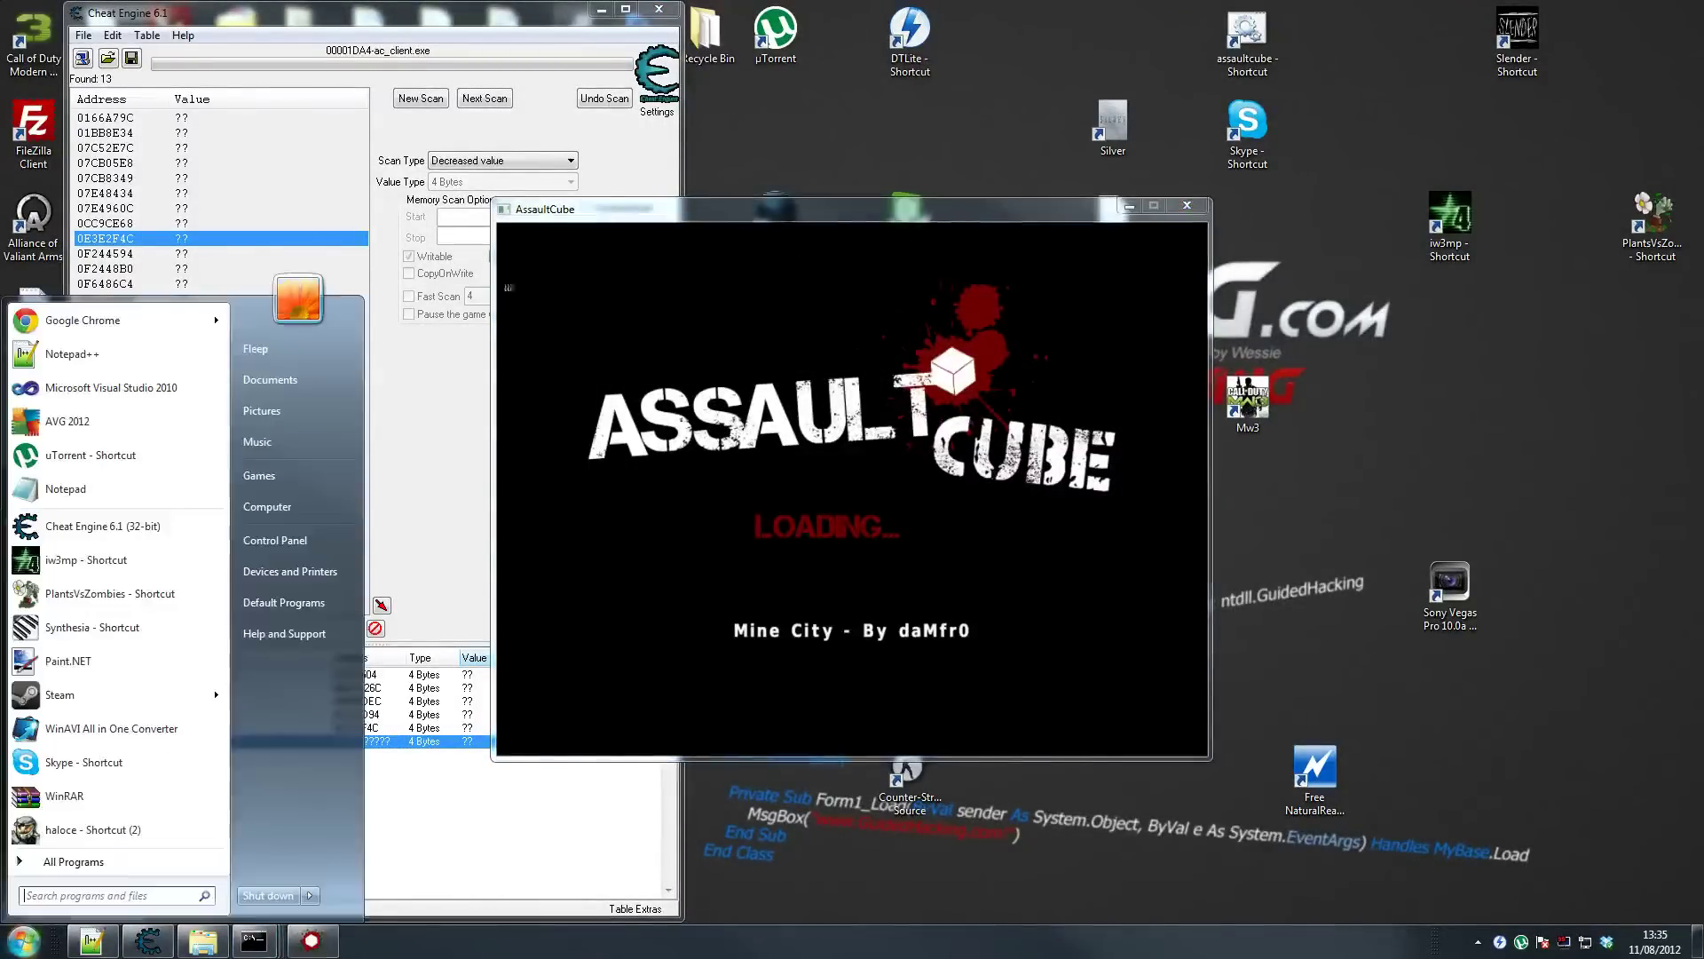
left_click_drag(852, 208, 1161, 192)
Leave the game and attach Cheat Engine to the newly started ac_client.exe process
key("super")
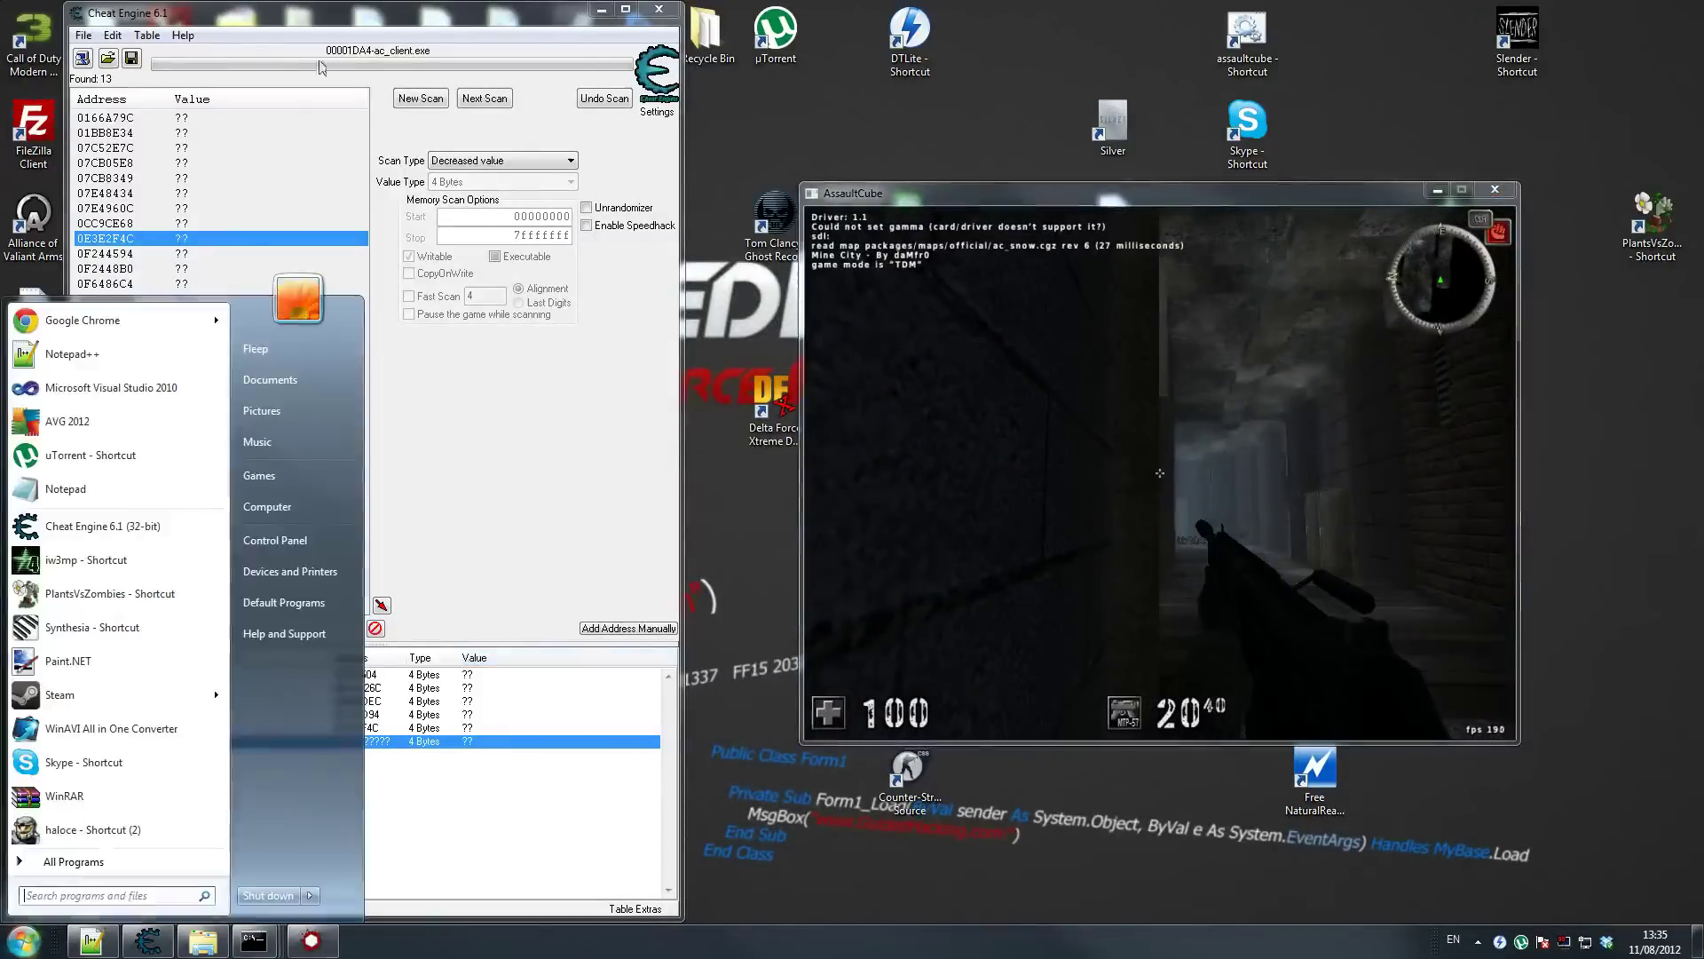
left_click(83, 58)
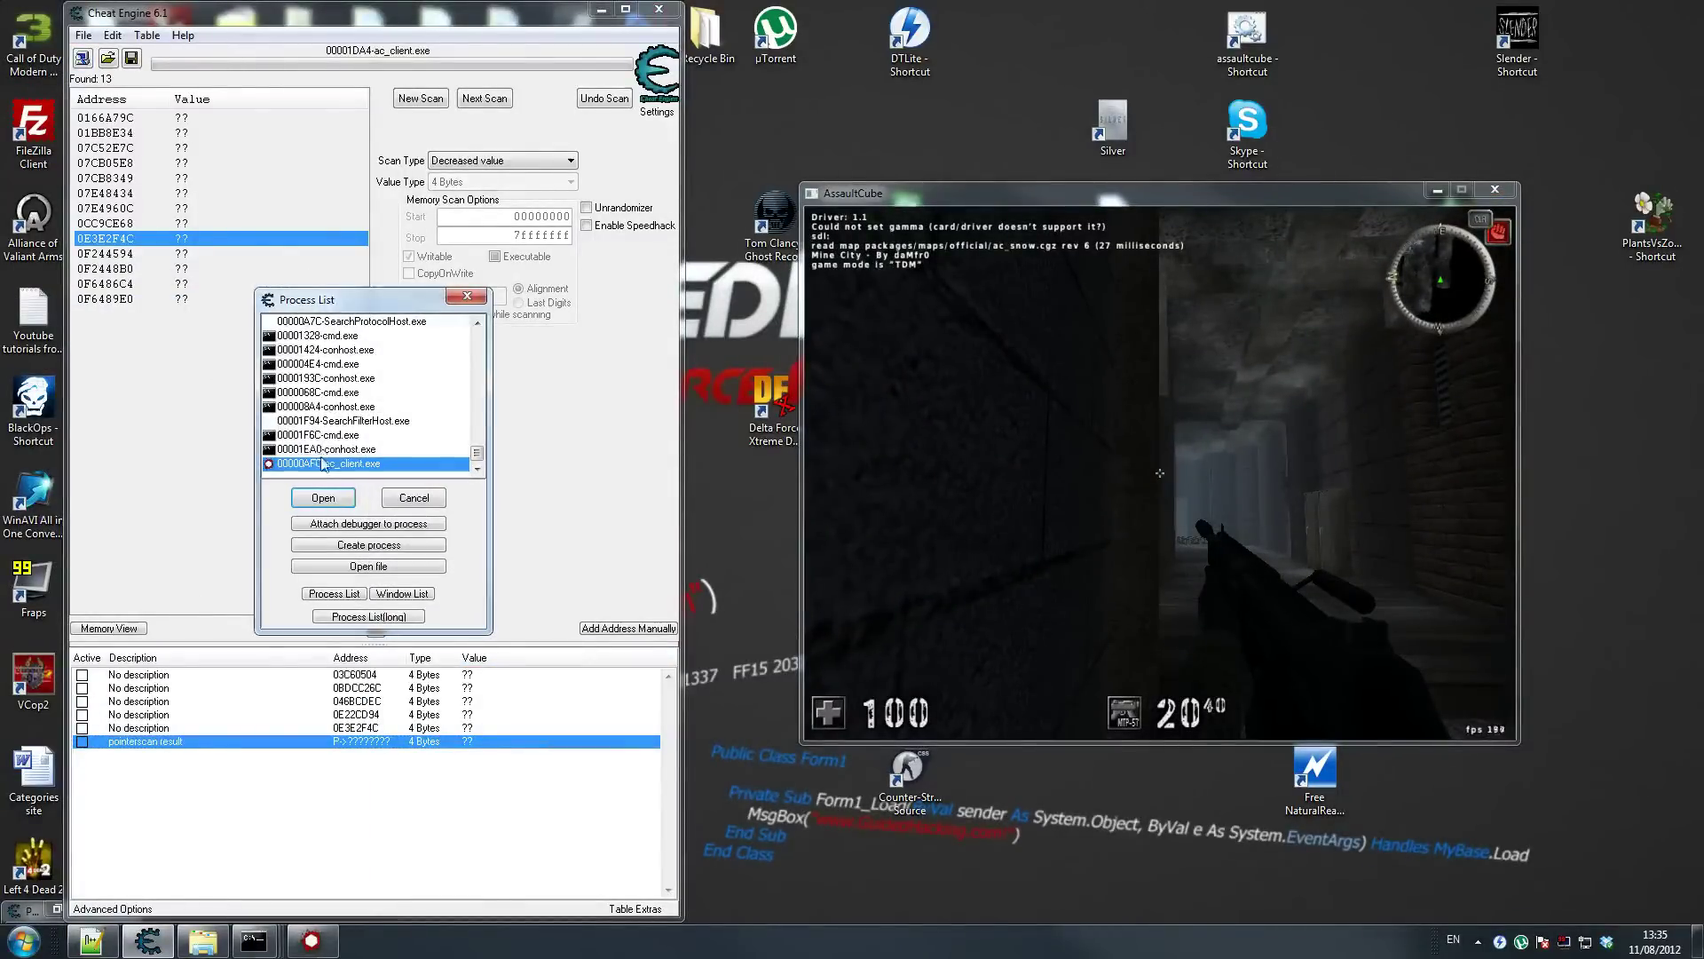
left_click(324, 497)
Start a single-player Bot Deathmatch with 2 players on the ac_douze map
left_click(931, 474)
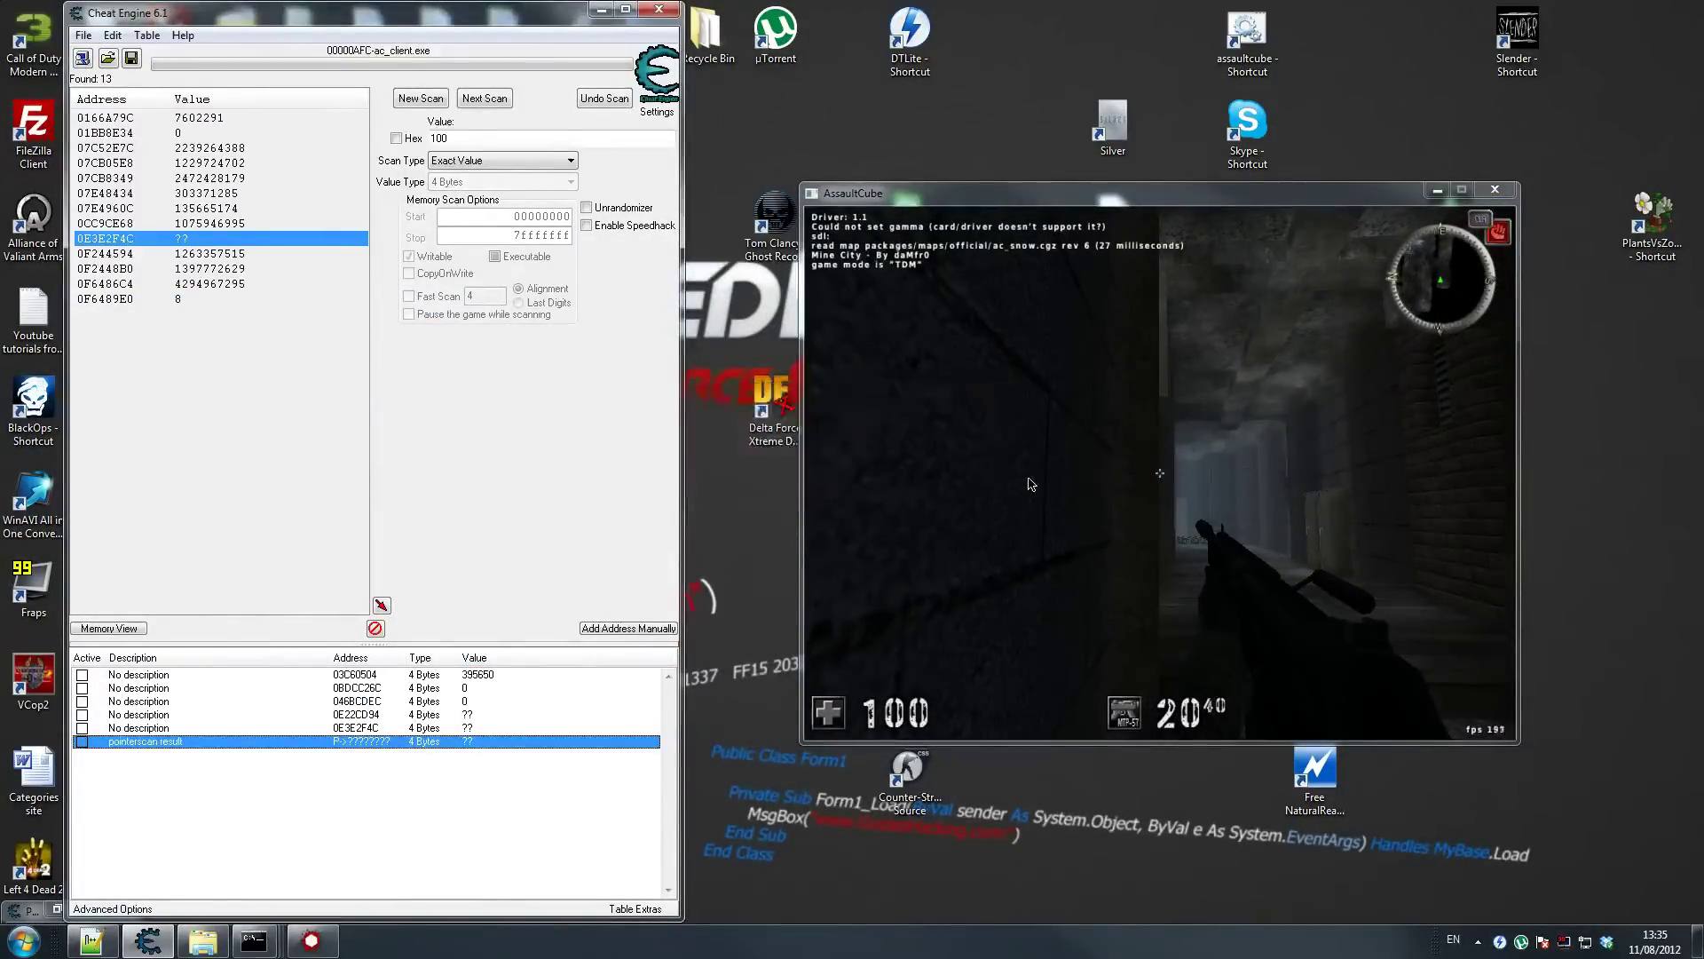
key("Escape")
key("Return")
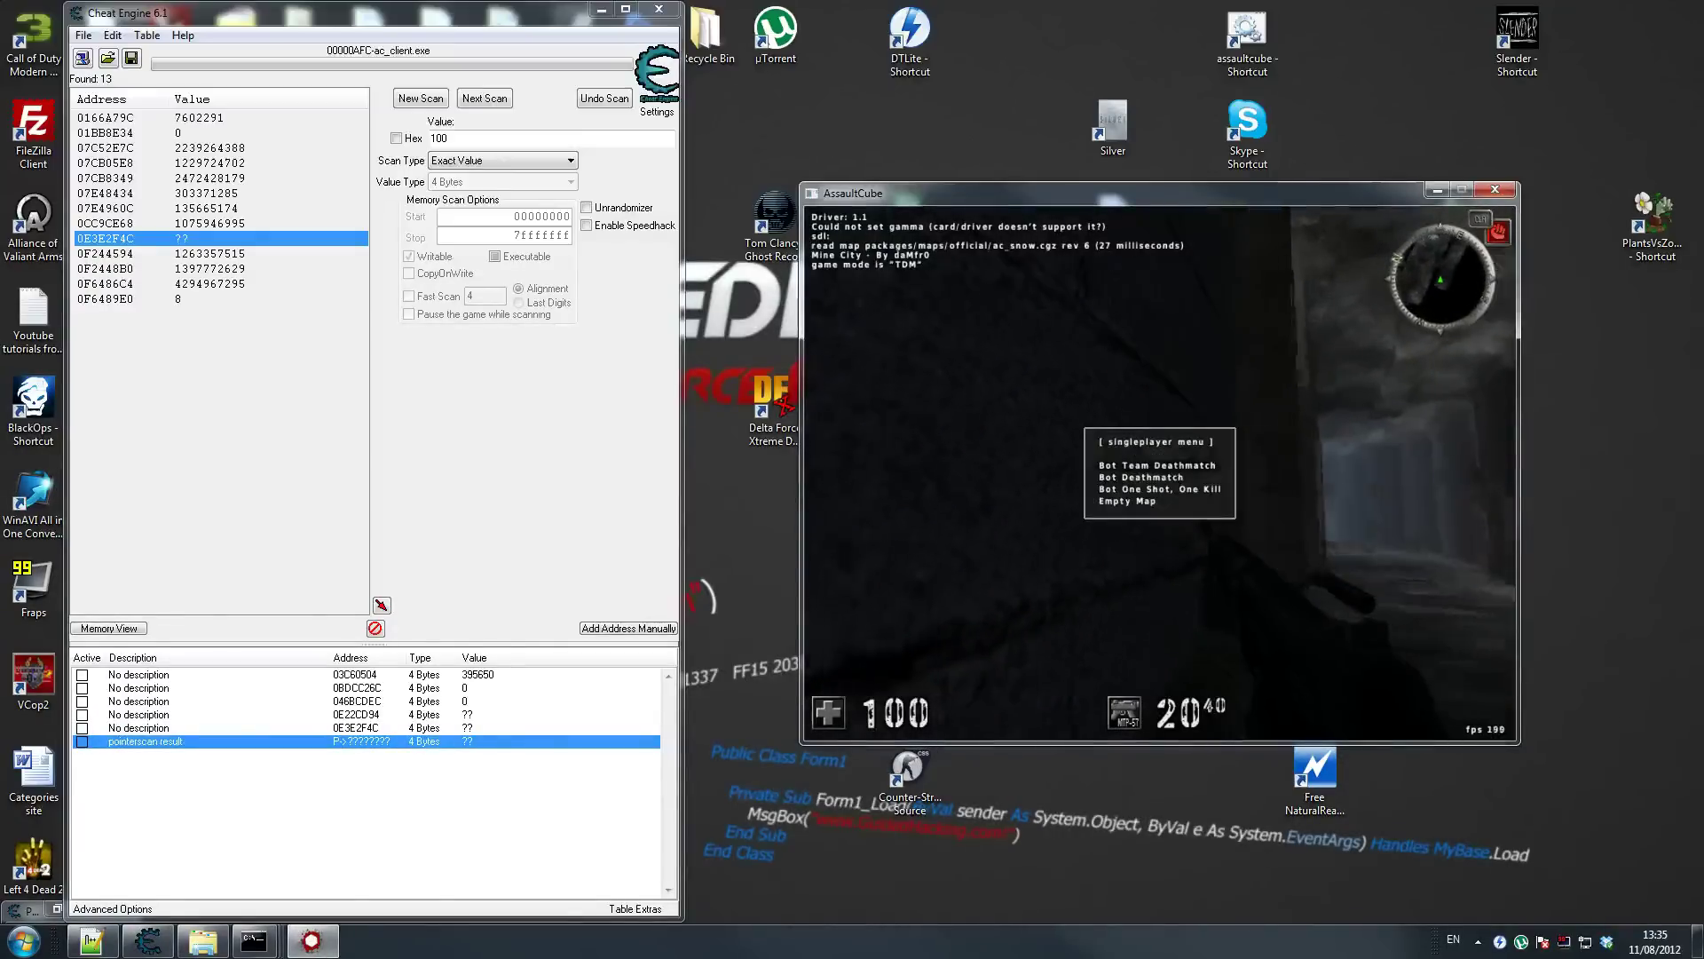
key("Return")
key("Up")
key("Return")
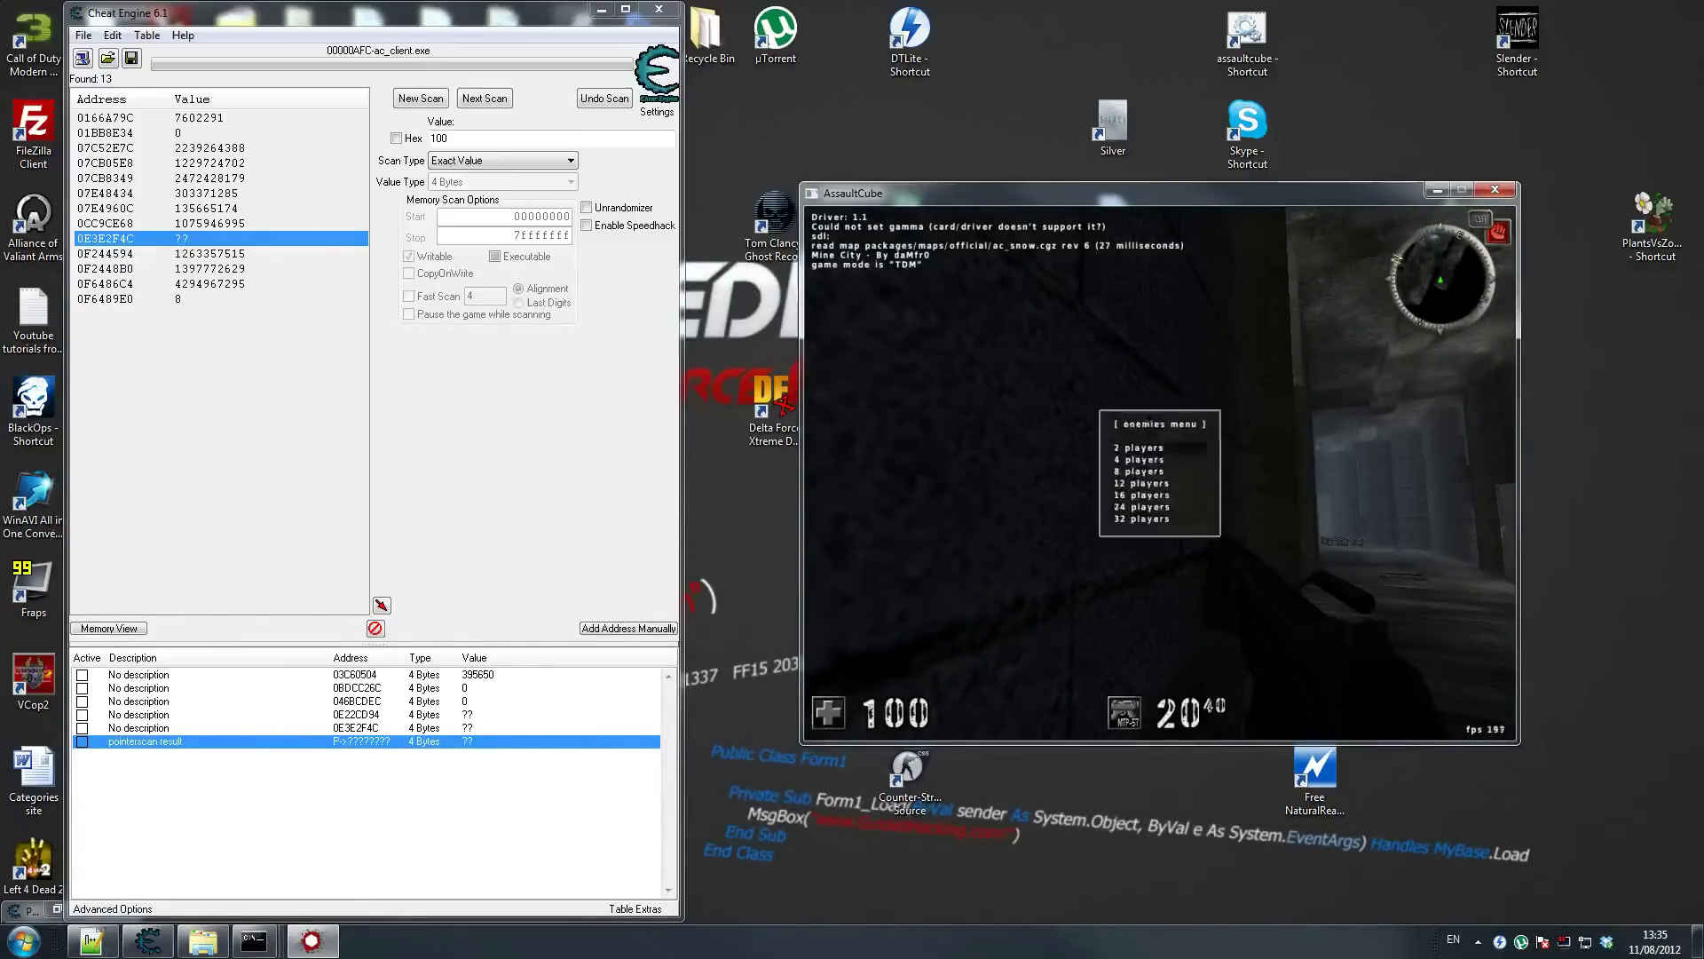
key("Return")
key("Down")
key("Down")
key("Down")
key("Down")
key("Down")
key("Down")
key("Down")
key("Down")
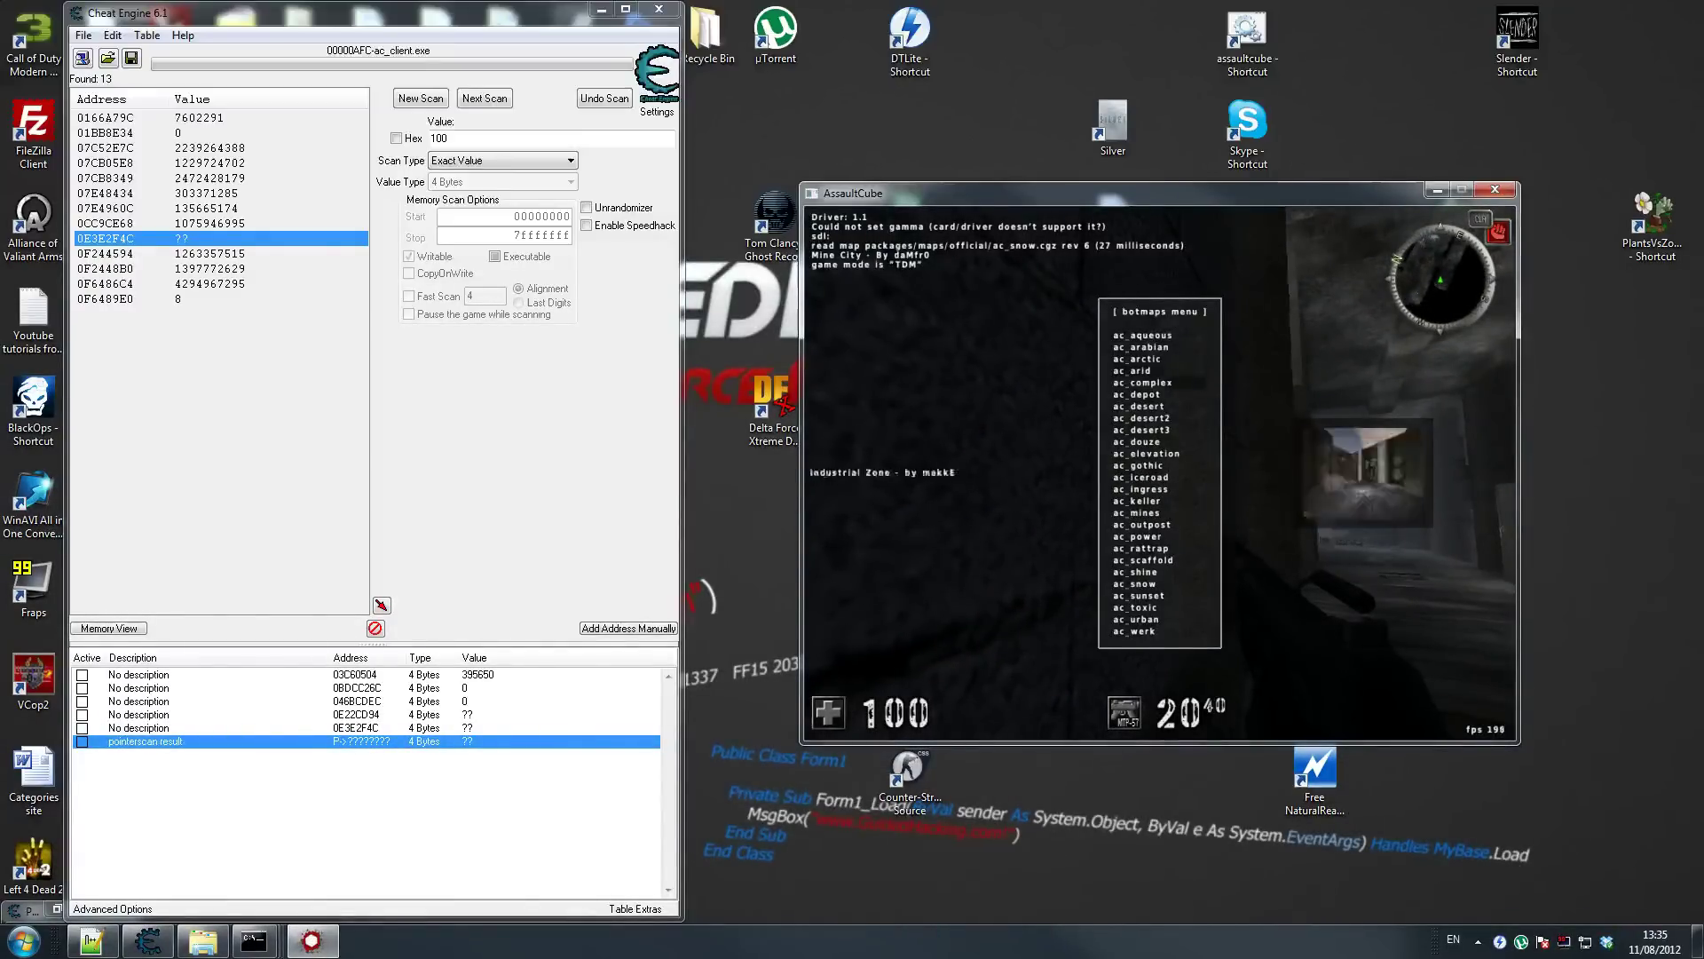
key("Down")
key("Return")
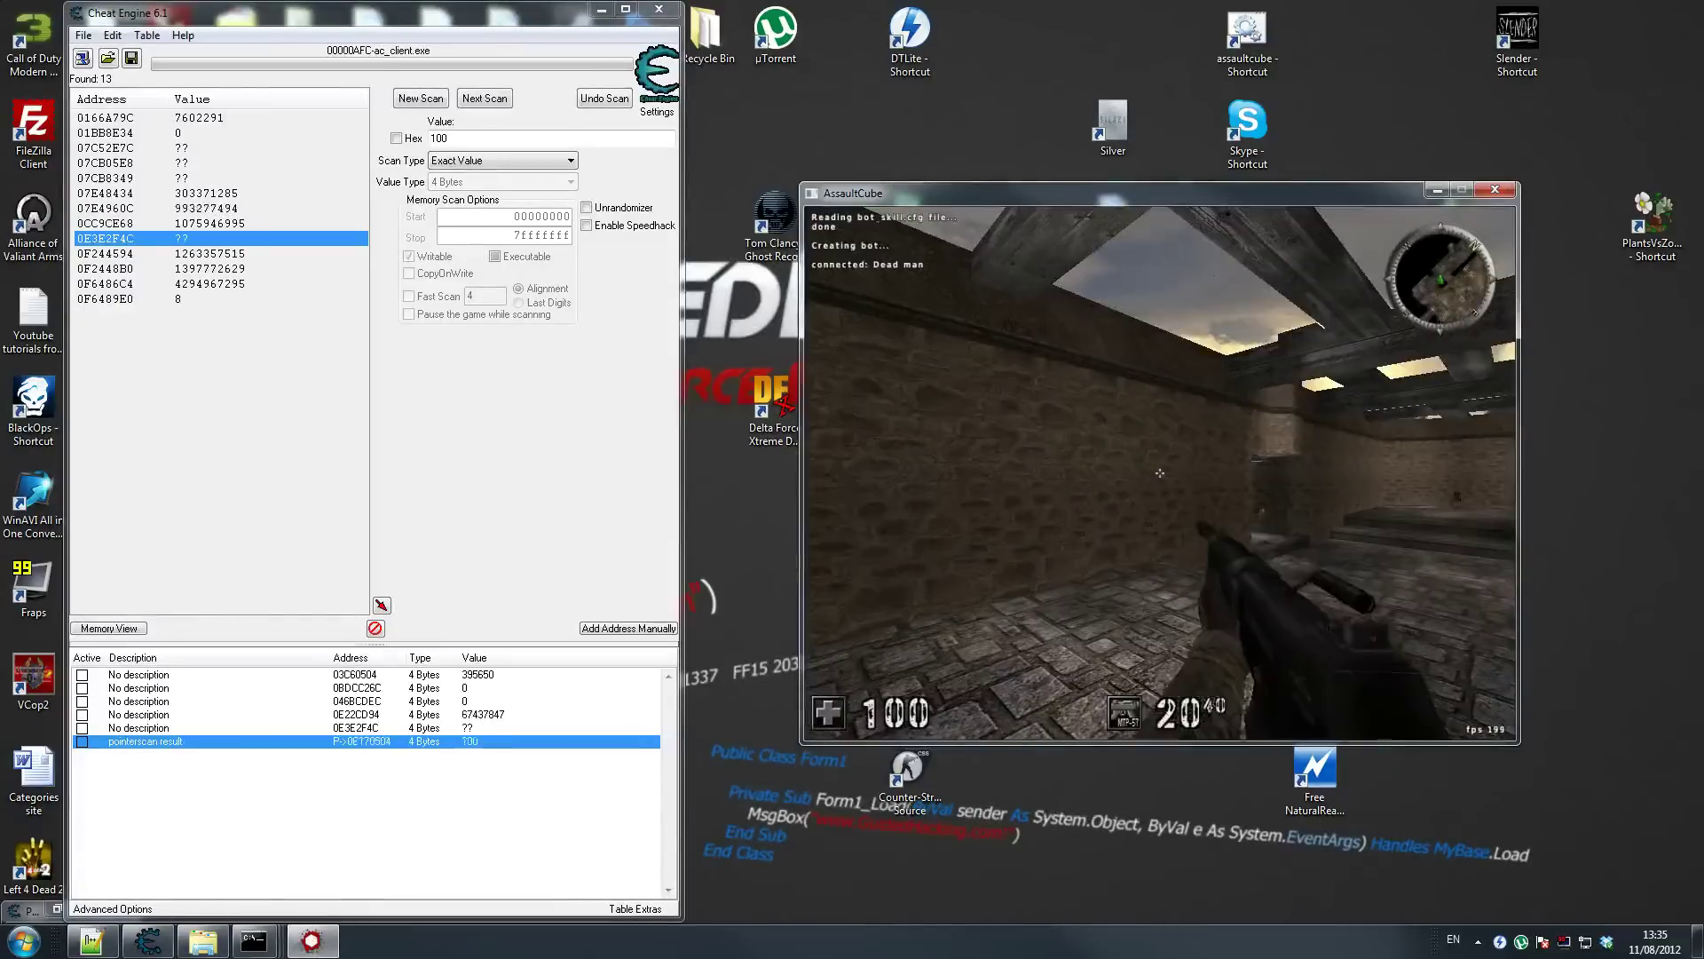
Leave the game and set the value of the pointerscan result entry to 1
key("super")
left_click(627, 772)
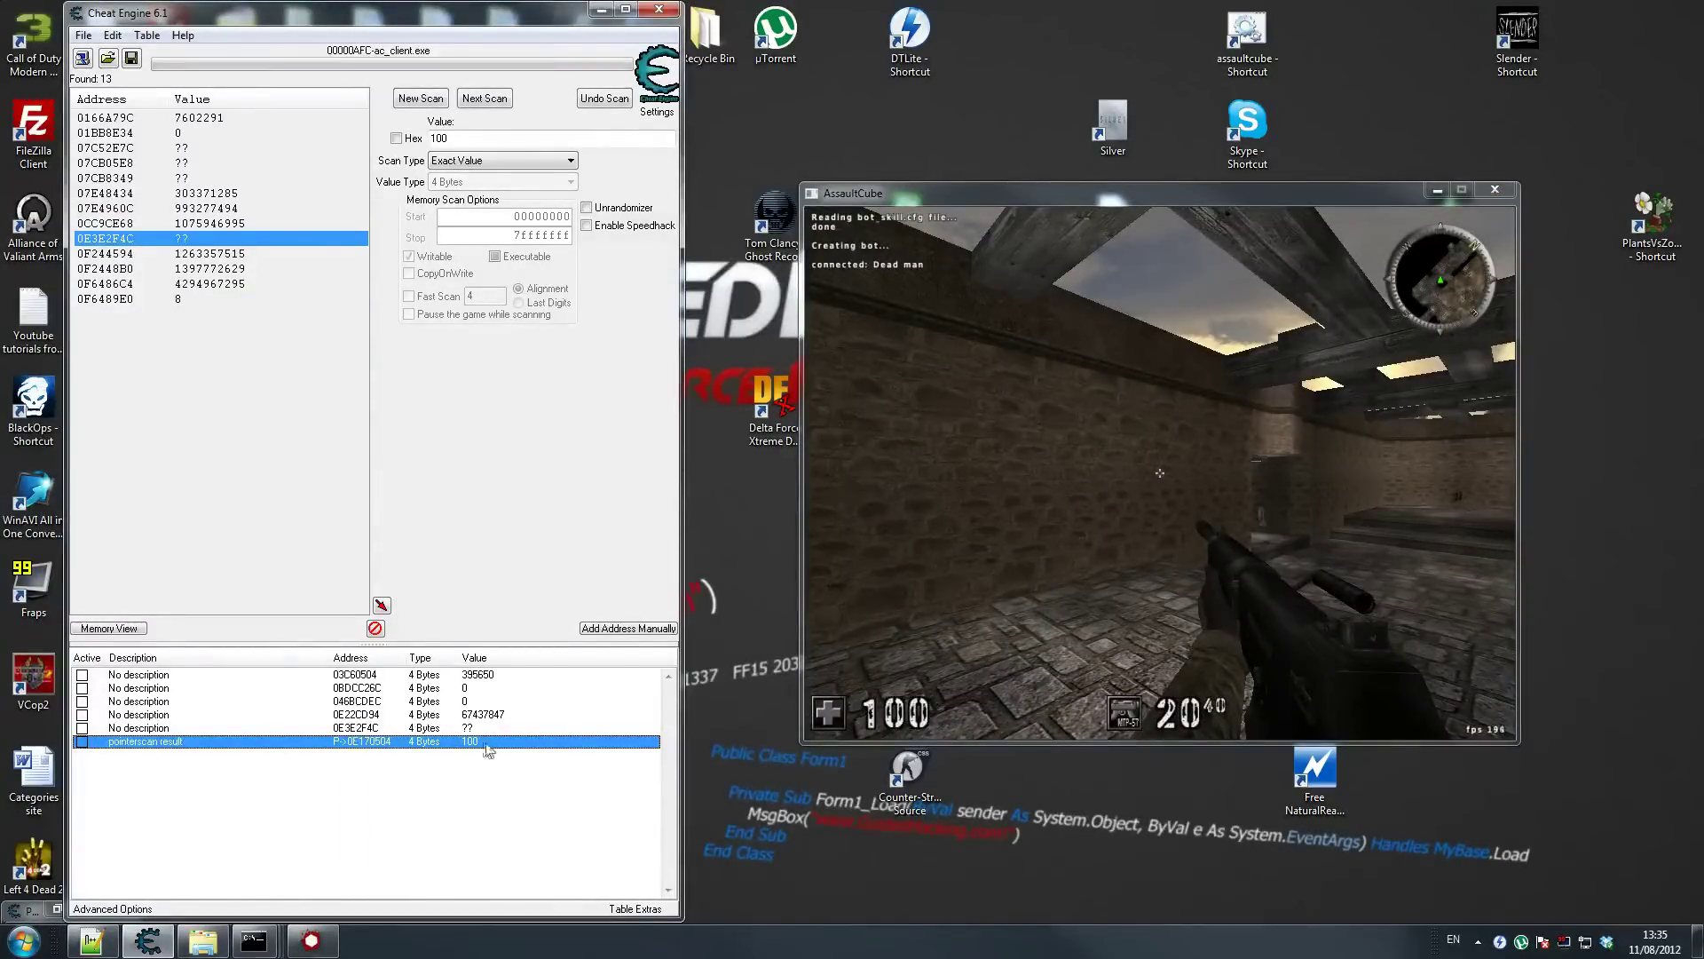
double_click(486, 744)
type("1")
left_click(970, 524)
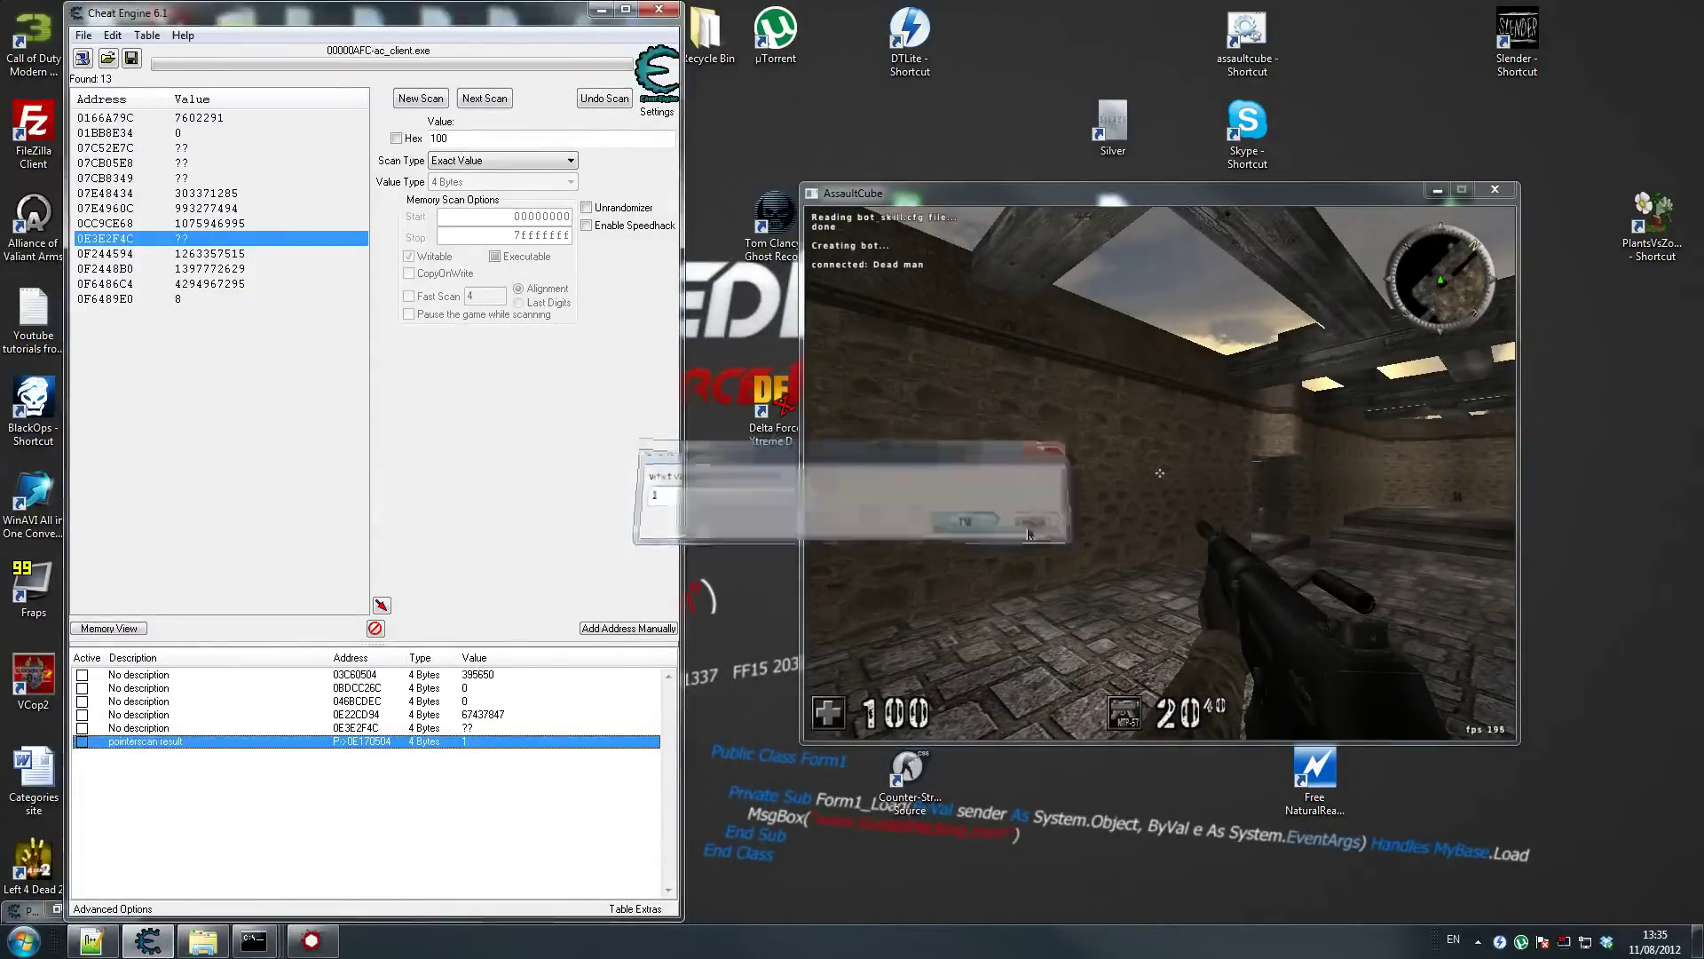
Return to the game, track down the bot and shoot it until it is fragged
key("w")
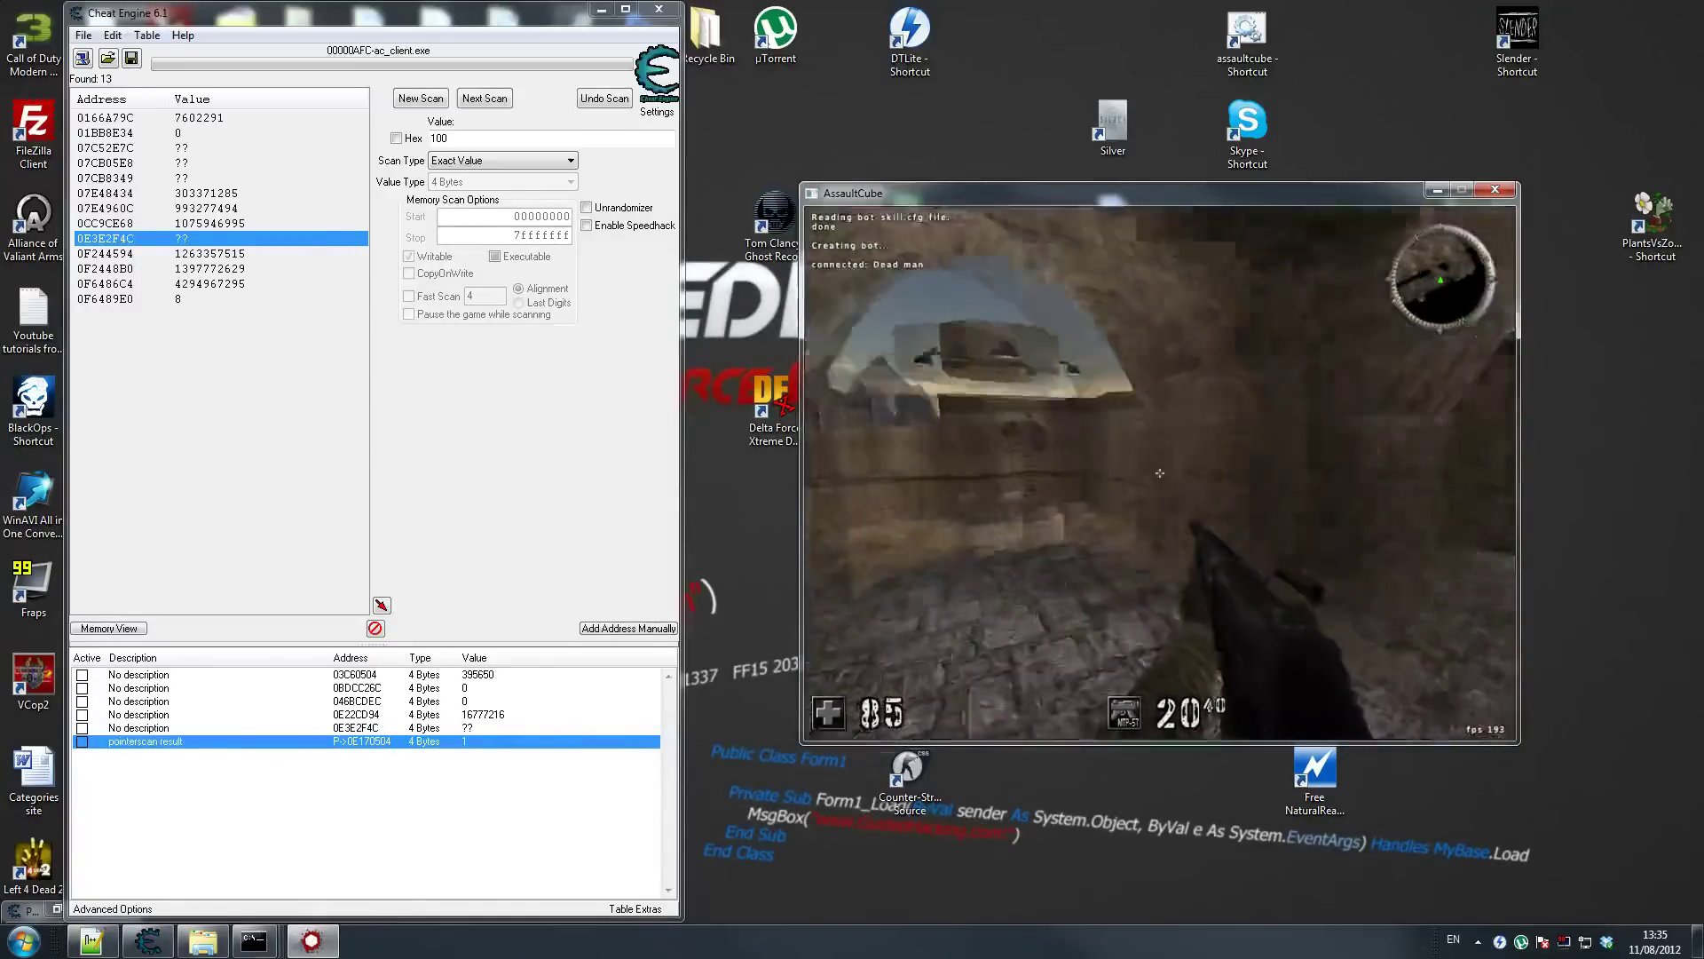
key("w")
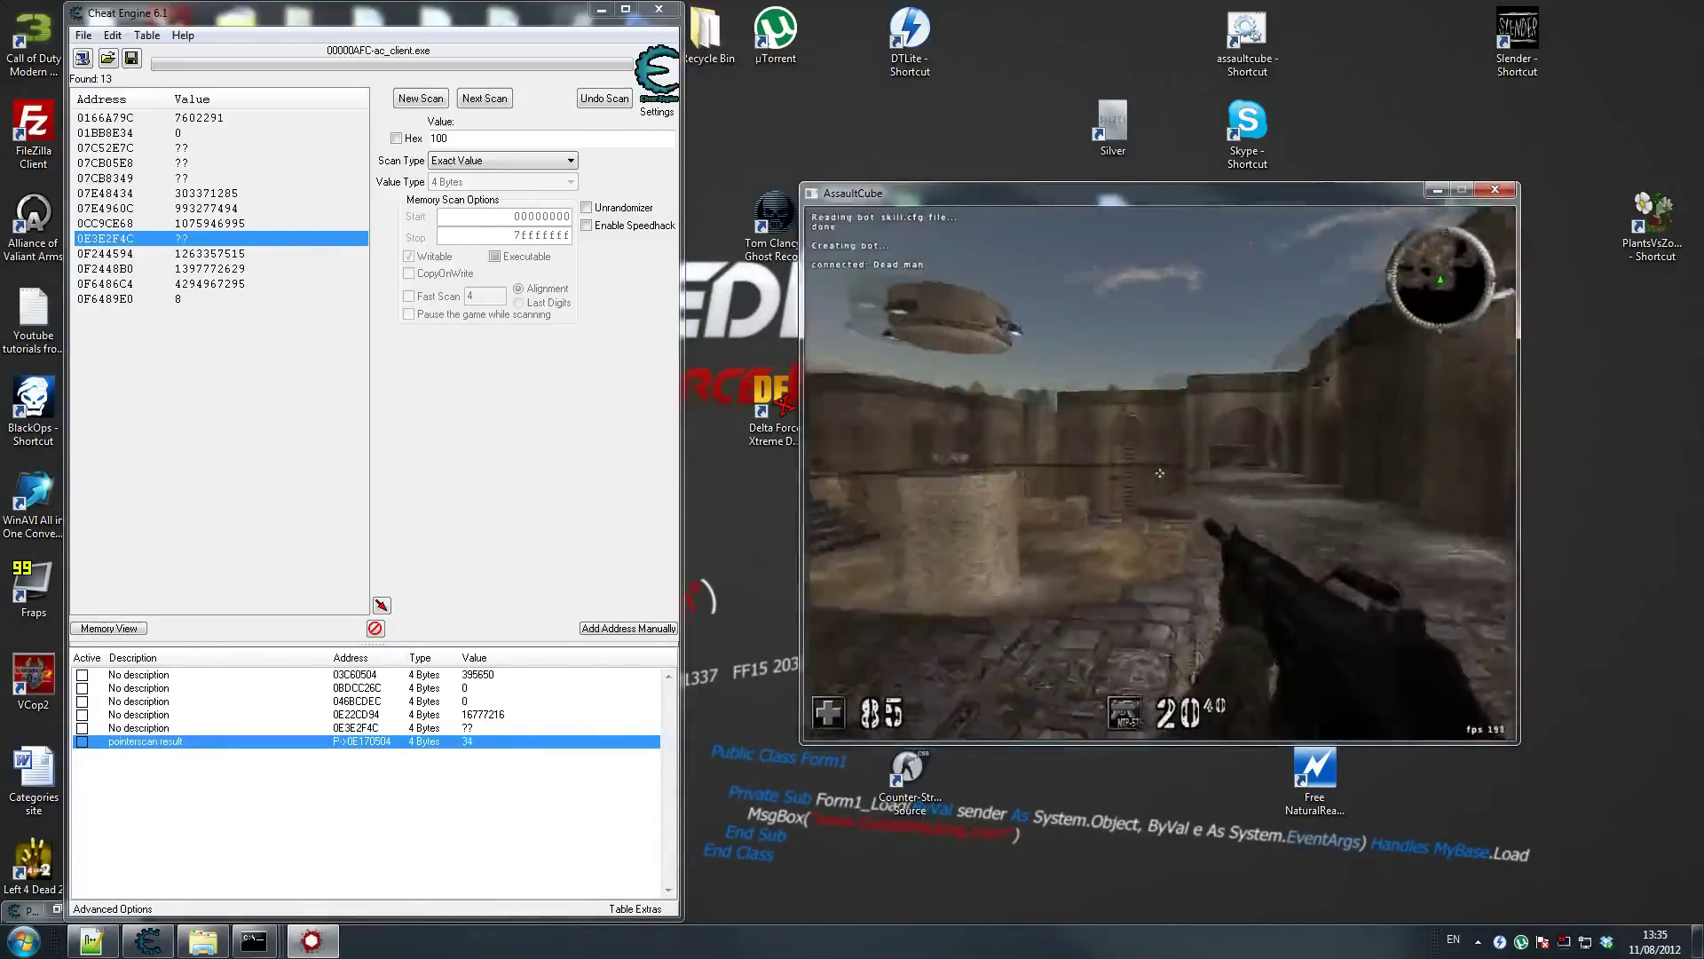
key("w")
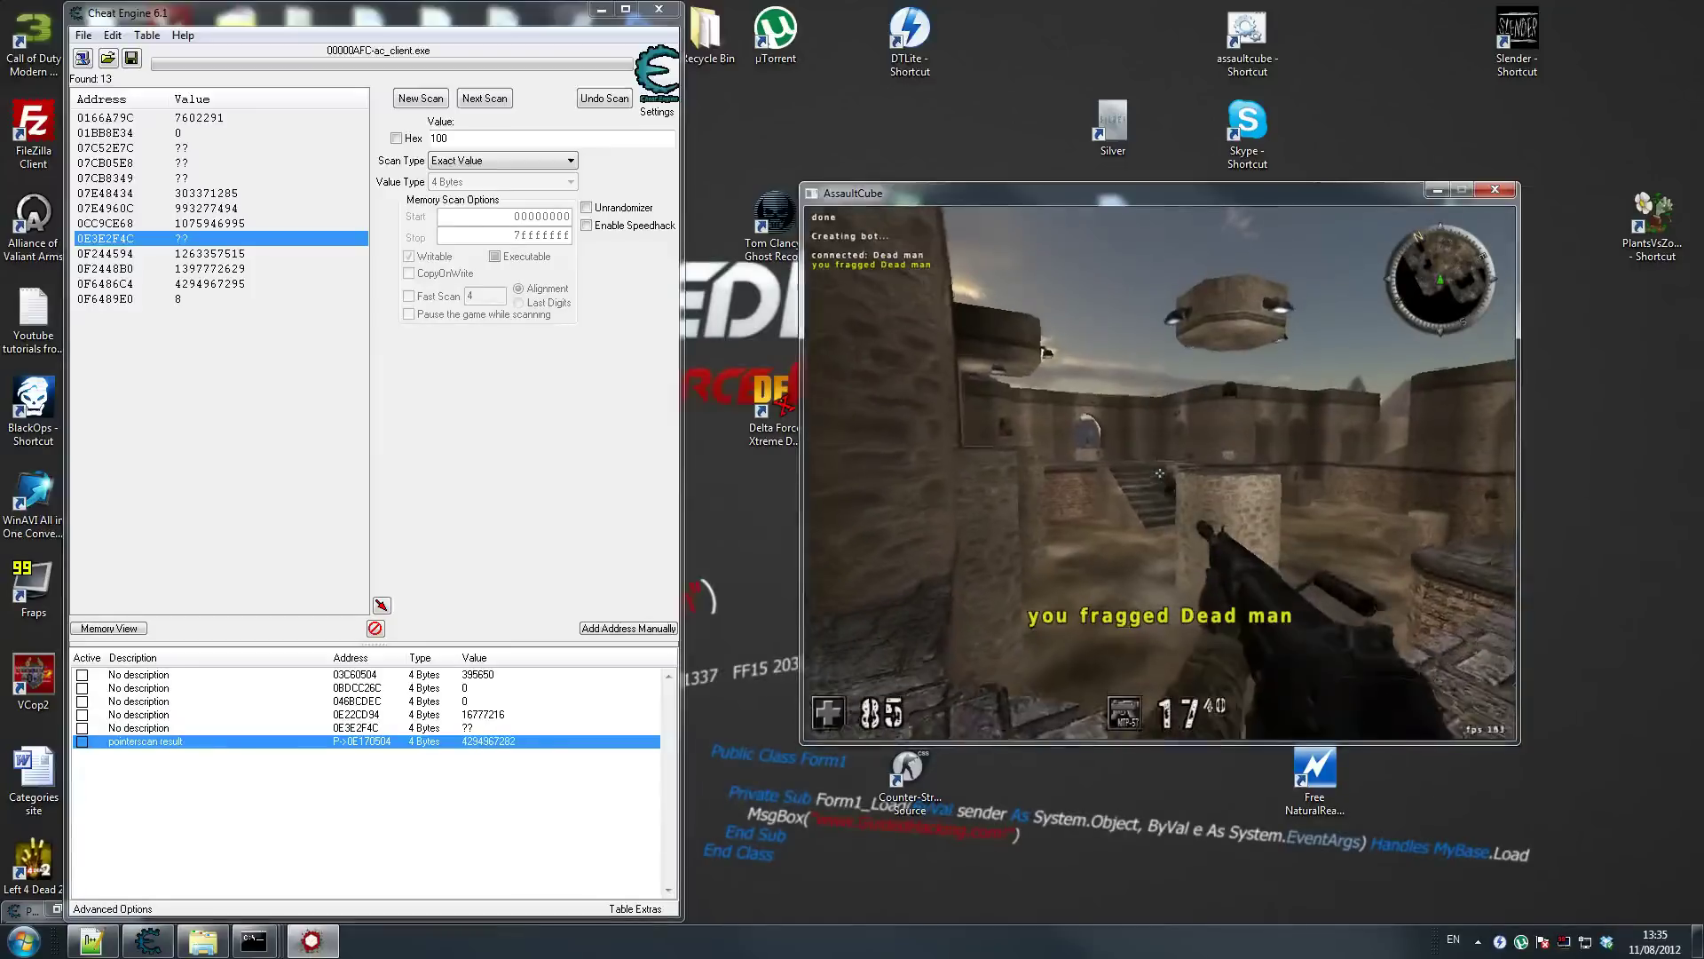
Freeze the value of the pointerscan result entry, then return to the game and shoot repeatedly at the bot
key("super")
left_click(504, 787)
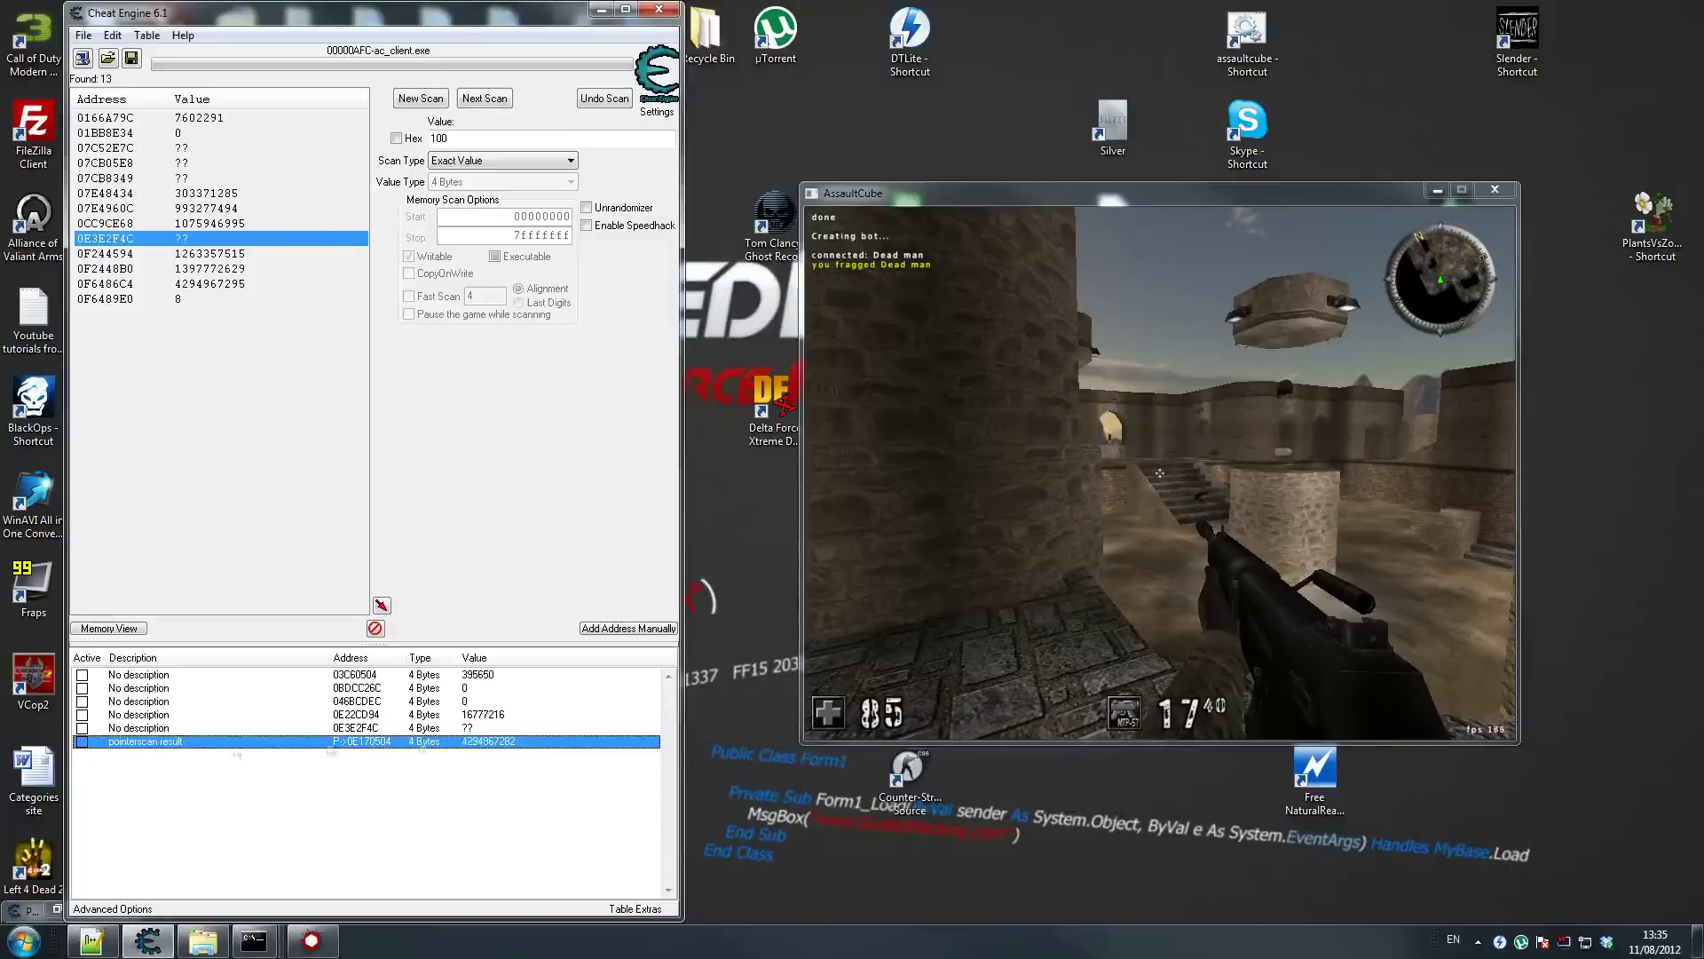
left_click(1159, 472)
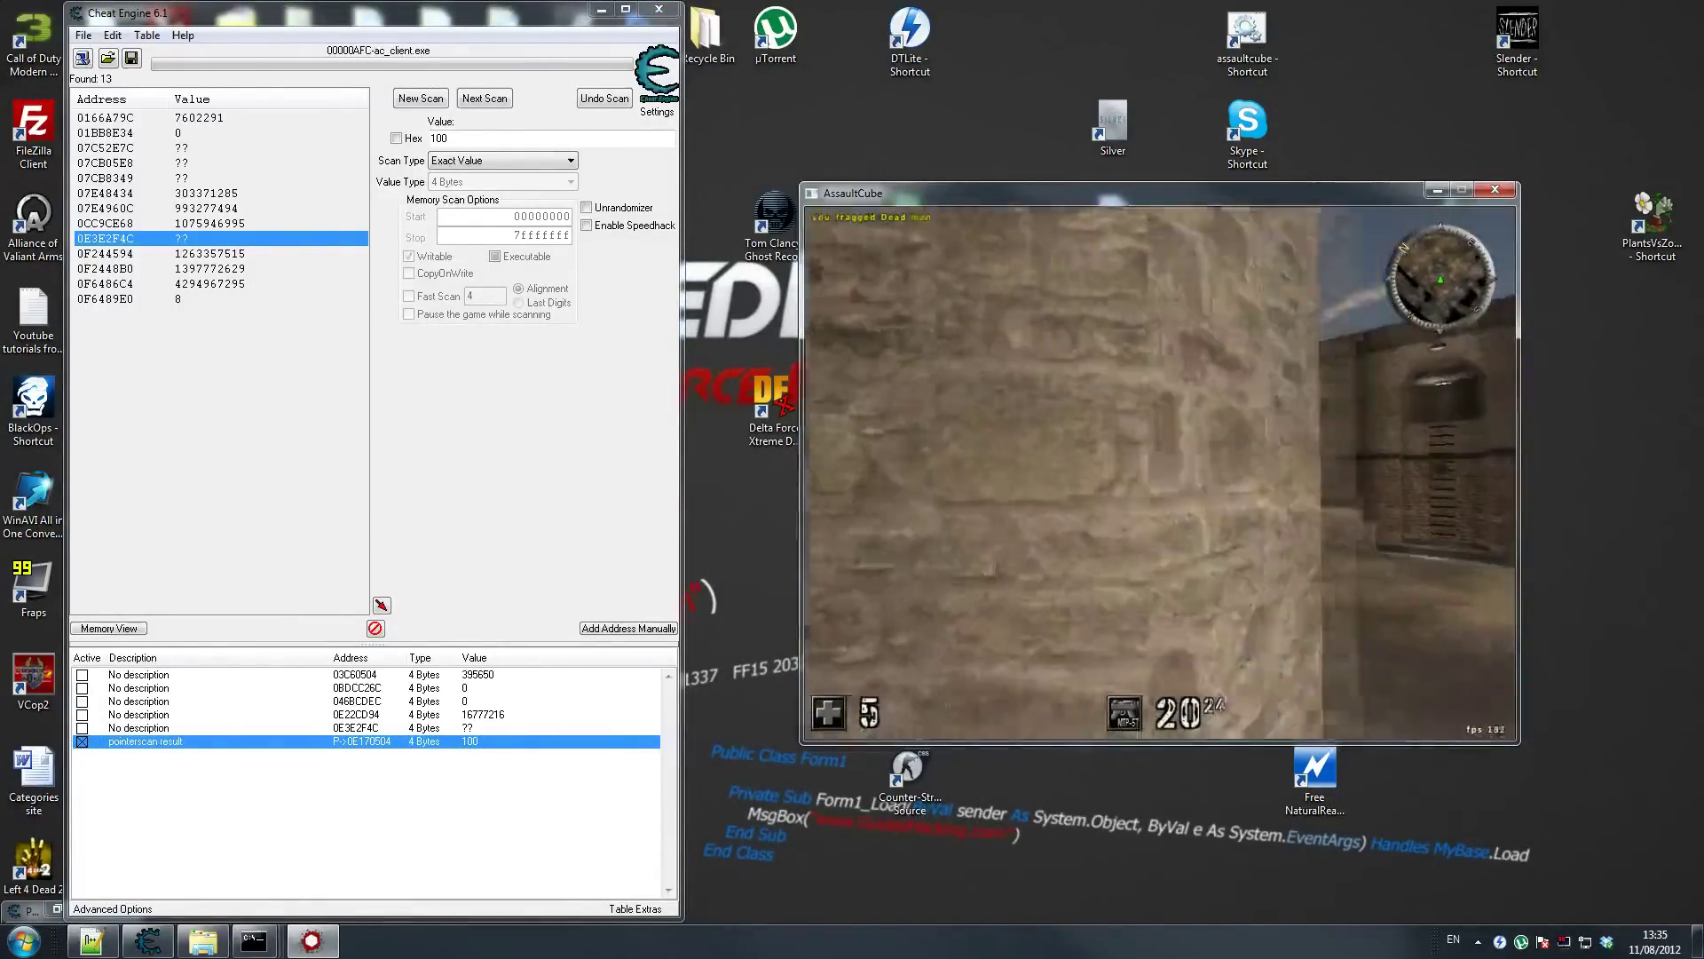
left_click(1159, 472)
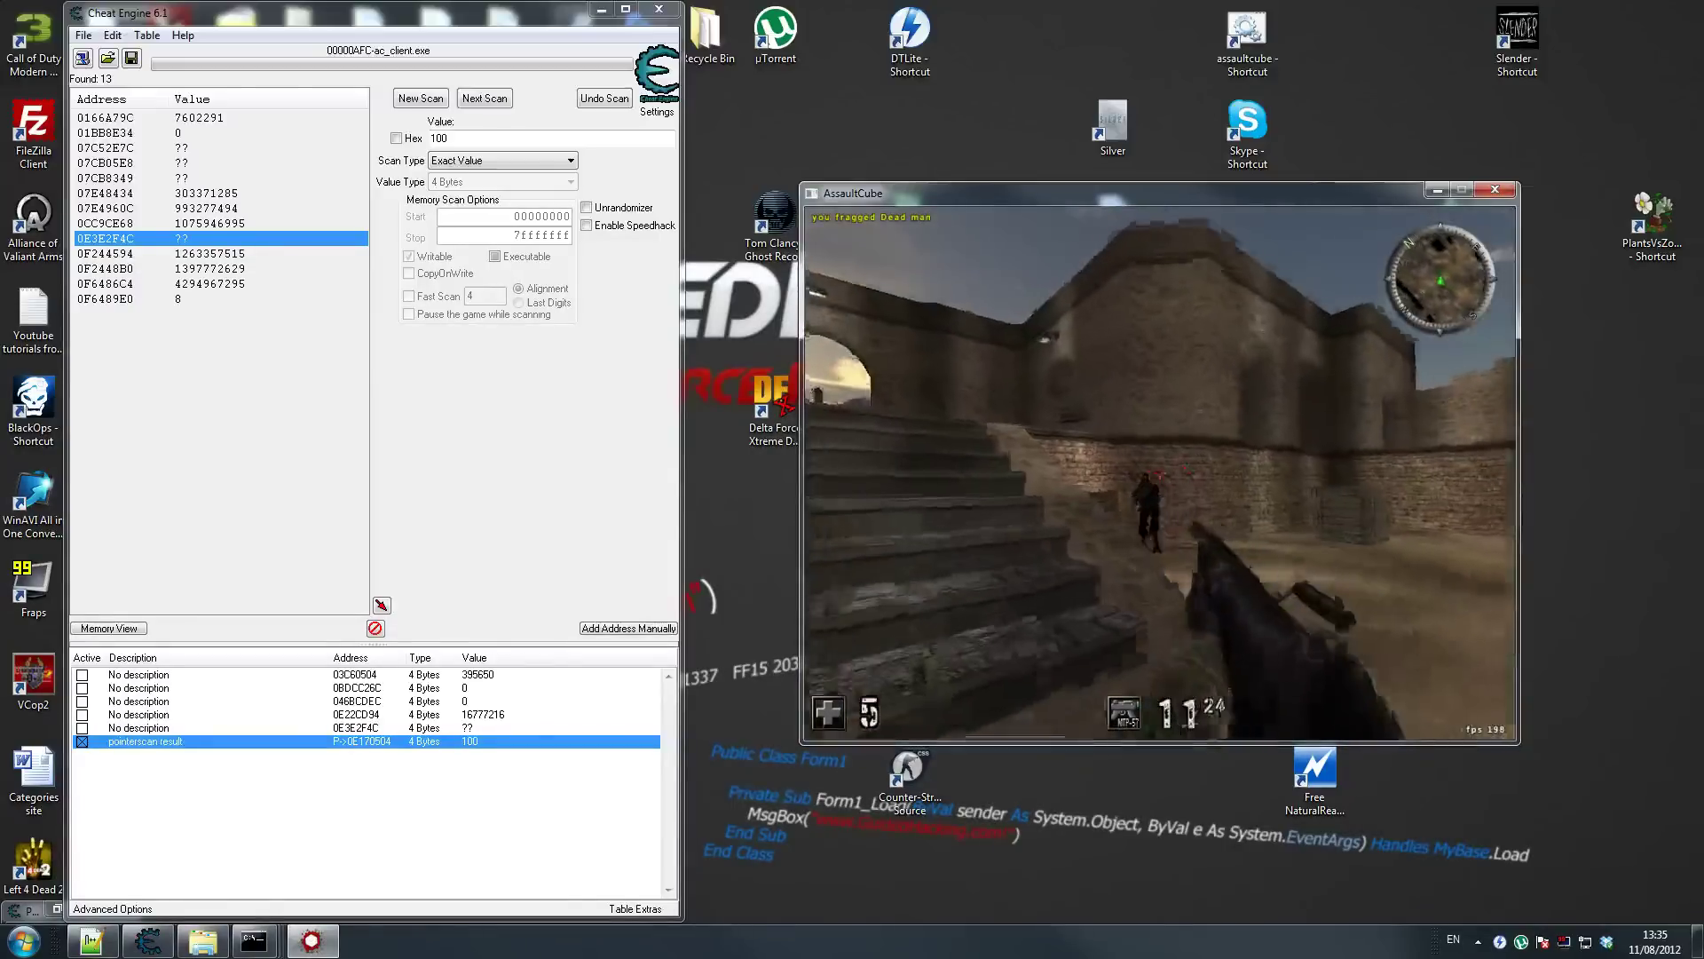
left_click(1159, 472)
left_click(1159, 472)
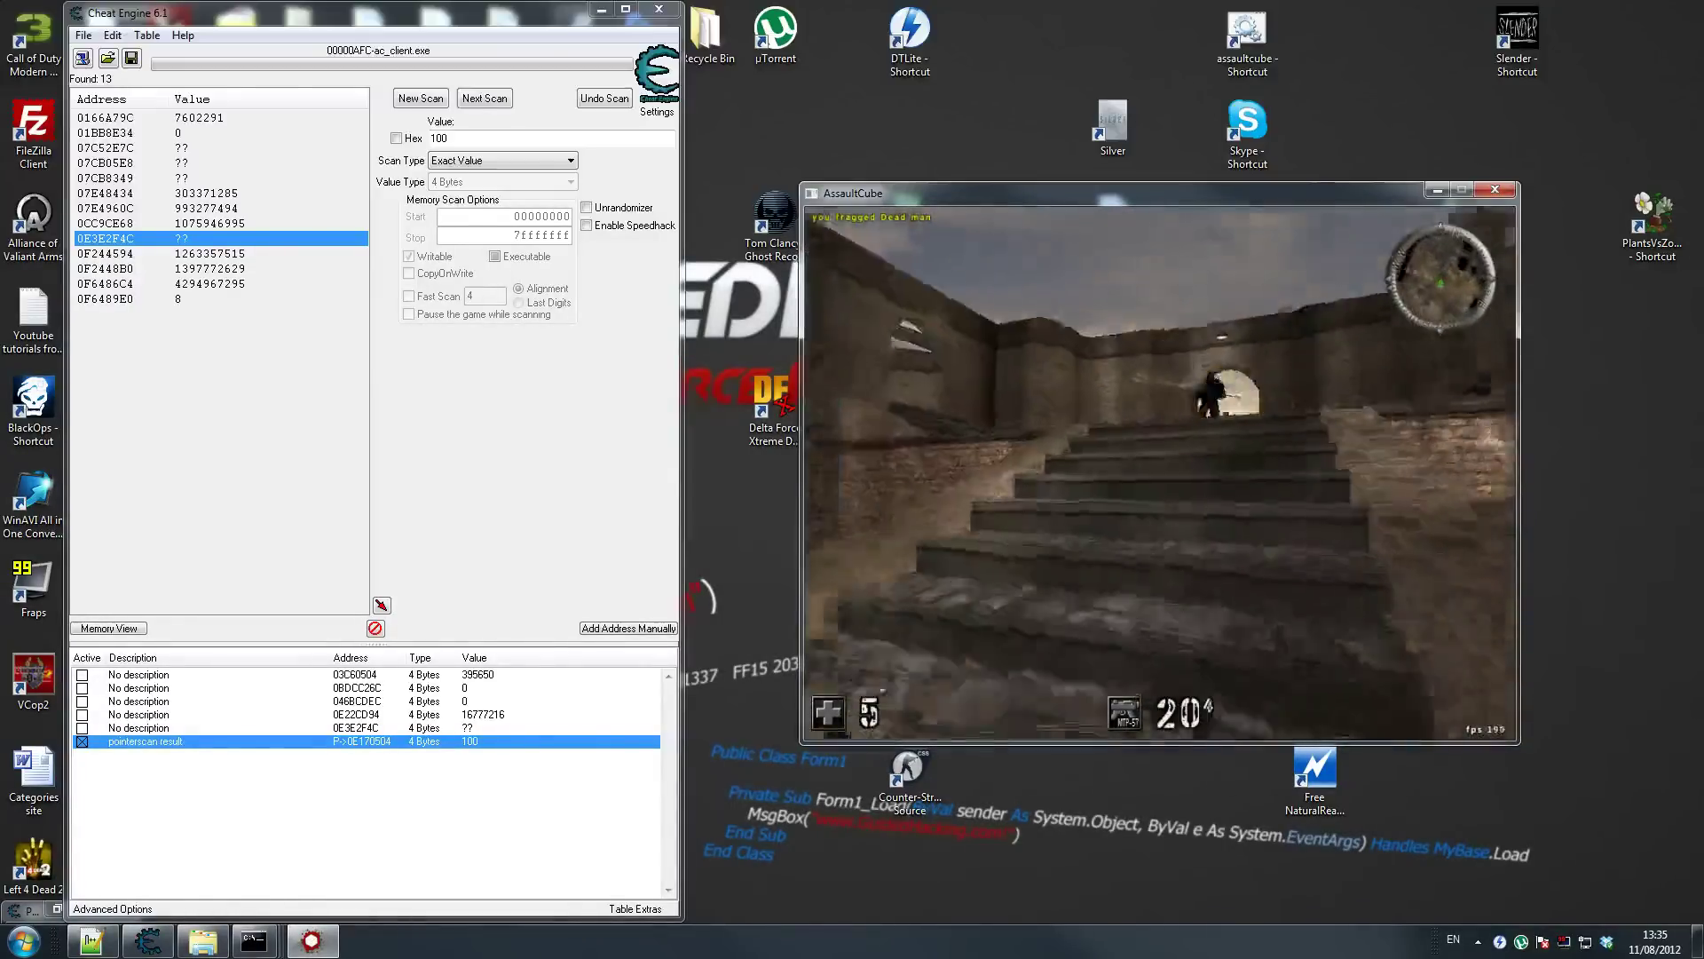
left_click(1160, 473)
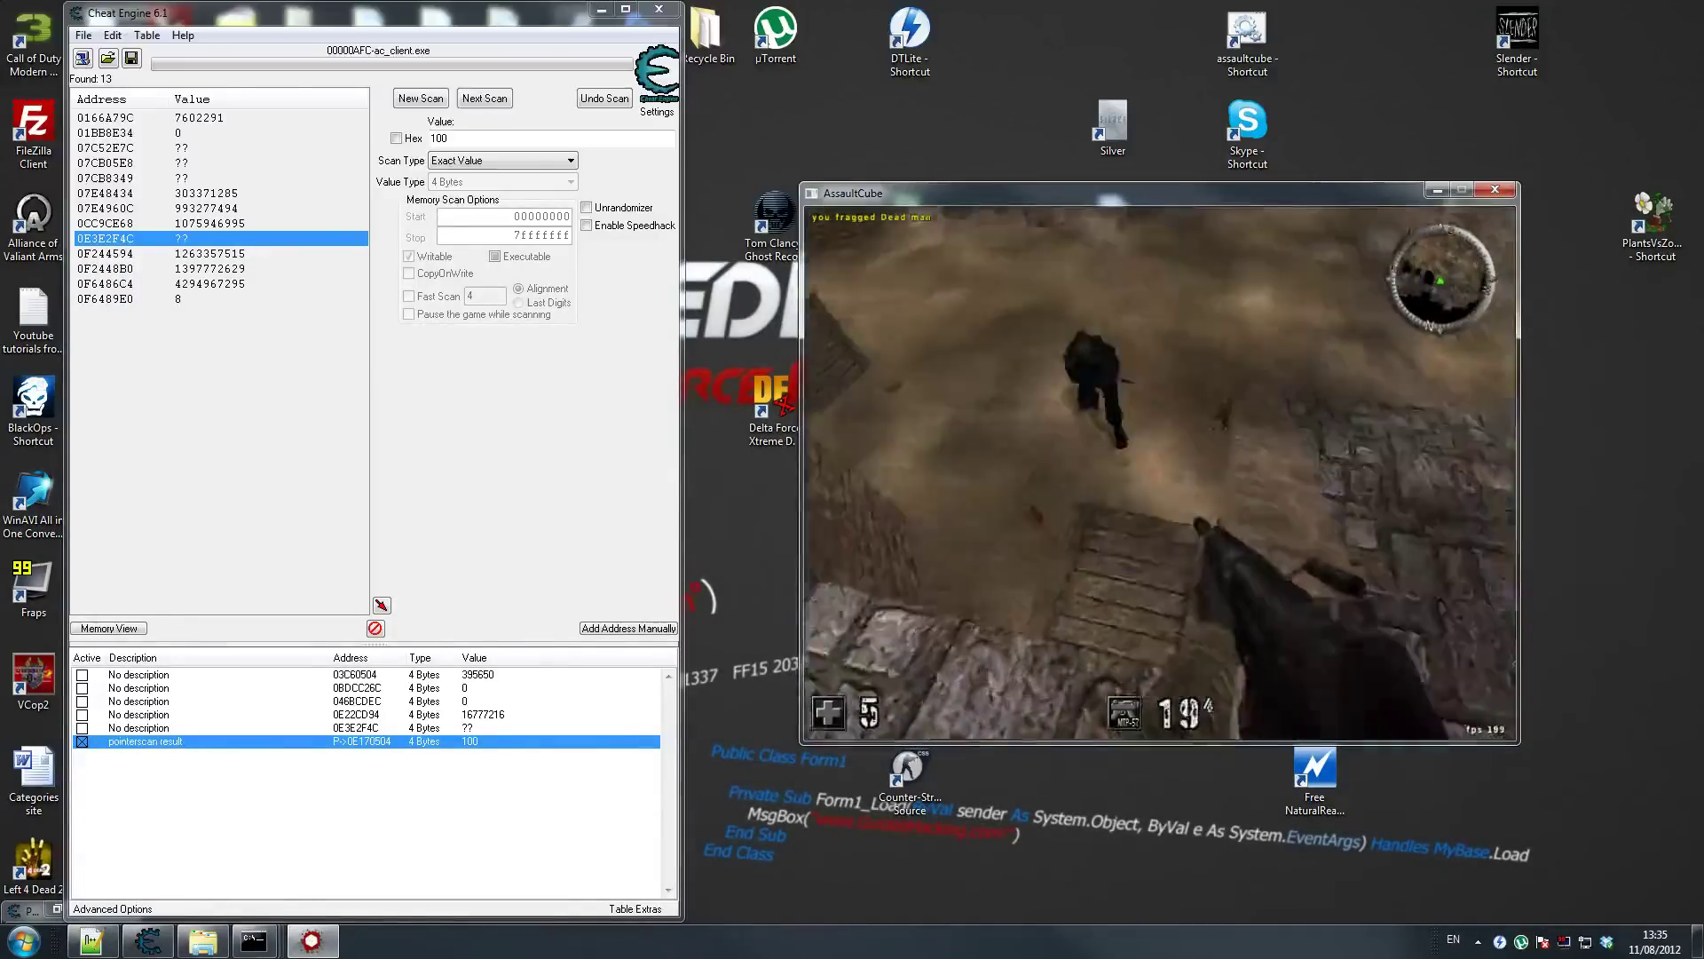
left_click(1159, 472)
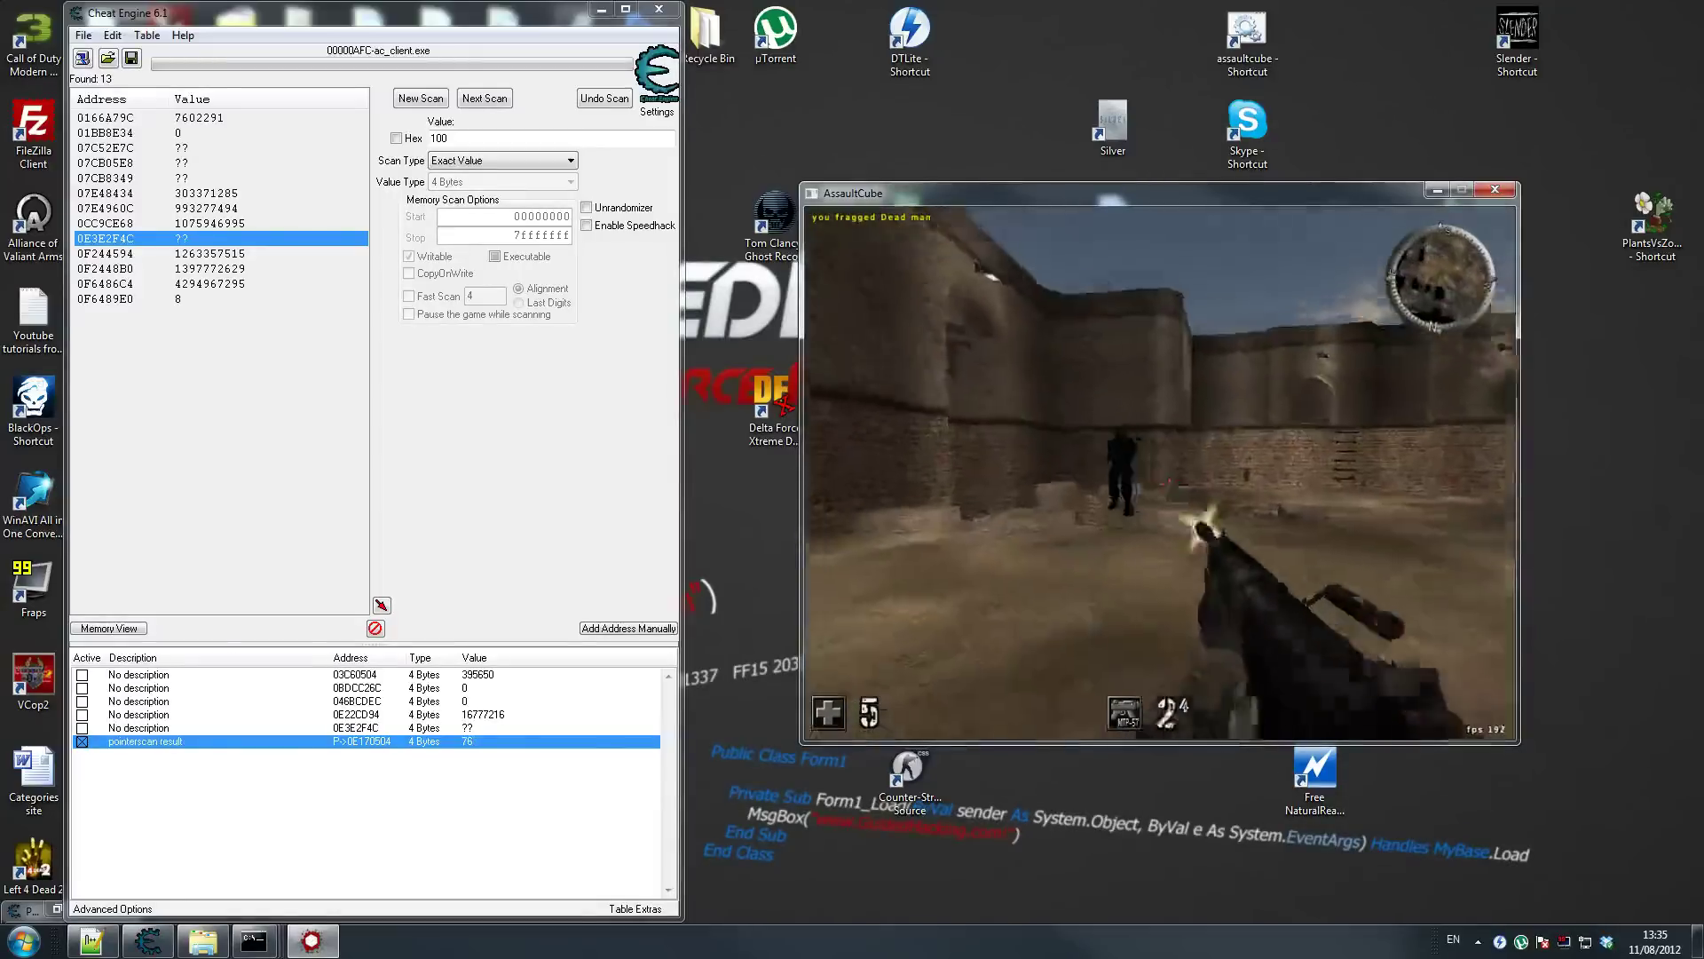
left_click(1159, 472)
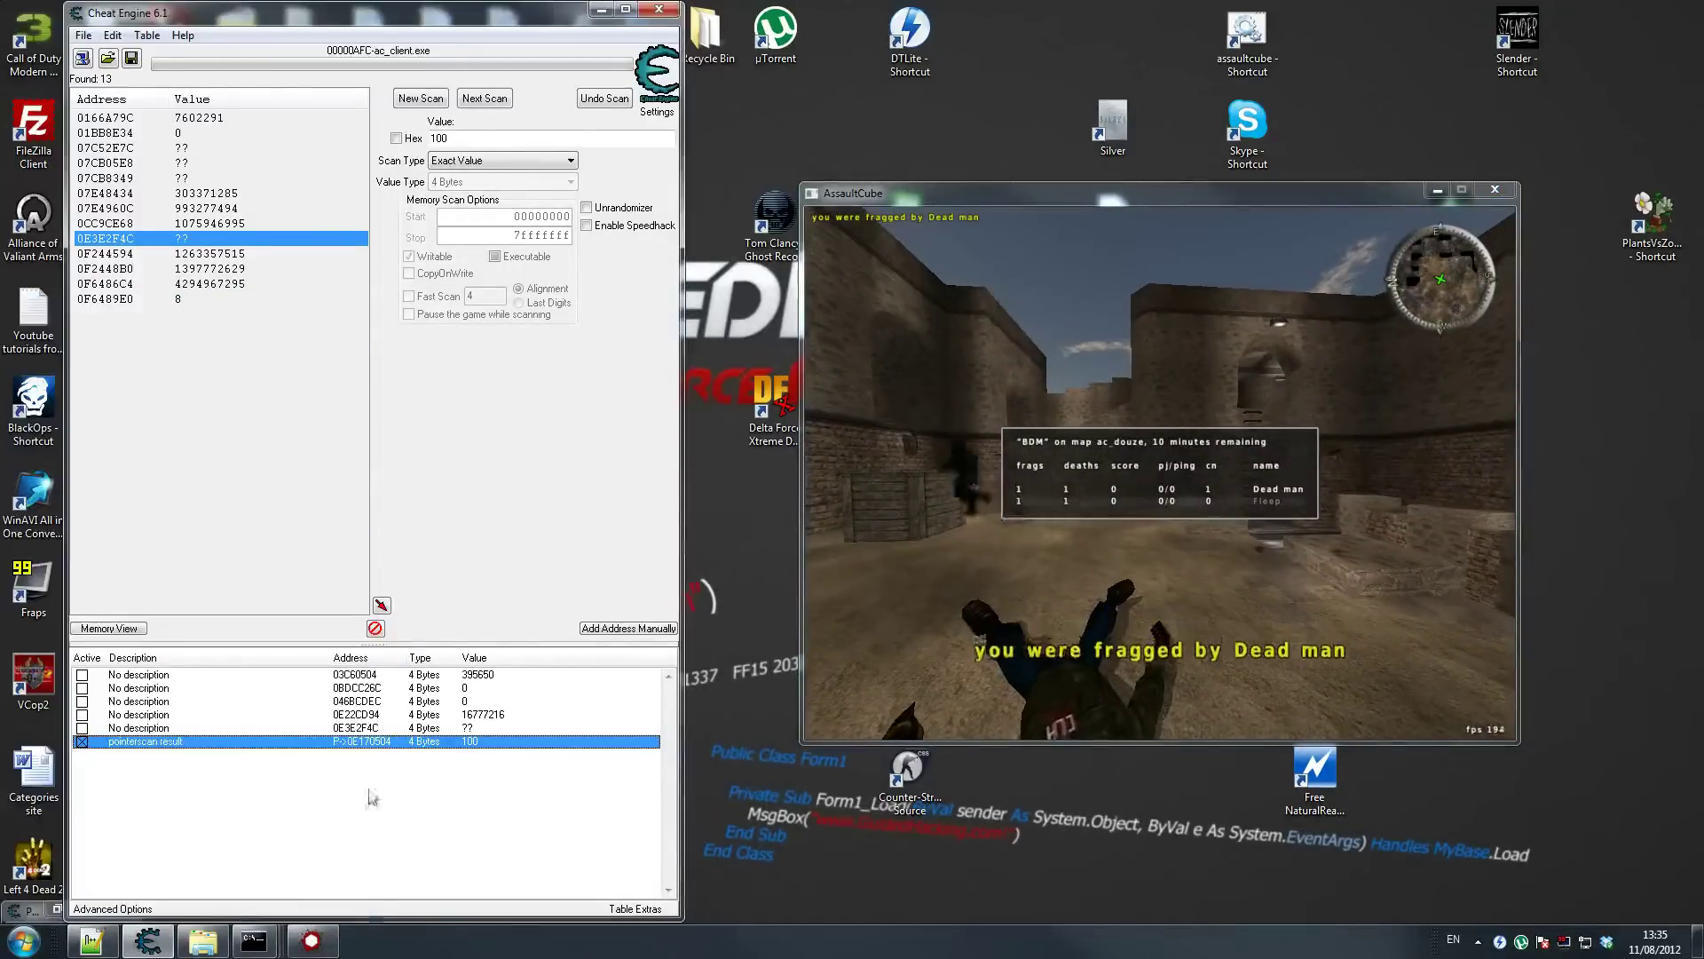
Check the pointer entry's address and offsets again, then restore the pointer scan window and look through where its results point
double_click(352, 747)
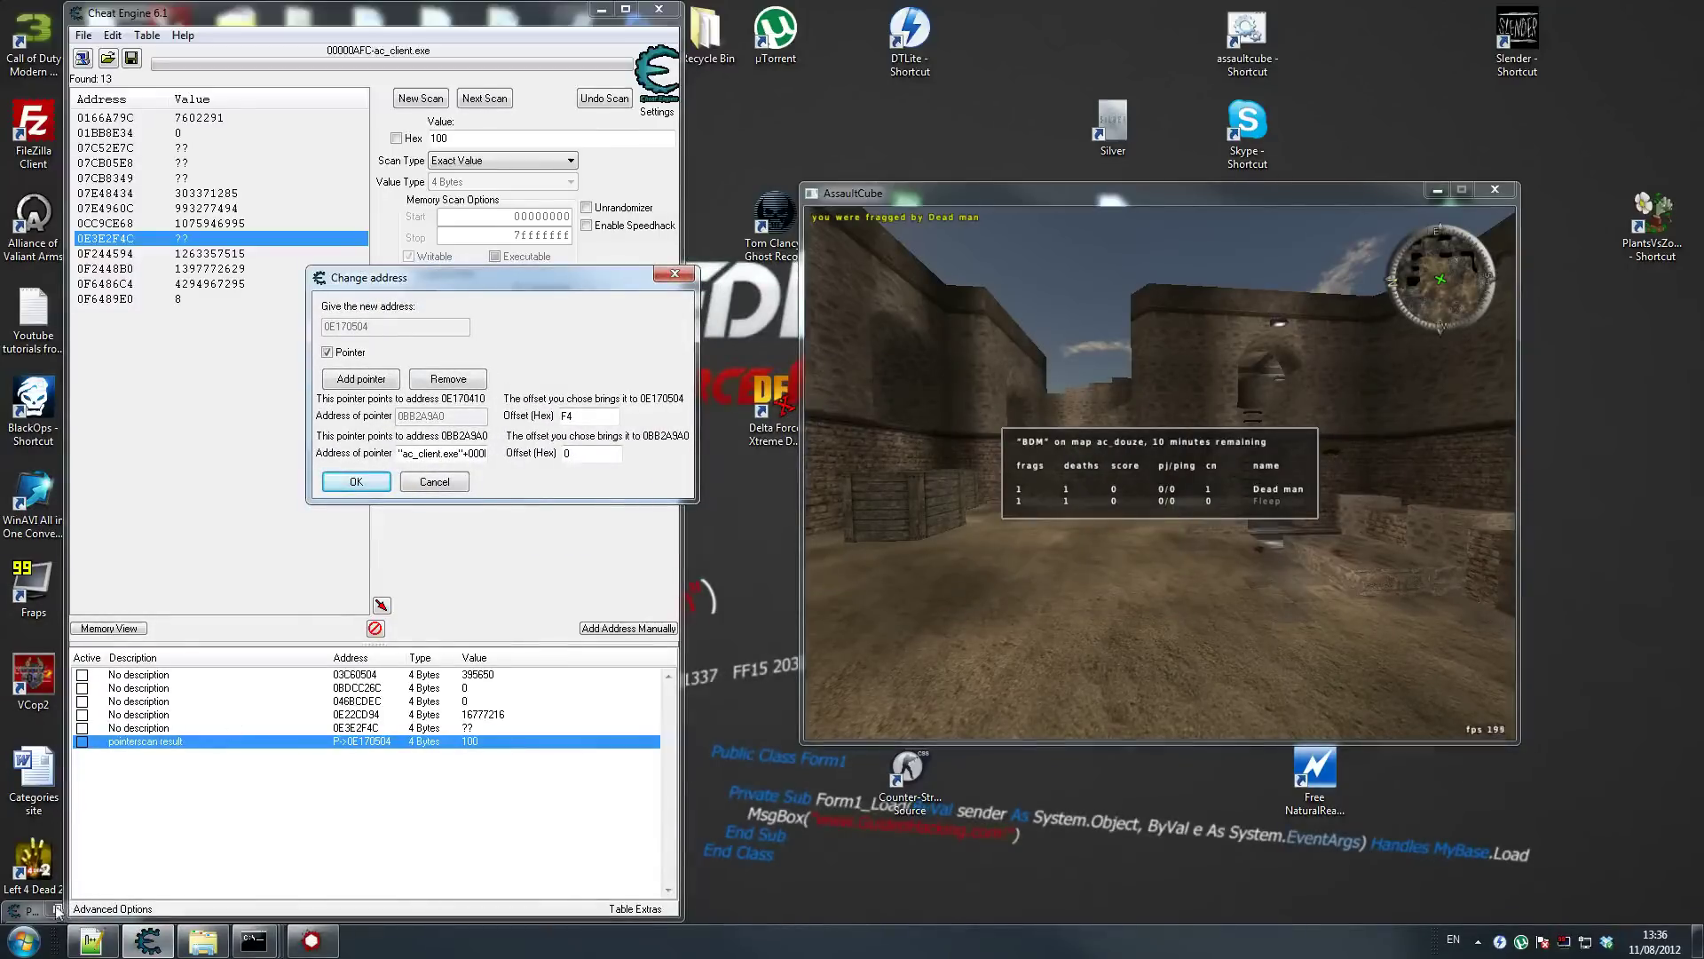
left_click(464, 487)
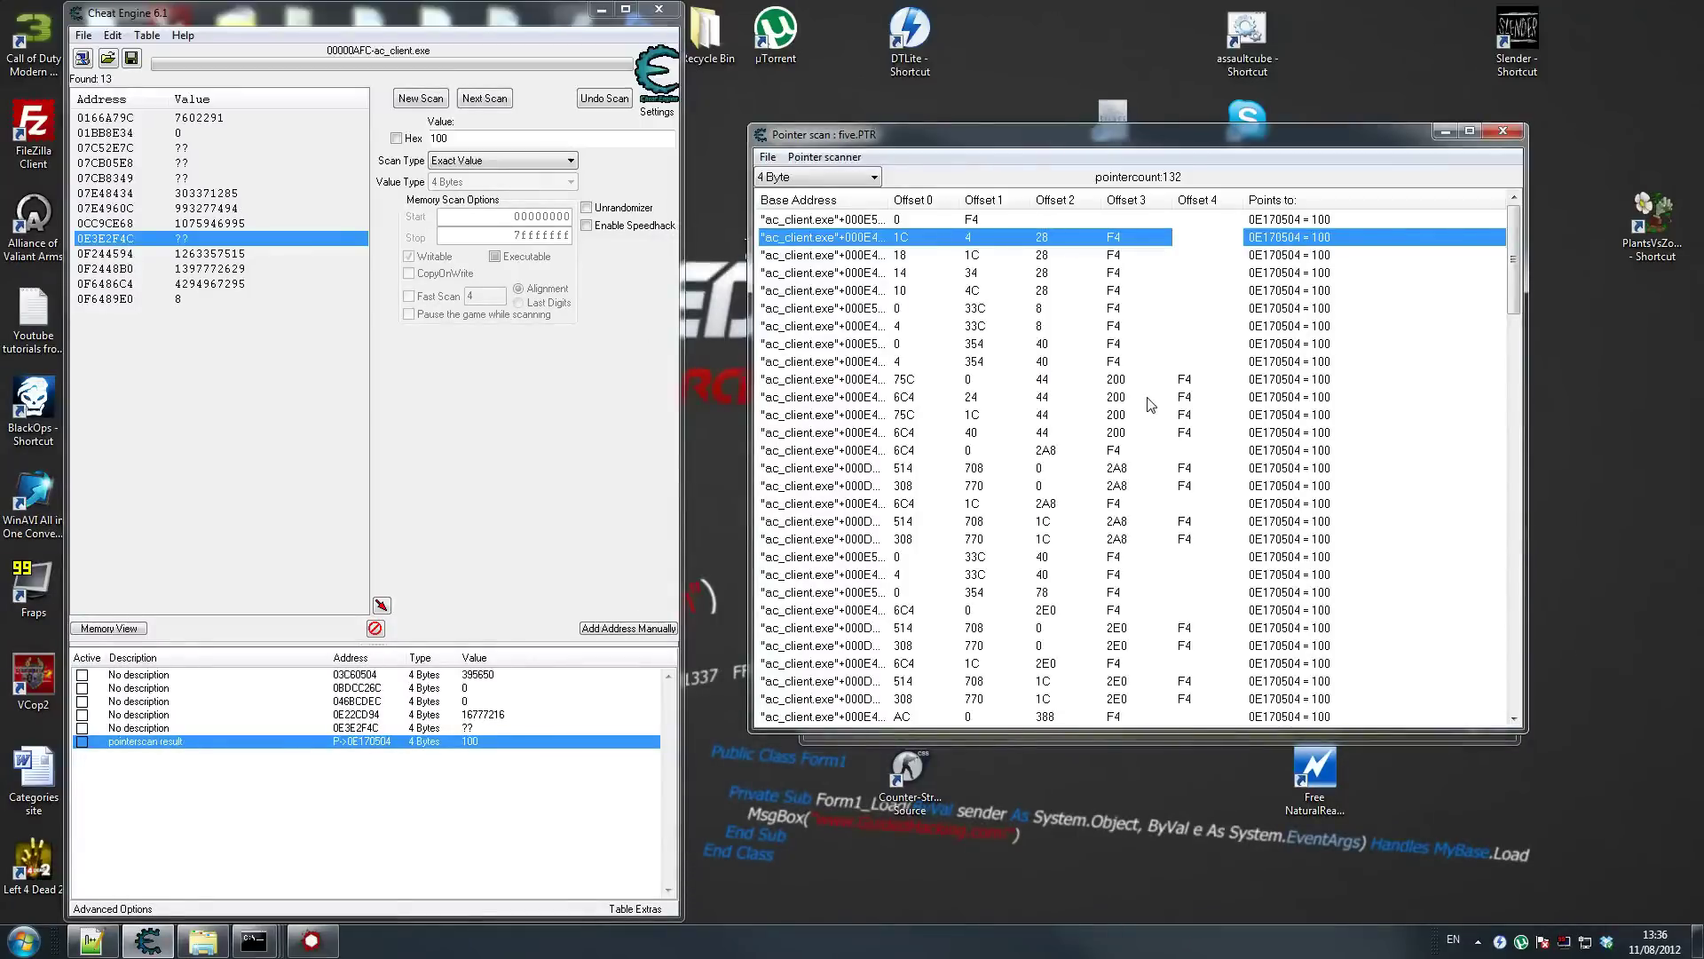
scroll(1209, 400, "down", 20)
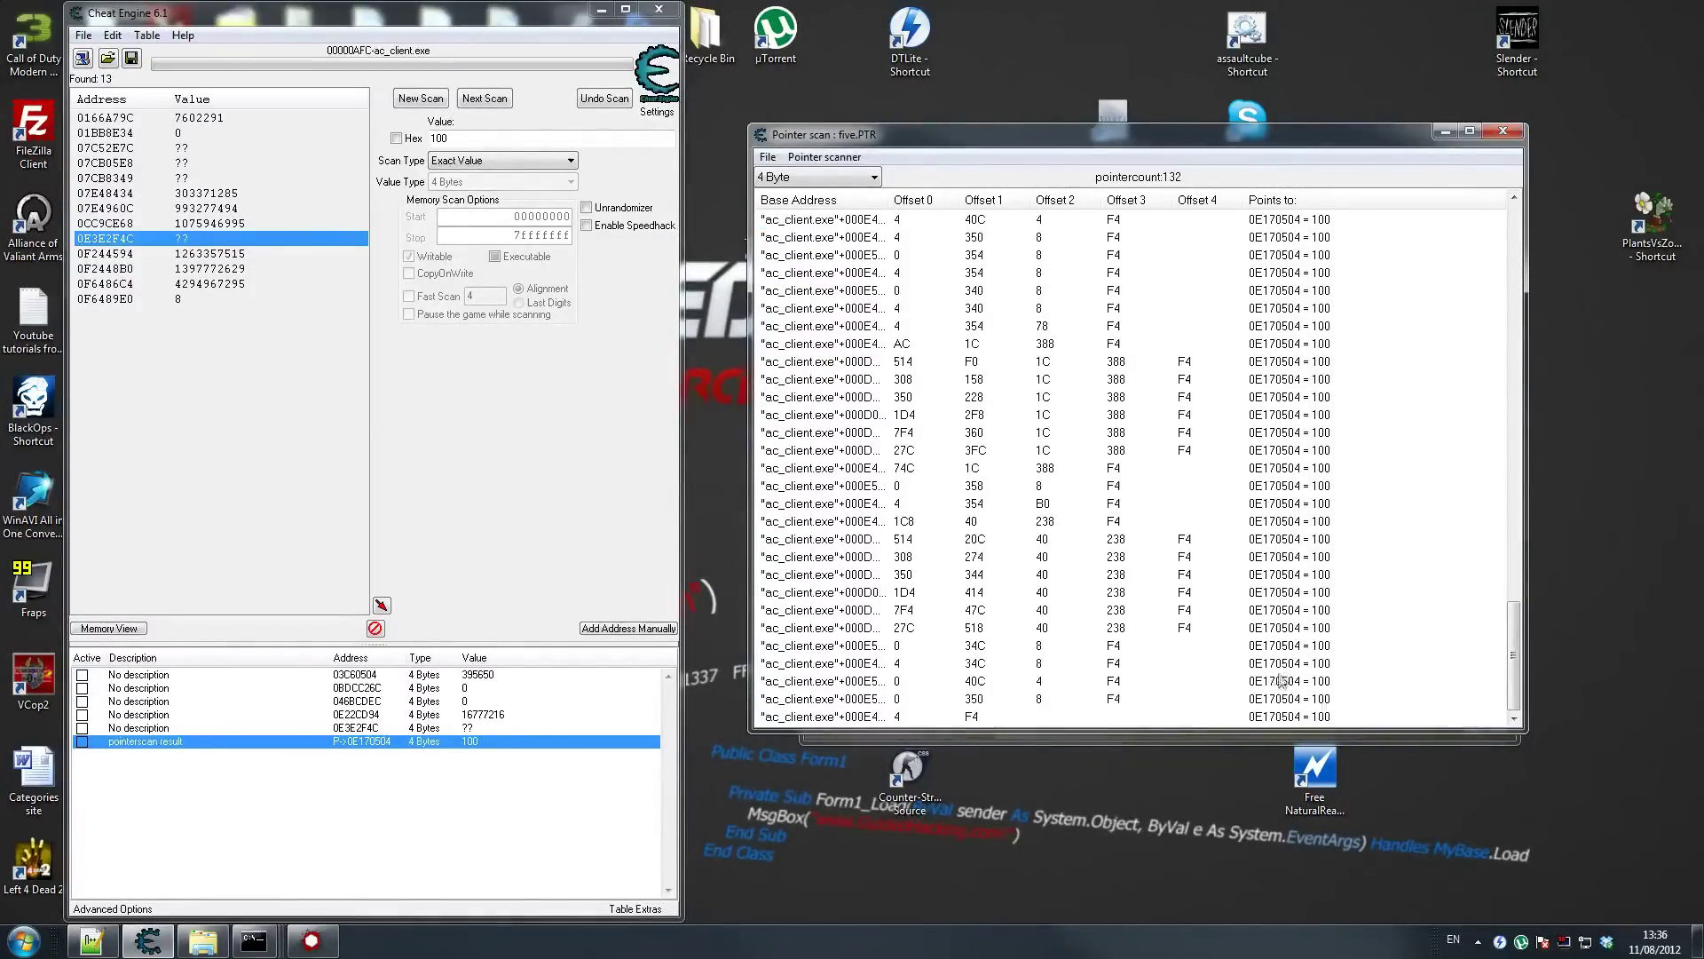
left_click_drag(1506, 685, 1515, 287)
left_click(1156, 238)
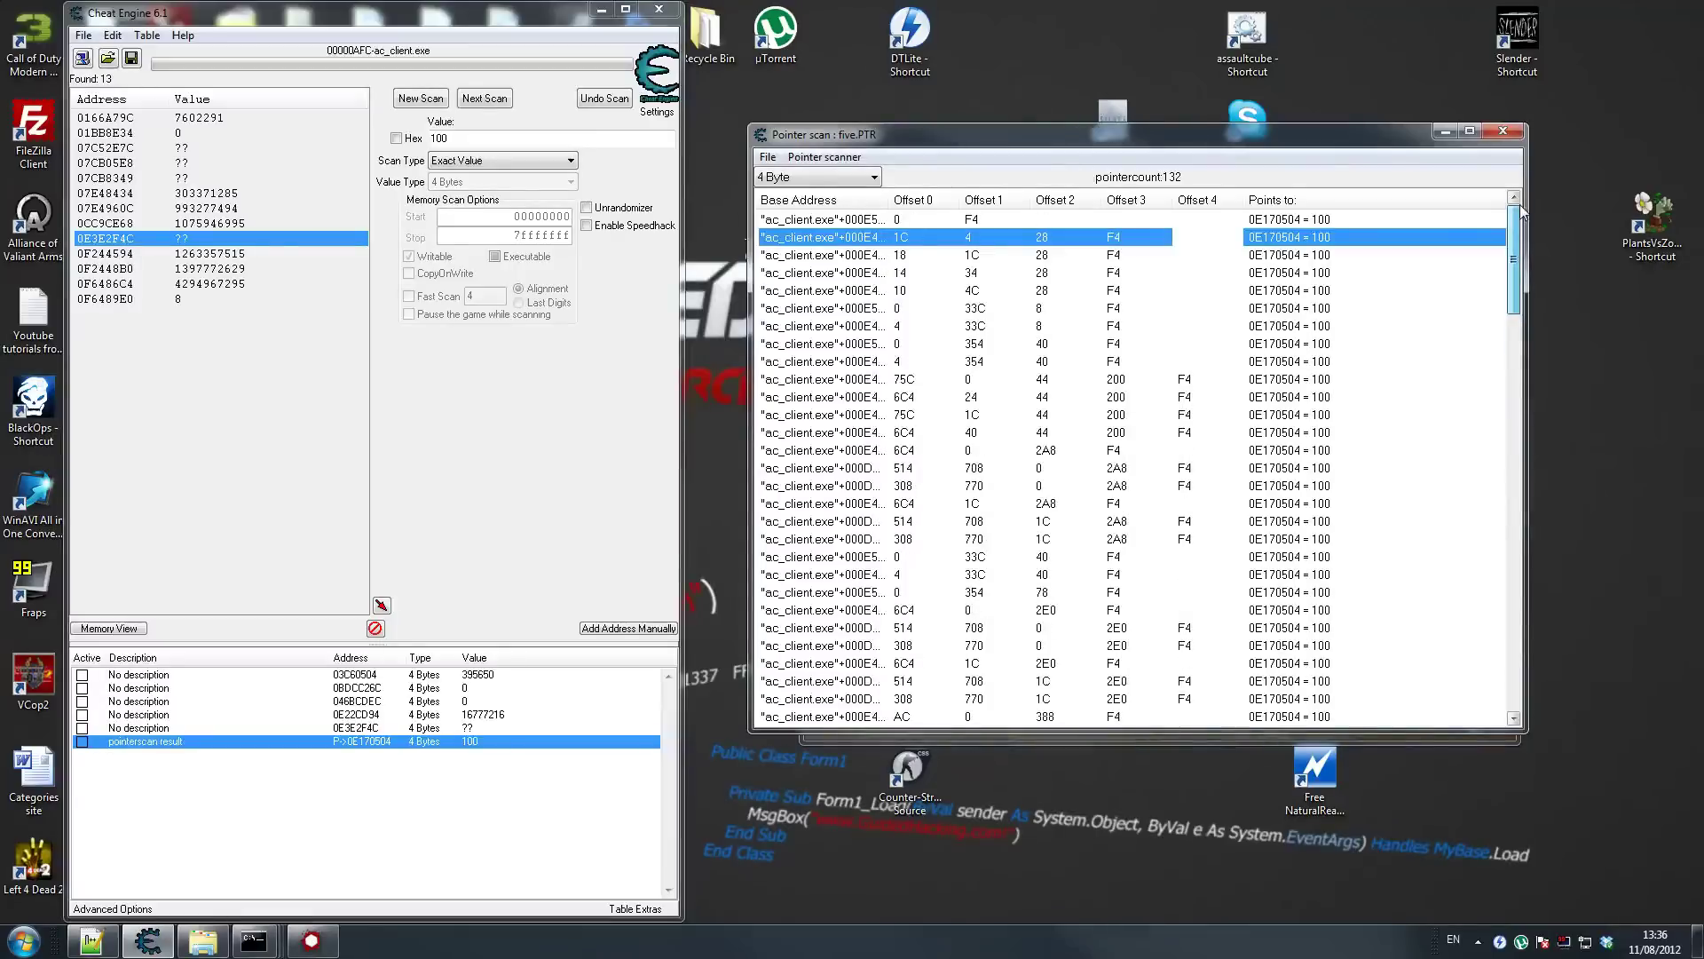
left_click(1065, 266)
scroll(1061, 311, "down", 20)
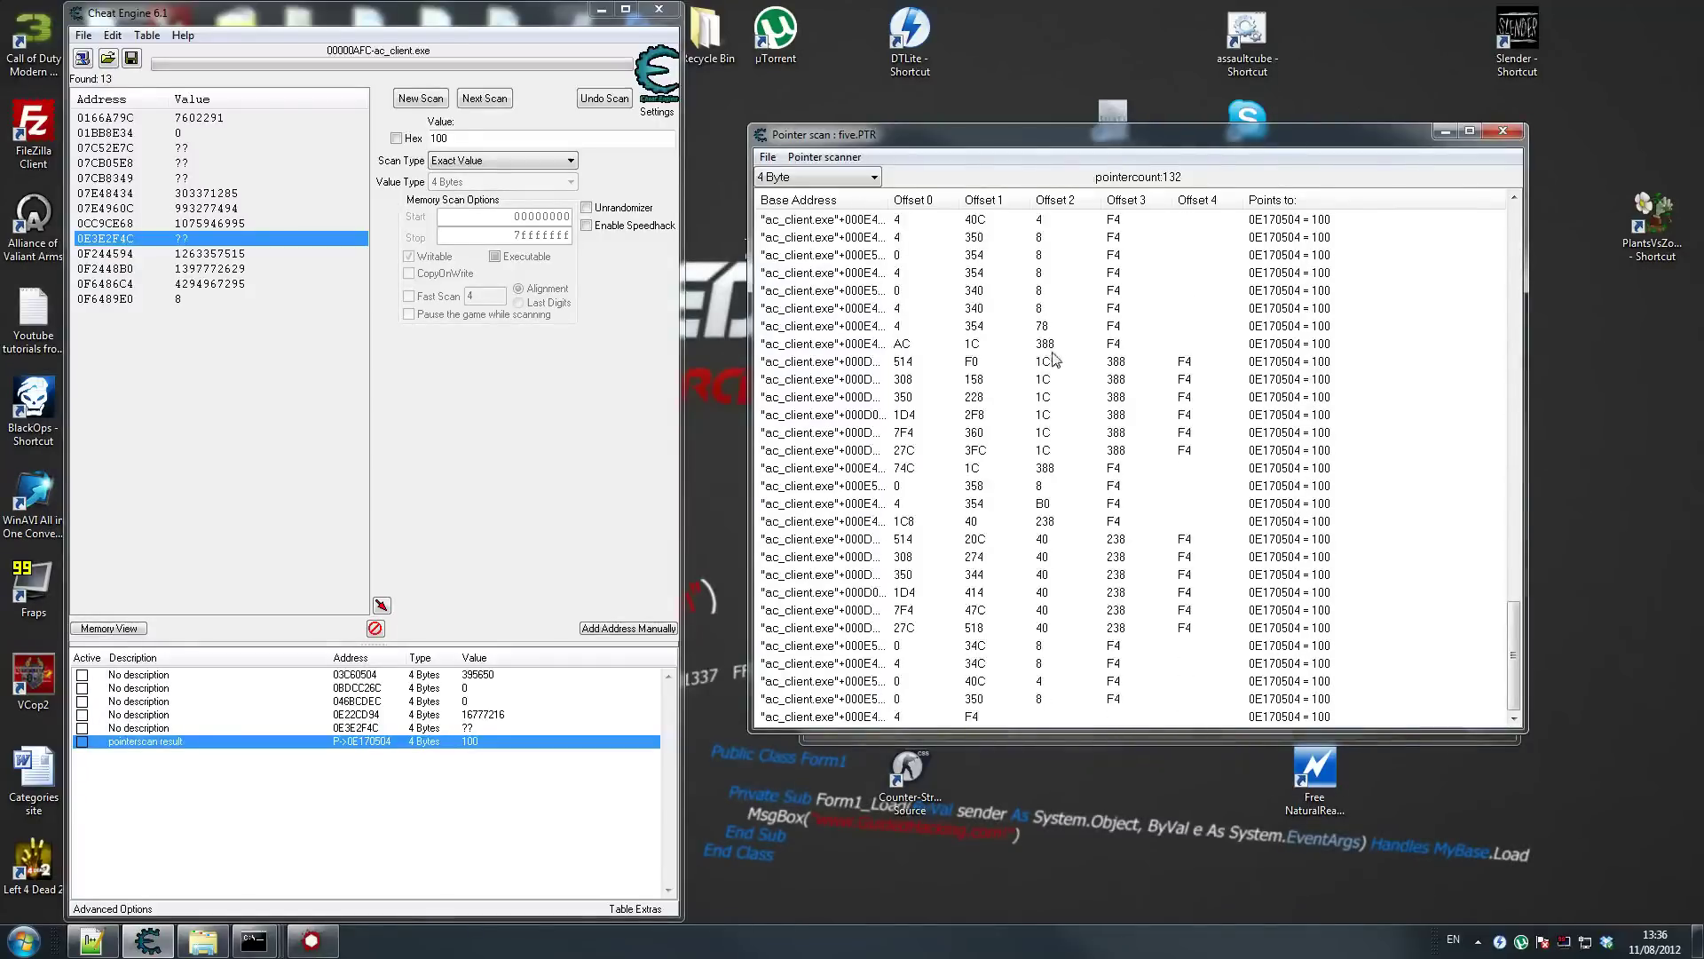
scroll(1085, 409, "up", 20)
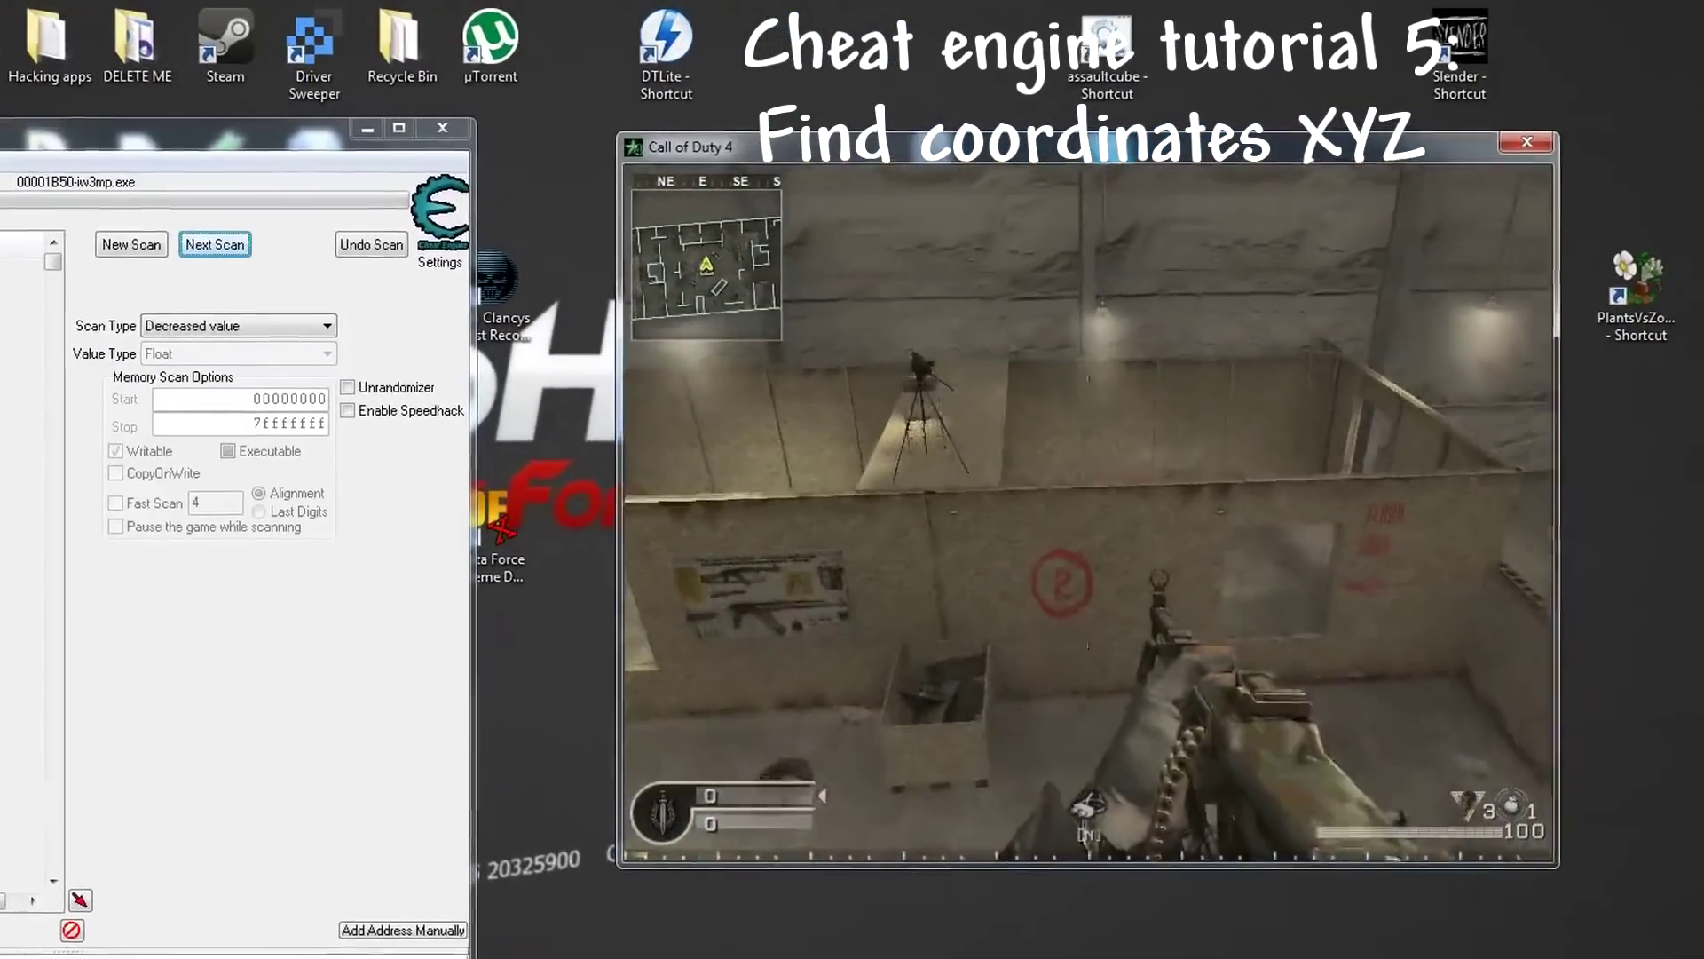
Switch to Call of Duty 4, move the player and scan iw3mp.exe's float values for decreased, then increased values
key("F2")
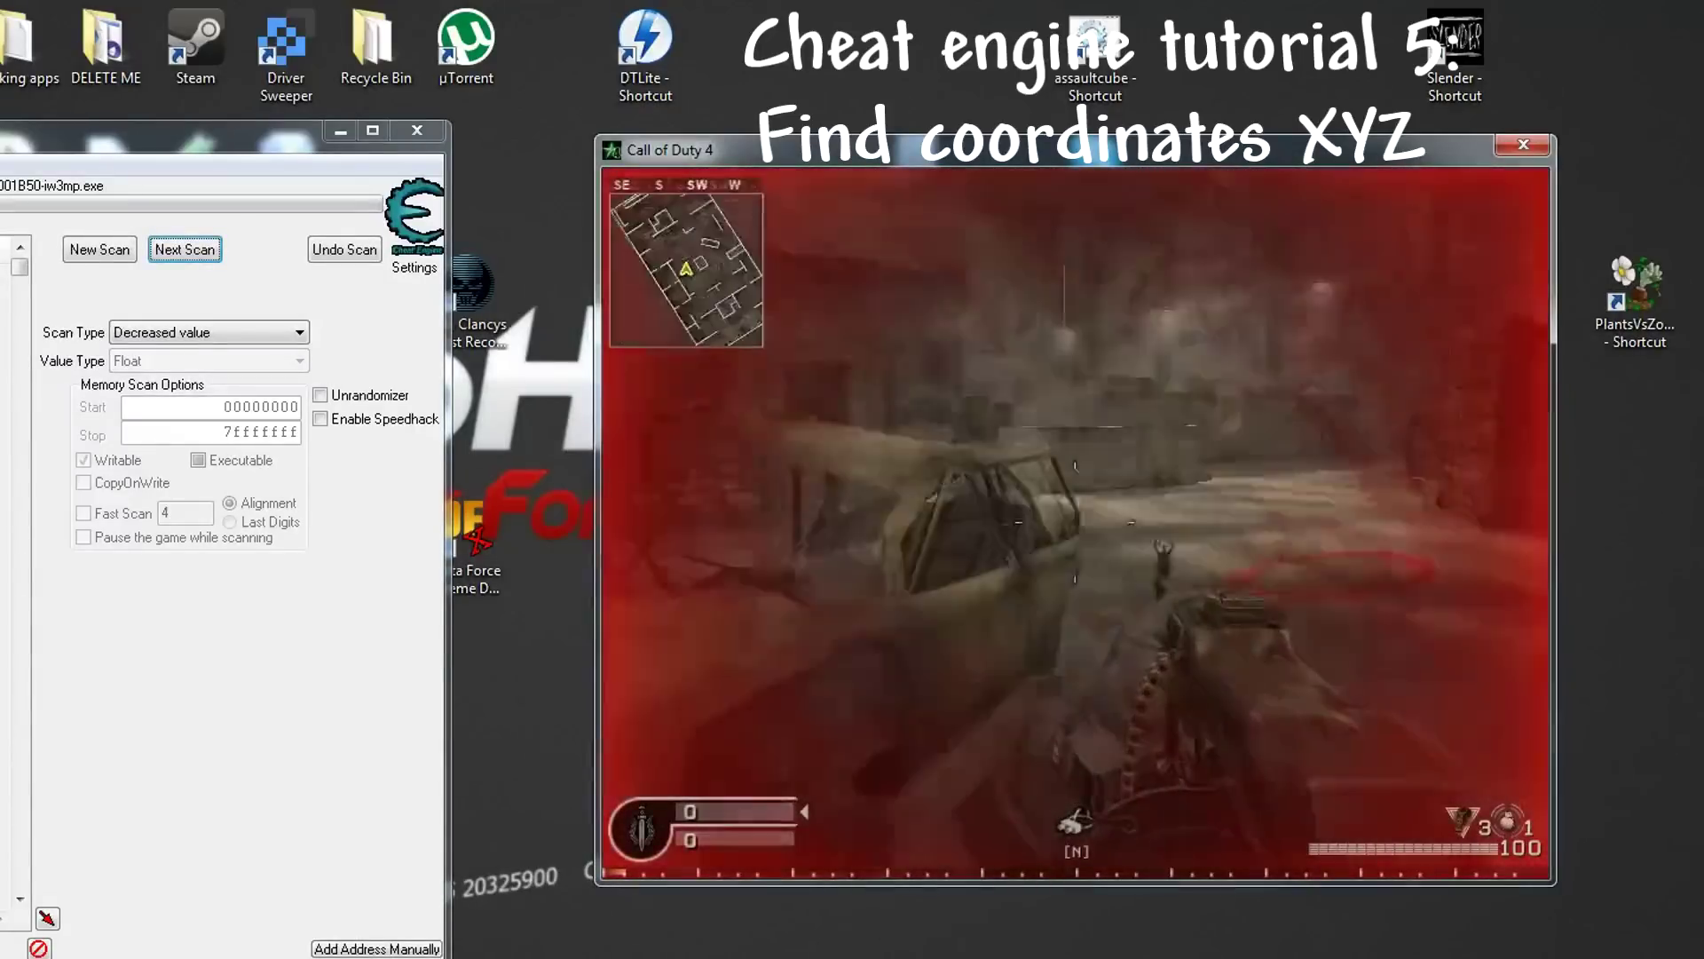
key("w")
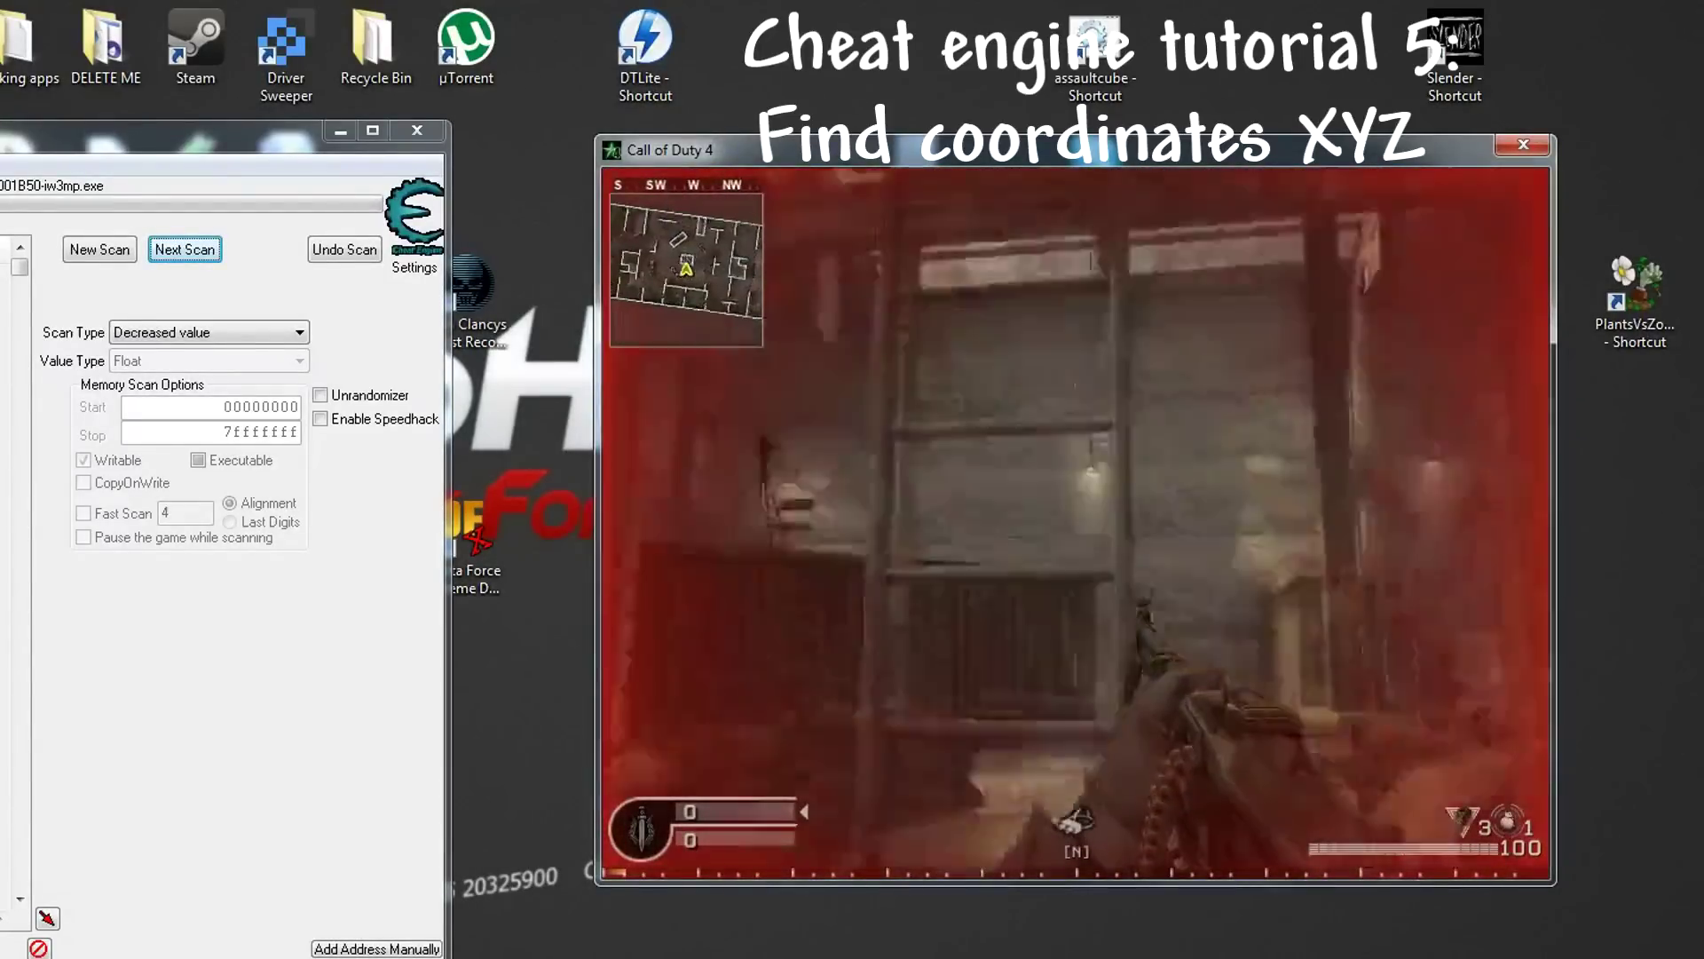
key("F1")
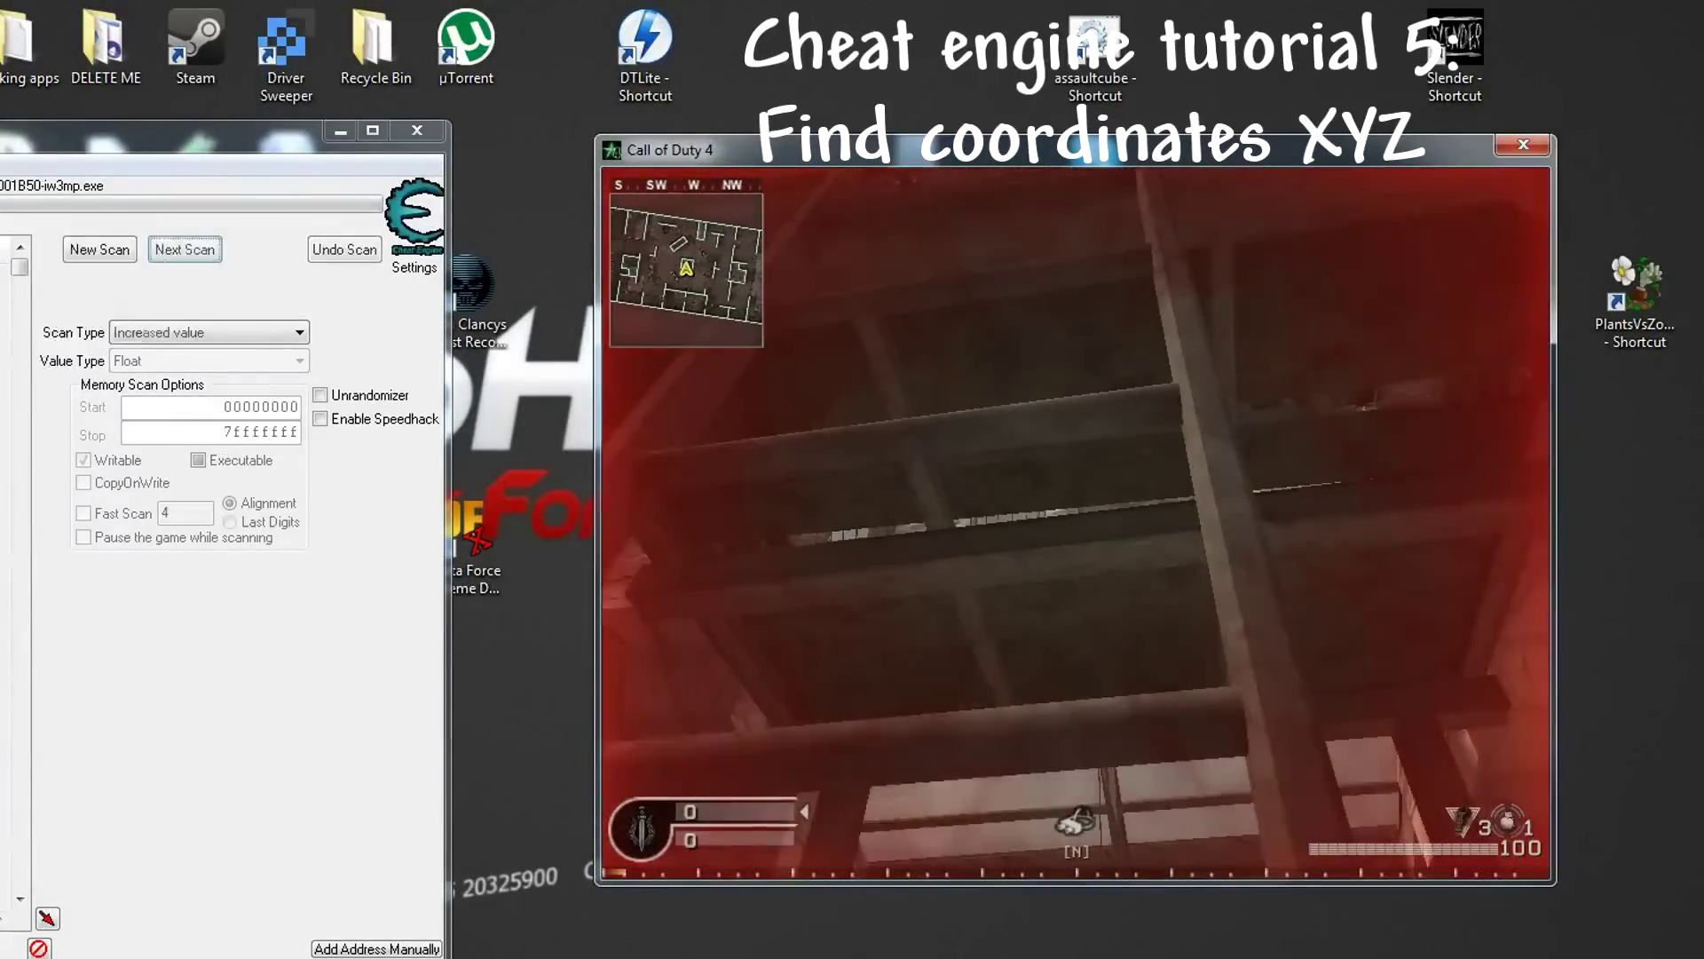